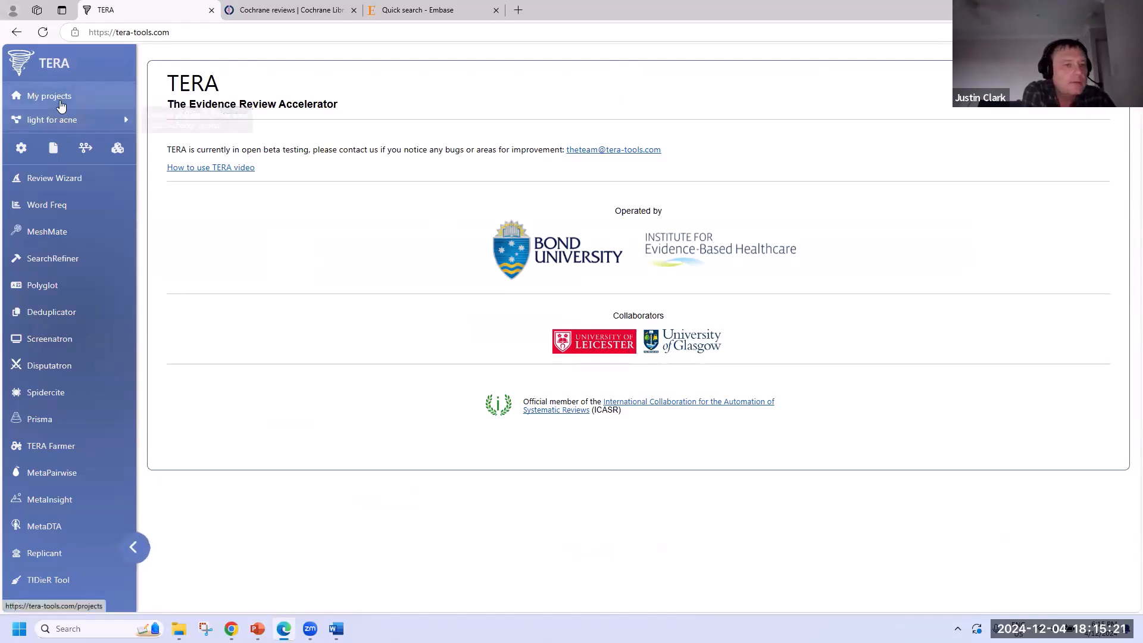
- Go to My projects and open the Create new project form
{"action": "left_click", "coordinate": [99, 101]}
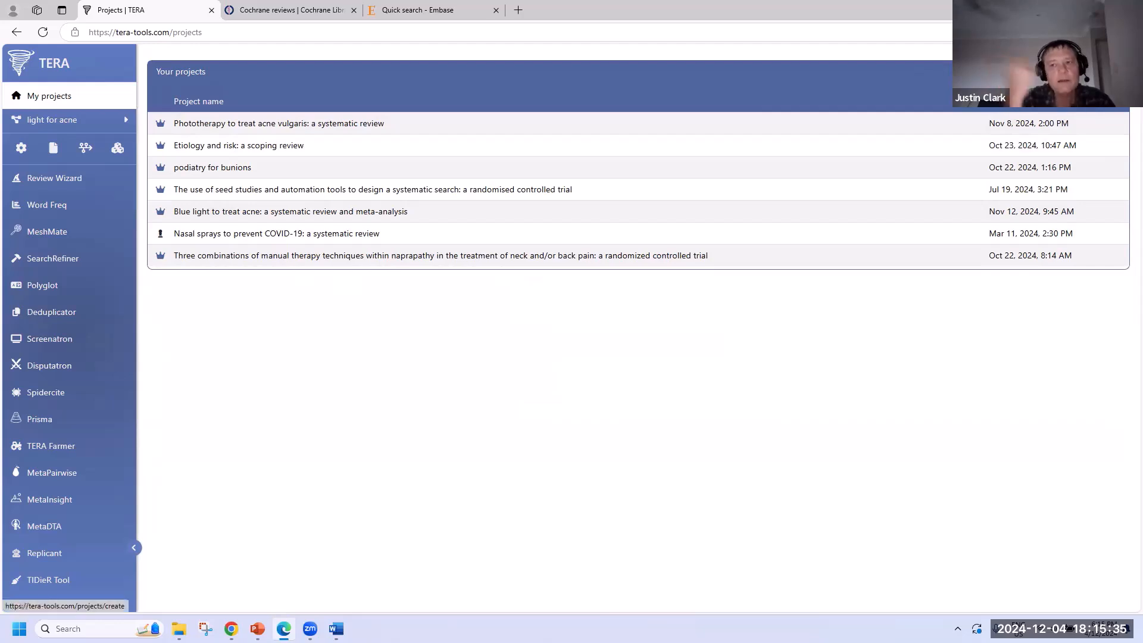
{"action": "left_click", "coordinate": [1112, 72]}
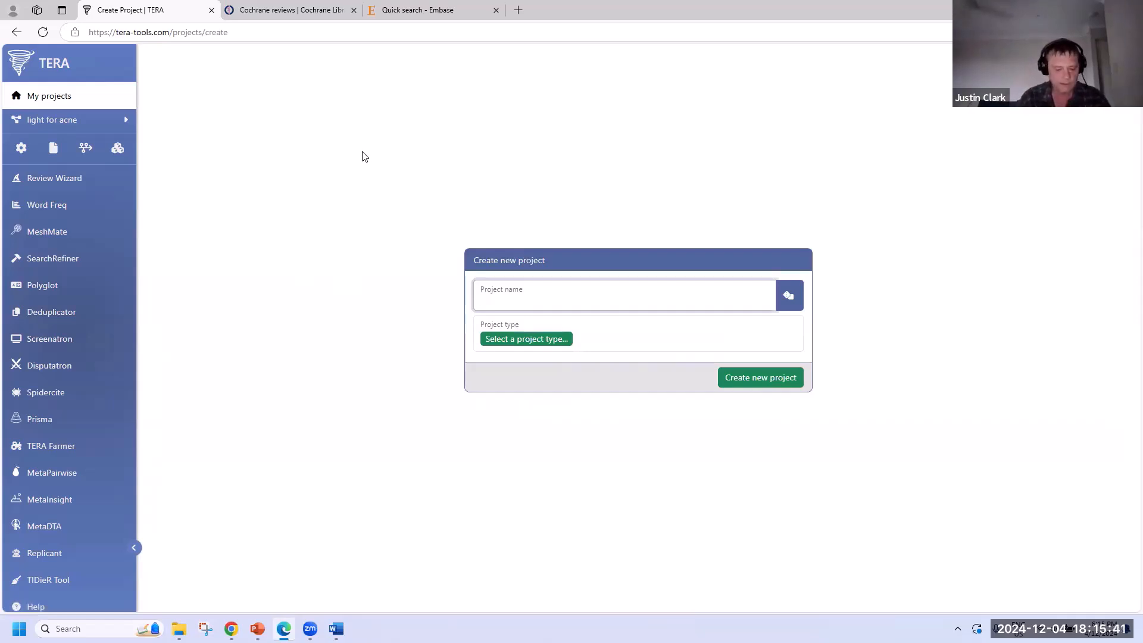
- Enter 'Blue light to treat acne' as the project name and pick Clinical Audit Study as its type
{"action": "type", "text": "B"}
{"action": "key", "text": "BackSpace"}
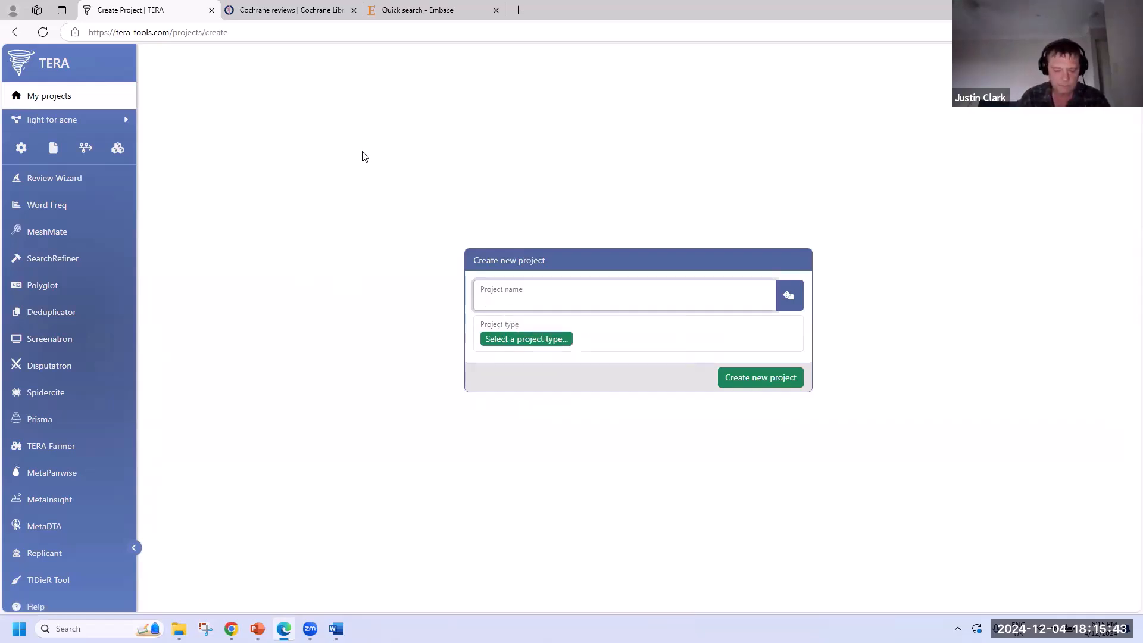
{"action": "type", "text": "P"}
{"action": "key", "text": "BackSpace"}
{"action": "type", "text": "Bl"}
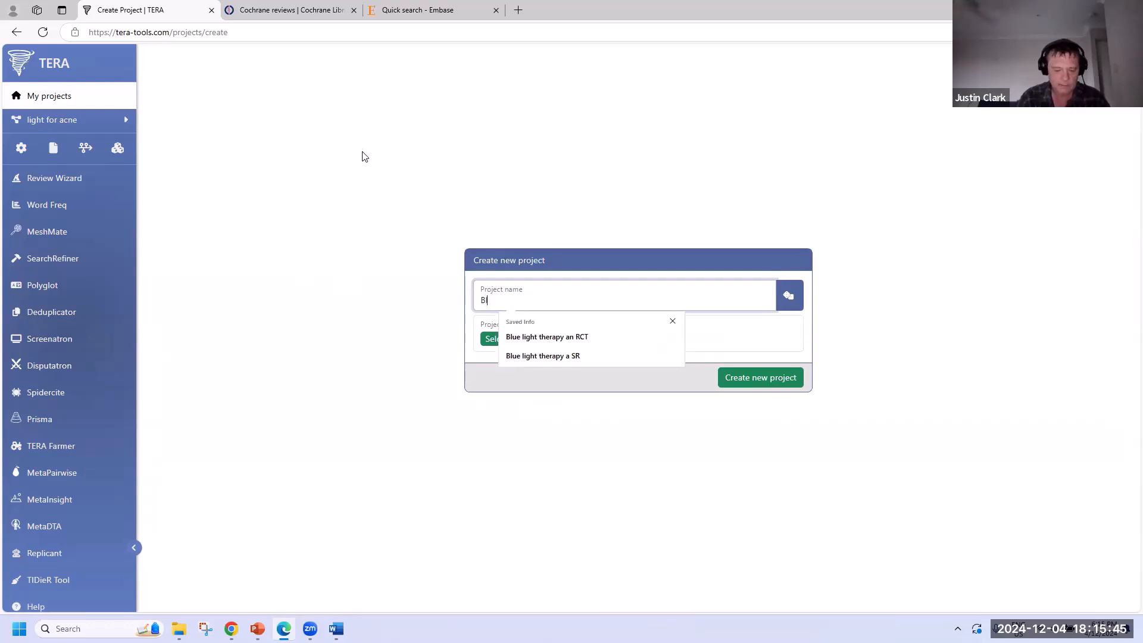
{"action": "type", "text": "ue light to tr"}
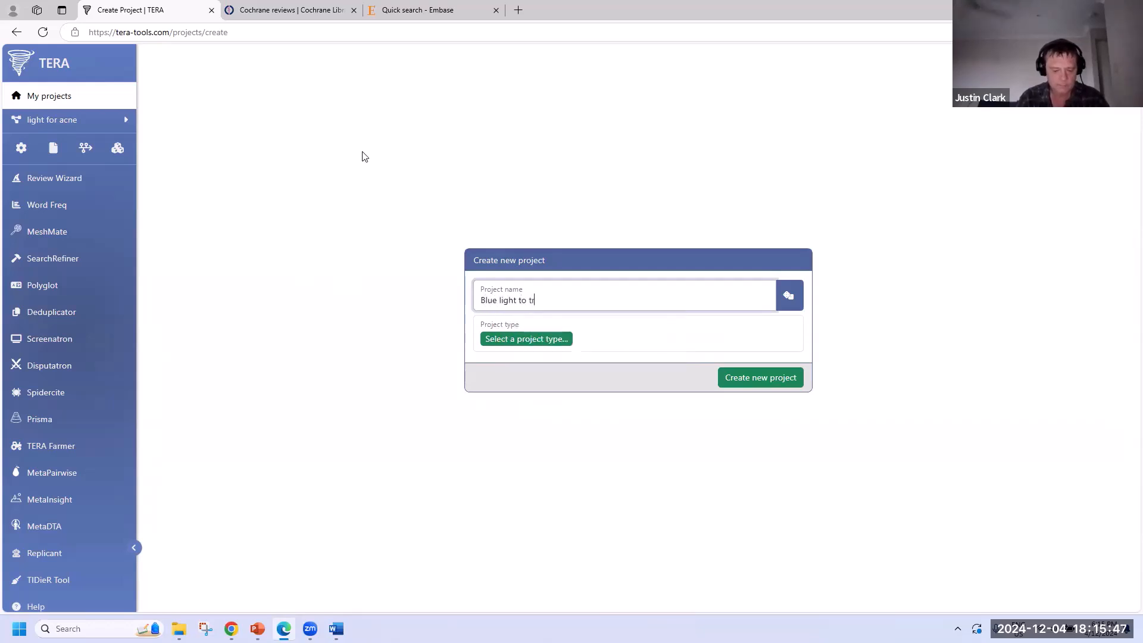
{"action": "type", "text": "eat acne"}
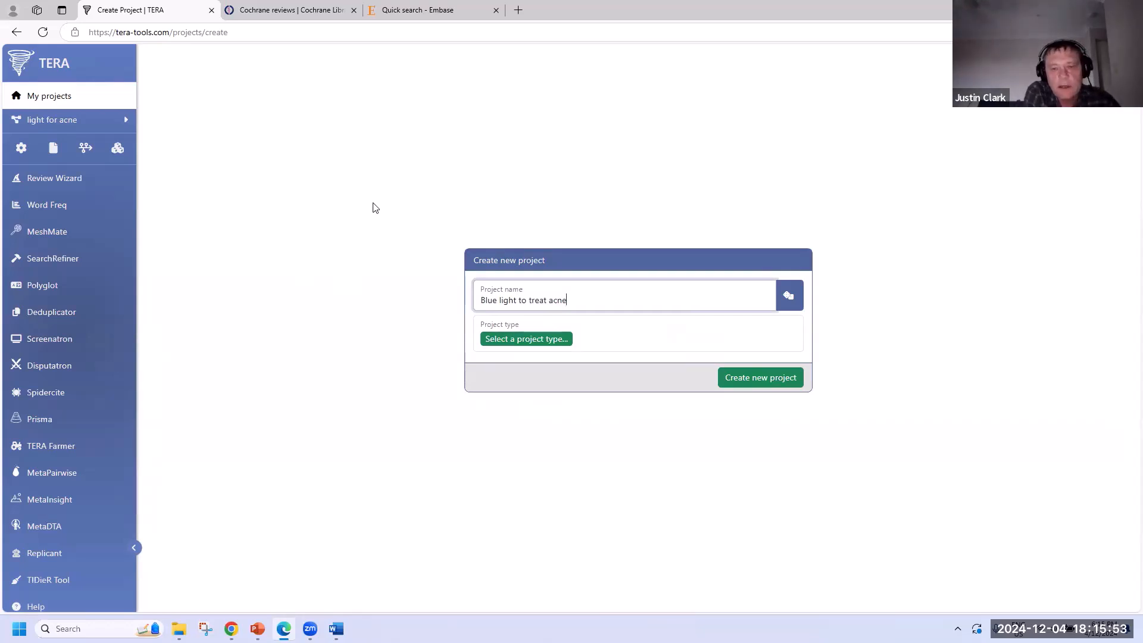
{"action": "left_click", "coordinate": [538, 341]}
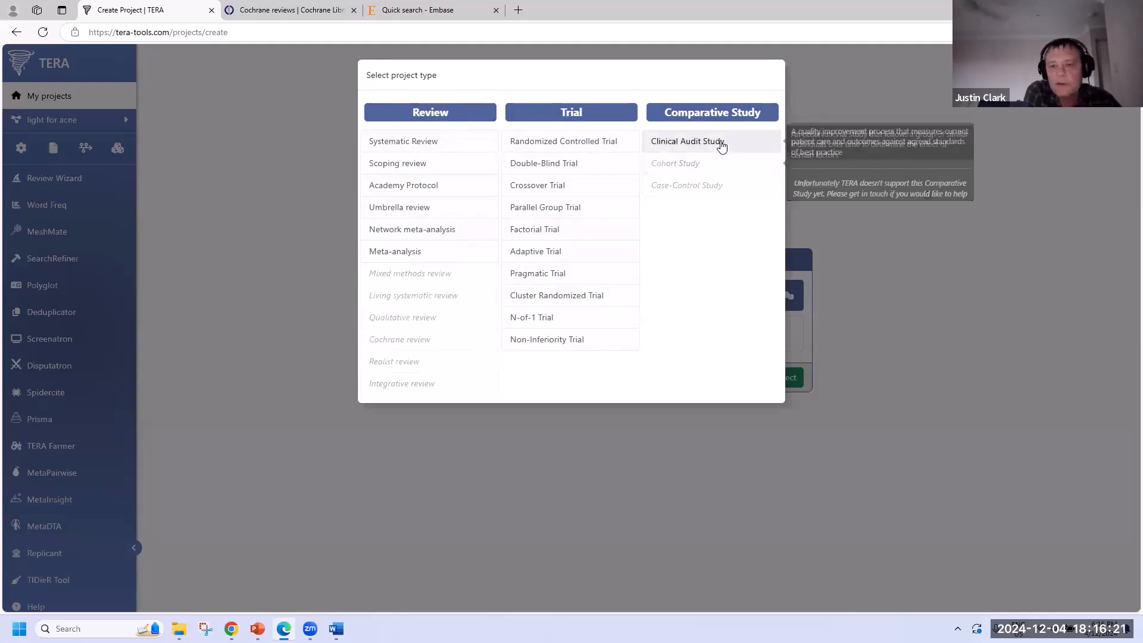
{"action": "left_click", "coordinate": [722, 145]}
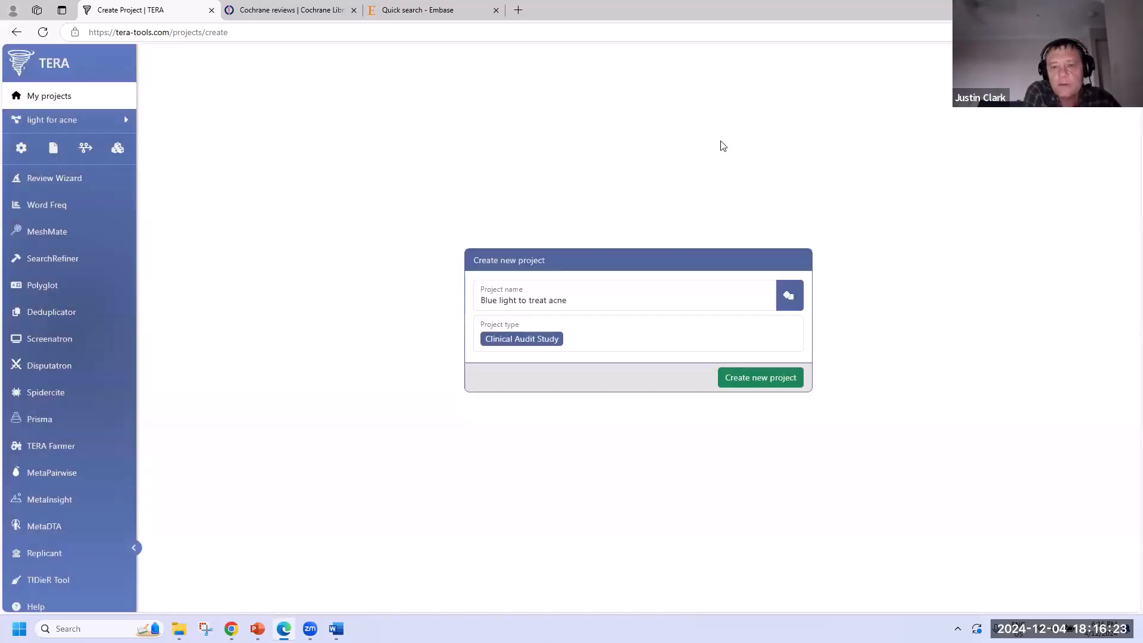
- Create the project and give it the short project name 'acne'
{"action": "left_click", "coordinate": [740, 381]}
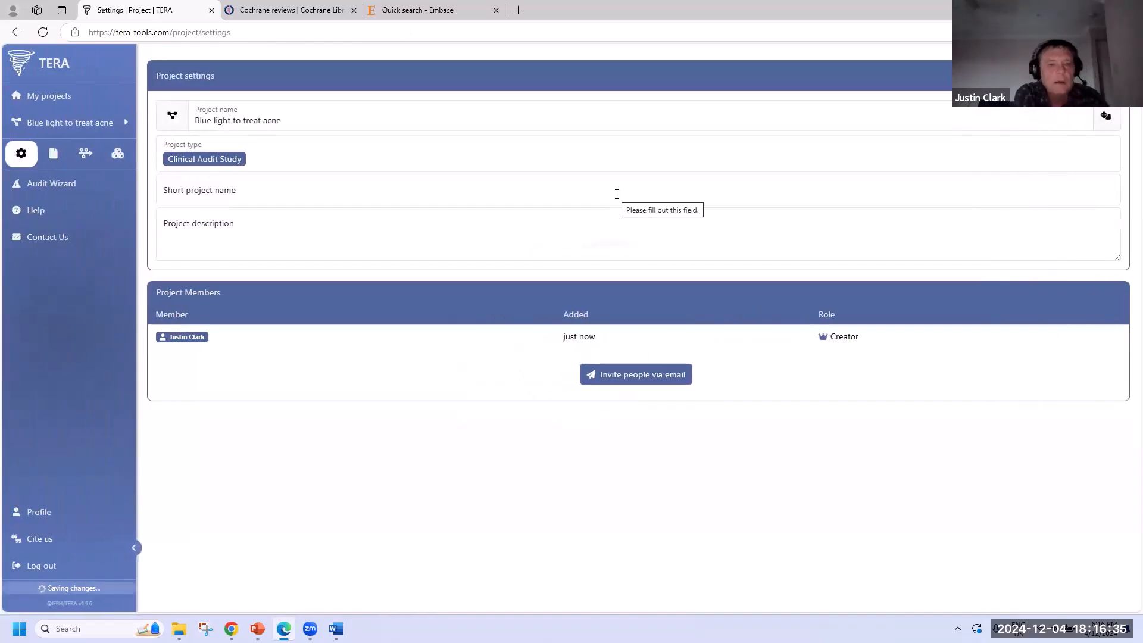
{"action": "left_click", "coordinate": [247, 192]}
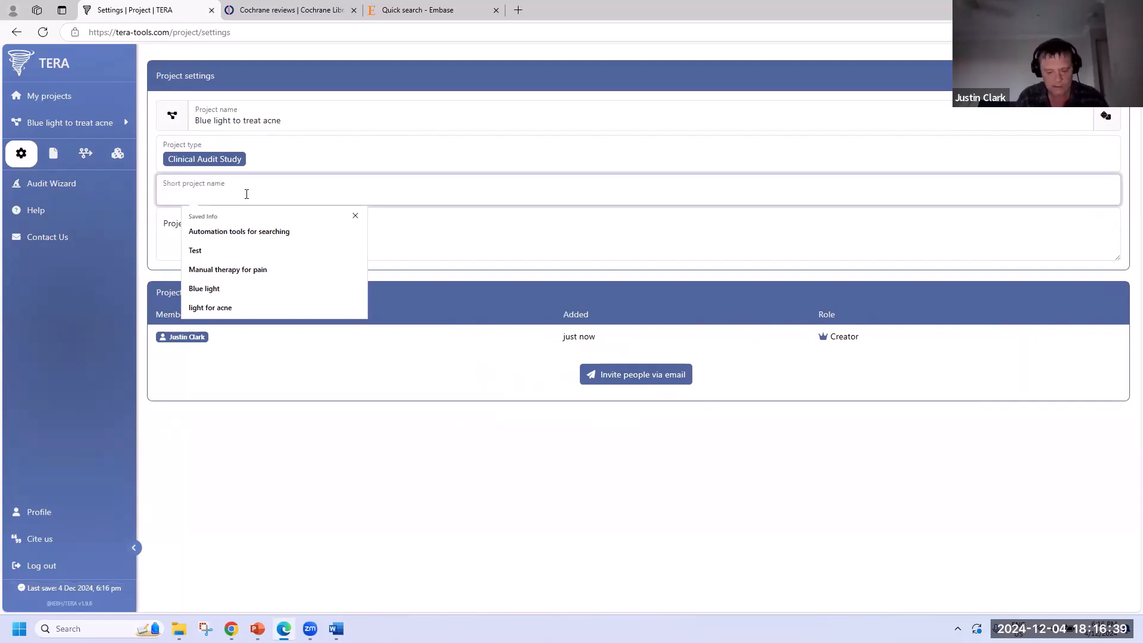
{"action": "type", "text": "acne"}
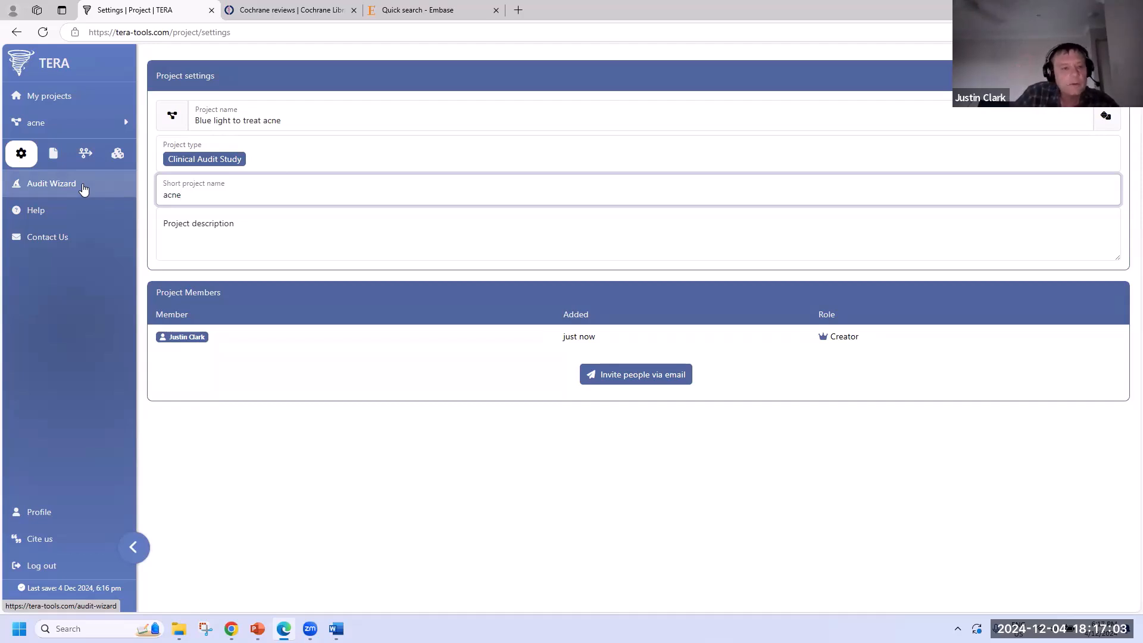
- Change the project type to Randomized Controlled Trial and open the Trial Wizard
{"action": "left_click", "coordinate": [235, 161]}
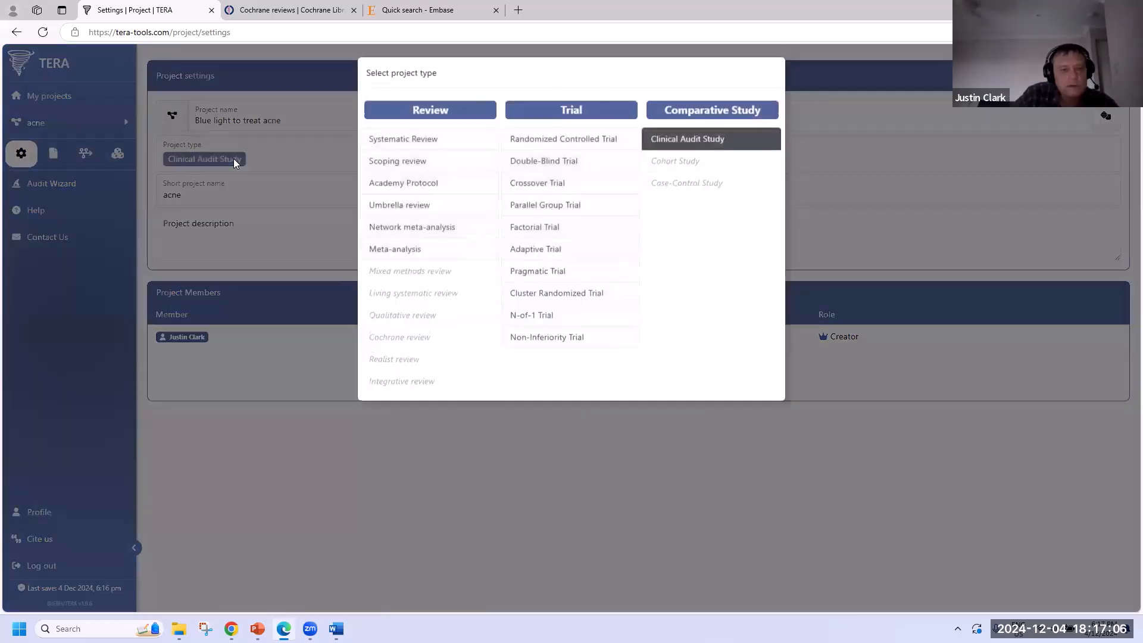
{"action": "left_click", "coordinate": [540, 143]}
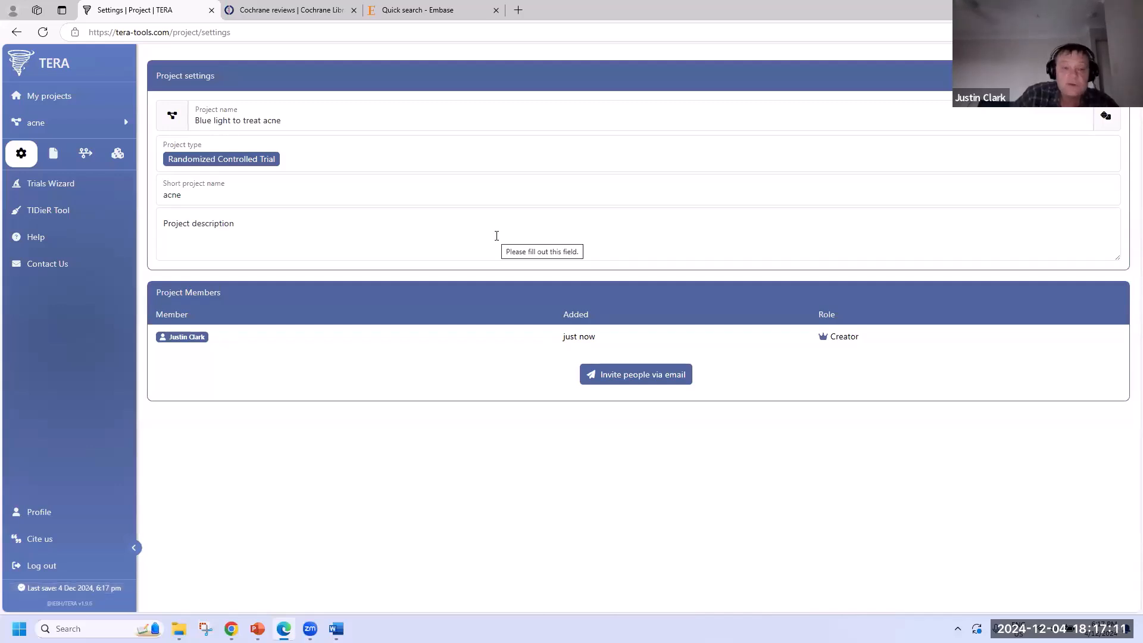
{"action": "left_click", "coordinate": [72, 190]}
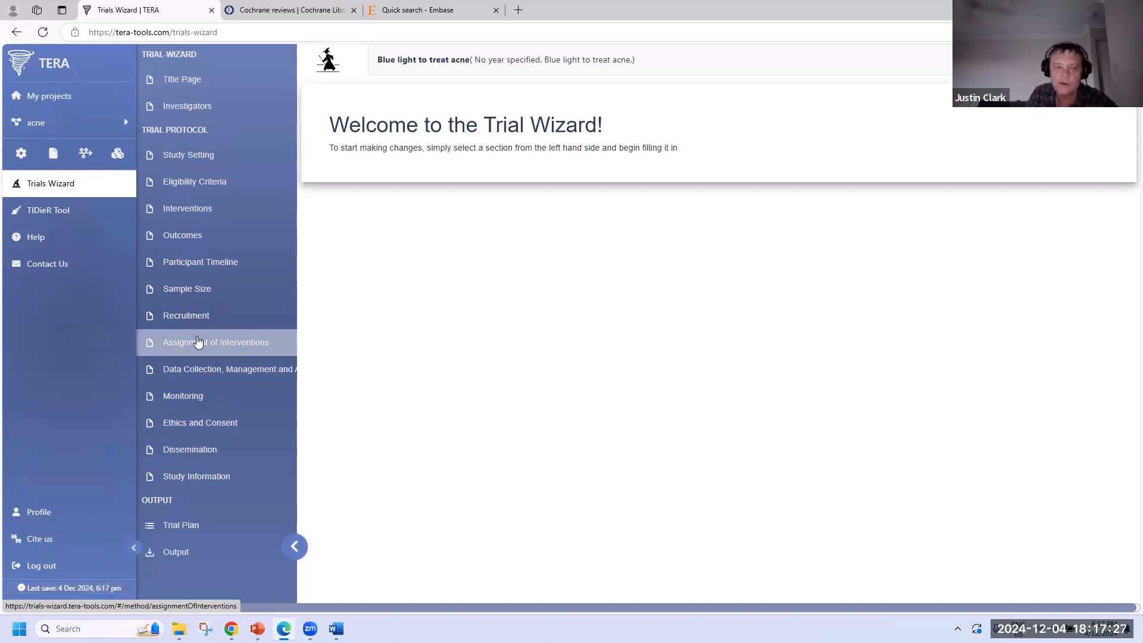
- In the project settings, switch the type to Scoping review, then to Systematic Review
{"action": "left_click", "coordinate": [43, 124]}
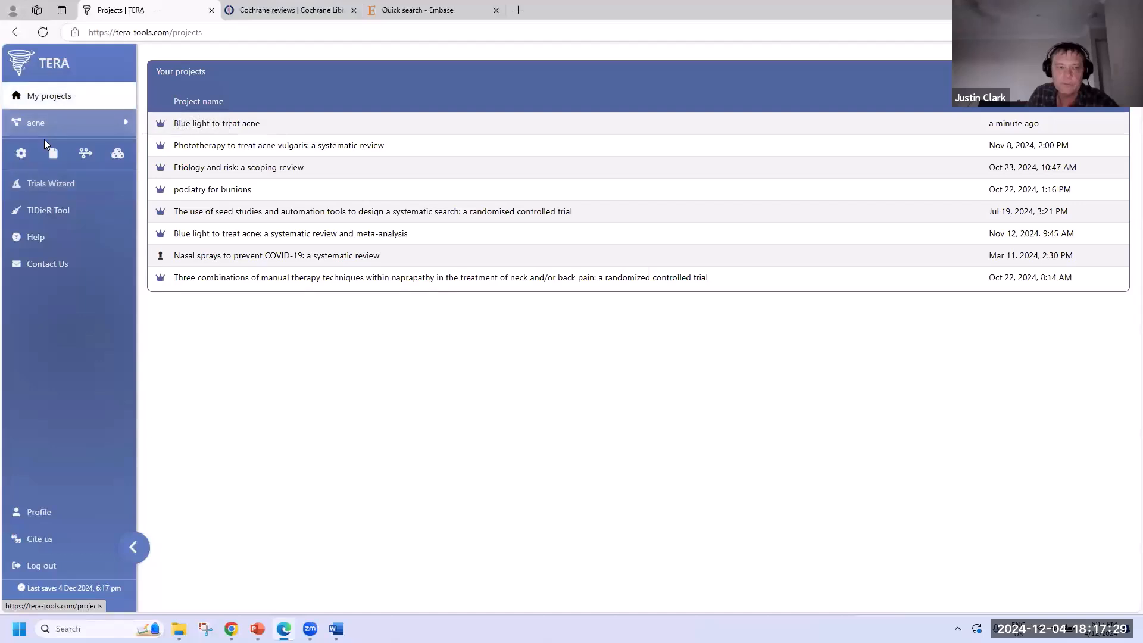
{"action": "left_click", "coordinate": [21, 153]}
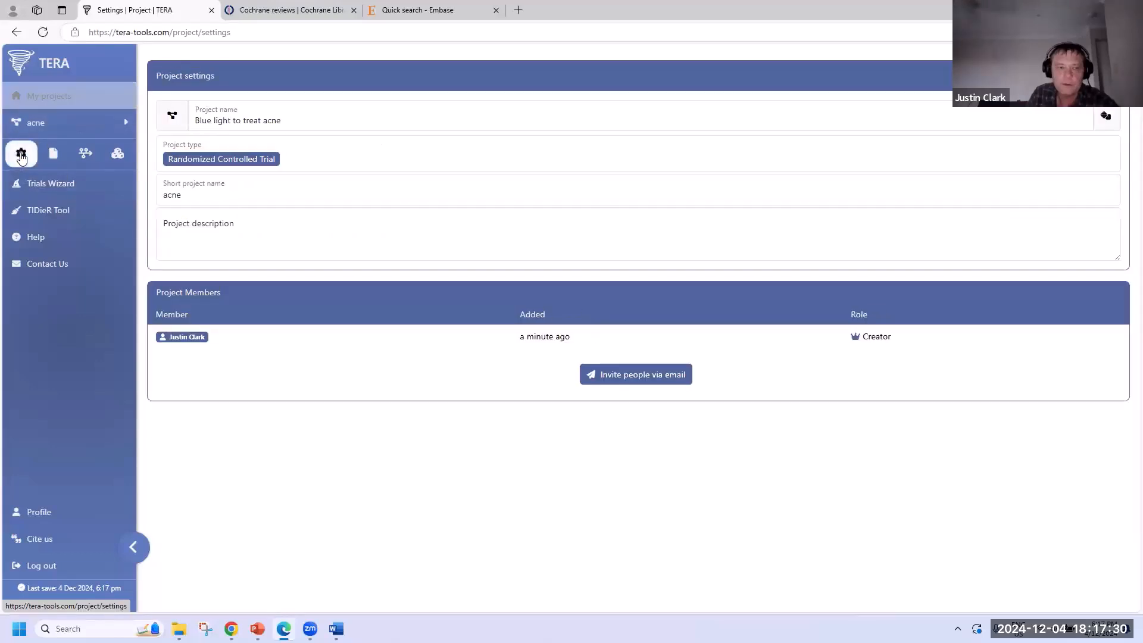
{"action": "left_click", "coordinate": [225, 163]}
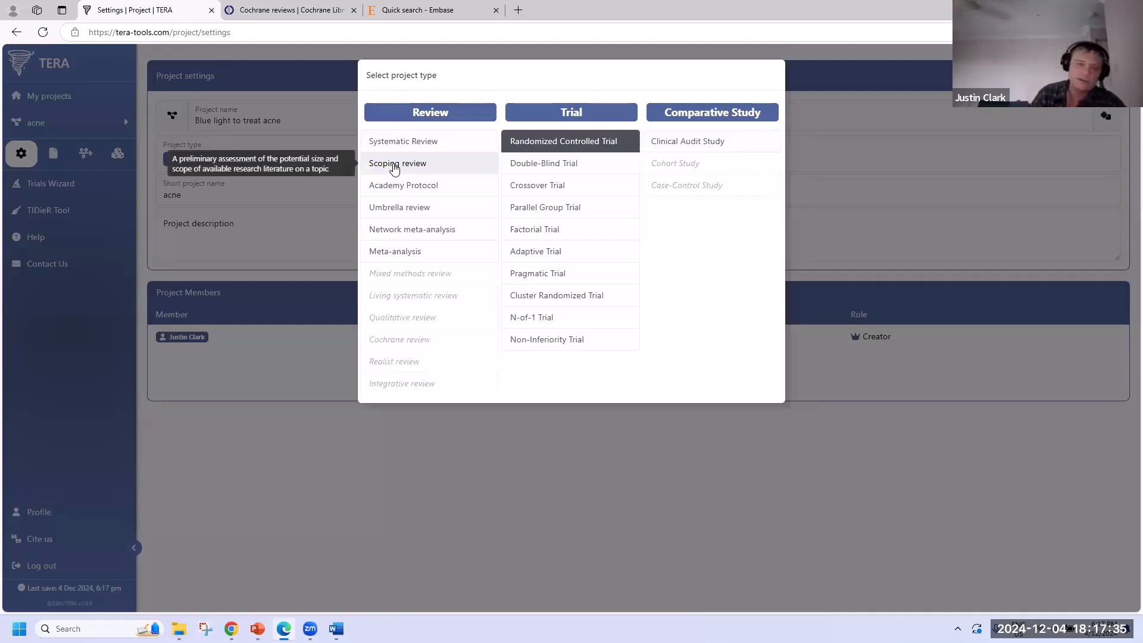
{"action": "left_click", "coordinate": [394, 164]}
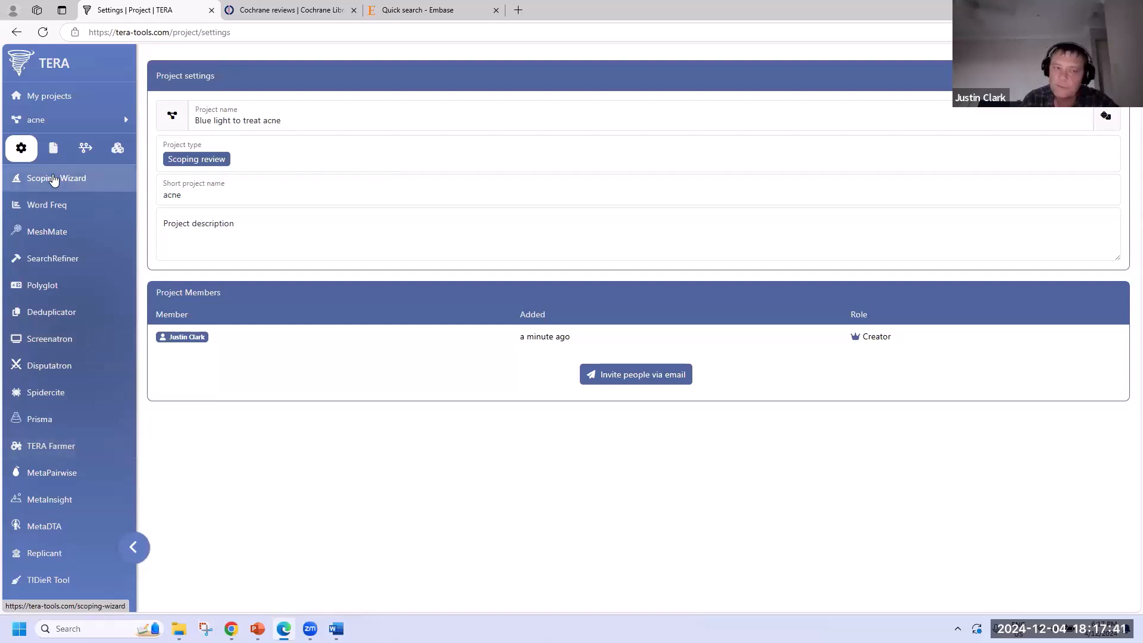
{"action": "left_click", "coordinate": [195, 158]}
{"action": "left_click", "coordinate": [415, 143]}
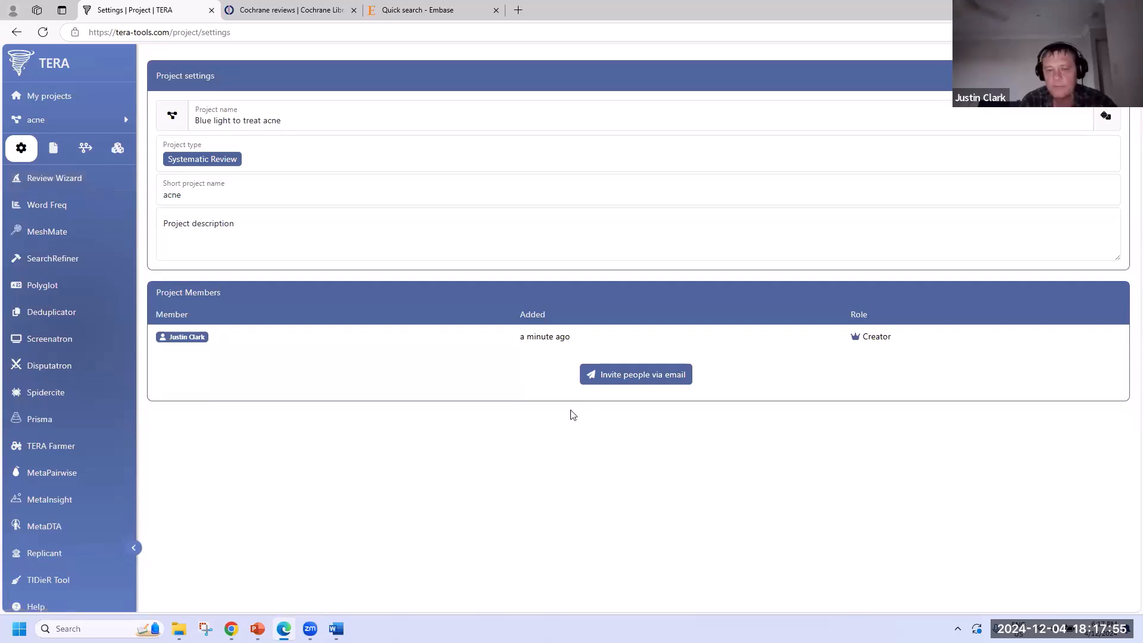
- Invite a colleague by entering their e-mail address, then reload the settings page
{"action": "left_click", "coordinate": [659, 379]}
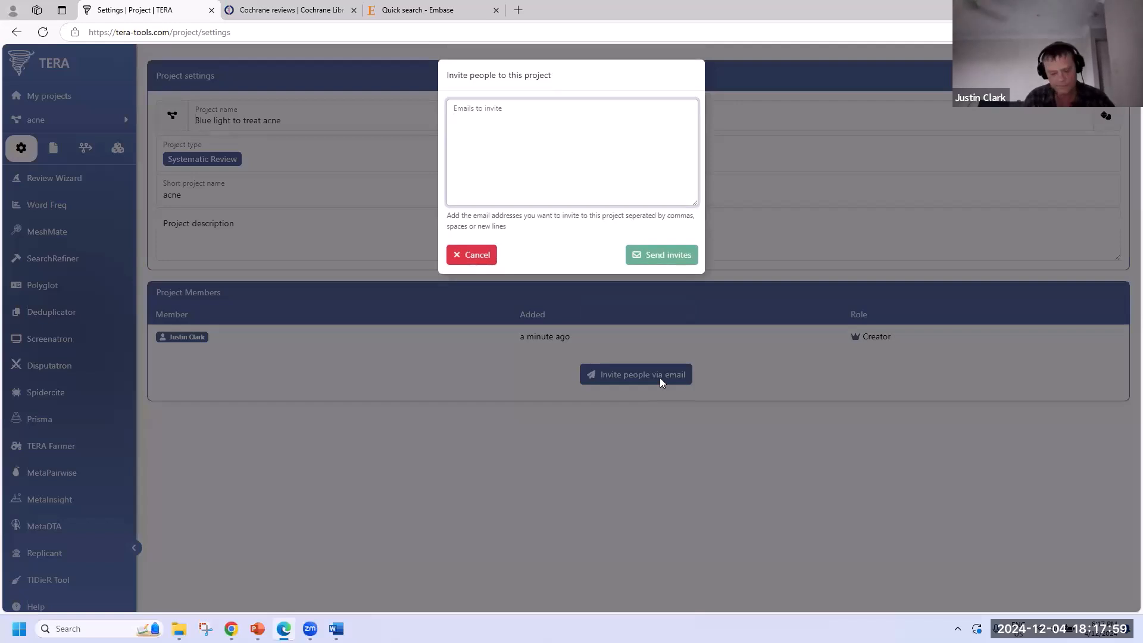
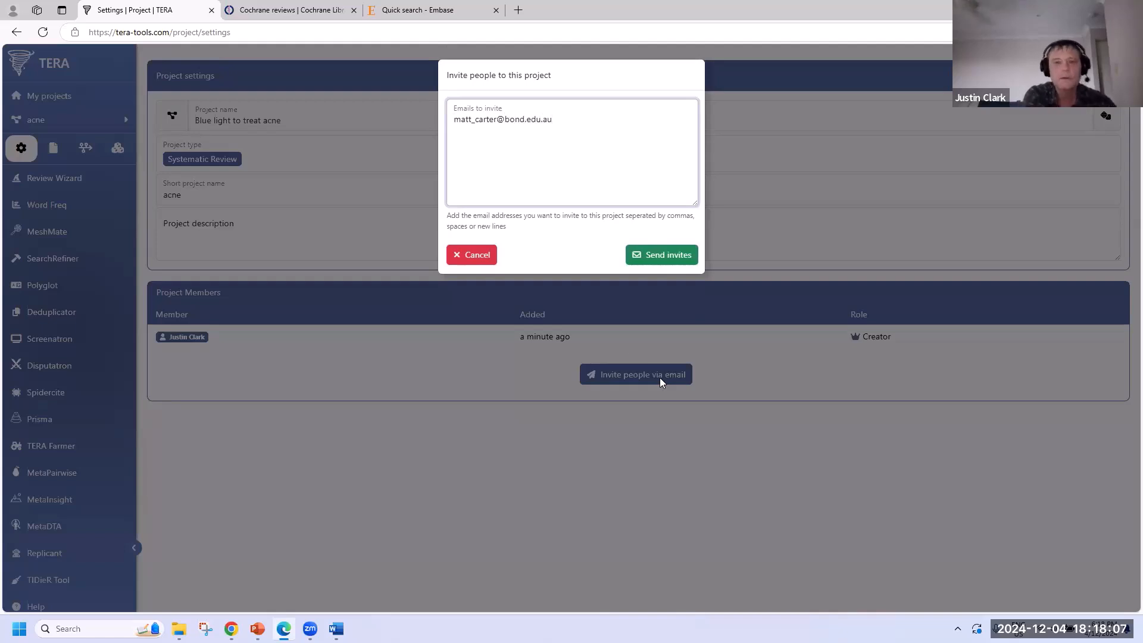
{"action": "left_click", "coordinate": [656, 257]}
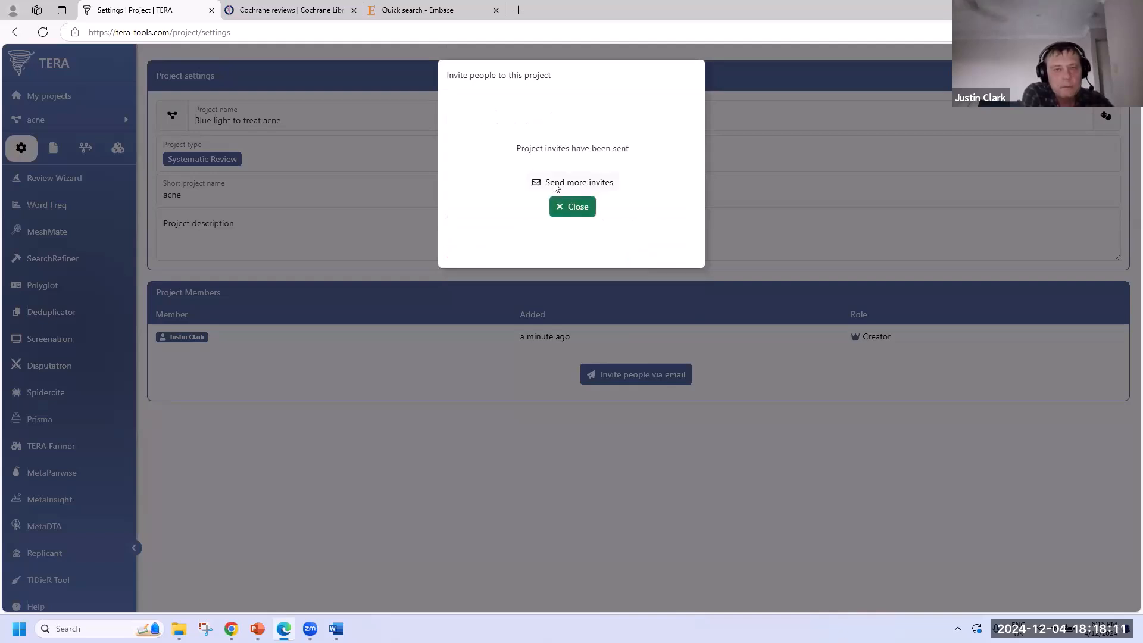
{"action": "left_click", "coordinate": [567, 203]}
{"action": "left_click", "coordinate": [339, 32]}
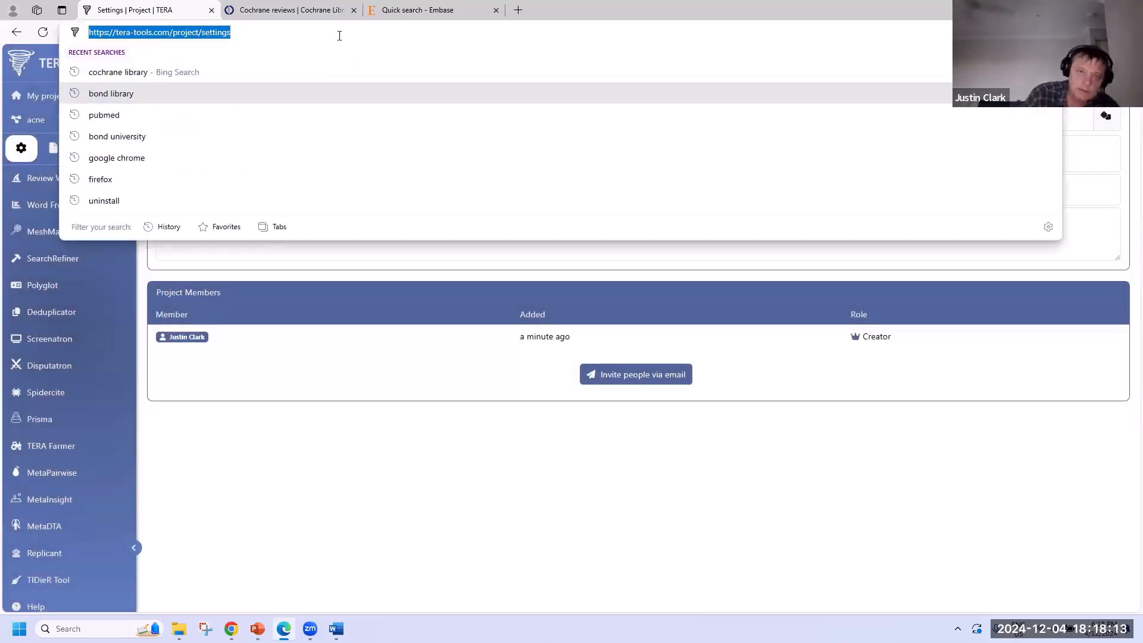
{"action": "key", "text": "Return"}
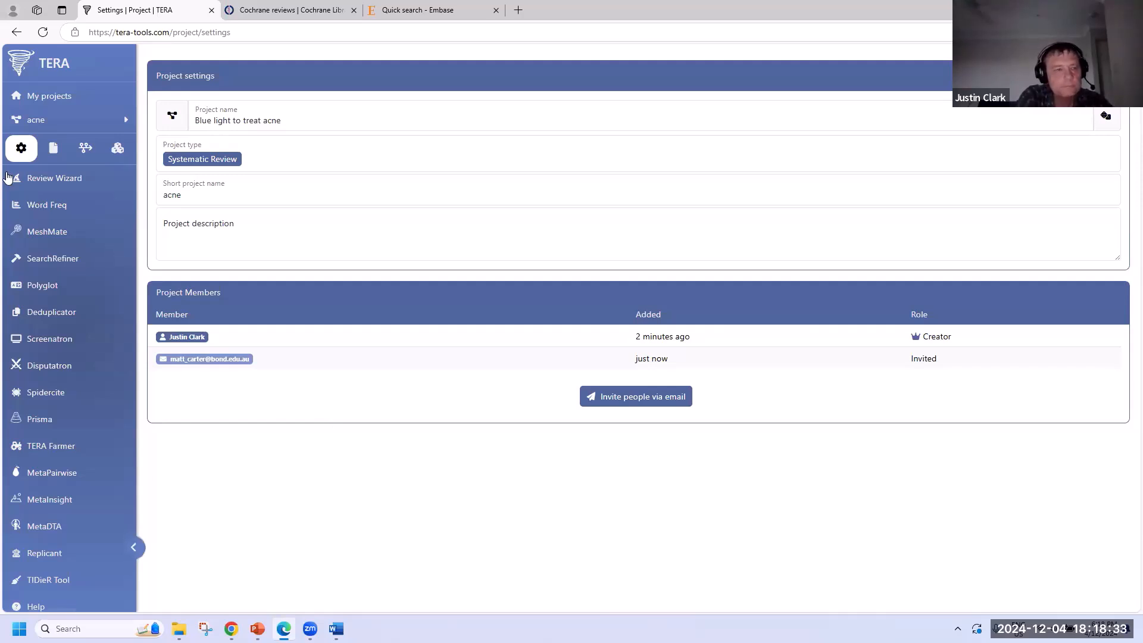
- Look through the project's files and activity history, then return to settings
{"action": "left_click", "coordinate": [53, 148]}
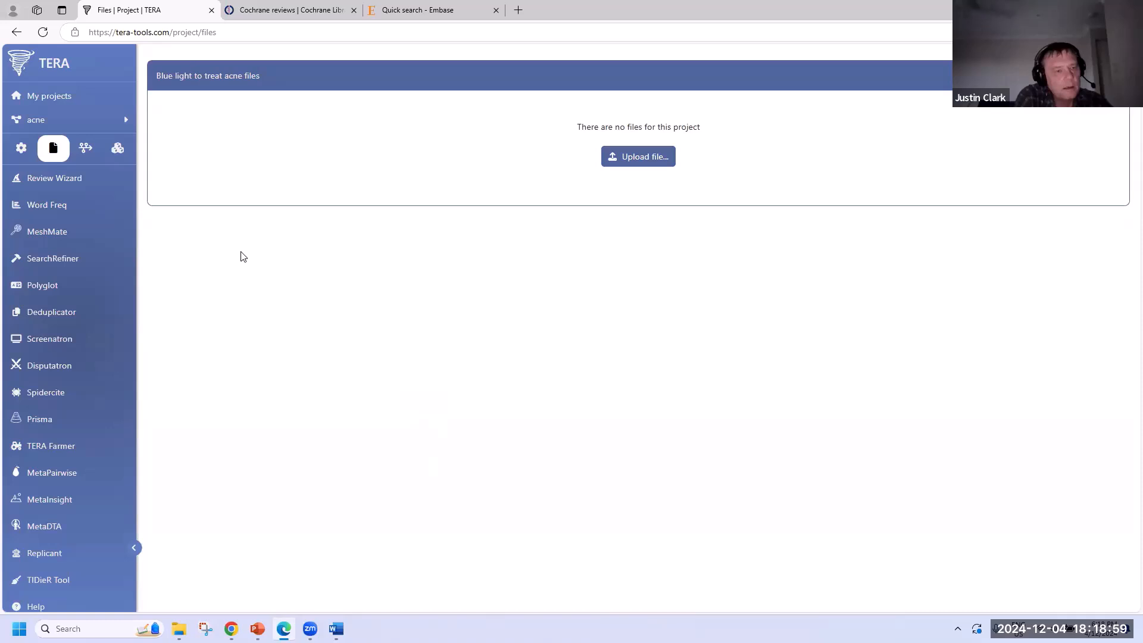
{"action": "left_click", "coordinate": [84, 148]}
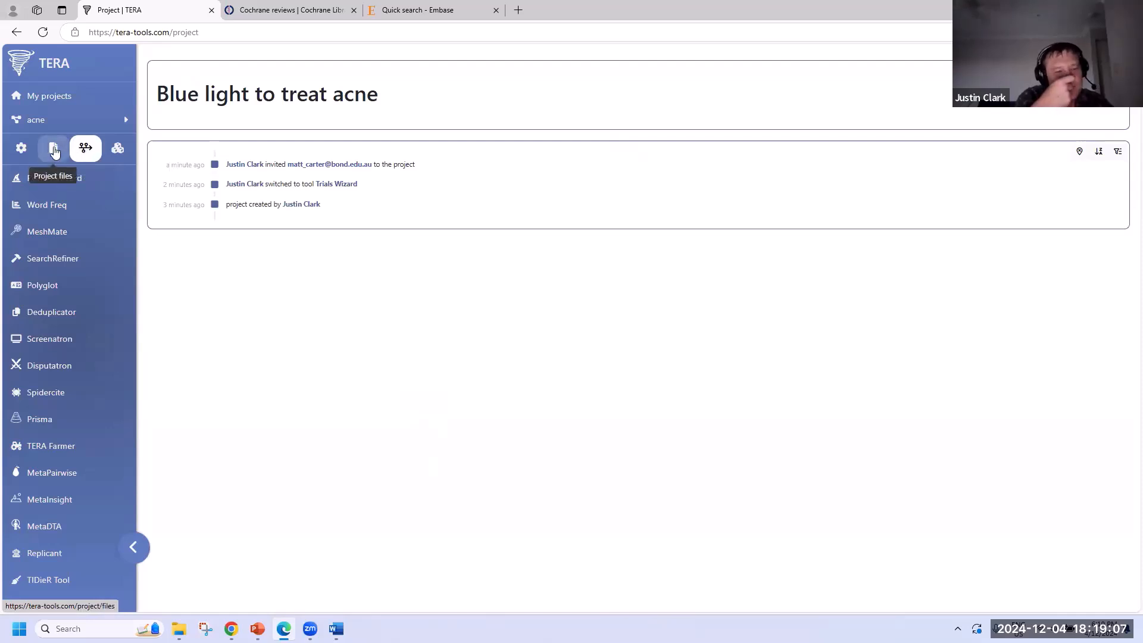
{"action": "left_click", "coordinate": [54, 152]}
{"action": "left_click", "coordinate": [21, 149]}
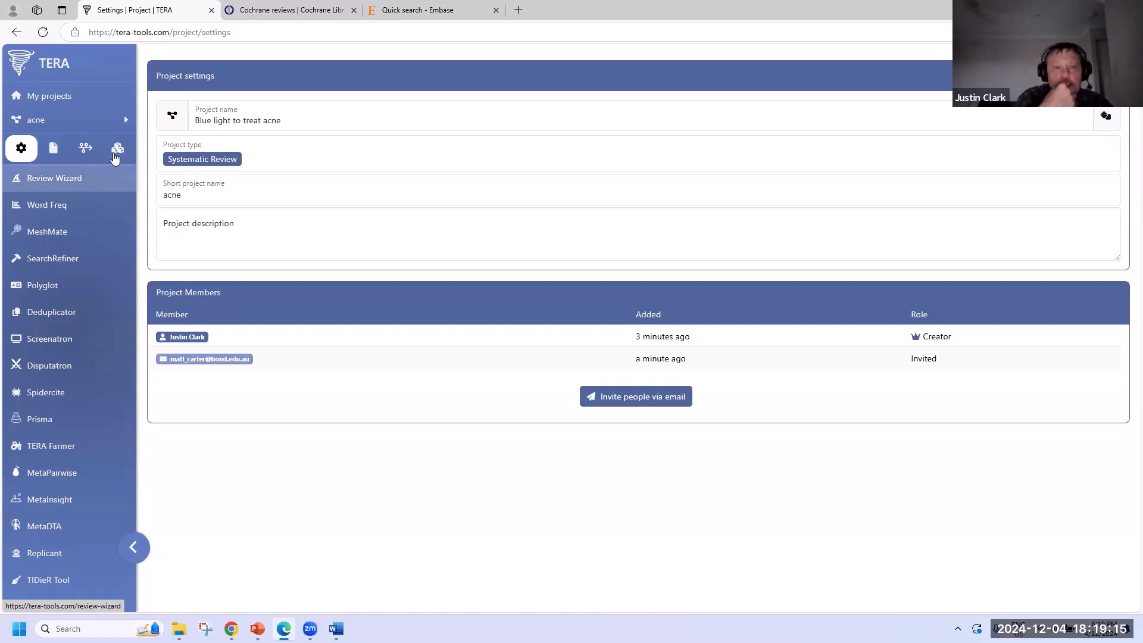
- Set the project icon to a microphone and open the Review Wizard
{"action": "left_click", "coordinate": [173, 117]}
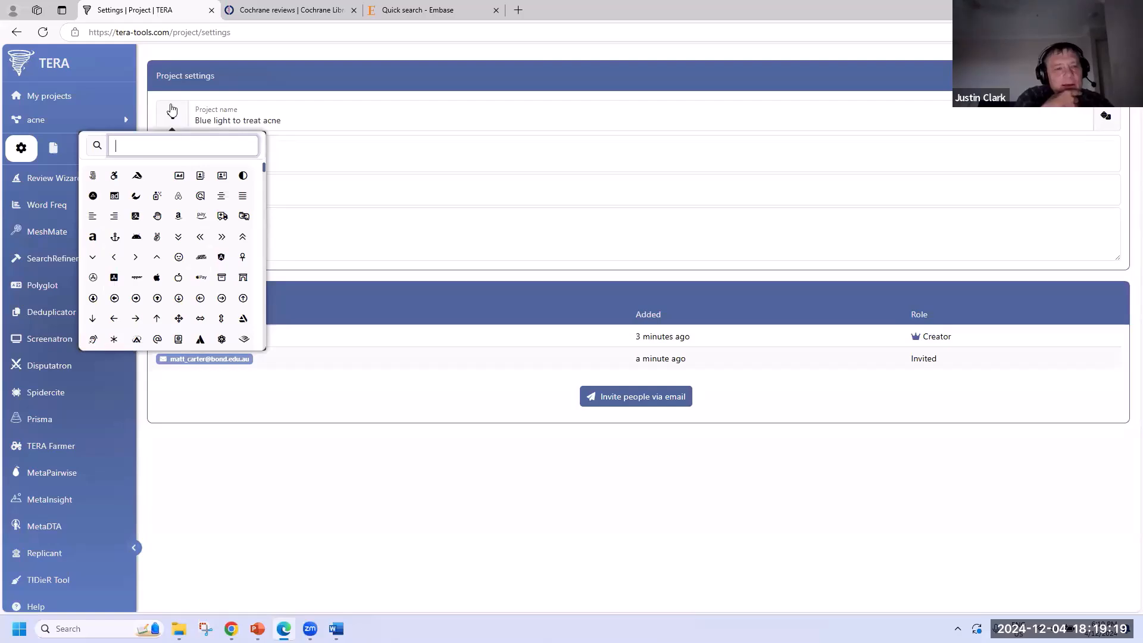
{"action": "scroll", "coordinate": [175, 261], "scroll_direction": "down", "scroll_amount": 5}
{"action": "scroll", "coordinate": [172, 269], "scroll_direction": "down", "scroll_amount": 10}
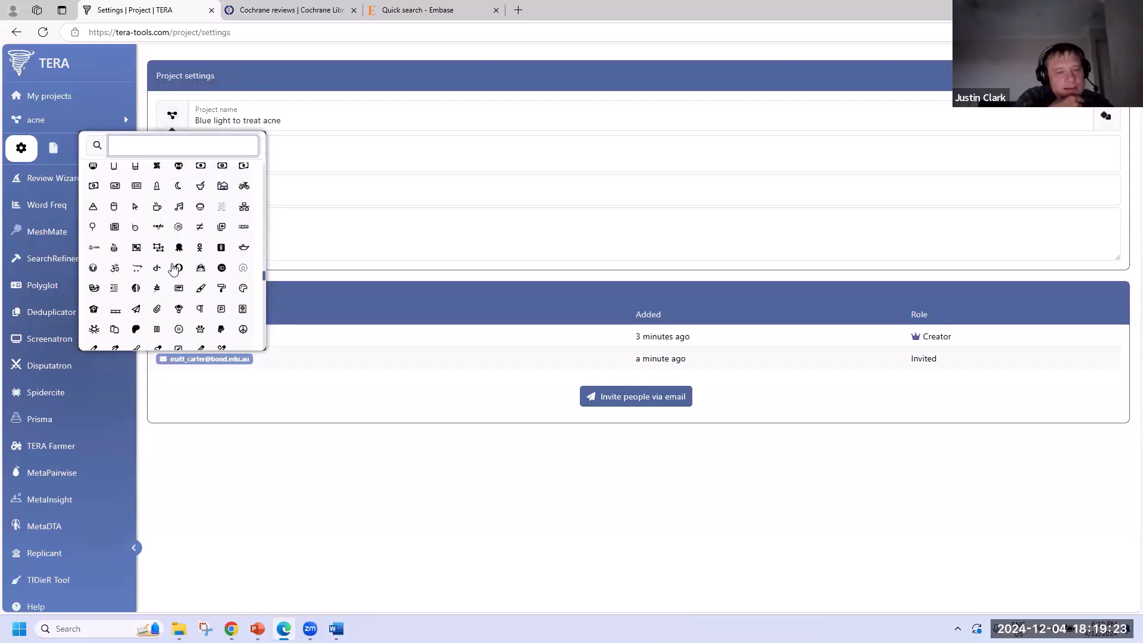
{"action": "left_click", "coordinate": [158, 286]}
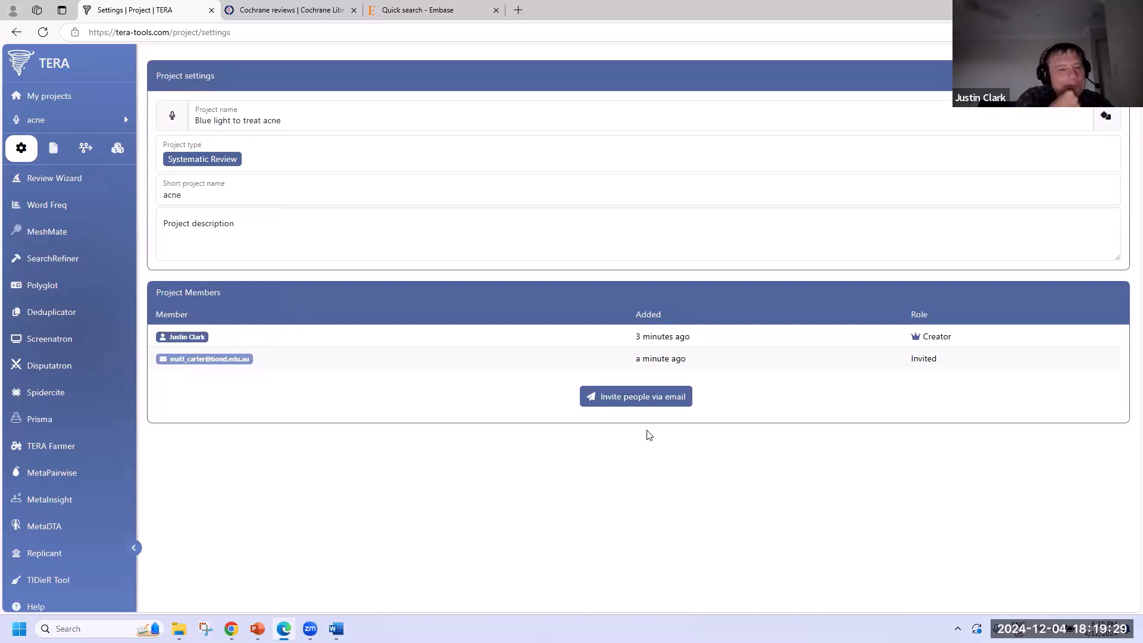
{"action": "left_click", "coordinate": [94, 178]}
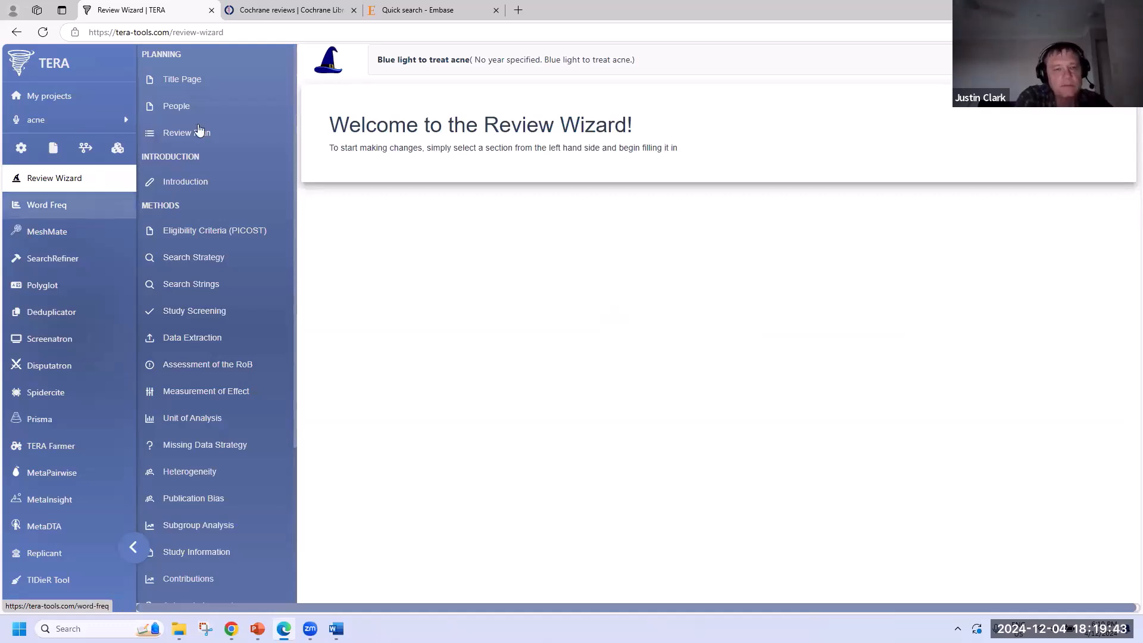
- Open the Title Page section and place the caret at the end of the study title
{"action": "left_click", "coordinate": [228, 88]}
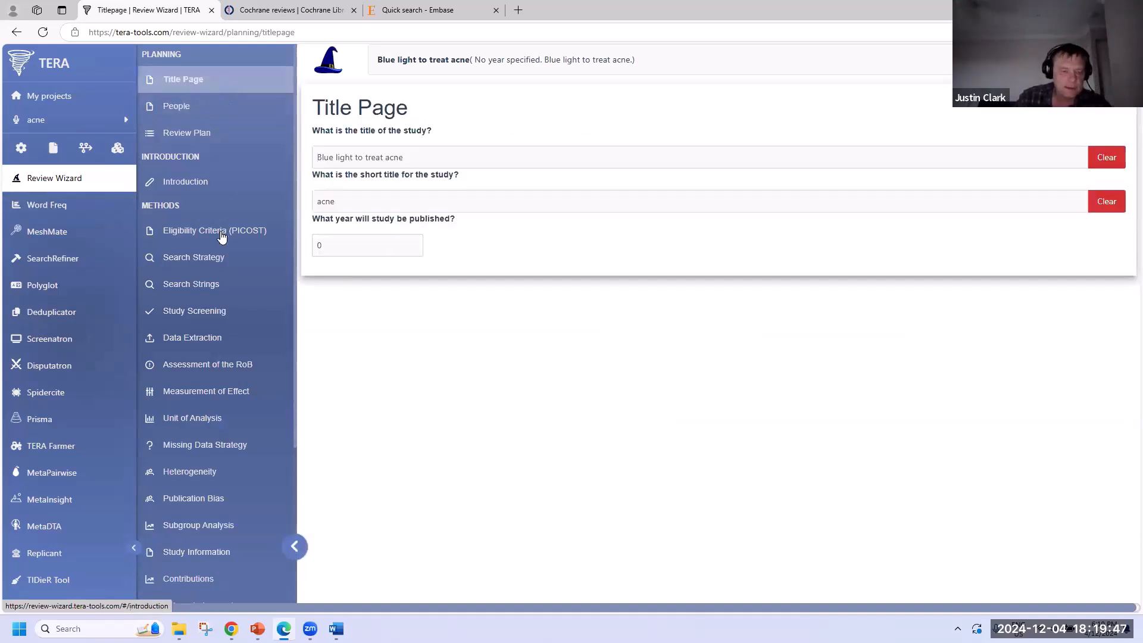
{"action": "scroll", "coordinate": [221, 238], "scroll_direction": "down", "scroll_amount": 3}
{"action": "scroll", "coordinate": [205, 284], "scroll_direction": "up", "scroll_amount": 3}
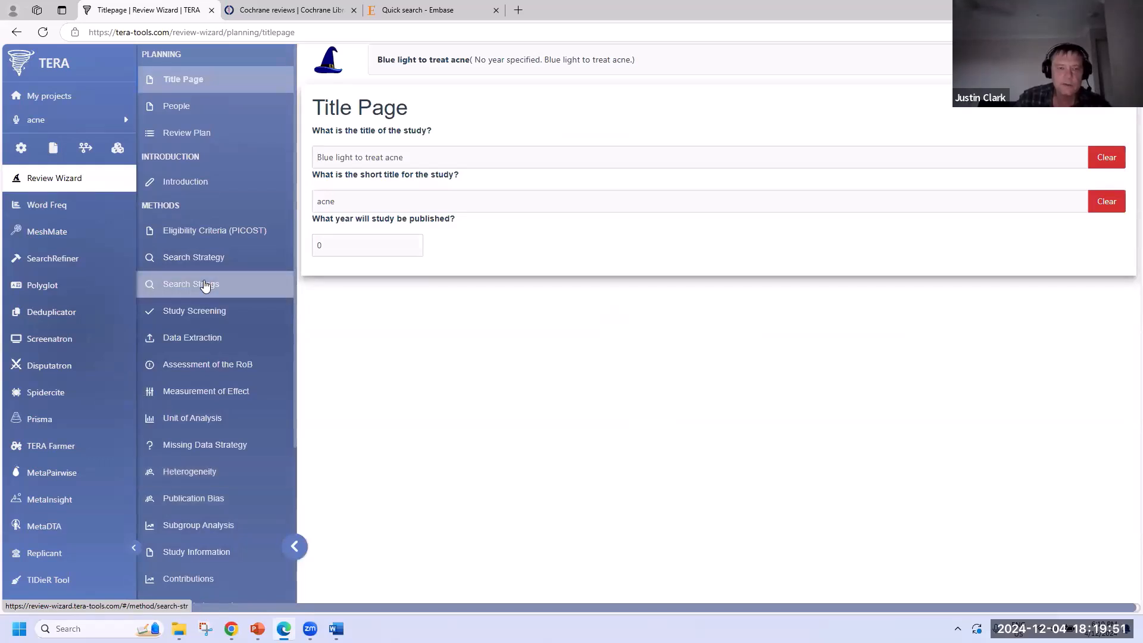
{"action": "left_click", "coordinate": [437, 159]}
{"action": "left_click", "coordinate": [438, 160]}
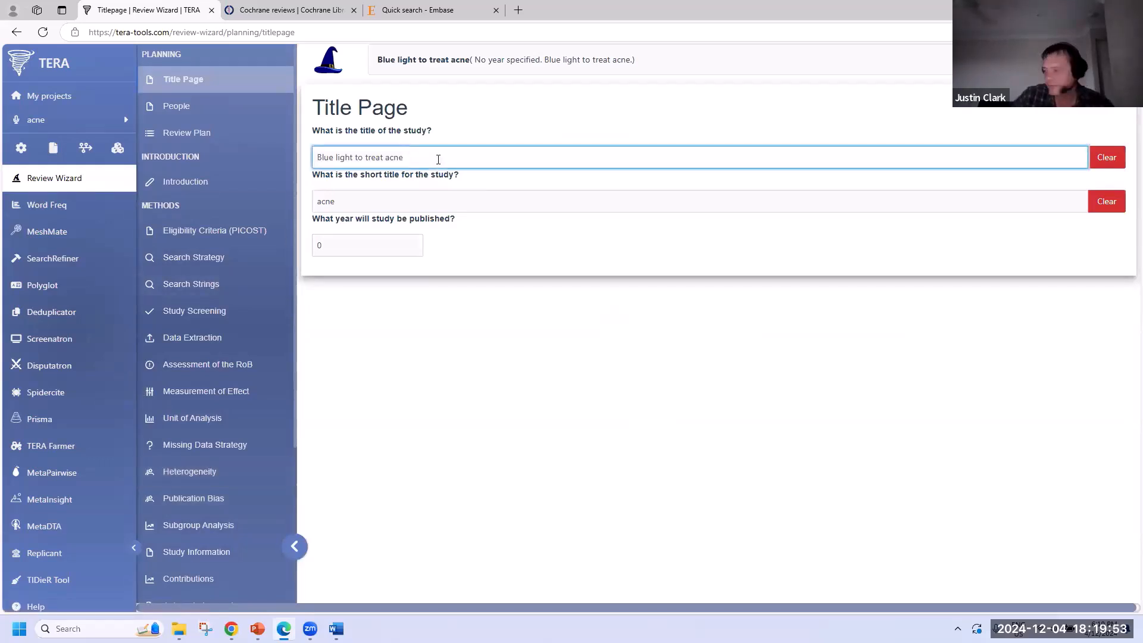
- Under People, enter three author names and one acknowledged helper's name, then open Review Plan
{"action": "left_click", "coordinate": [186, 108]}
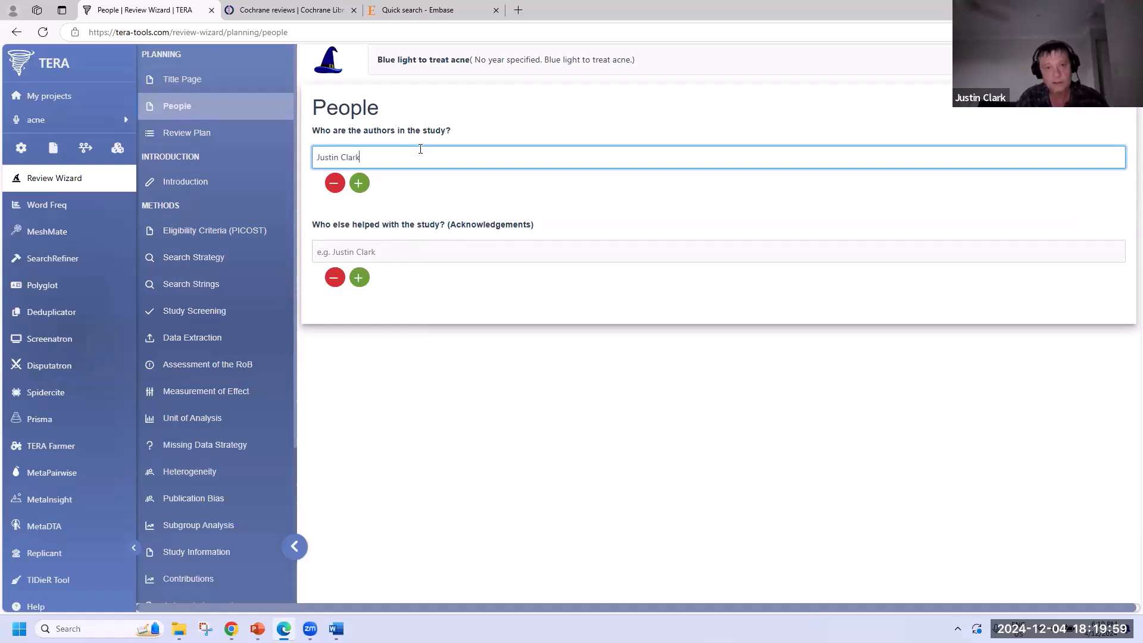
{"action": "left_click", "coordinate": [359, 184]}
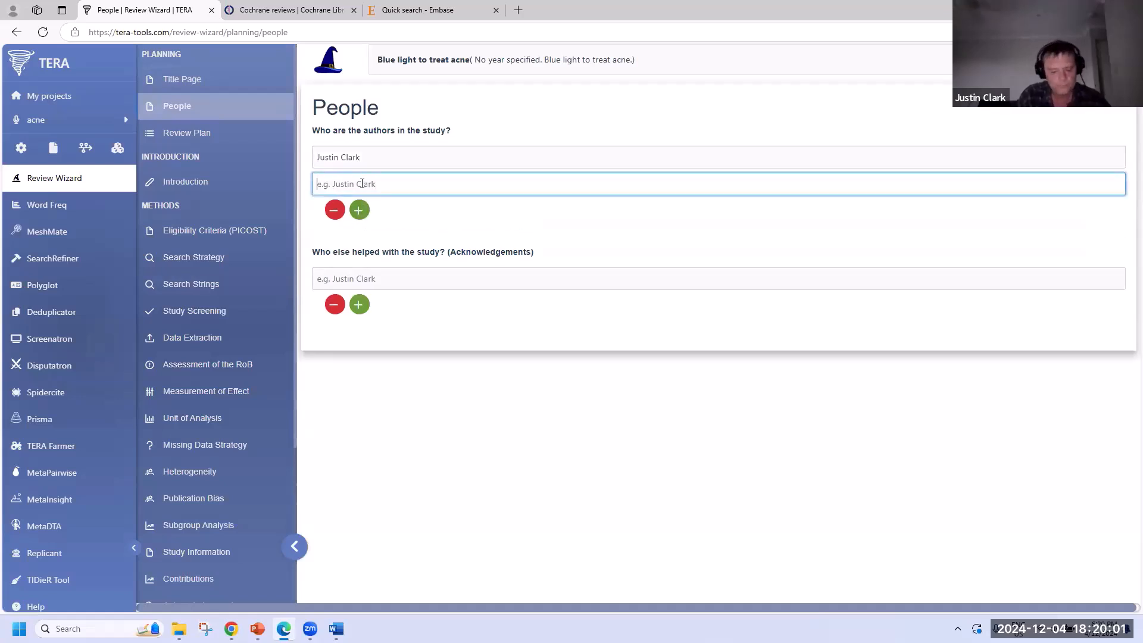
{"action": "type", "text": "Paul Glasziou"}
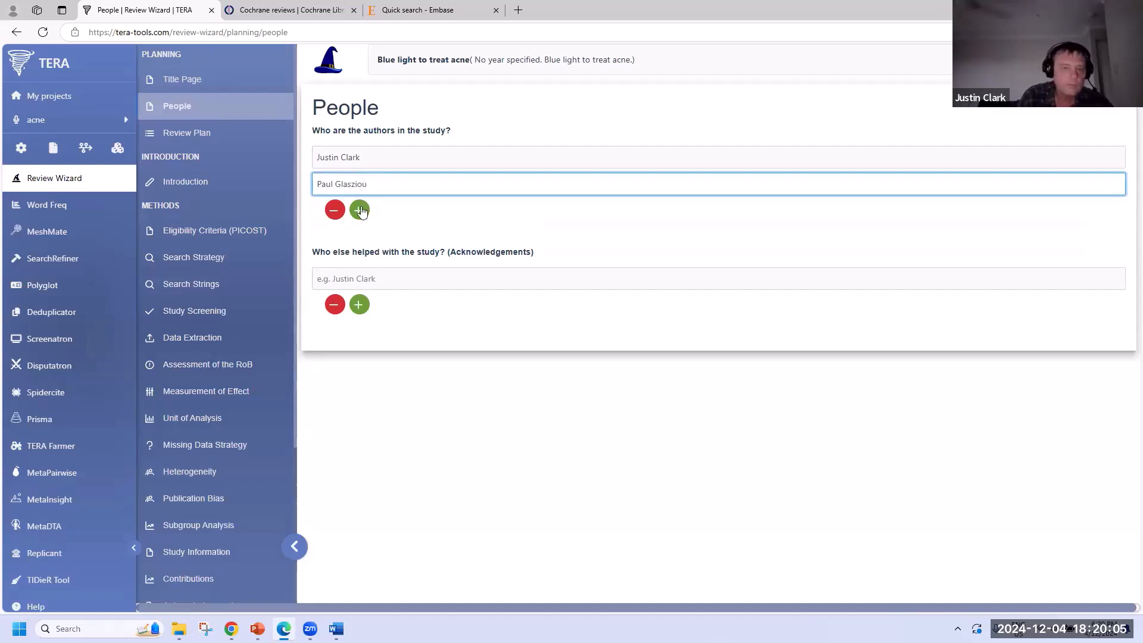
{"action": "left_click", "coordinate": [360, 210]}
{"action": "left_click", "coordinate": [411, 301]}
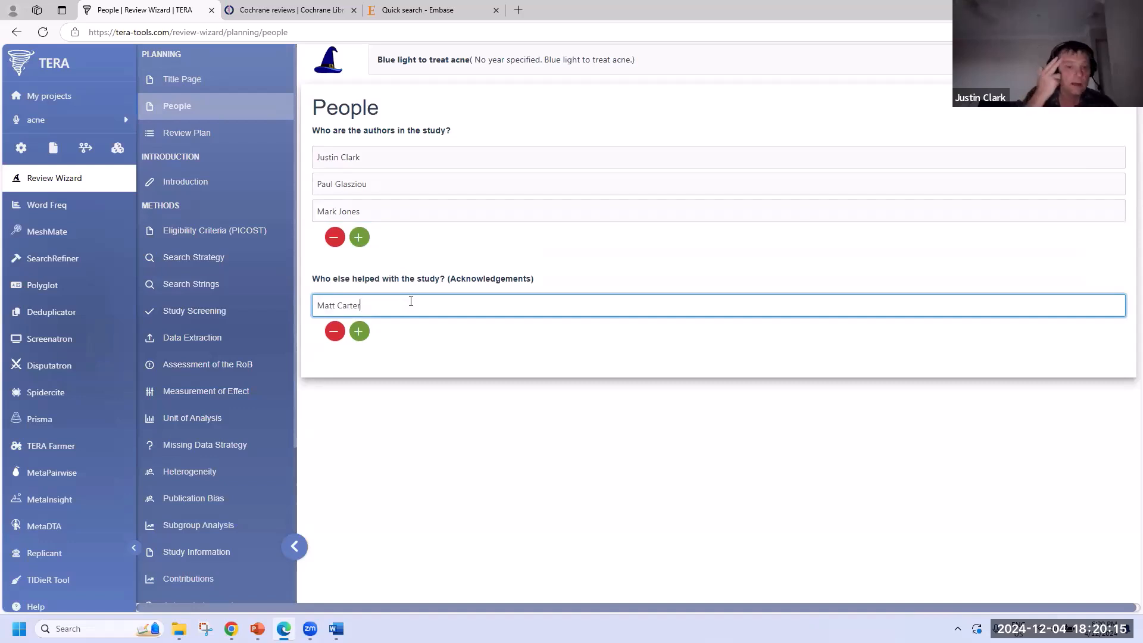
{"action": "left_click", "coordinate": [208, 134]}
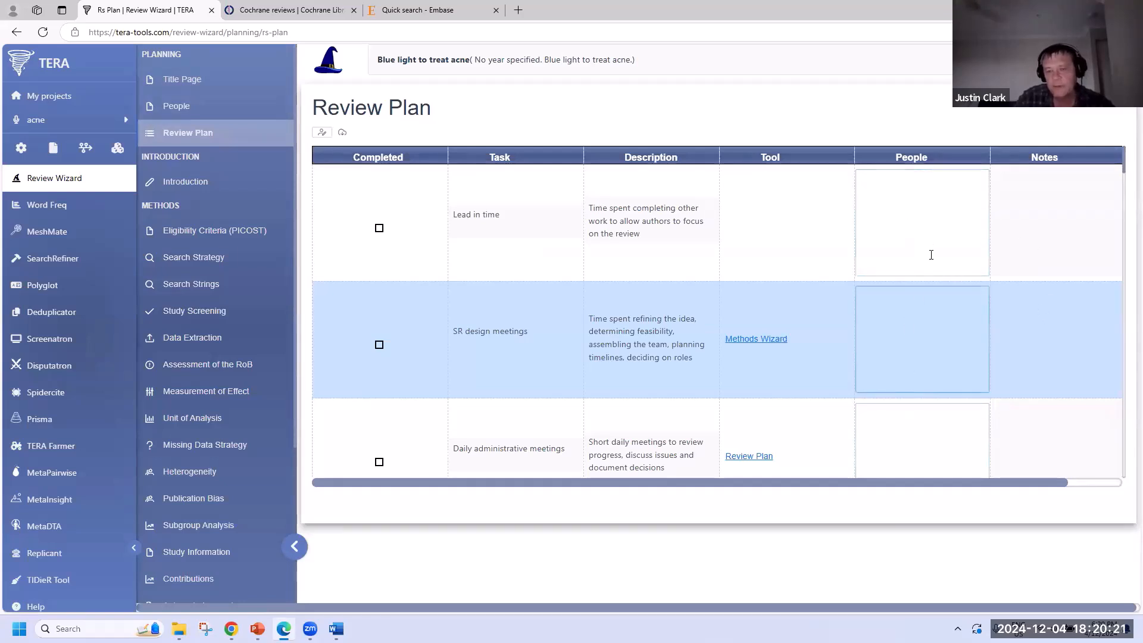
- Tick and untick Lead in time as Completed, review all Review Plan tasks, then open Introduction
{"action": "left_click", "coordinate": [380, 229]}
{"action": "left_click", "coordinate": [380, 230]}
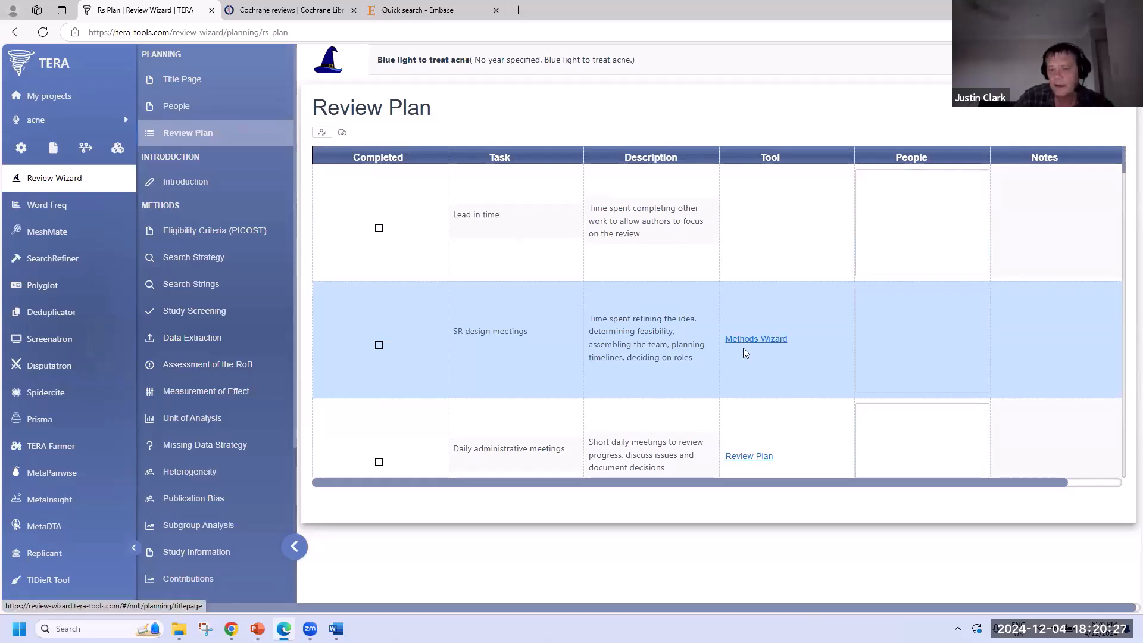
{"action": "scroll", "coordinate": [743, 347], "scroll_direction": "down", "scroll_amount": 10}
{"action": "scroll", "coordinate": [743, 348], "scroll_direction": "down", "scroll_amount": 3}
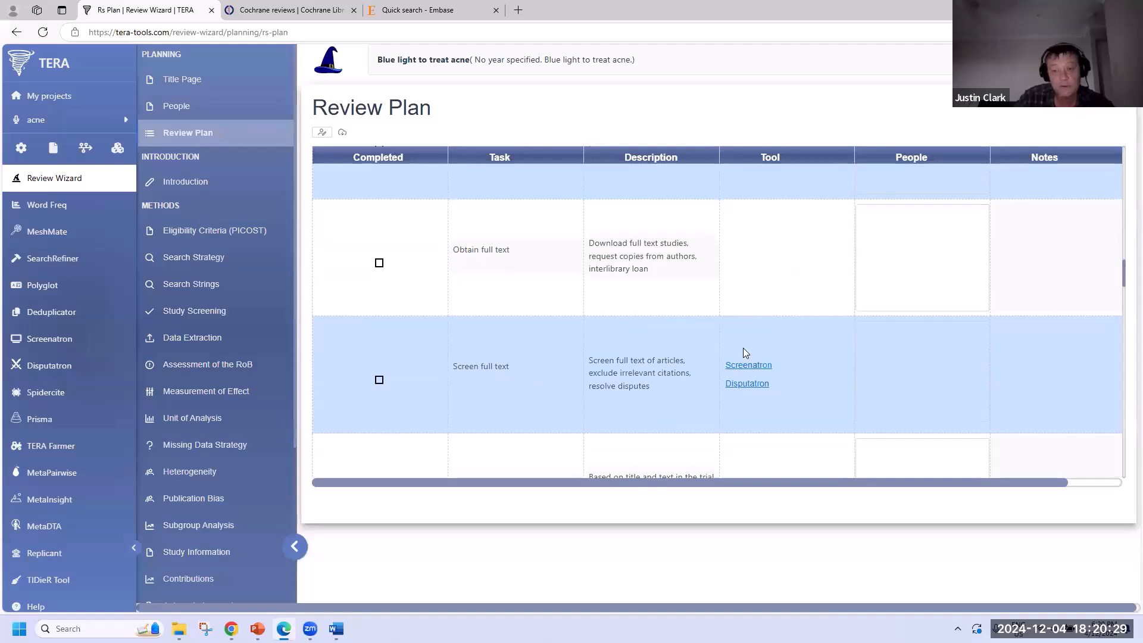
{"action": "scroll", "coordinate": [742, 350], "scroll_direction": "down", "scroll_amount": 3}
{"action": "scroll", "coordinate": [742, 352], "scroll_direction": "up", "scroll_amount": 6}
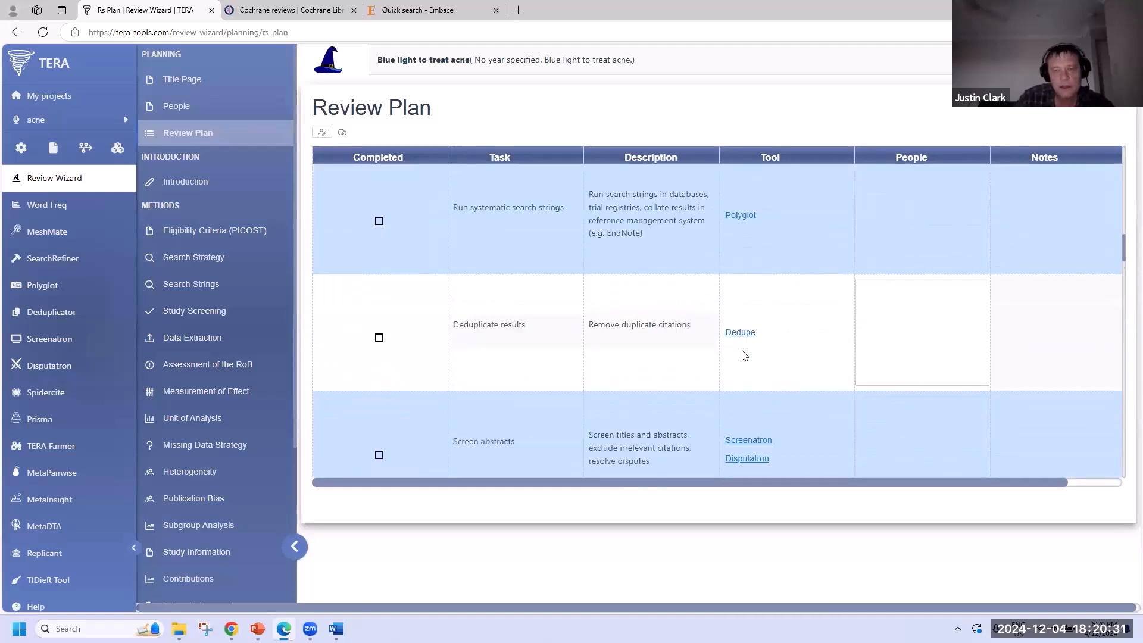
{"action": "scroll", "coordinate": [742, 350], "scroll_direction": "up", "scroll_amount": 6}
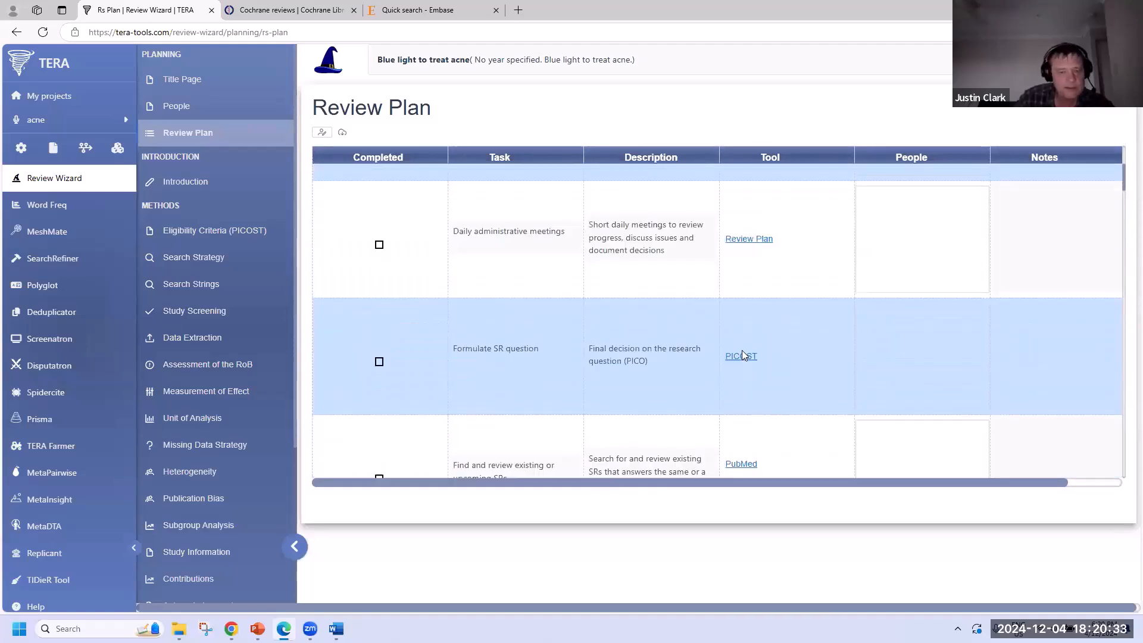
{"action": "scroll", "coordinate": [742, 350], "scroll_direction": "down", "scroll_amount": 2}
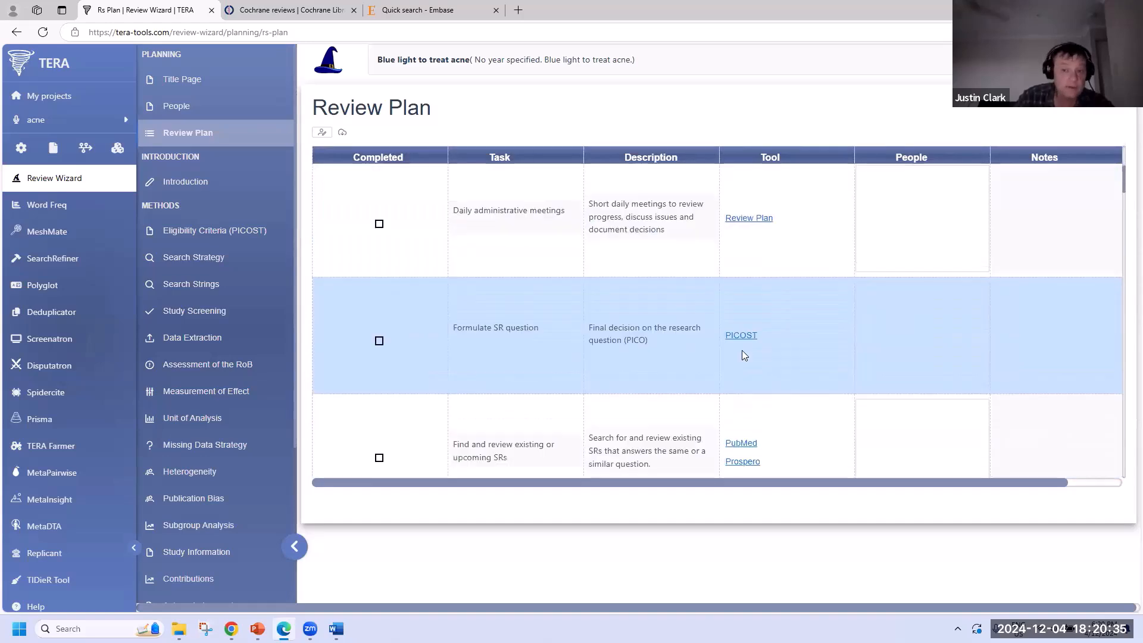
{"action": "scroll", "coordinate": [742, 350], "scroll_direction": "up", "scroll_amount": 2}
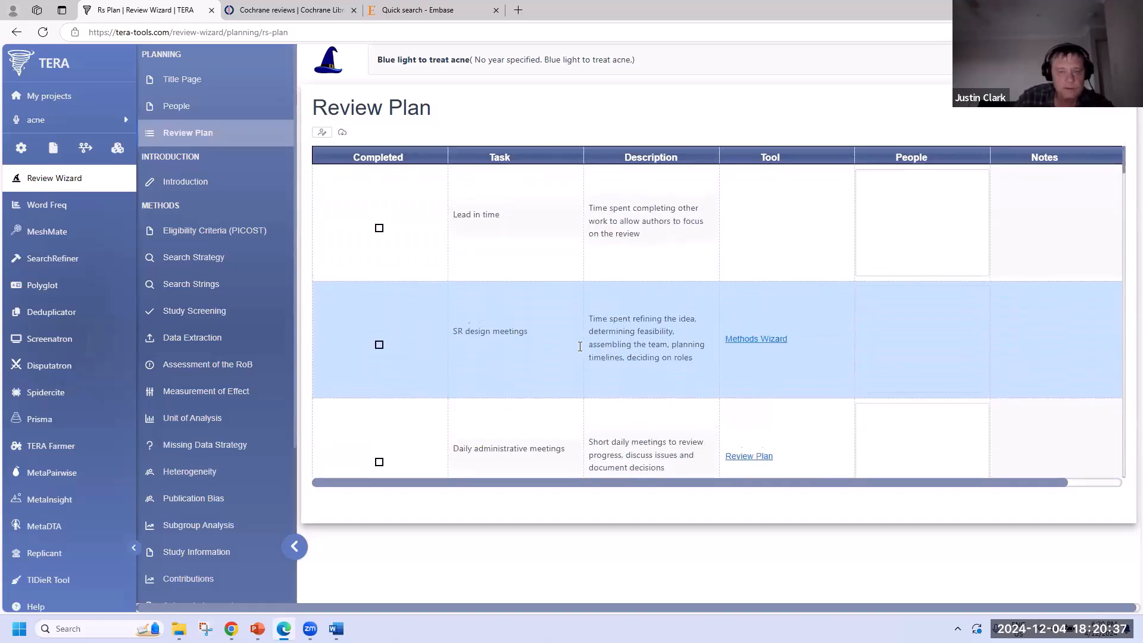
{"action": "scroll", "coordinate": [548, 335], "scroll_direction": "down", "scroll_amount": 6}
{"action": "scroll", "coordinate": [546, 333], "scroll_direction": "down", "scroll_amount": 12}
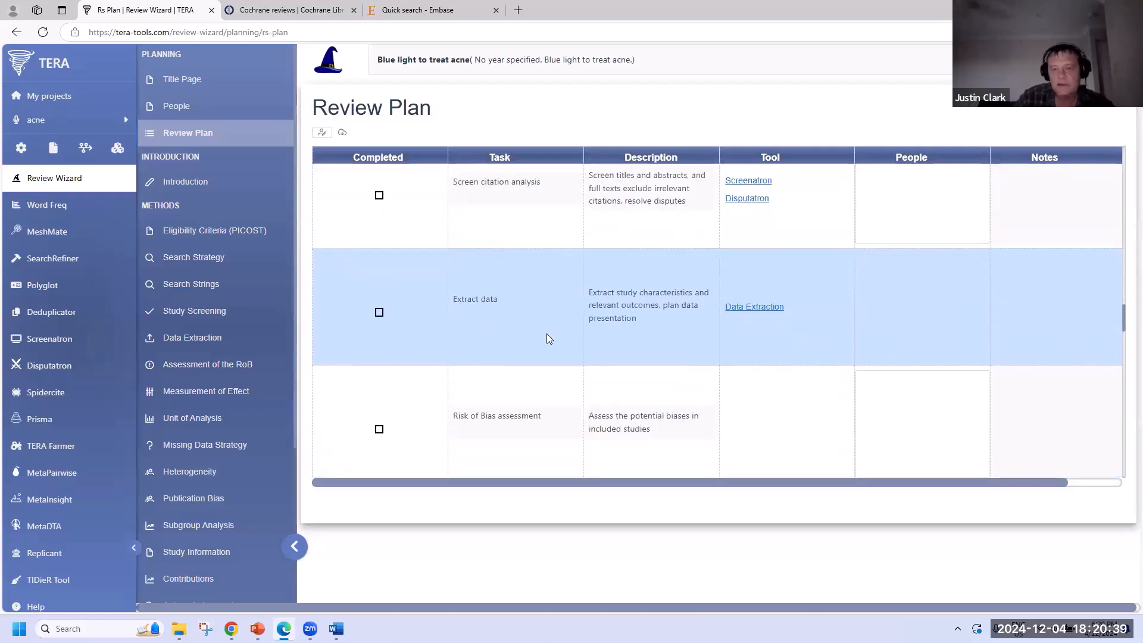
{"action": "scroll", "coordinate": [549, 335], "scroll_direction": "down", "scroll_amount": 8}
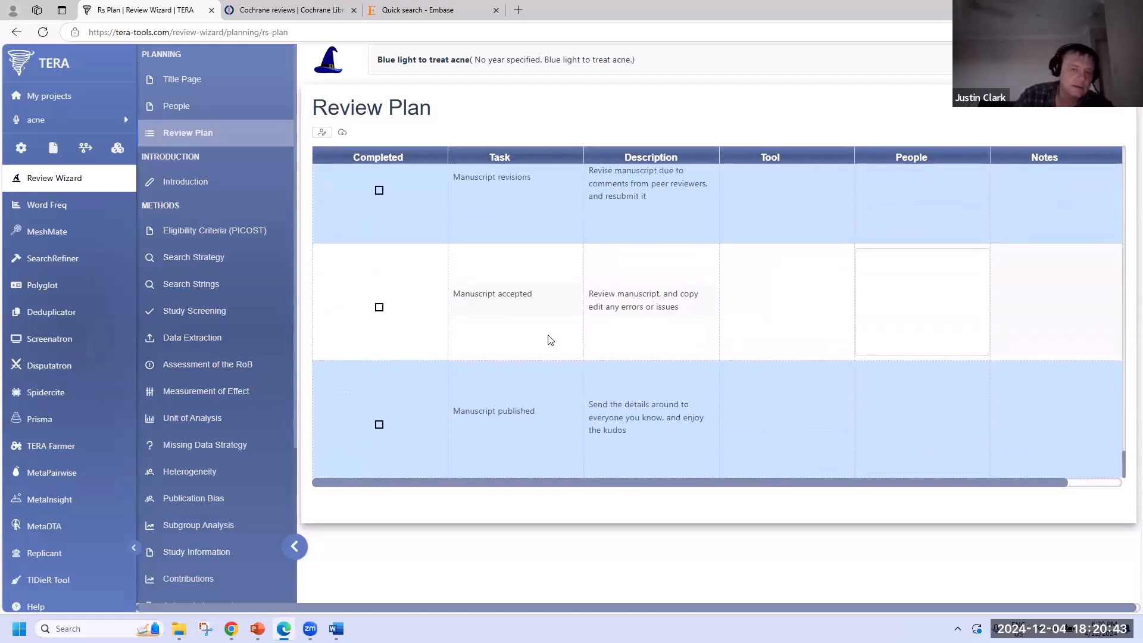
{"action": "scroll", "coordinate": [548, 338], "scroll_direction": "up", "scroll_amount": 12}
{"action": "scroll", "coordinate": [548, 337], "scroll_direction": "up", "scroll_amount": 6}
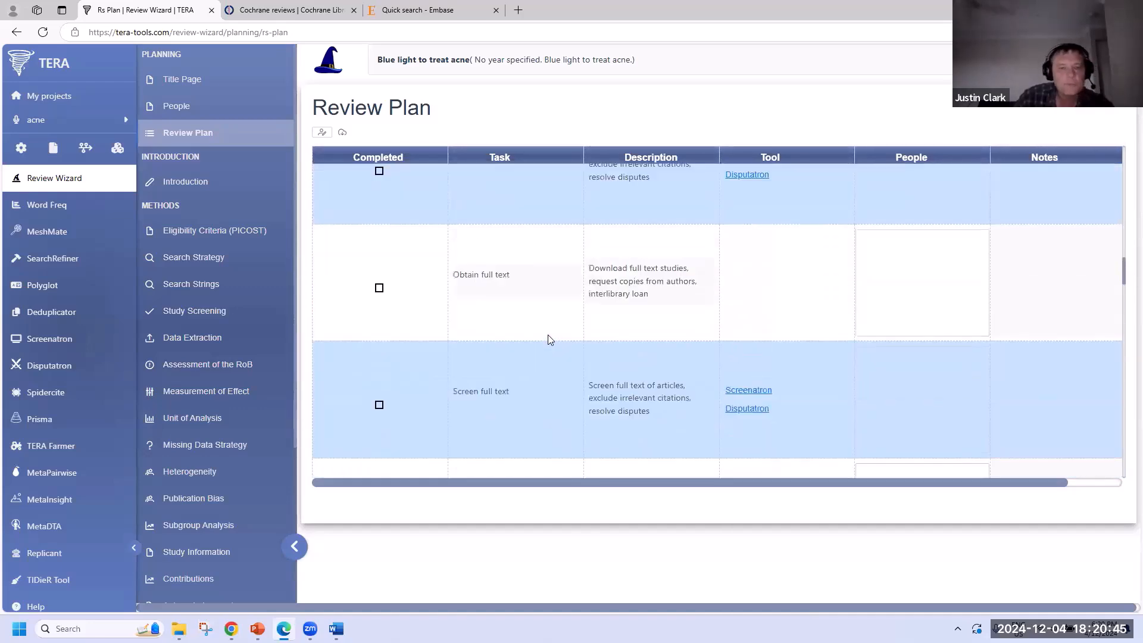
{"action": "left_click", "coordinate": [193, 182]}
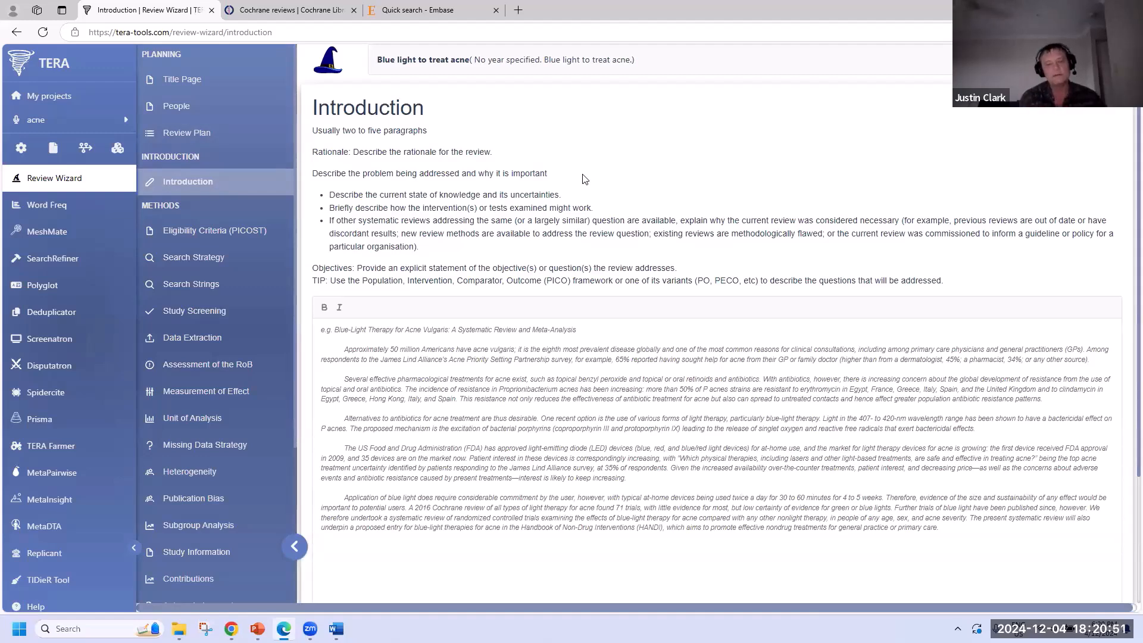
- Select and then deselect the Introduction guidance text, then open Eligibility Criteria (PICOST)
{"action": "left_click_drag", "start_coordinate": [319, 129], "coordinate": [952, 286]}
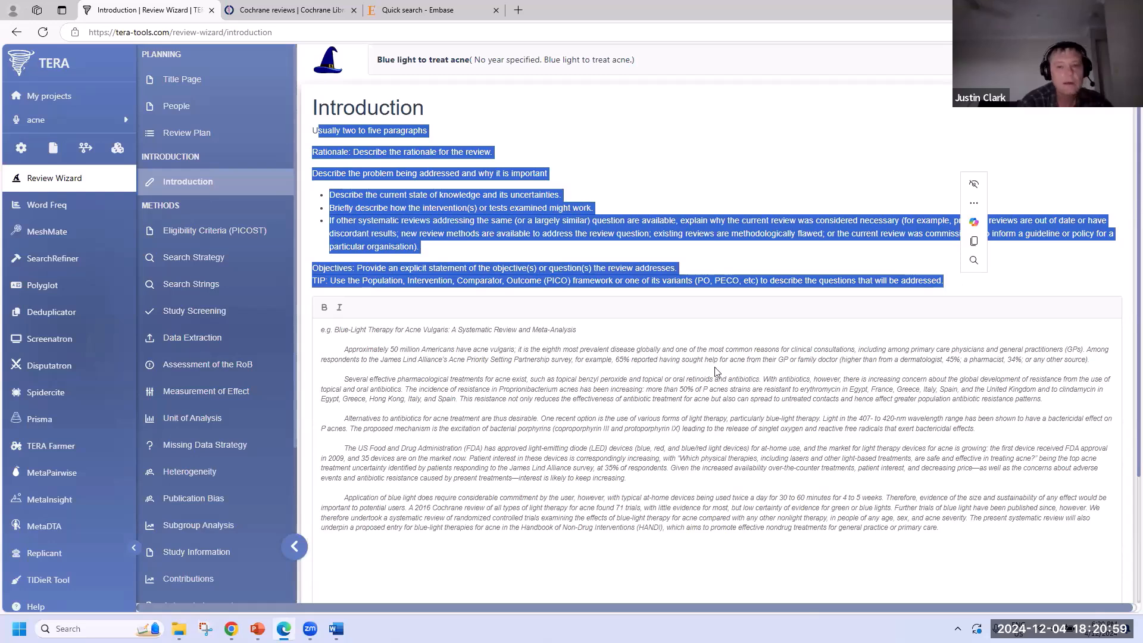
{"action": "left_click", "coordinate": [483, 389]}
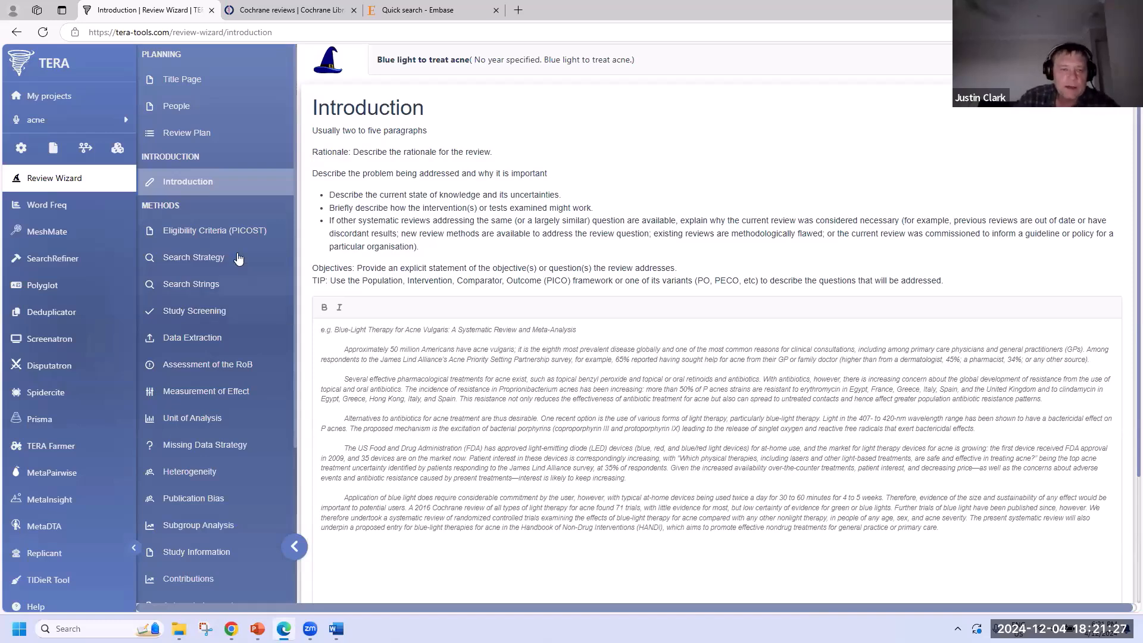
{"action": "left_click", "coordinate": [235, 232]}
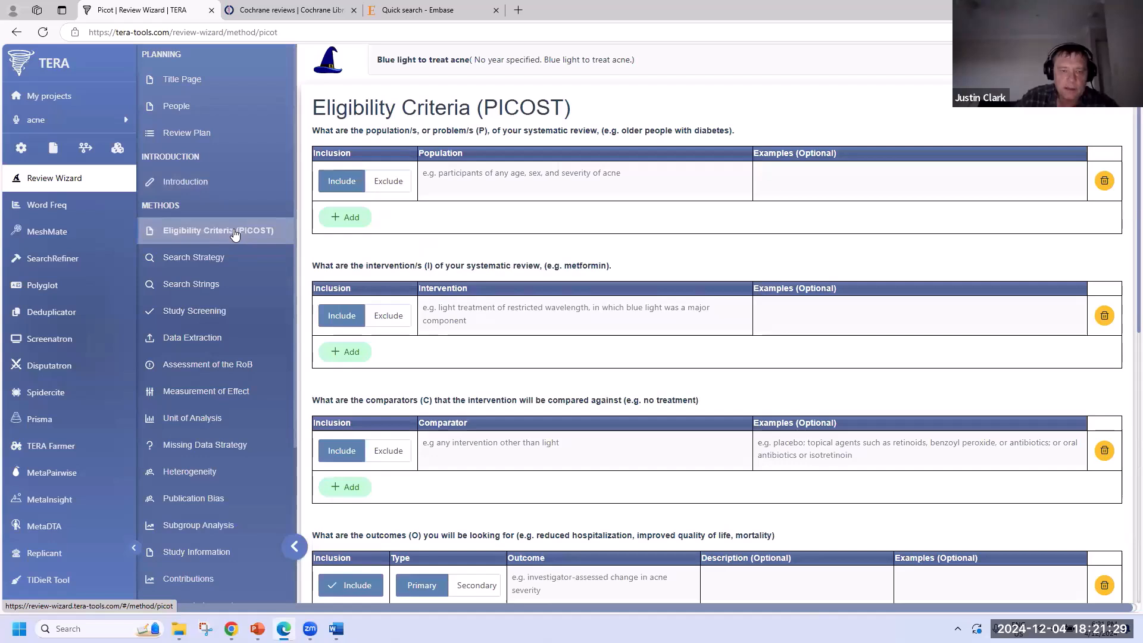
- Enter 'people with acne' as the population and 'blue light' as the intervention
{"action": "left_click", "coordinate": [522, 184]}
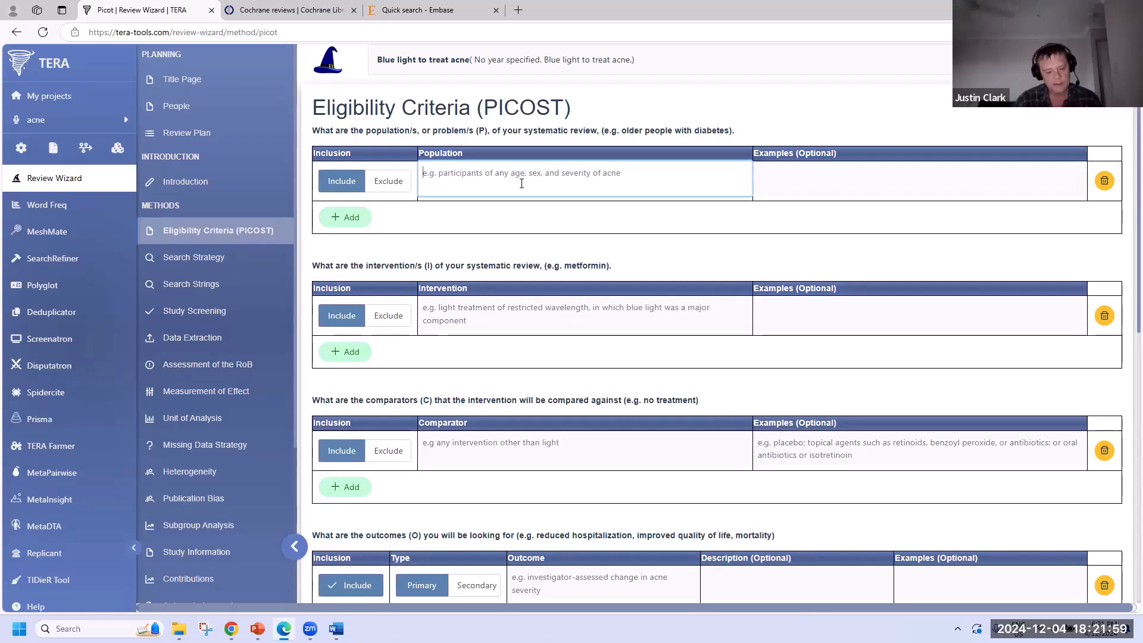
{"action": "type", "text": "peopl"}
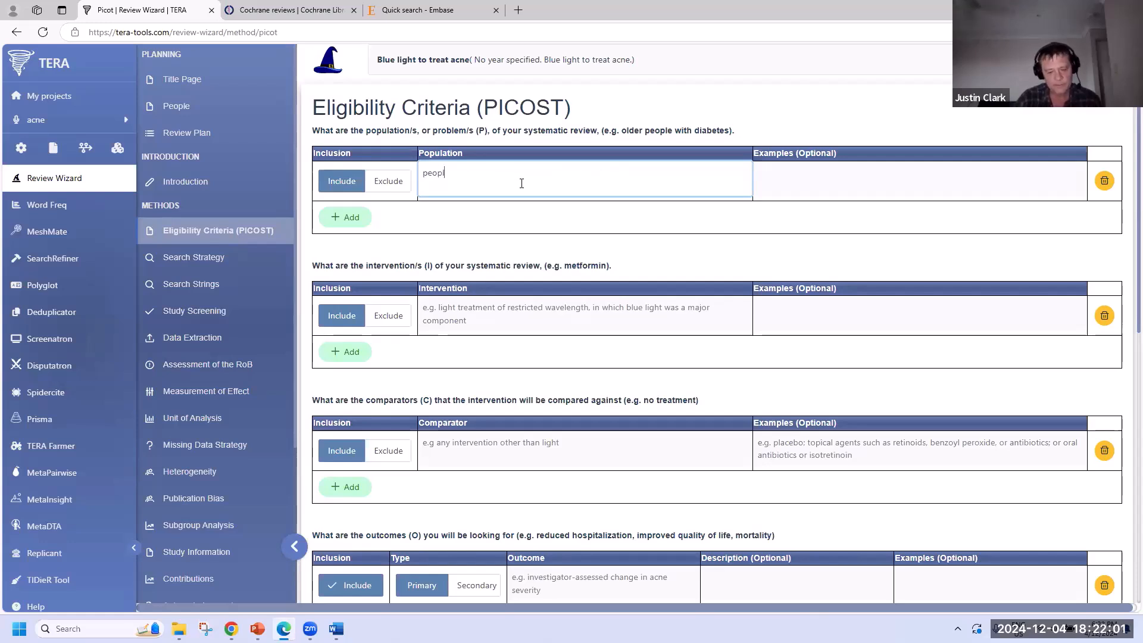
{"action": "type", "text": "e with acne"}
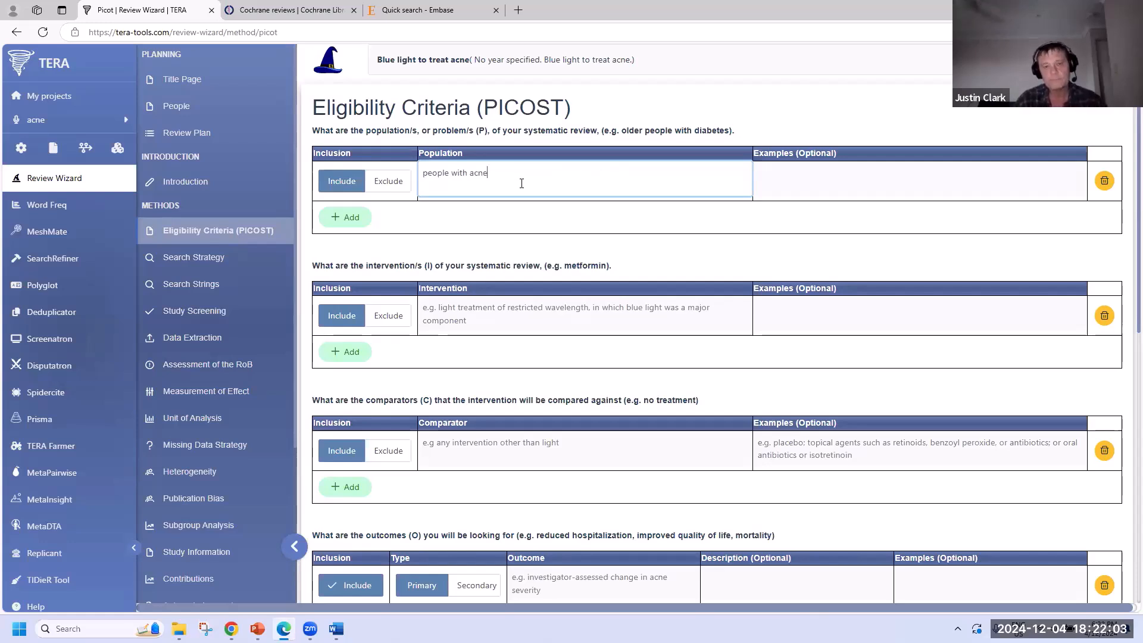
{"action": "left_click", "coordinate": [537, 317]}
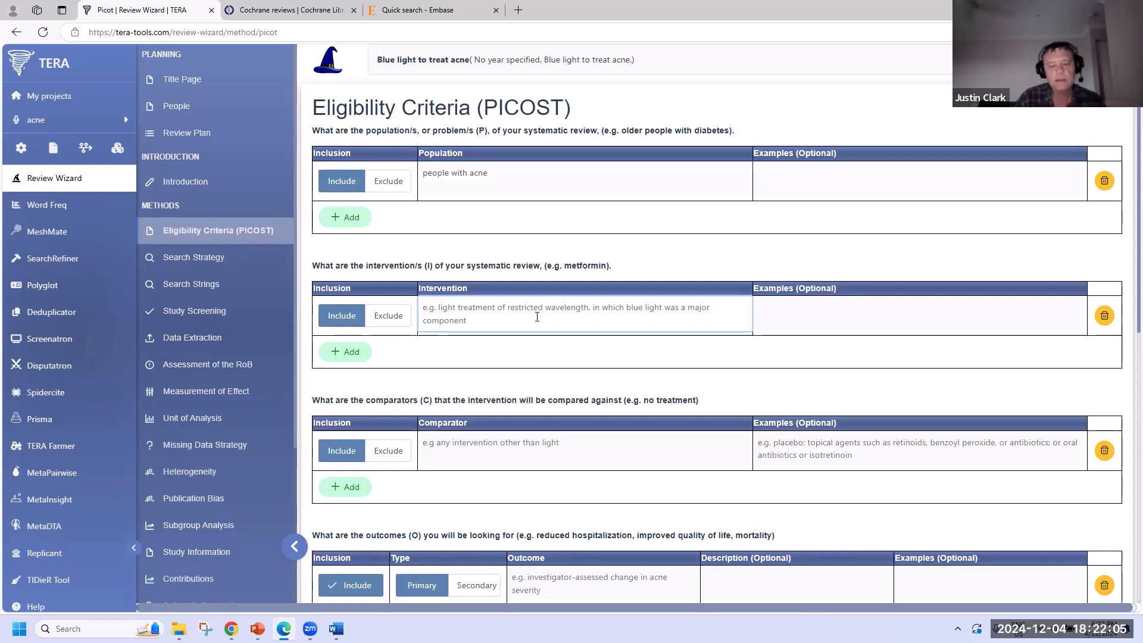
{"action": "type", "text": "b"}
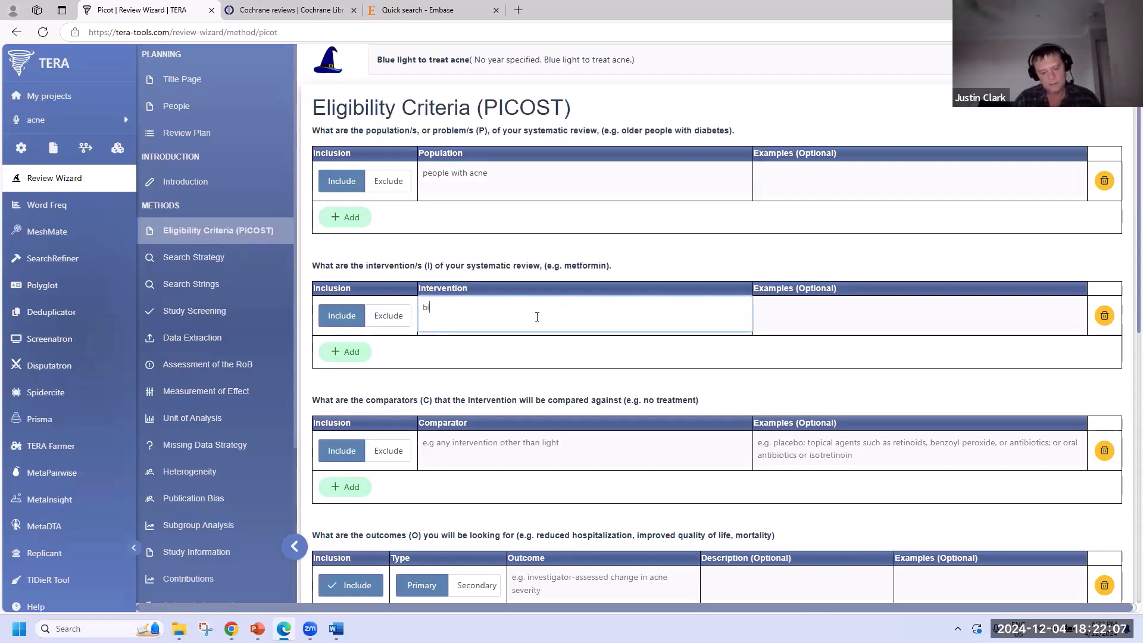
{"action": "type", "text": "lue light"}
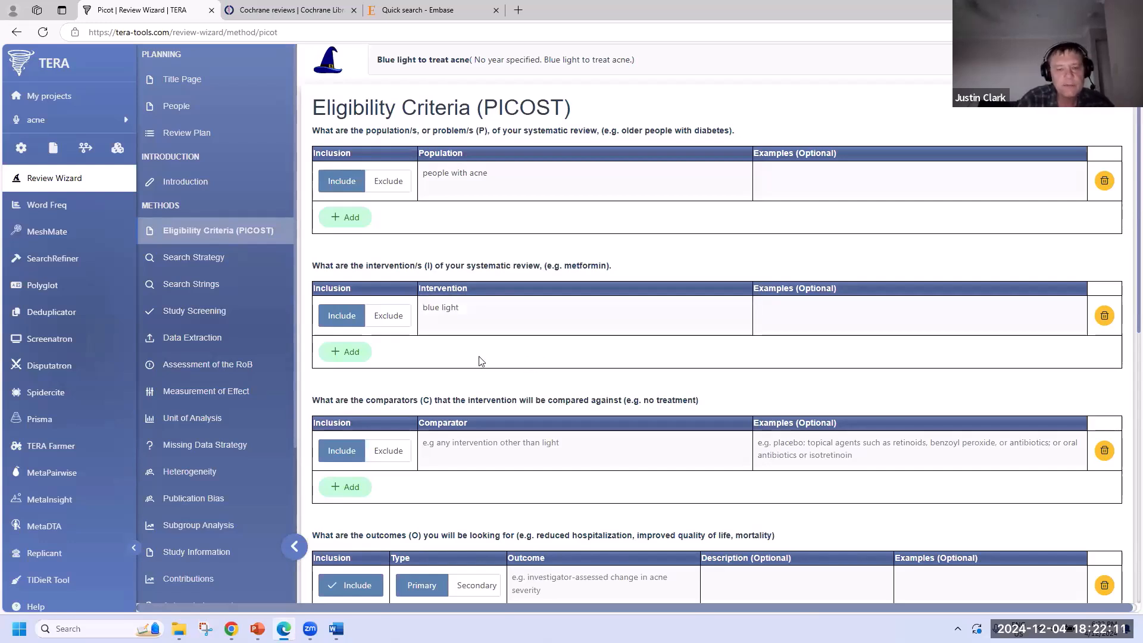
- Add a second intervention row set to Exclude with 'red light'
{"action": "left_click", "coordinate": [354, 355]}
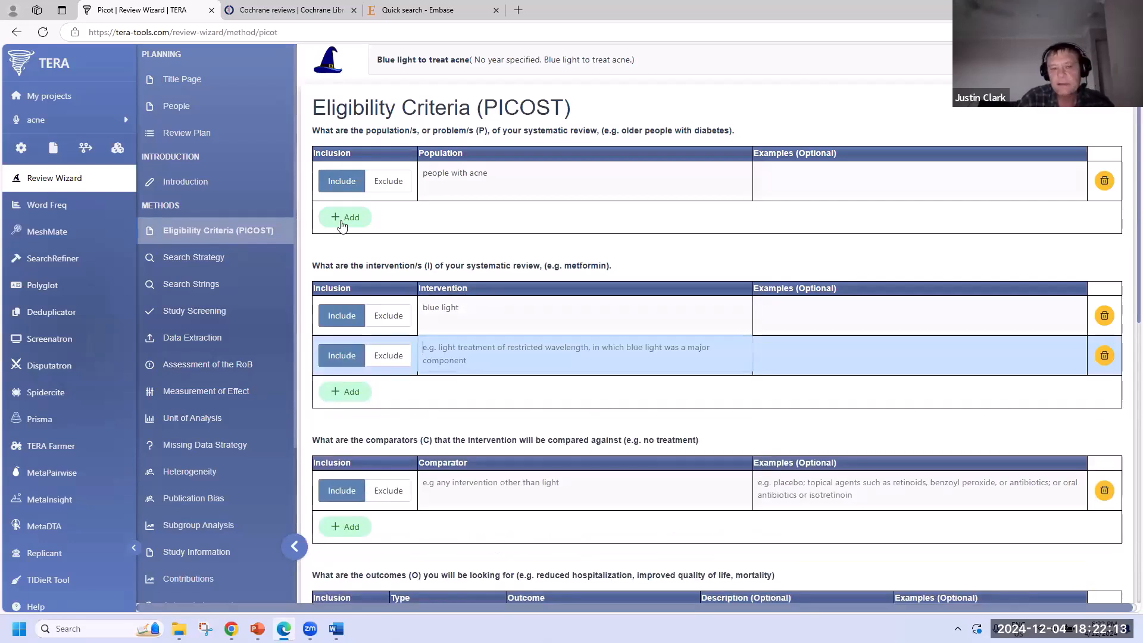
{"action": "left_click", "coordinate": [388, 355]}
{"action": "left_click", "coordinate": [504, 352]}
{"action": "type", "text": "red light"}
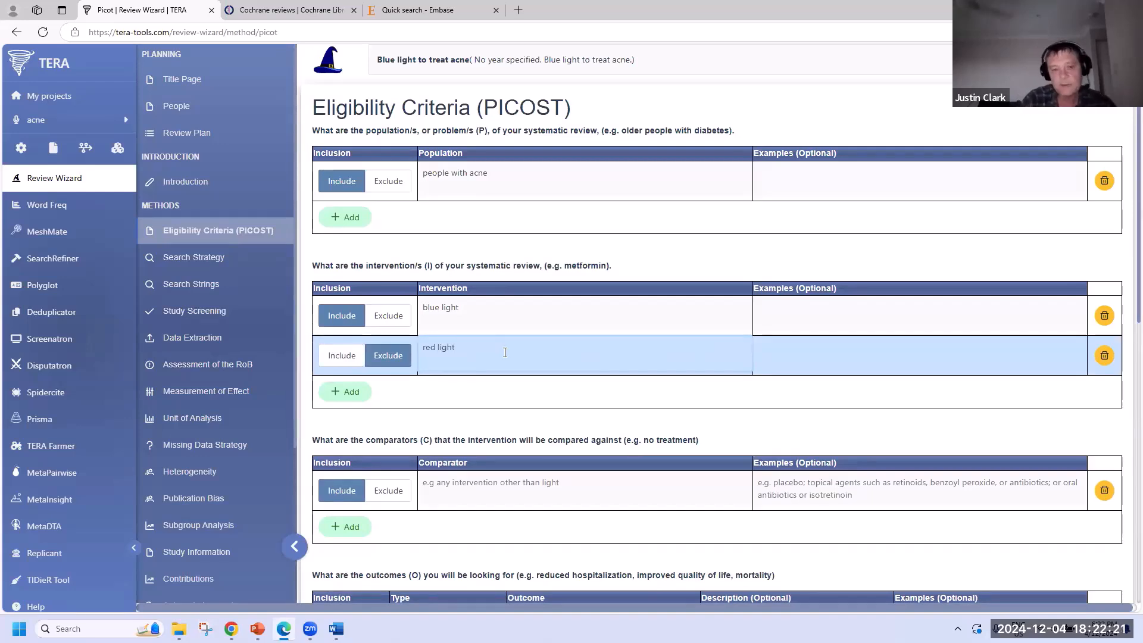
{"action": "scroll", "coordinate": [516, 412], "scroll_direction": "down", "scroll_amount": 3}
- Enter usual care as the comparator and reduction in acne as the primary outcome
{"action": "left_click", "coordinate": [495, 308]}
{"action": "type", "text": "usual care"}
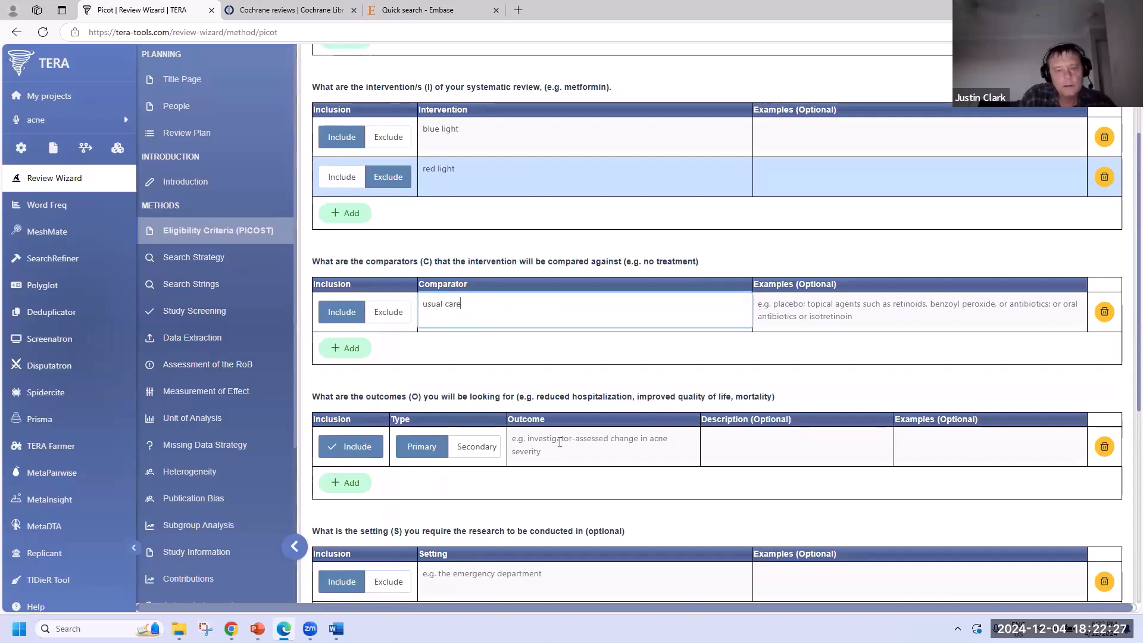
{"action": "left_click", "coordinate": [585, 446]}
{"action": "type", "text": "re"}
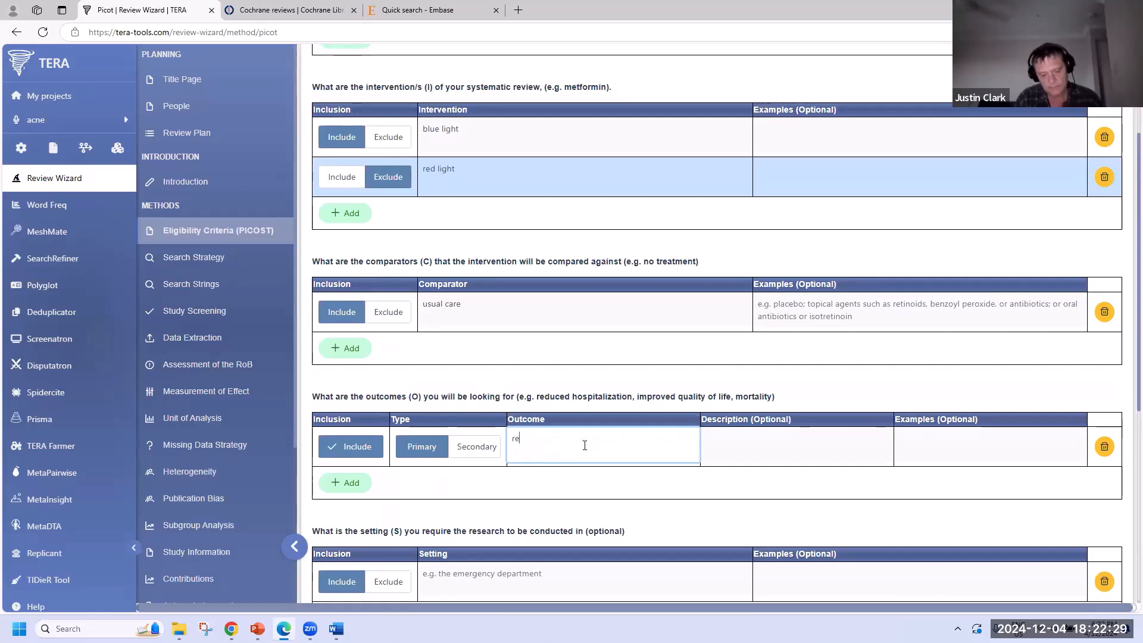
{"action": "type", "text": "duction in acne"}
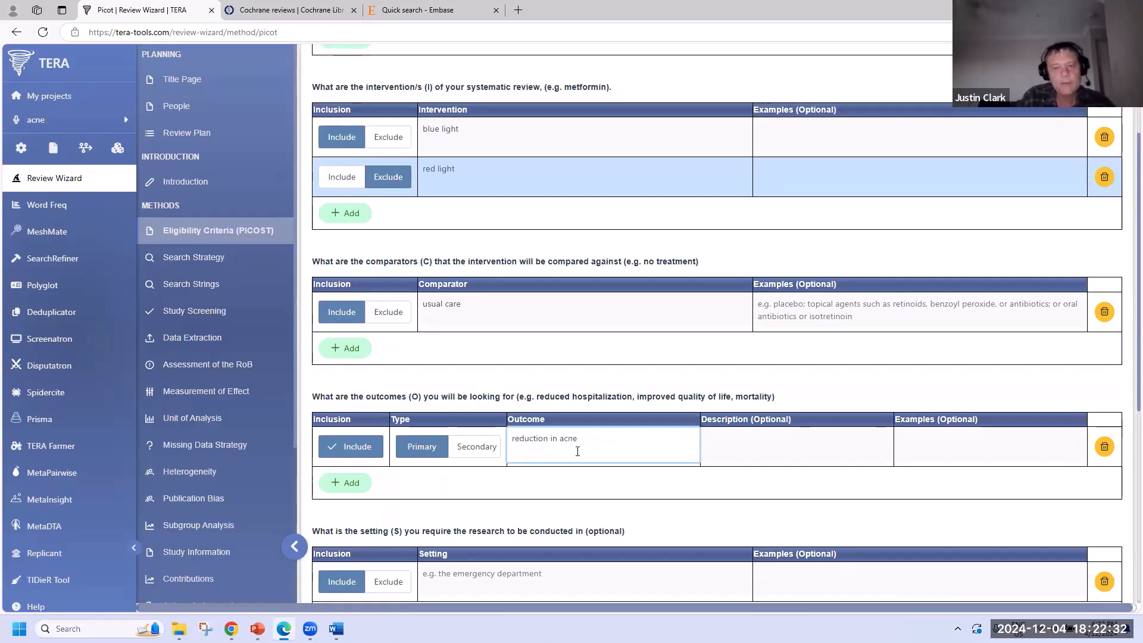
- Add the secondary outcome reduction in antibiotic resistance, correcting its spelling
{"action": "left_click", "coordinate": [344, 483]}
{"action": "left_click", "coordinate": [483, 487]}
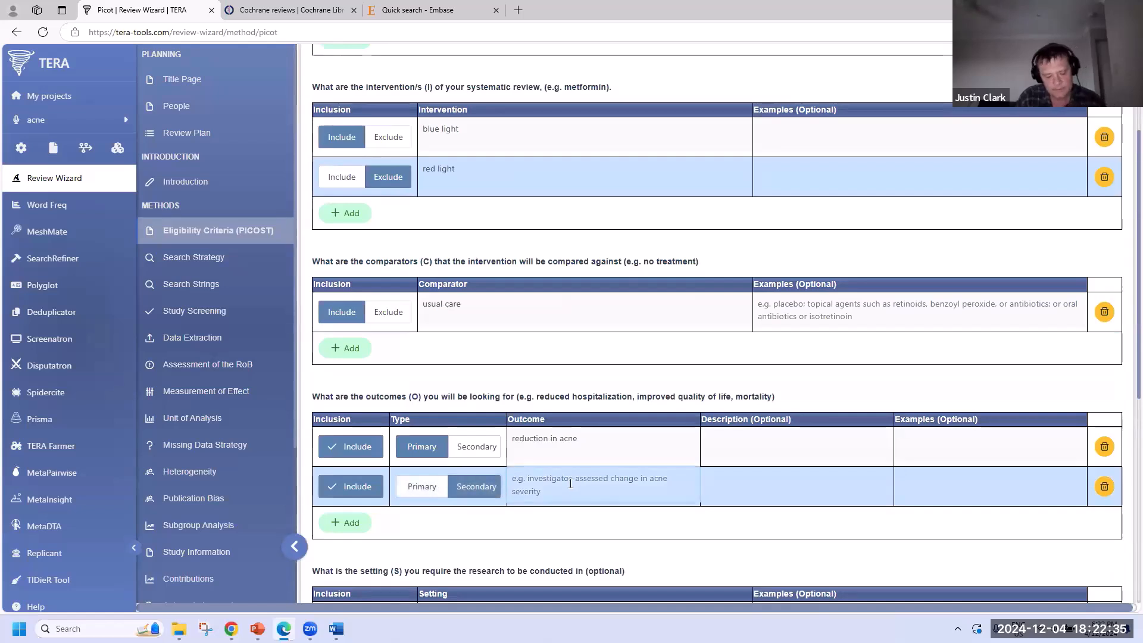
{"action": "type", "text": "reduct"}
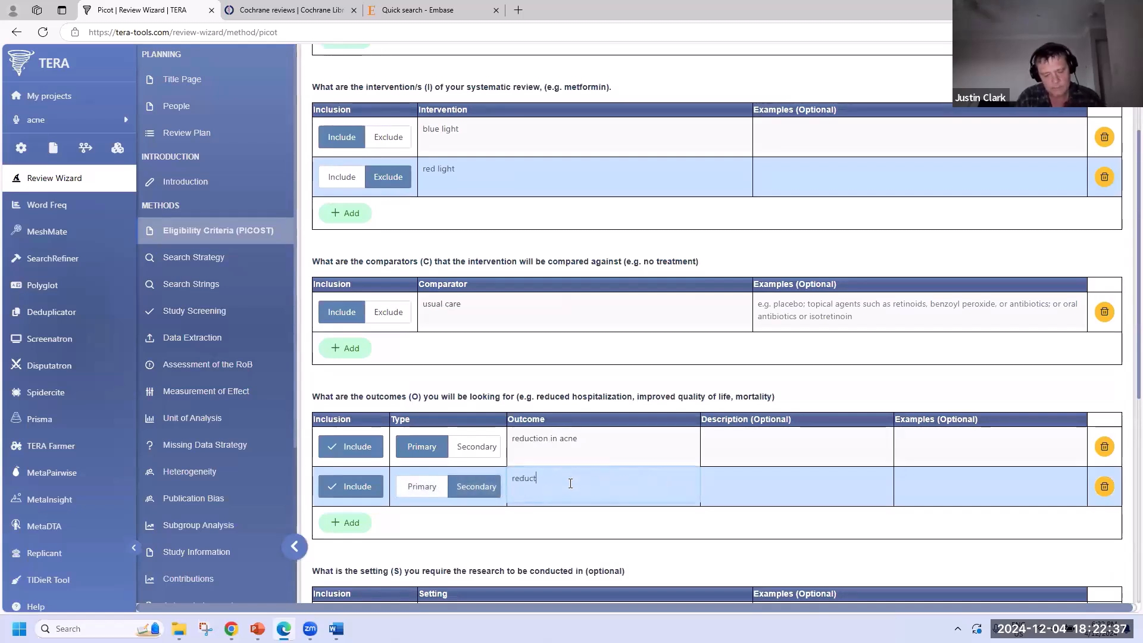
{"action": "type", "text": "ion in antibitoic resistance"}
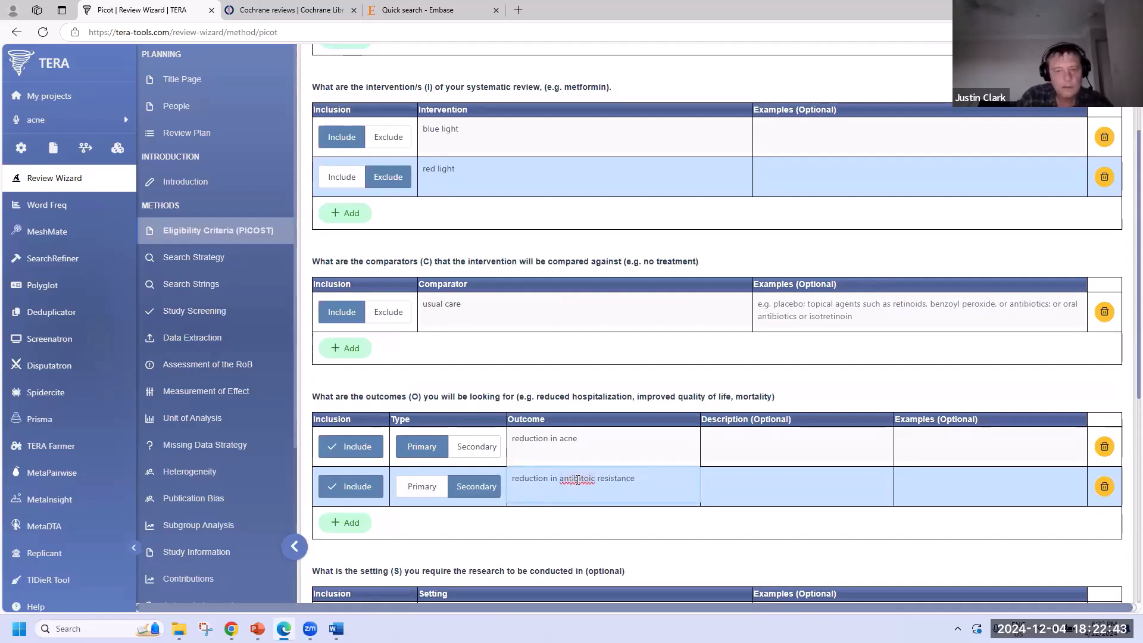
{"action": "left_click", "coordinate": [577, 480]}
{"action": "left_click", "coordinate": [585, 527]}
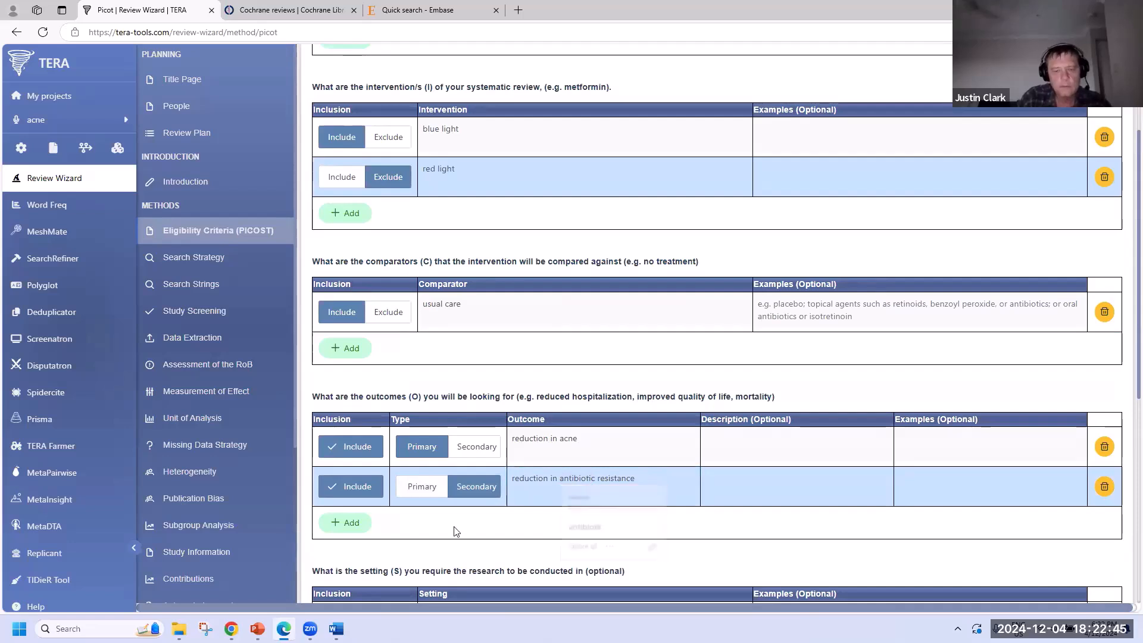
- Add a third, excluded secondary outcome: reduction in money spent on acne cream
{"action": "left_click", "coordinate": [345, 522]}
{"action": "left_click", "coordinate": [366, 527]}
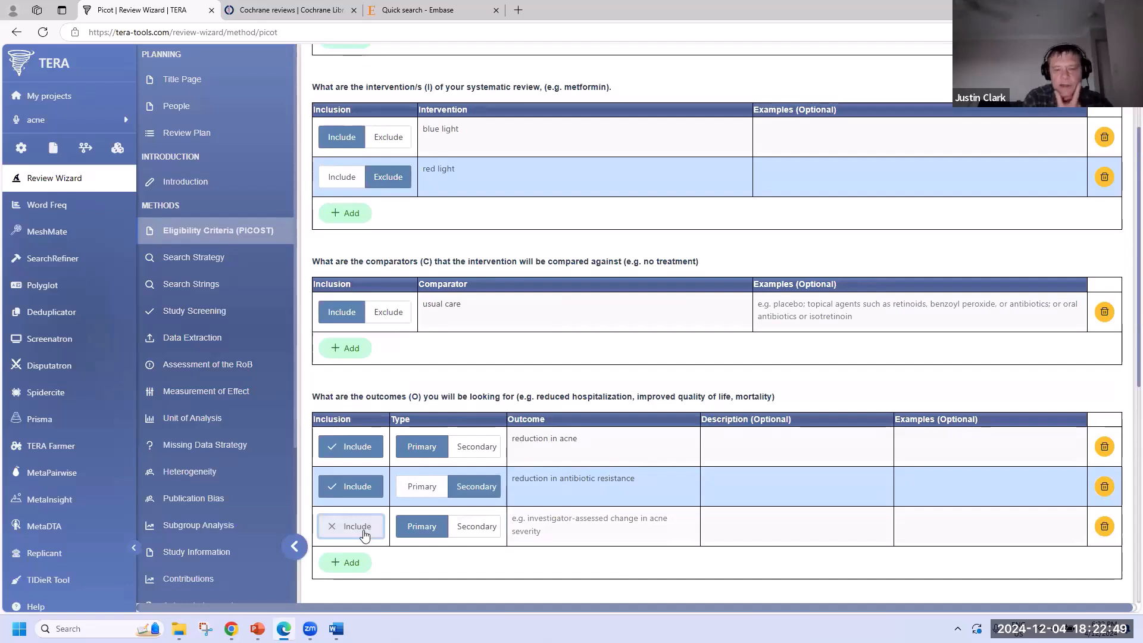
{"action": "left_click", "coordinate": [365, 532]}
{"action": "left_click", "coordinate": [366, 533]}
{"action": "left_click", "coordinate": [476, 528]}
{"action": "left_click", "coordinate": [573, 530]}
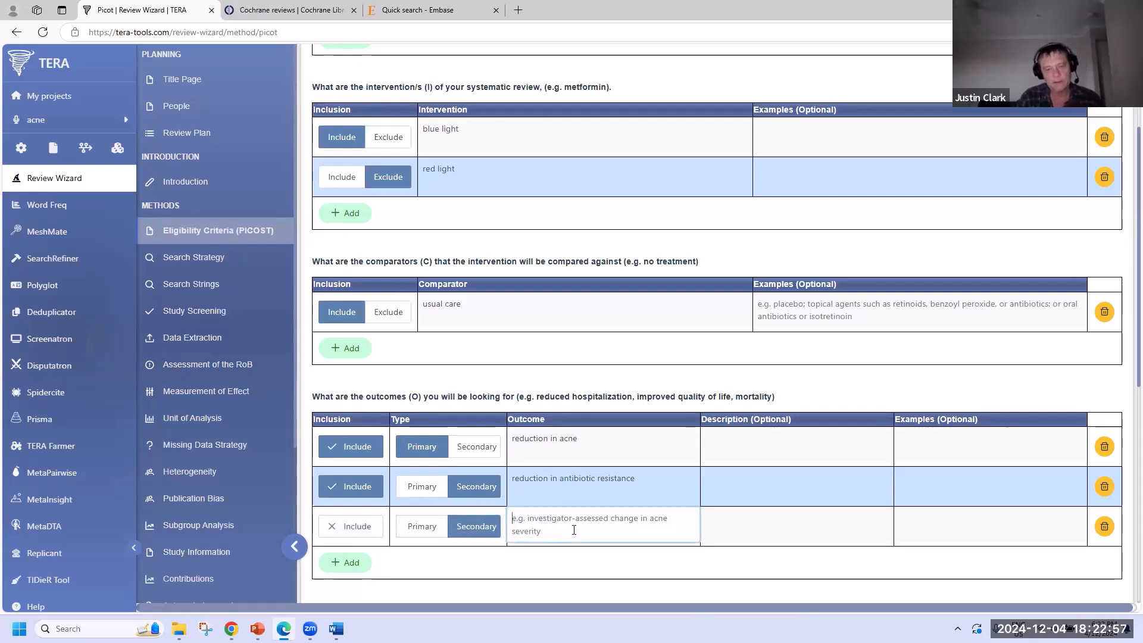
{"action": "type", "text": "reduc"}
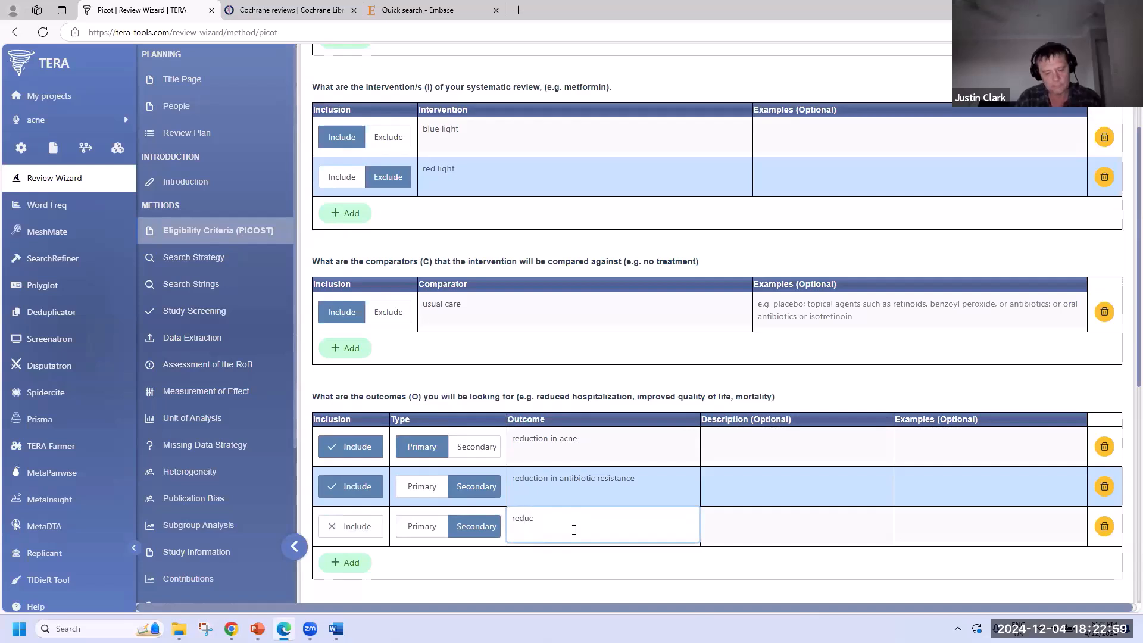
{"action": "type", "text": "tion in money spent on"}
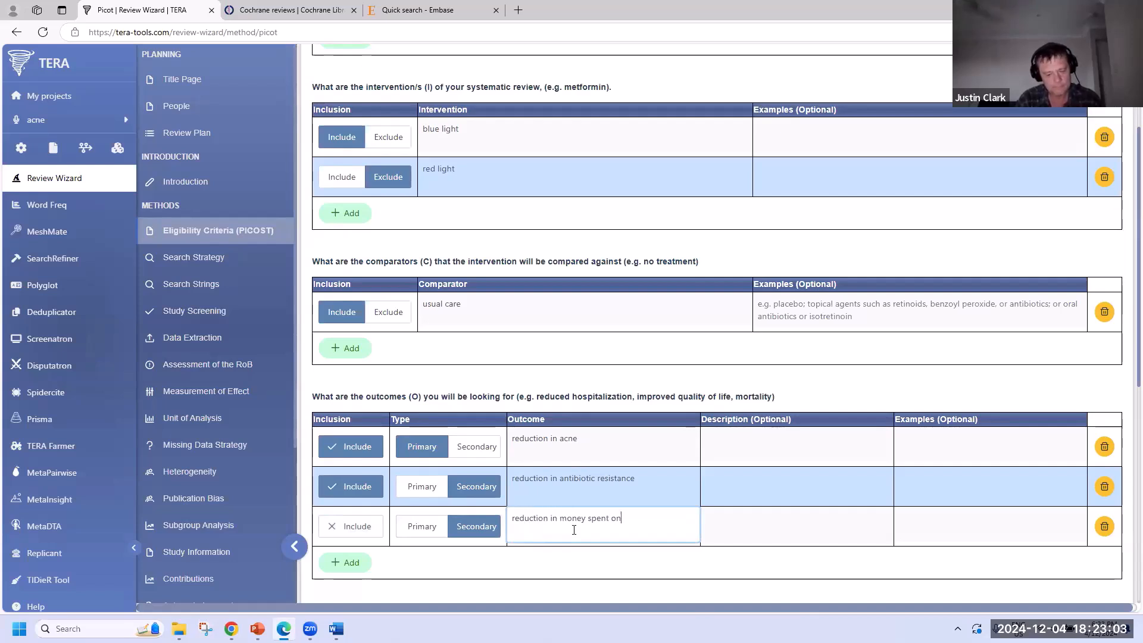
{"action": "type", "text": " acne cream"}
- Include the community setting and add an excluded hospital setting, fixing its spelling
{"action": "scroll", "coordinate": [573, 527], "scroll_direction": "down", "scroll_amount": 5}
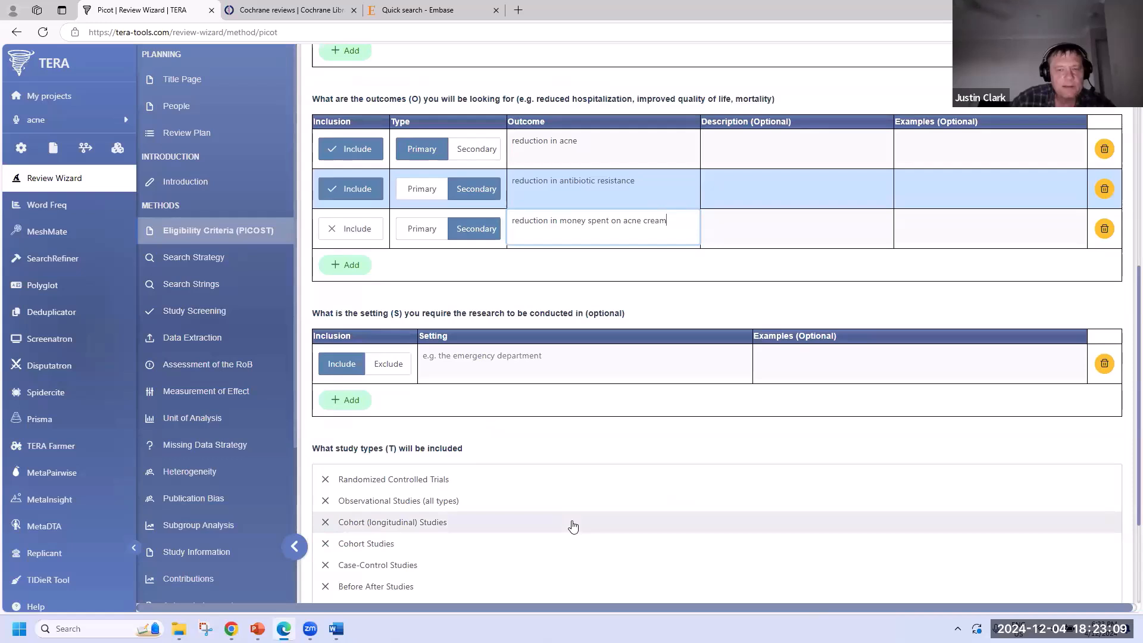
{"action": "left_click", "coordinate": [499, 372]}
{"action": "type", "text": "community"}
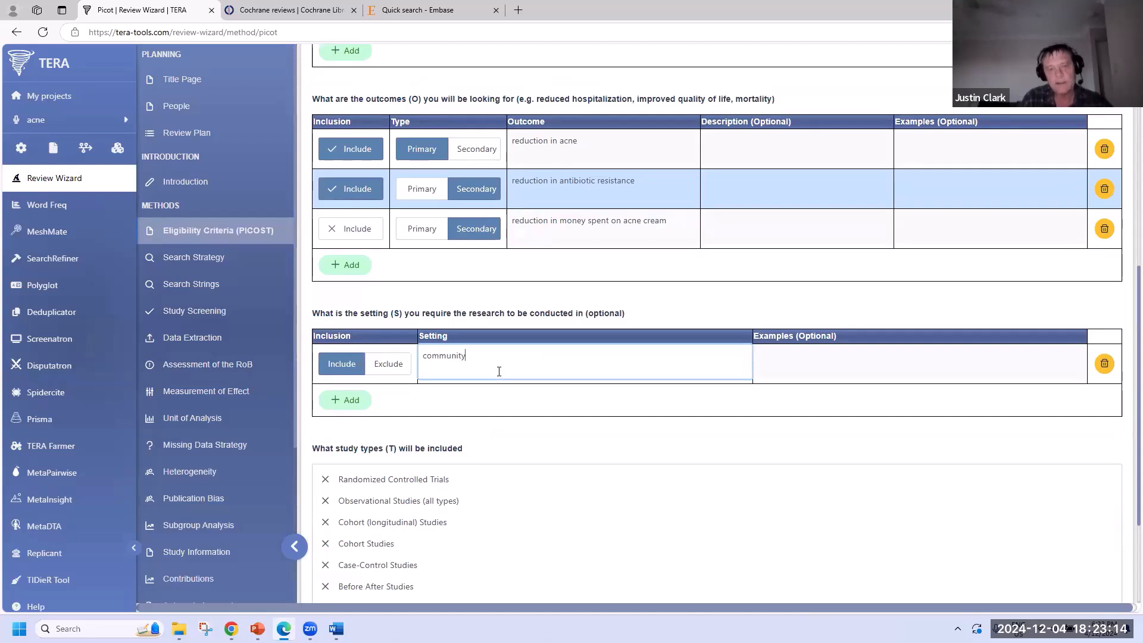
{"action": "left_click", "coordinate": [347, 400]}
{"action": "left_click", "coordinate": [388, 404]}
{"action": "left_click", "coordinate": [478, 404]}
{"action": "type", "text": "h"}
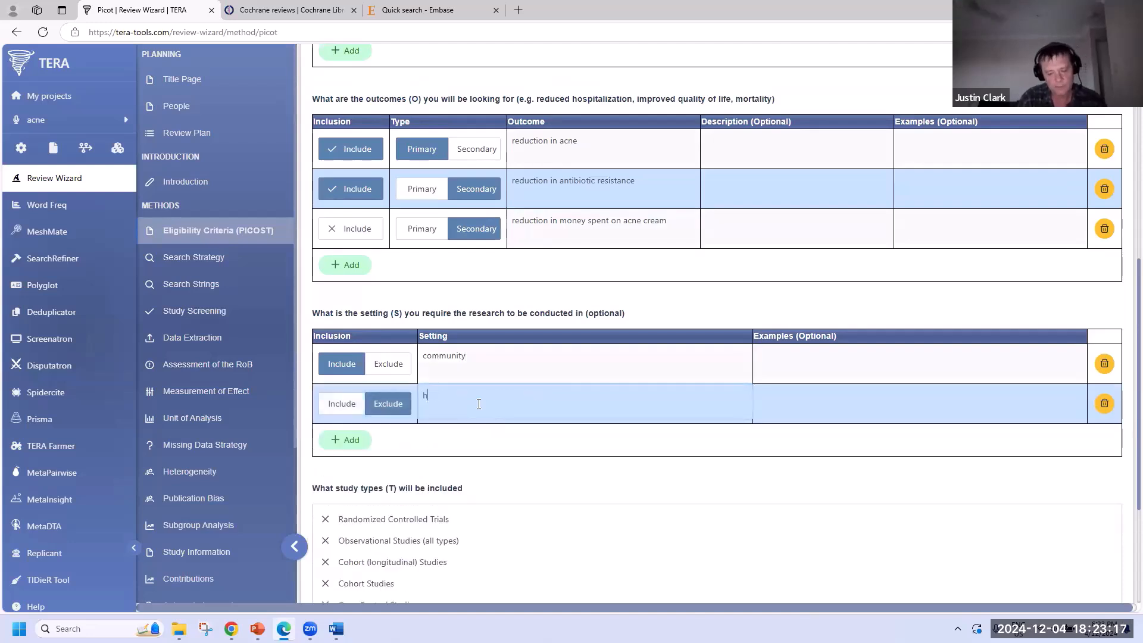
{"action": "type", "text": "osiptal"}
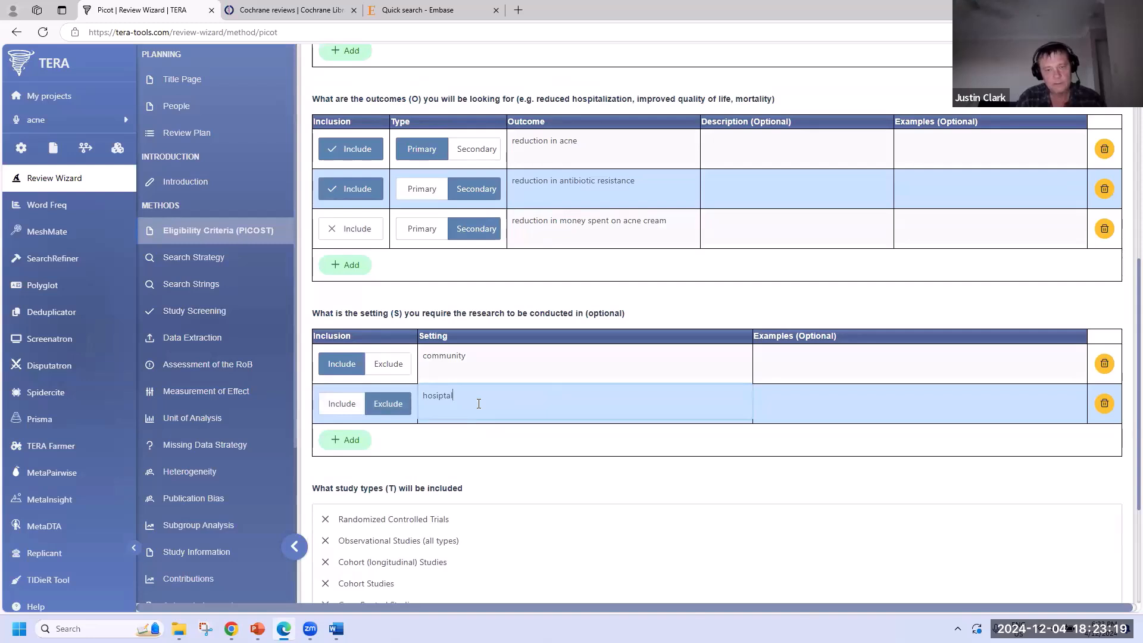
{"action": "left_click", "coordinate": [468, 432]}
{"action": "right_click", "coordinate": [436, 396]}
{"action": "left_click", "coordinate": [464, 405]}
- Restrict study types to Randomized Controlled Trials and expand the generated eligibility summary
{"action": "scroll", "coordinate": [532, 470], "scroll_direction": "down", "scroll_amount": 3}
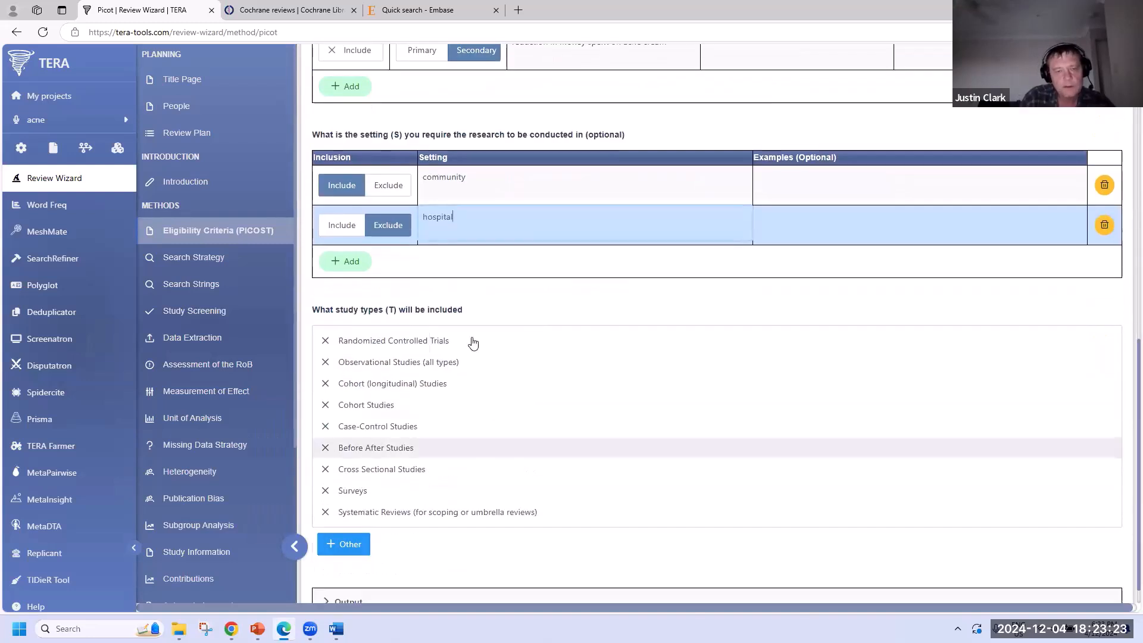
{"action": "left_click", "coordinate": [470, 343]}
{"action": "scroll", "coordinate": [485, 416], "scroll_direction": "down", "scroll_amount": 1}
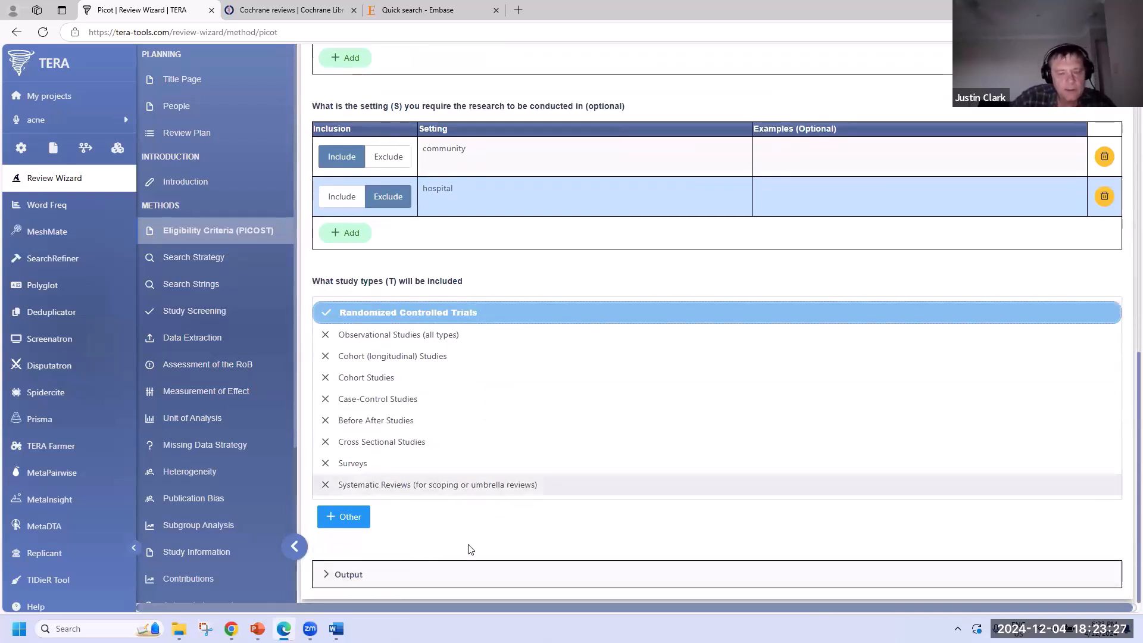
{"action": "left_click", "coordinate": [364, 575]}
{"action": "scroll", "coordinate": [540, 429], "scroll_direction": "down", "scroll_amount": 5}
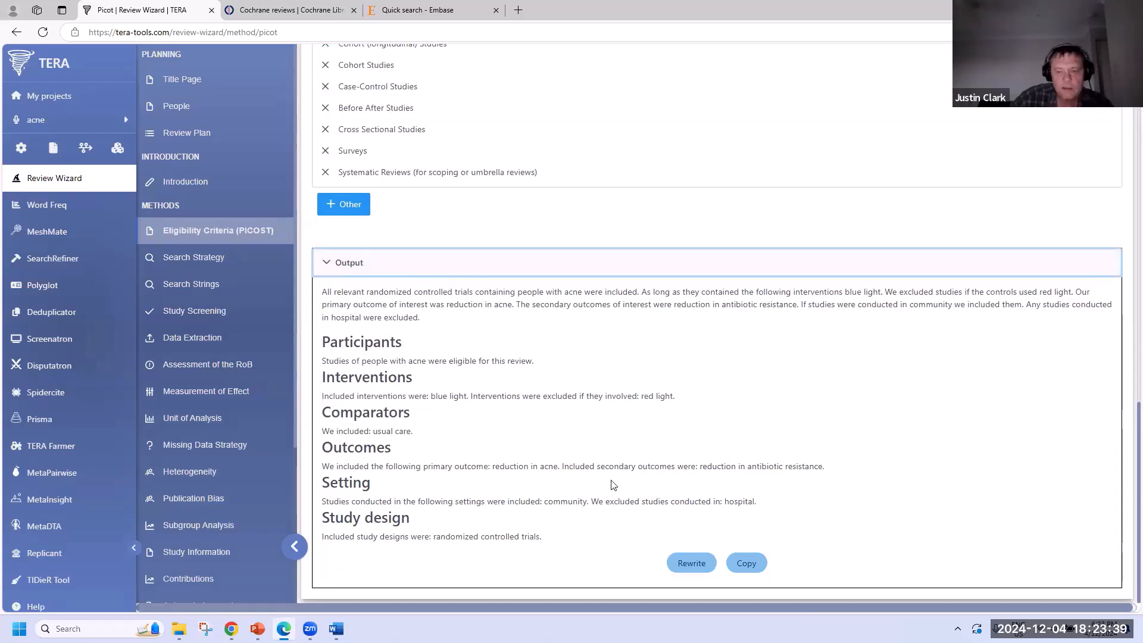
- Rewrite the eligibility summary three times to get fresh wording
{"action": "left_click", "coordinate": [688, 564]}
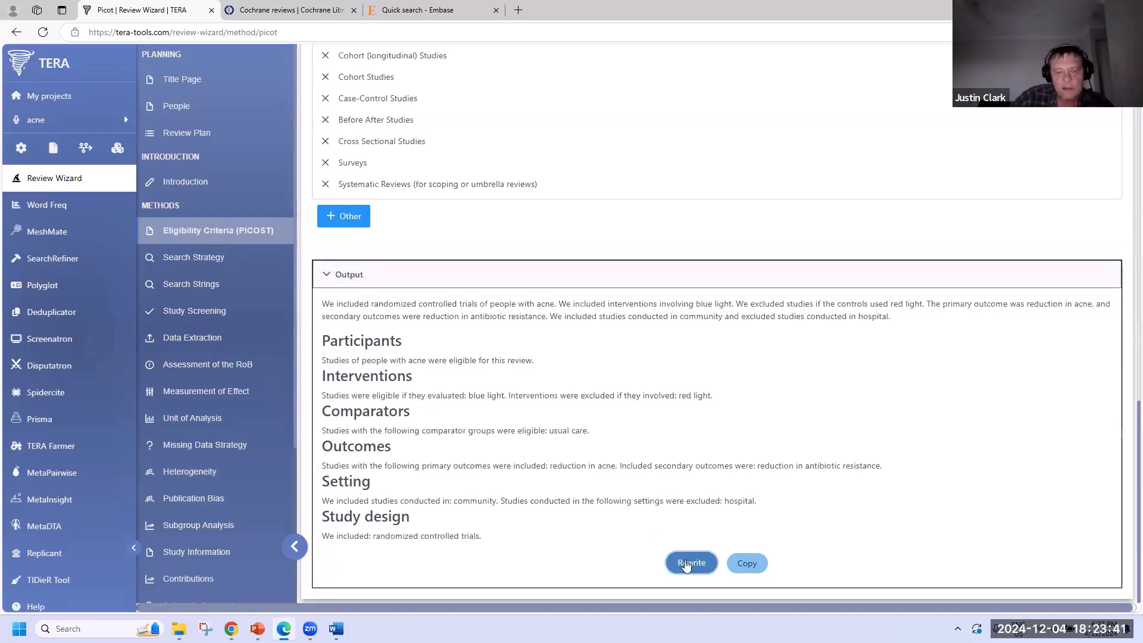
{"action": "left_click", "coordinate": [687, 563]}
{"action": "left_click", "coordinate": [687, 564]}
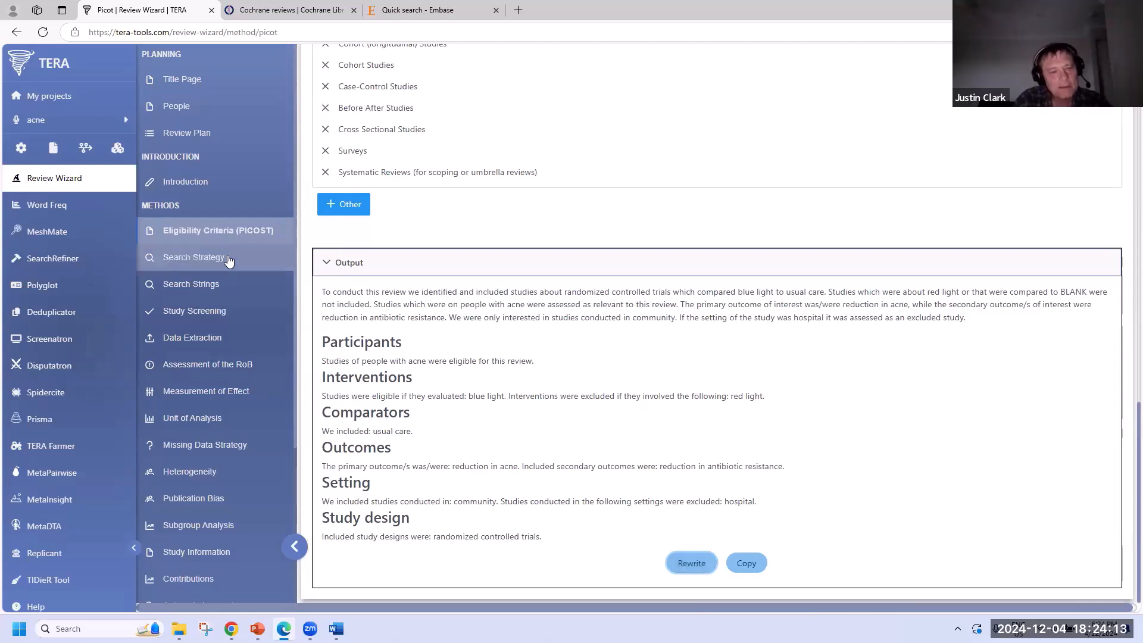
{"action": "left_click", "coordinate": [159, 258]}
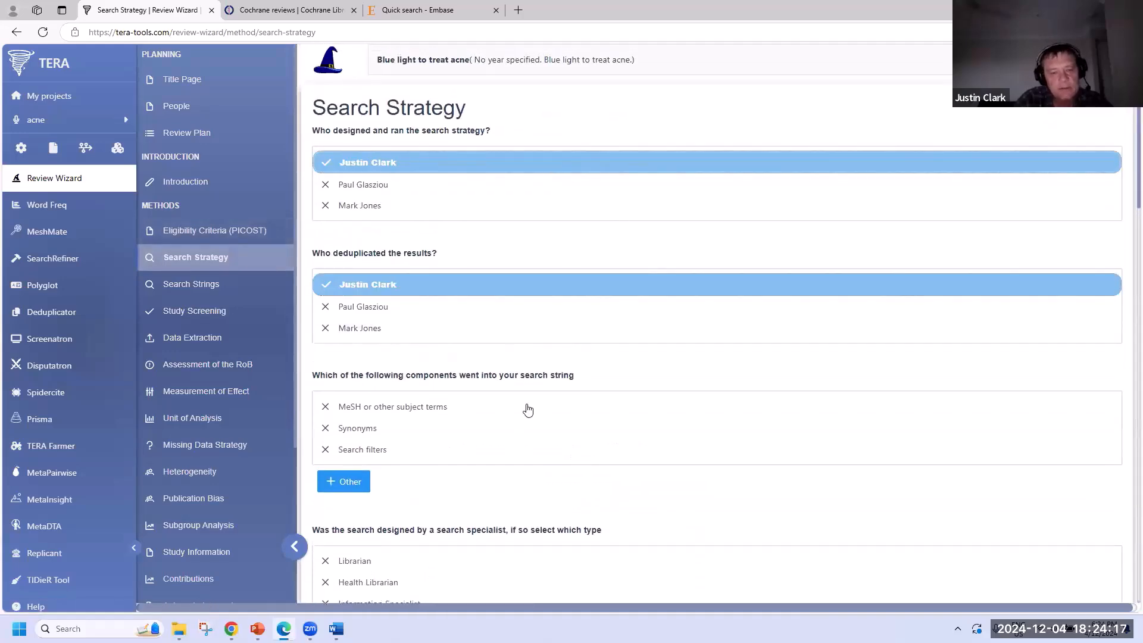
- Tick MeSH terms, Synonyms and Search filters as search components, designed by an Information Specialist
{"action": "left_click", "coordinate": [527, 408]}
{"action": "left_click", "coordinate": [511, 440]}
{"action": "left_click", "coordinate": [505, 456]}
{"action": "scroll", "coordinate": [504, 459], "scroll_direction": "down", "scroll_amount": 5}
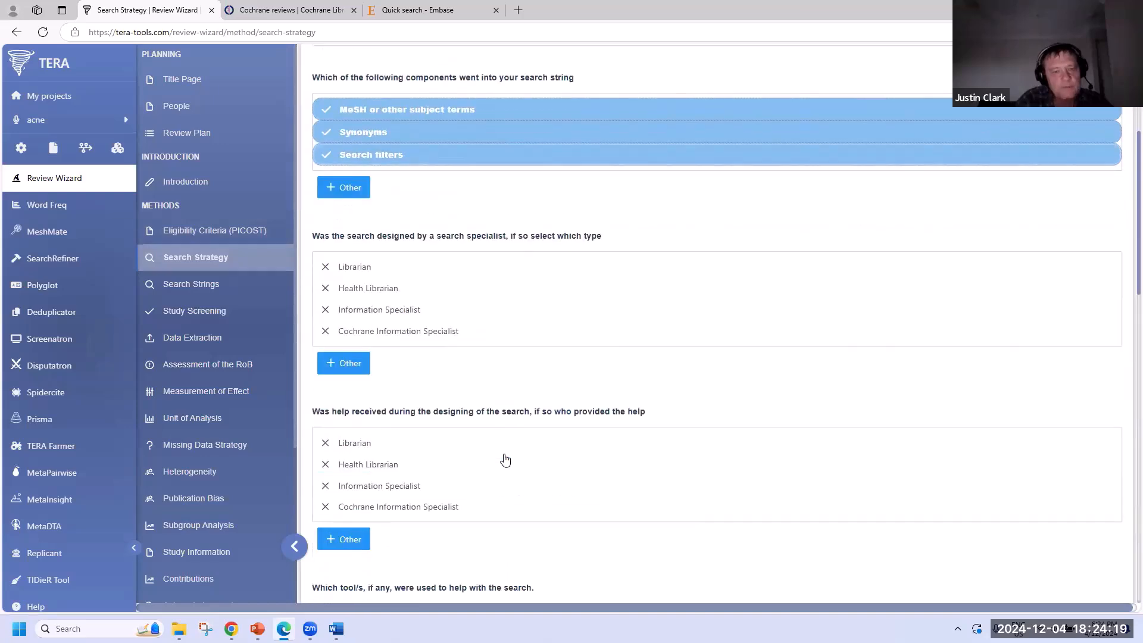
{"action": "left_click", "coordinate": [454, 316]}
- Record MeshMate, Word Freq, SearchRefiner and Polyglot Search Translator as tools used
{"action": "scroll", "coordinate": [520, 416], "scroll_direction": "down", "scroll_amount": 4}
{"action": "left_click", "coordinate": [499, 388]}
{"action": "left_click", "coordinate": [501, 415]}
{"action": "left_click", "coordinate": [506, 437]}
{"action": "left_click", "coordinate": [505, 449]}
{"action": "scroll", "coordinate": [505, 449], "scroll_direction": "down", "scroll_amount": 6}
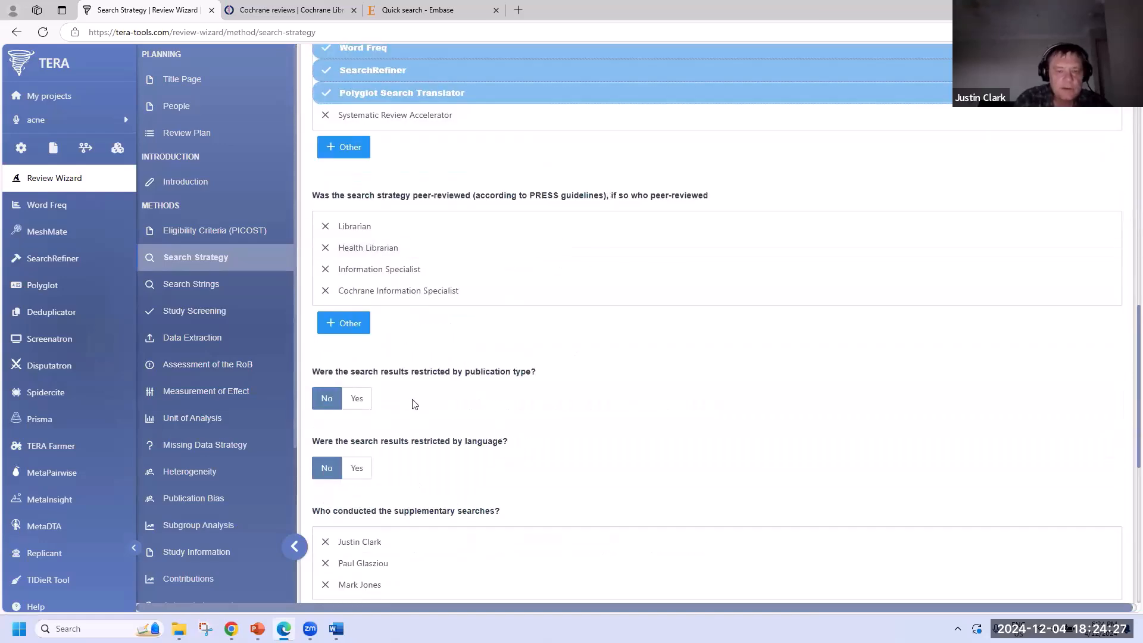
- Leave publication type unrestricted and record backwards and forwards citation analysis as supplementary searches
{"action": "left_click", "coordinate": [361, 400]}
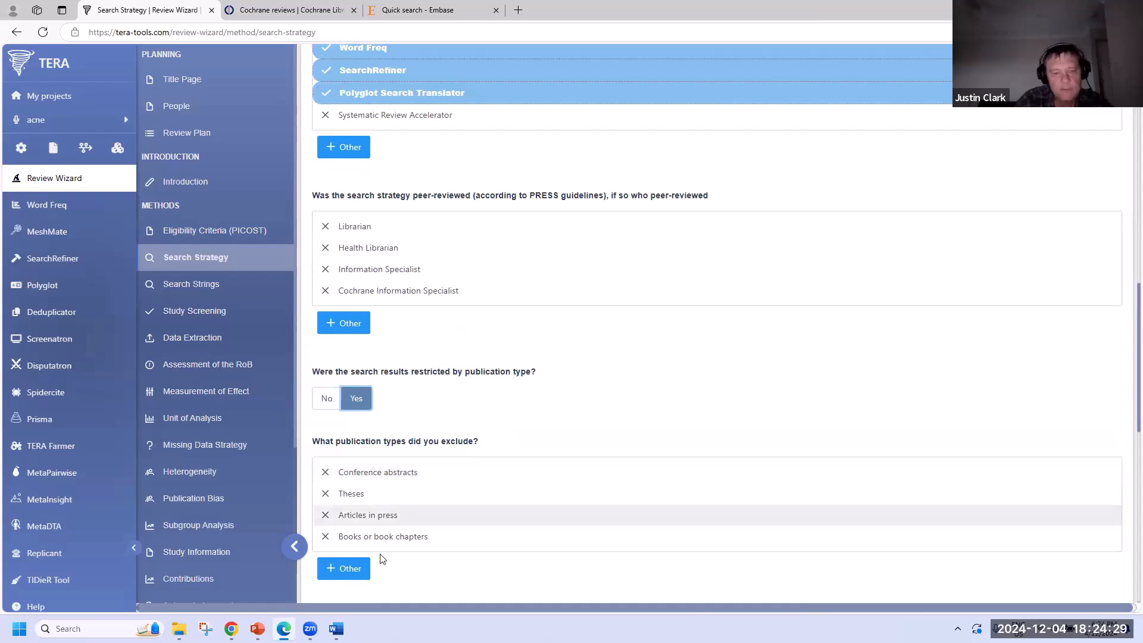
{"action": "left_click", "coordinate": [327, 400]}
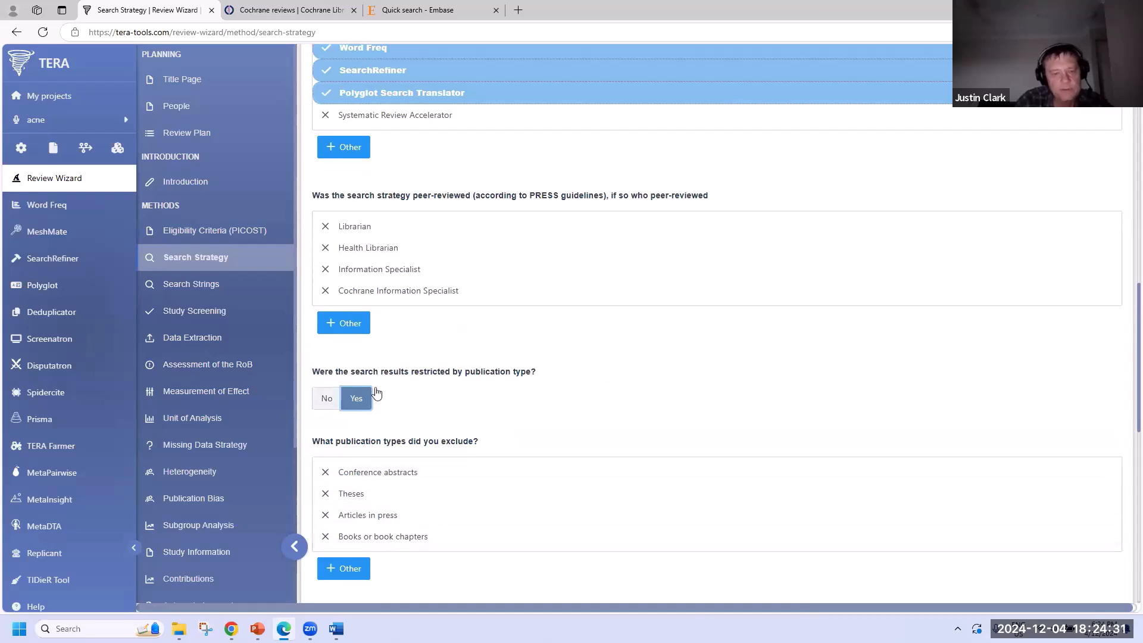
{"action": "scroll", "coordinate": [509, 375], "scroll_direction": "down", "scroll_amount": 5}
{"action": "left_click", "coordinate": [428, 184]}
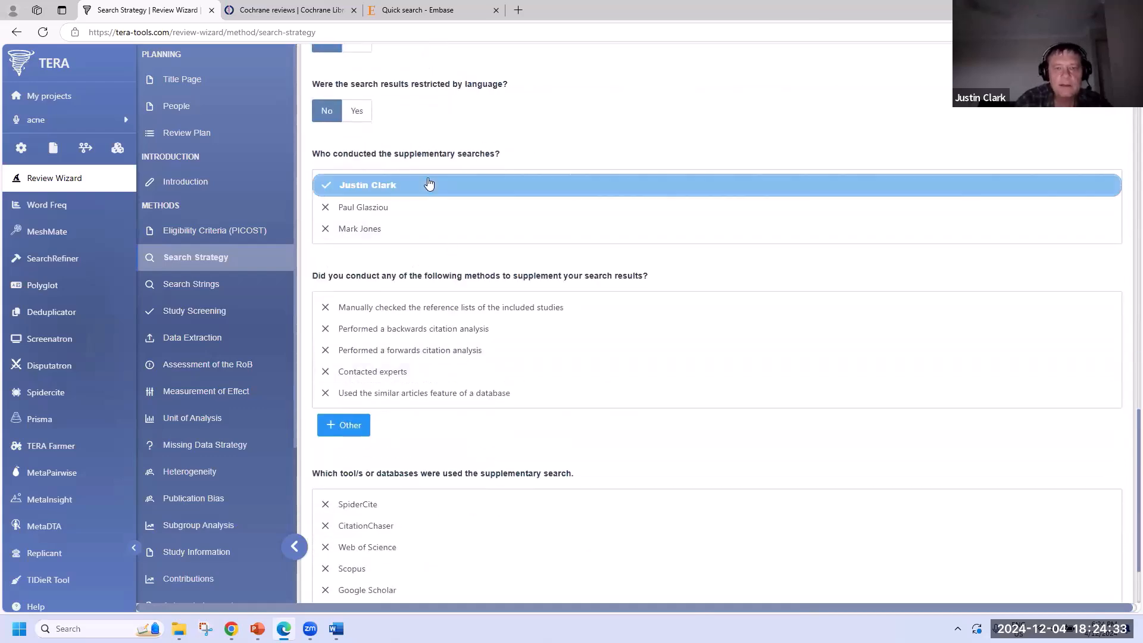
{"action": "left_click", "coordinate": [479, 333]}
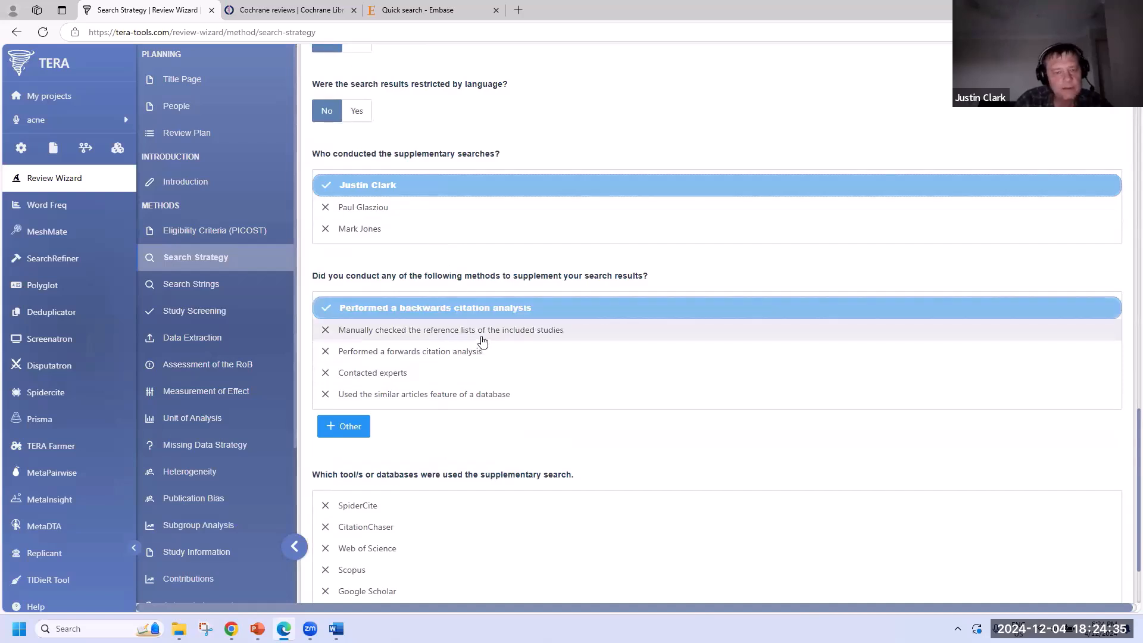
{"action": "left_click", "coordinate": [485, 360]}
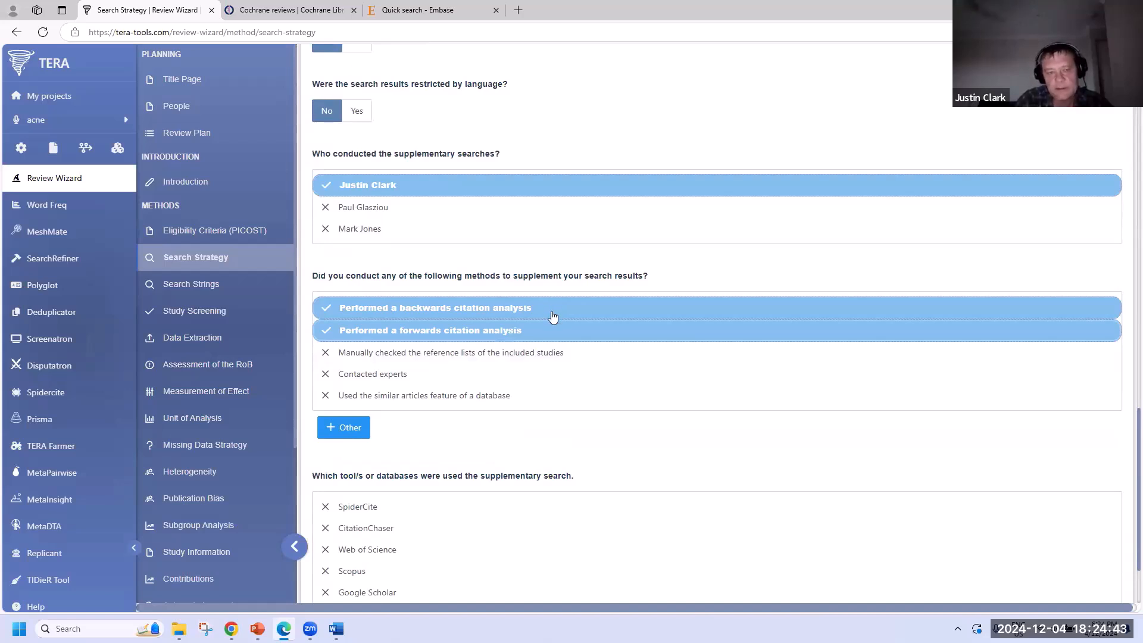
{"action": "scroll", "coordinate": [546, 322], "scroll_direction": "down", "scroll_amount": 2}
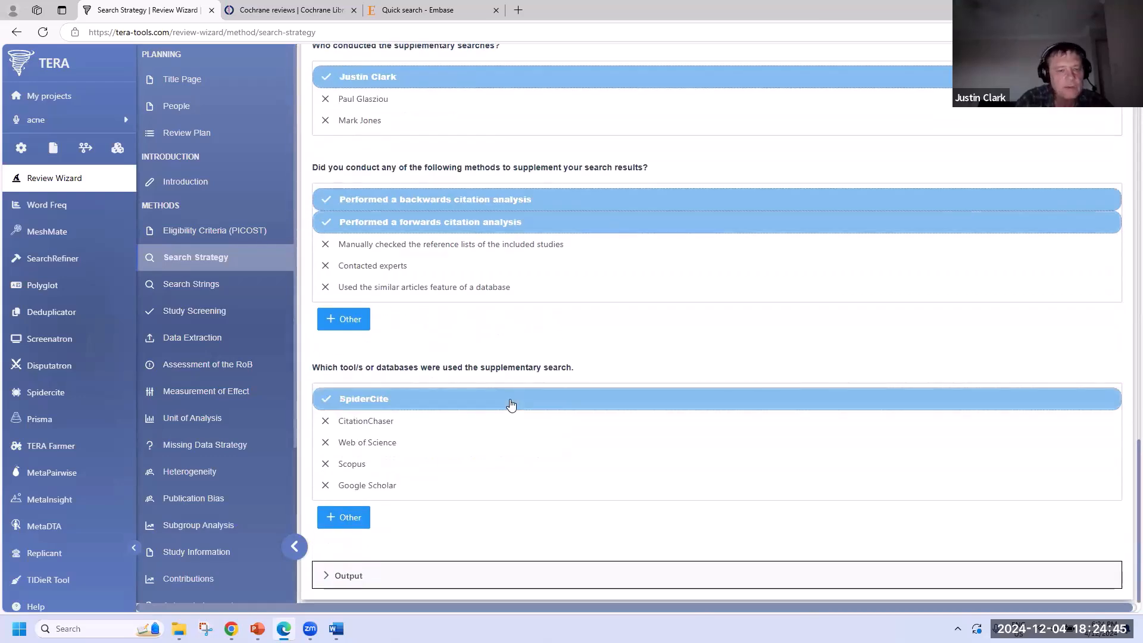
{"action": "scroll", "coordinate": [403, 170], "scroll_direction": "up", "scroll_amount": 6}
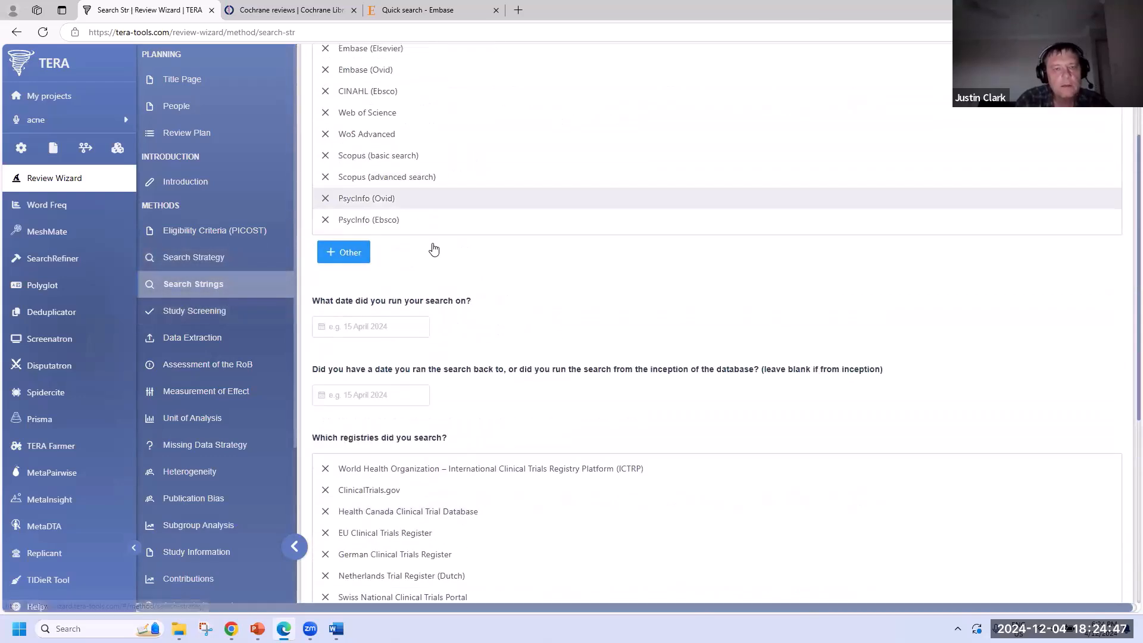
- Add Cochrane Library and Embase (Elsevier) to the searched databases
{"action": "left_click", "coordinate": [611, 216]}
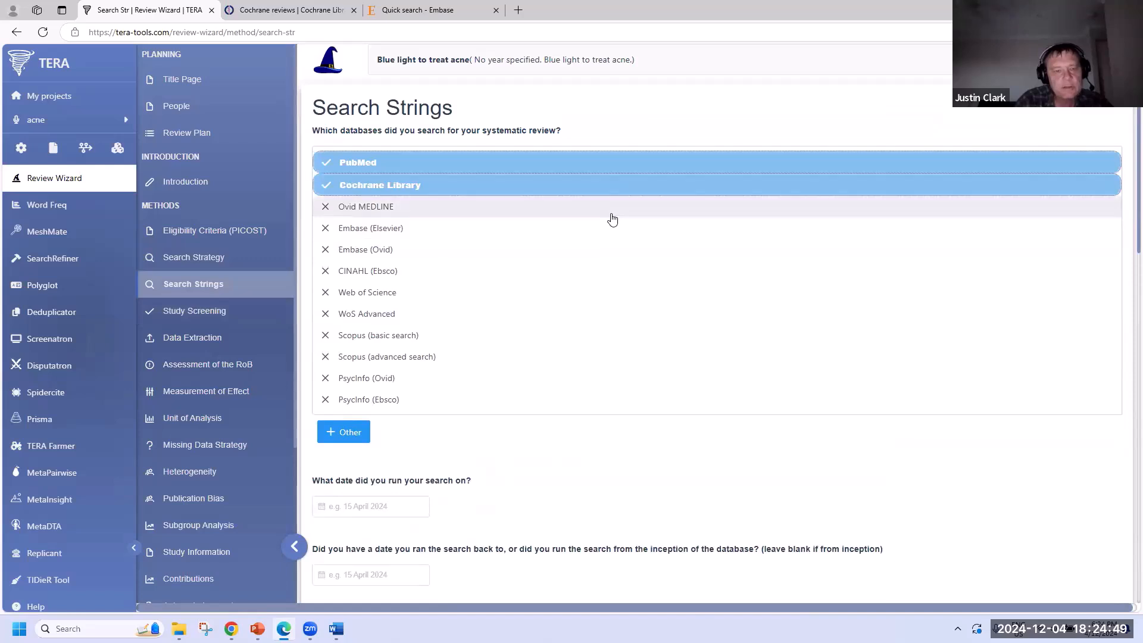
{"action": "left_click", "coordinate": [610, 243]}
{"action": "left_click", "coordinate": [586, 217]}
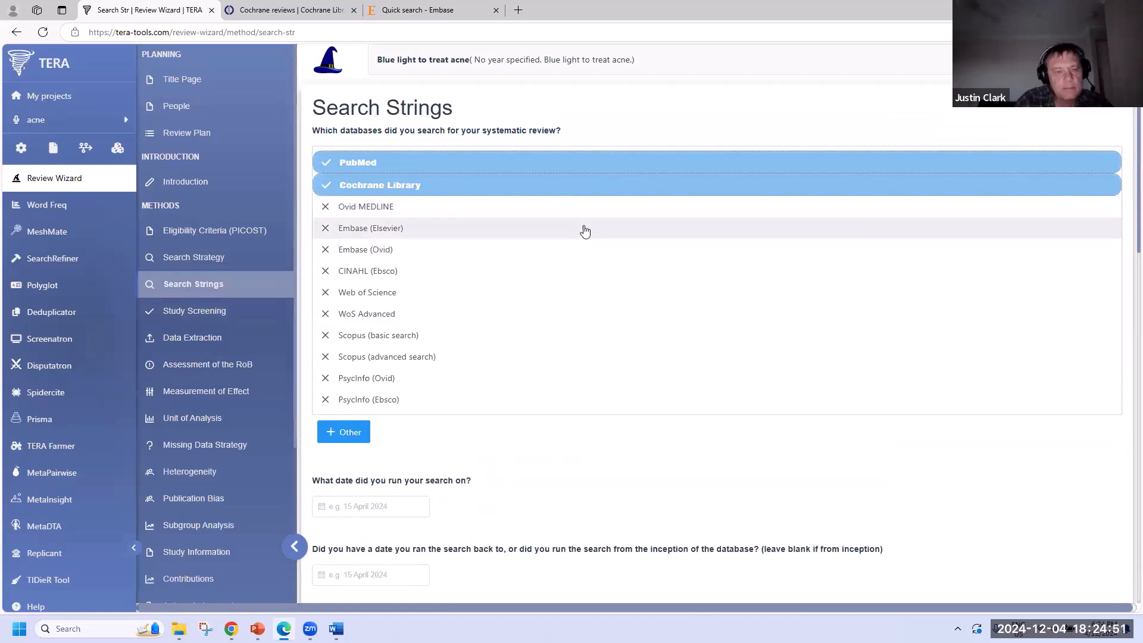
{"action": "left_click", "coordinate": [584, 230]}
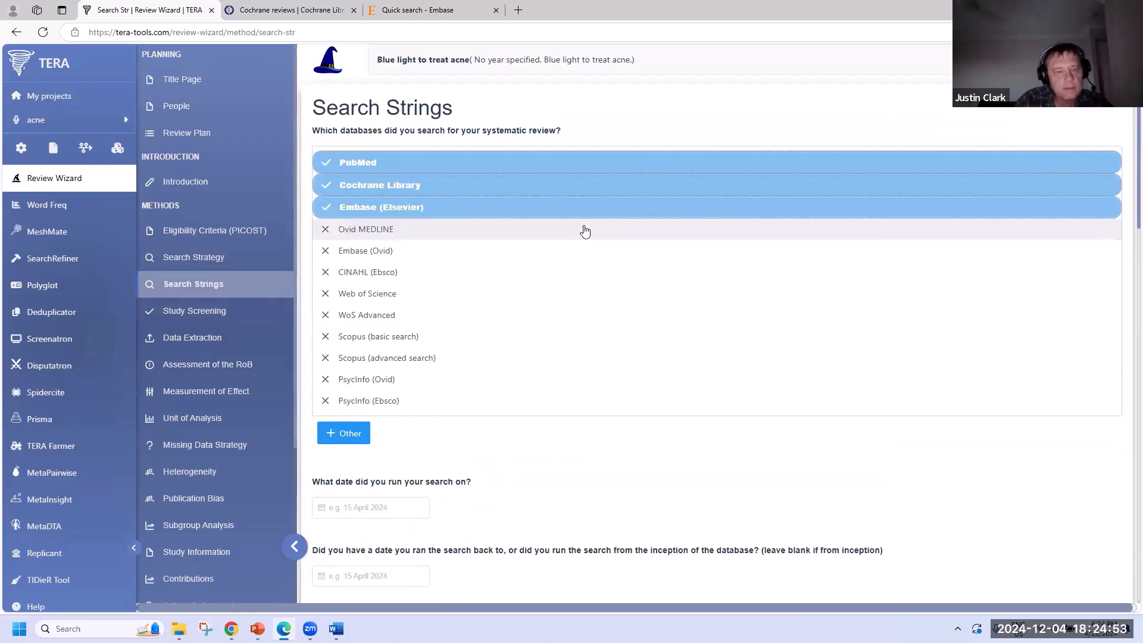
- Set the search date to 26/12/2024, leaving the start date blank
{"action": "scroll", "coordinate": [584, 230], "scroll_direction": "down", "scroll_amount": 5}
{"action": "left_click", "coordinate": [371, 209]}
{"action": "left_click", "coordinate": [419, 380]}
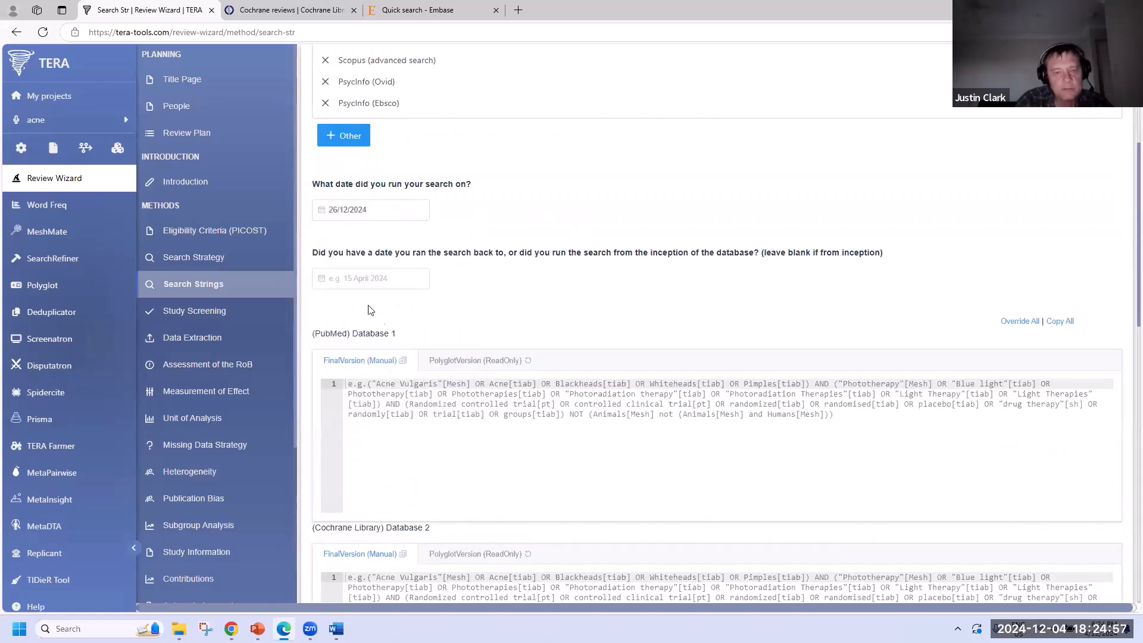
{"action": "left_click", "coordinate": [332, 284]}
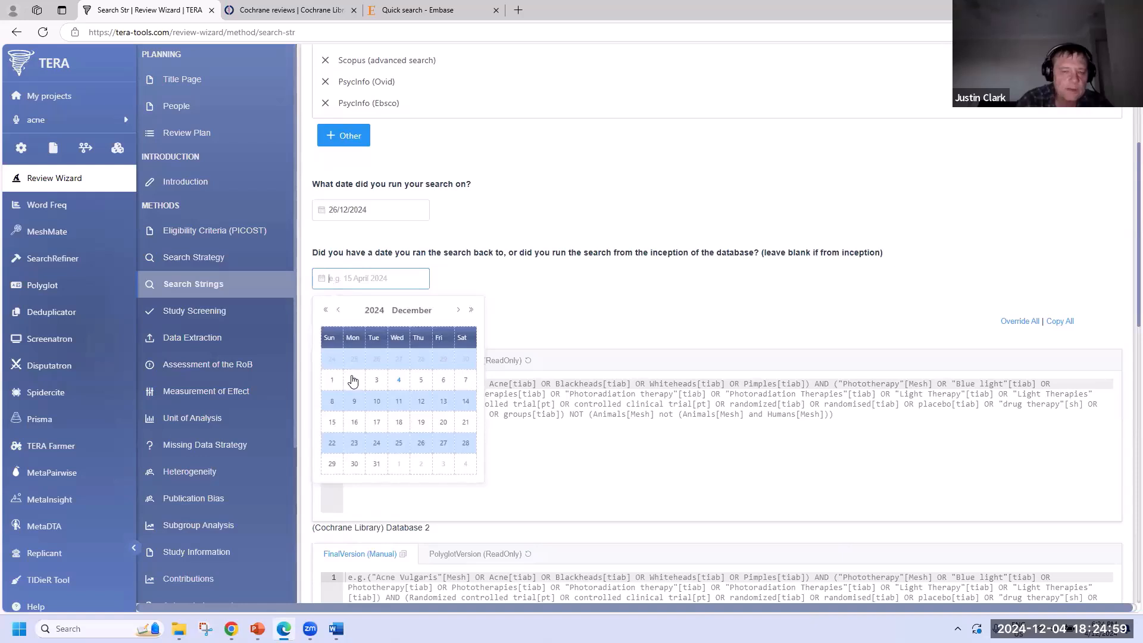
{"action": "left_click", "coordinate": [583, 318]}
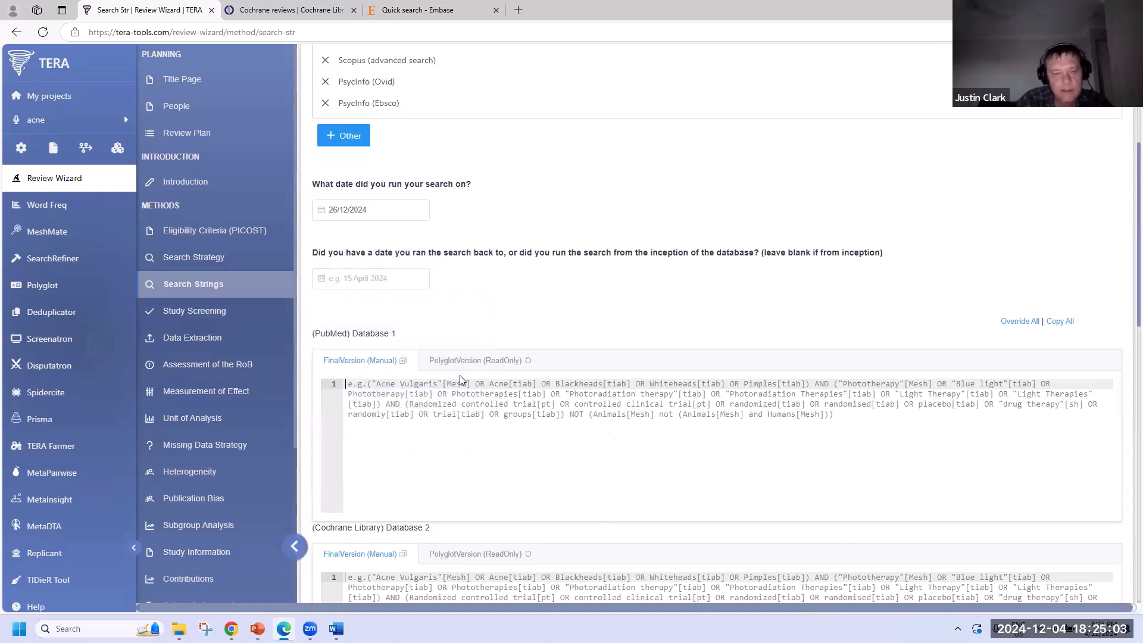
{"action": "left_click", "coordinate": [228, 311]}
- Assign two reviewers each to title/abstract screening, full-text retrieval and full-text screening
{"action": "scroll", "coordinate": [547, 262], "scroll_direction": "up", "scroll_amount": 4}
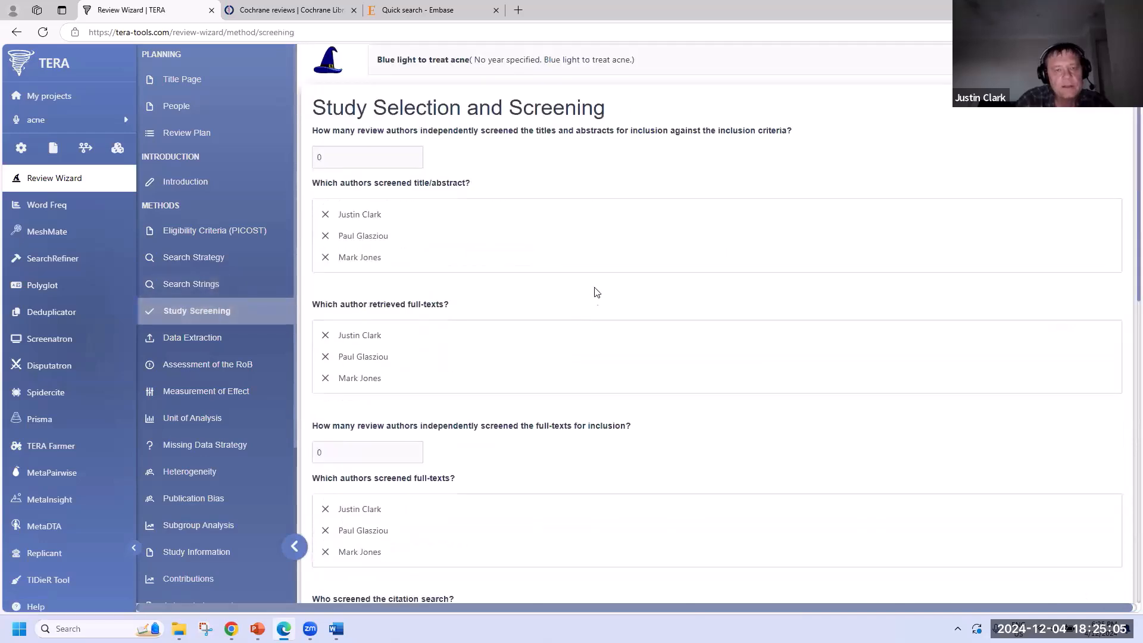
{"action": "left_click", "coordinate": [530, 215]}
{"action": "left_click", "coordinate": [534, 244]}
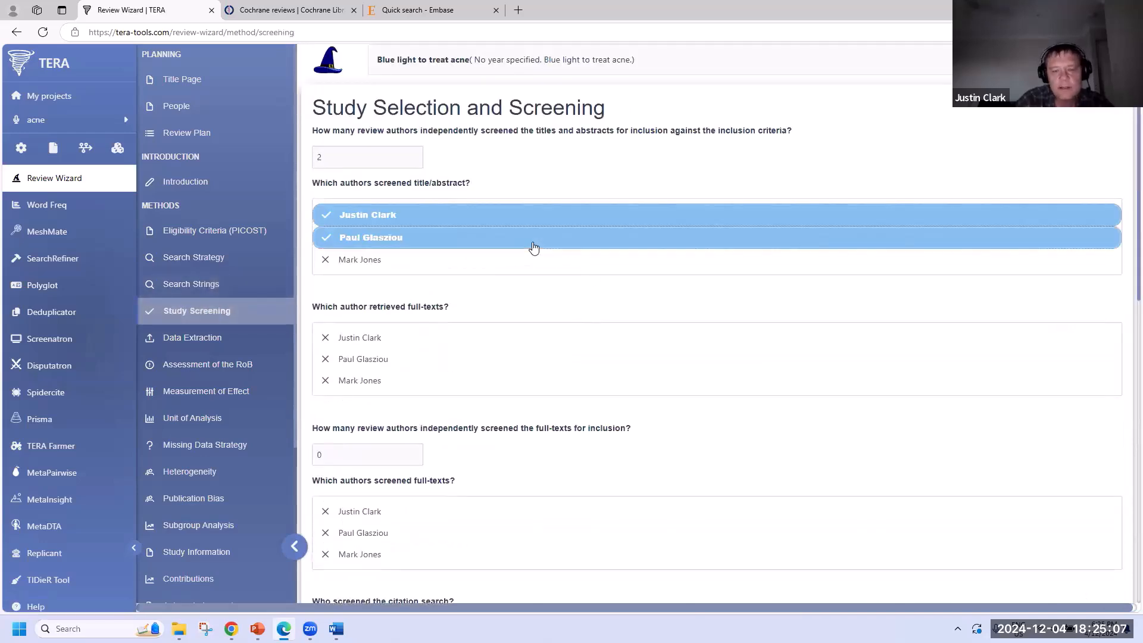
{"action": "left_click", "coordinate": [435, 337]}
{"action": "left_click", "coordinate": [446, 361]}
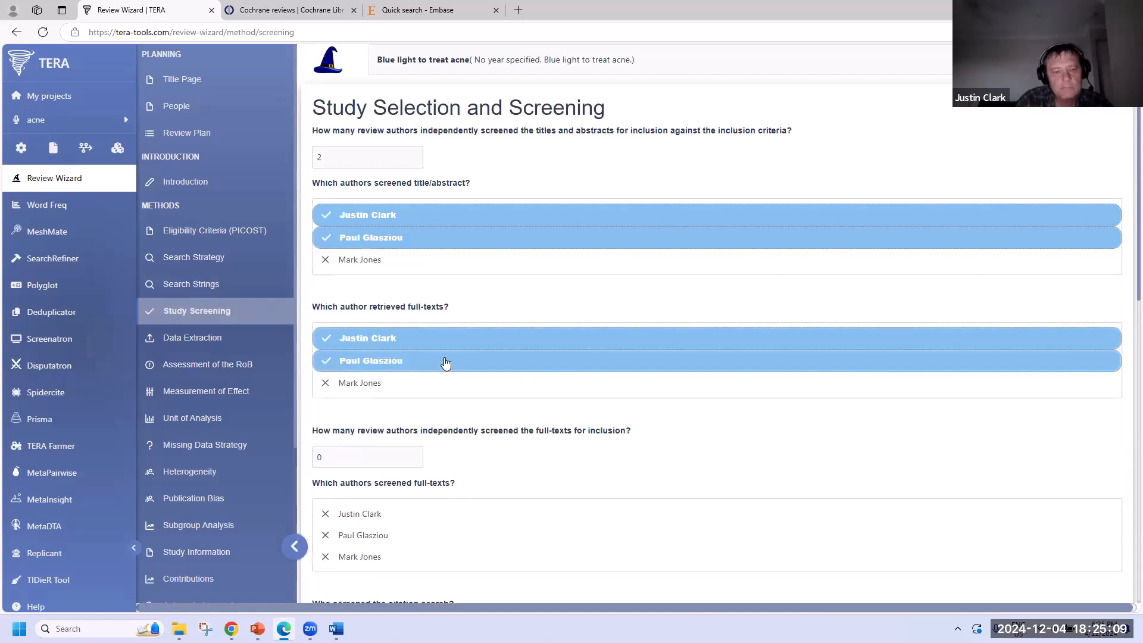
{"action": "scroll", "coordinate": [445, 361], "scroll_direction": "down", "scroll_amount": 4}
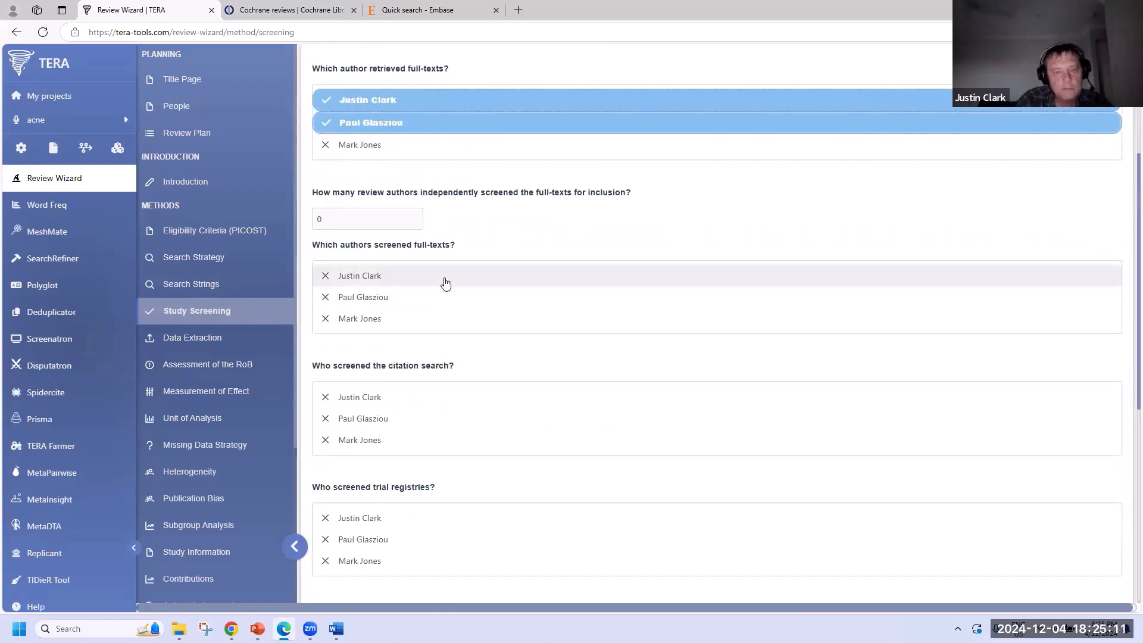
{"action": "left_click", "coordinate": [445, 278]}
{"action": "left_click", "coordinate": [445, 299]}
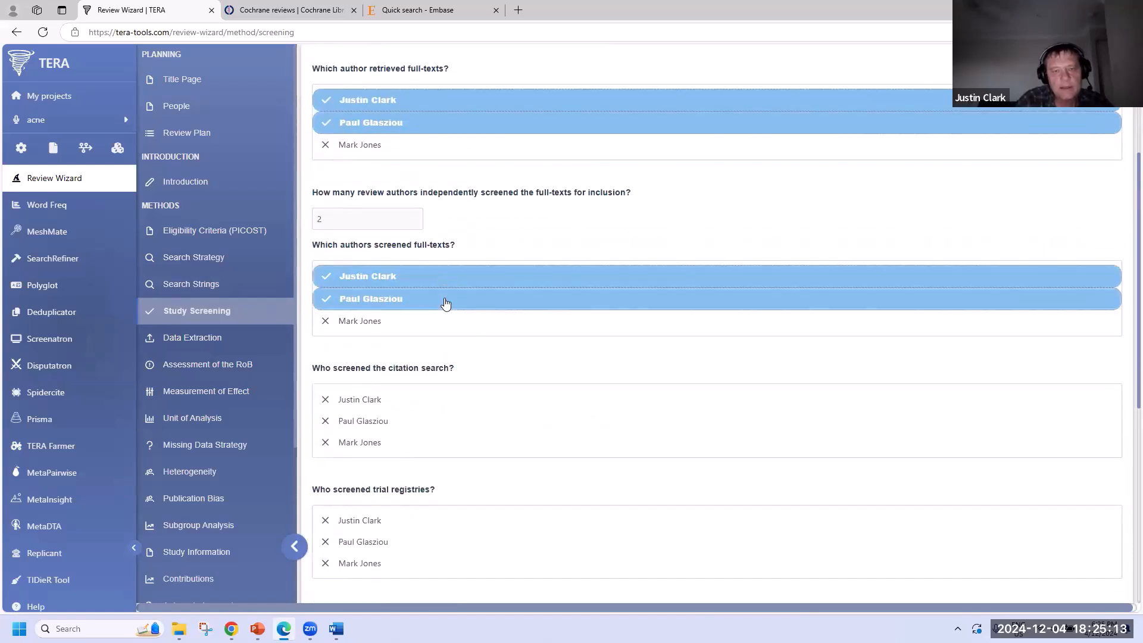
- Assign two reviewers each to citation search and trial registry screening
{"action": "scroll", "coordinate": [446, 304], "scroll_direction": "down", "scroll_amount": 1}
{"action": "scroll", "coordinate": [445, 305], "scroll_direction": "down", "scroll_amount": 3}
{"action": "left_click", "coordinate": [483, 167]}
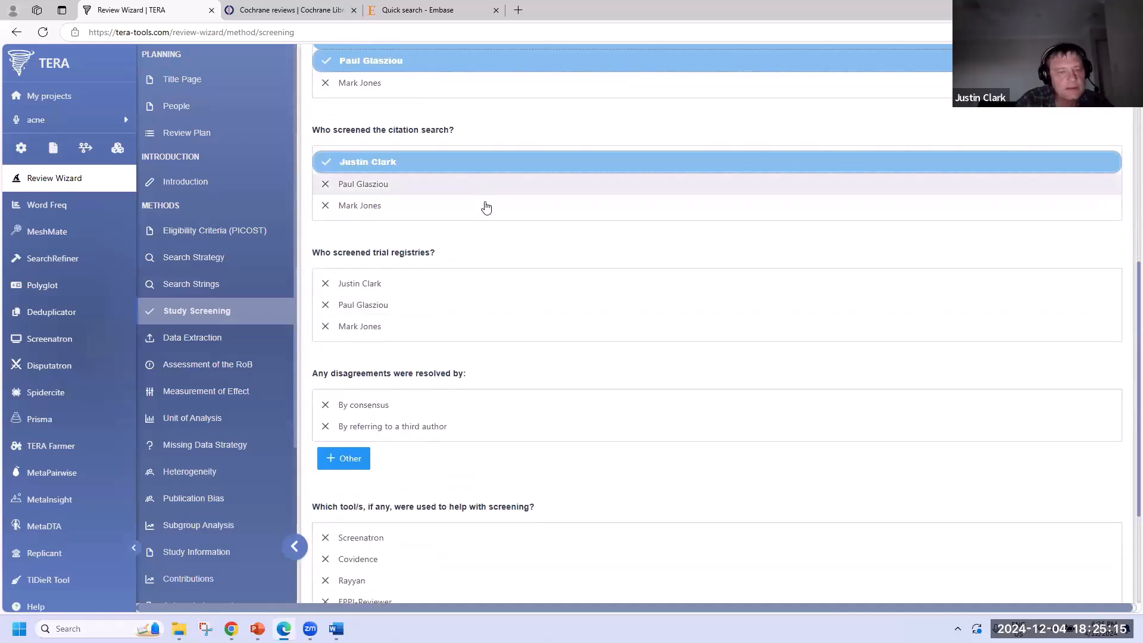
{"action": "left_click", "coordinate": [486, 210]}
{"action": "left_click", "coordinate": [531, 305]}
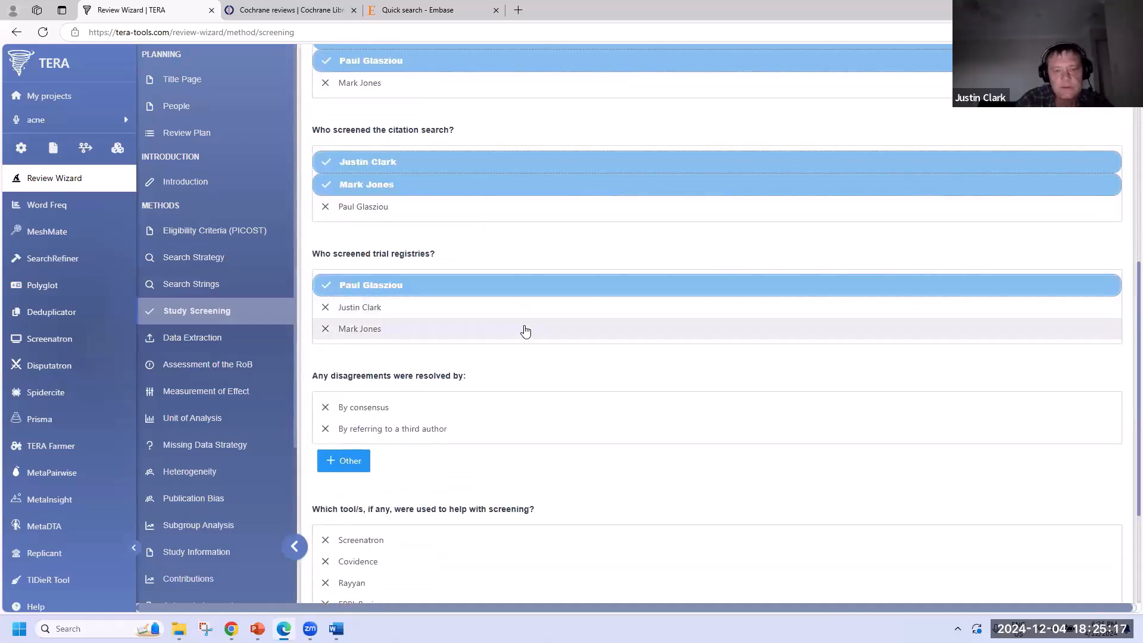
{"action": "left_click", "coordinate": [524, 314]}
{"action": "scroll", "coordinate": [521, 319], "scroll_direction": "down", "scroll_amount": 3}
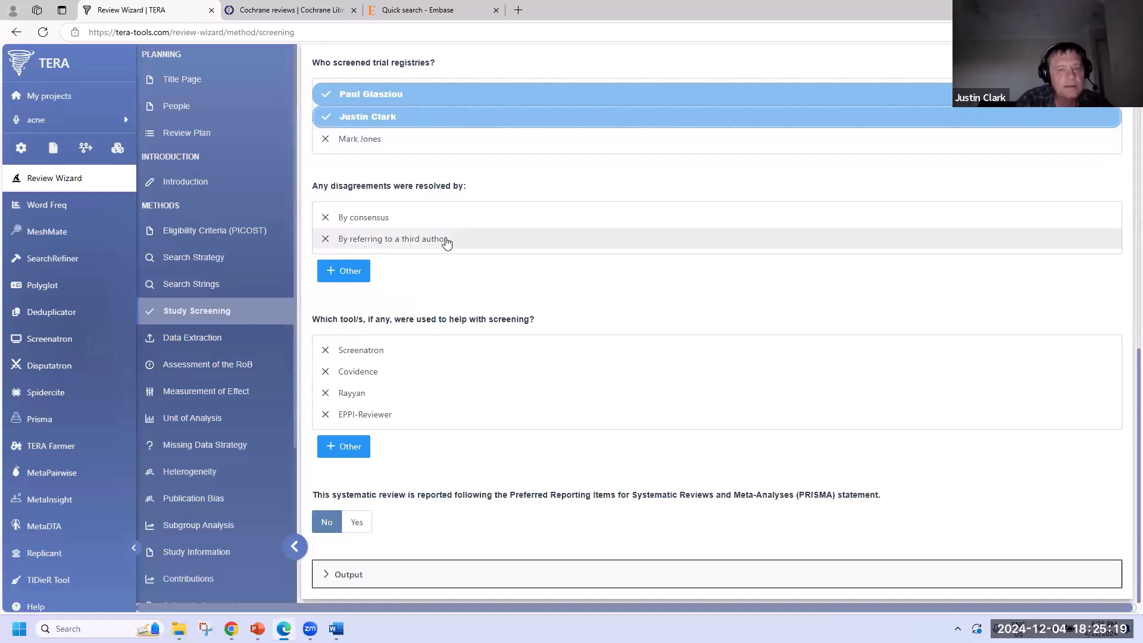
- Record third-author arbitration, Screenatron as screening tool, and PRISMA reporting as Yes
{"action": "left_click", "coordinate": [447, 240]}
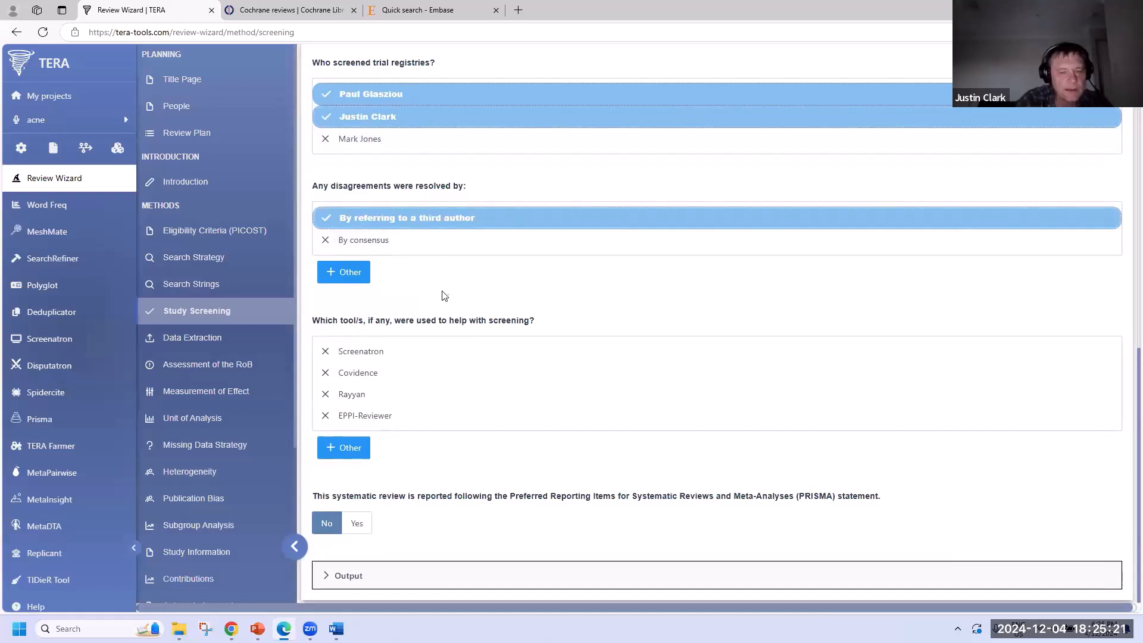
{"action": "left_click", "coordinate": [450, 357]}
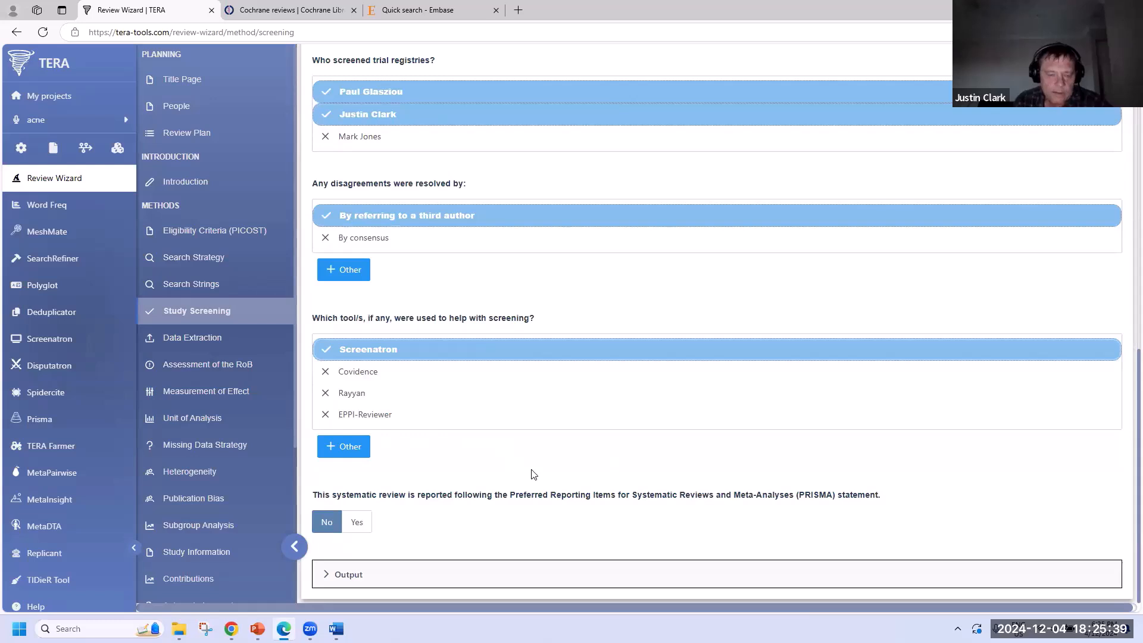
{"action": "left_click", "coordinate": [357, 522]}
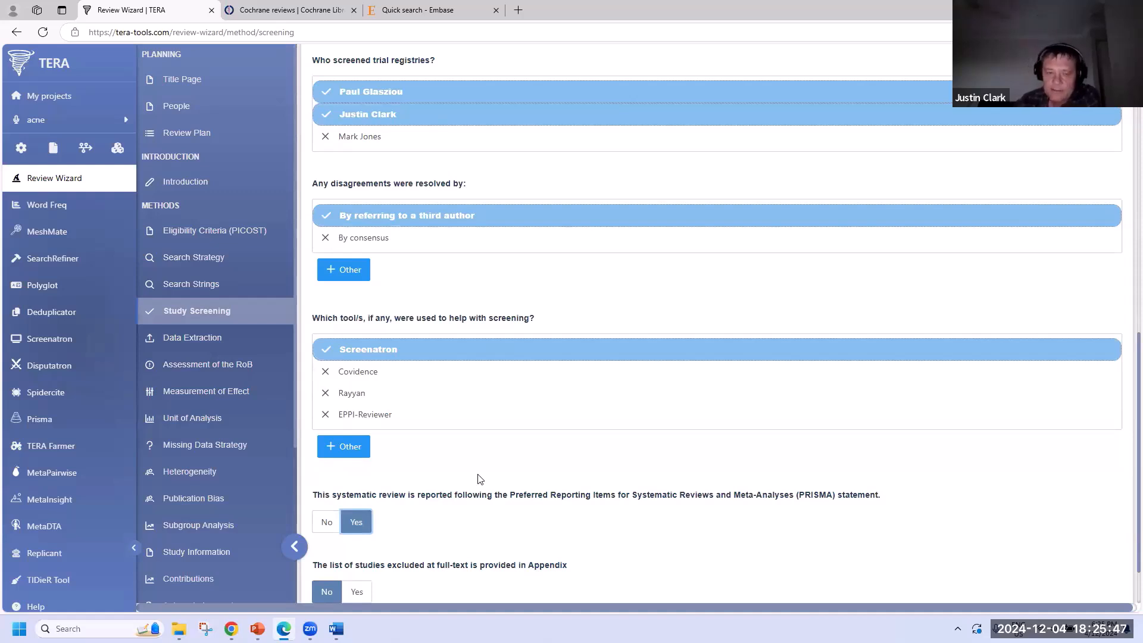
{"action": "scroll", "coordinate": [480, 479], "scroll_direction": "down", "scroll_amount": 1}
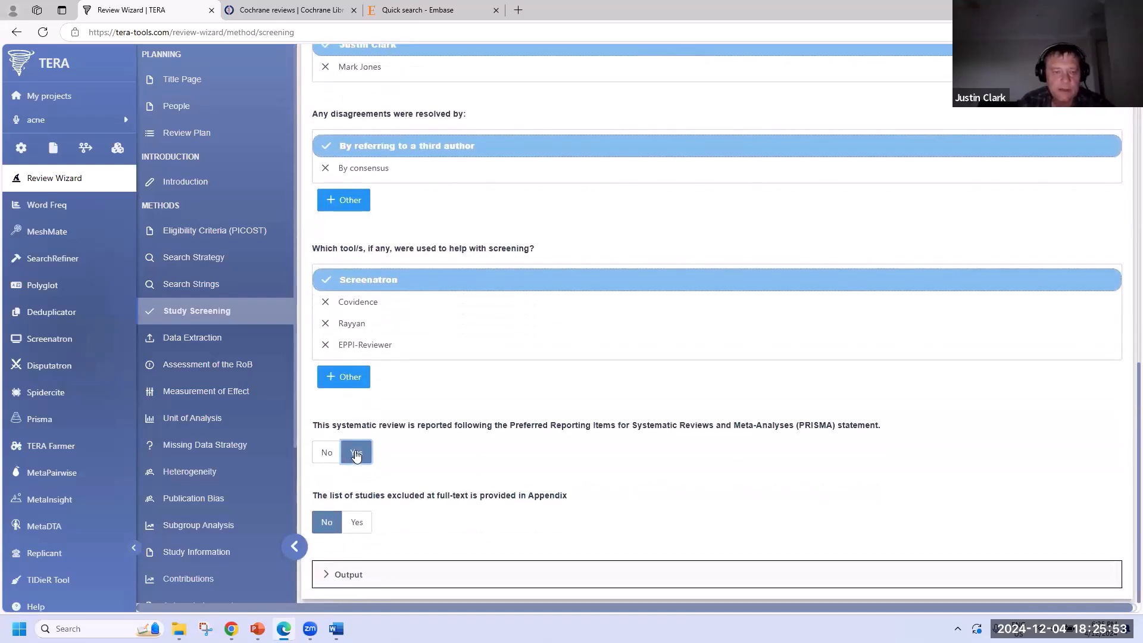
{"action": "left_click", "coordinate": [195, 337]}
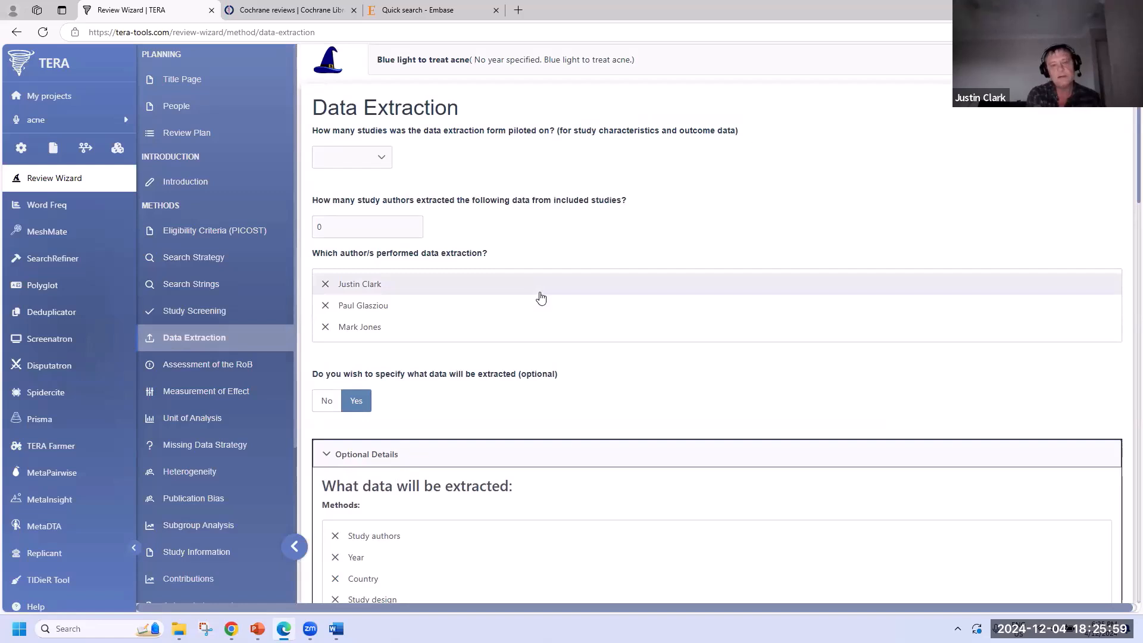
- Record the extraction form as piloted on 3 studies, with two authors extracting data
{"action": "left_click", "coordinate": [338, 163]}
{"action": "left_click", "coordinate": [331, 227]}
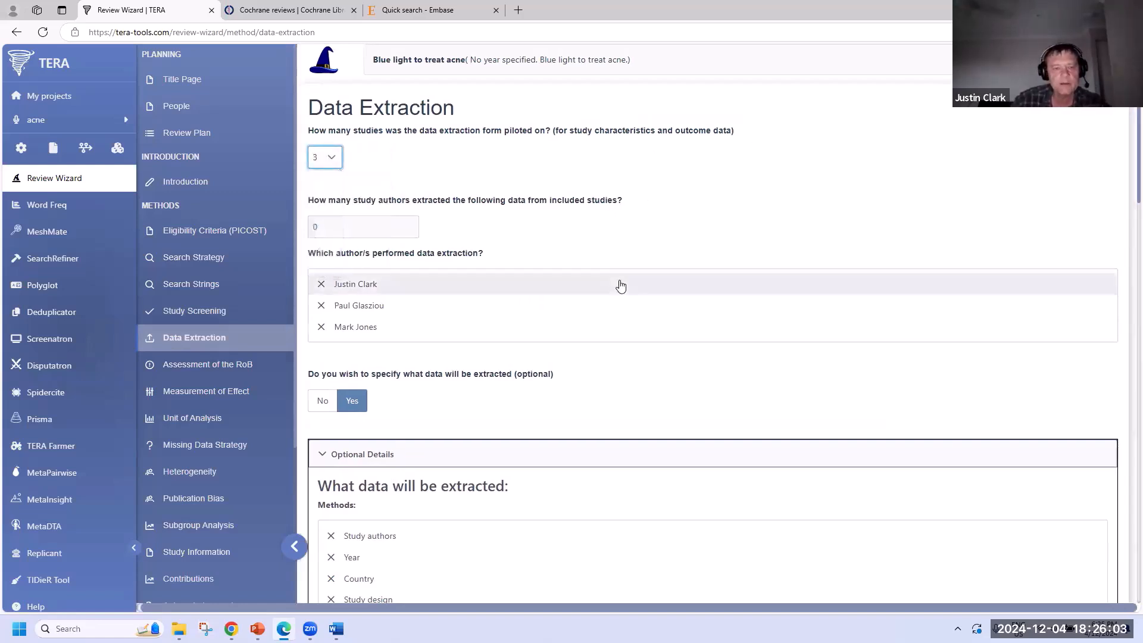
{"action": "left_click", "coordinate": [378, 284]}
{"action": "left_click", "coordinate": [385, 328]}
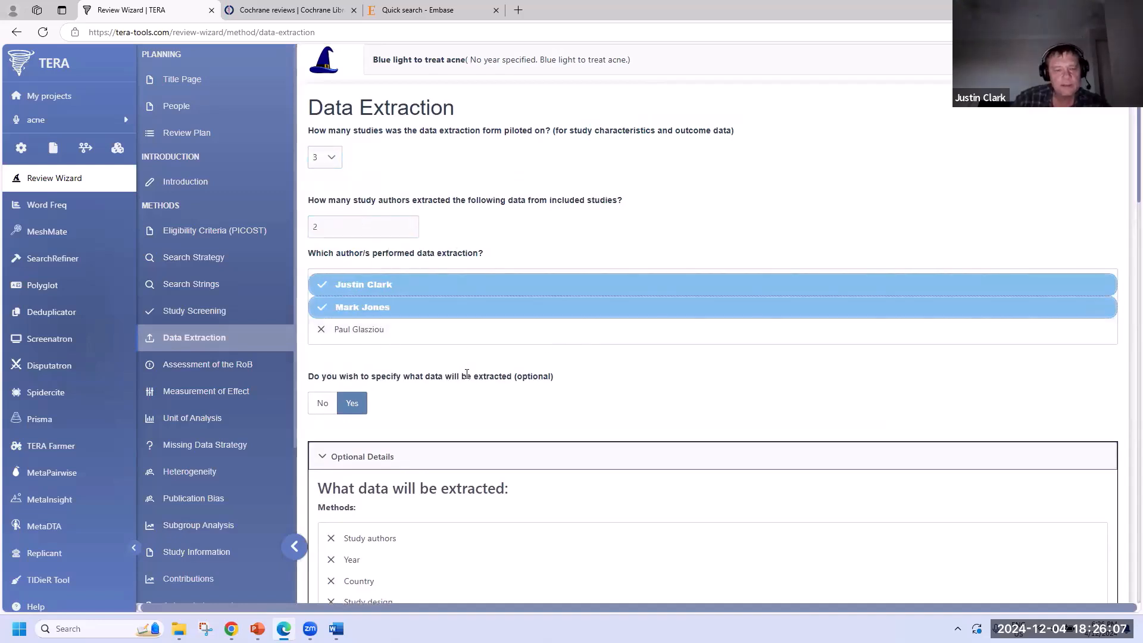
{"action": "scroll", "coordinate": [577, 398], "scroll_direction": "down", "scroll_amount": 4}
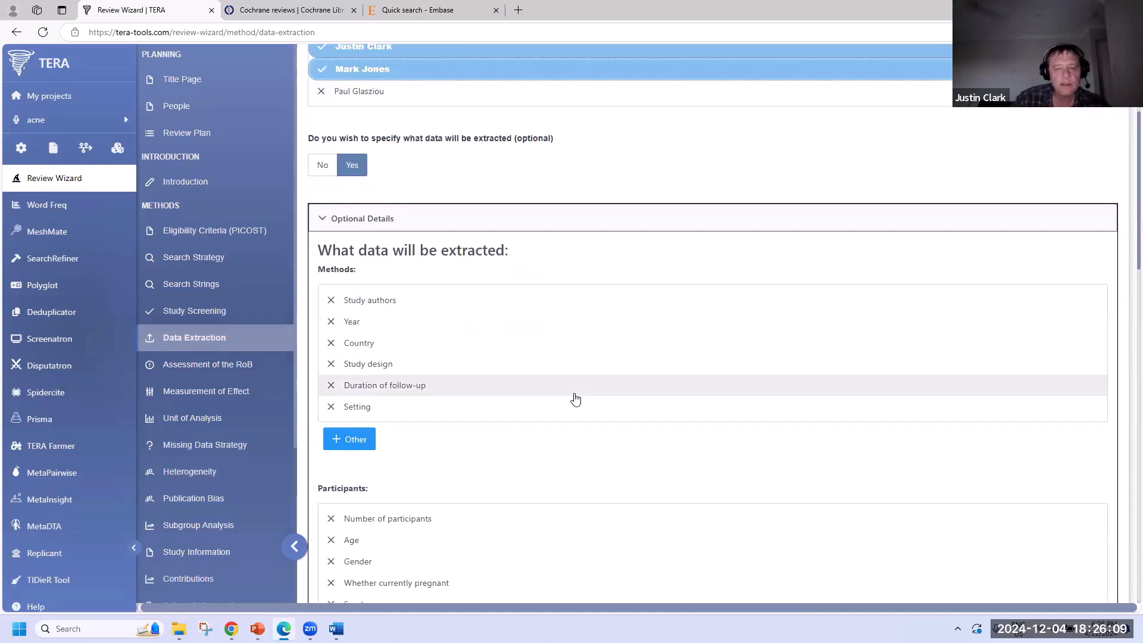
{"action": "scroll", "coordinate": [575, 399], "scroll_direction": "down", "scroll_amount": 1}
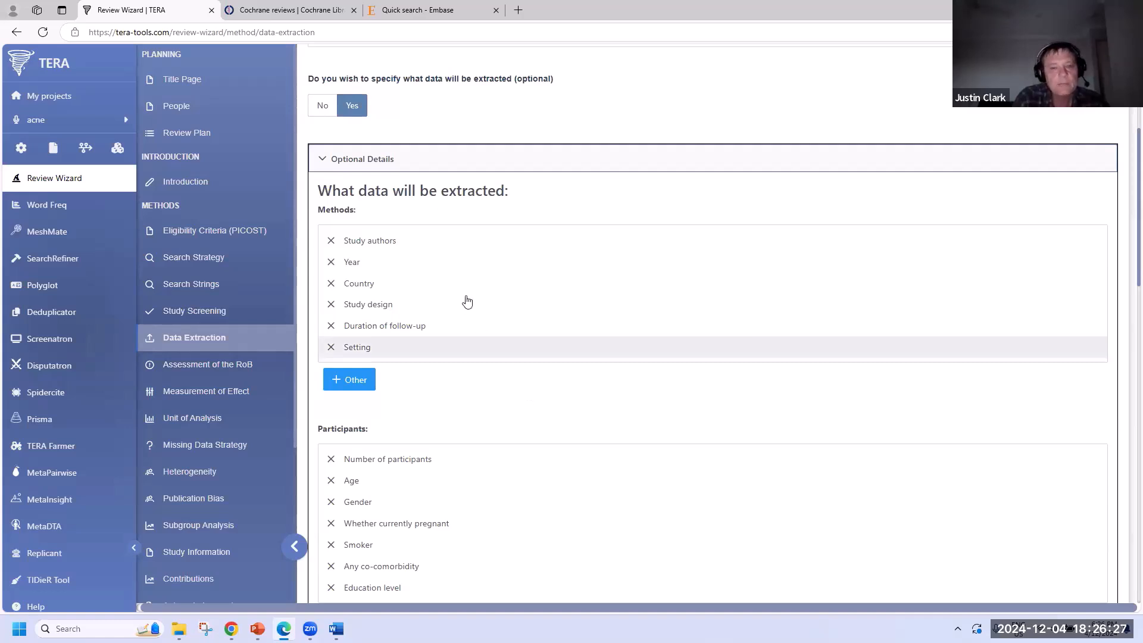
- Tick Study authors, Year, Country and Number of participants as data to extract
{"action": "left_click", "coordinate": [455, 243]}
{"action": "left_click", "coordinate": [455, 265]}
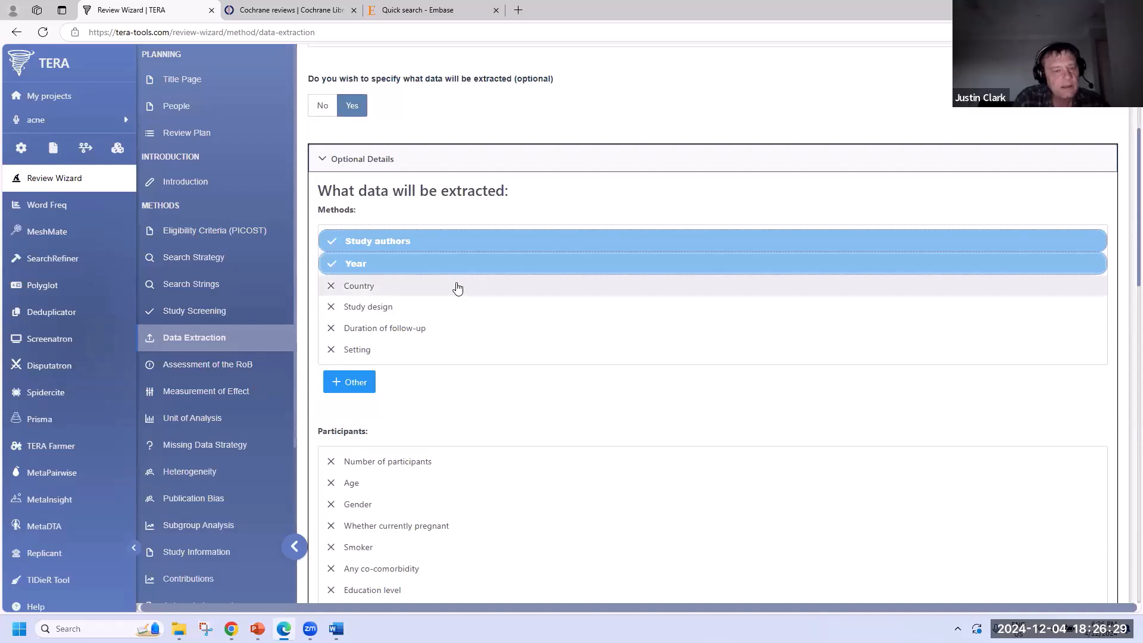
{"action": "left_click", "coordinate": [457, 288]}
{"action": "scroll", "coordinate": [458, 375], "scroll_direction": "down", "scroll_amount": 4}
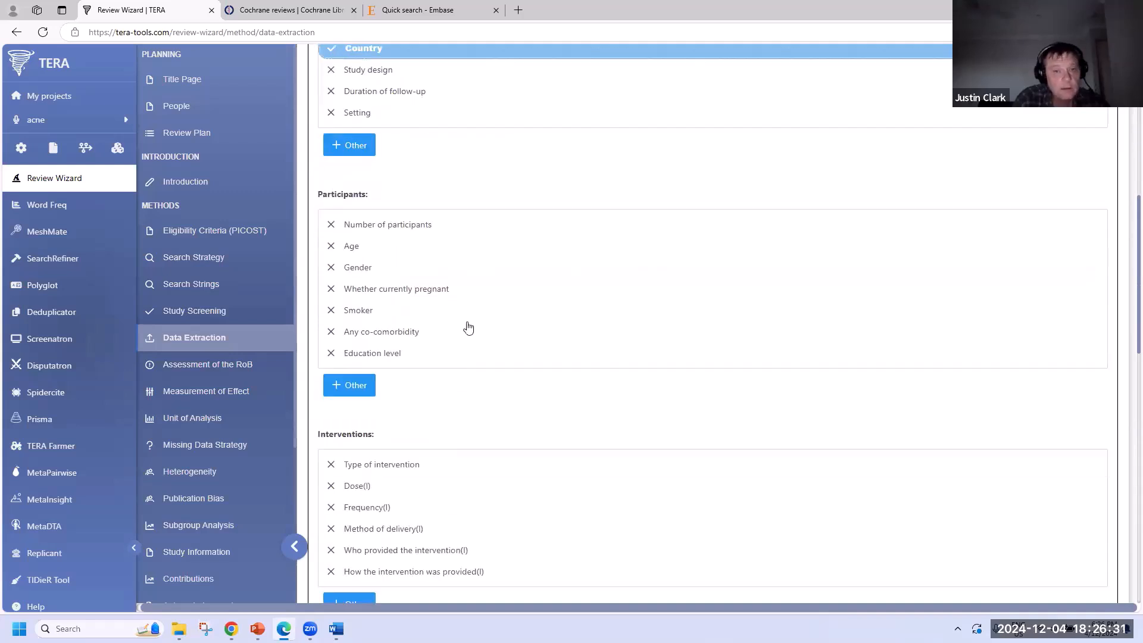
{"action": "left_click", "coordinate": [461, 232]}
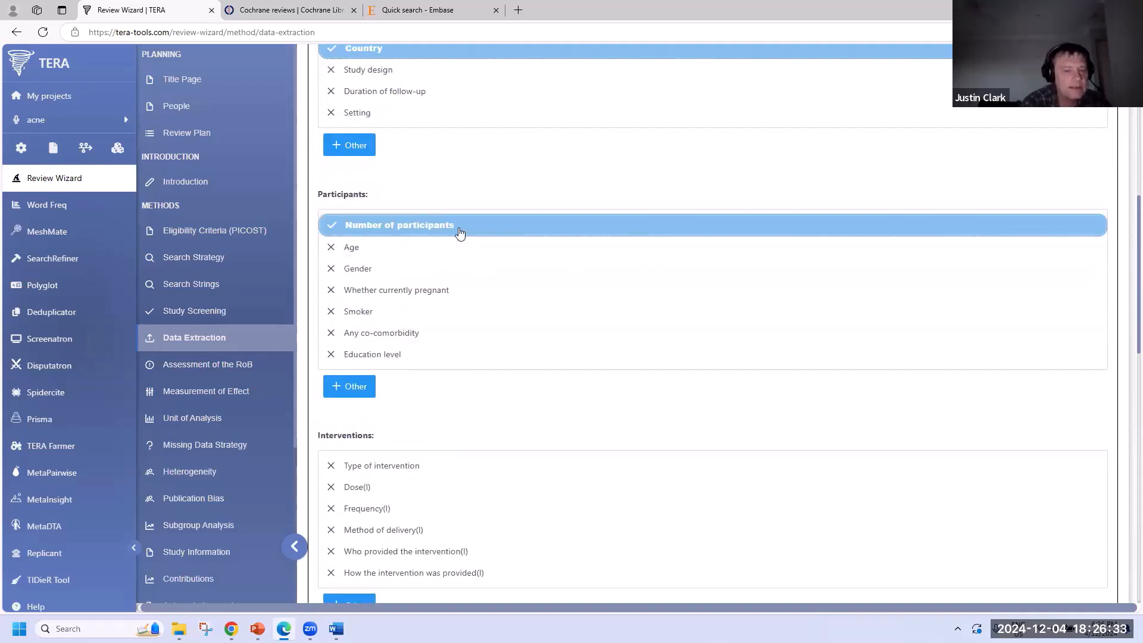
{"action": "scroll", "coordinate": [457, 306], "scroll_direction": "down", "scroll_amount": 4}
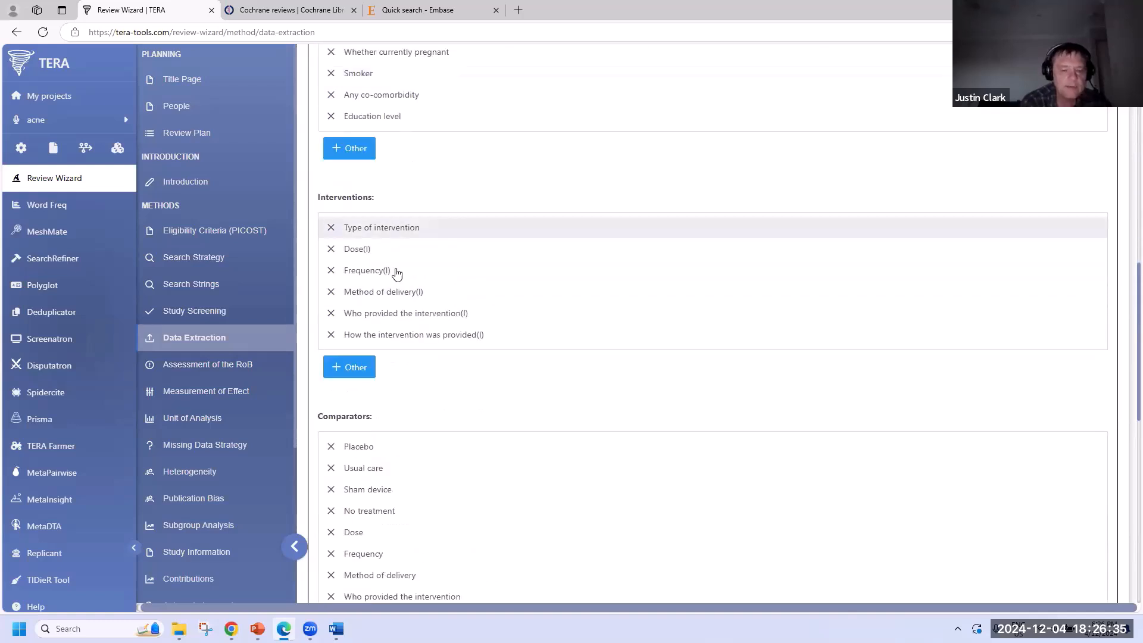
- Add wavelength to the Interventions data items, correcting its spelling
{"action": "left_click", "coordinate": [363, 368]}
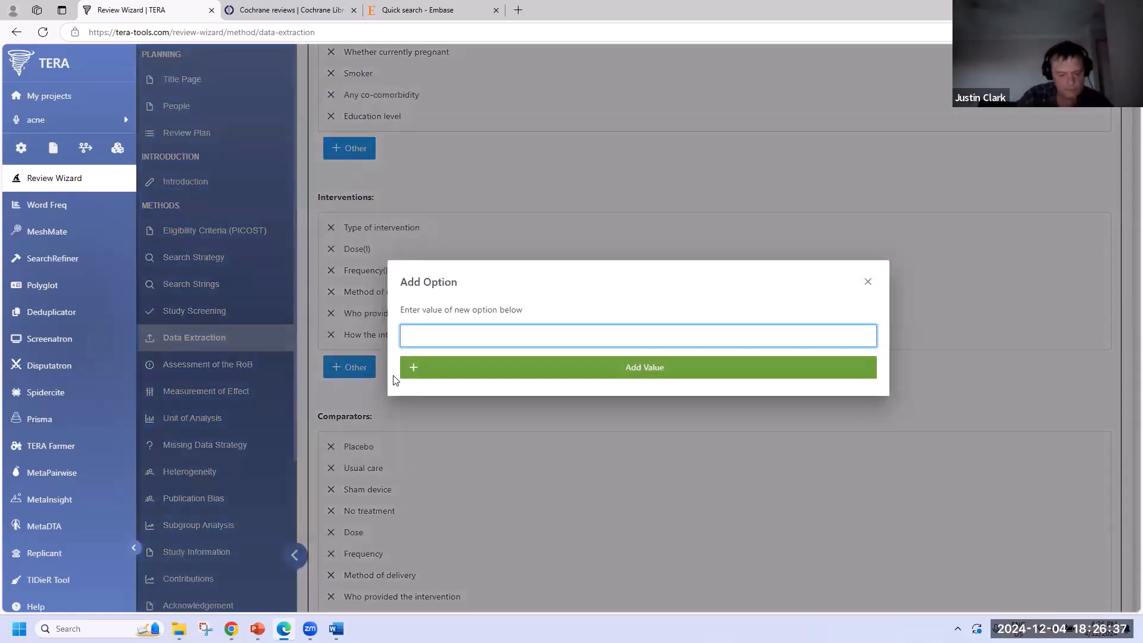
{"action": "type", "text": "wavelenght"}
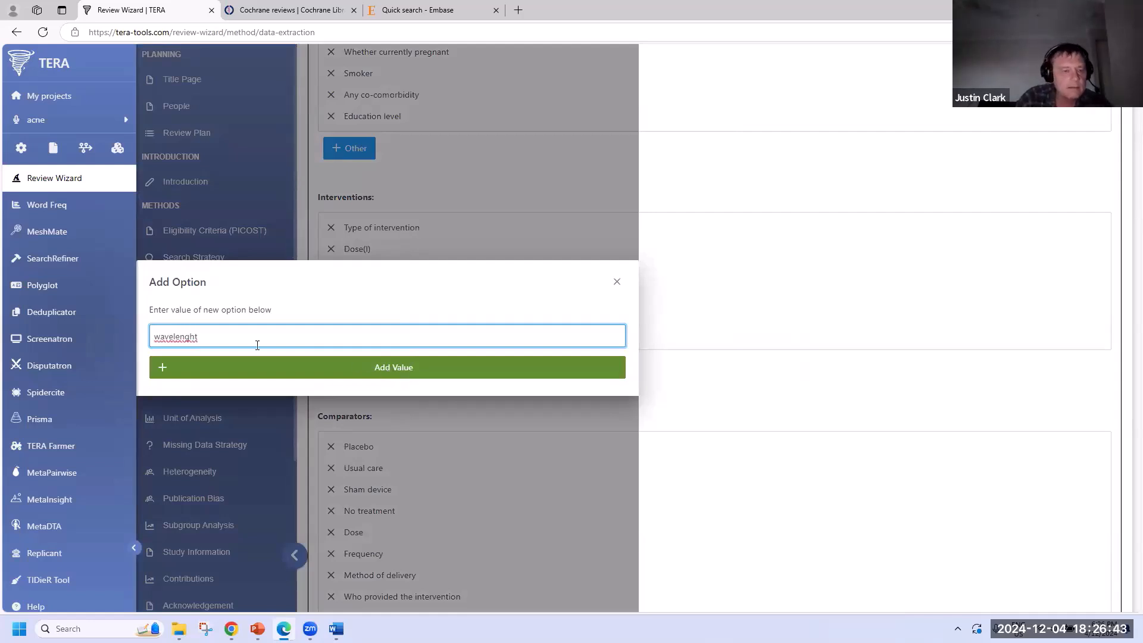
{"action": "left_click", "coordinate": [190, 337]}
{"action": "left_click", "coordinate": [196, 385]}
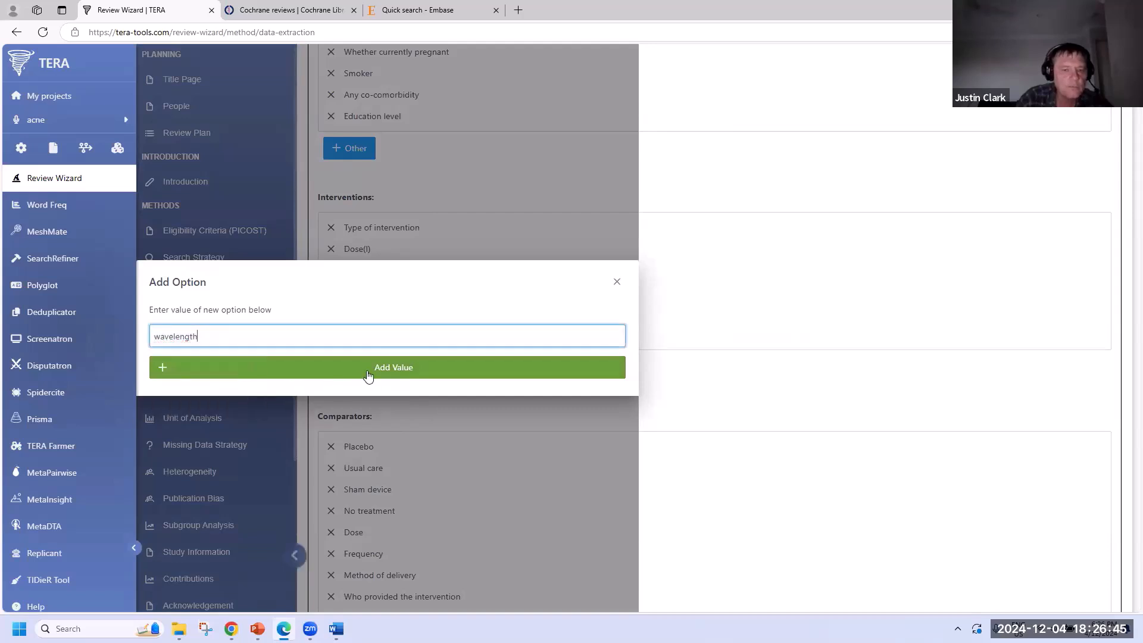
{"action": "left_click", "coordinate": [369, 372]}
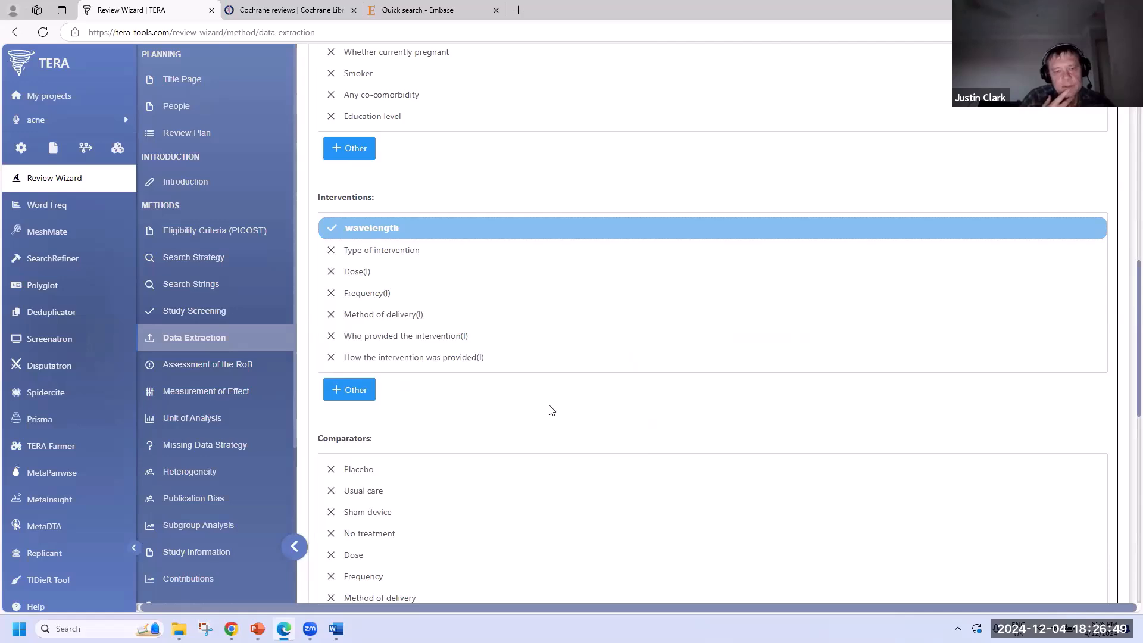
{"action": "scroll", "coordinate": [549, 407], "scroll_direction": "down", "scroll_amount": 3}
- Choose Usual care as comparator and copy the PICOST outcomes into the Outcomes table
{"action": "left_click", "coordinate": [409, 316]}
{"action": "scroll", "coordinate": [615, 352], "scroll_direction": "down", "scroll_amount": 5}
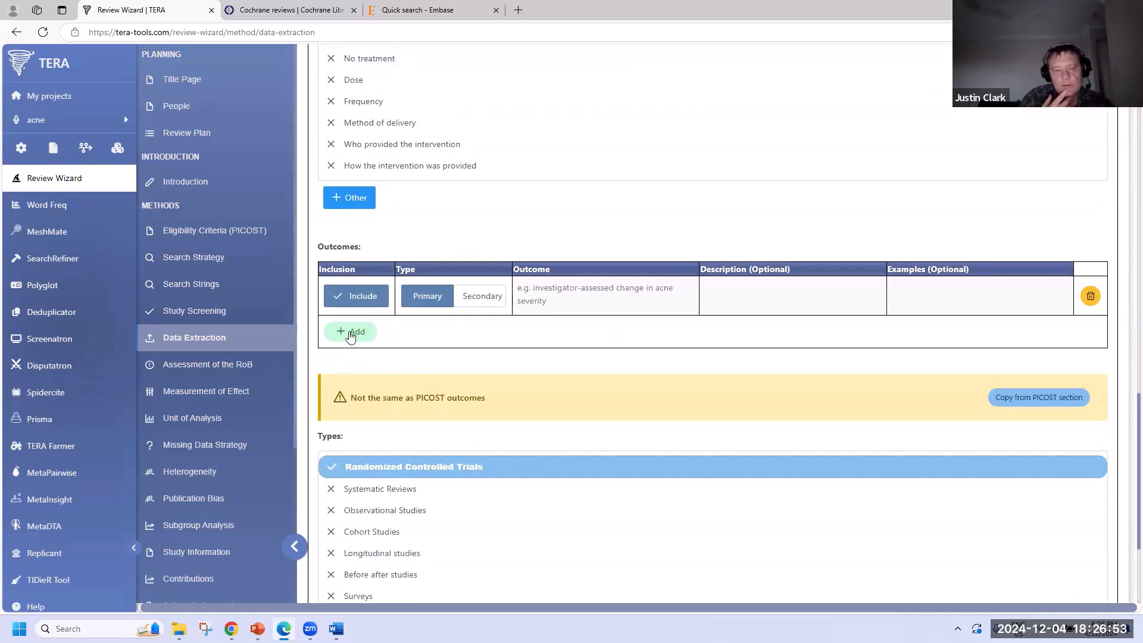
{"action": "left_click", "coordinate": [1039, 398]}
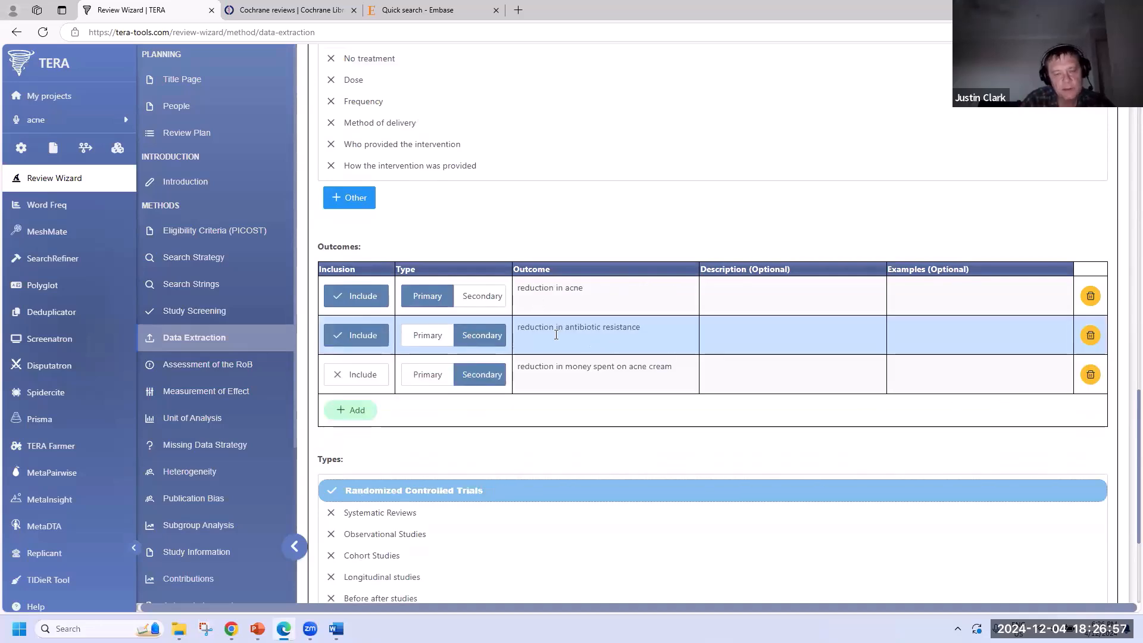
{"action": "scroll", "coordinate": [556, 335], "scroll_direction": "down", "scroll_amount": 3}
{"action": "scroll", "coordinate": [556, 339], "scroll_direction": "up", "scroll_amount": 2}
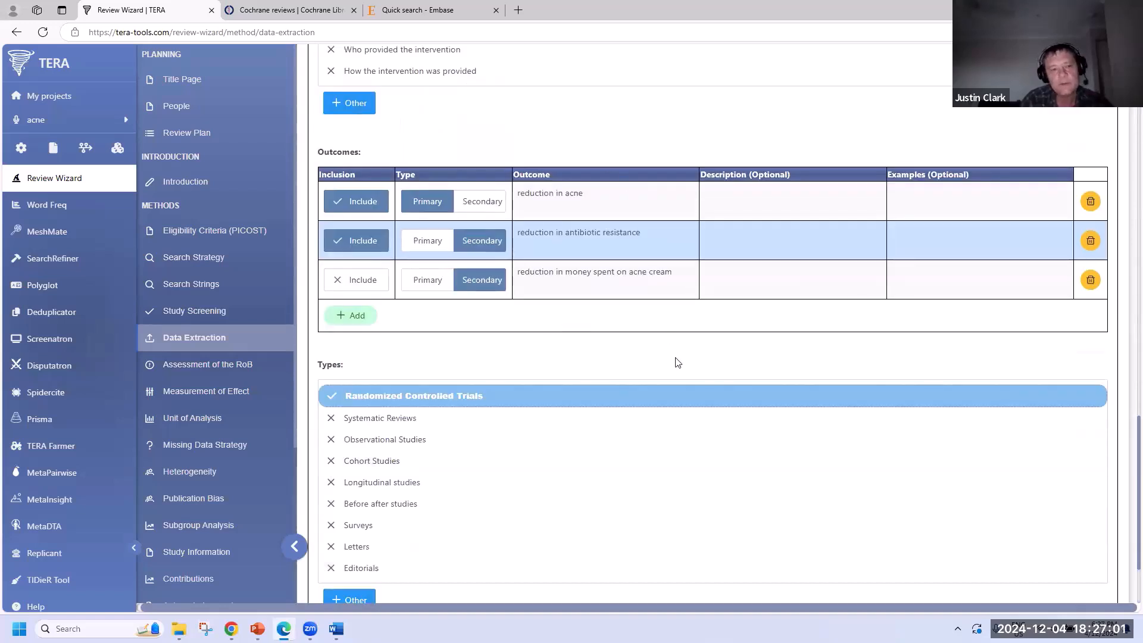
{"action": "scroll", "coordinate": [608, 376], "scroll_direction": "down", "scroll_amount": 2}
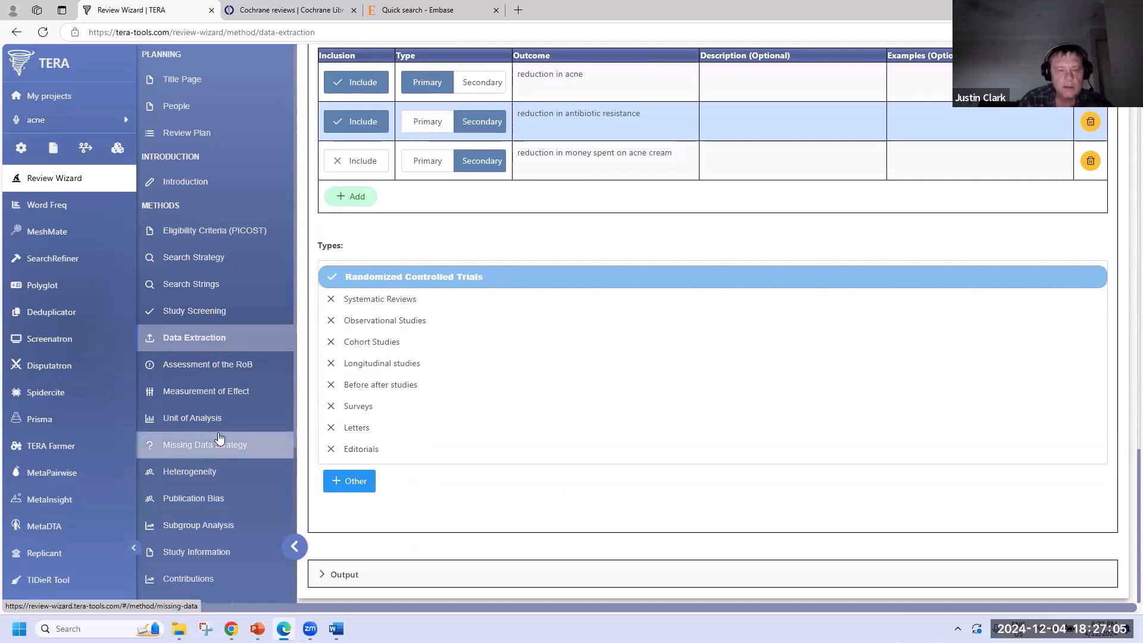
{"action": "scroll", "coordinate": [219, 441], "scroll_direction": "down", "scroll_amount": 3}
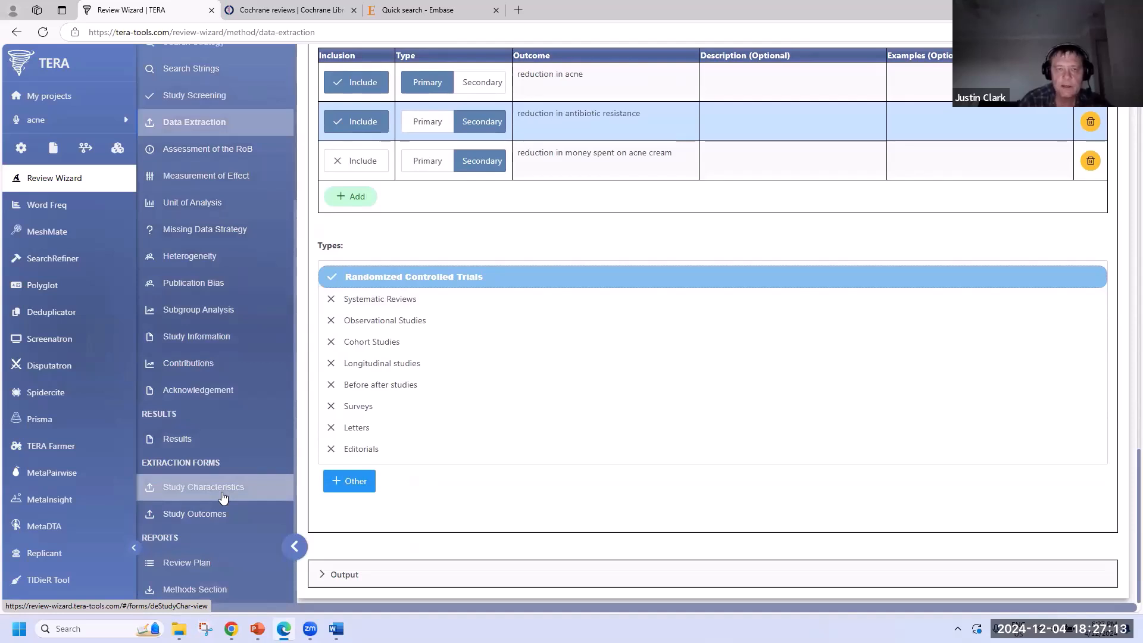
{"action": "scroll", "coordinate": [223, 497], "scroll_direction": "up", "scroll_amount": 4}
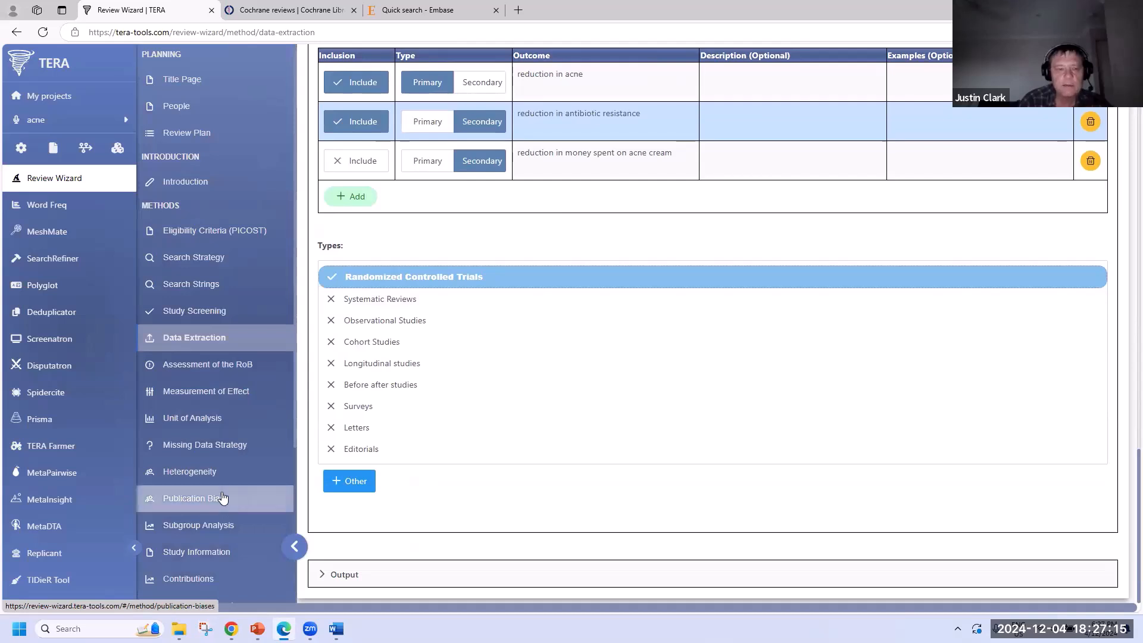
- Record two authors assessing risk of bias with the Cochrane Risk of Bias tool
{"action": "left_click", "coordinate": [181, 365]}
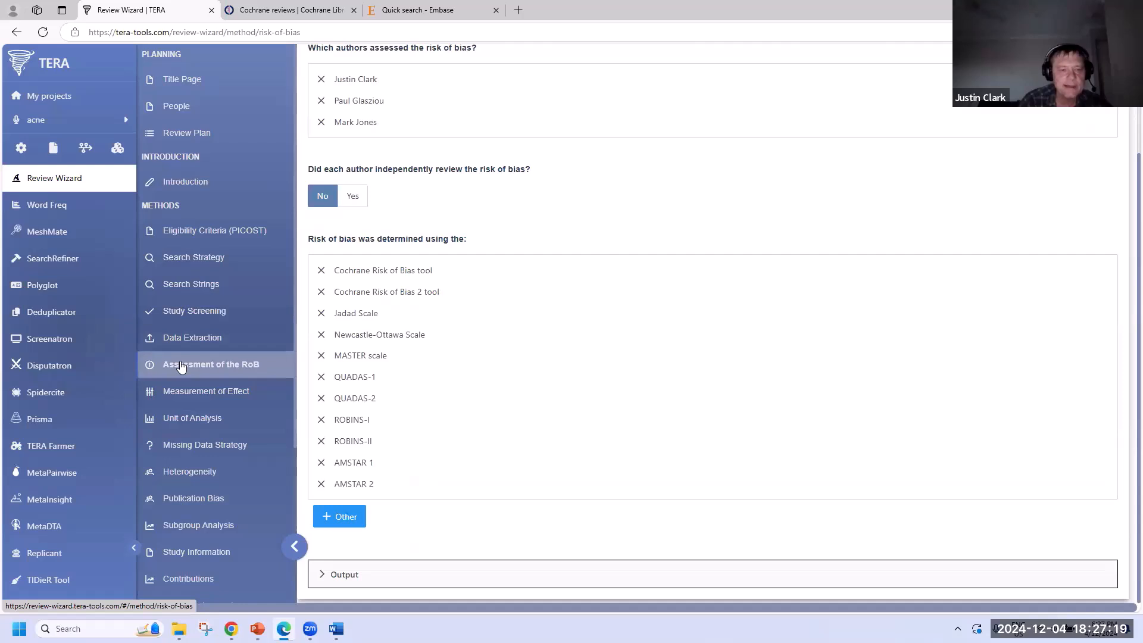
{"action": "scroll", "coordinate": [536, 274], "scroll_direction": "up", "scroll_amount": 3}
{"action": "left_click", "coordinate": [481, 221]}
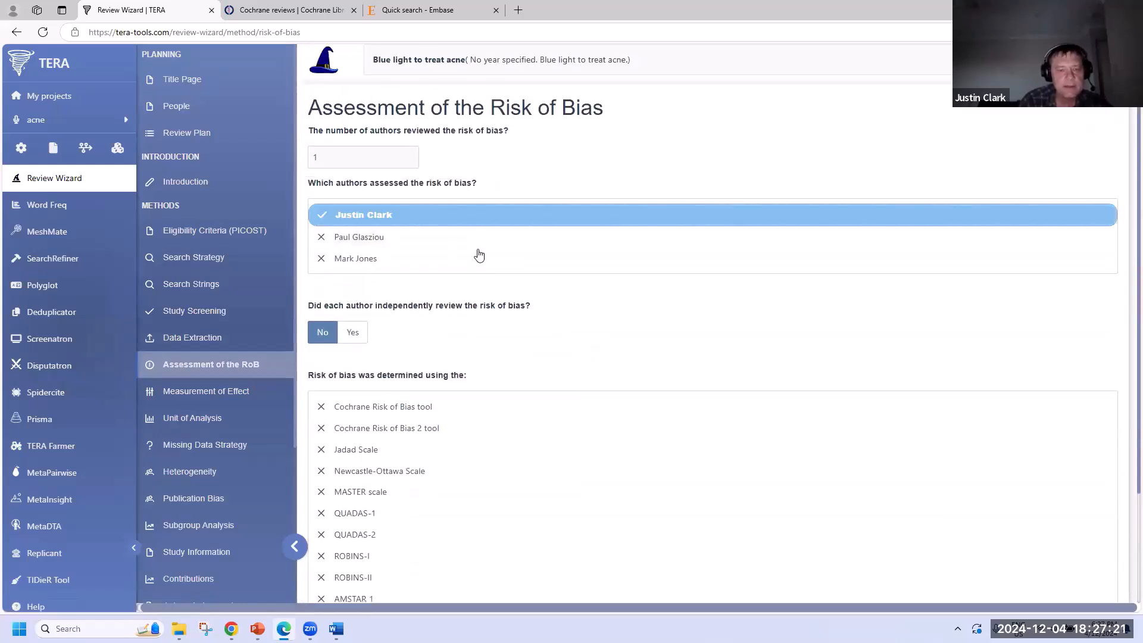
{"action": "left_click", "coordinate": [479, 257]}
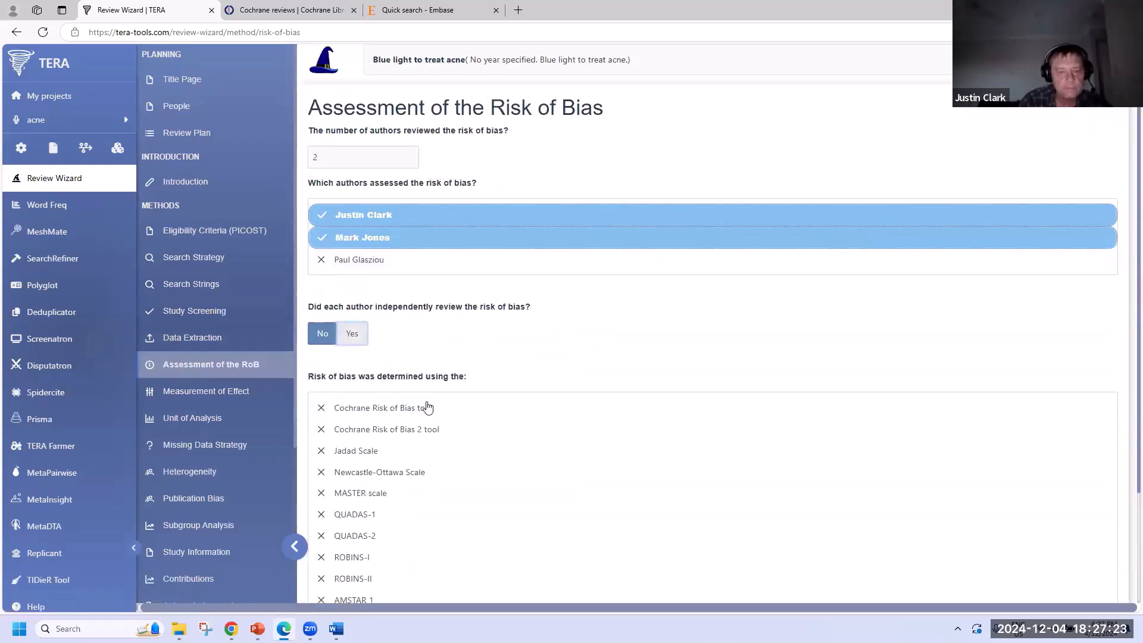
{"action": "left_click", "coordinate": [446, 410]}
{"action": "scroll", "coordinate": [516, 476], "scroll_direction": "down", "scroll_amount": 2}
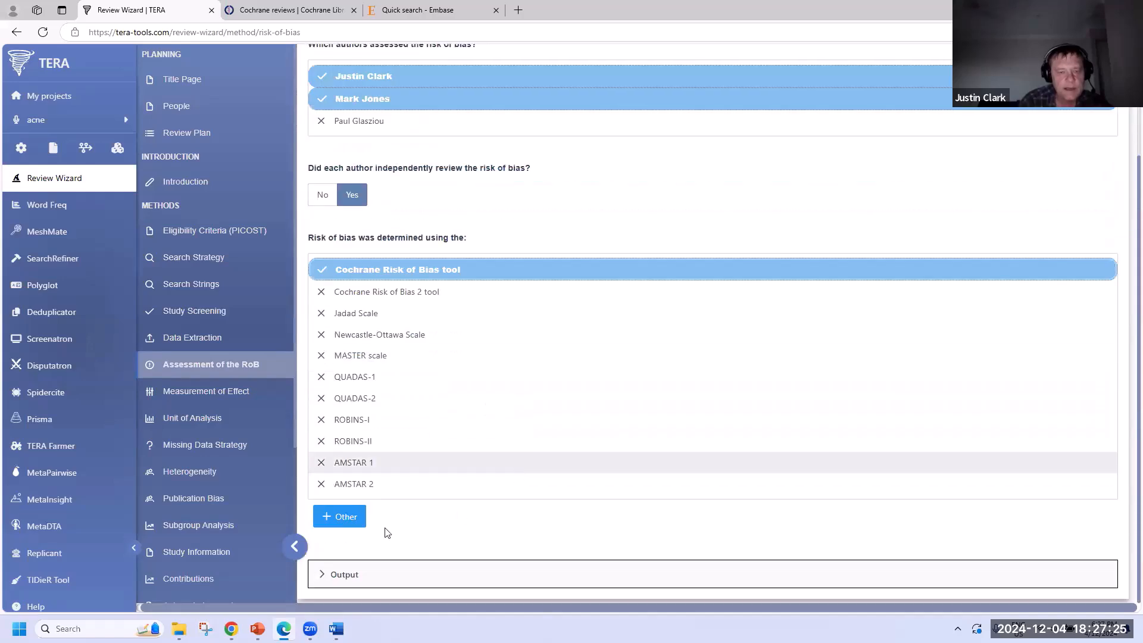
{"action": "left_click", "coordinate": [244, 392]}
{"action": "scroll", "coordinate": [465, 247], "scroll_direction": "up", "scroll_amount": 3}
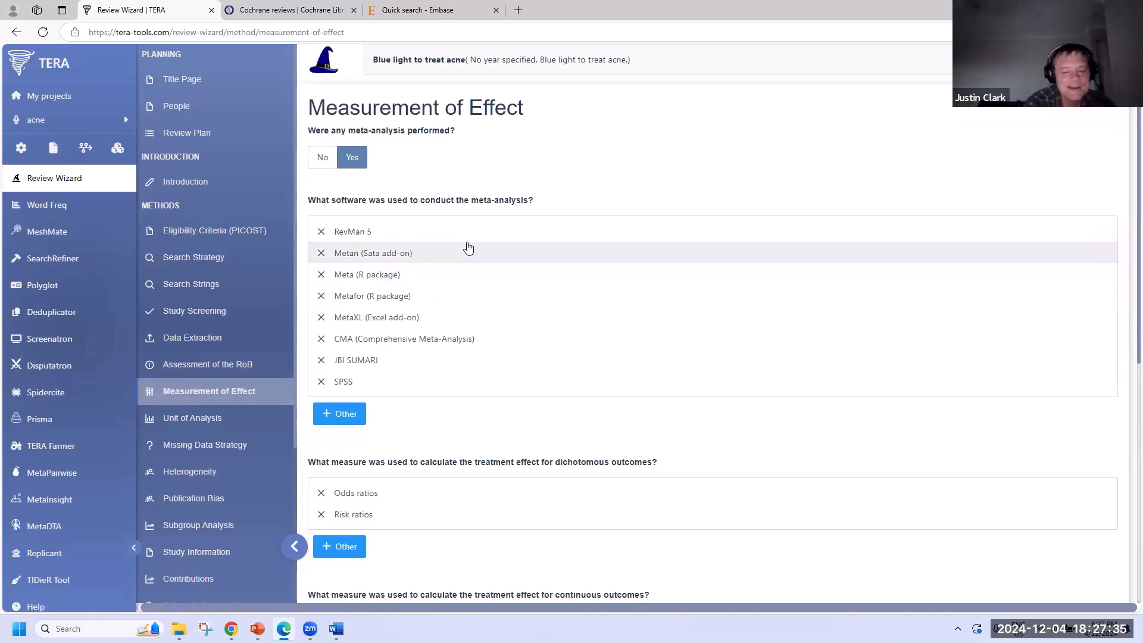
- Choose odds ratios, mean difference and rate ratios as the effect measures
{"action": "scroll", "coordinate": [540, 275], "scroll_direction": "down", "scroll_amount": 3}
{"action": "scroll", "coordinate": [540, 276], "scroll_direction": "up", "scroll_amount": 2}
{"action": "scroll", "coordinate": [541, 276], "scroll_direction": "down", "scroll_amount": 3}
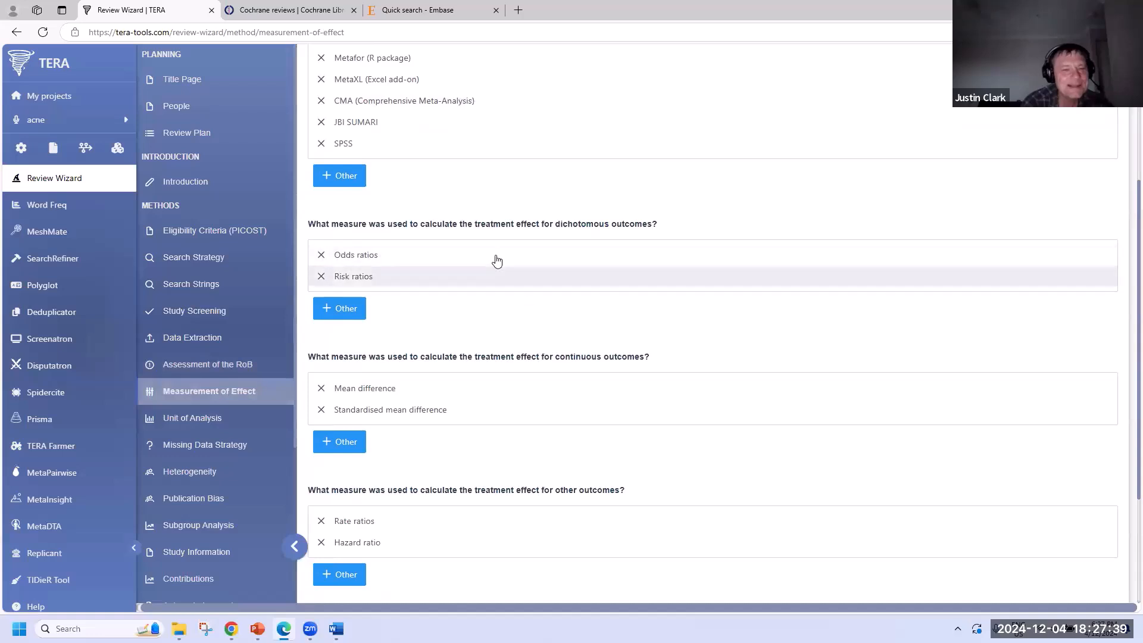
{"action": "left_click", "coordinate": [492, 256]}
{"action": "left_click", "coordinate": [517, 389]}
{"action": "scroll", "coordinate": [517, 390], "scroll_direction": "down", "scroll_amount": 3}
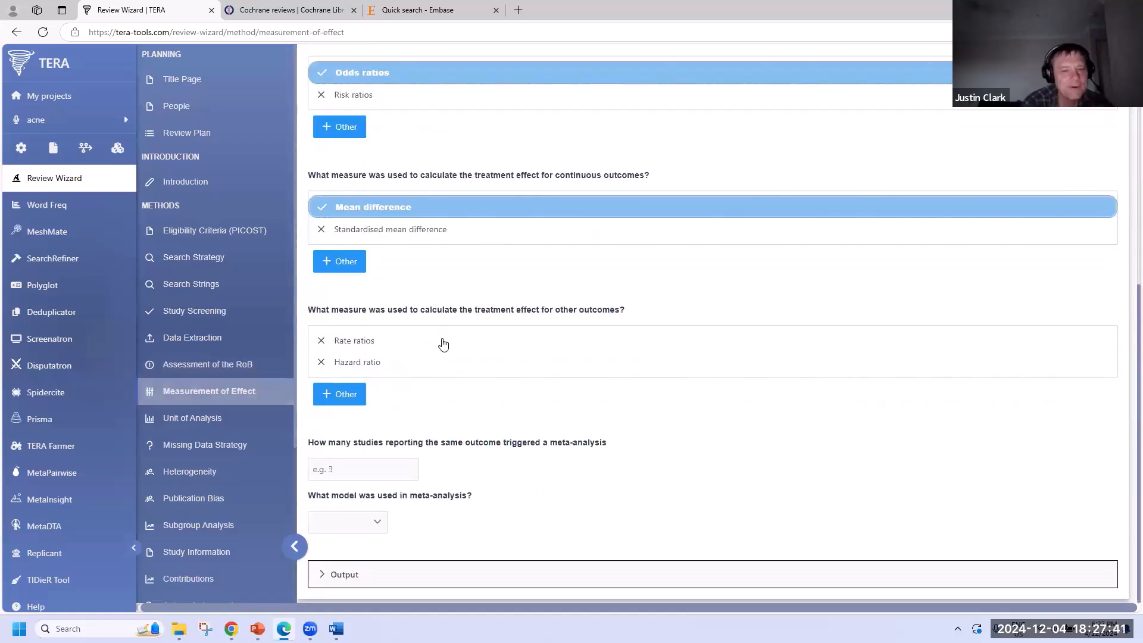
{"action": "left_click", "coordinate": [441, 342]}
- Require 3 studies for a fixed-effects meta-analysis and keep Individual as the unit of analysis
{"action": "left_click", "coordinate": [365, 470]}
{"action": "type", "text": "3"}
{"action": "left_click", "coordinate": [378, 523]}
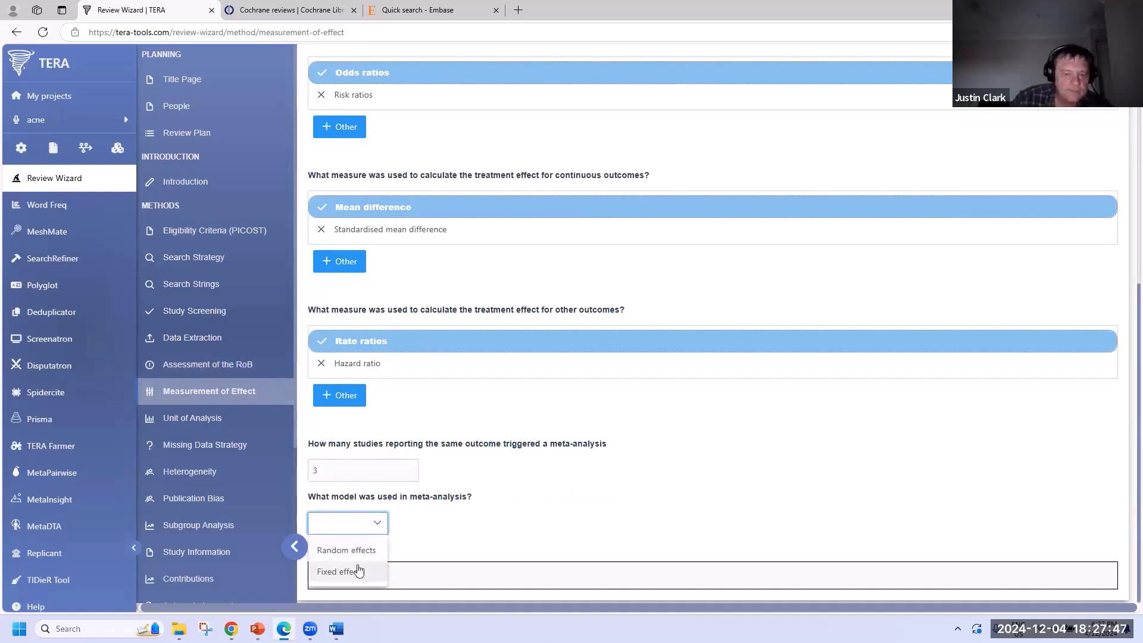
{"action": "left_click", "coordinate": [358, 573]}
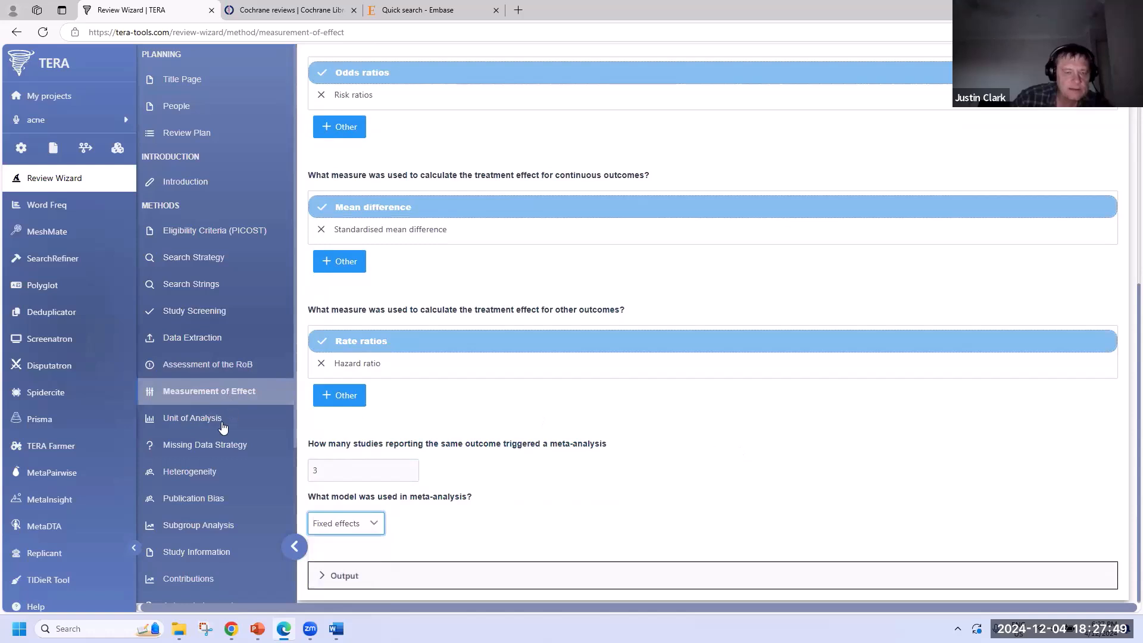
{"action": "left_click", "coordinate": [223, 419]}
{"action": "left_click", "coordinate": [350, 154]}
{"action": "left_click", "coordinate": [291, 325]}
- On the Missing Data Strategy page, leave investigators marked as not contacted
{"action": "left_click", "coordinate": [208, 444]}
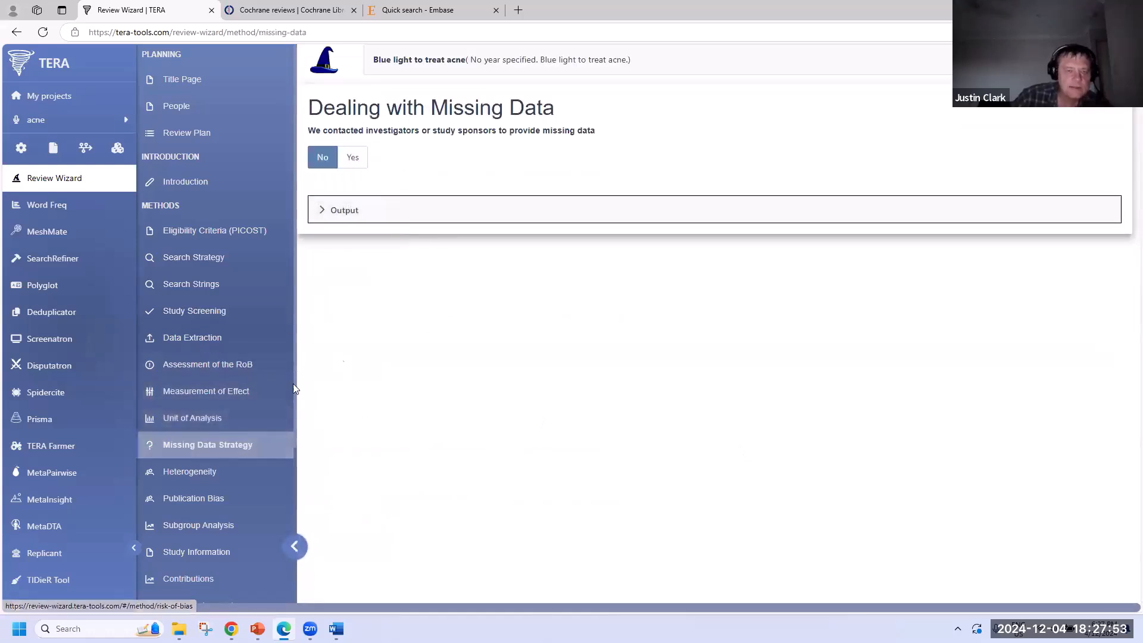
{"action": "left_click", "coordinate": [350, 159]}
{"action": "left_click", "coordinate": [323, 158]}
{"action": "scroll", "coordinate": [199, 293], "scroll_direction": "down", "scroll_amount": 3}
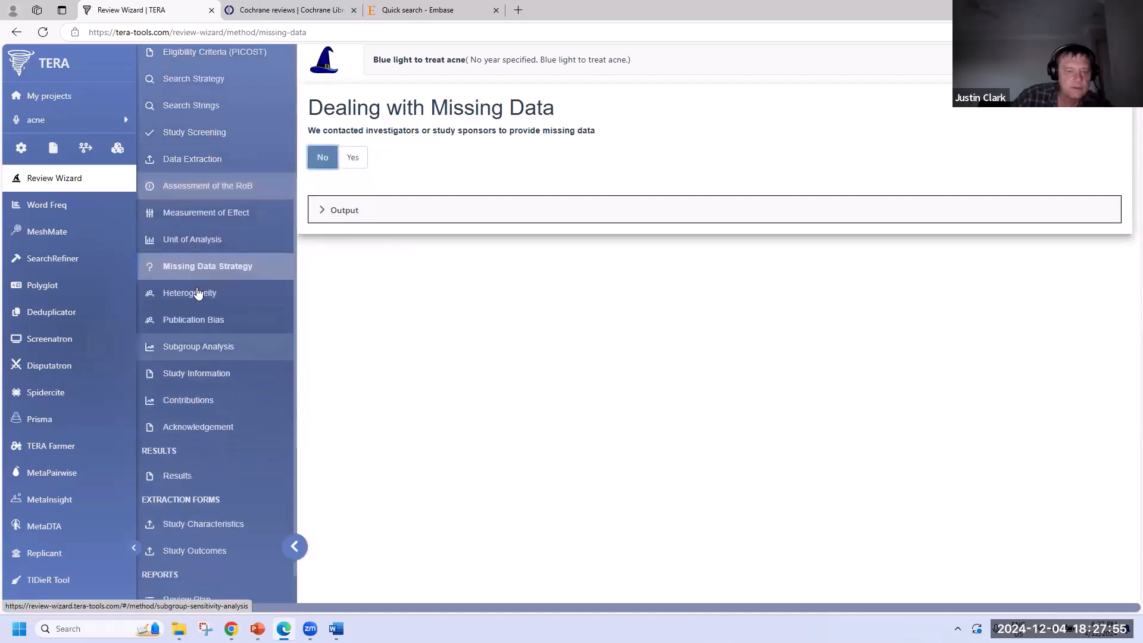
- Choose a heterogeneity measure on the Heterogeneity page
{"action": "left_click", "coordinate": [198, 293]}
{"action": "left_click", "coordinate": [347, 157]}
{"action": "left_click", "coordinate": [310, 286]}
- Move through the Publication Bias and Subgroup Analysis pages to Study Information
{"action": "left_click", "coordinate": [260, 318]}
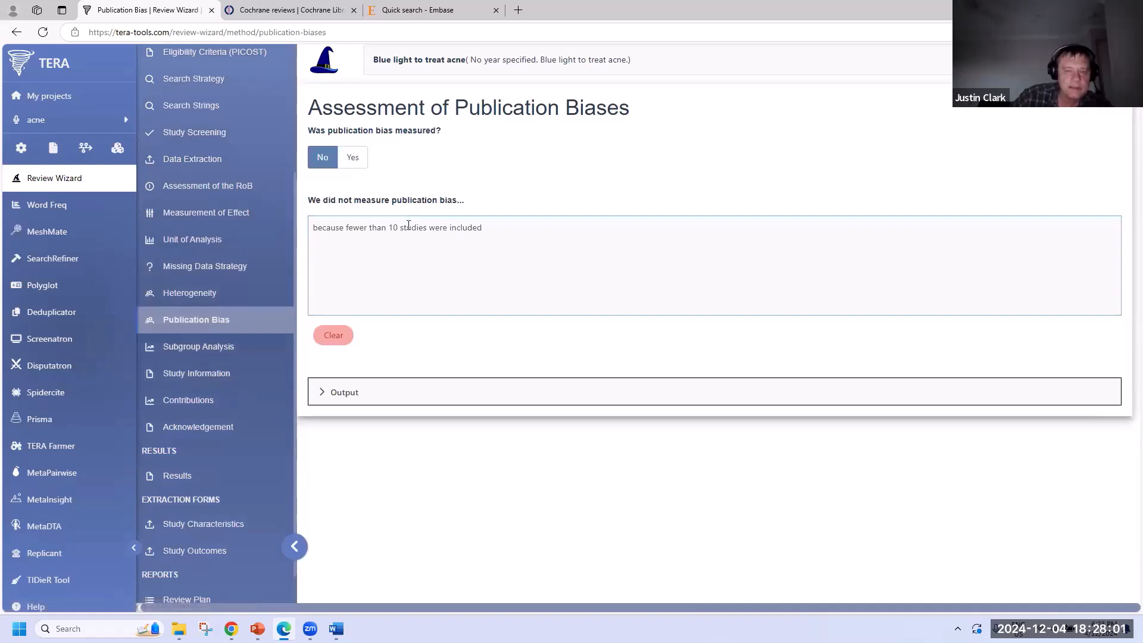
{"action": "left_click", "coordinate": [230, 348]}
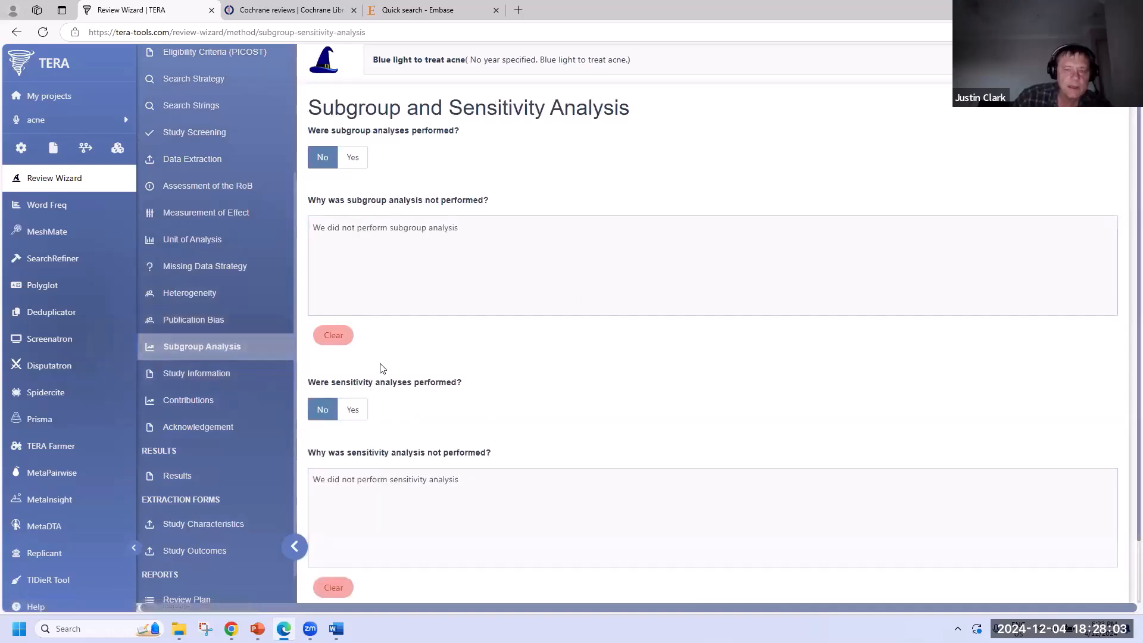
{"action": "left_click", "coordinate": [215, 374]}
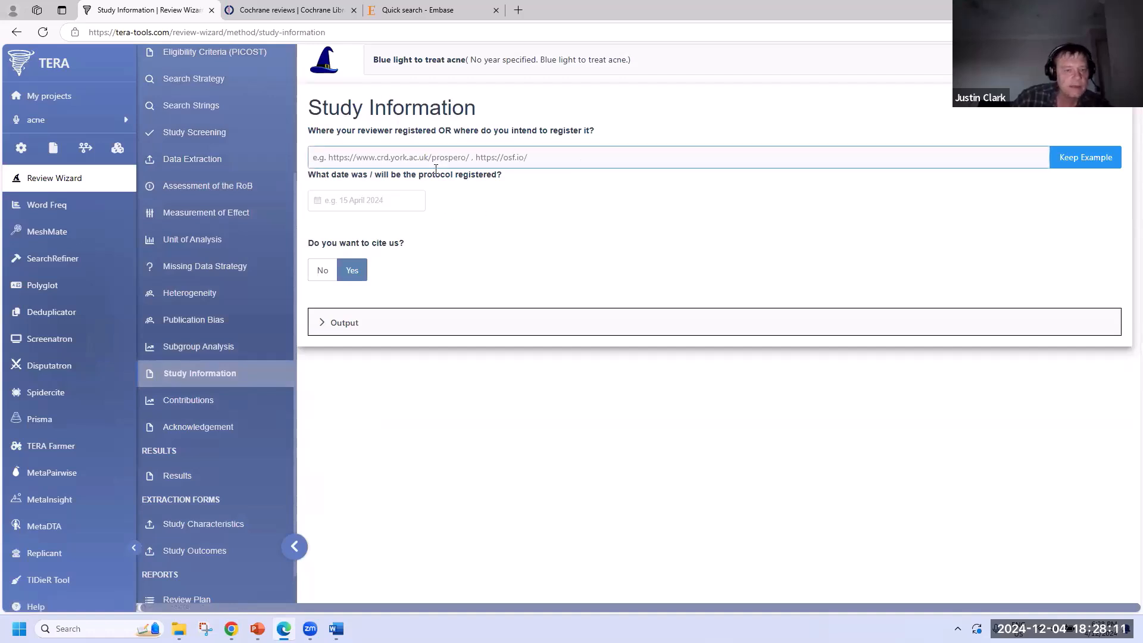
- On Contributions, credit the first author with conceptualization, study design and search strategy design
{"action": "left_click", "coordinate": [185, 401]}
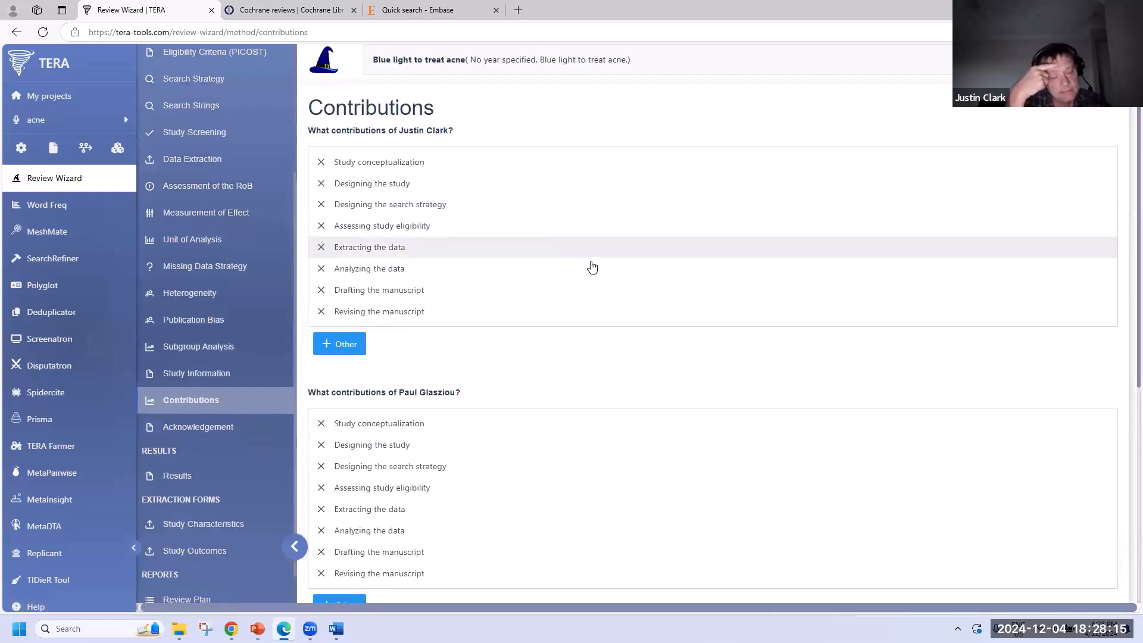
{"action": "scroll", "coordinate": [592, 268], "scroll_direction": "down", "scroll_amount": 7}
{"action": "scroll", "coordinate": [594, 271], "scroll_direction": "up", "scroll_amount": 6}
{"action": "scroll", "coordinate": [594, 271], "scroll_direction": "up", "scroll_amount": 1}
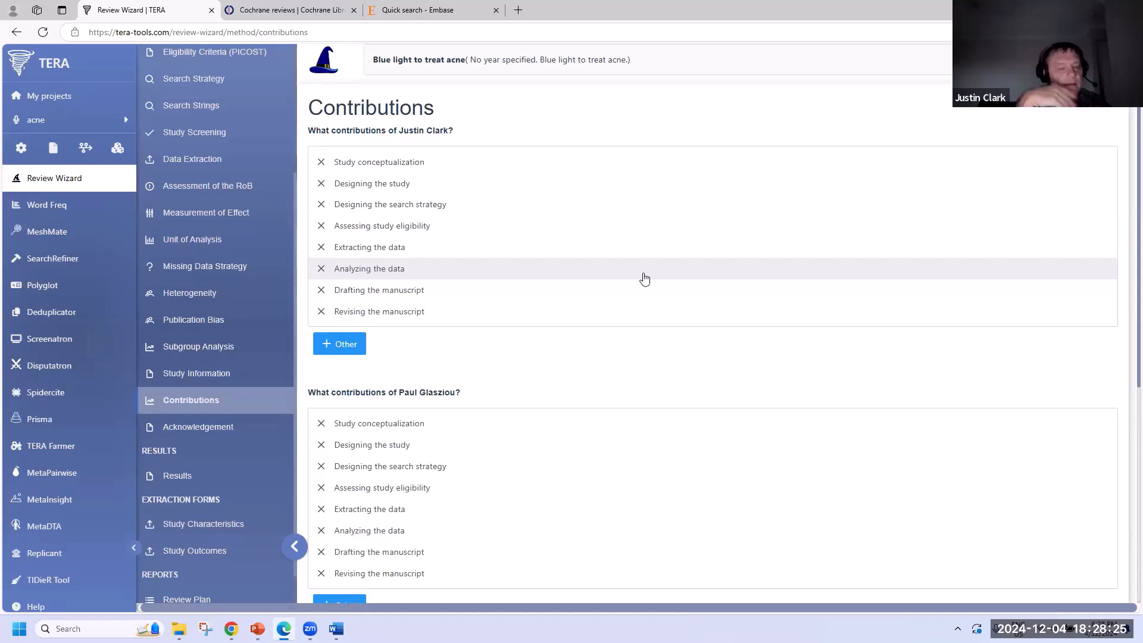
{"action": "left_click", "coordinate": [465, 169]}
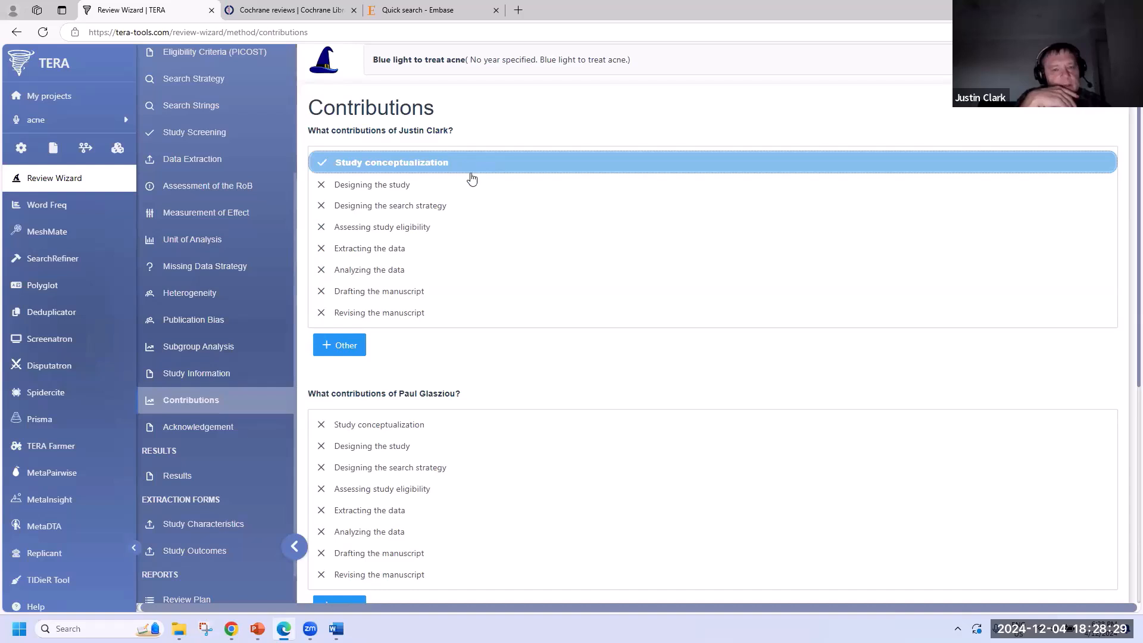
{"action": "left_click", "coordinate": [664, 186]}
{"action": "left_click", "coordinate": [651, 208]}
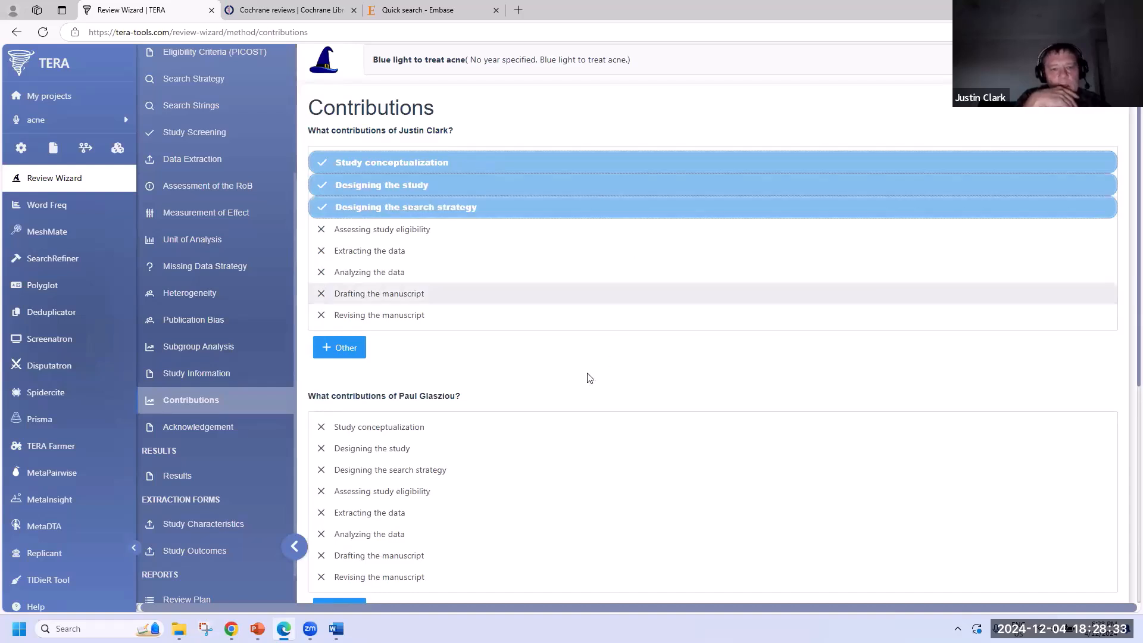
- Credit the second author with conceptualization, revising and drafting the manuscript
{"action": "left_click", "coordinate": [511, 425]}
{"action": "scroll", "coordinate": [512, 421], "scroll_direction": "down", "scroll_amount": 3}
{"action": "scroll", "coordinate": [464, 381], "scroll_direction": "down", "scroll_amount": 1}
{"action": "left_click", "coordinate": [416, 343]}
{"action": "left_click", "coordinate": [545, 344]}
- Credit the third author with conceptualization, search strategy design and data analysis
{"action": "scroll", "coordinate": [579, 351], "scroll_direction": "down", "scroll_amount": 2}
{"action": "left_click", "coordinate": [441, 335]}
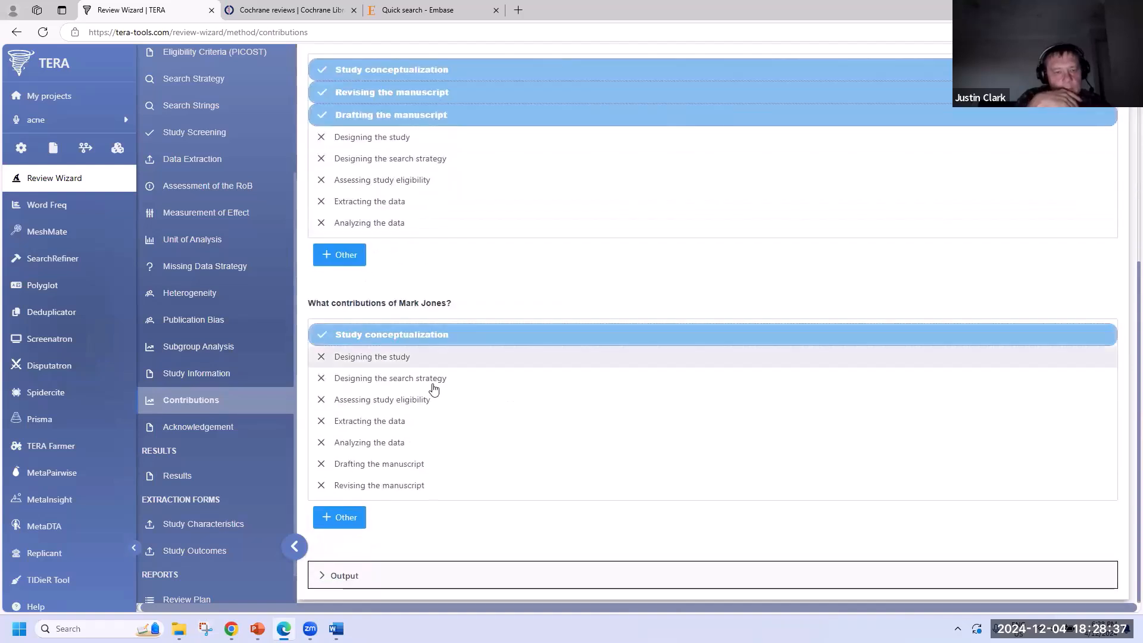
{"action": "left_click", "coordinate": [434, 376]}
{"action": "left_click", "coordinate": [433, 456]}
- Show the generated contributions statement, then credit the listed helper with statistical analysis help
{"action": "left_click", "coordinate": [479, 575]}
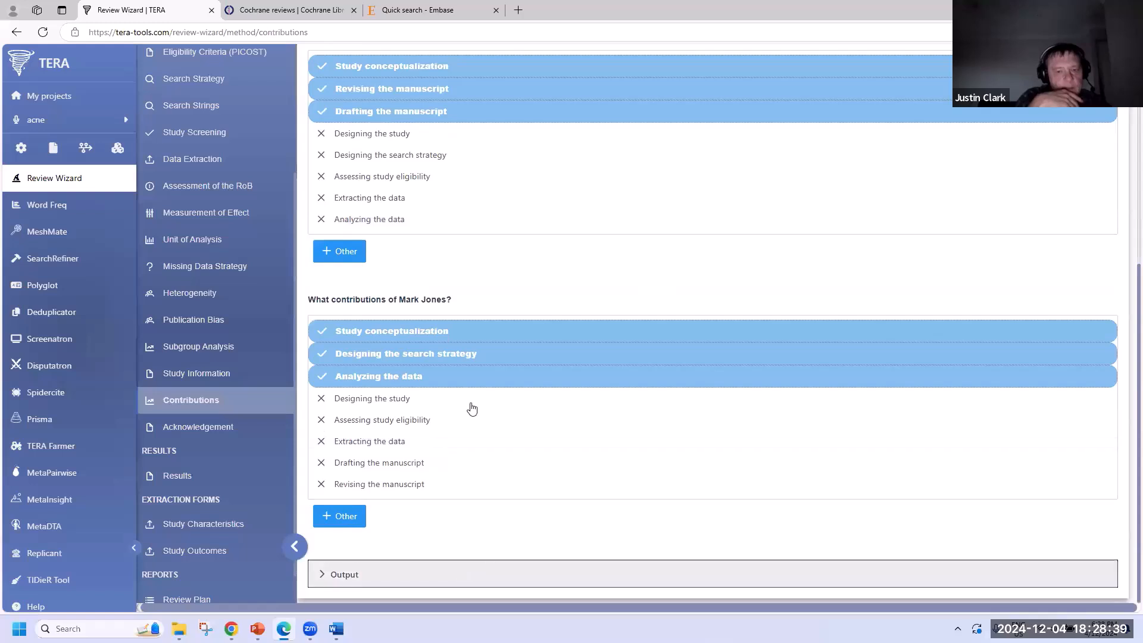
{"action": "scroll", "coordinate": [473, 415], "scroll_direction": "down", "scroll_amount": 1}
{"action": "scroll", "coordinate": [476, 422], "scroll_direction": "down", "scroll_amount": 1}
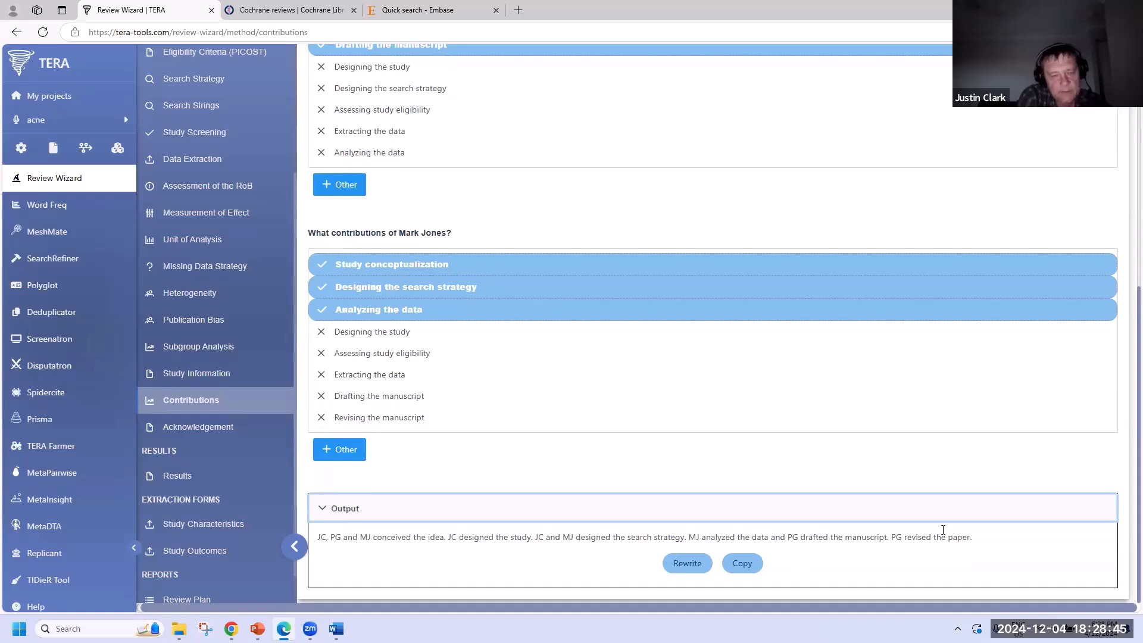
{"action": "left_click", "coordinate": [196, 427]}
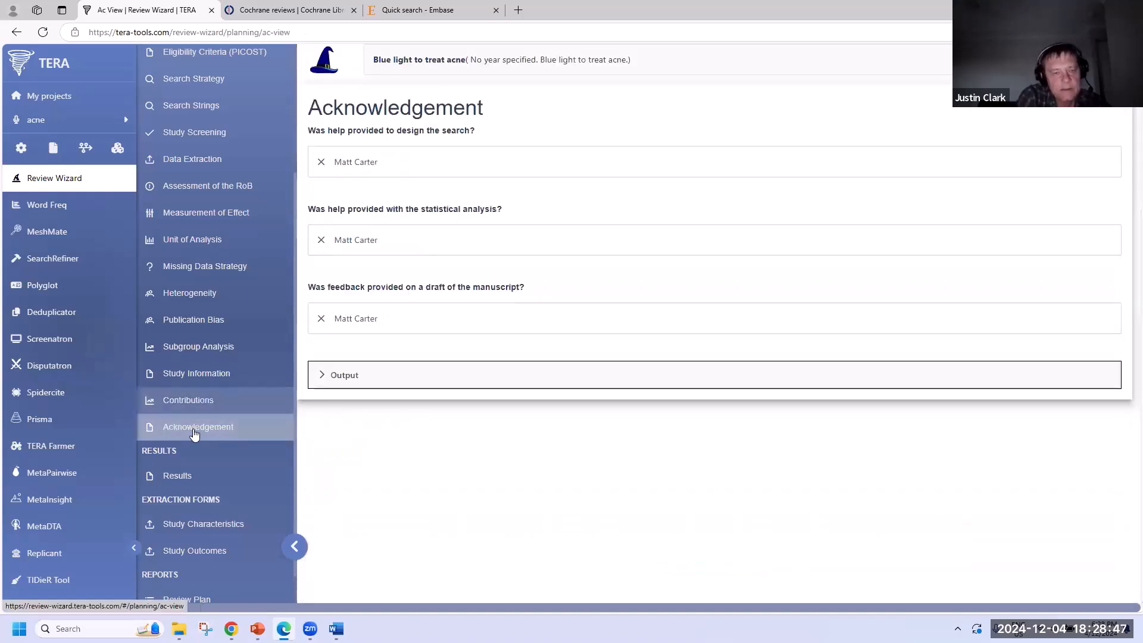
{"action": "left_click", "coordinate": [421, 248]}
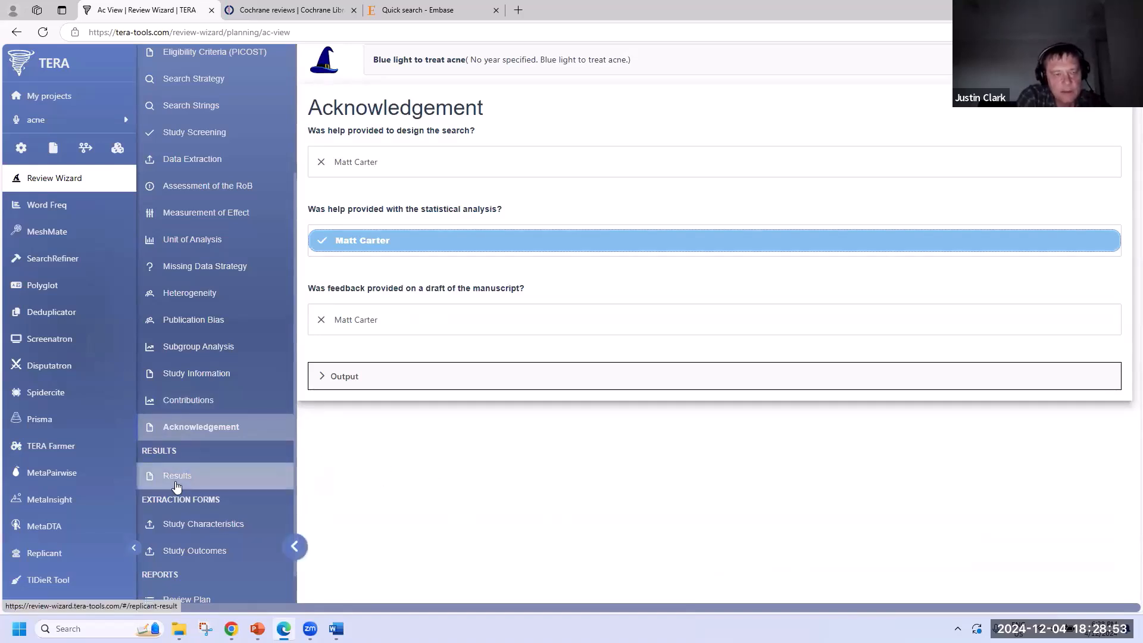
- Open the Study Characteristics table and inspect the Study authors cell without changing it
{"action": "left_click", "coordinate": [215, 527]}
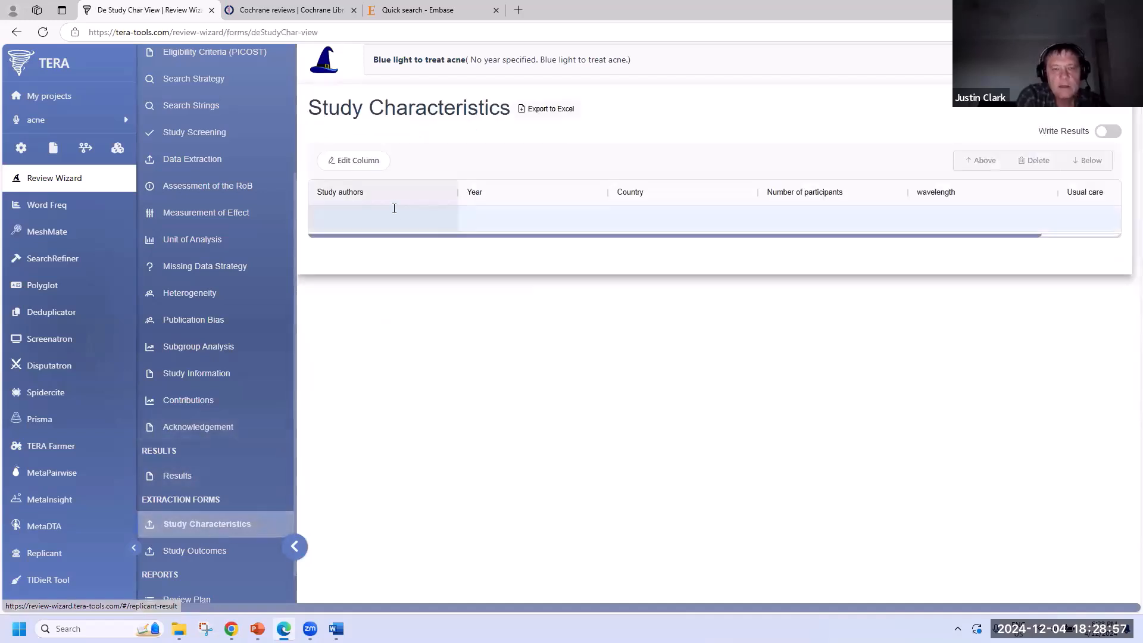
{"action": "scroll", "coordinate": [420, 241], "scroll_direction": "right", "scroll_amount": 3}
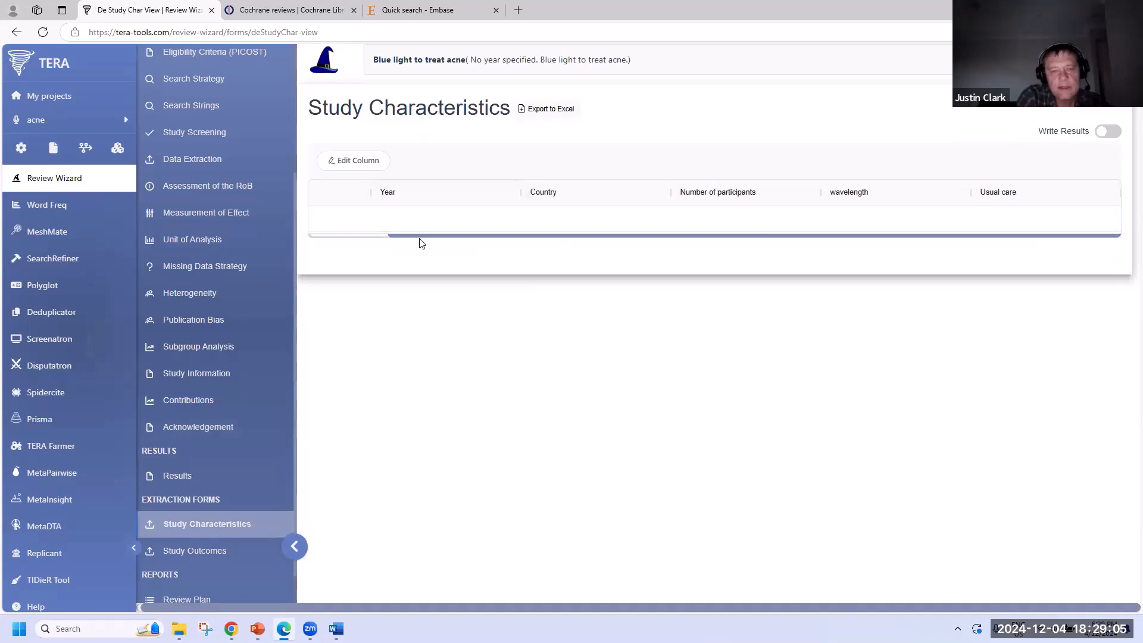
{"action": "left_click_drag", "start_coordinate": [276, 232], "coordinate": [300, 209]}
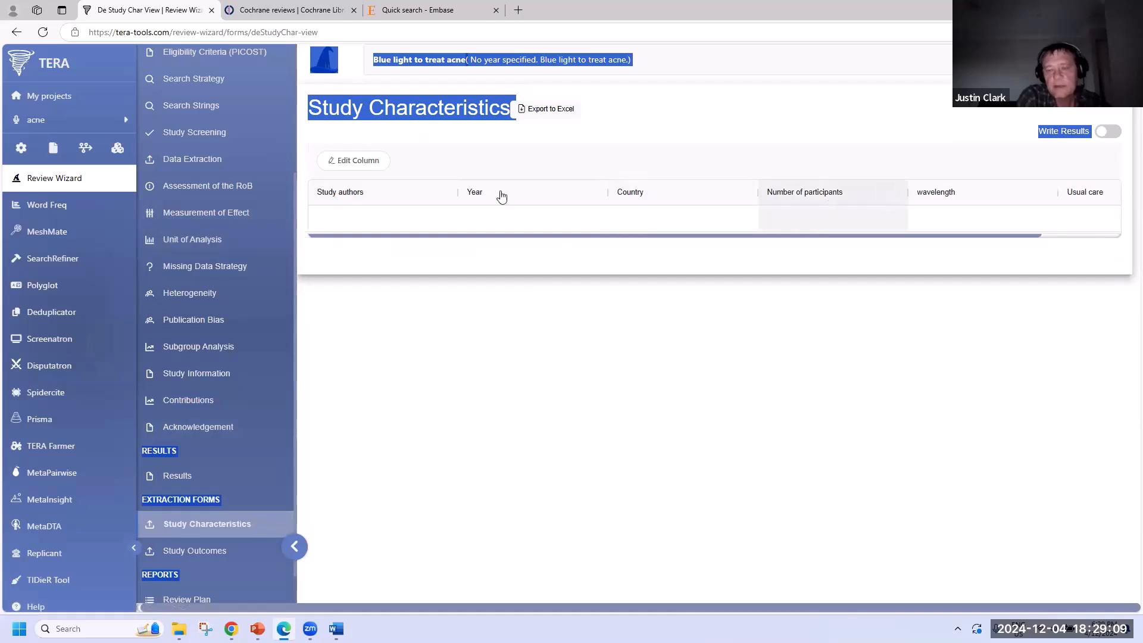
{"action": "left_click", "coordinate": [782, 345]}
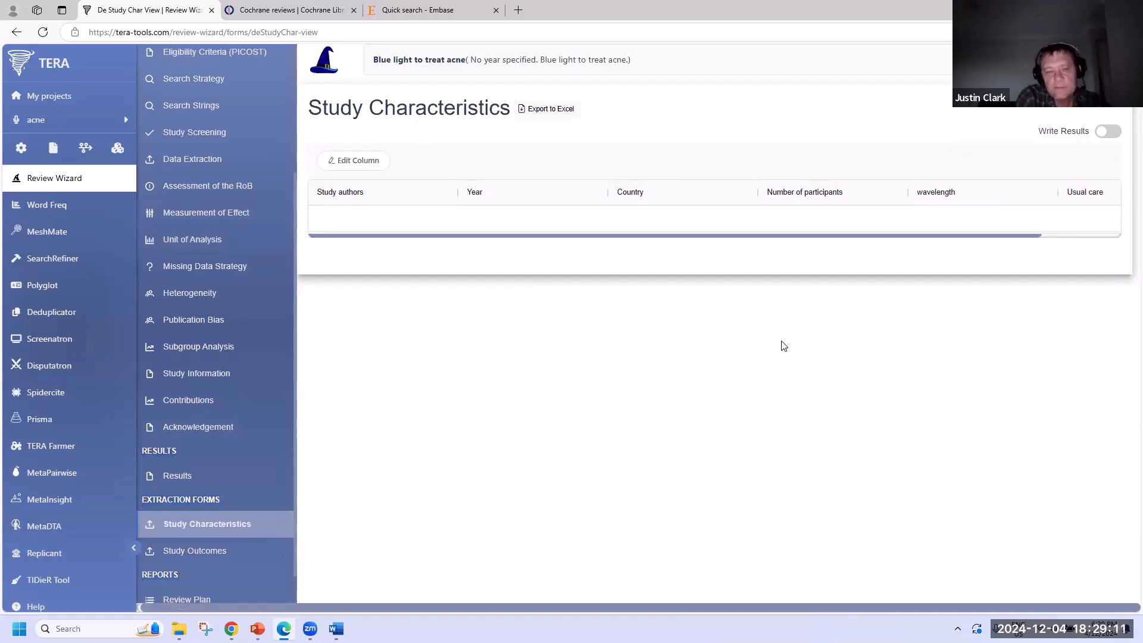
{"action": "left_click", "coordinate": [410, 219]}
{"action": "left_click", "coordinate": [410, 219]}
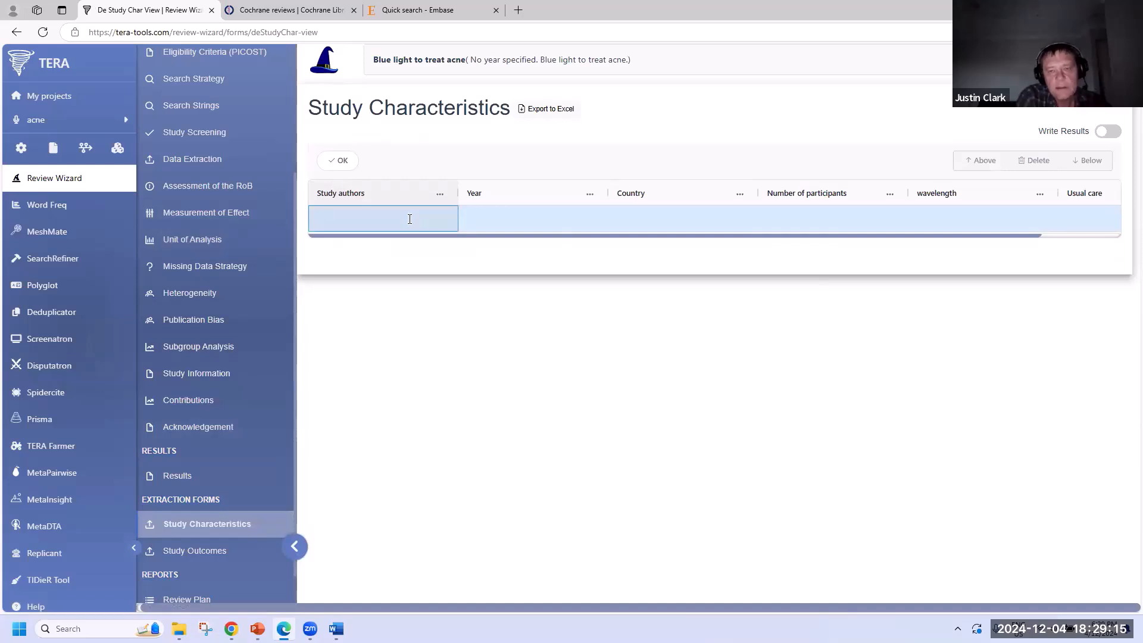
{"action": "left_click", "coordinate": [496, 359]}
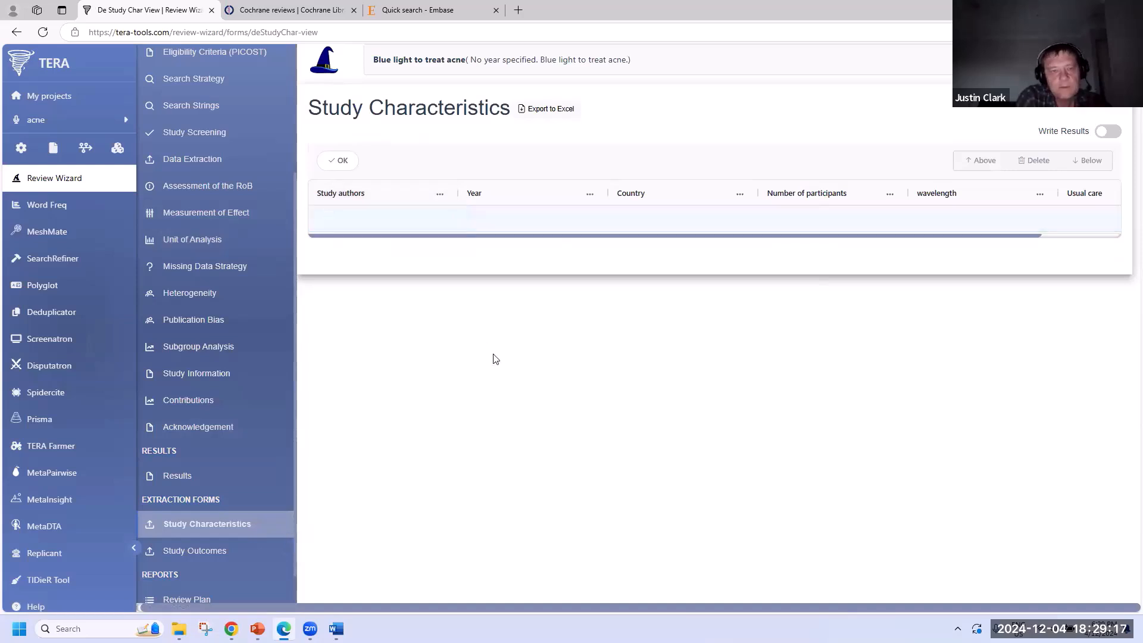
- Export the table as a CSV file, download it and open it
{"action": "left_click", "coordinate": [550, 112]}
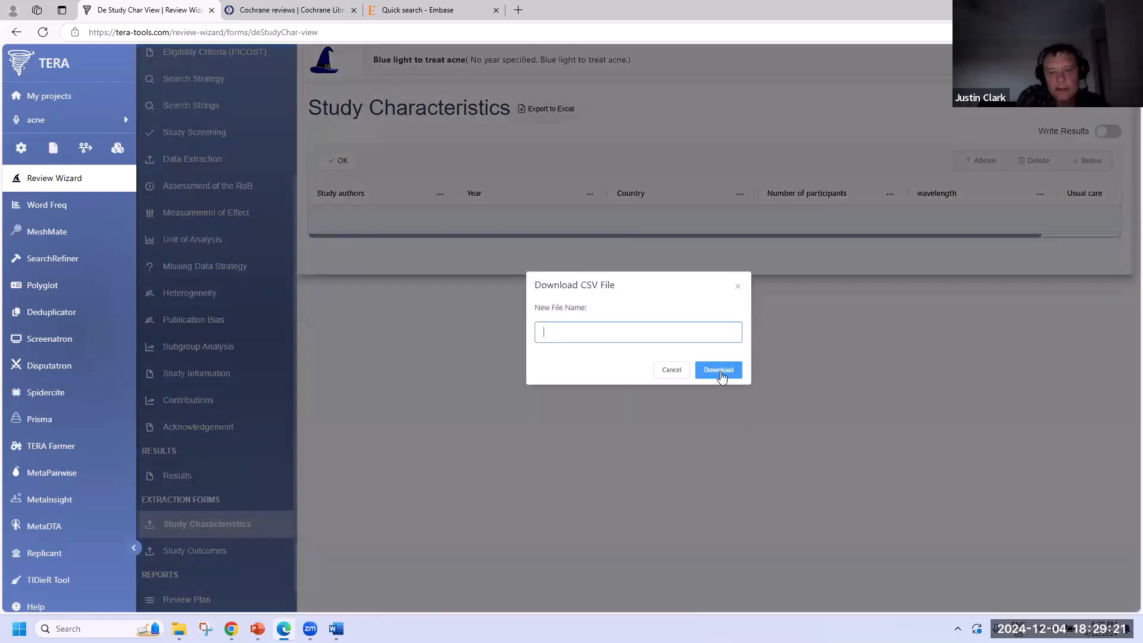
{"action": "left_click", "coordinate": [719, 372]}
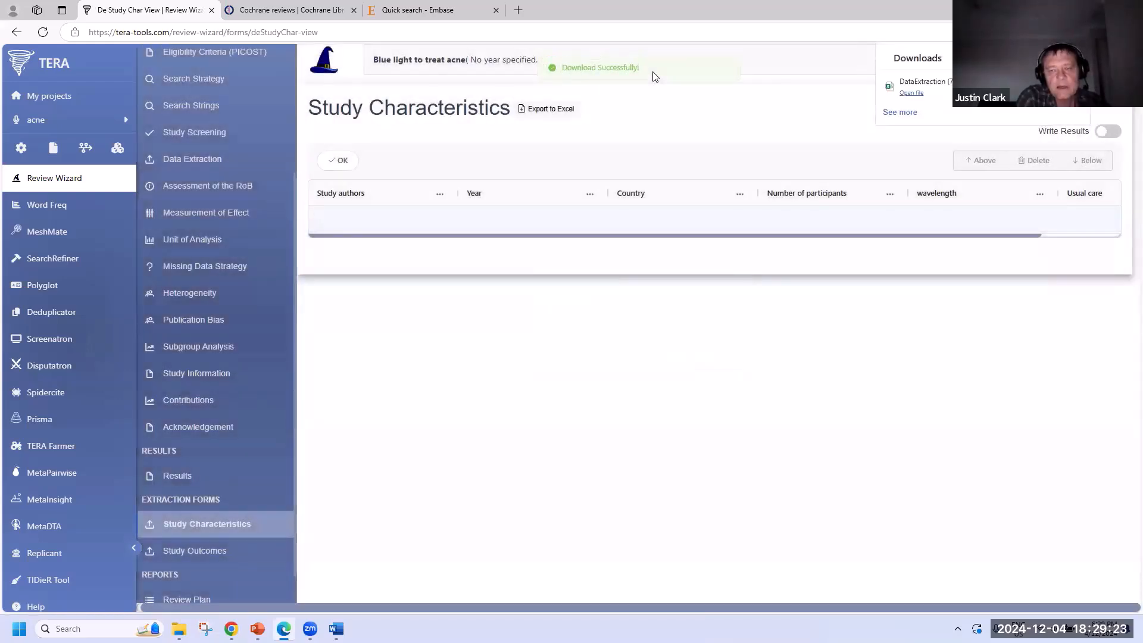
{"action": "left_click", "coordinate": [911, 92]}
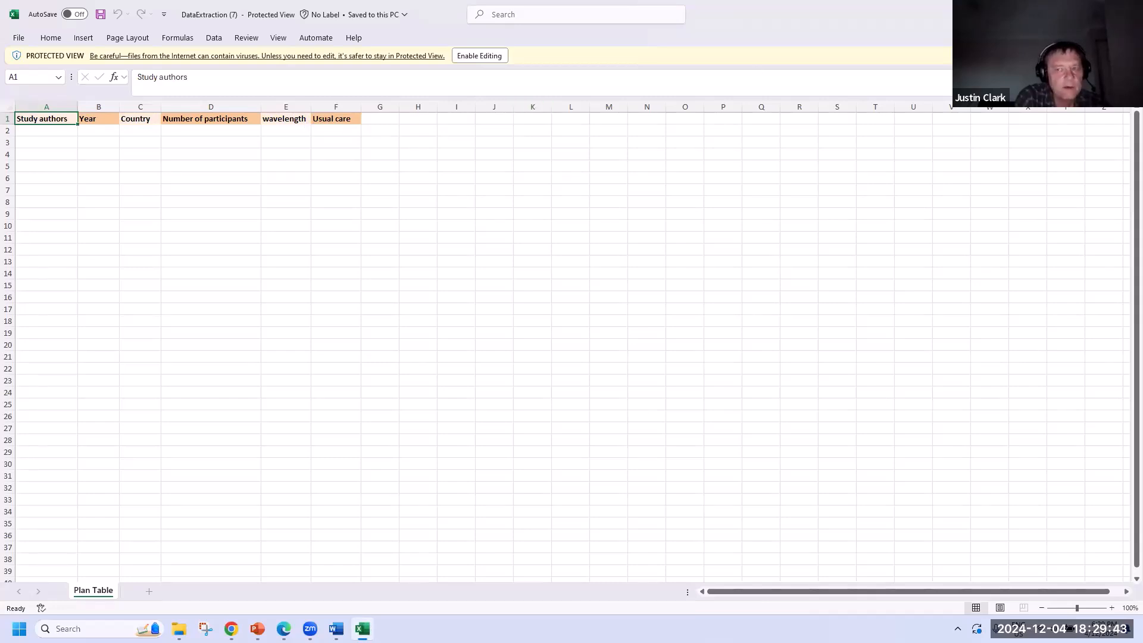
- Close Excel after confirming the Study authors, Year, Country and participants headings
{"action": "left_click", "coordinate": [1128, 11]}
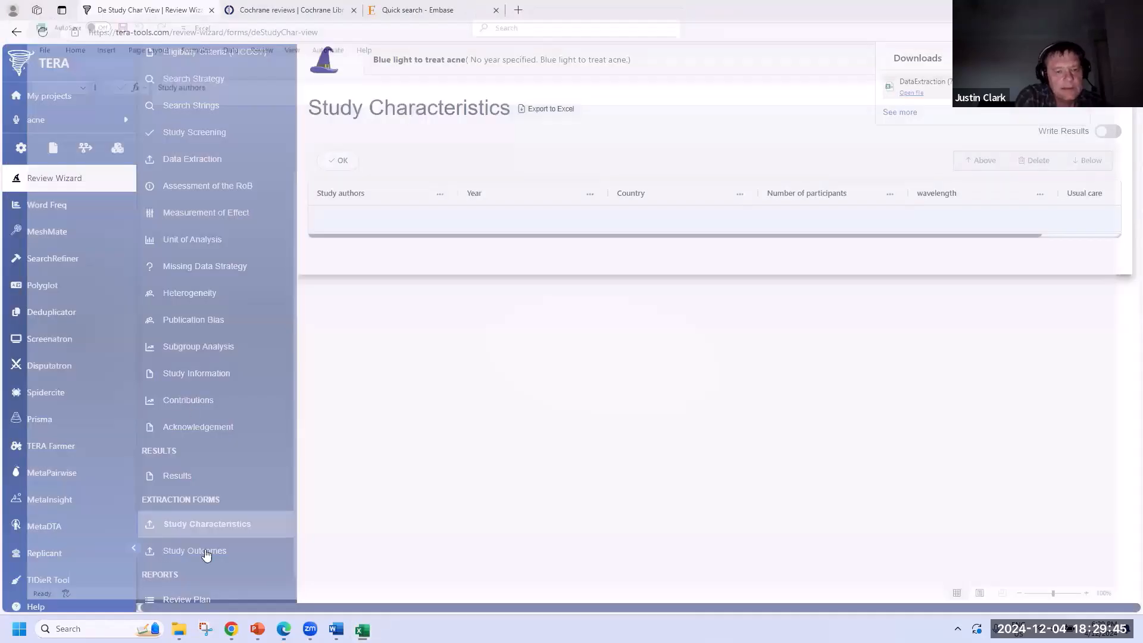
- Open Study Outcomes, select its empty row and enable Edit Column for the outcome columns
{"action": "left_click", "coordinate": [206, 556]}
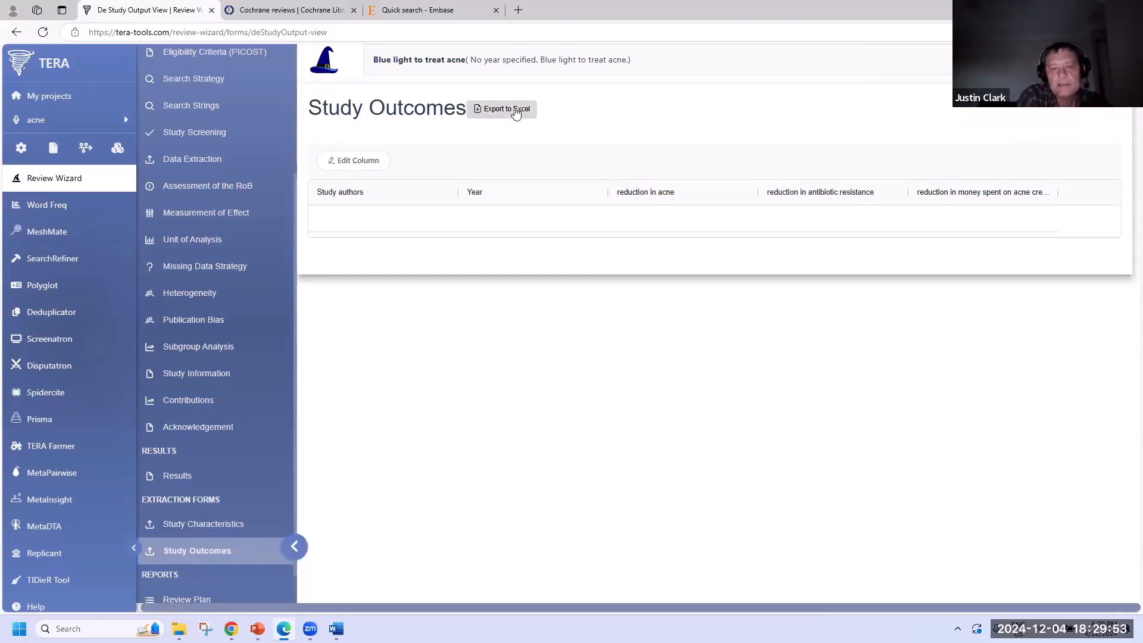
{"action": "left_click", "coordinate": [355, 166]}
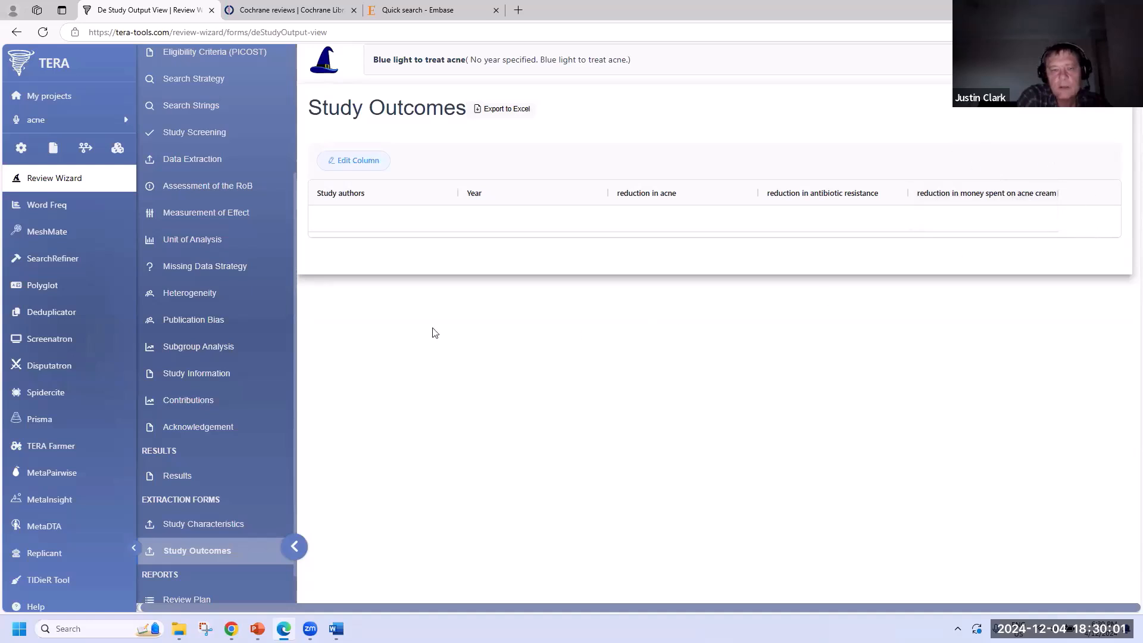
{"action": "mouse_move", "coordinate": [1052, 215]}
{"action": "mouse_move", "coordinate": [987, 220]}
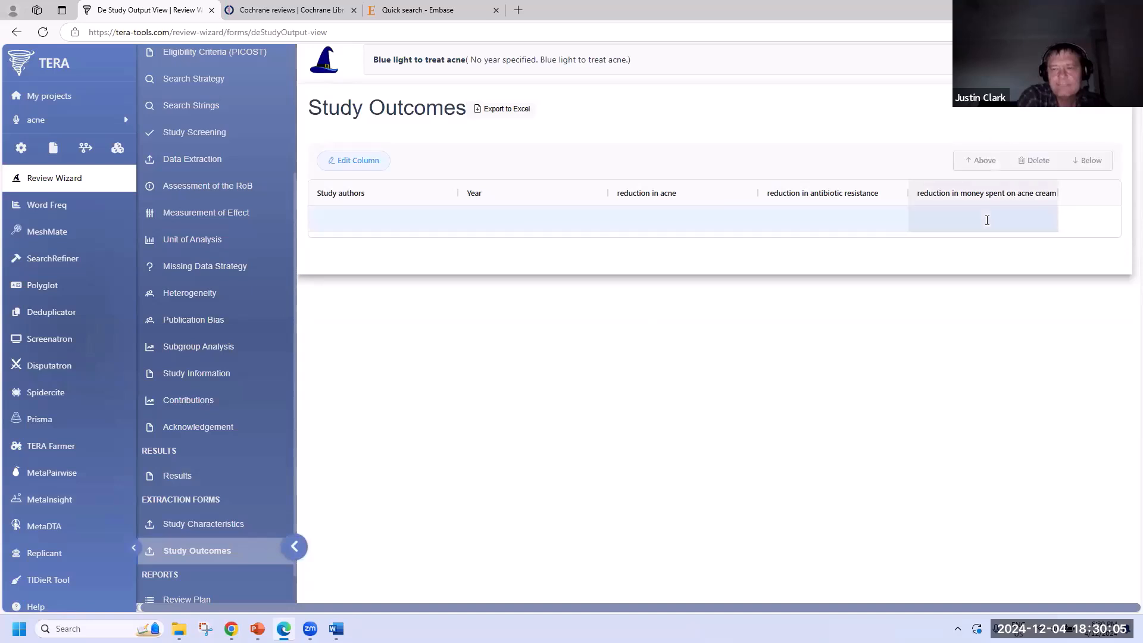
{"action": "left_click", "coordinate": [358, 160]}
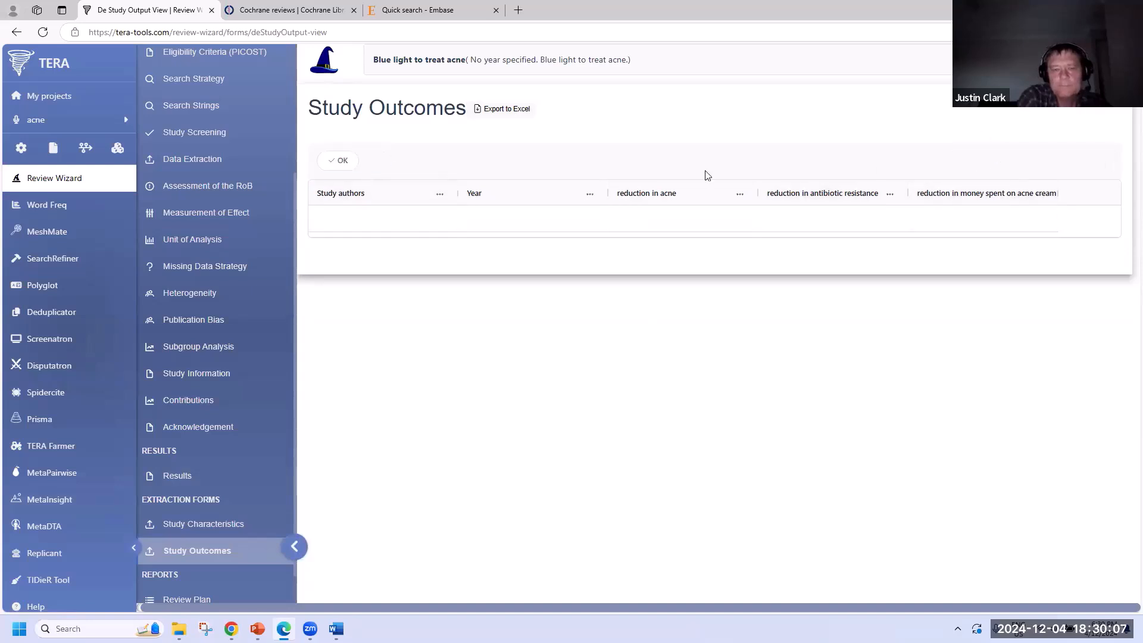
{"action": "mouse_move", "coordinate": [851, 222]}
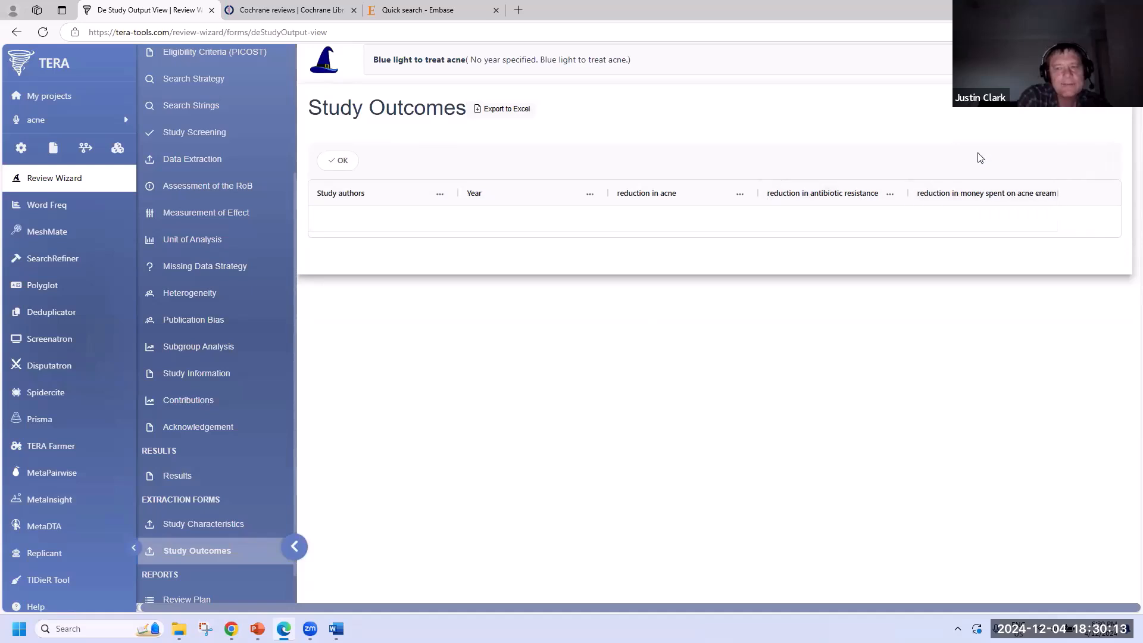
{"action": "scroll", "coordinate": [215, 417], "scroll_direction": "down", "scroll_amount": 1}
{"action": "scroll", "coordinate": [216, 417], "scroll_direction": "down", "scroll_amount": 1}
- Scroll the Review Plan tasks through to Manuscript published, then go to Methods Section
{"action": "left_click", "coordinate": [198, 562]}
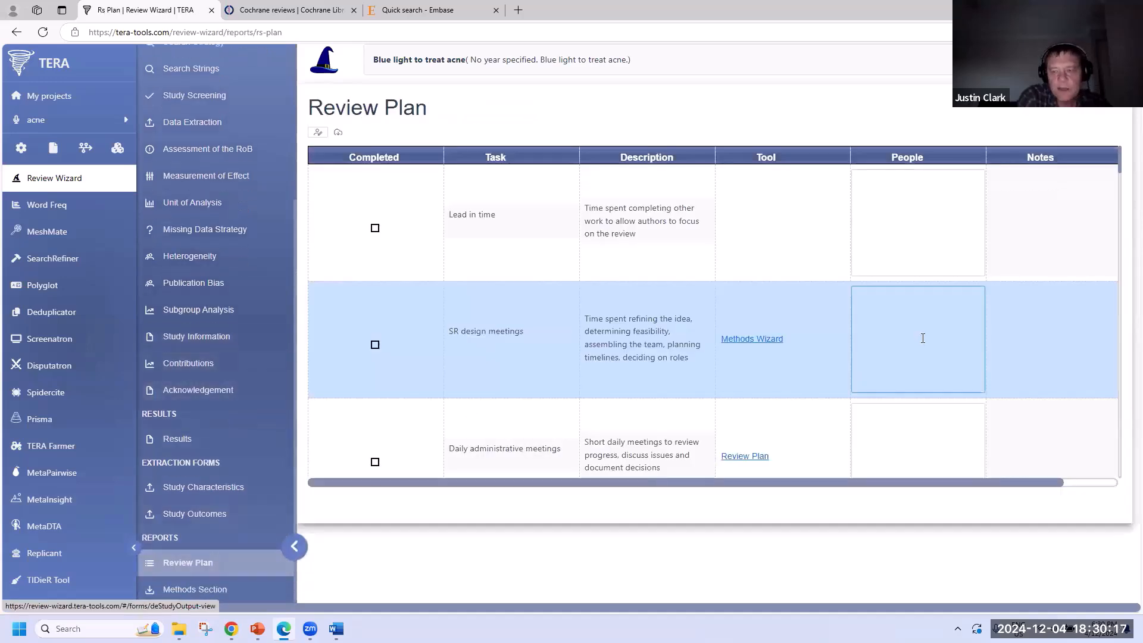
{"action": "scroll", "coordinate": [923, 338], "scroll_direction": "down", "scroll_amount": 10}
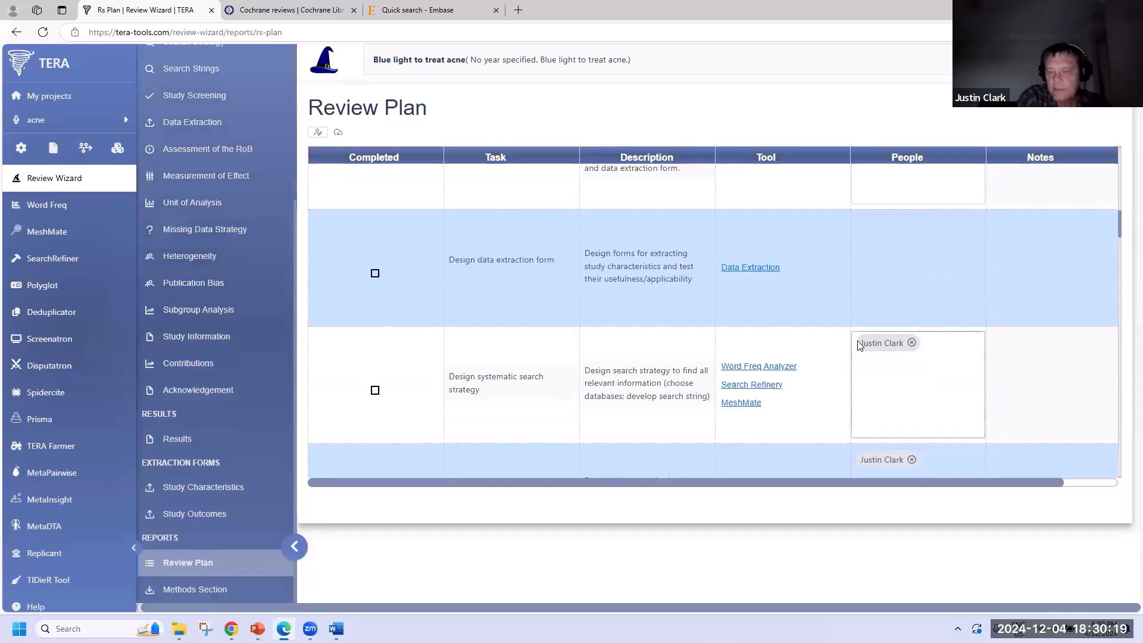
{"action": "scroll", "coordinate": [891, 346], "scroll_direction": "down", "scroll_amount": 8}
{"action": "scroll", "coordinate": [893, 350], "scroll_direction": "down", "scroll_amount": 10}
{"action": "scroll", "coordinate": [873, 313], "scroll_direction": "up", "scroll_amount": 1}
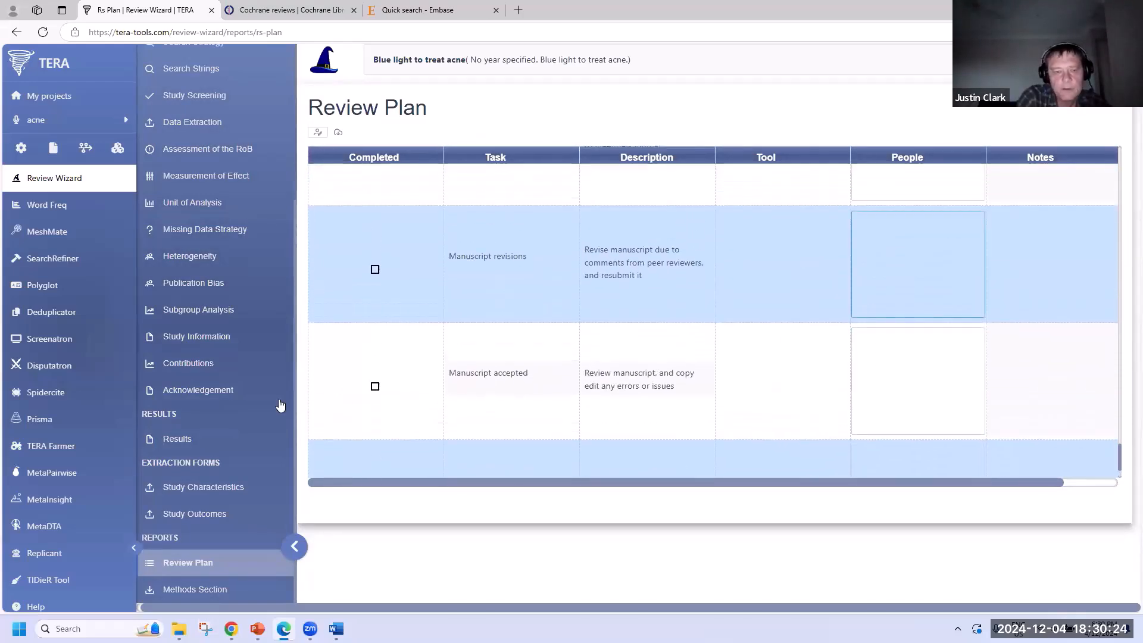
{"action": "left_click", "coordinate": [174, 593]}
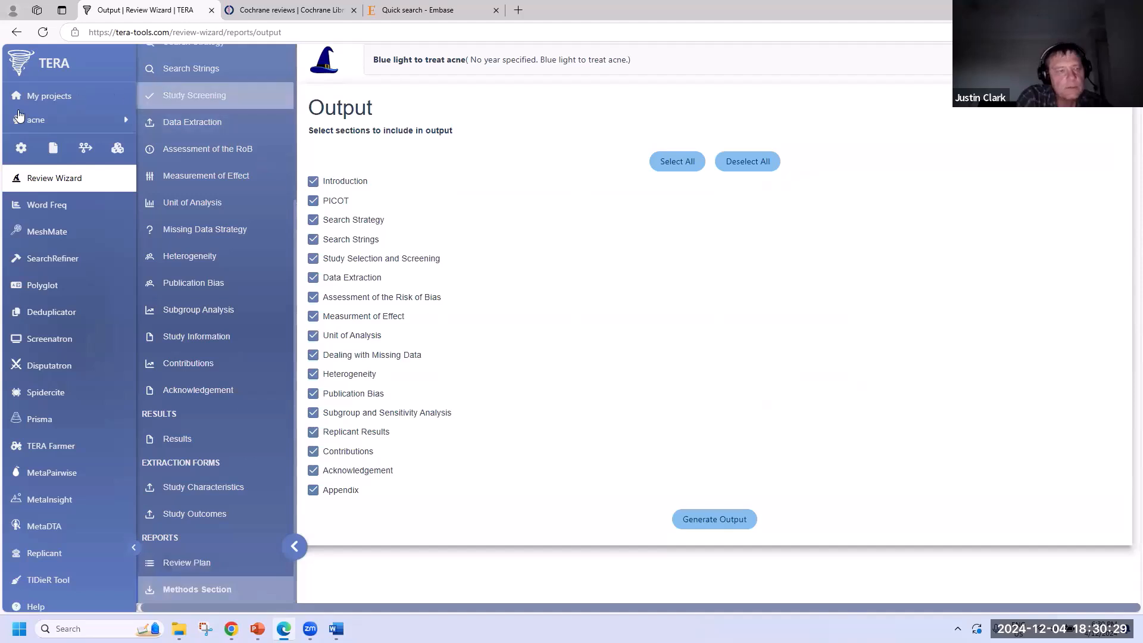
- Switch to the 'Phototherapy to treat acne vulgaris' project and open its Review Wizard
{"action": "left_click", "coordinate": [53, 120]}
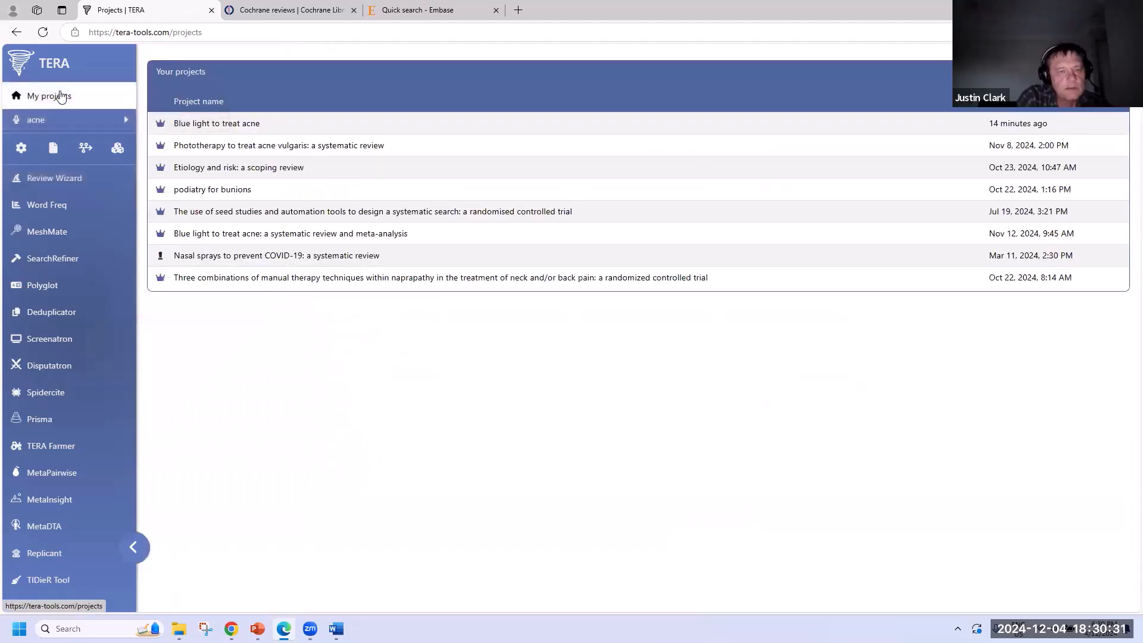
{"action": "left_click", "coordinate": [375, 147]}
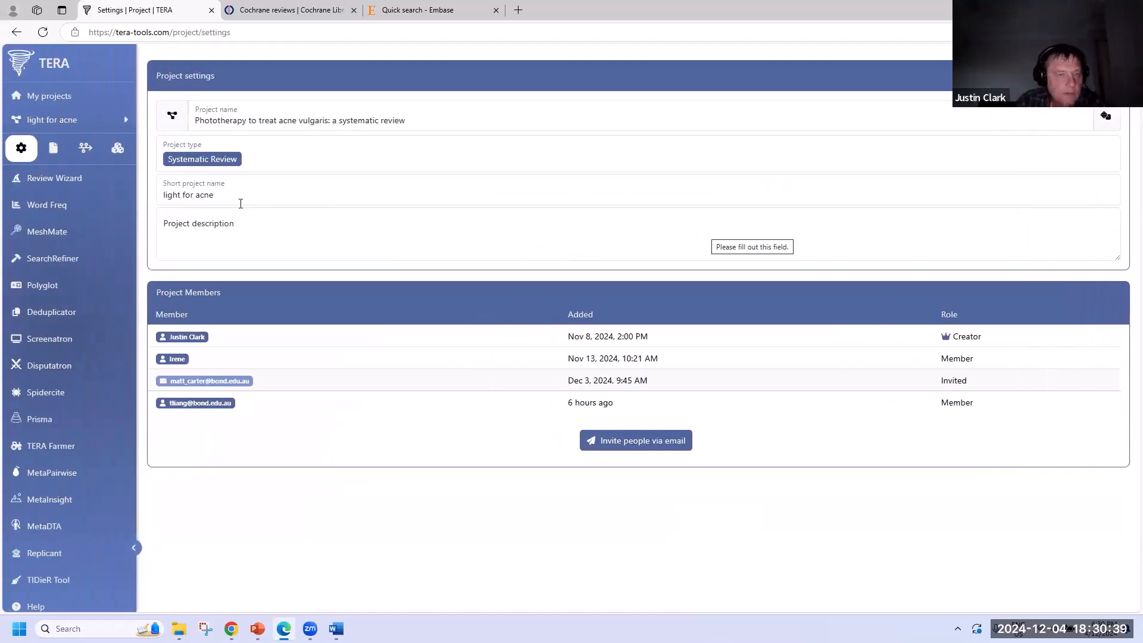
{"action": "left_click", "coordinate": [54, 178]}
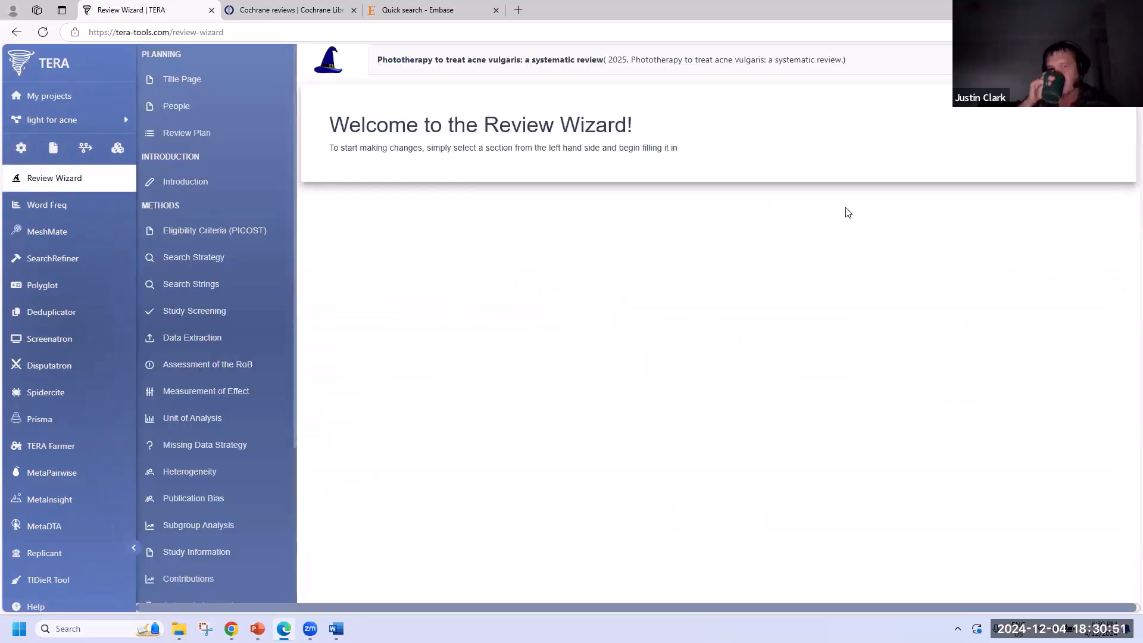
- Step through Title, Introduction, PICOST, Data Extraction, Risk of Bias and Contributions to Methods Section output
{"action": "left_click", "coordinate": [185, 79]}
{"action": "left_click", "coordinate": [199, 179]}
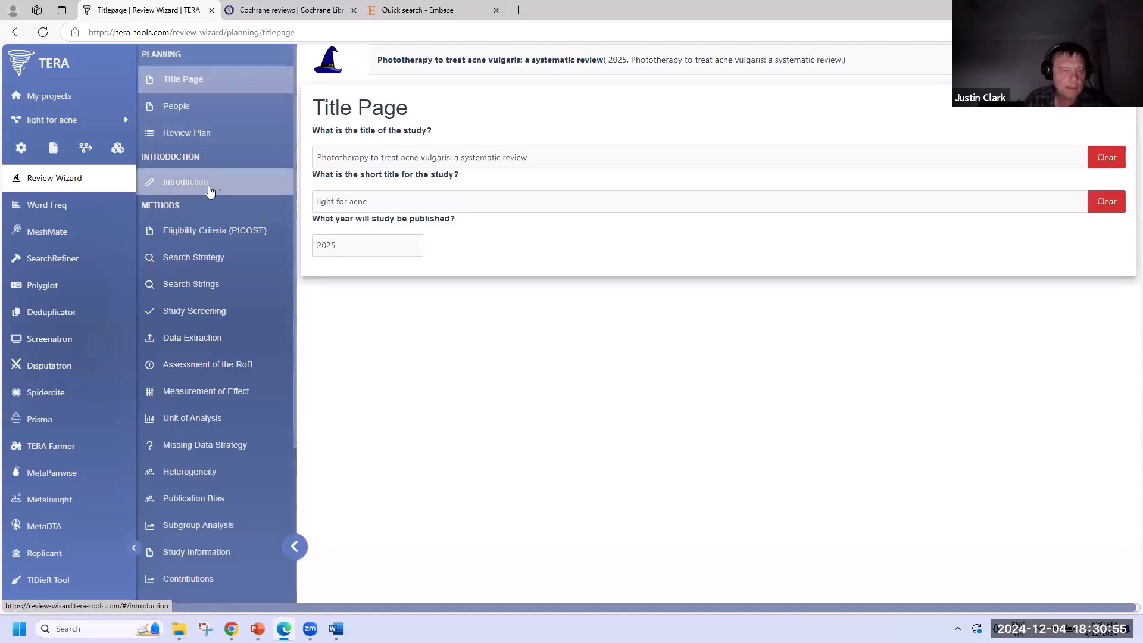
{"action": "left_click", "coordinate": [220, 231]}
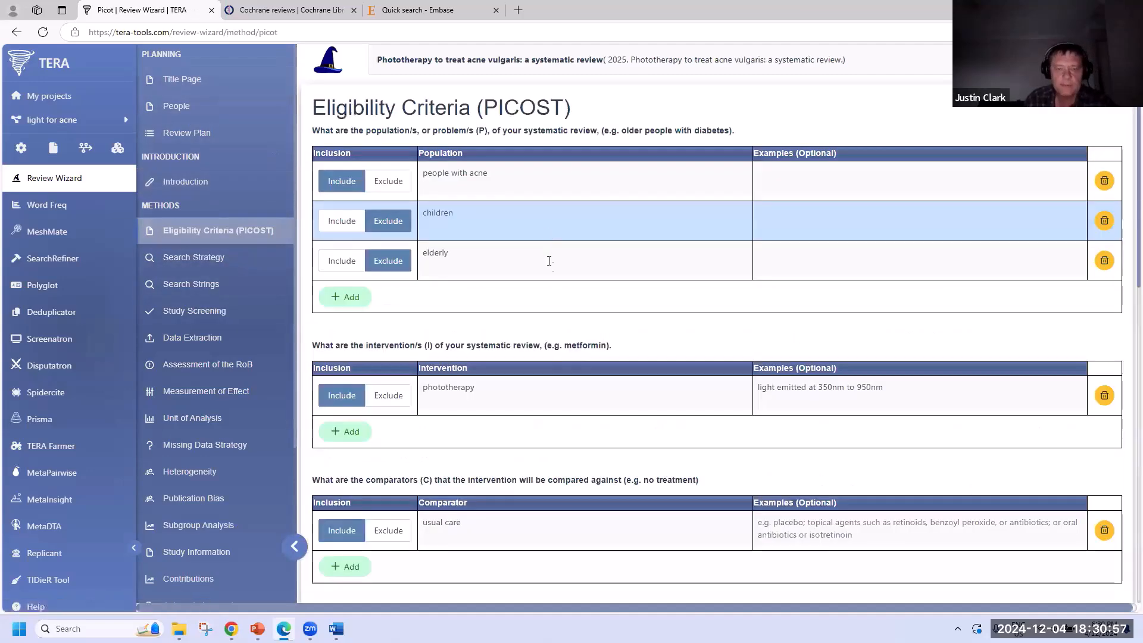
{"action": "scroll", "coordinate": [546, 257], "scroll_direction": "down", "scroll_amount": 7}
{"action": "left_click", "coordinate": [197, 340]}
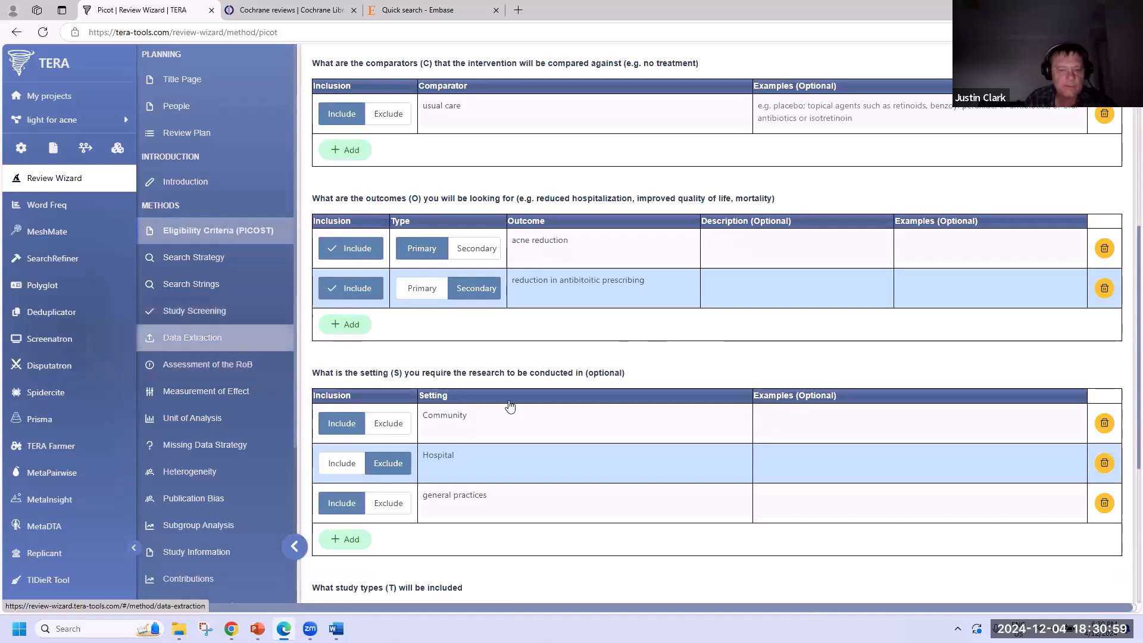
{"action": "scroll", "coordinate": [544, 574], "scroll_direction": "down", "scroll_amount": 5}
{"action": "left_click", "coordinate": [231, 366]}
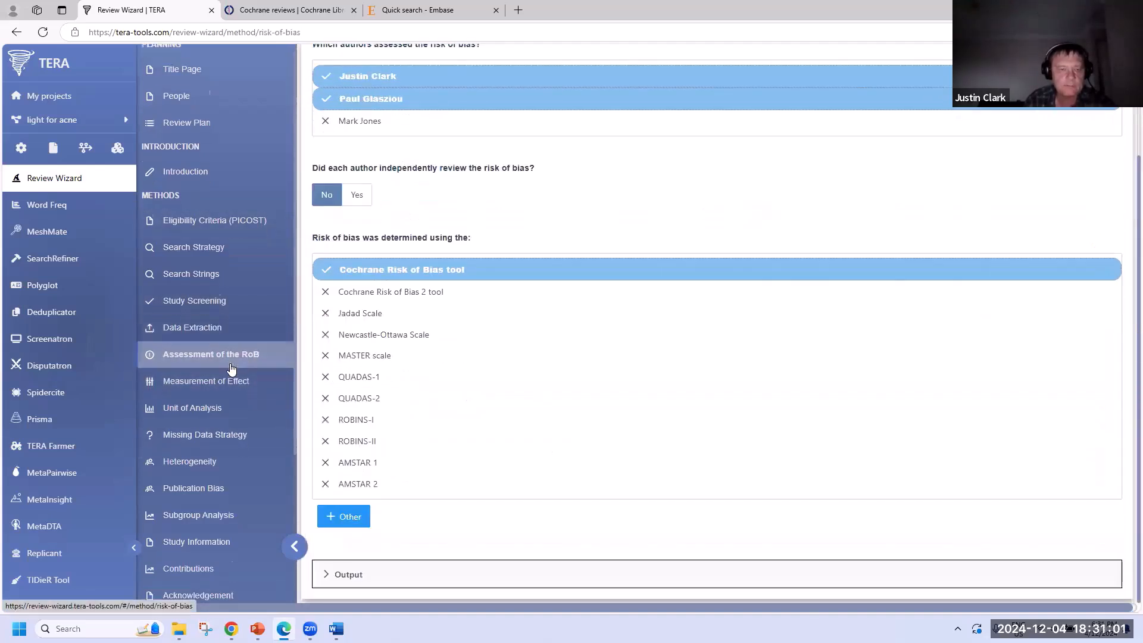
{"action": "scroll", "coordinate": [230, 371], "scroll_direction": "down", "scroll_amount": 3}
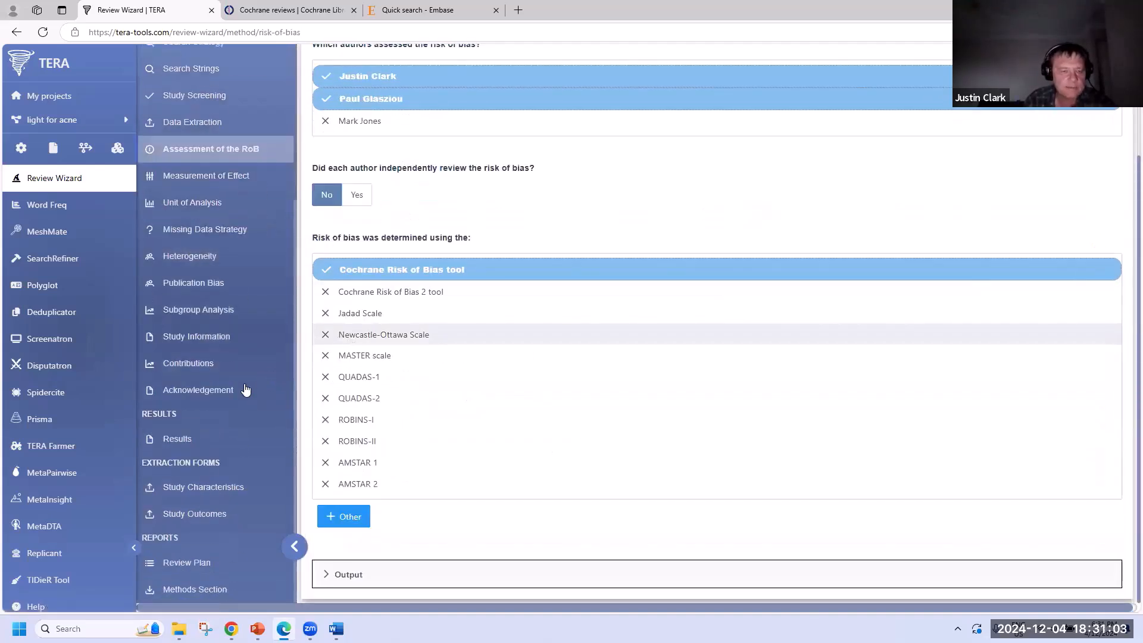
{"action": "left_click", "coordinate": [196, 365]}
{"action": "scroll", "coordinate": [217, 497], "scroll_direction": "down", "scroll_amount": 5}
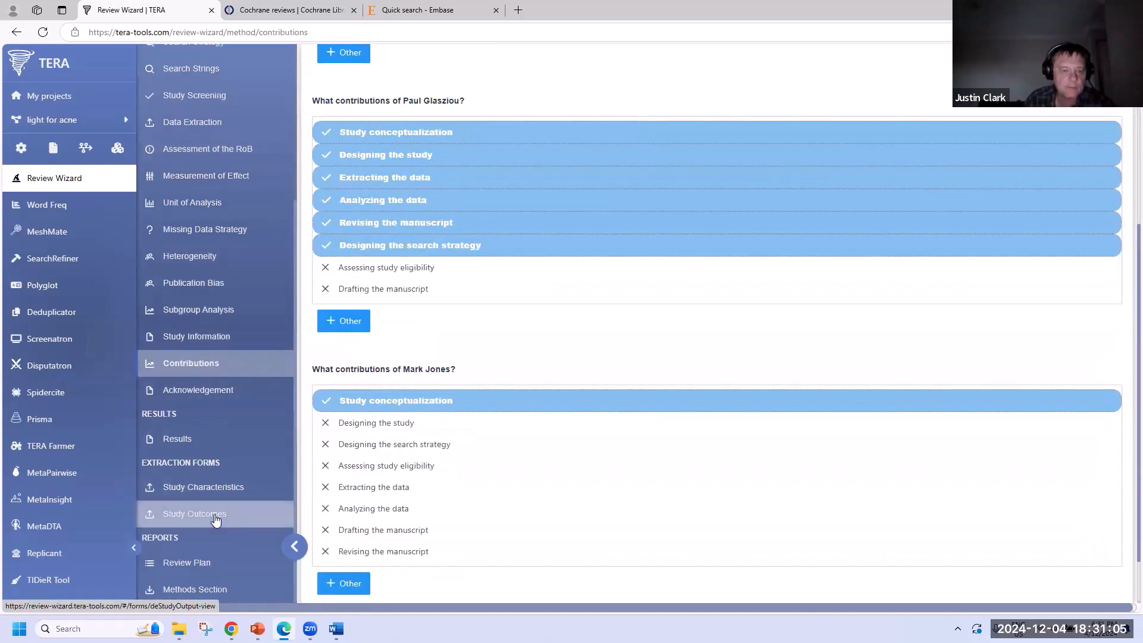
{"action": "left_click", "coordinate": [231, 589]}
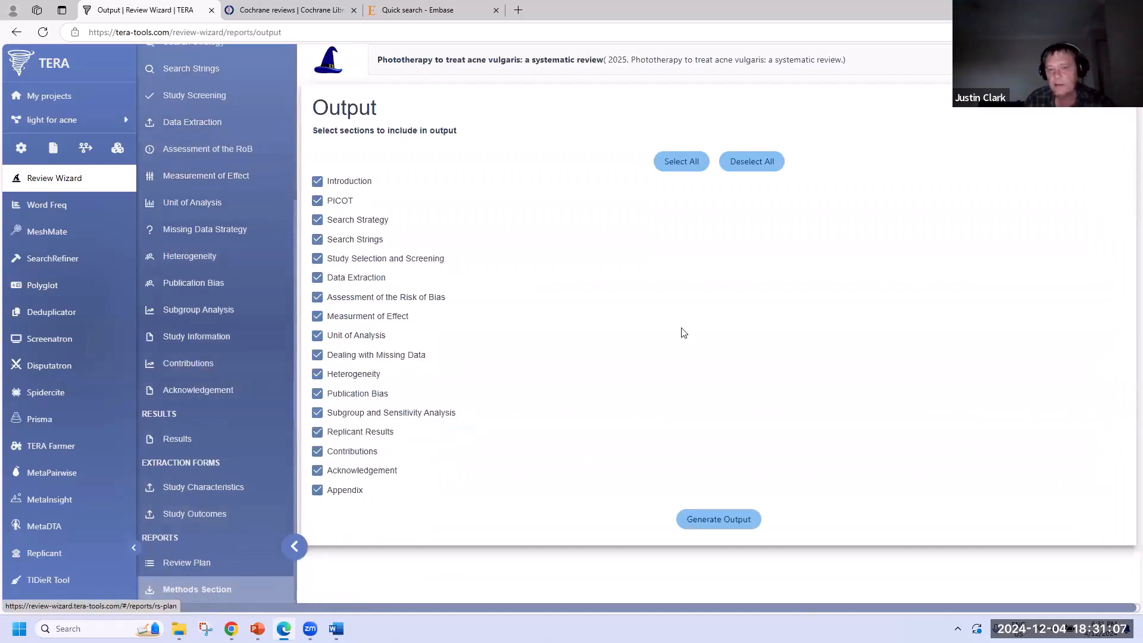
- Generate the Methods draft and scroll through its eligibility, search, meta-analysis and appendix text
{"action": "left_click", "coordinate": [721, 521]}
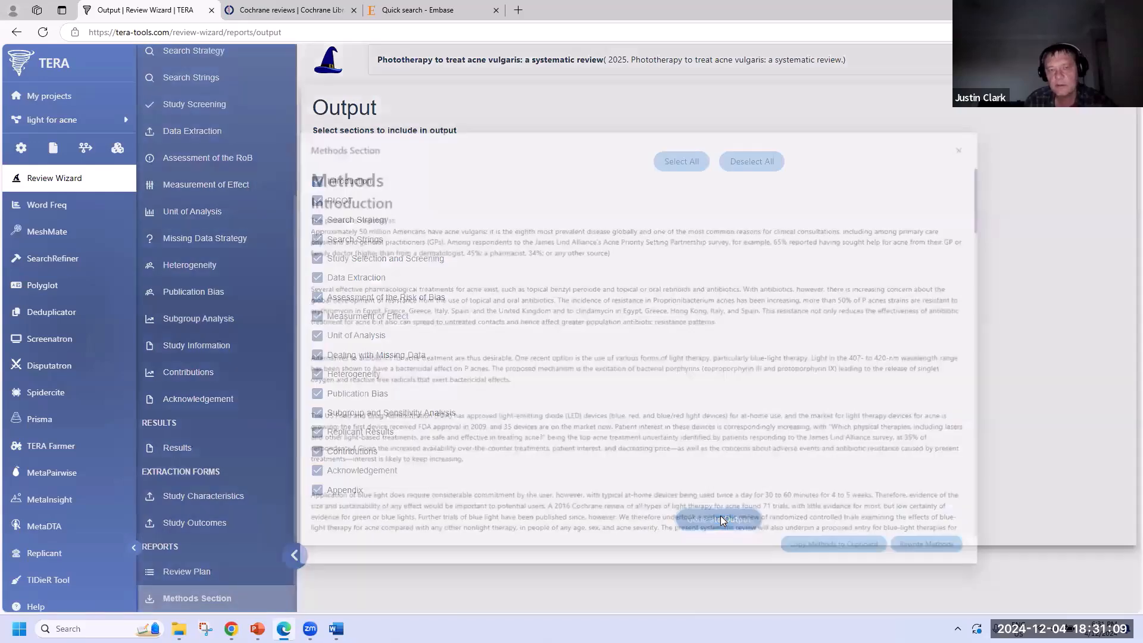
{"action": "scroll", "coordinate": [335, 227], "scroll_direction": "down", "scroll_amount": 4}
{"action": "scroll", "coordinate": [335, 227], "scroll_direction": "down", "scroll_amount": 3}
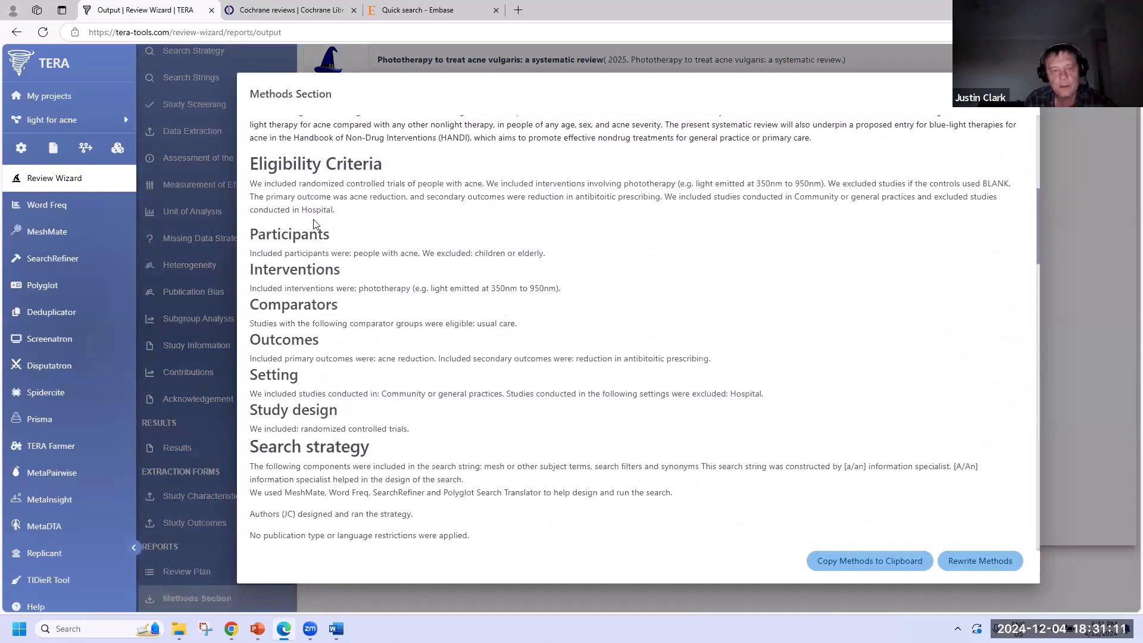
{"action": "scroll", "coordinate": [393, 296], "scroll_direction": "up", "scroll_amount": 8}
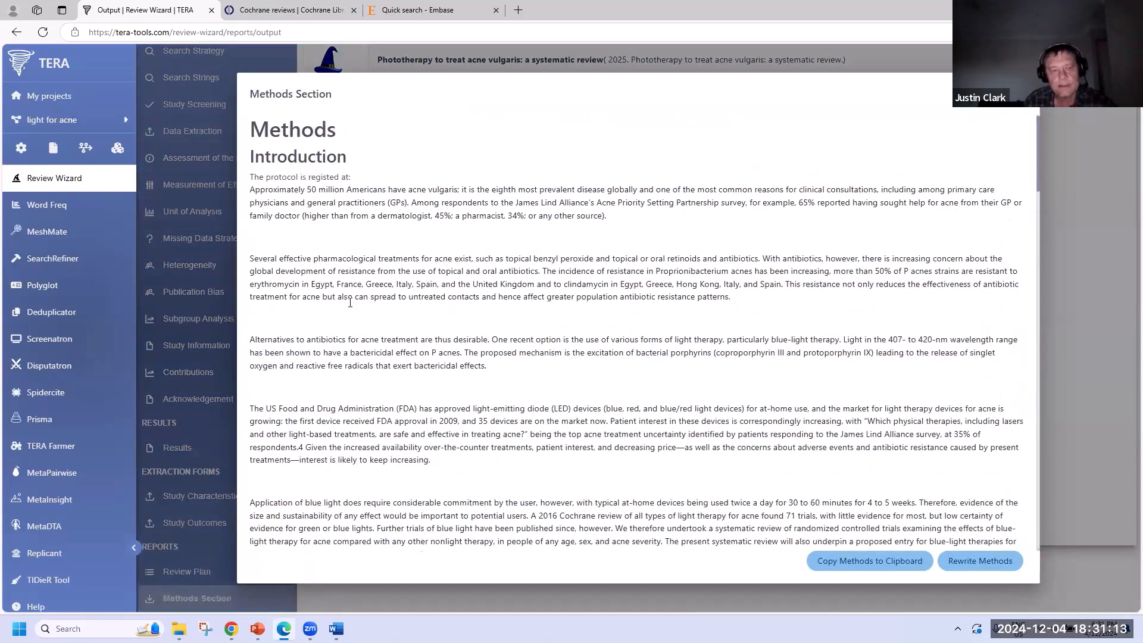
{"action": "scroll", "coordinate": [350, 305], "scroll_direction": "down", "scroll_amount": 5}
{"action": "scroll", "coordinate": [357, 175], "scroll_direction": "up", "scroll_amount": 5}
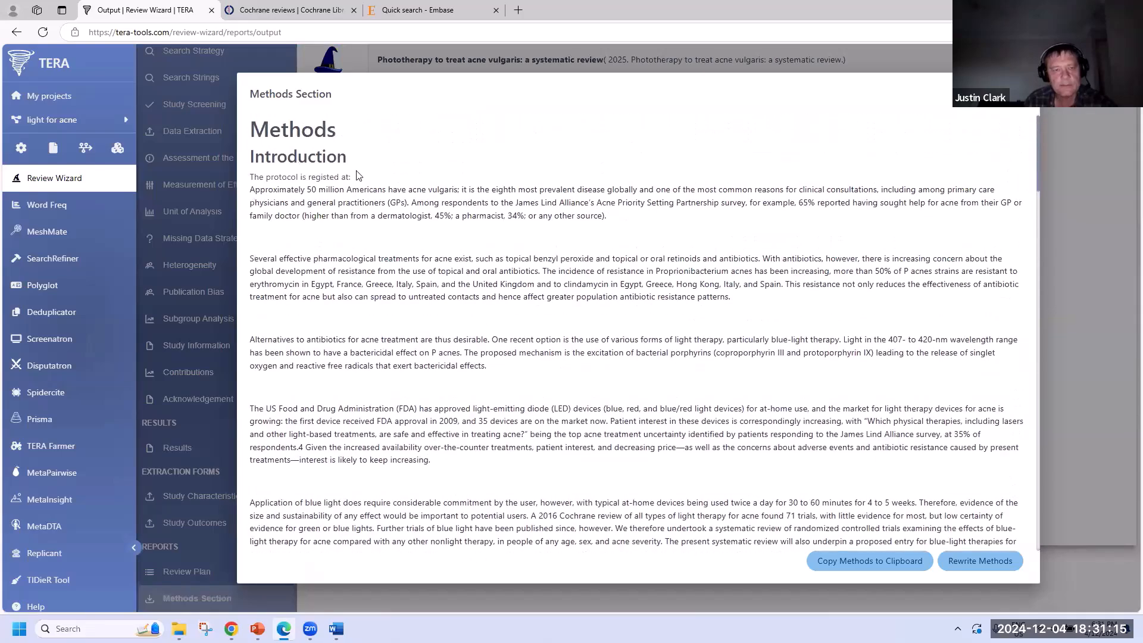
{"action": "scroll", "coordinate": [384, 269], "scroll_direction": "down", "scroll_amount": 10}
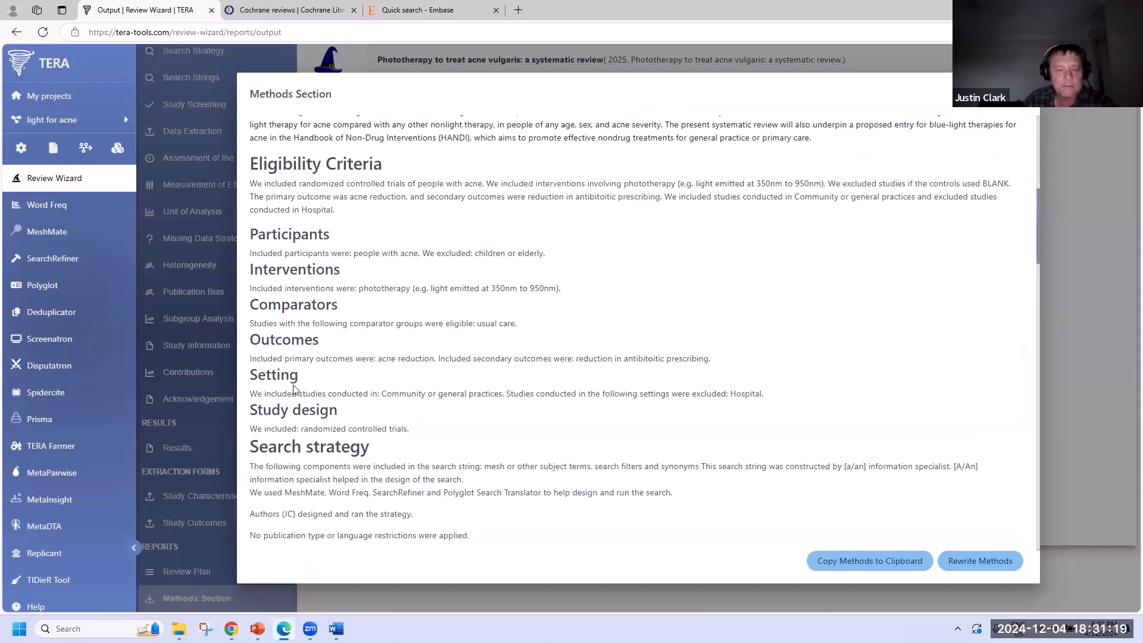
{"action": "scroll", "coordinate": [476, 363], "scroll_direction": "down", "scroll_amount": 3}
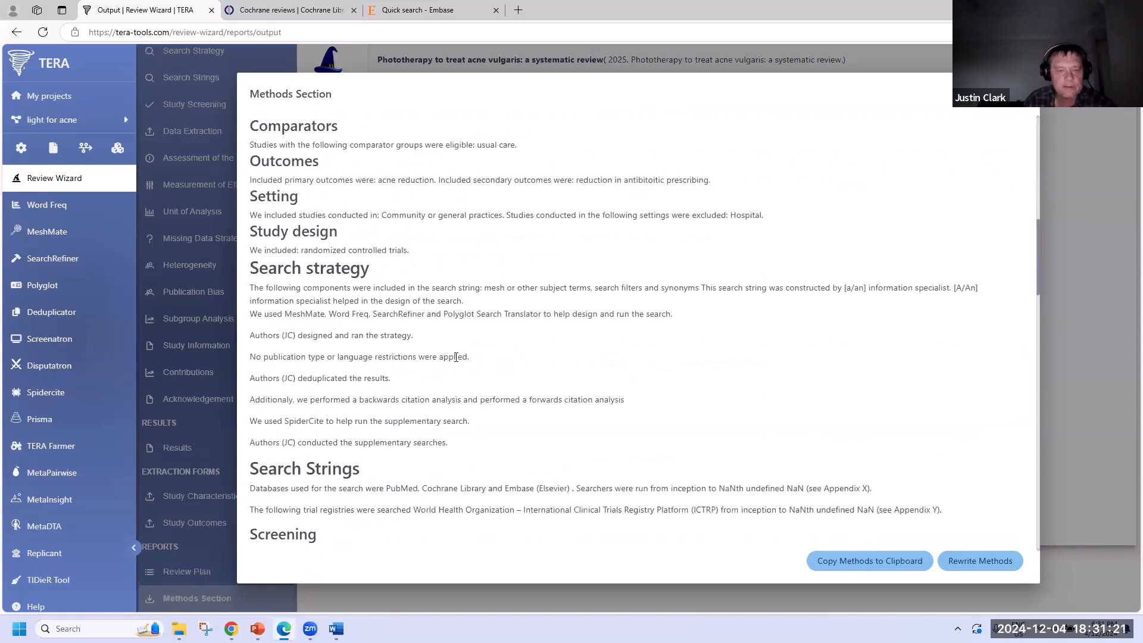
{"action": "scroll", "coordinate": [456, 357], "scroll_direction": "down", "scroll_amount": 4}
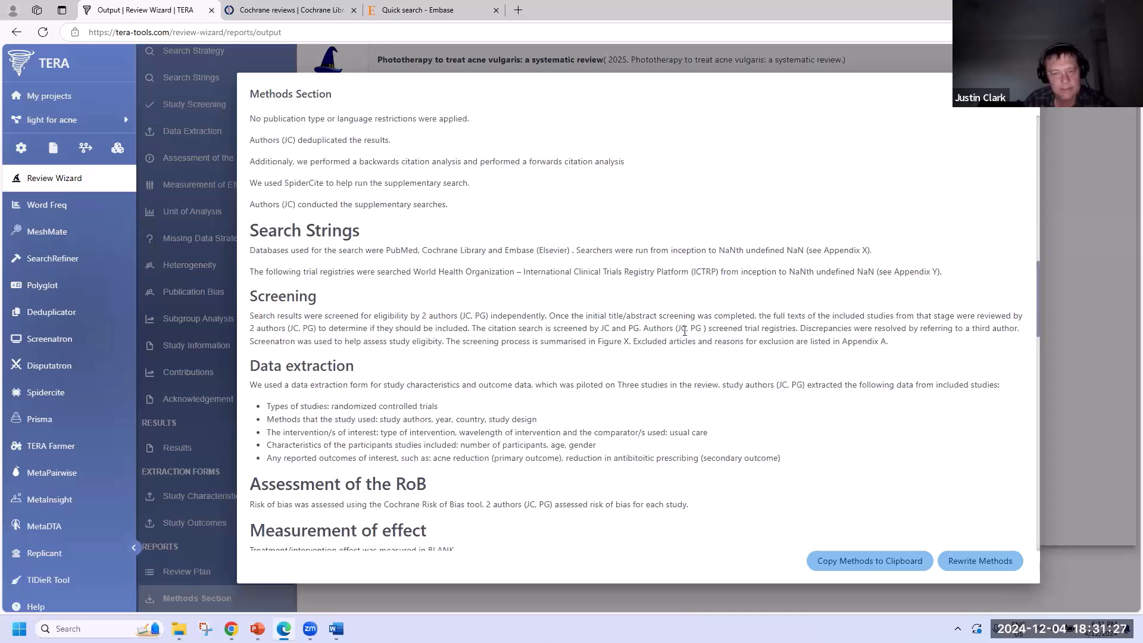
{"action": "scroll", "coordinate": [669, 415], "scroll_direction": "down", "scroll_amount": 3}
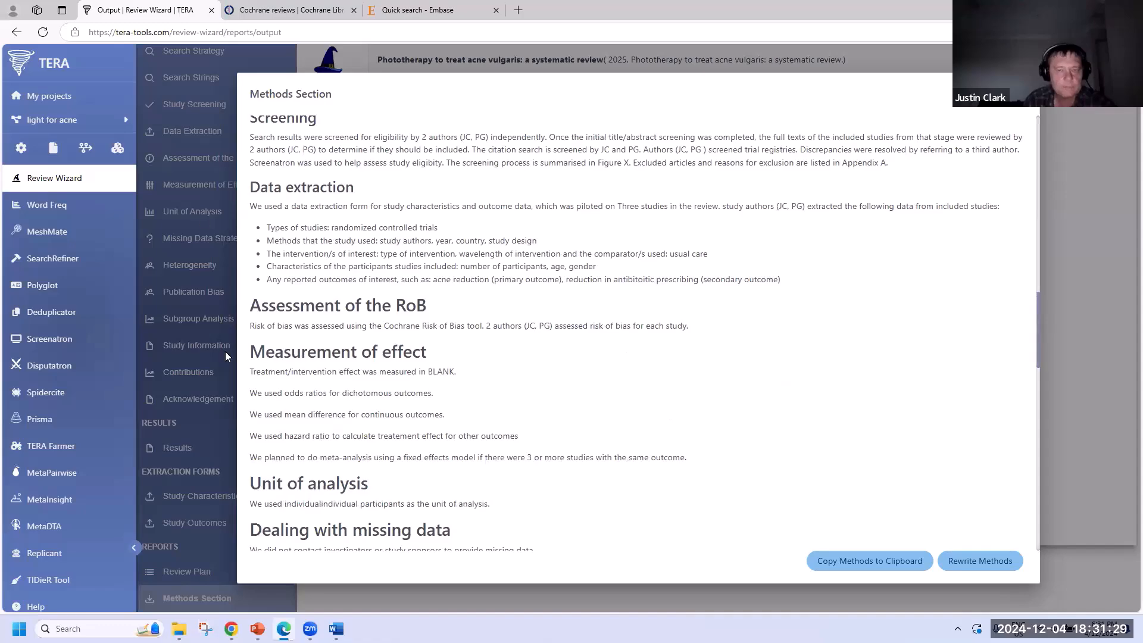
{"action": "scroll", "coordinate": [459, 383], "scroll_direction": "down", "scroll_amount": 17}
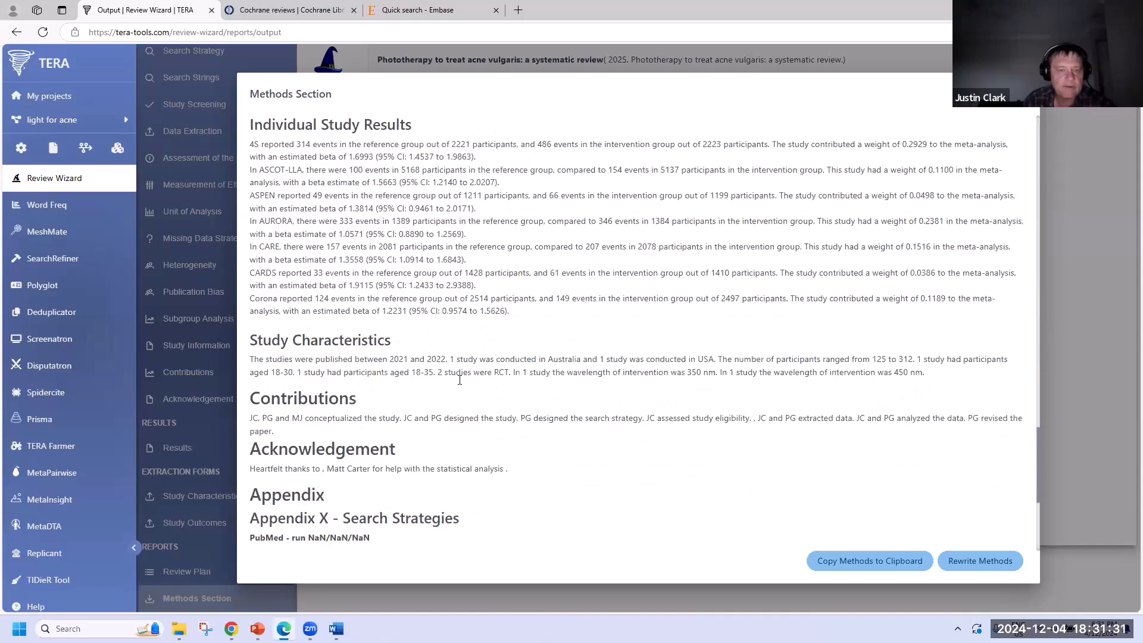
{"action": "scroll", "coordinate": [460, 381], "scroll_direction": "up", "scroll_amount": 5}
{"action": "scroll", "coordinate": [461, 381], "scroll_direction": "up", "scroll_amount": 5}
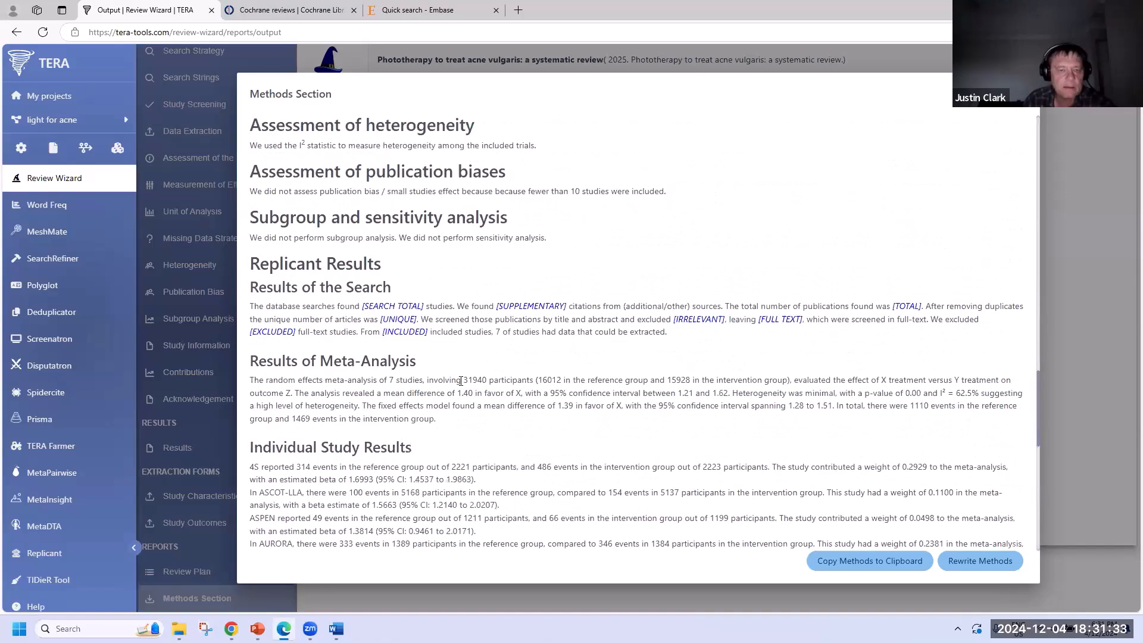
{"action": "scroll", "coordinate": [465, 403], "scroll_direction": "up", "scroll_amount": 2}
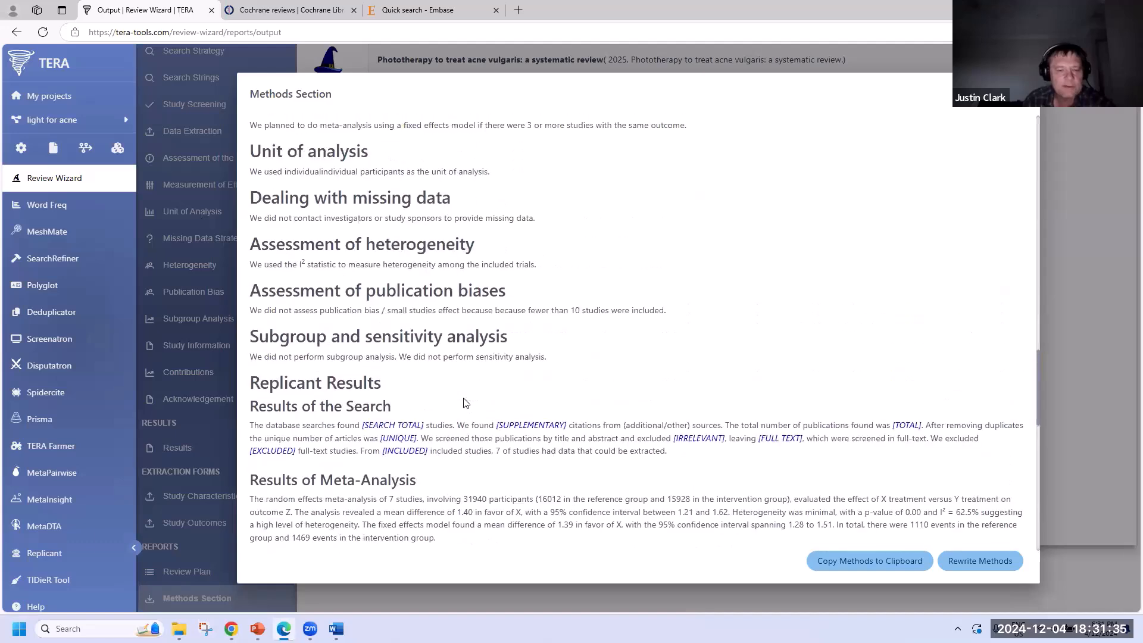
{"action": "scroll", "coordinate": [465, 402], "scroll_direction": "up", "scroll_amount": 4}
{"action": "scroll", "coordinate": [476, 404], "scroll_direction": "up", "scroll_amount": 6}
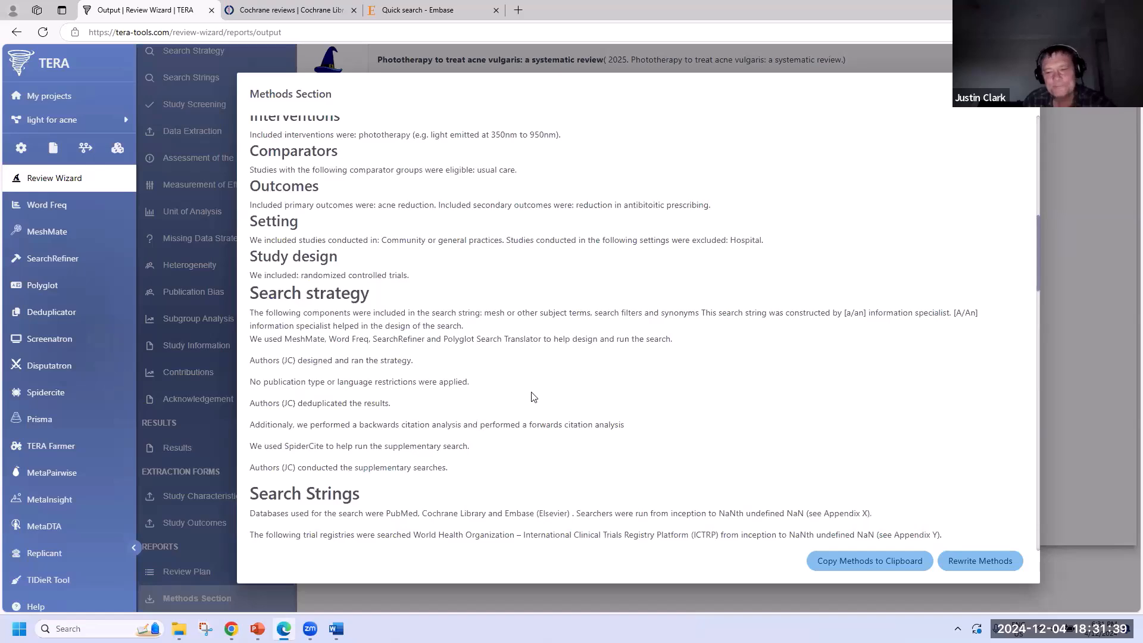
- Use Rewrite Methods six times to get a fresh wording of the text
{"action": "left_click", "coordinate": [984, 571]}
{"action": "left_click", "coordinate": [874, 564]}
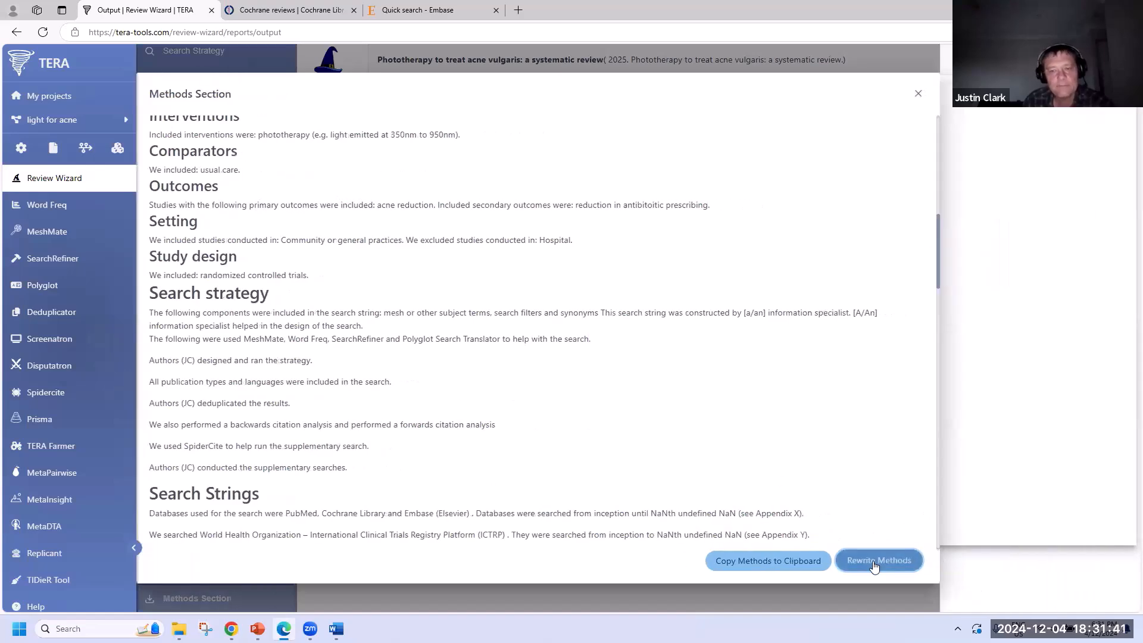
{"action": "left_click", "coordinate": [874, 566]}
{"action": "left_click", "coordinate": [874, 565]}
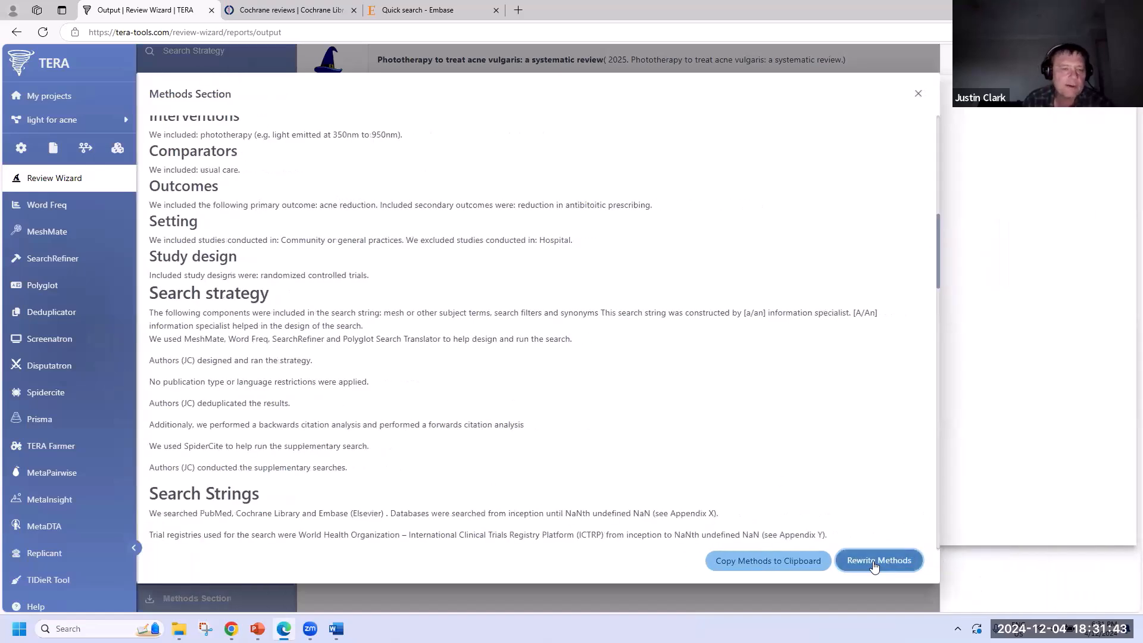
{"action": "left_click", "coordinate": [874, 565]}
{"action": "scroll", "coordinate": [592, 415], "scroll_direction": "up", "scroll_amount": 10}
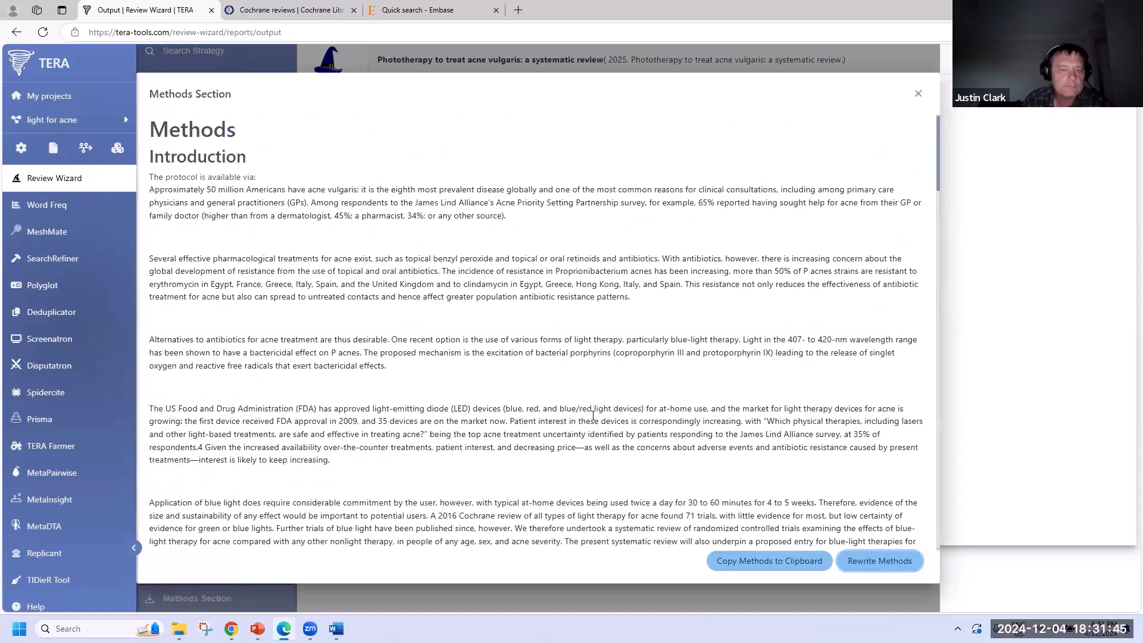
{"action": "scroll", "coordinate": [596, 418], "scroll_direction": "down", "scroll_amount": 6}
{"action": "left_click", "coordinate": [874, 562]}
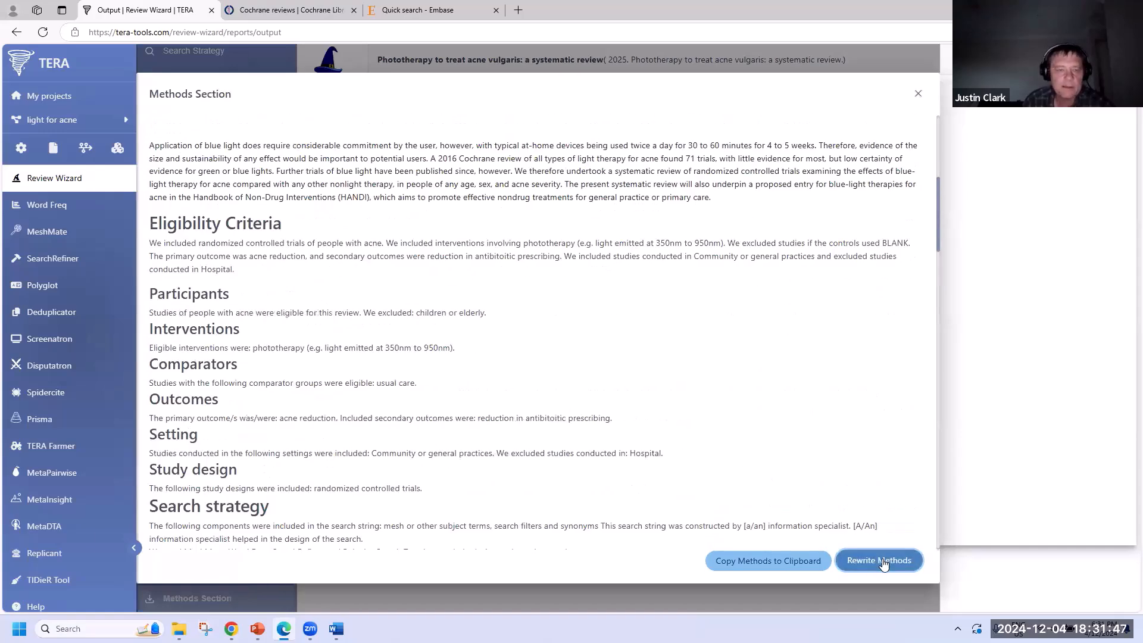
- Select the Methods heading and Introduction paragraphs, then scroll to the appendix search strategies
{"action": "scroll", "coordinate": [507, 426], "scroll_direction": "up", "scroll_amount": 3}
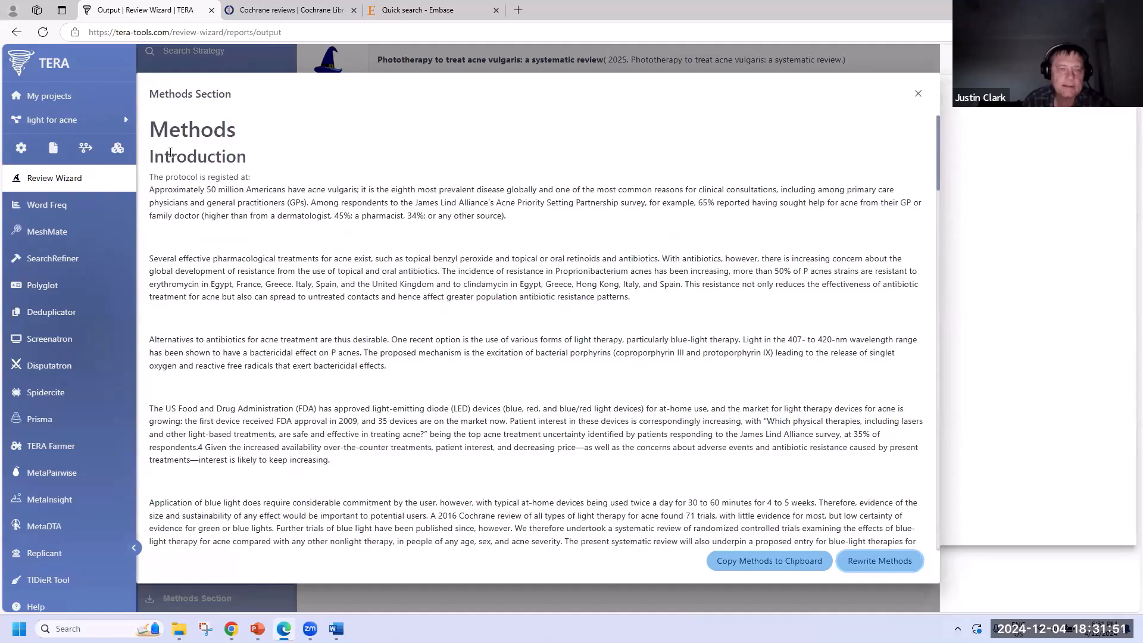
{"action": "left_click_drag", "start_coordinate": [151, 128], "coordinate": [388, 259]}
{"action": "left_click_drag", "start_coordinate": [432, 315], "coordinate": [432, 314]}
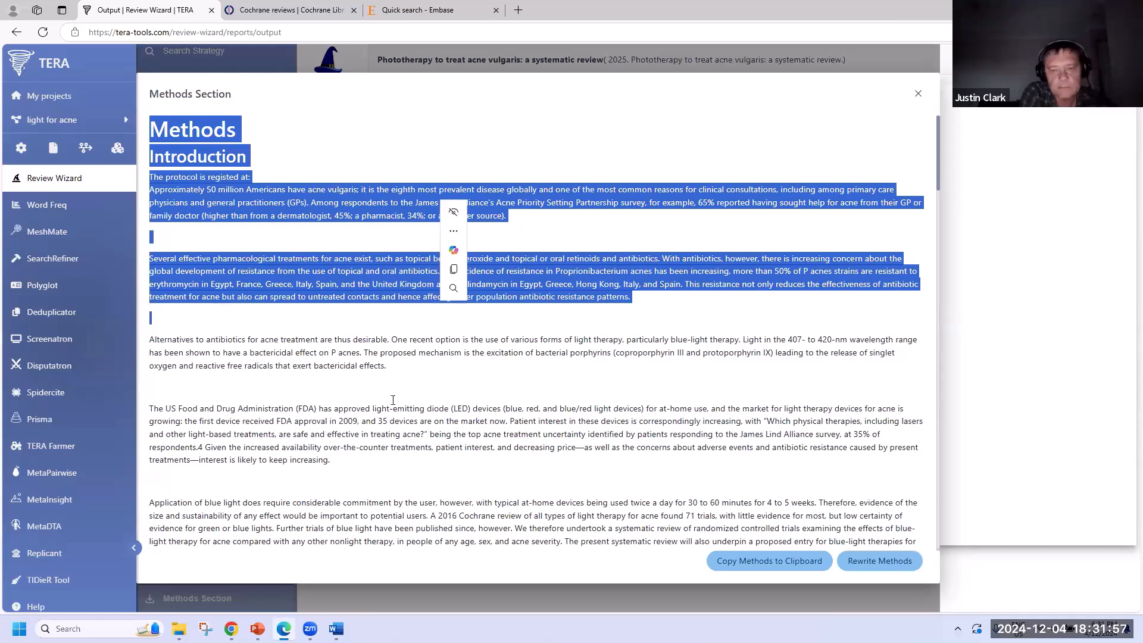
{"action": "scroll", "coordinate": [411, 357], "scroll_direction": "down", "scroll_amount": 20}
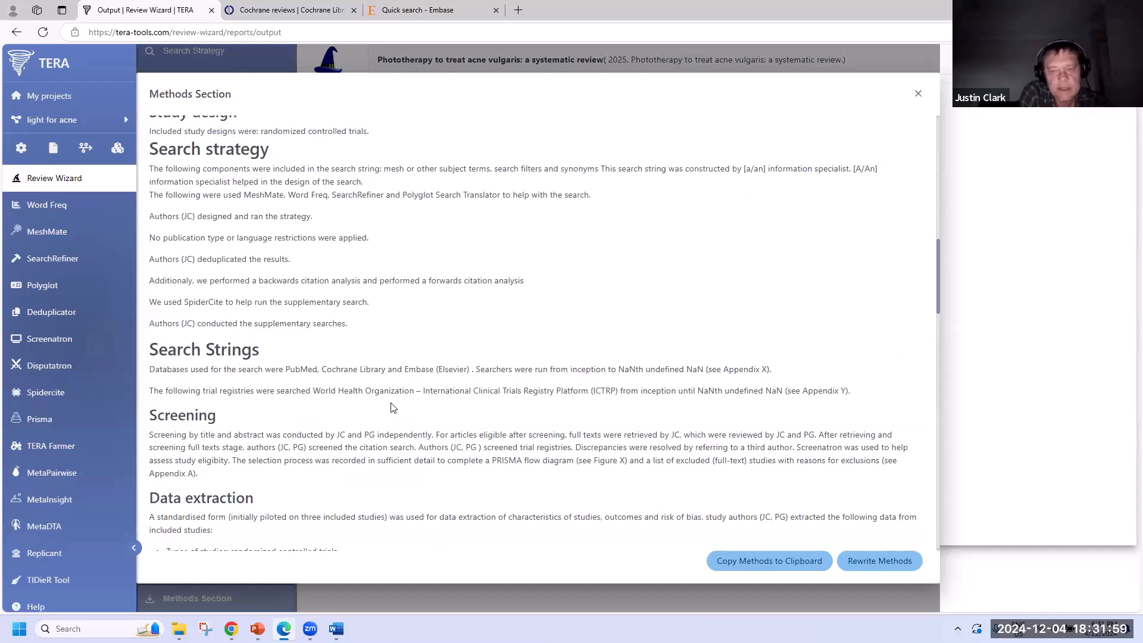
{"action": "scroll", "coordinate": [393, 408], "scroll_direction": "up", "scroll_amount": 10}
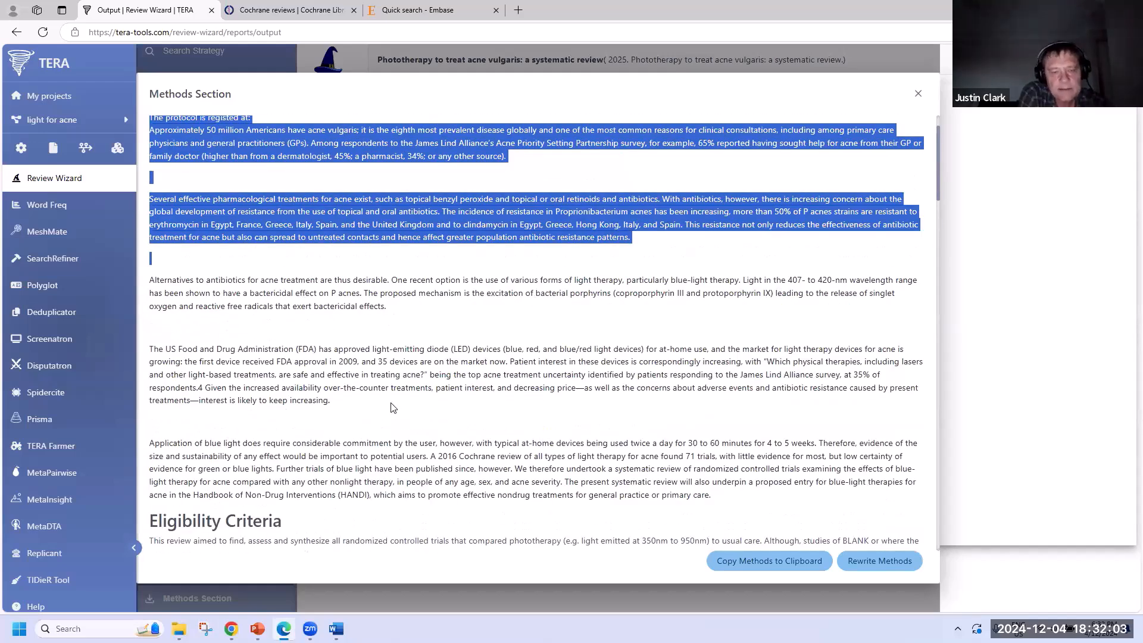
{"action": "scroll", "coordinate": [393, 408], "scroll_direction": "down", "scroll_amount": 20}
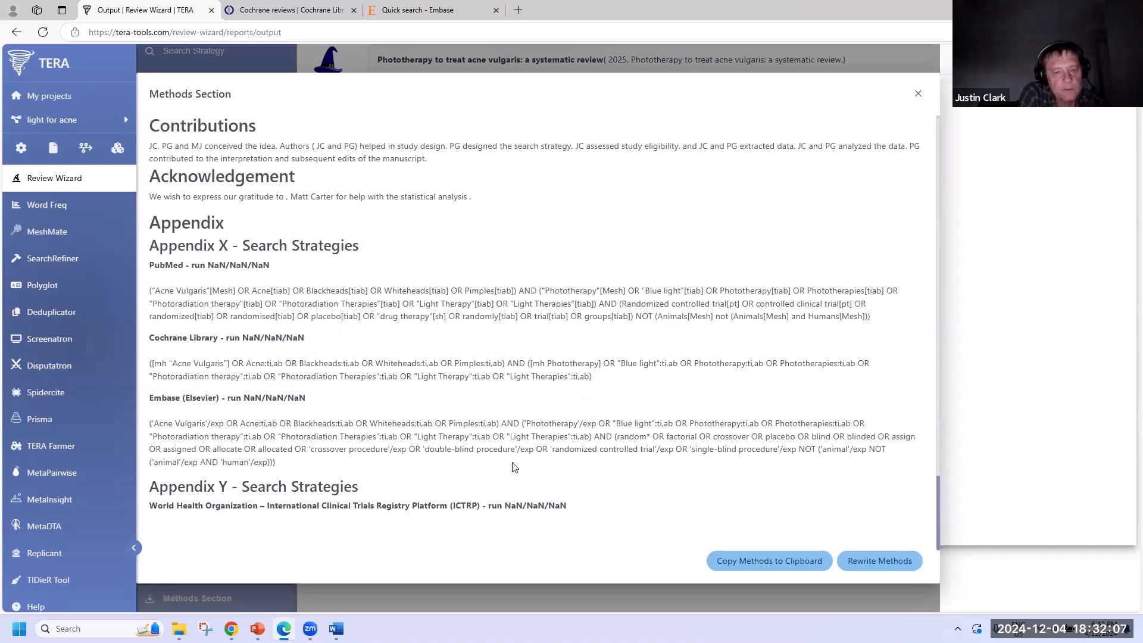
- Close the Methods dialog and open Word Freq to rank terms like acne, treatment, light
{"action": "left_click", "coordinate": [917, 94]}
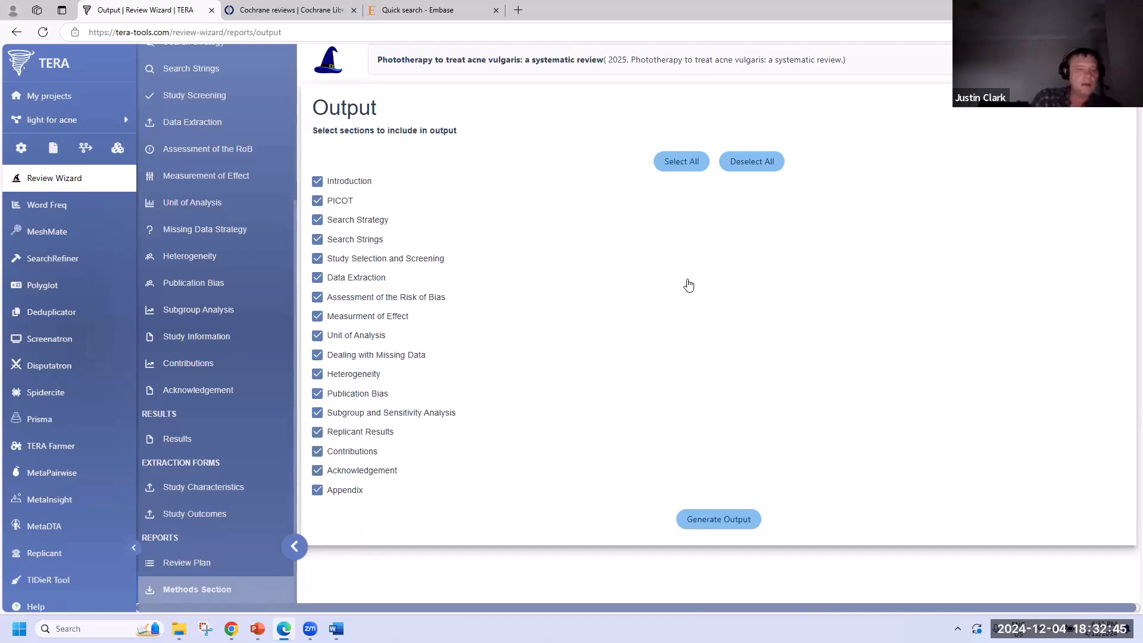
{"action": "left_click", "coordinate": [39, 203]}
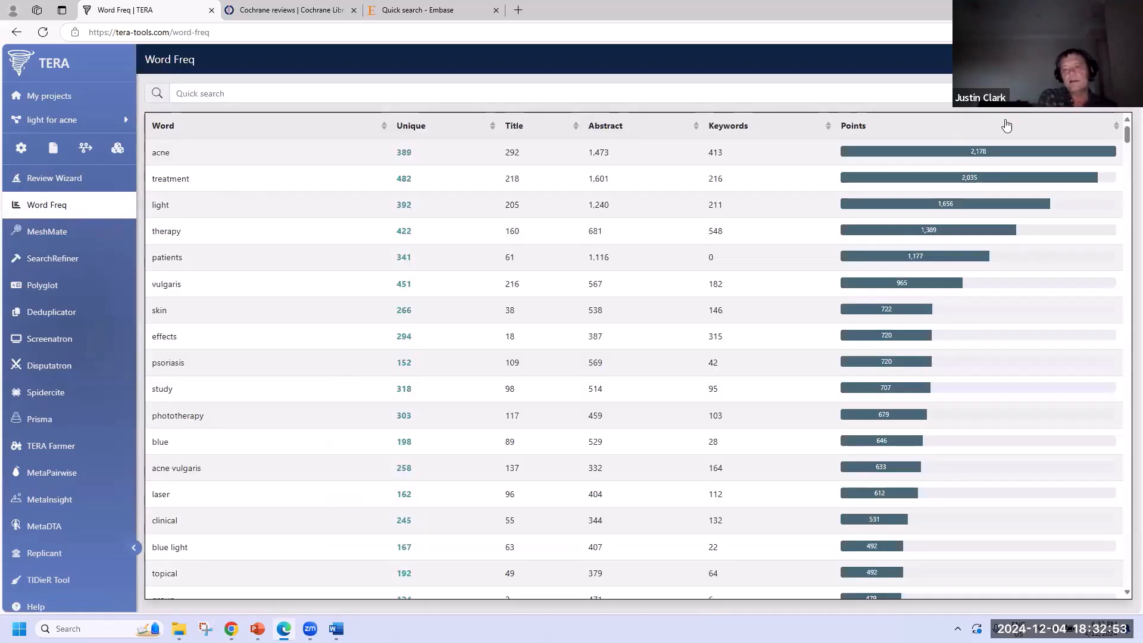
- Copy the word frequency table to the clipboard, reset Word Freq, and bring up the blue light folder
{"action": "left_click", "coordinate": [1120, 93]}
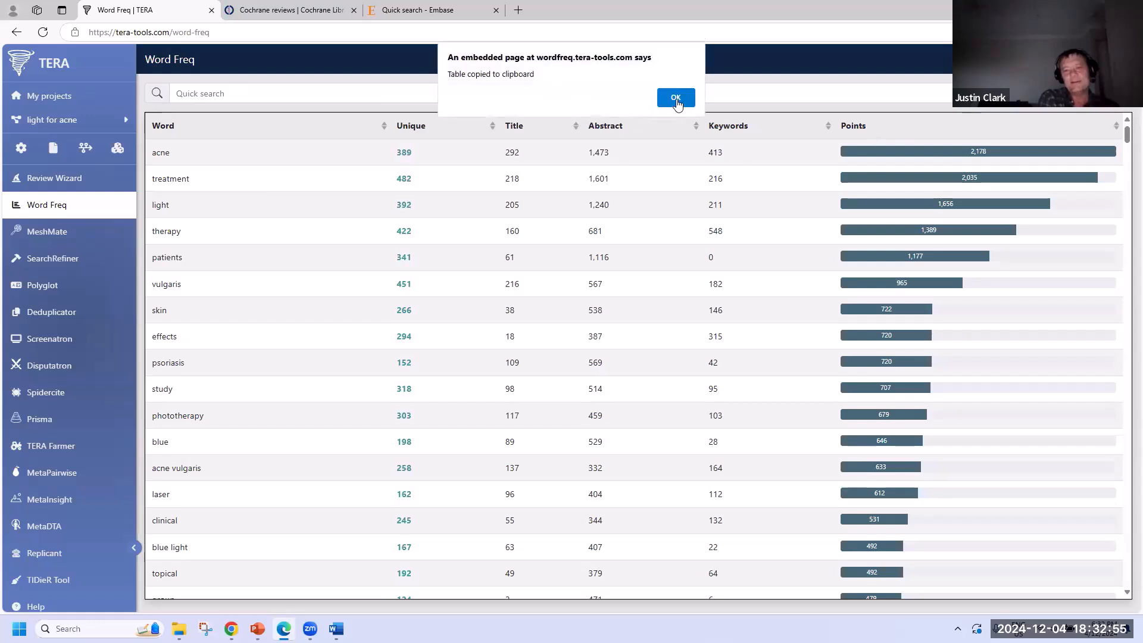
{"action": "key", "text": "Return"}
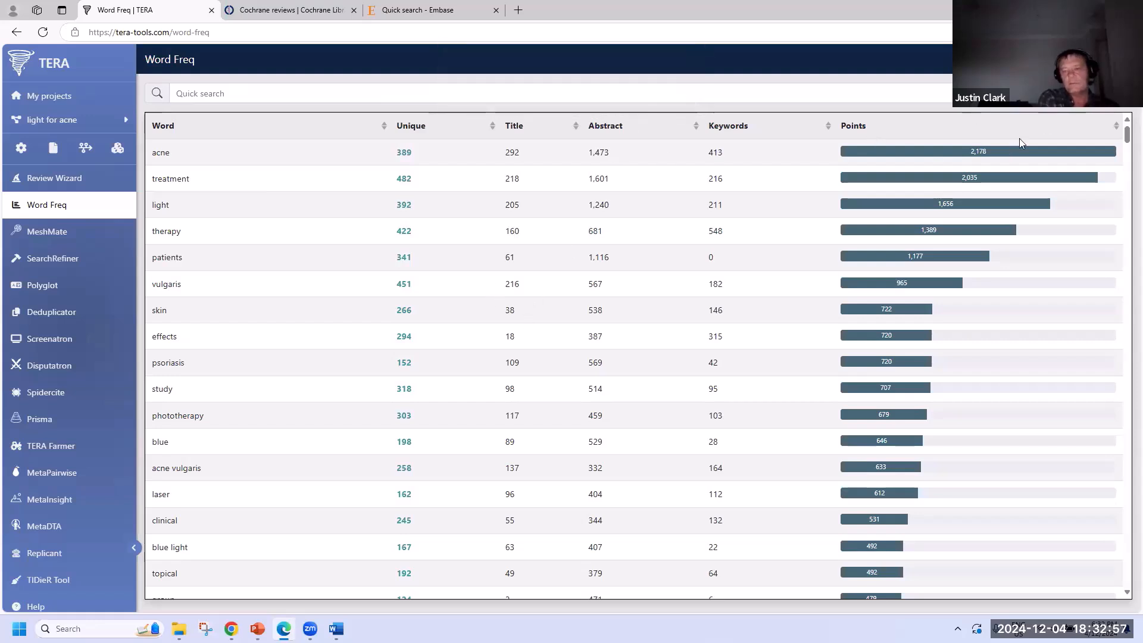
{"action": "left_click", "coordinate": [1097, 94]}
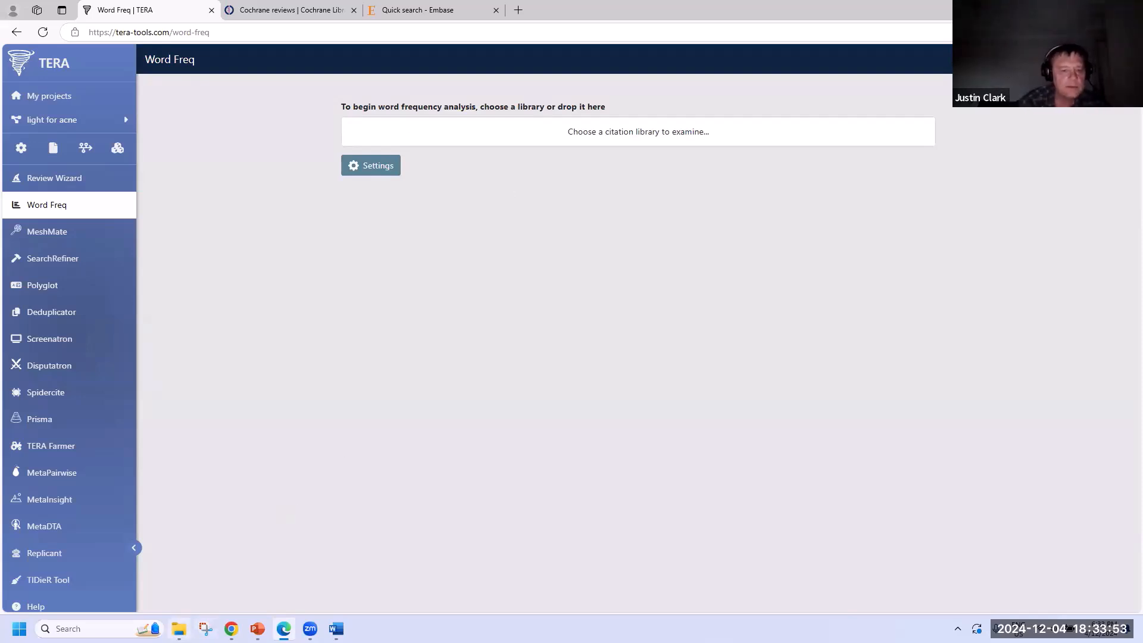
{"action": "left_click", "coordinate": [179, 628]}
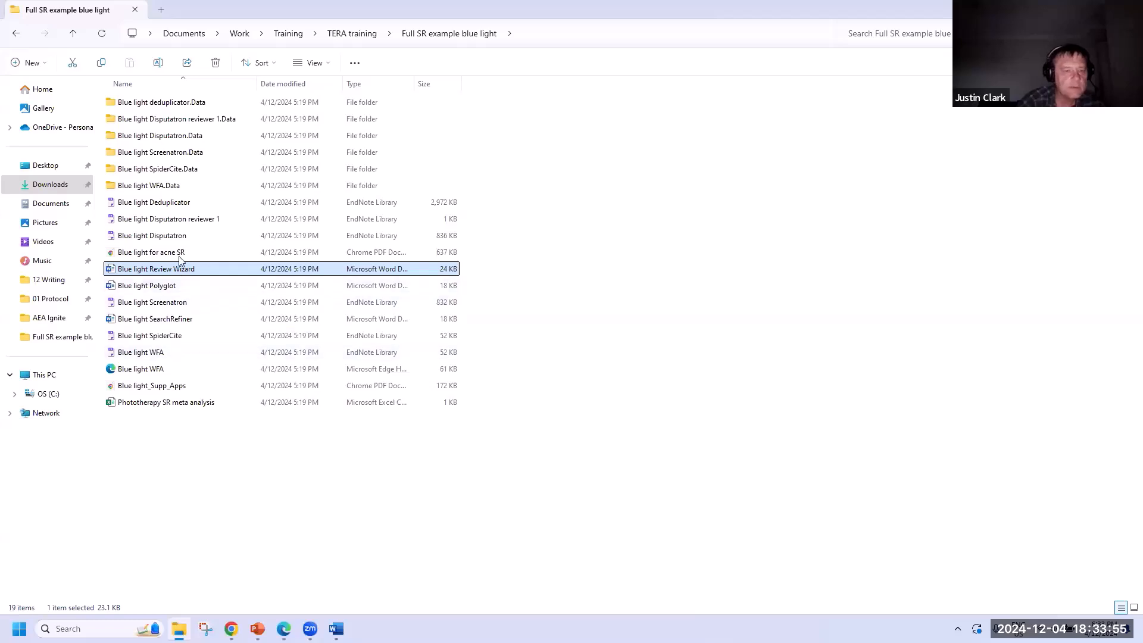
- Open the Blue light WFA EndNote library in EndNote from the blue light folder
{"action": "left_click", "coordinate": [369, 353]}
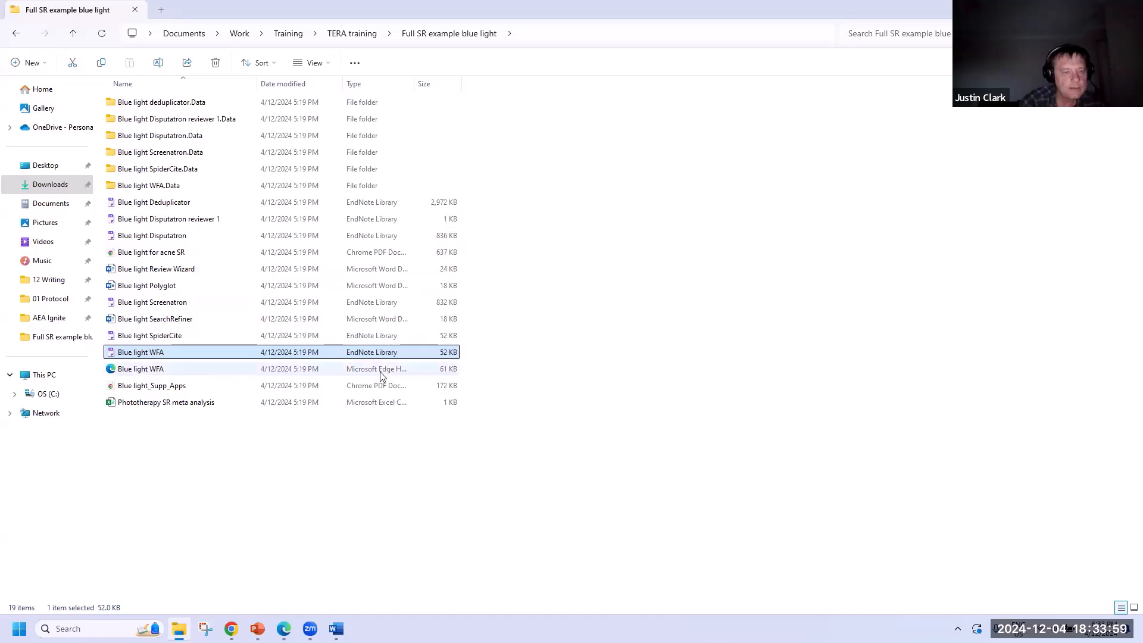
{"action": "double_click", "coordinate": [385, 353]}
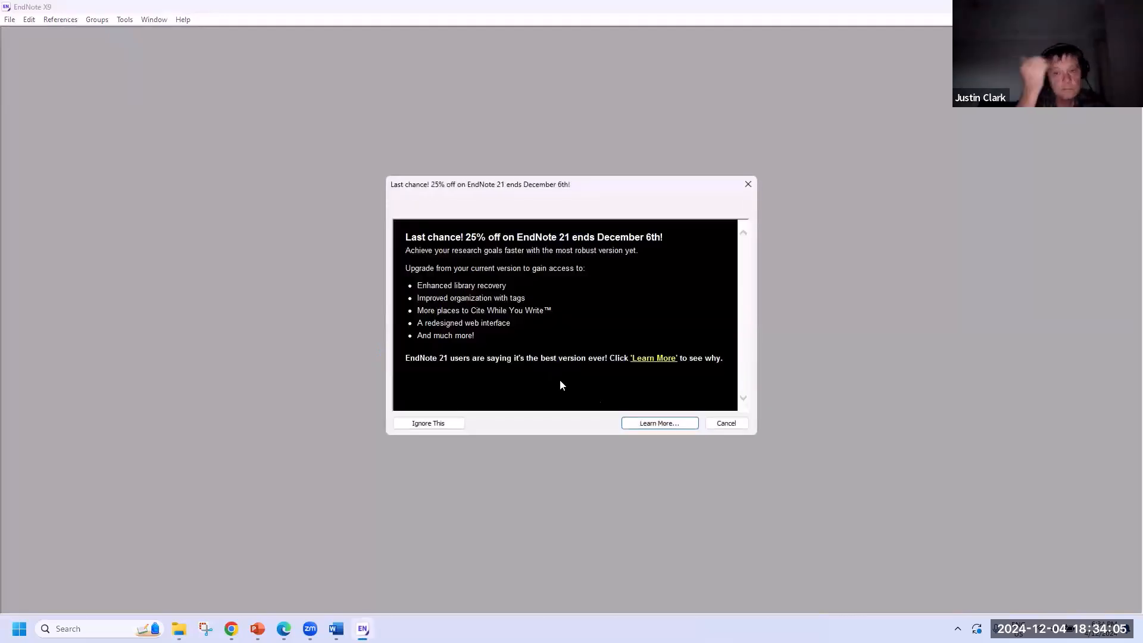
- Export all 10 Blue light WFA references as XML to Downloads under the name Blue light WFA
{"action": "left_click", "coordinate": [420, 426]}
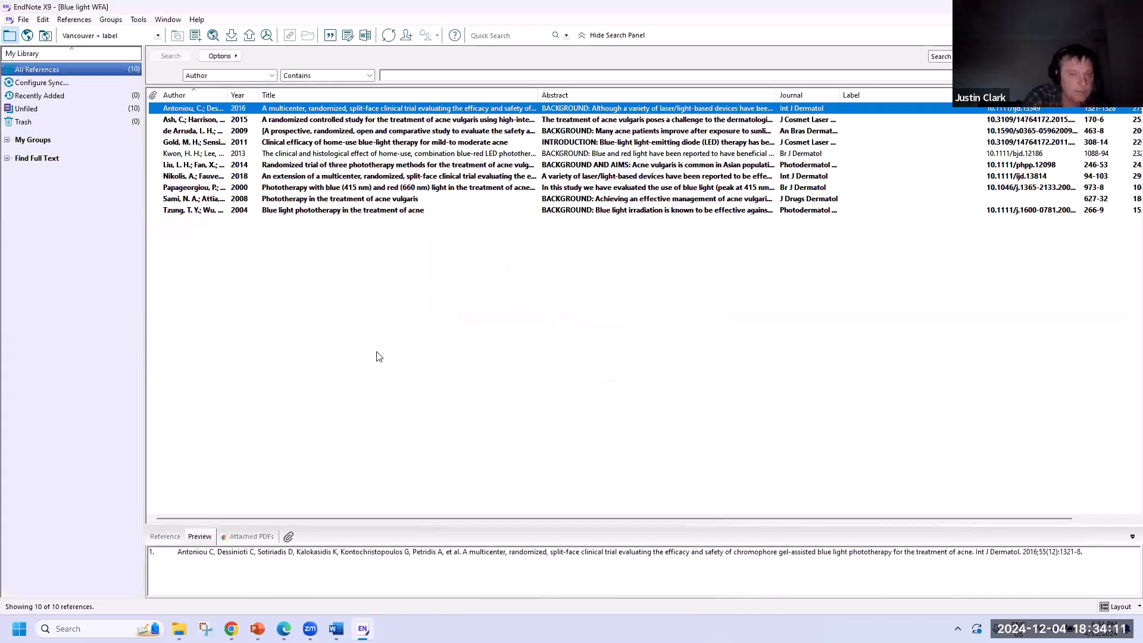
{"action": "left_click", "coordinate": [321, 209], "text": "shift"}
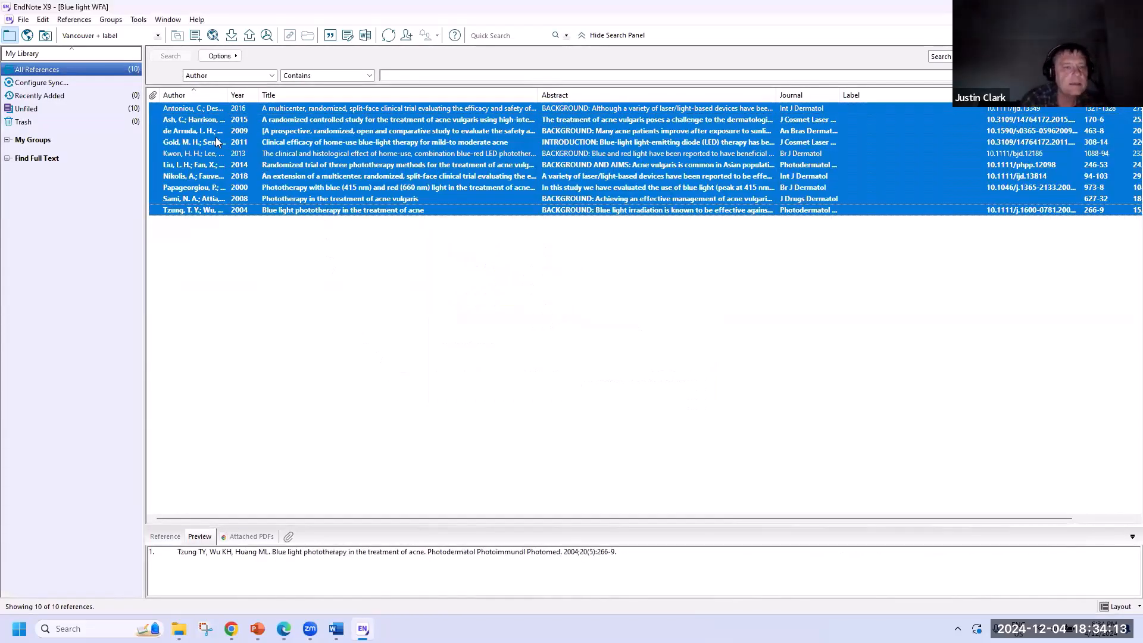
{"action": "left_click", "coordinate": [23, 20]}
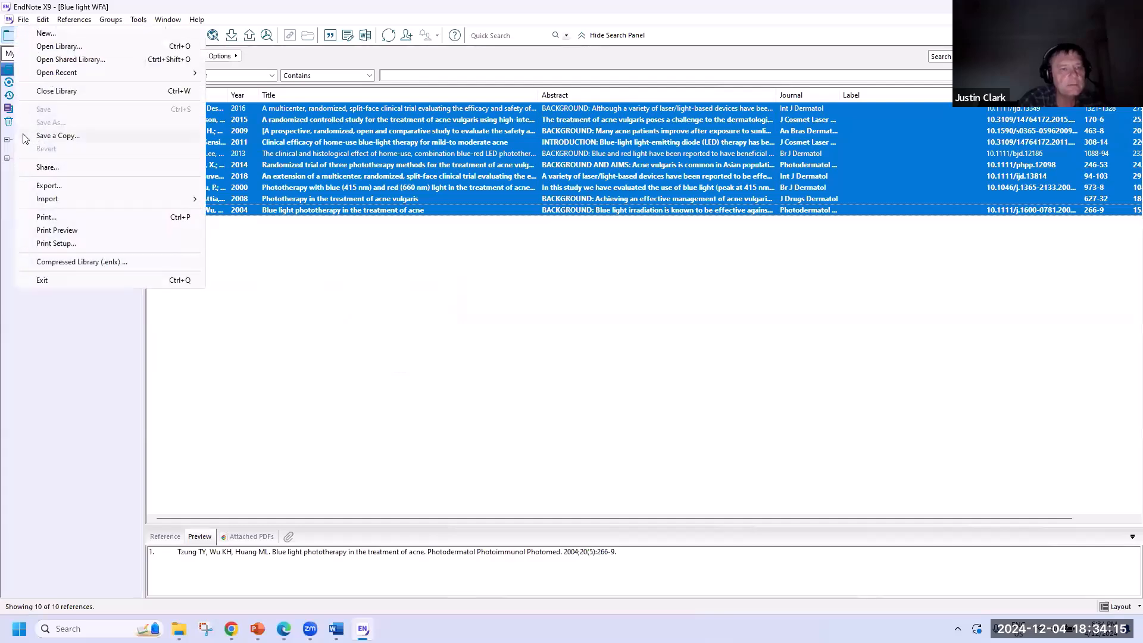
{"action": "left_click", "coordinate": [39, 187]}
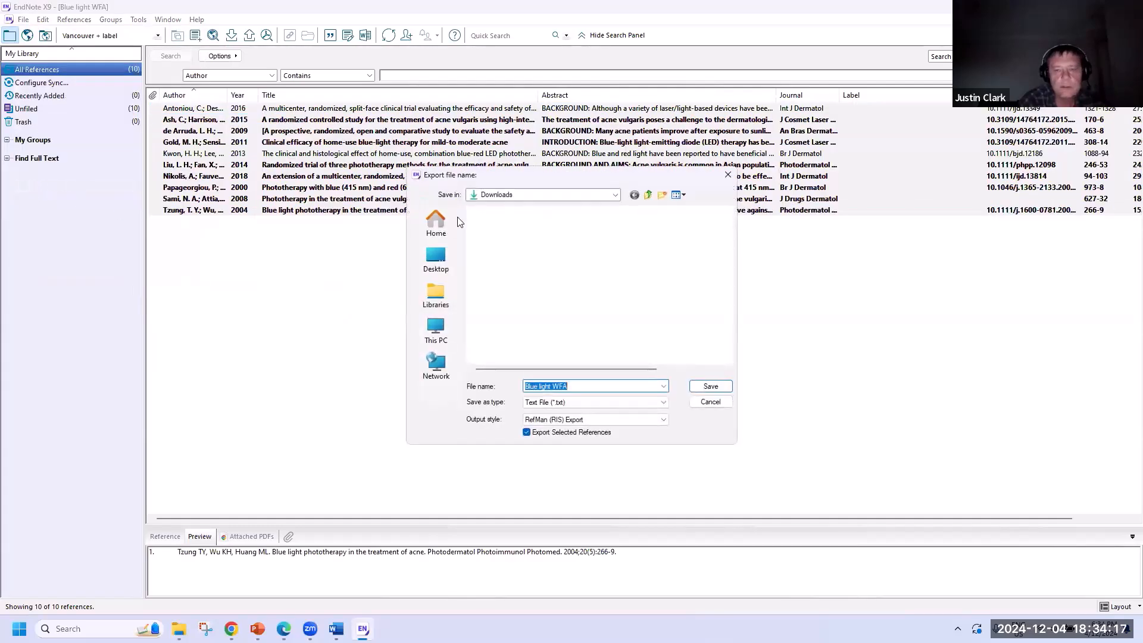
{"action": "left_click", "coordinate": [596, 403]}
{"action": "left_click", "coordinate": [570, 435]}
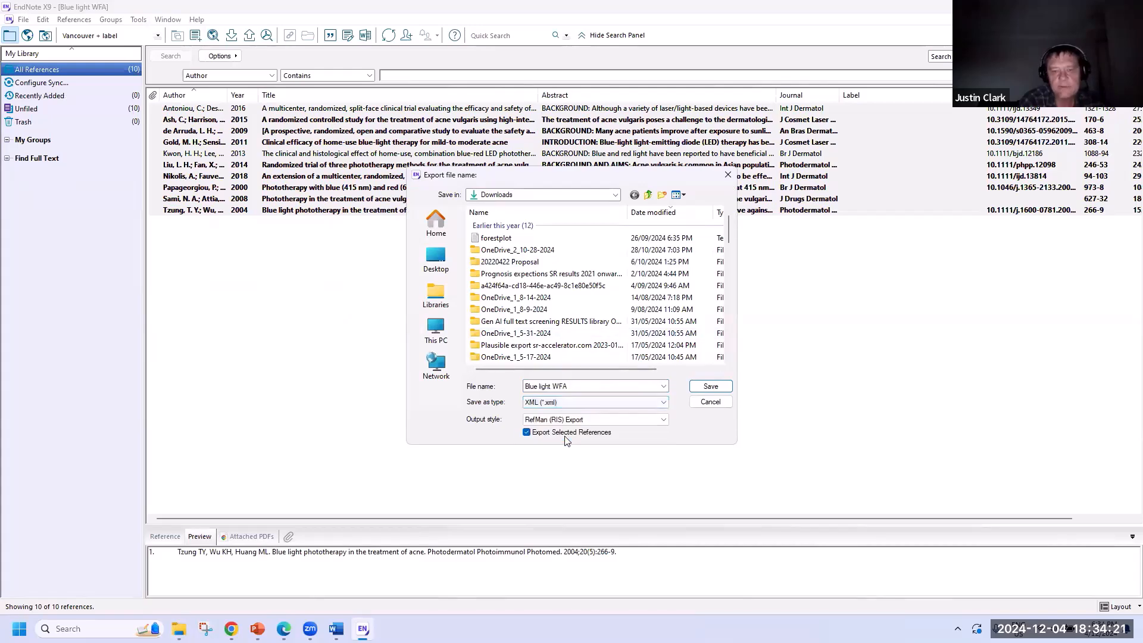
{"action": "left_click", "coordinate": [711, 387]}
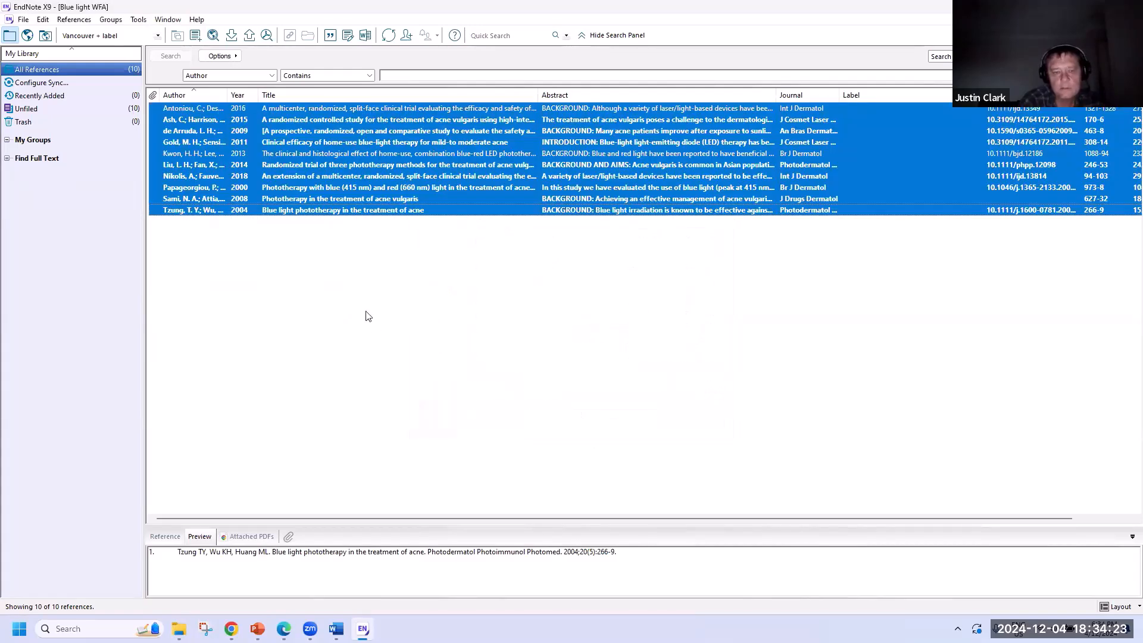
{"action": "left_click", "coordinate": [231, 629]}
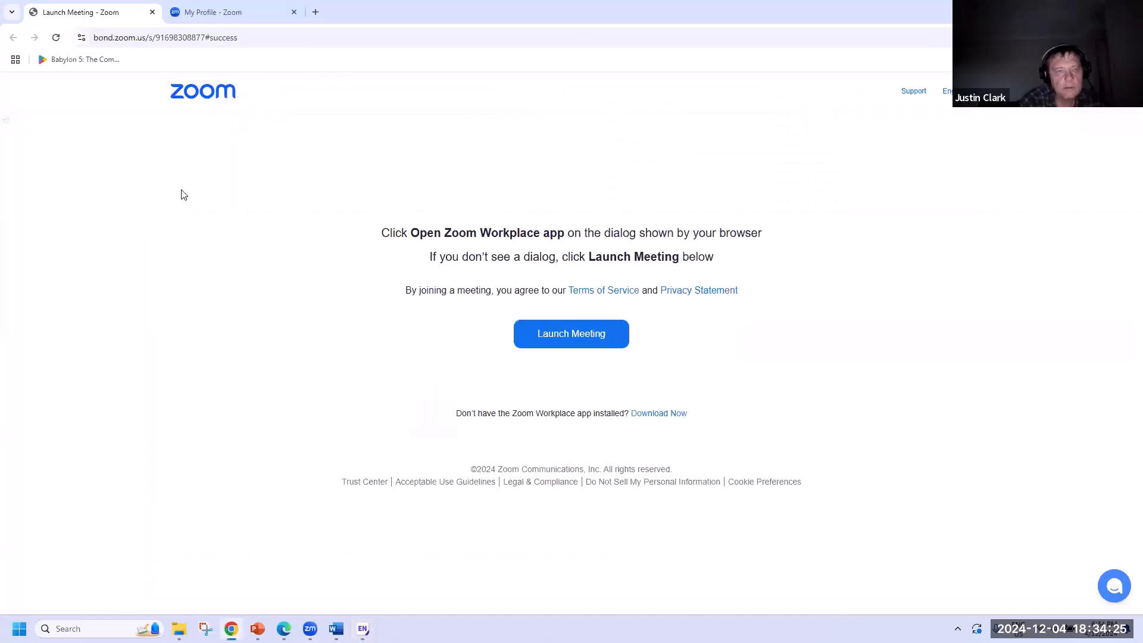
- Upload Blue light WFA.xml from Downloads to TERA and choose it for Word Freq analysis
{"action": "left_click", "coordinate": [284, 629]}
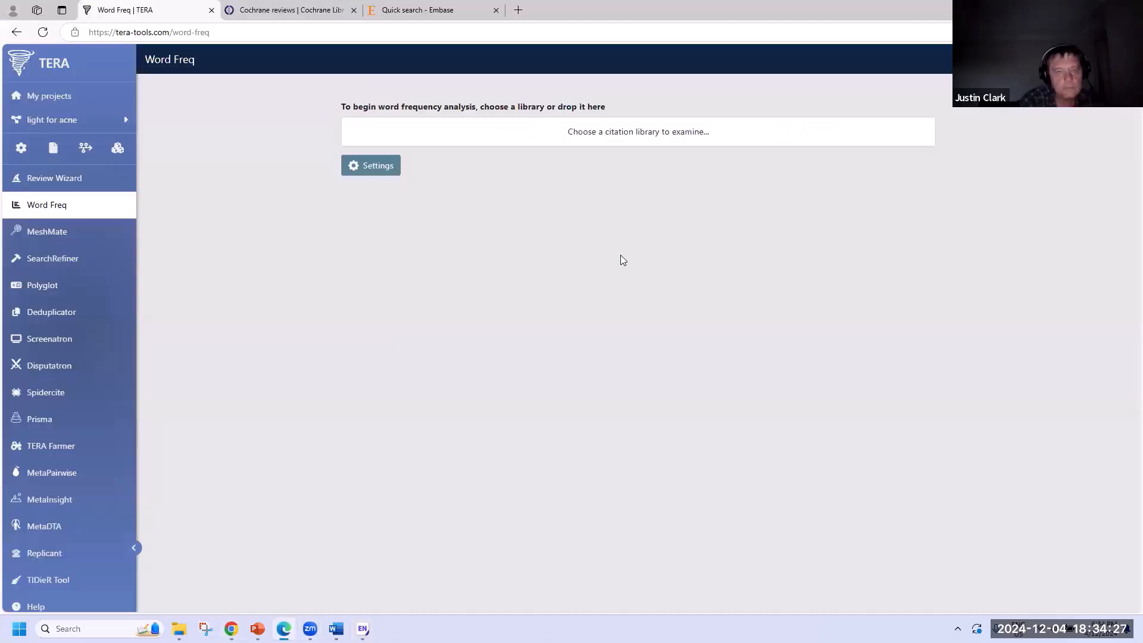
{"action": "left_click", "coordinate": [688, 138]}
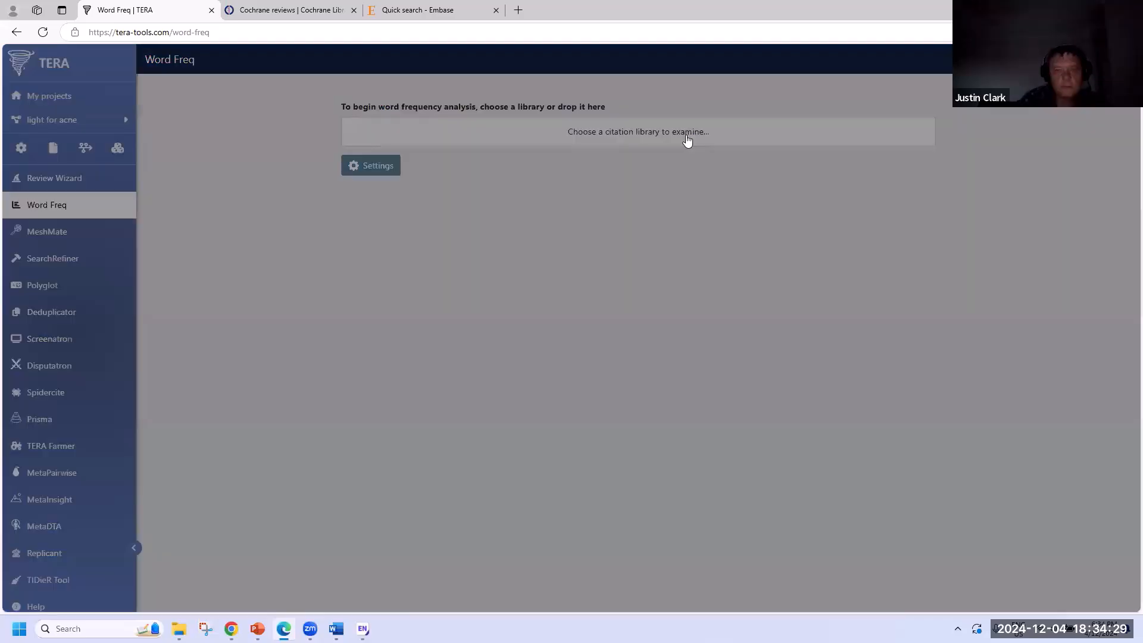
{"action": "left_click", "coordinate": [563, 370]}
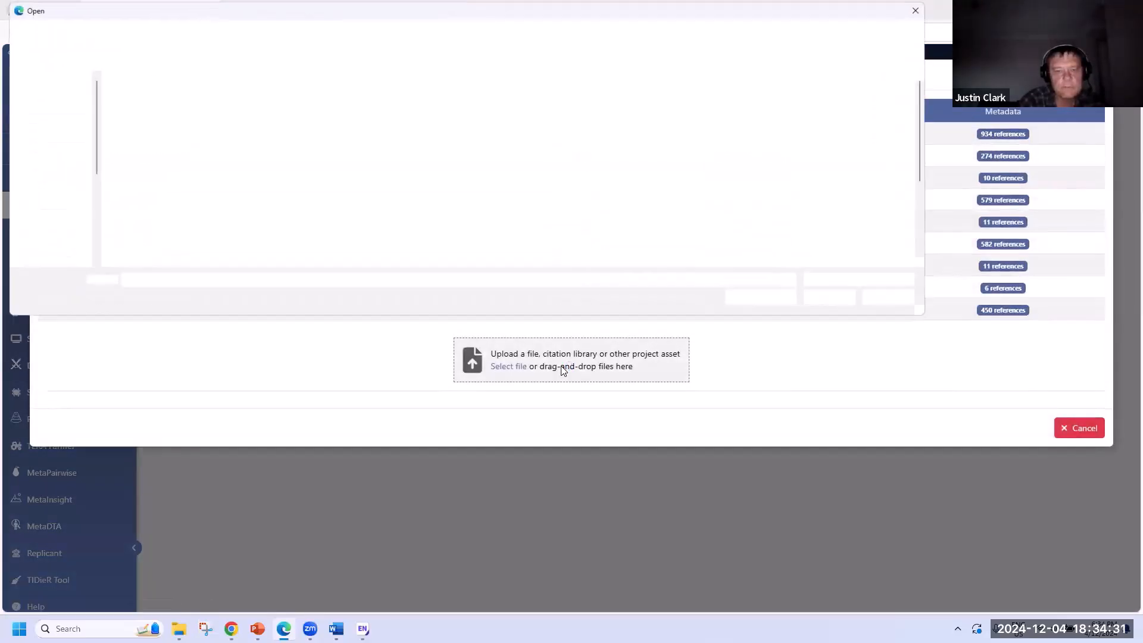
{"action": "left_click", "coordinate": [55, 136]}
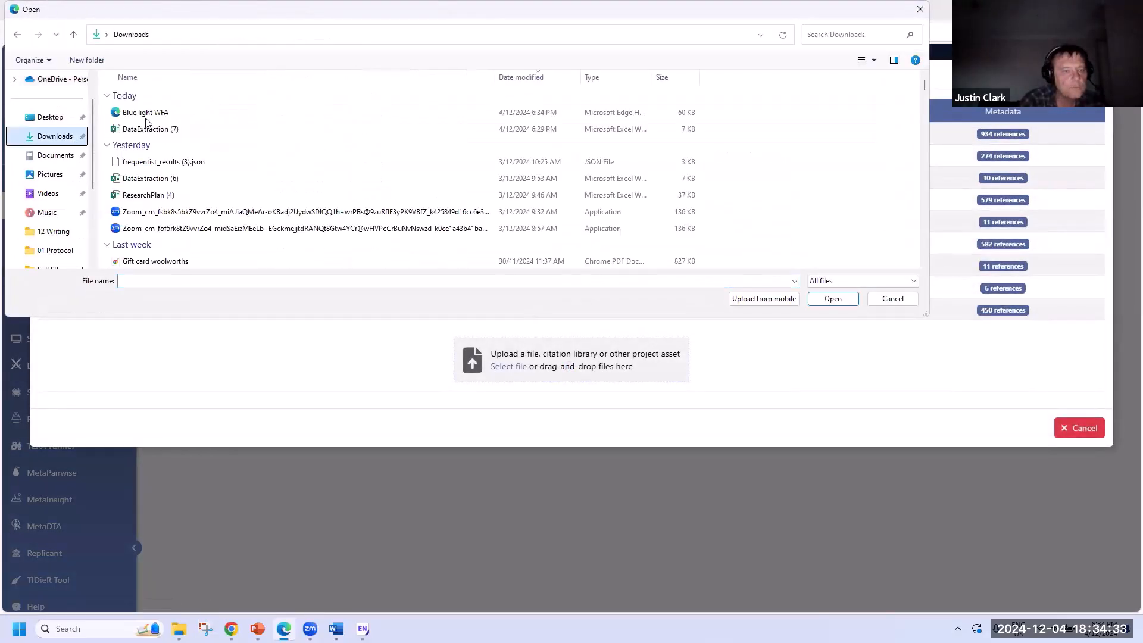
{"action": "left_click", "coordinate": [179, 113]}
{"action": "left_click", "coordinate": [827, 301]}
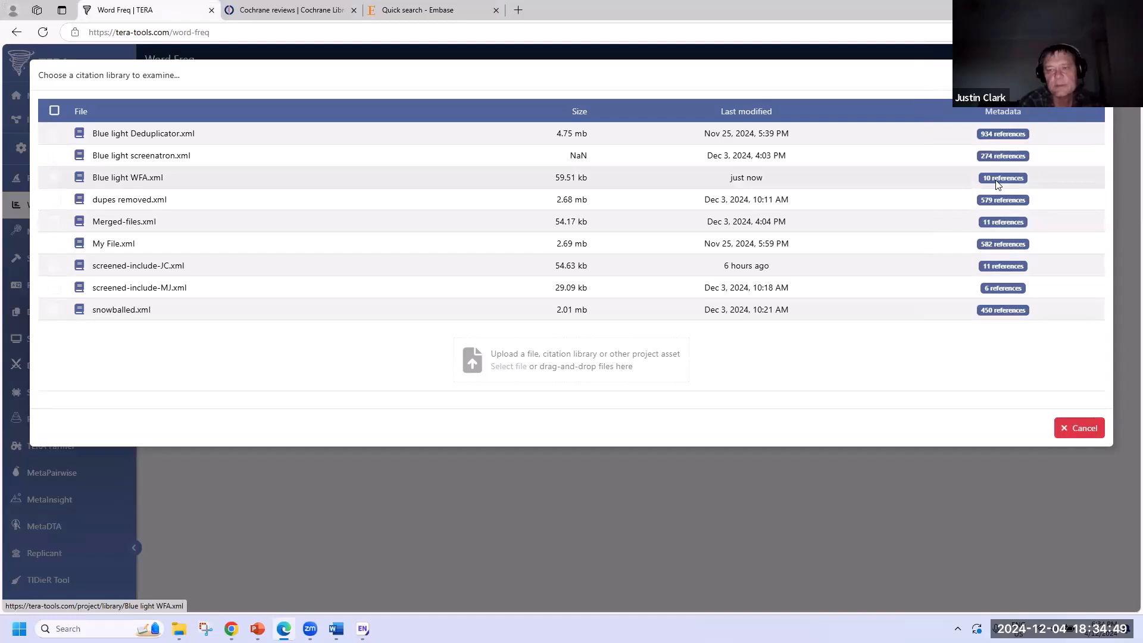
{"action": "left_click", "coordinate": [129, 178]}
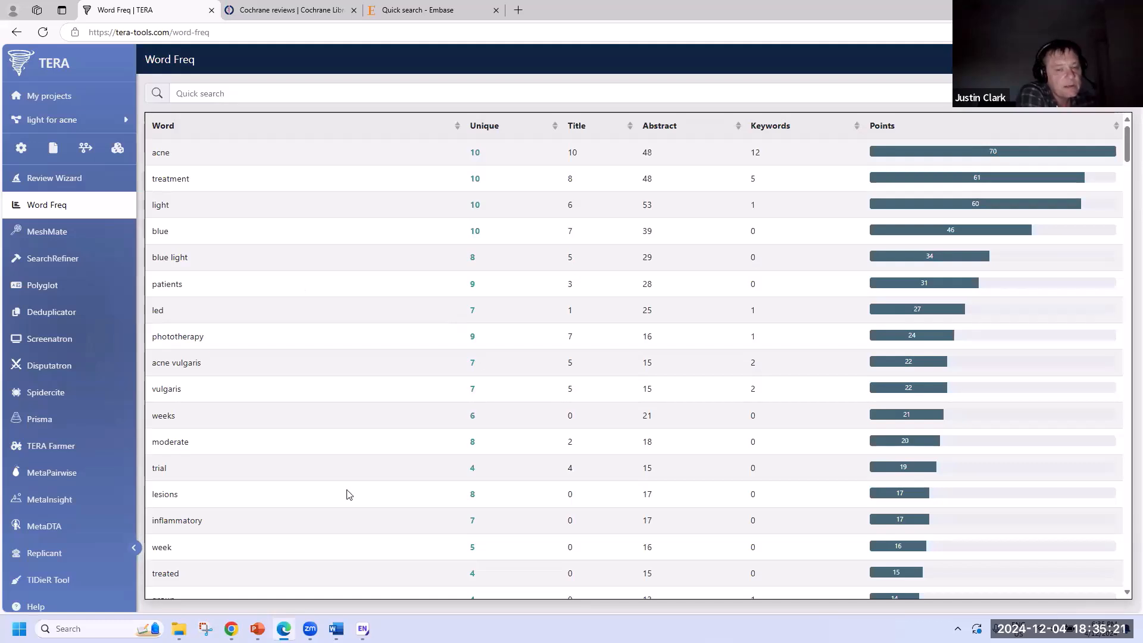
- After reviewing the ranked Blue light WFA term table, bring up the Blue light Review Wizard draft in Word
{"action": "left_click", "coordinate": [336, 628]}
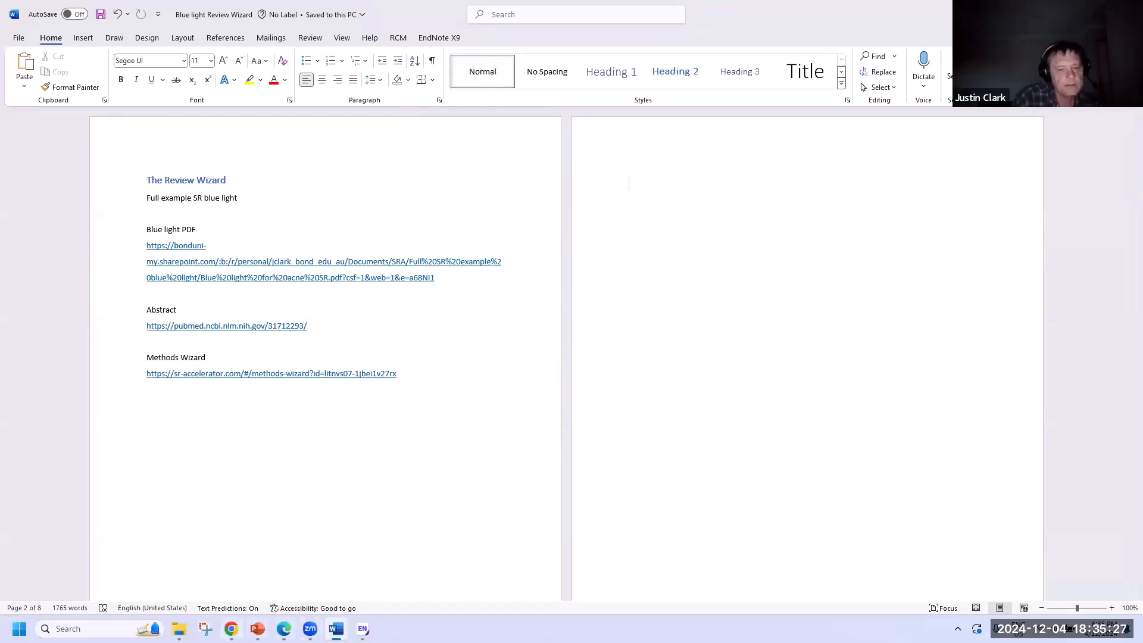
- Copy the top term 'acne' from TERA and start the page 2 search line as 'acne OR'
{"action": "left_click", "coordinate": [283, 629]}
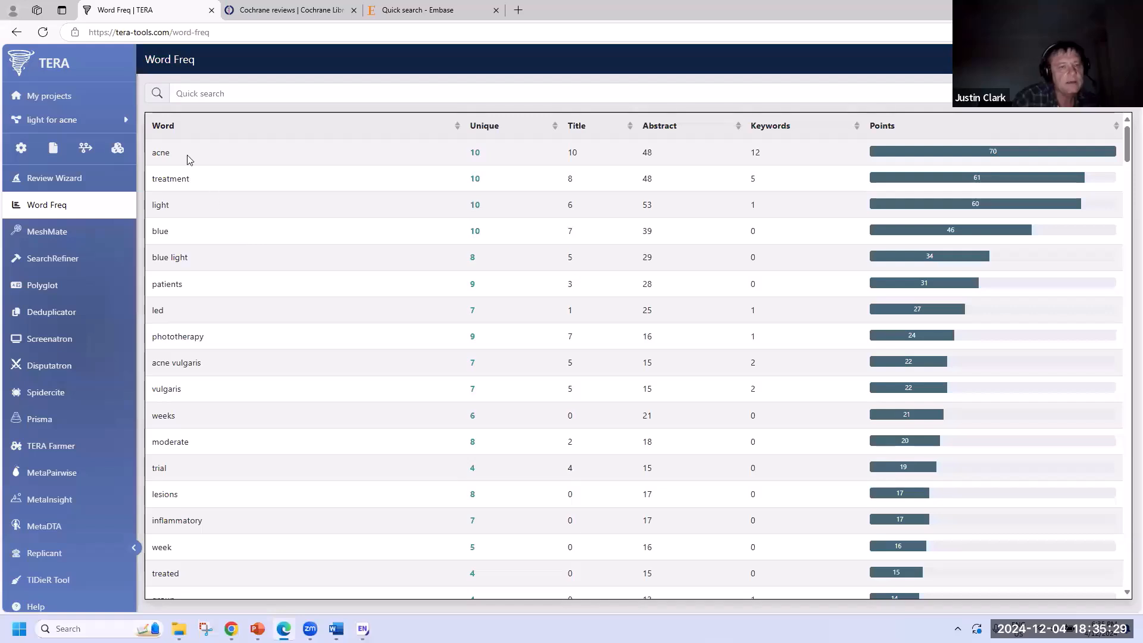
{"action": "double_click", "coordinate": [160, 153]}
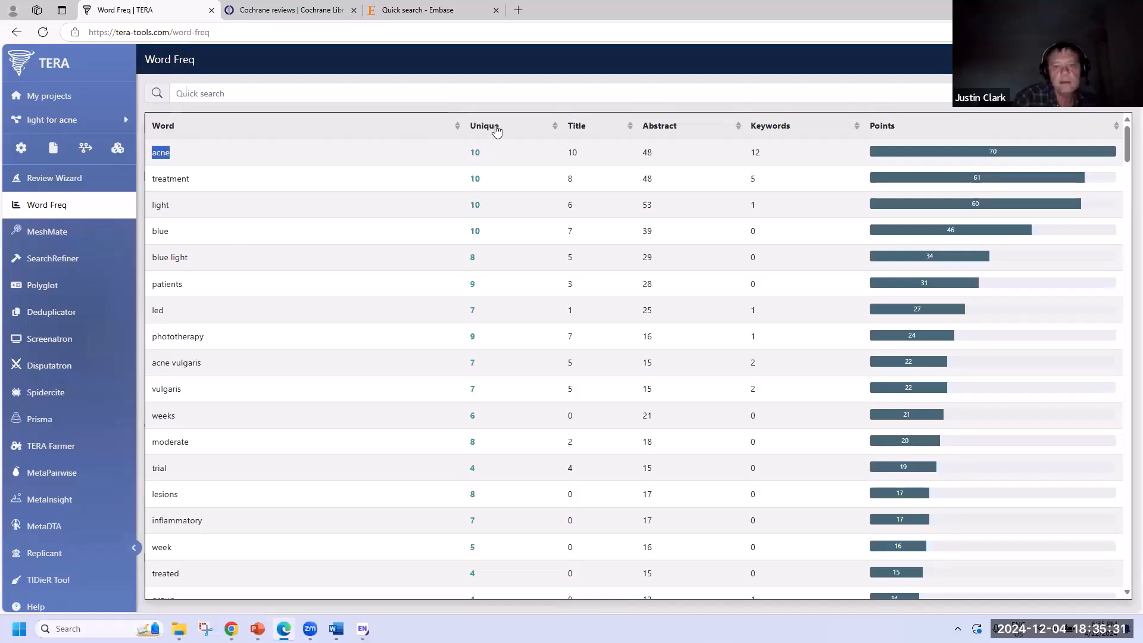
{"action": "left_click", "coordinate": [466, 159]}
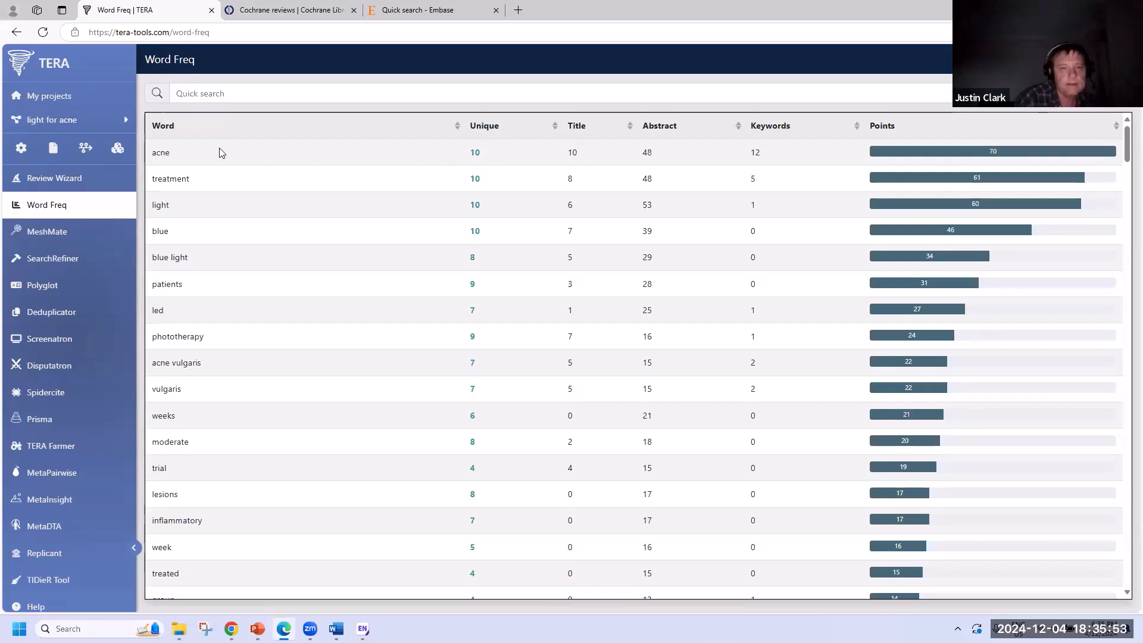
{"action": "double_click", "coordinate": [160, 153]}
{"action": "key", "text": "ctrl+c"}
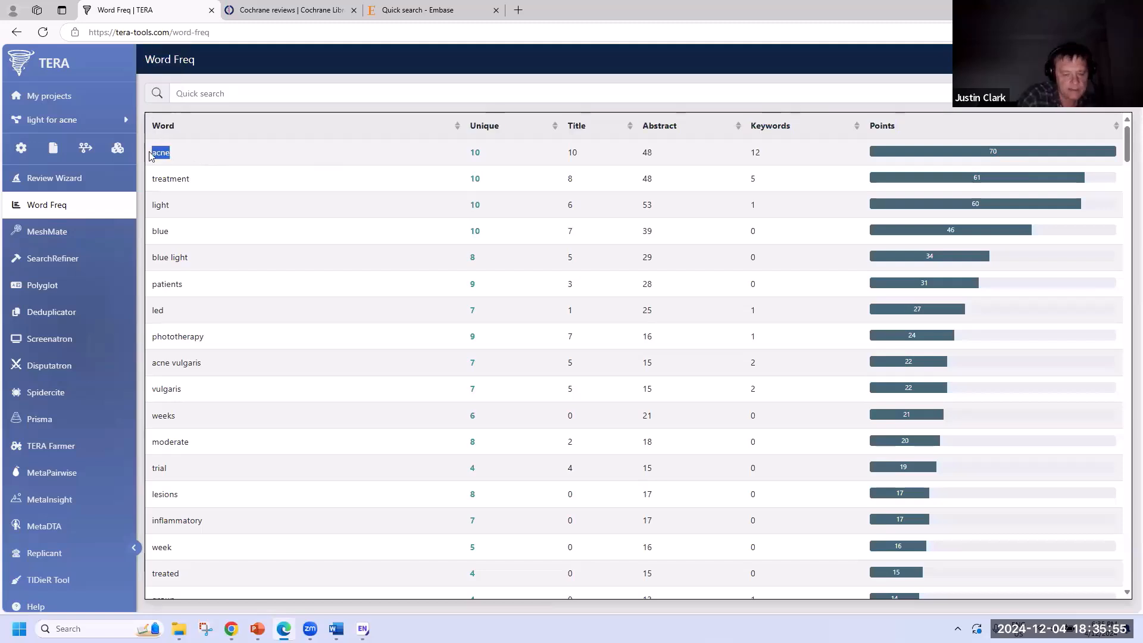
{"action": "left_click", "coordinate": [336, 628]}
{"action": "key", "text": "ctrl+v"}
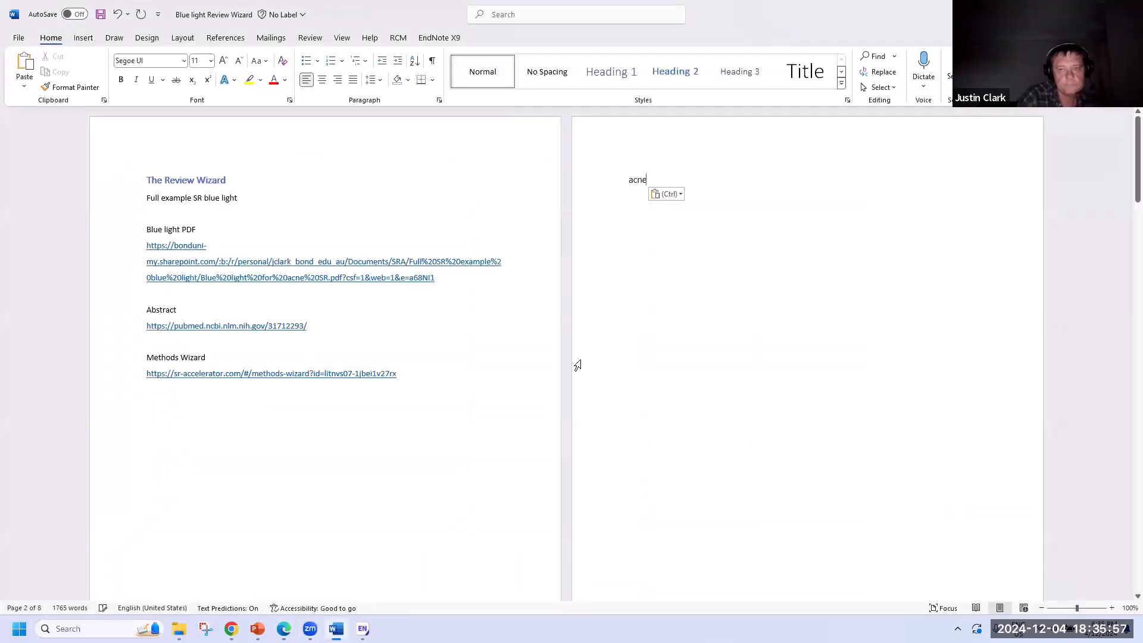
{"action": "type", "text": "OR"}
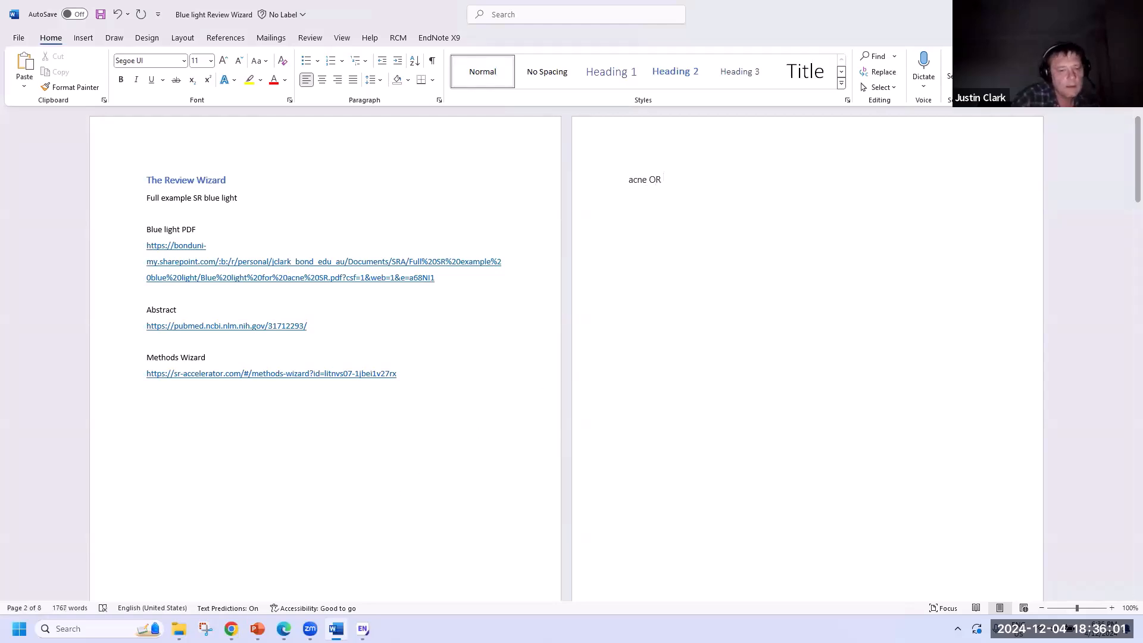
- Return to the TERA term table and select the term 'treatment'
{"action": "left_click", "coordinate": [231, 629]}
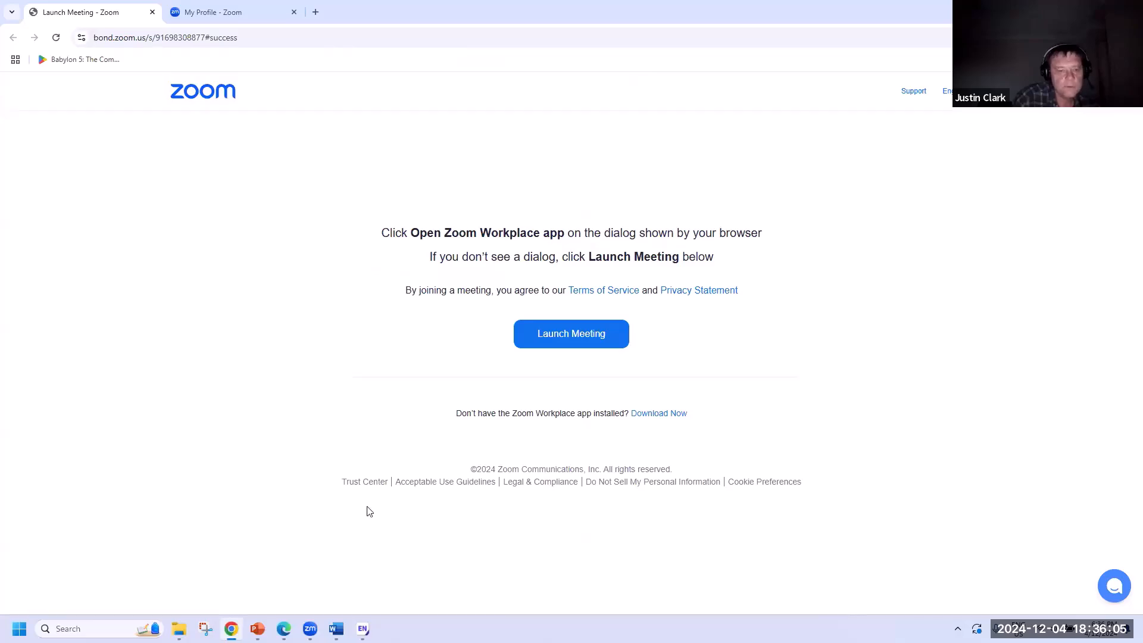
{"action": "left_click", "coordinate": [1129, 9]}
{"action": "left_click", "coordinate": [285, 628]}
{"action": "left_click", "coordinate": [206, 177]}
{"action": "left_click_drag", "start_coordinate": [205, 181], "coordinate": [154, 179]}
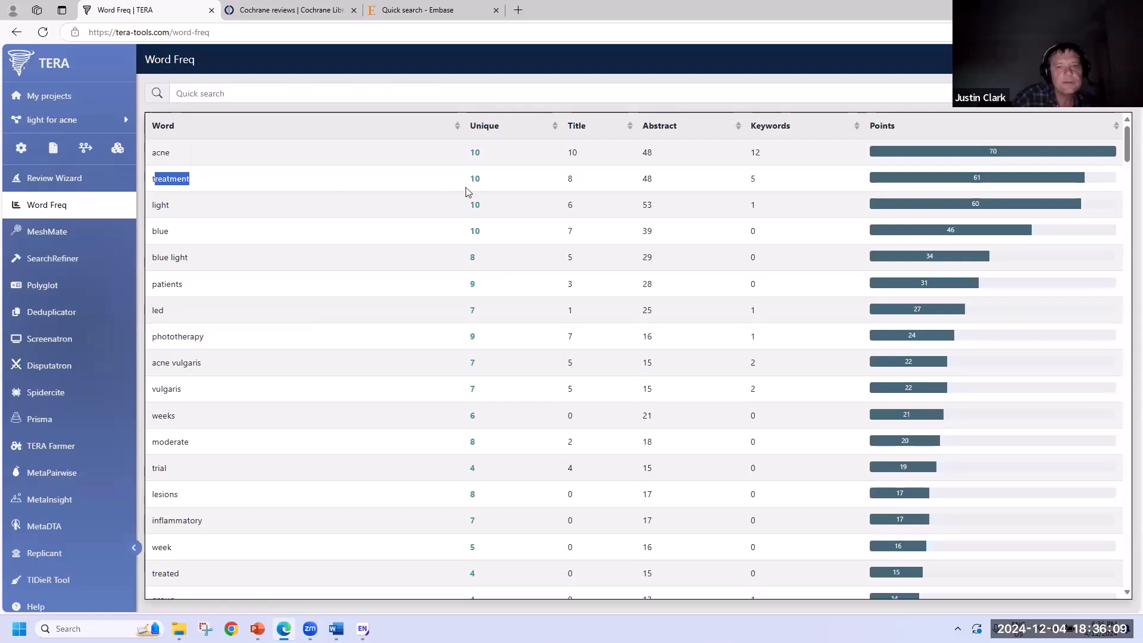
- Add an AND line followed by 'blue light OR' beneath 'acne OR' in the Word draft
{"action": "left_click", "coordinate": [220, 200]}
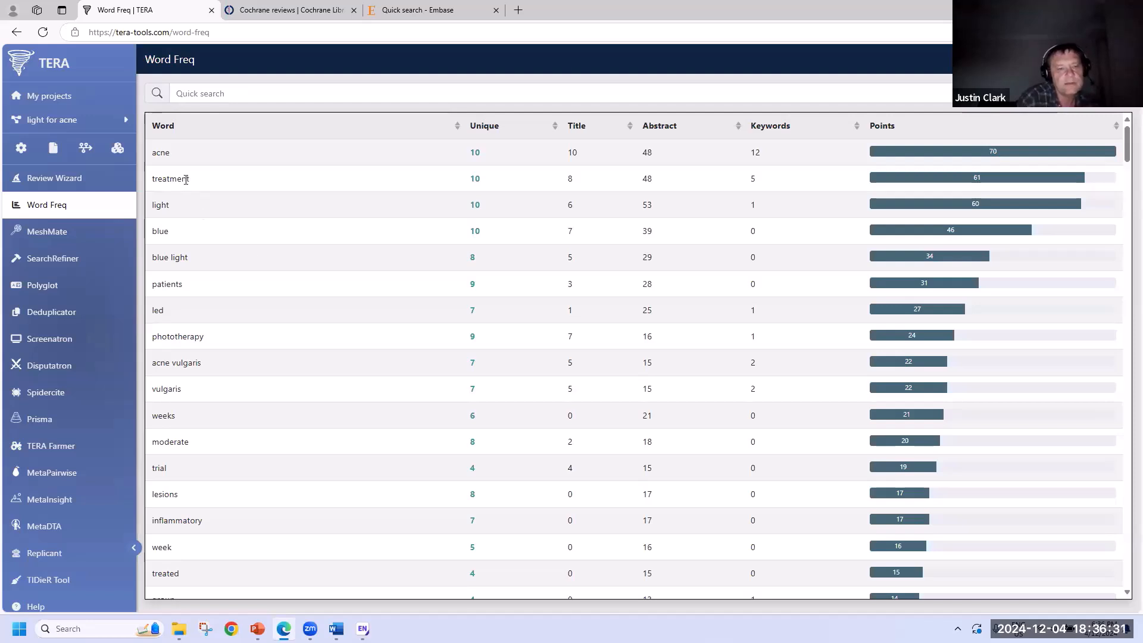
{"action": "left_click_drag", "start_coordinate": [183, 286], "coordinate": [158, 285]}
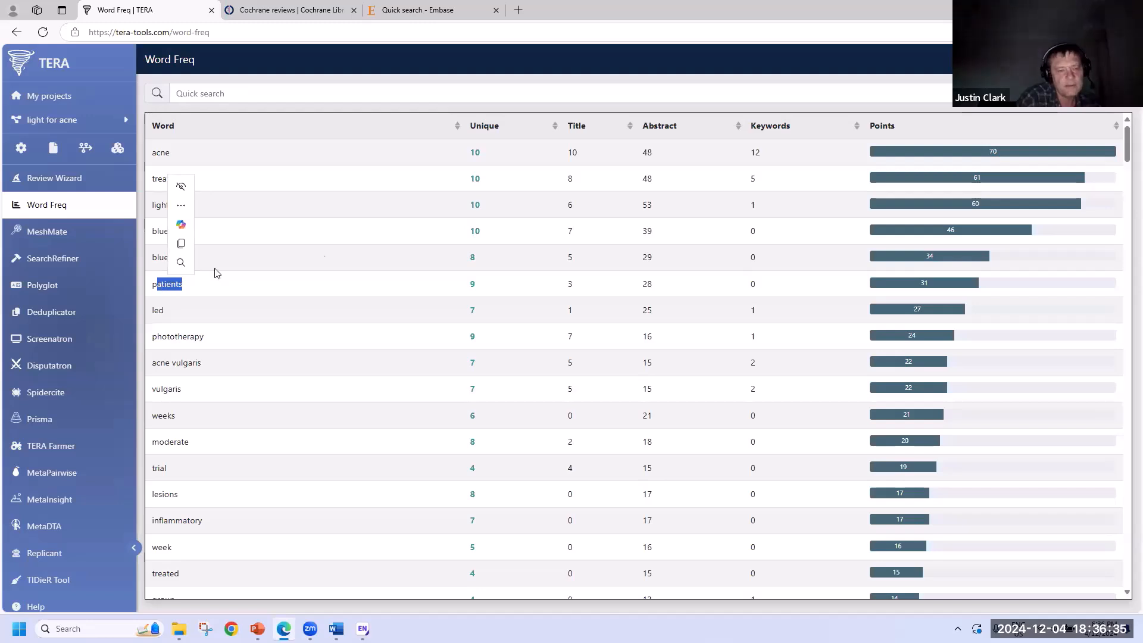
{"action": "left_click", "coordinate": [358, 214]}
{"action": "left_click_drag", "start_coordinate": [197, 262], "coordinate": [152, 260]}
{"action": "key", "text": "ctrl+c"}
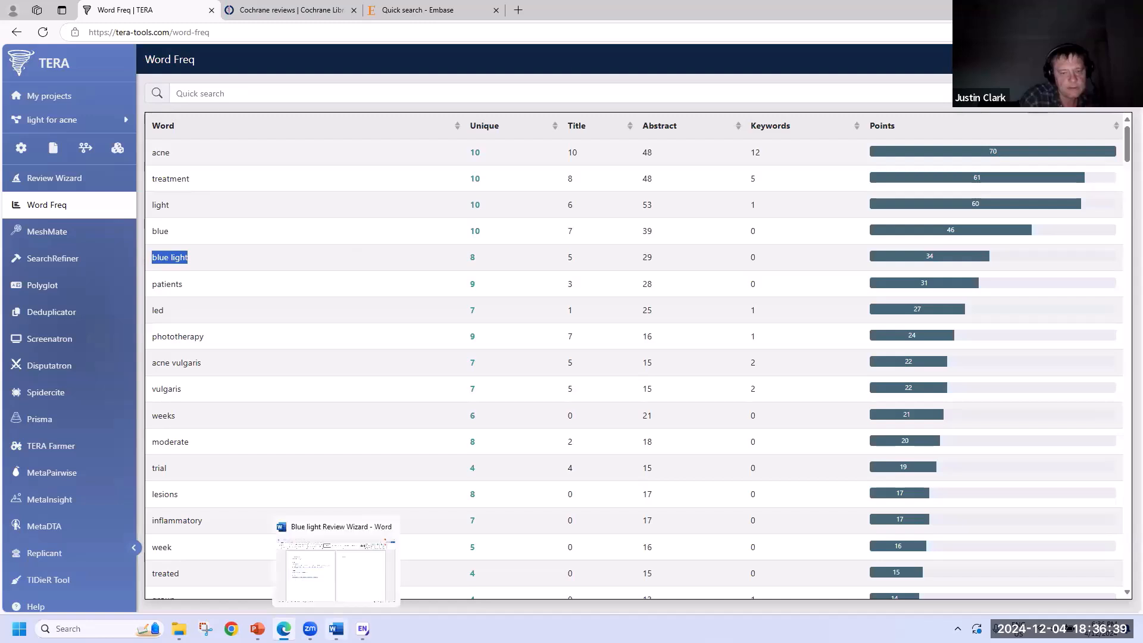
{"action": "left_click", "coordinate": [336, 629]}
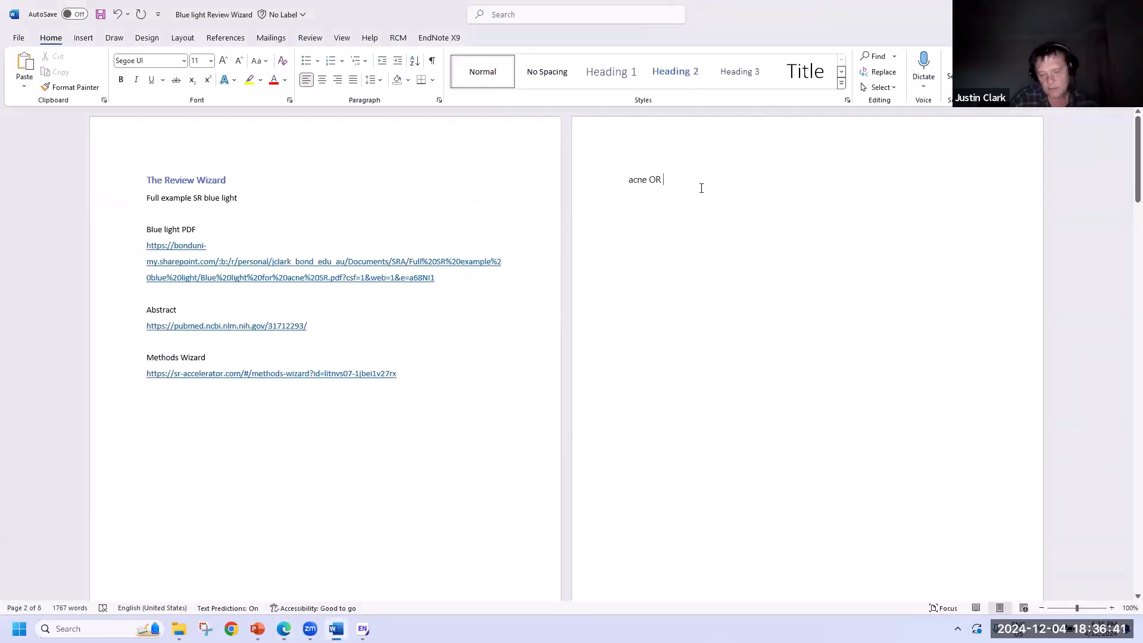
{"action": "key", "text": "Return"}
{"action": "type", "text": "AND"}
{"action": "key", "text": "ctrl+v"}
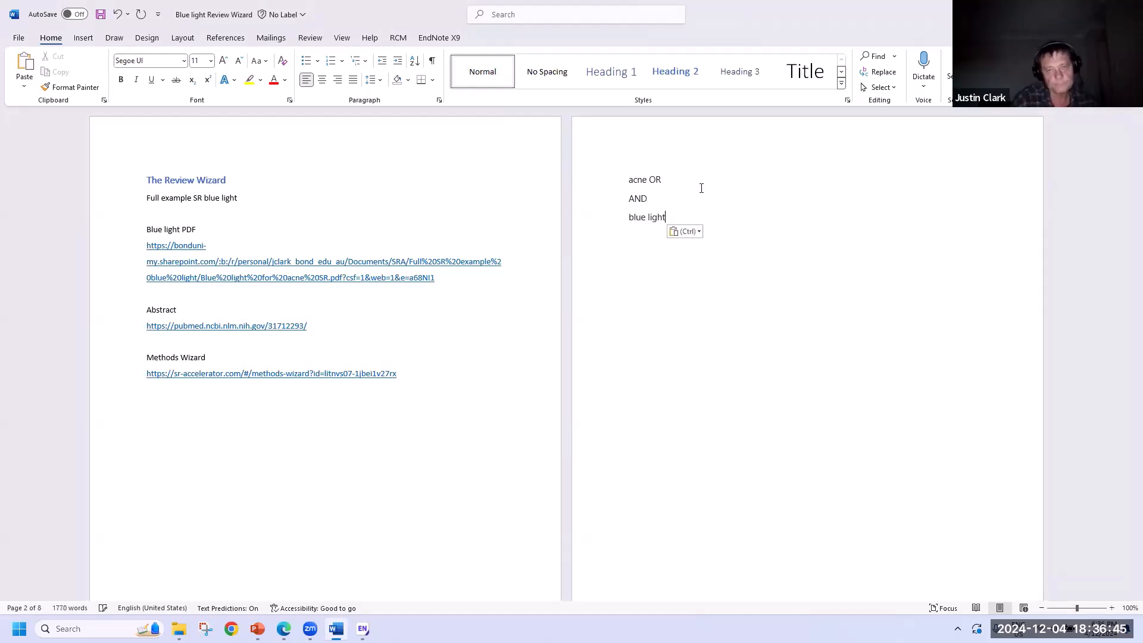
{"action": "type", "text": "OE"}
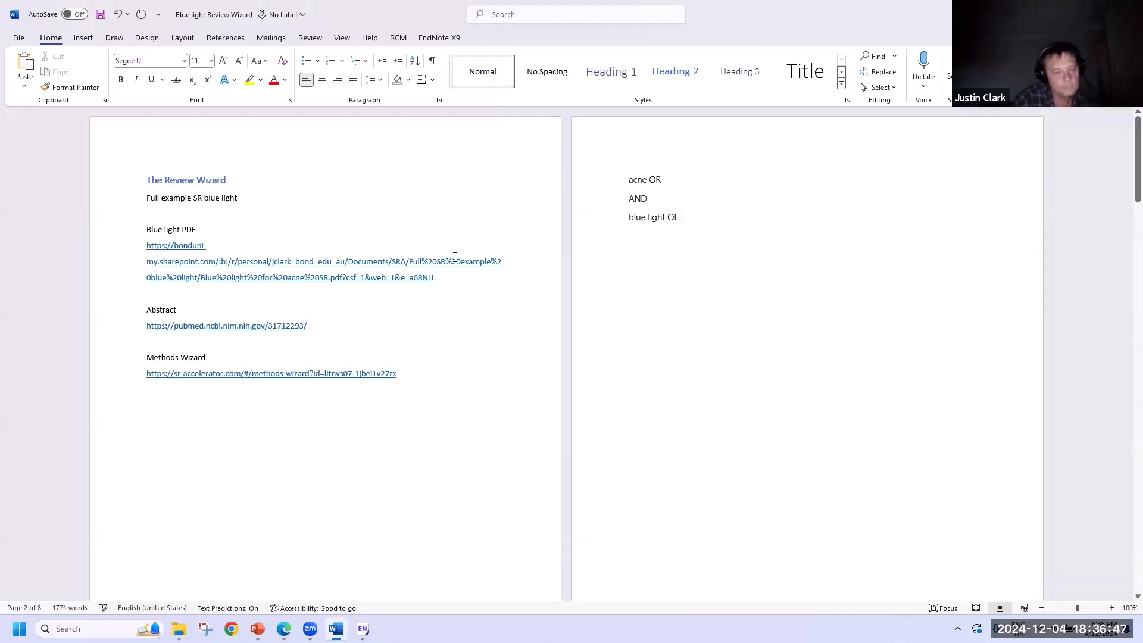
{"action": "key", "text": "BackSpace"}
{"action": "key", "text": "BackSpace"}
{"action": "type", "text": "R"}
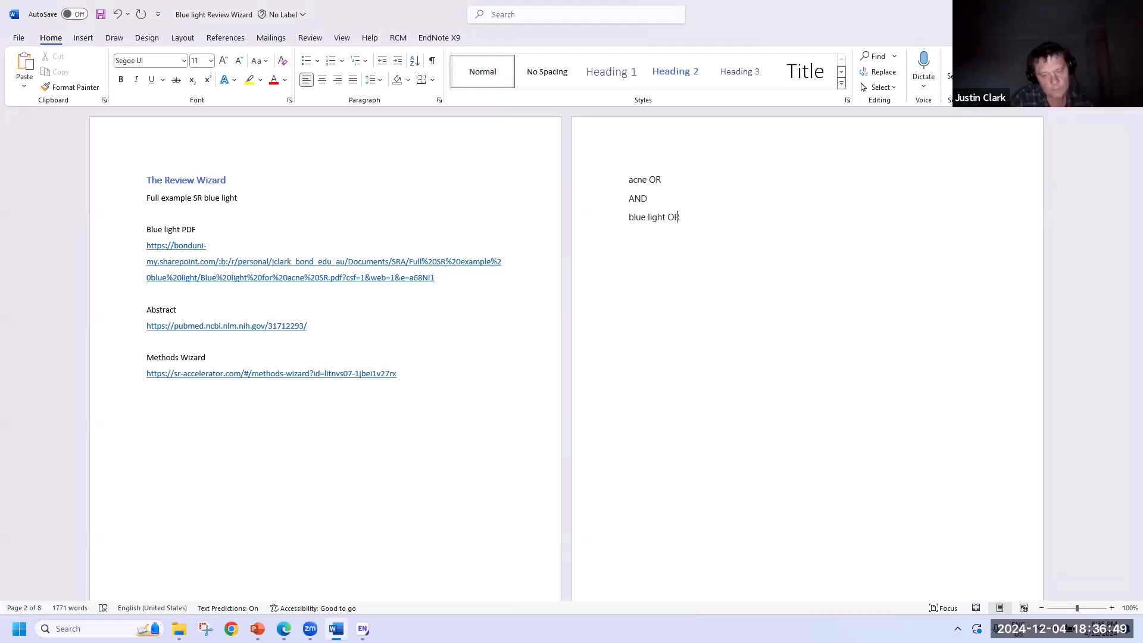
- Append 'led OR' from the TERA term table after 'blue light OR'
{"action": "left_click", "coordinate": [283, 629]}
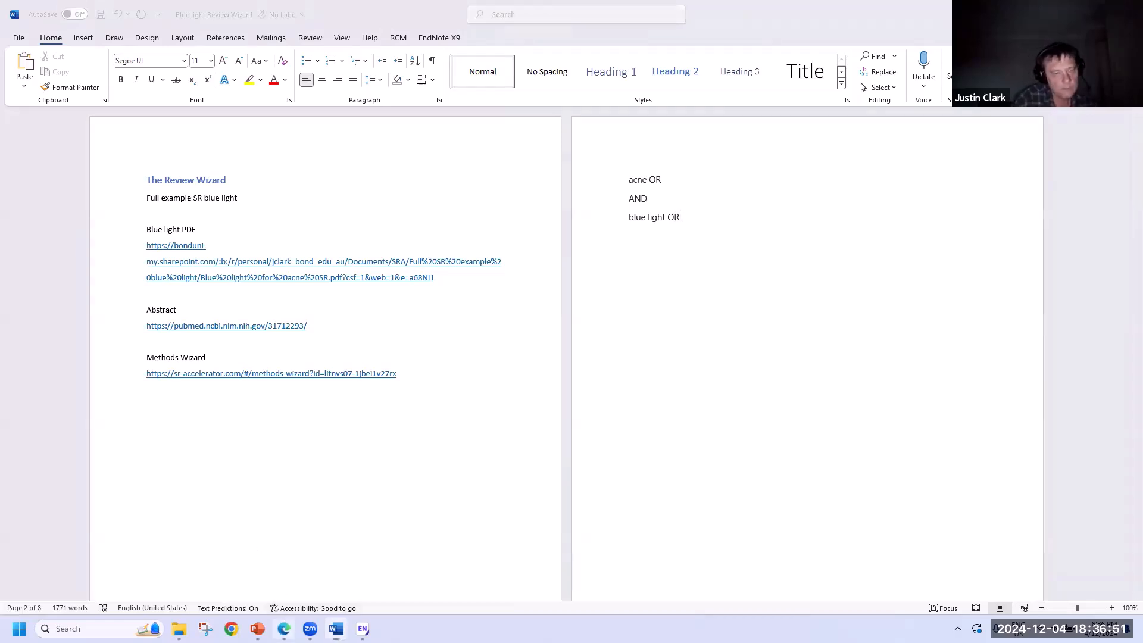
{"action": "left_click_drag", "start_coordinate": [177, 314], "coordinate": [151, 313]}
{"action": "key", "text": "ctrl+c"}
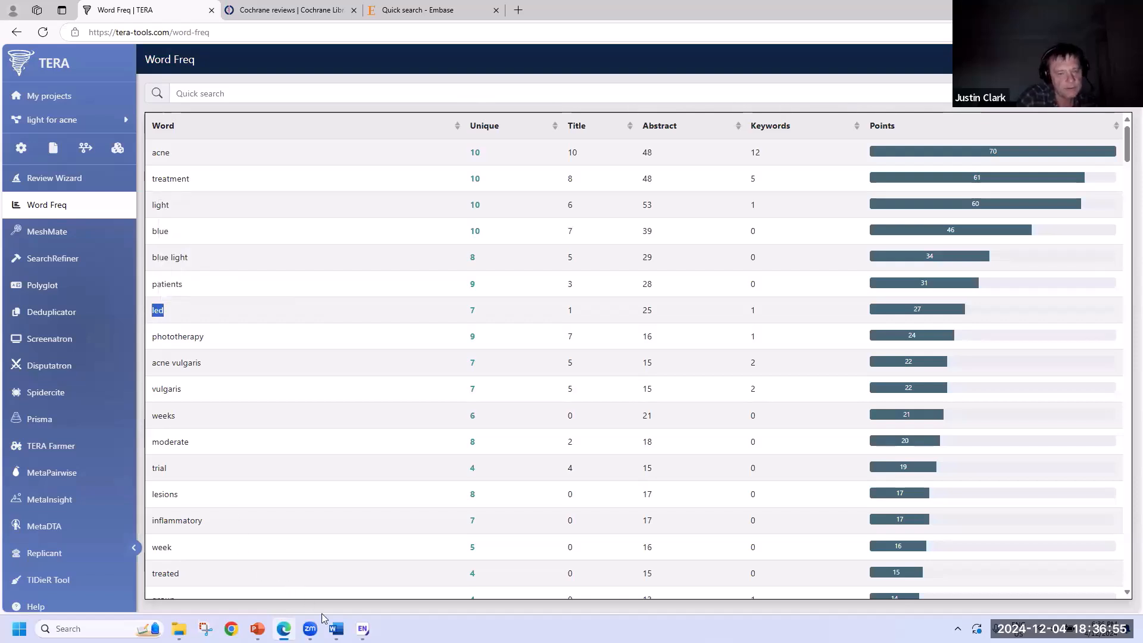
{"action": "left_click", "coordinate": [336, 628]}
{"action": "key", "text": "ctrl+v"}
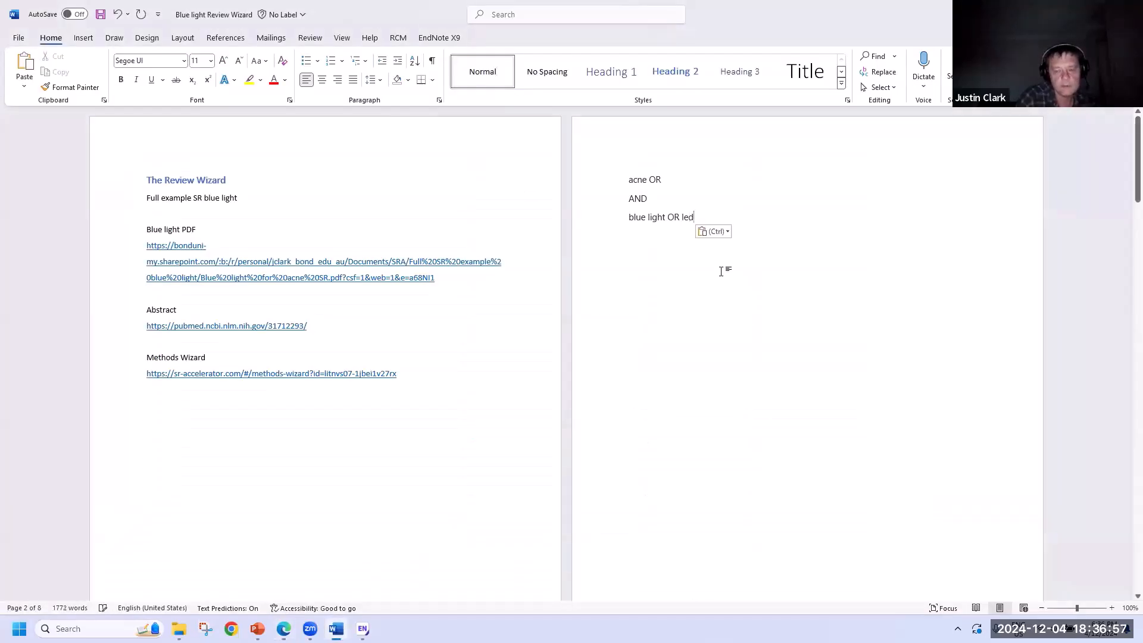
{"action": "type", "text": "OR"}
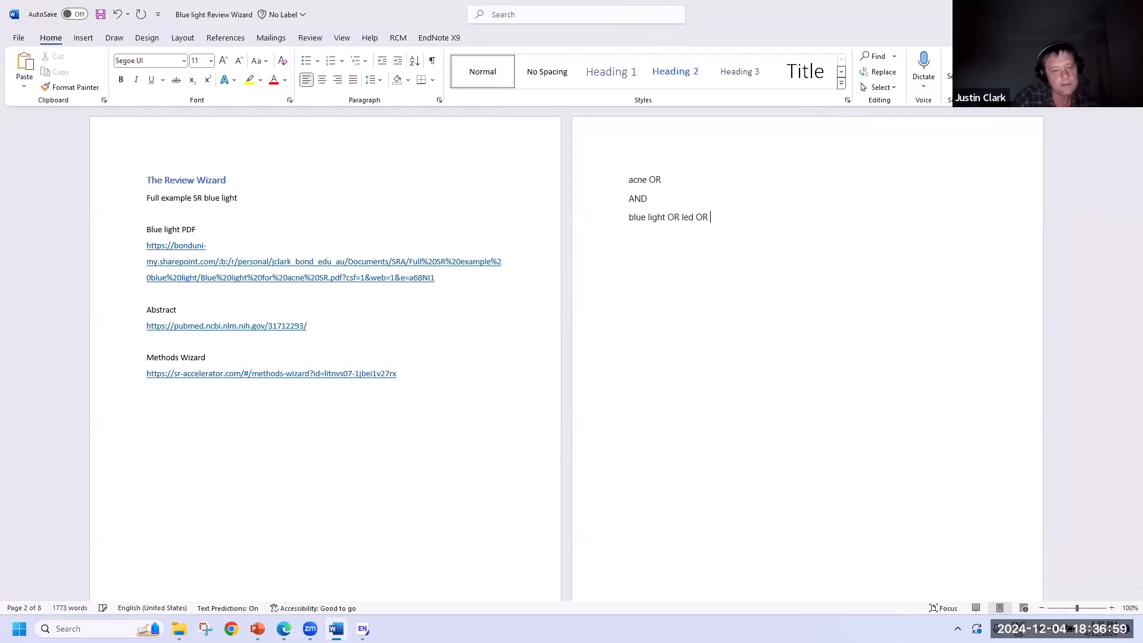
- Append 'phototherapy OR' from the TERA table to the blue light line
{"action": "left_click", "coordinate": [283, 629]}
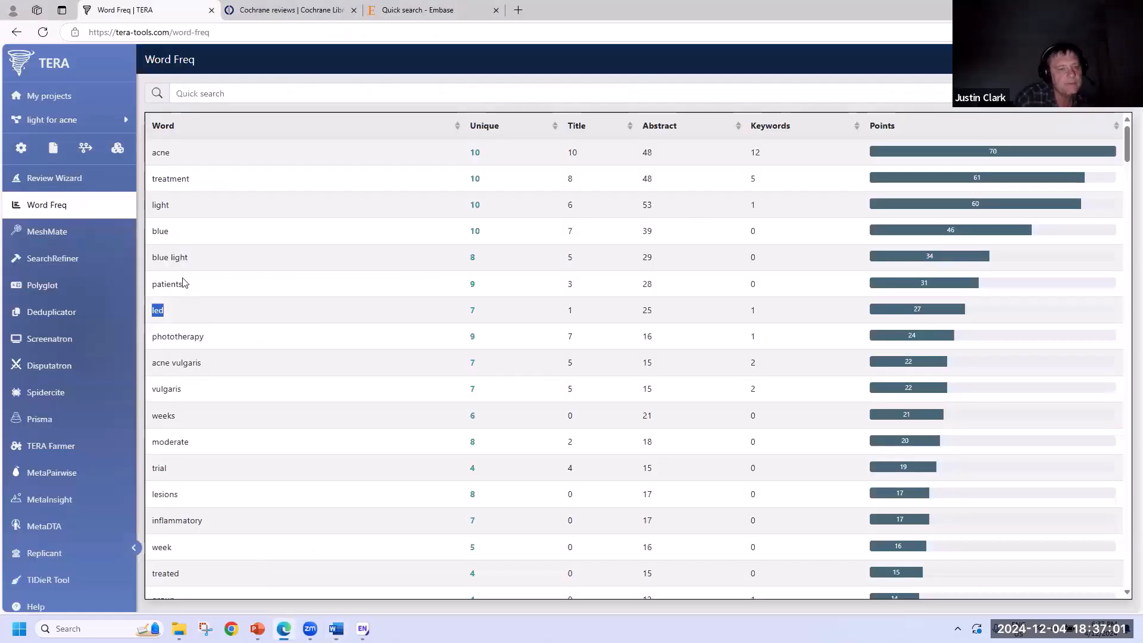
{"action": "scroll", "coordinate": [196, 296], "scroll_direction": "down", "scroll_amount": 2}
{"action": "double_click", "coordinate": [153, 221]}
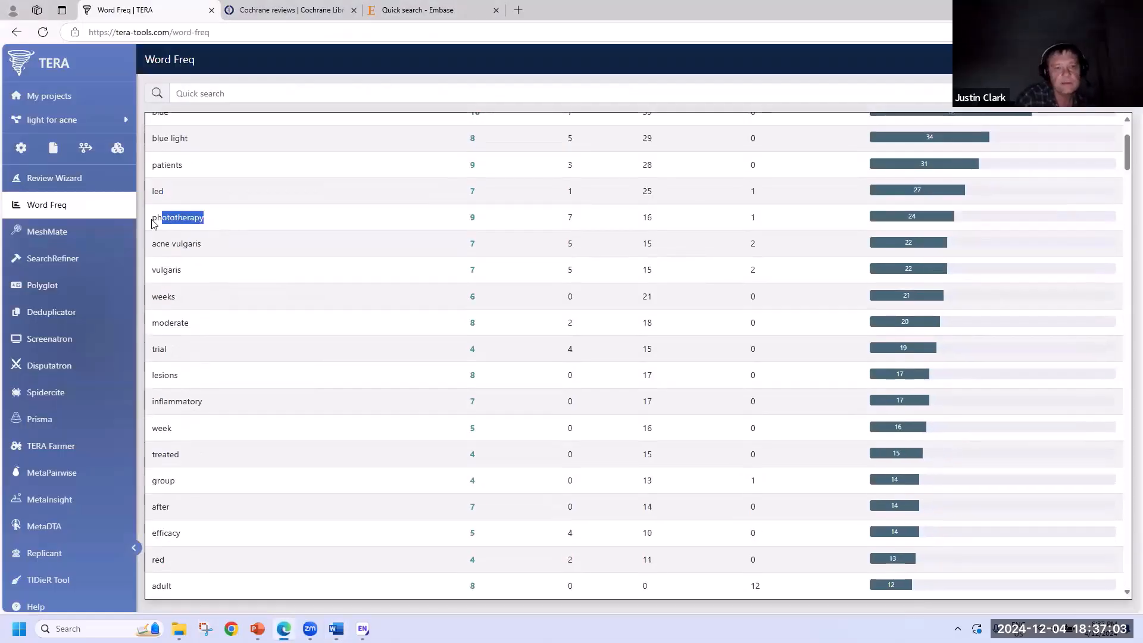
{"action": "key", "text": "ctrl+c"}
{"action": "left_click", "coordinate": [337, 629]}
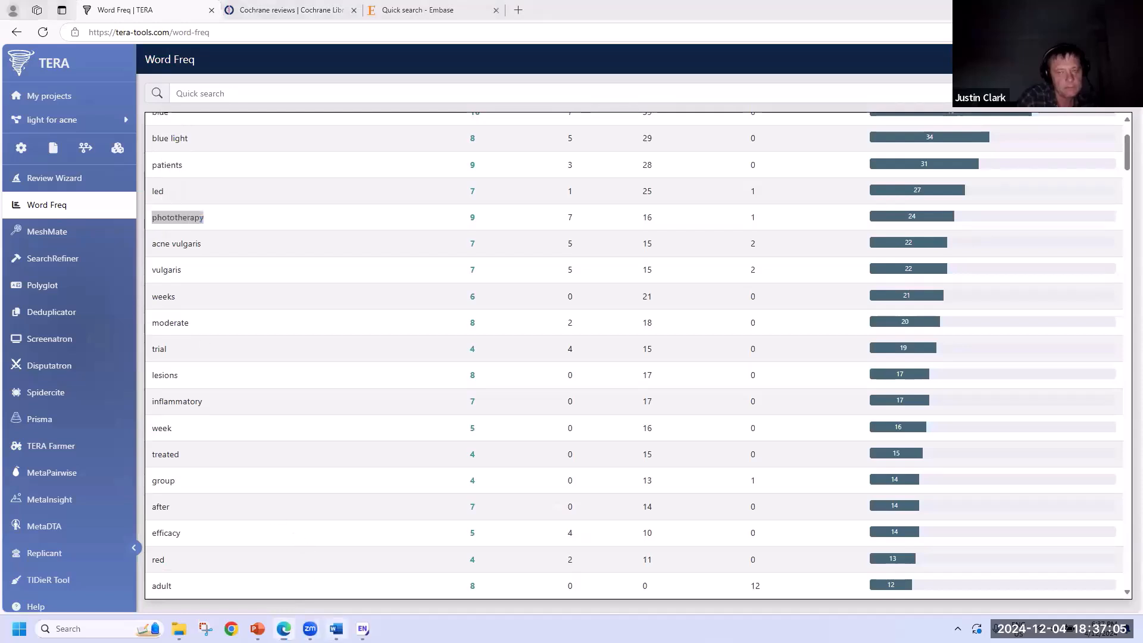
{"action": "key", "text": "ctrl+v"}
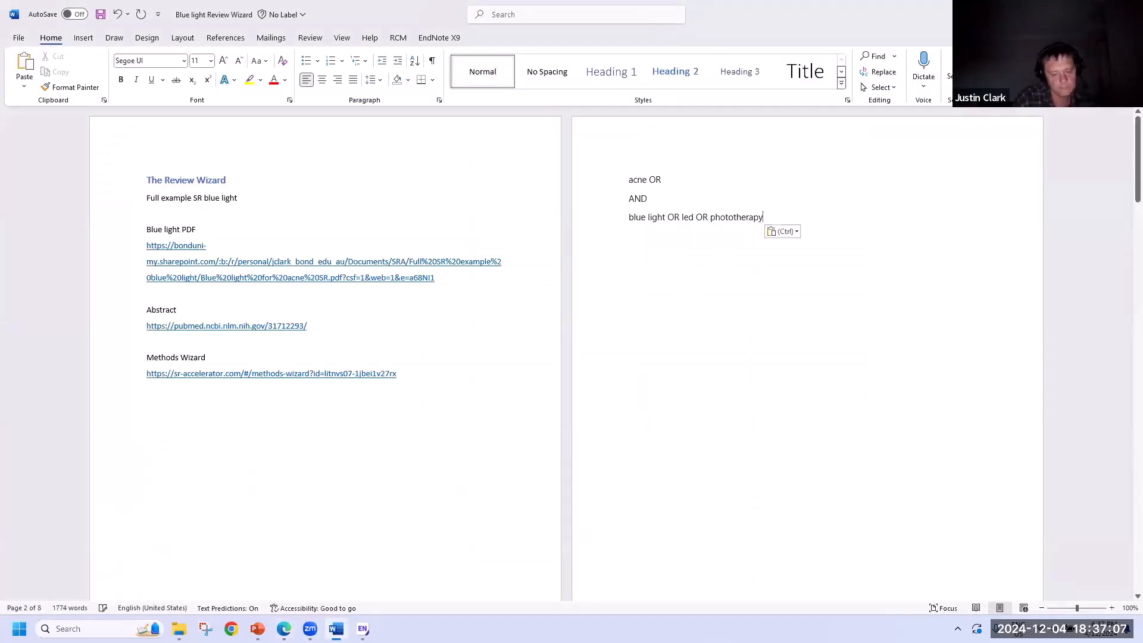
{"action": "type", "text": "OR"}
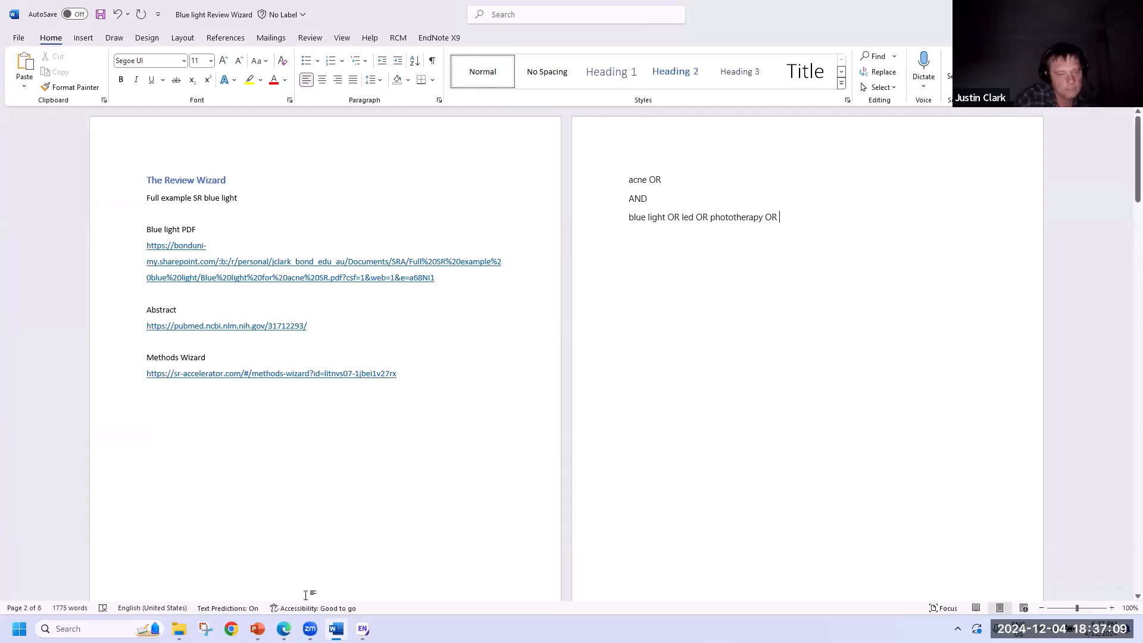
- Add 'vulgaris OR' after 'acne OR' on the first search line
{"action": "left_click", "coordinate": [283, 629]}
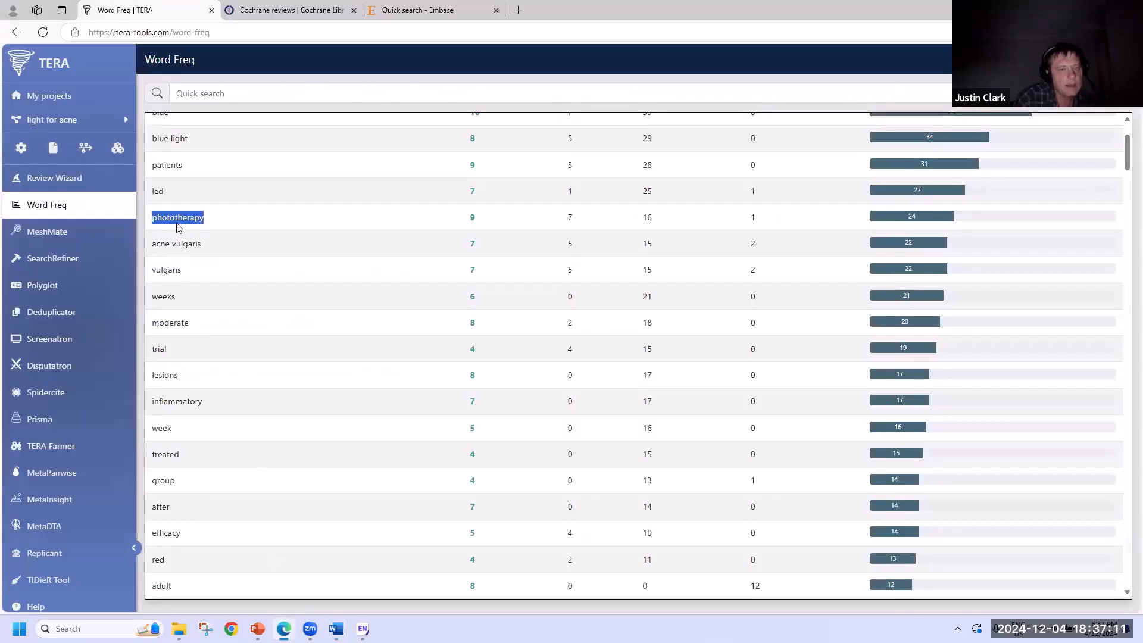
{"action": "double_click", "coordinate": [152, 275]}
{"action": "key", "text": "ctrl+c"}
{"action": "left_click", "coordinate": [336, 629]}
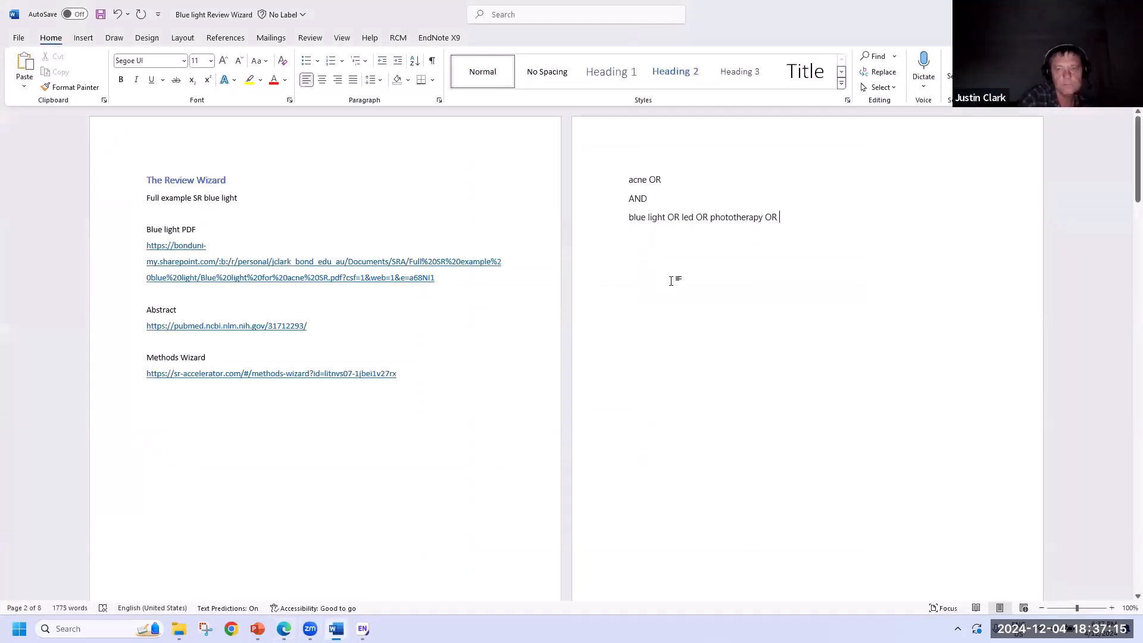
{"action": "key", "text": "ctrl+v"}
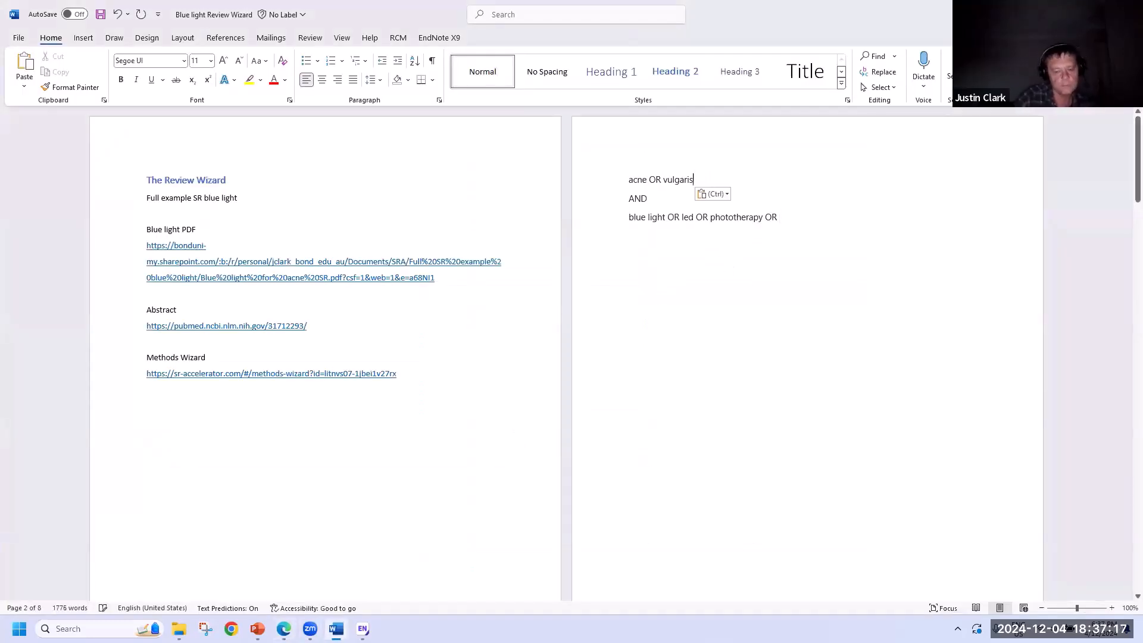
{"action": "type", "text": "OR"}
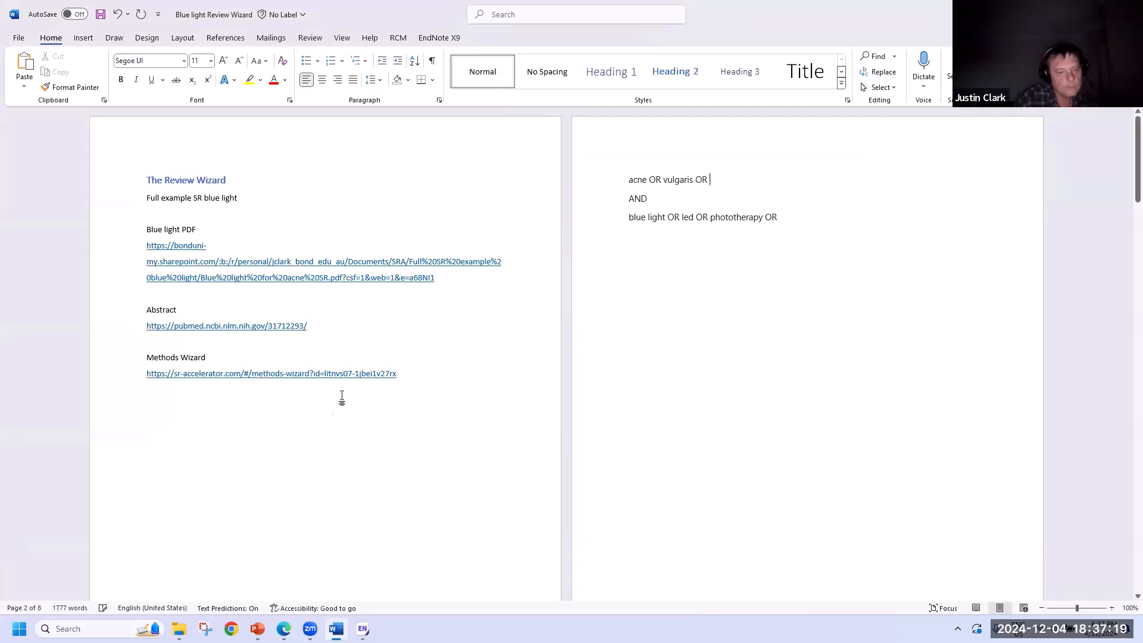
- Add 'lesions' to the acne line and delete the dangling OR after phototherapy
{"action": "left_click", "coordinate": [283, 629]}
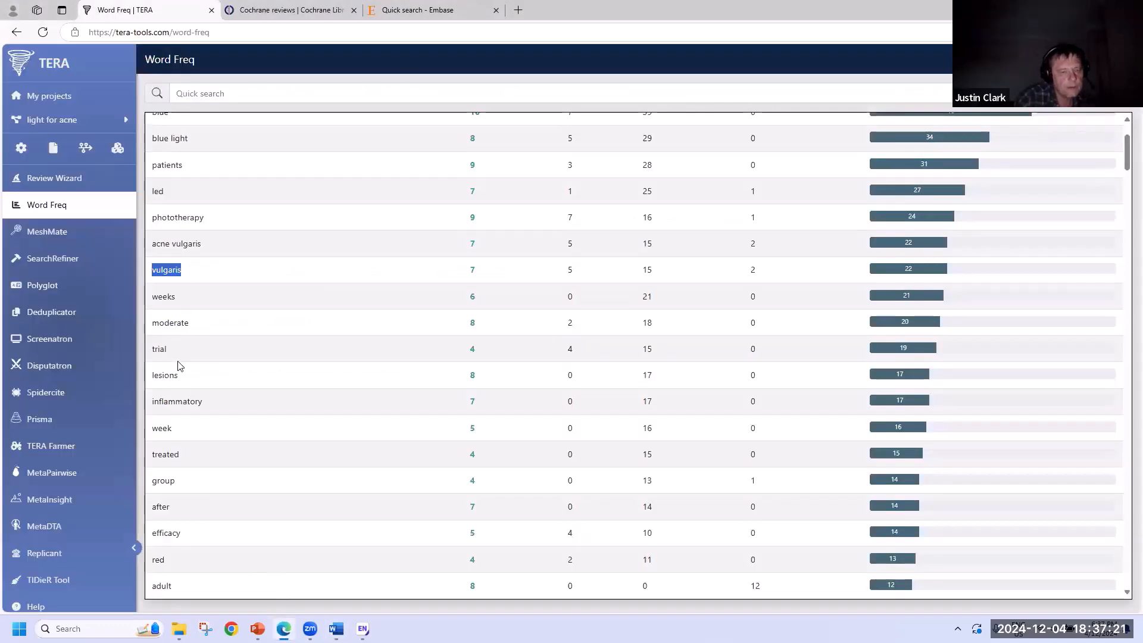
{"action": "left_click_drag", "start_coordinate": [199, 381], "coordinate": [152, 379]}
{"action": "key", "text": "ctrl+c"}
{"action": "left_click", "coordinate": [336, 628]}
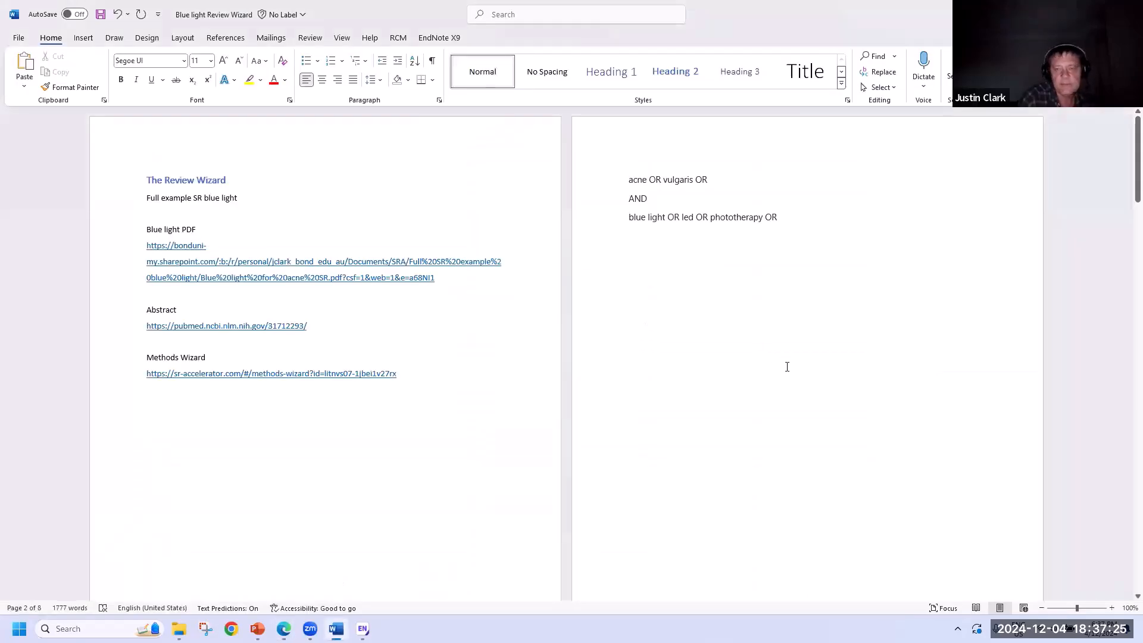
{"action": "key", "text": "ctrl+v"}
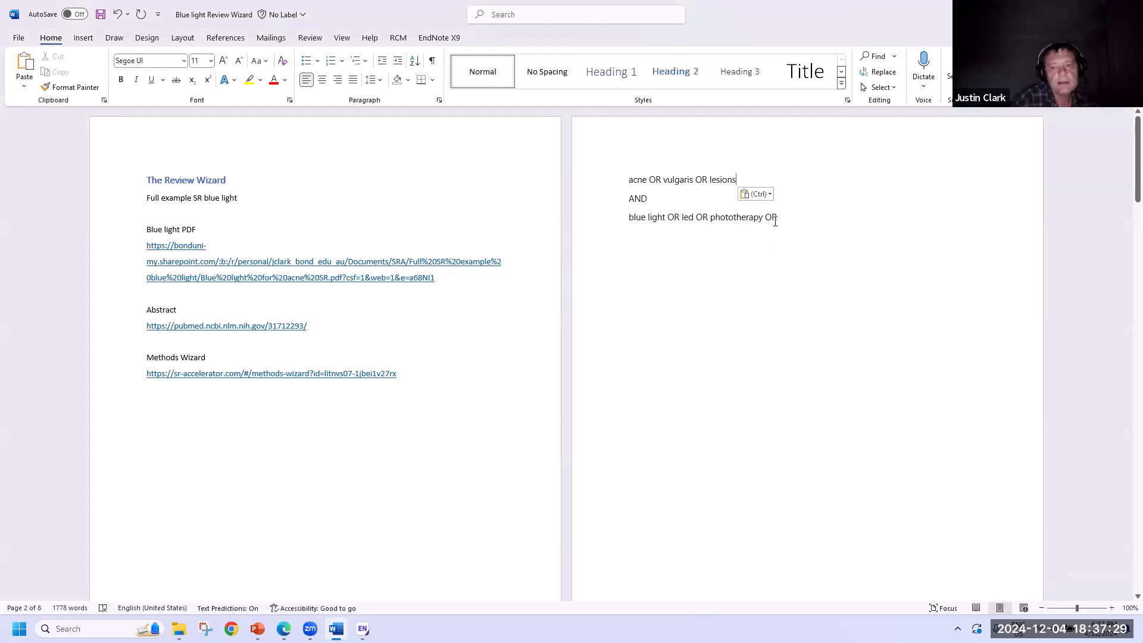
{"action": "left_click", "coordinate": [750, 292]}
{"action": "key", "text": "BackSpace"}
{"action": "key", "text": "BackSpace"}
{"action": "key", "text": "BackSpace"}
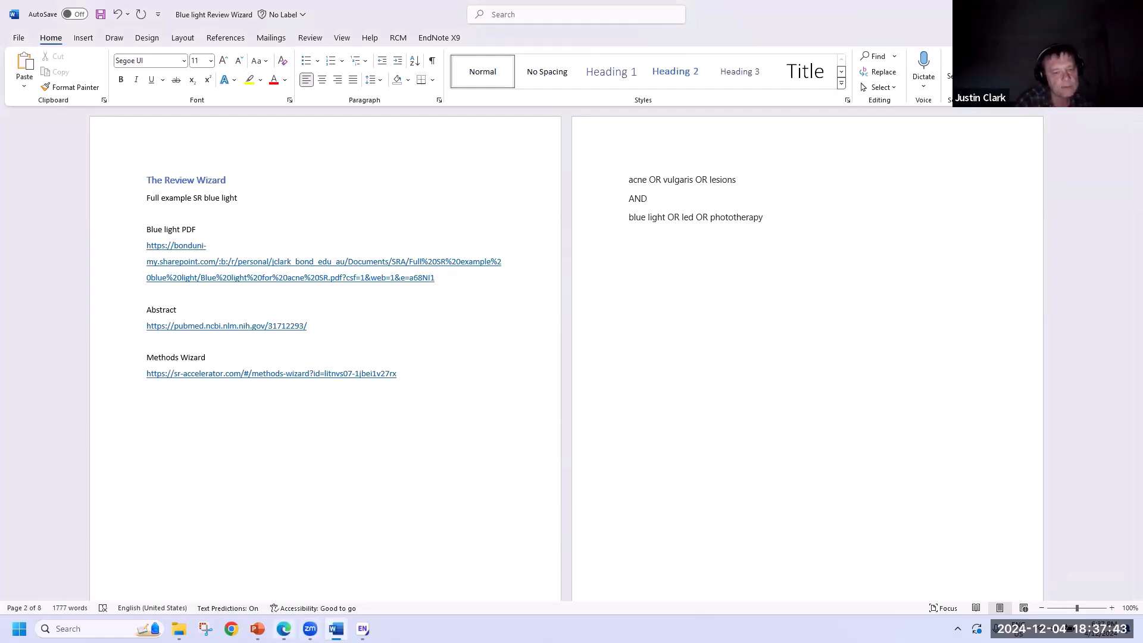
- Review the remaining Word Freq terms, then switch TERA to the MeshMate tool
{"action": "key", "text": "alt+Tab"}
{"action": "scroll", "coordinate": [341, 467], "scroll_direction": "down", "scroll_amount": 20}
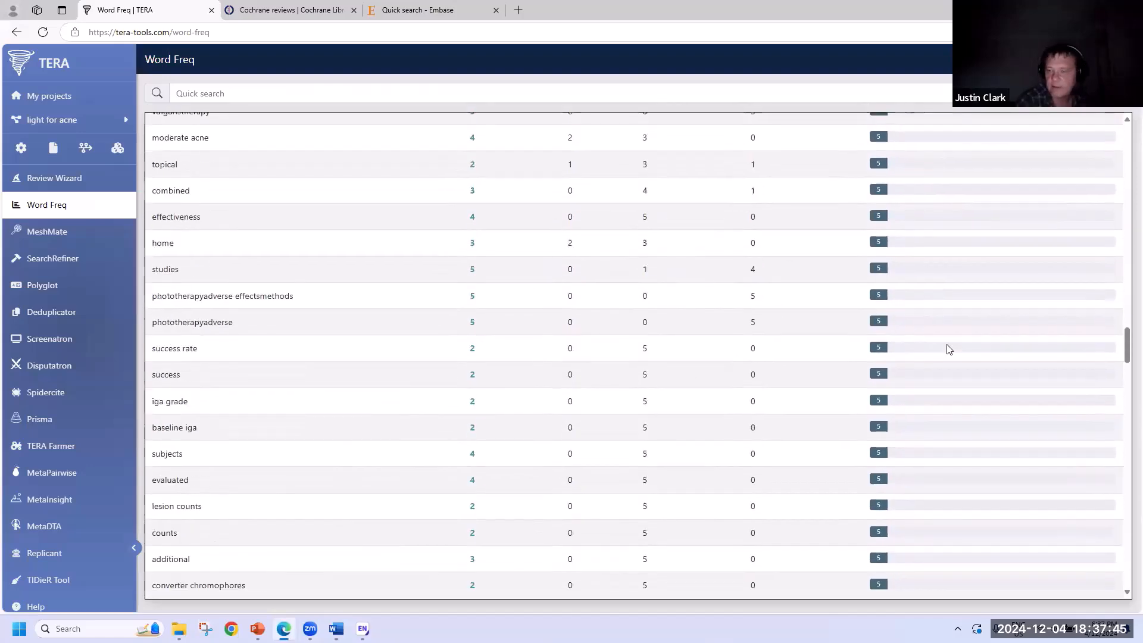
{"action": "scroll", "coordinate": [1112, 464], "scroll_direction": "down", "scroll_amount": 15}
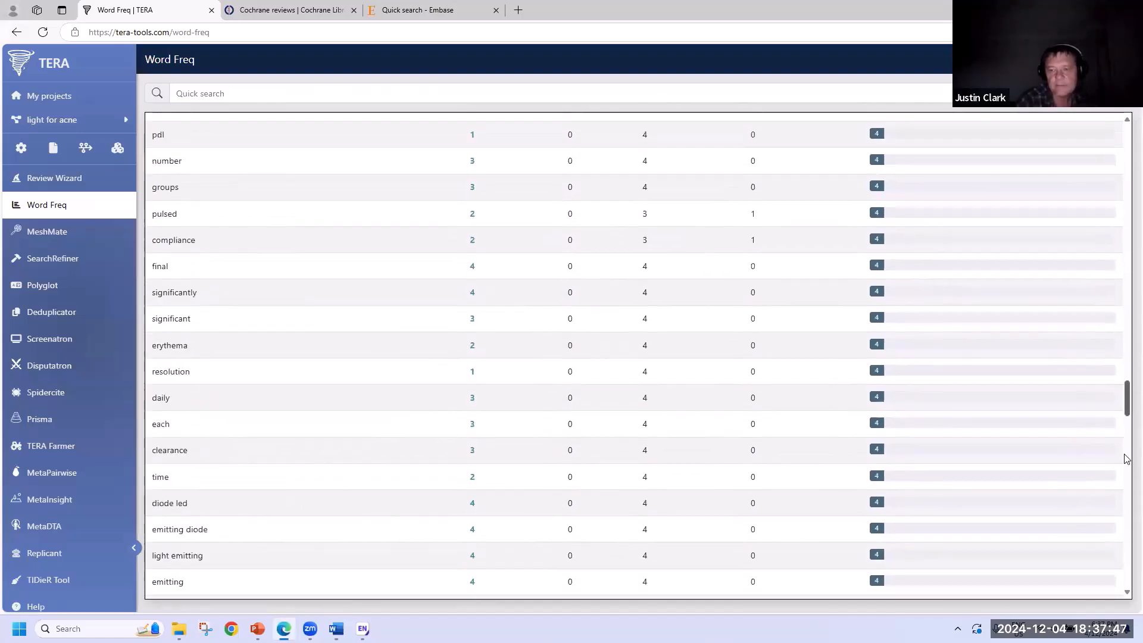
{"action": "scroll", "coordinate": [1113, 578], "scroll_direction": "down", "scroll_amount": 10}
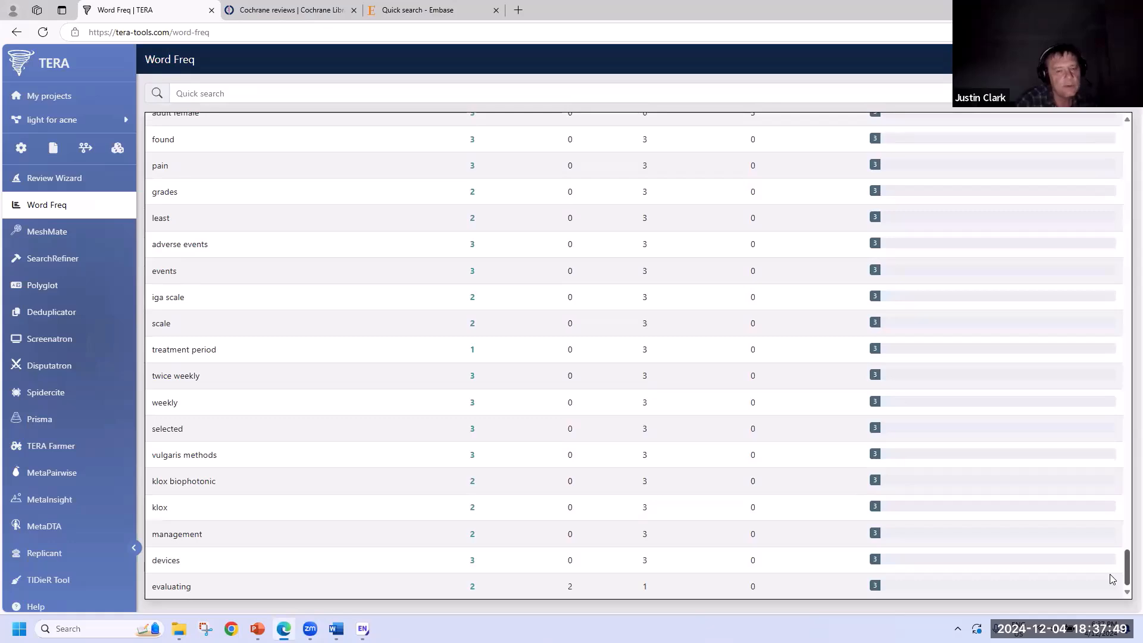
{"action": "scroll", "coordinate": [1112, 579], "scroll_direction": "up", "scroll_amount": 20}
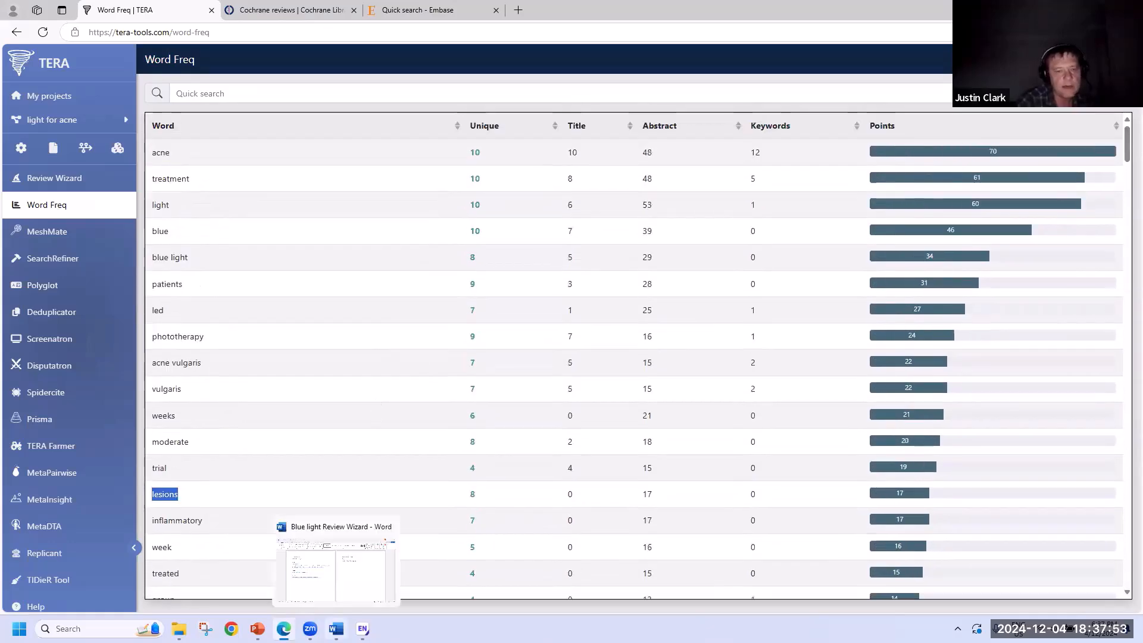
{"action": "left_click", "coordinate": [336, 628]}
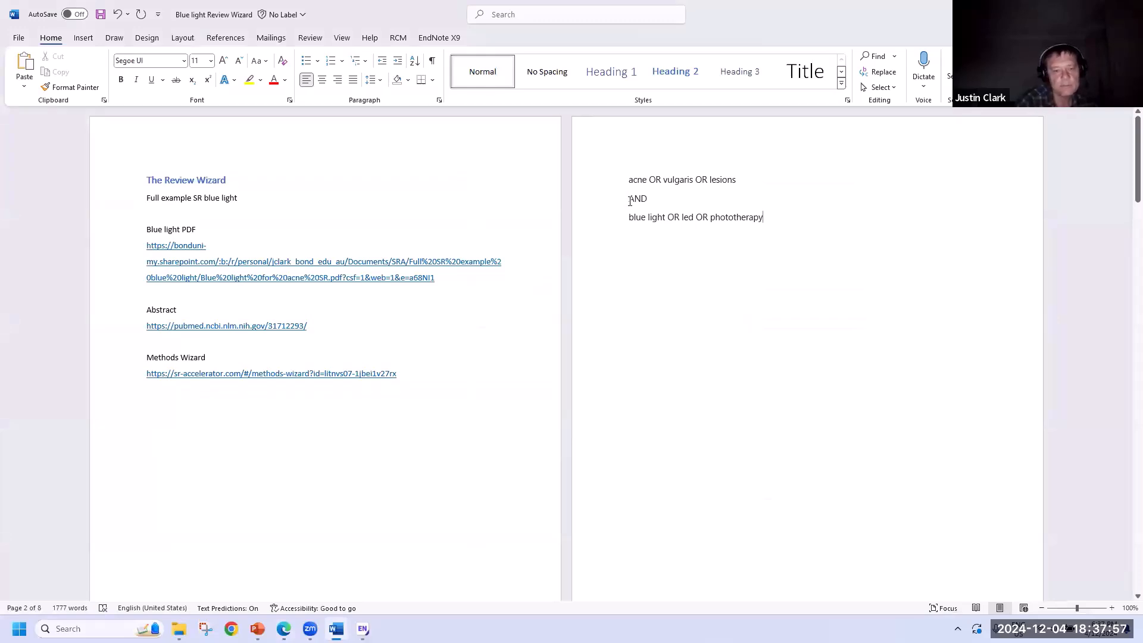
{"action": "left_click", "coordinate": [279, 629]}
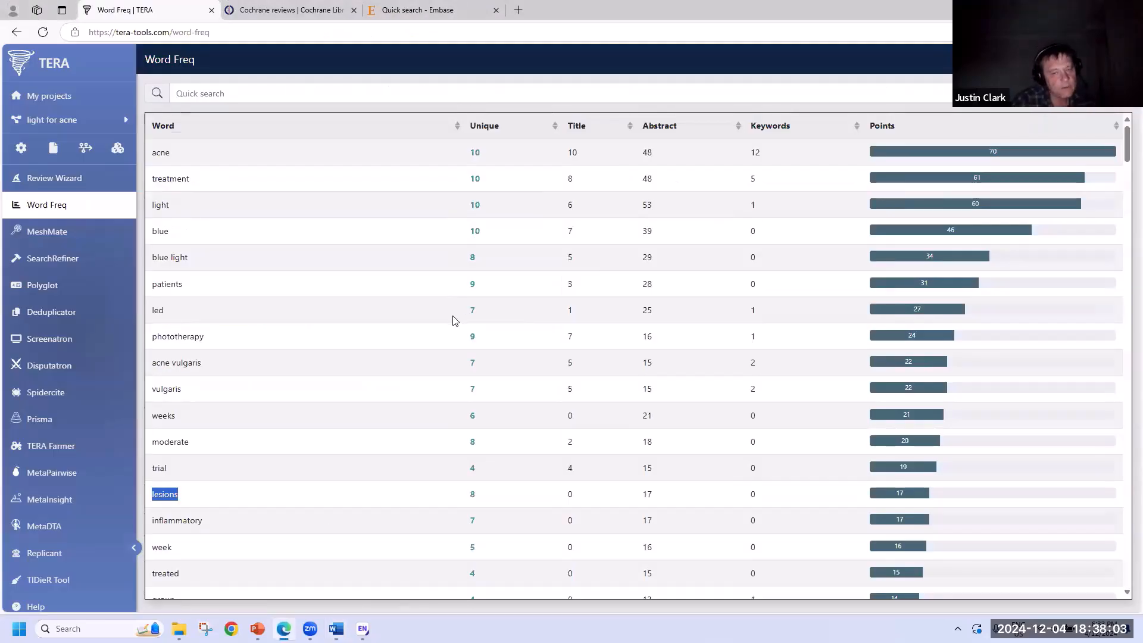
{"action": "left_click", "coordinate": [76, 231]}
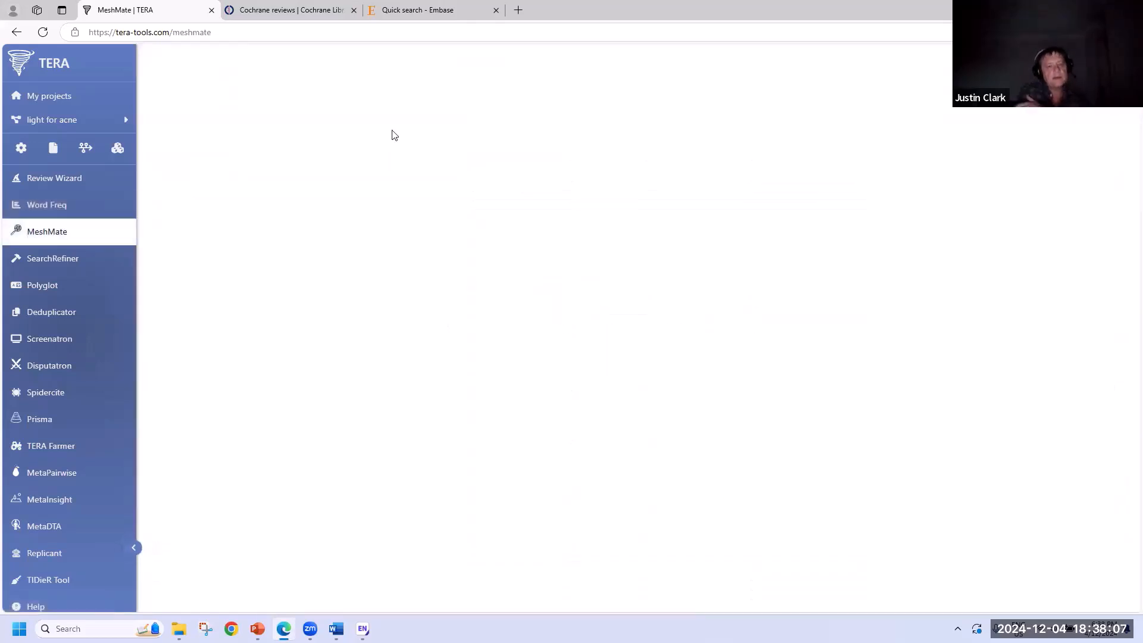
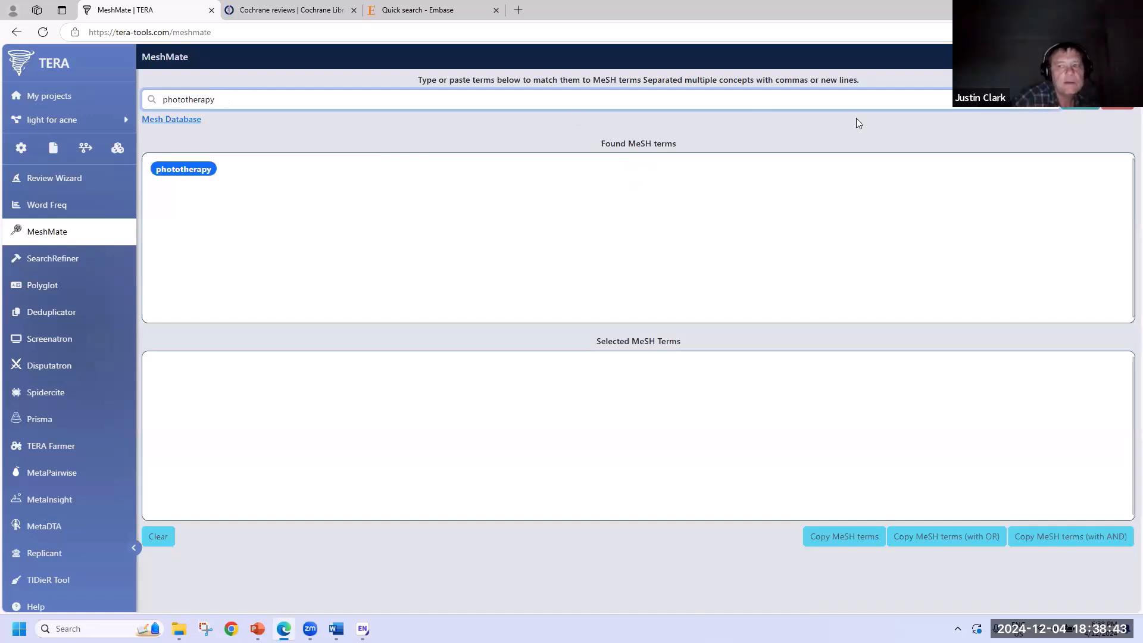
- Clear MeshMate, look up 'acne', and select acne vulgaris as the MeSH term
{"action": "left_click", "coordinate": [1113, 108]}
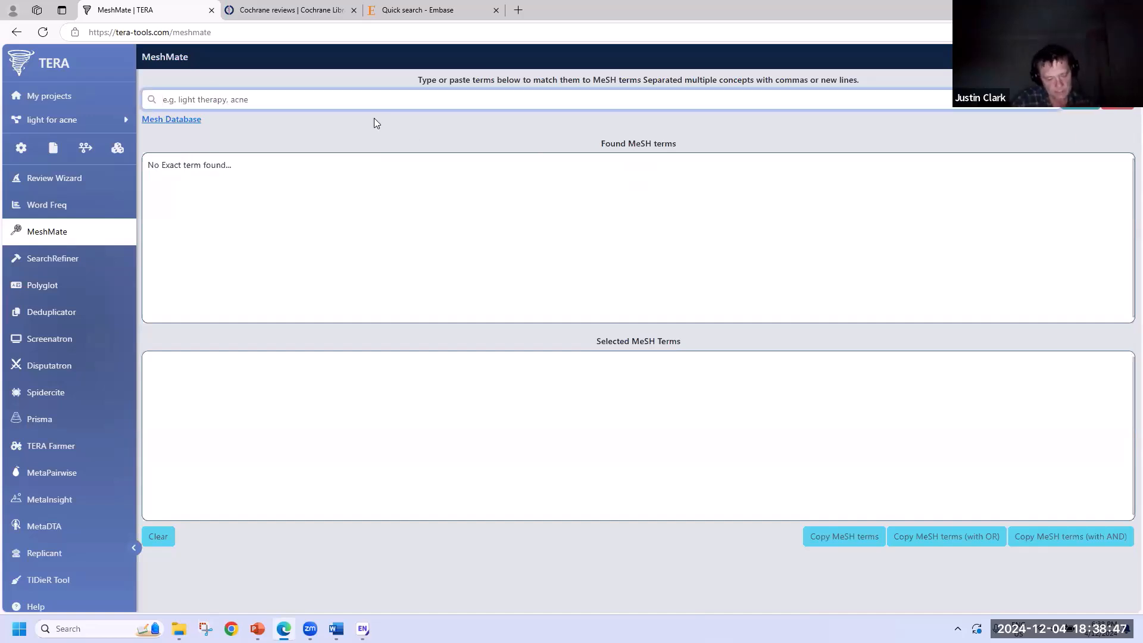
{"action": "type", "text": "acne"}
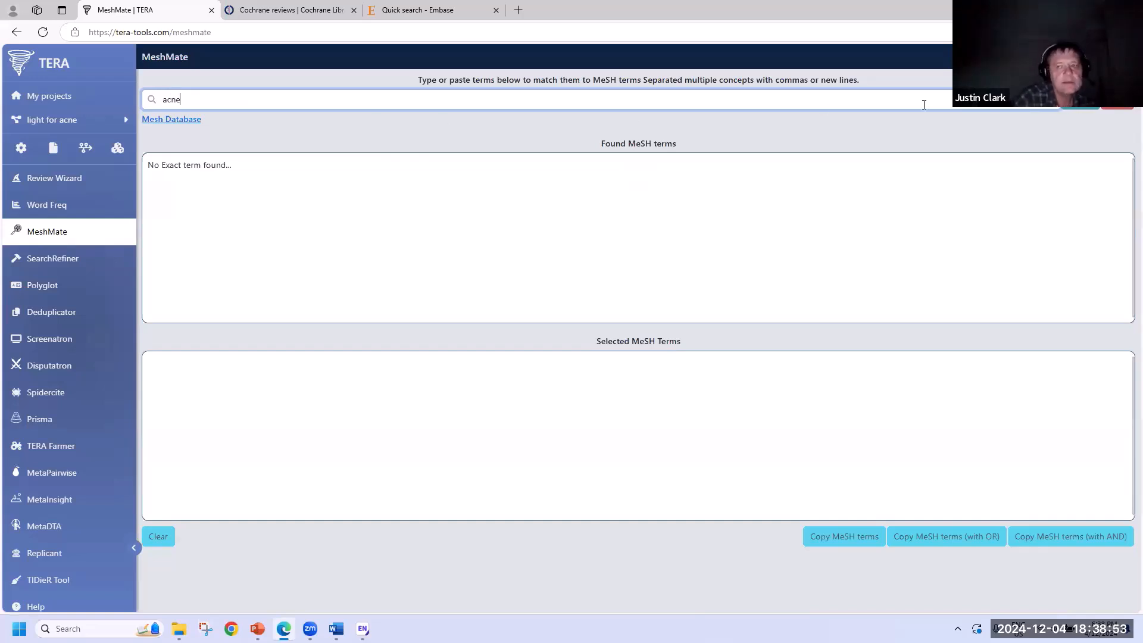
{"action": "left_click", "coordinate": [1080, 100]}
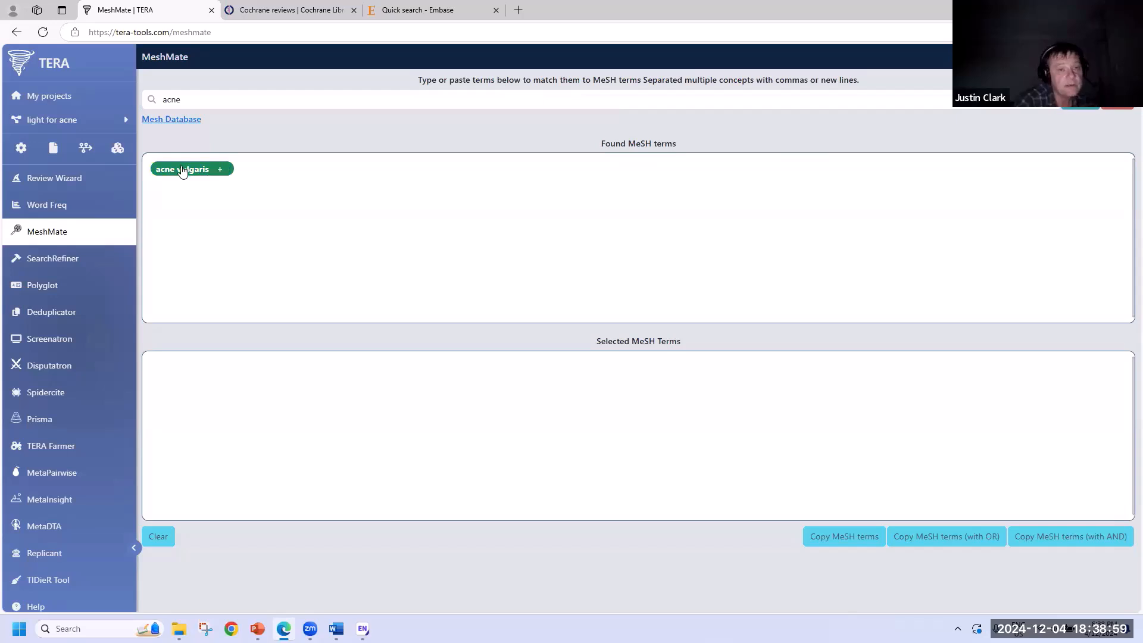
{"action": "left_click", "coordinate": [183, 171]}
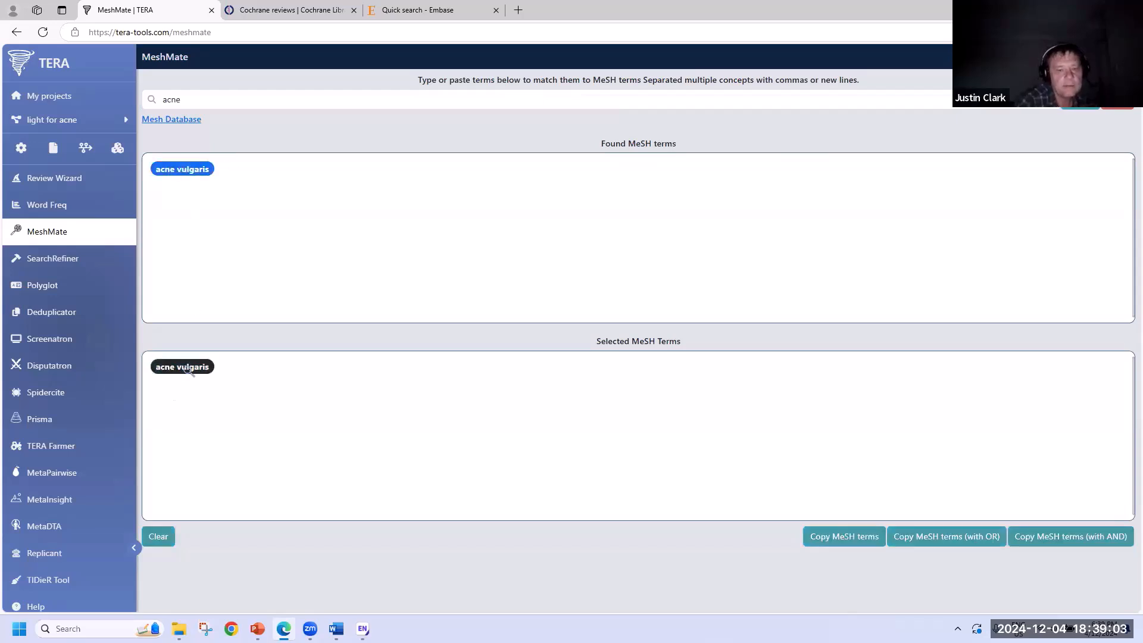
{"action": "left_click", "coordinate": [193, 172]}
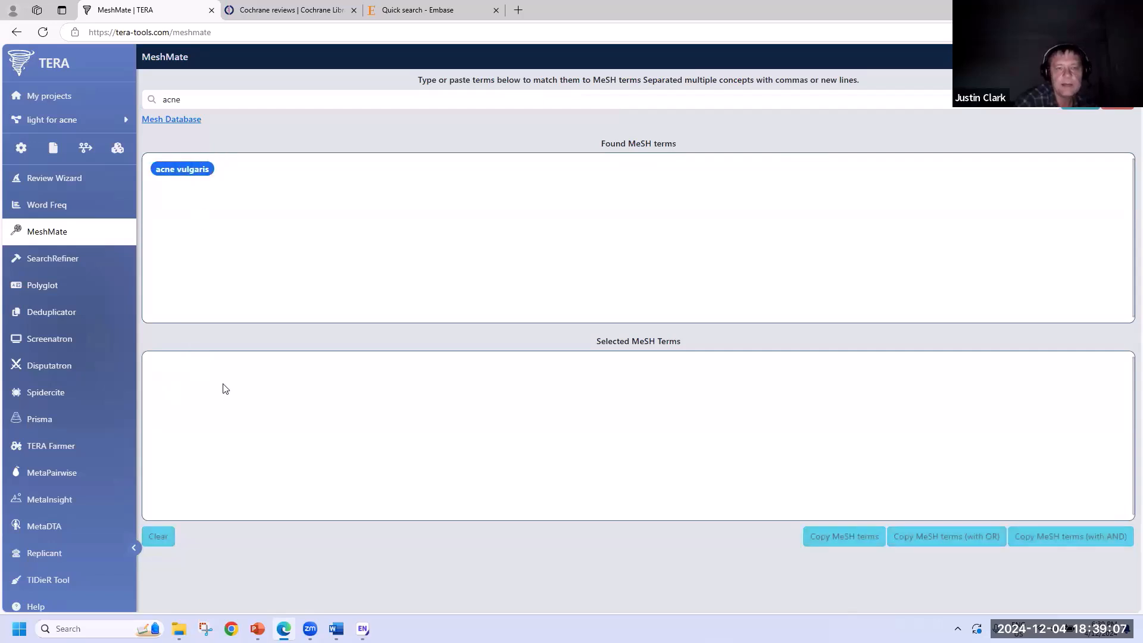
{"action": "left_click", "coordinate": [184, 170]}
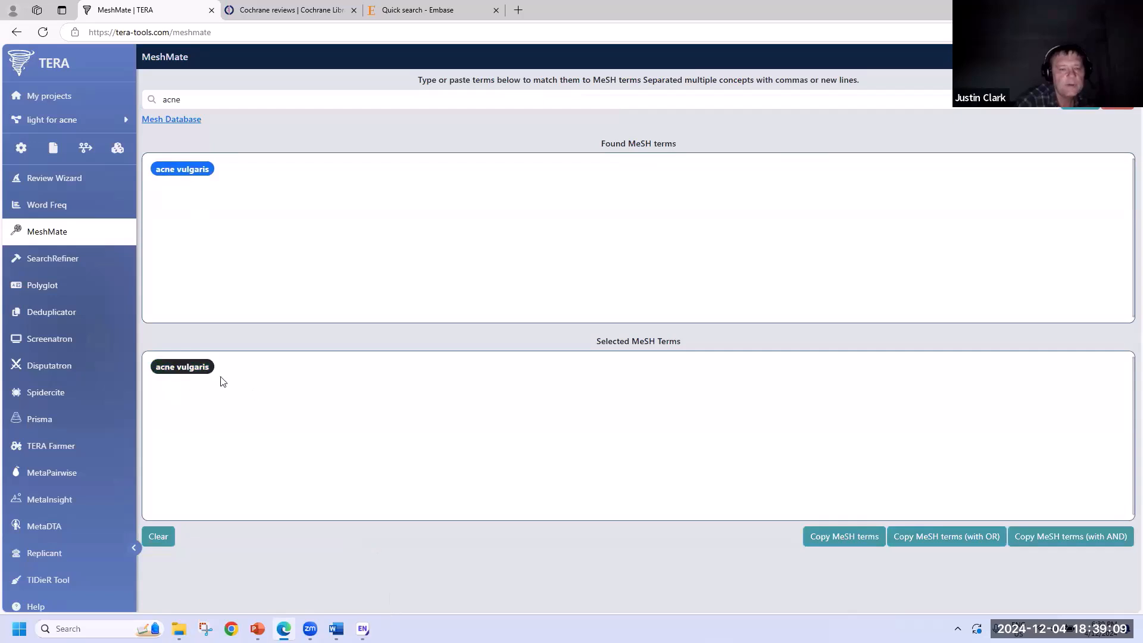
- Check the acne vulgaris MeSH entry, copy the term, and place the cursor at Word's acne line
{"action": "left_click", "coordinate": [200, 368]}
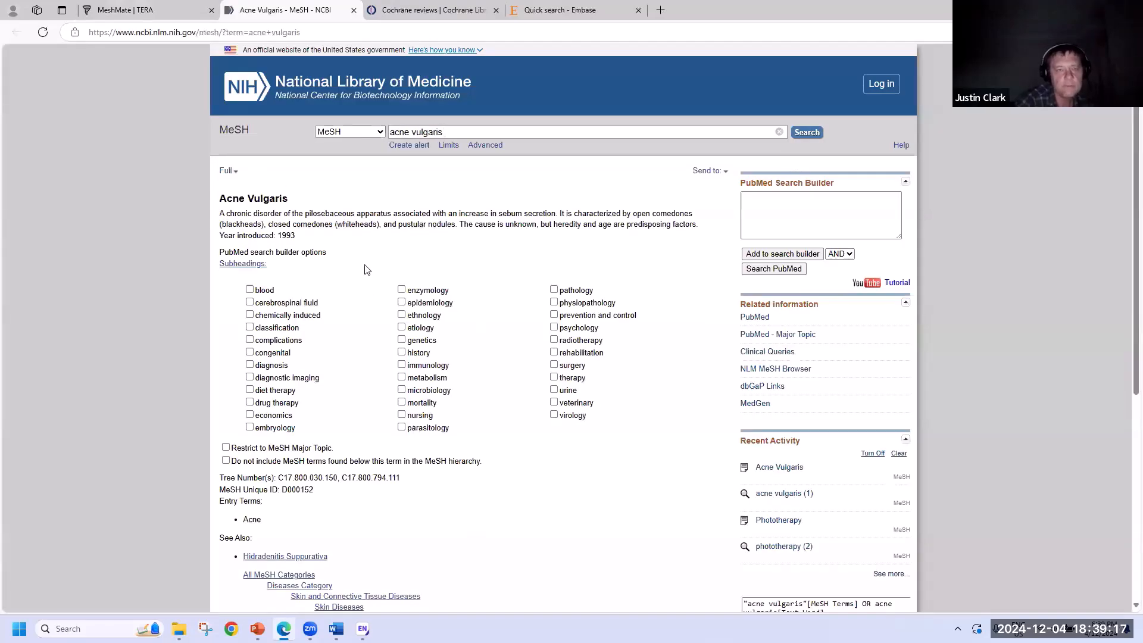
{"action": "left_click", "coordinate": [162, 8]}
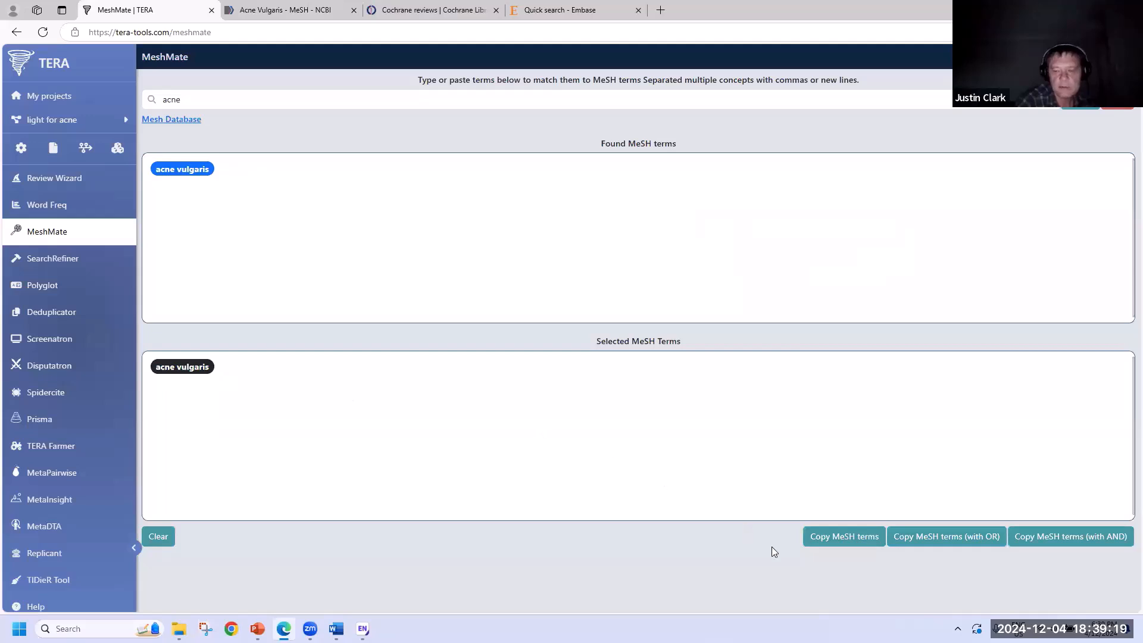
{"action": "left_click", "coordinate": [842, 538]}
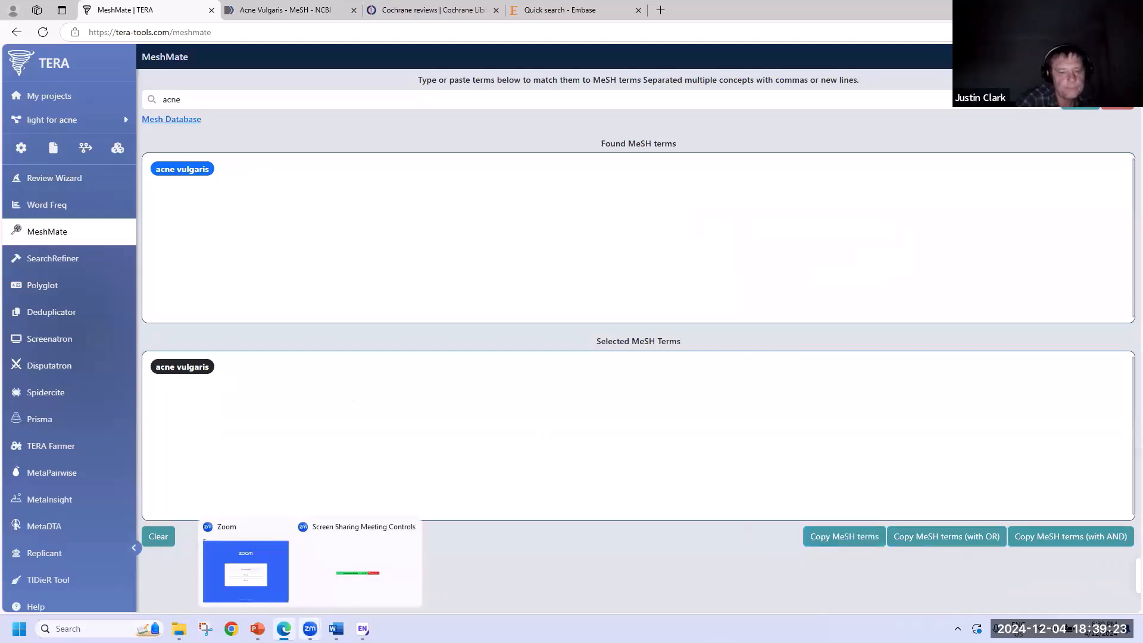
{"action": "left_click", "coordinate": [336, 629]}
{"action": "left_click", "coordinate": [625, 180]}
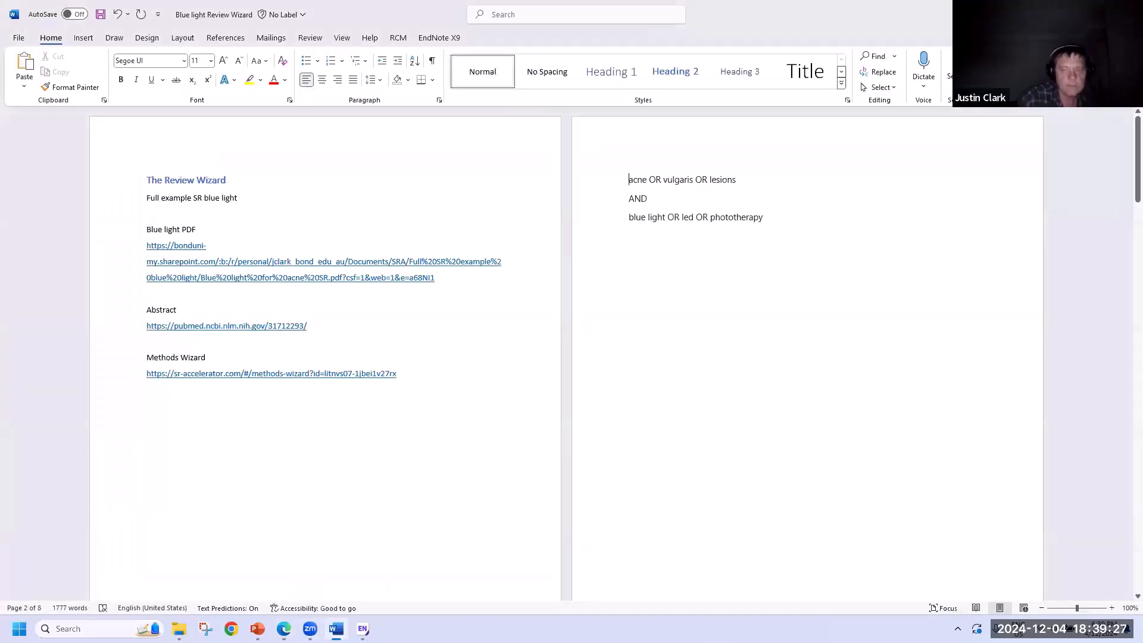
- Start Word's acne line with the pasted "acne vulgaris"[Mesh] followed by OR
{"action": "type", "text": "\"acne vulgaris\"[Mesh]"}
{"action": "type", "text": "OR"}
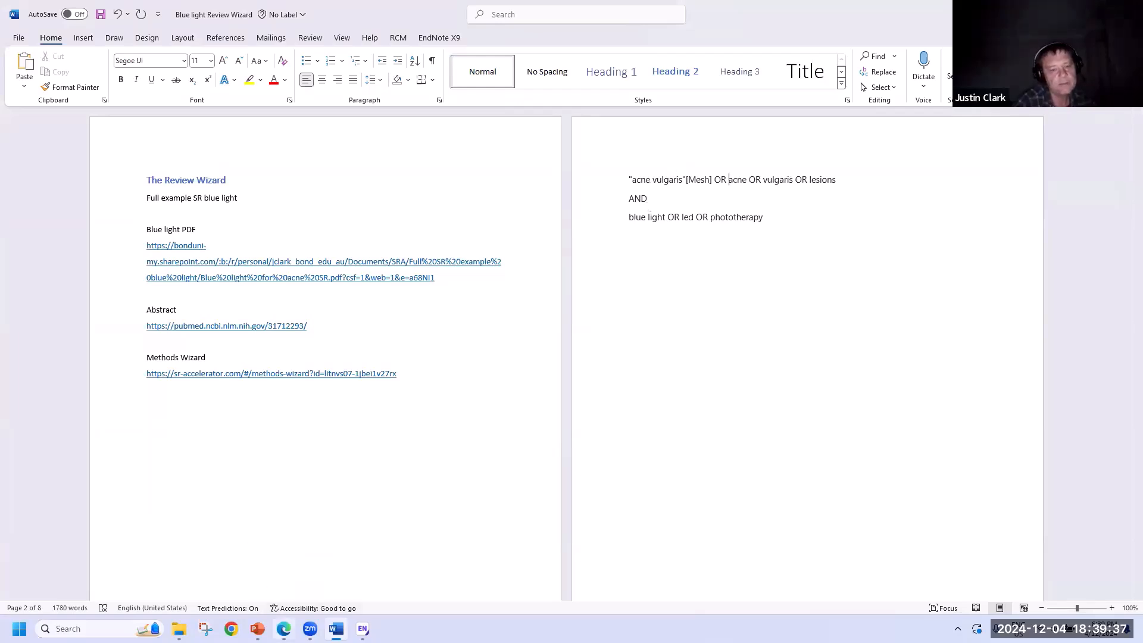
{"action": "mouse_move", "coordinate": [283, 628]}
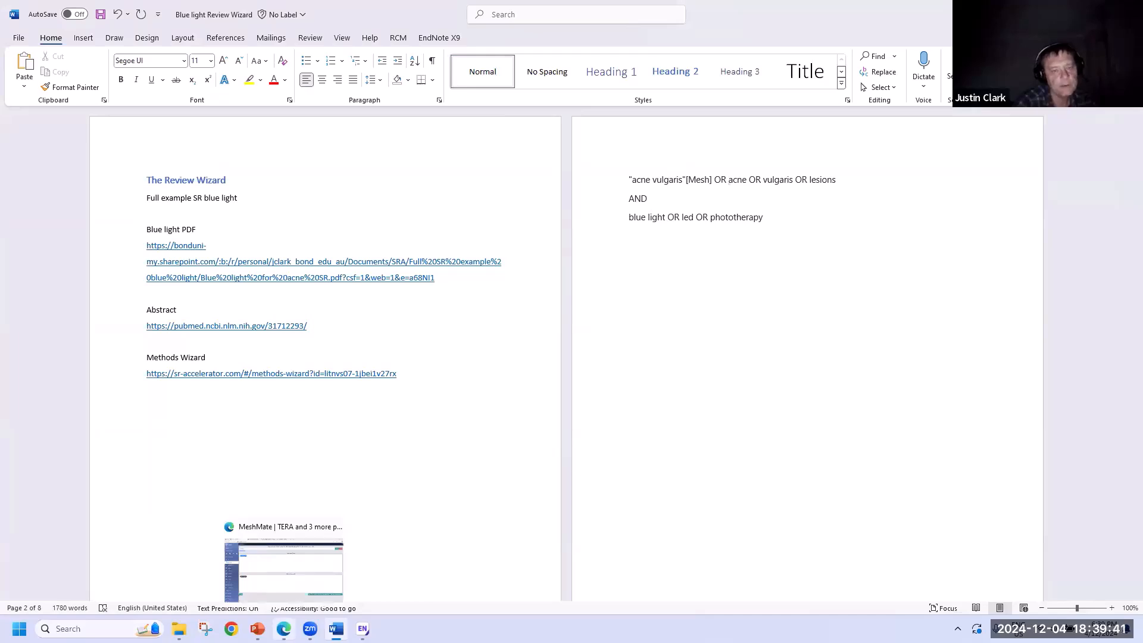
{"action": "left_click", "coordinate": [283, 565]}
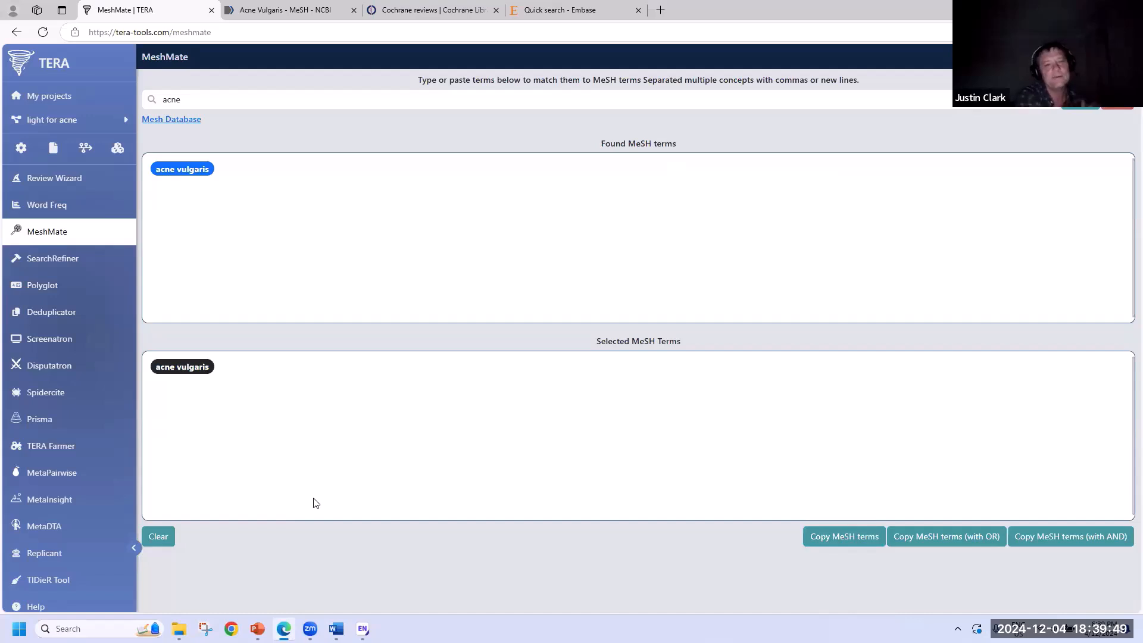
- Replace the MeshMate search with 'phototherapy', select the phototherapy heading, and copy it
{"action": "triple_click", "coordinate": [147, 99]}
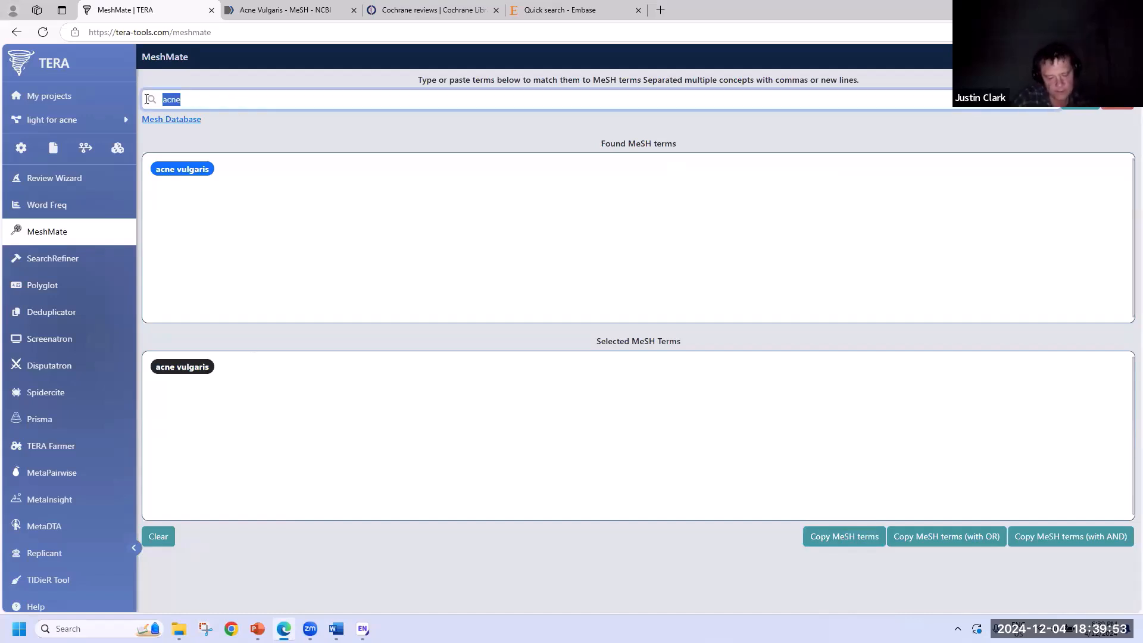
{"action": "type", "text": "ph"}
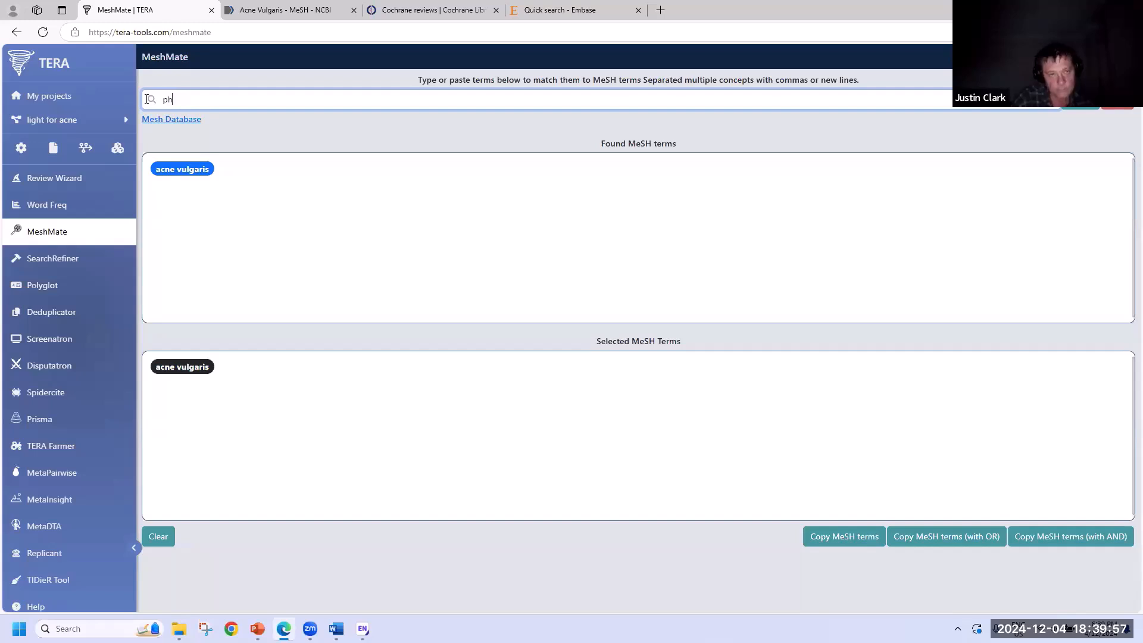
{"action": "type", "text": "o"}
{"action": "type", "text": "totherapy"}
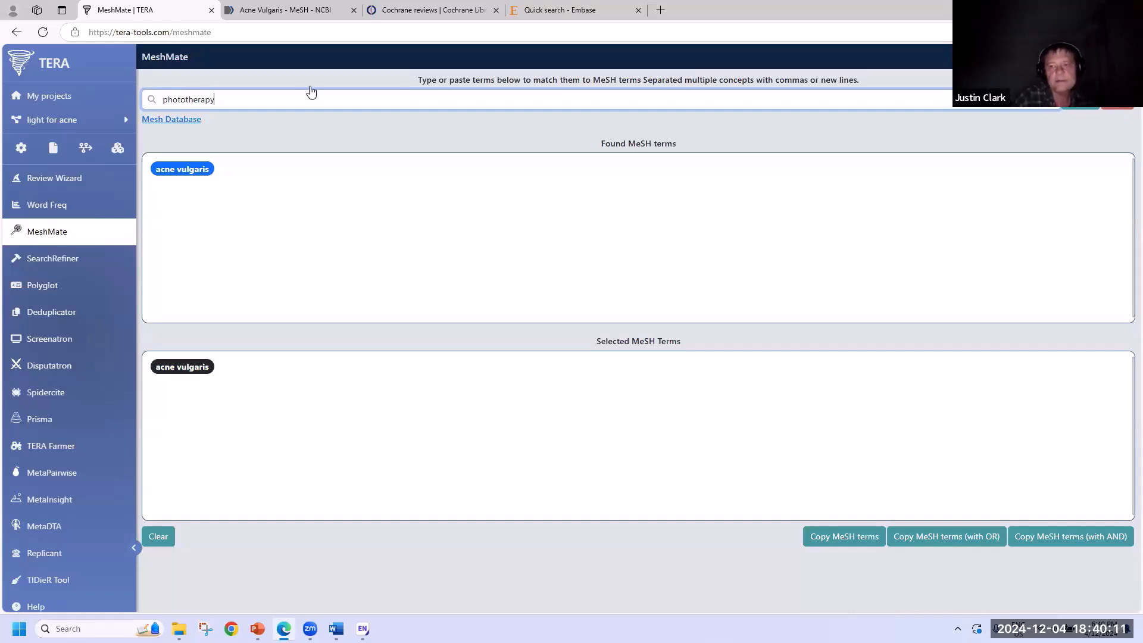
{"action": "key", "text": "Return"}
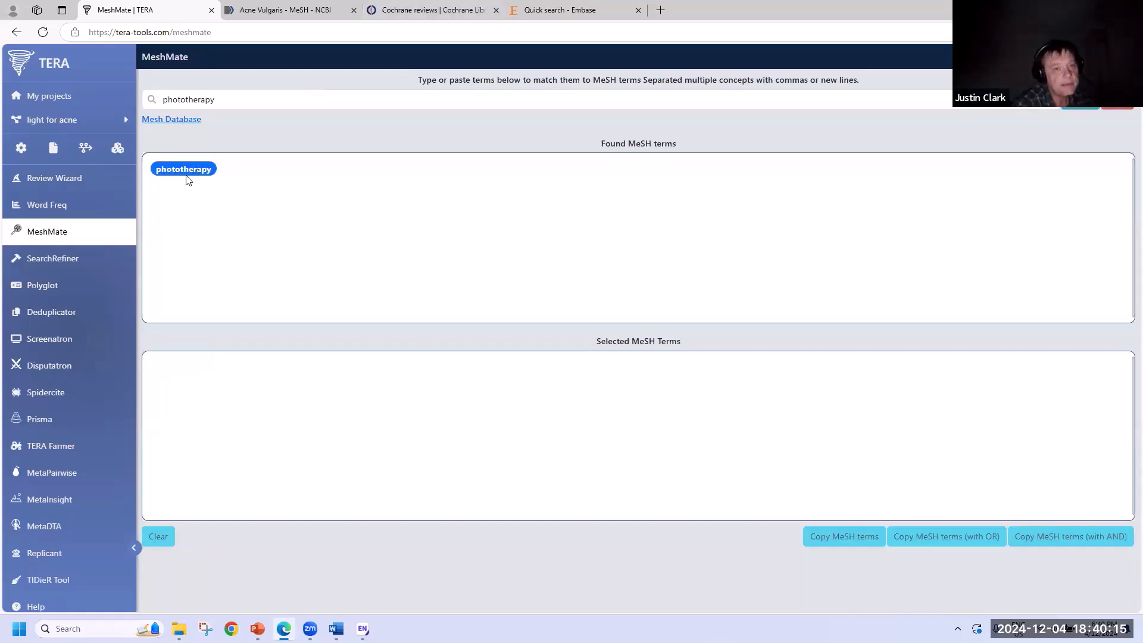
{"action": "left_click", "coordinate": [232, 174]}
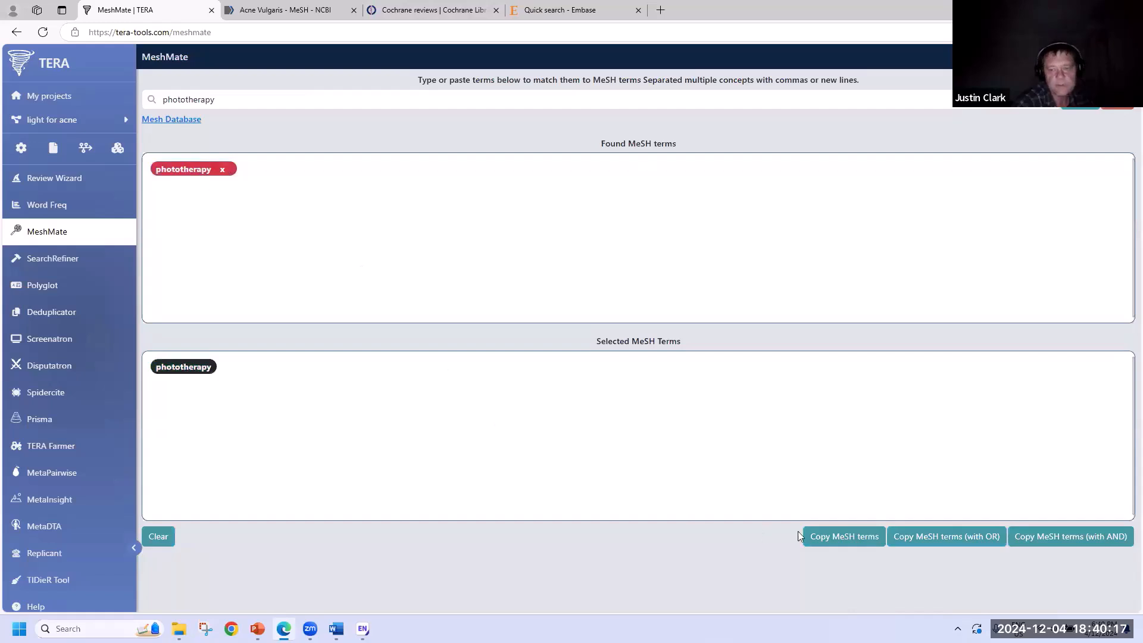
{"action": "left_click", "coordinate": [834, 536]}
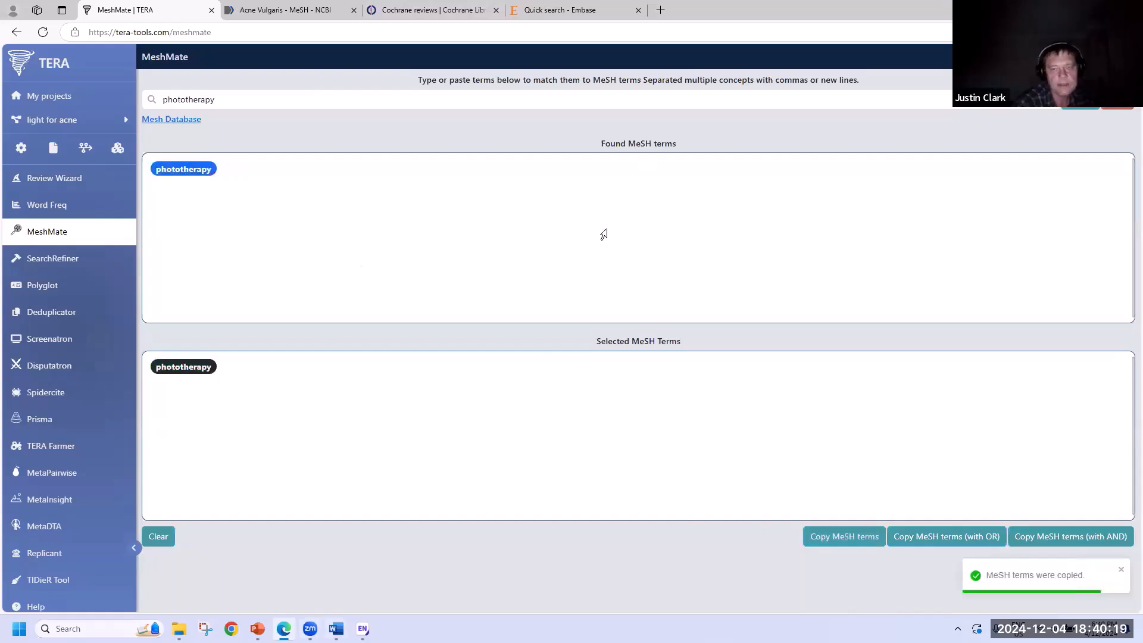
{"action": "key", "text": "alt+Tab"}
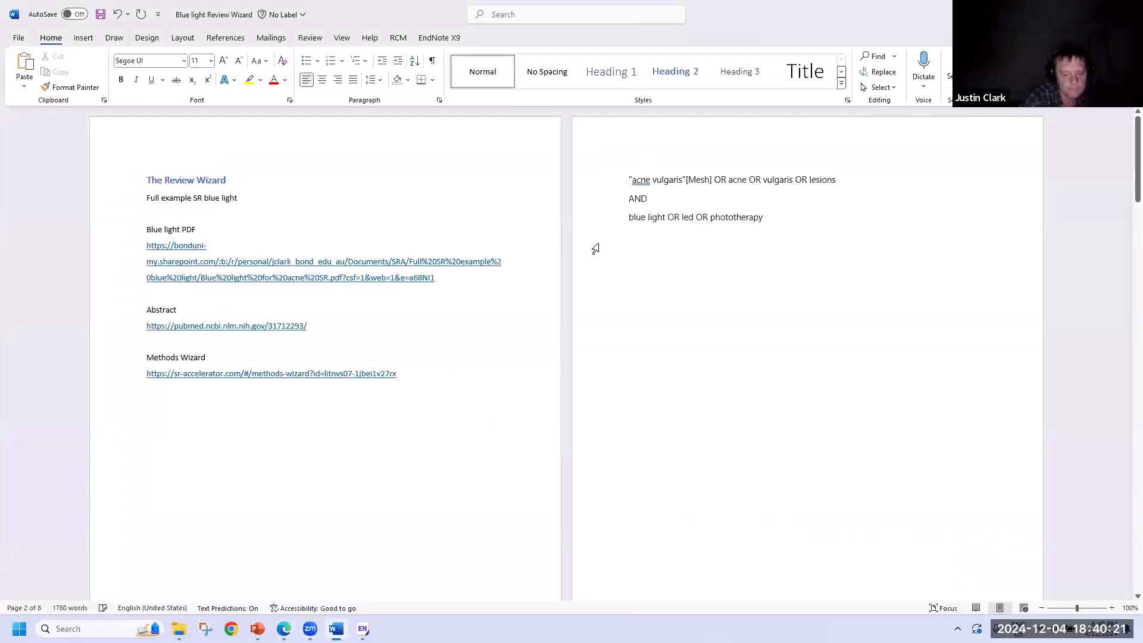
- Begin Word's light-therapy line with "phototherapy"[Mesh] OR, then clear all MeshMate terms
{"action": "key", "text": "ctrl+v"}
{"action": "type", "text": "OR"}
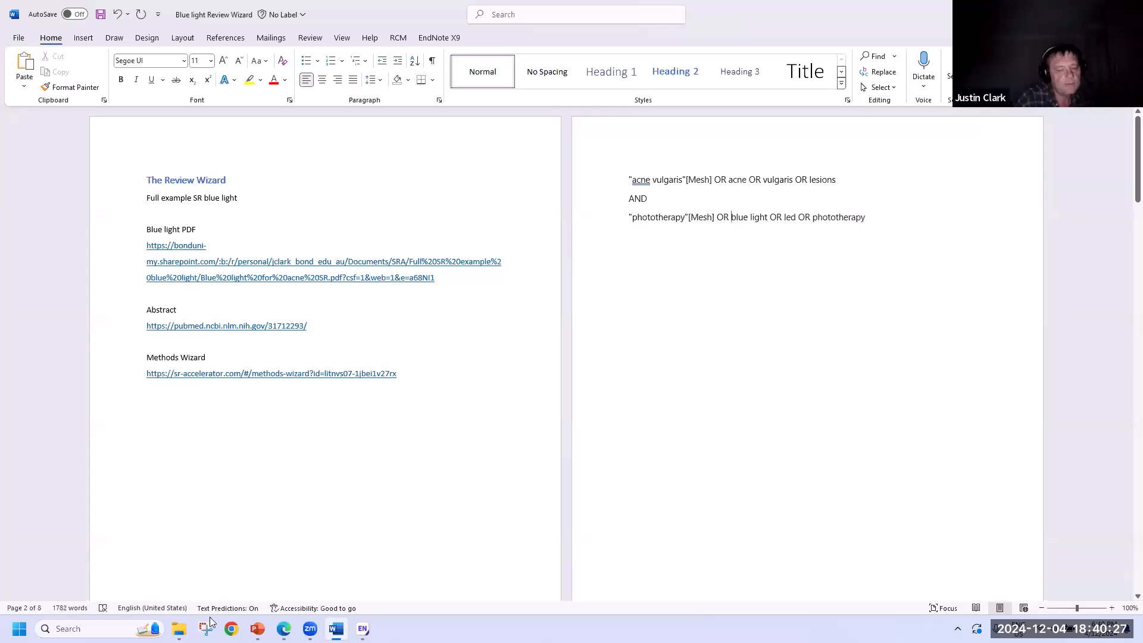
{"action": "left_click", "coordinate": [324, 536]}
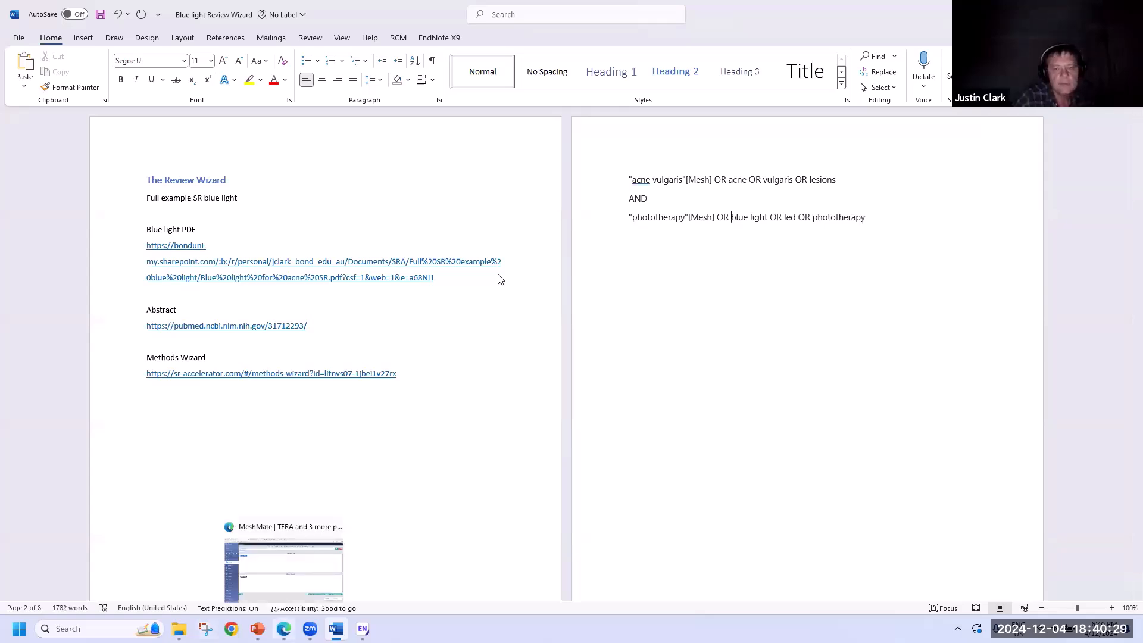
{"action": "left_click", "coordinate": [1117, 100]}
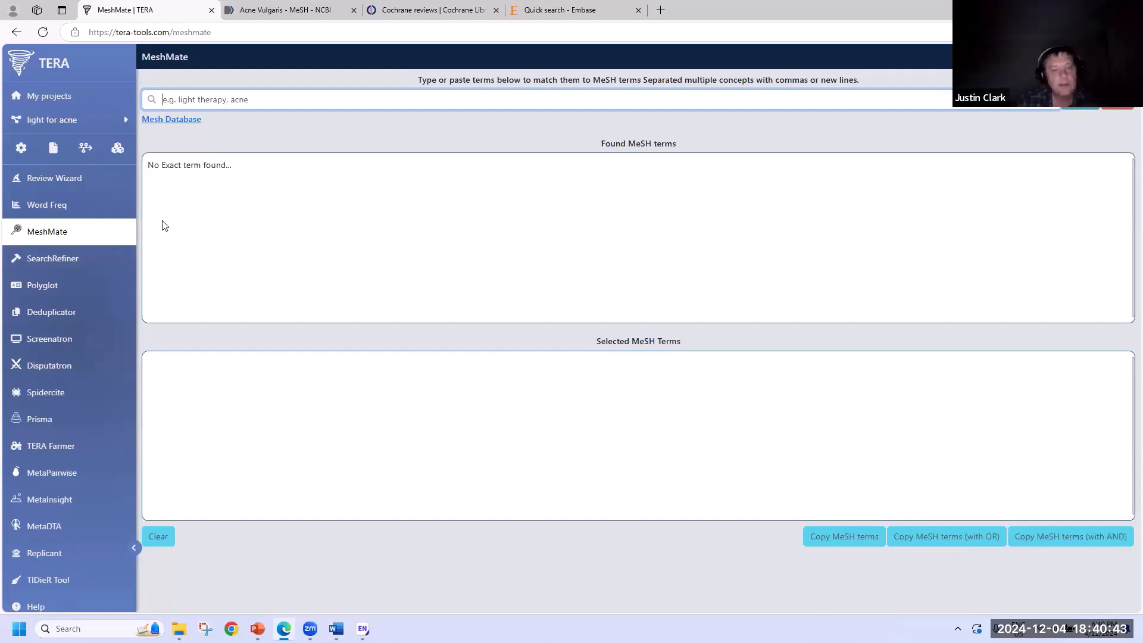
- Open SearchRefiner and wipe its previous query, seed PMIDs and graph
{"action": "left_click", "coordinate": [85, 257]}
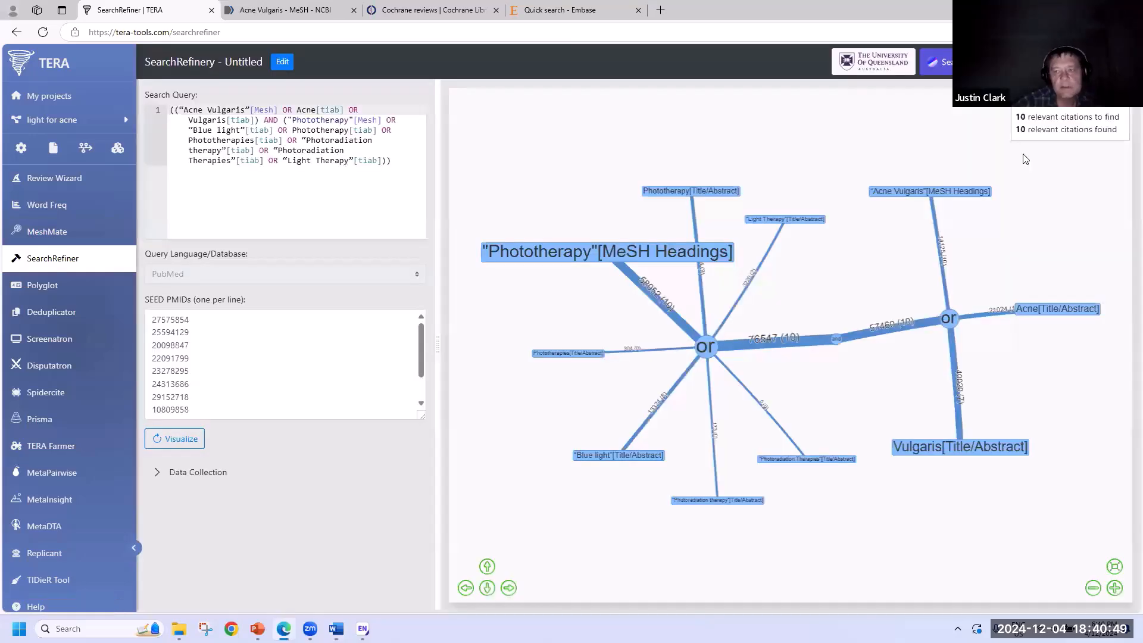
{"action": "left_click", "coordinate": [1115, 59]}
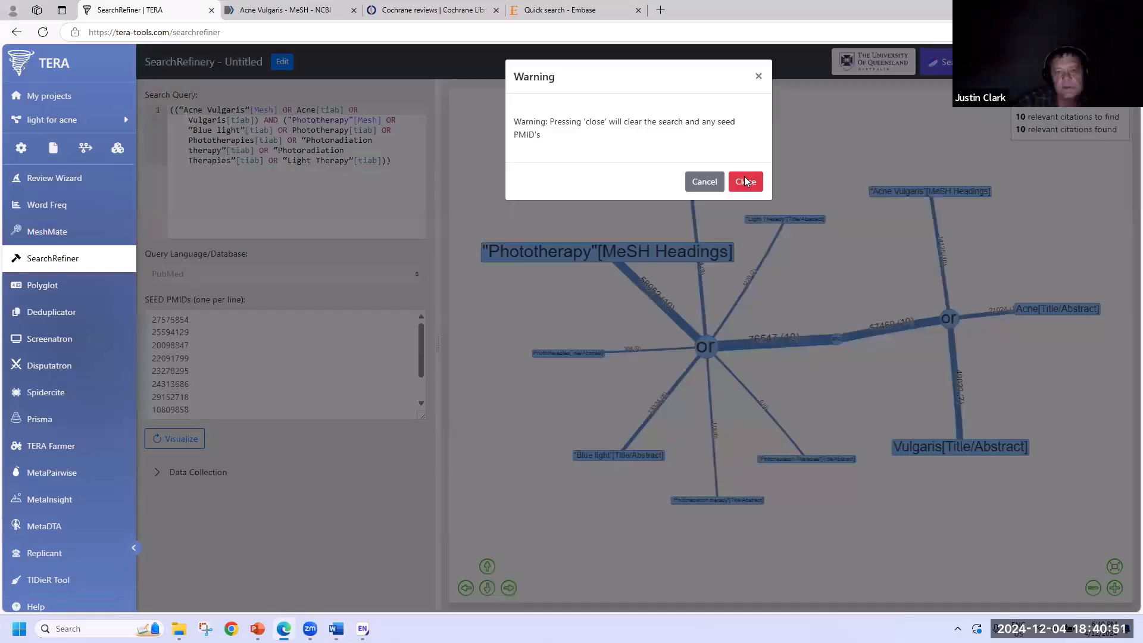
{"action": "left_click", "coordinate": [745, 181]}
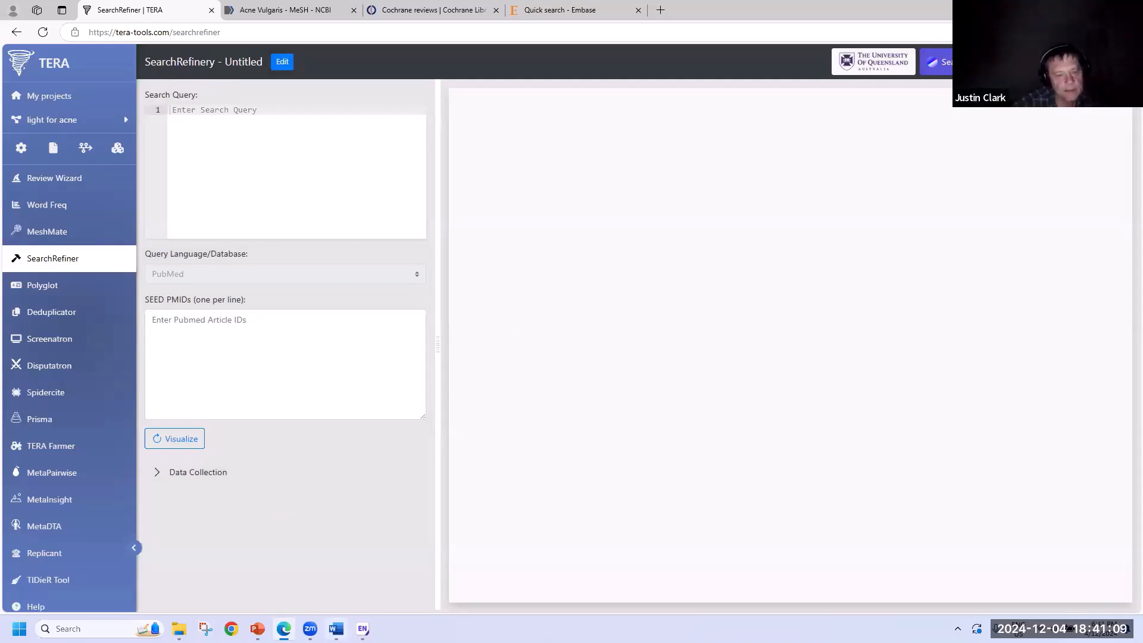
{"action": "mouse_move", "coordinate": [337, 629]}
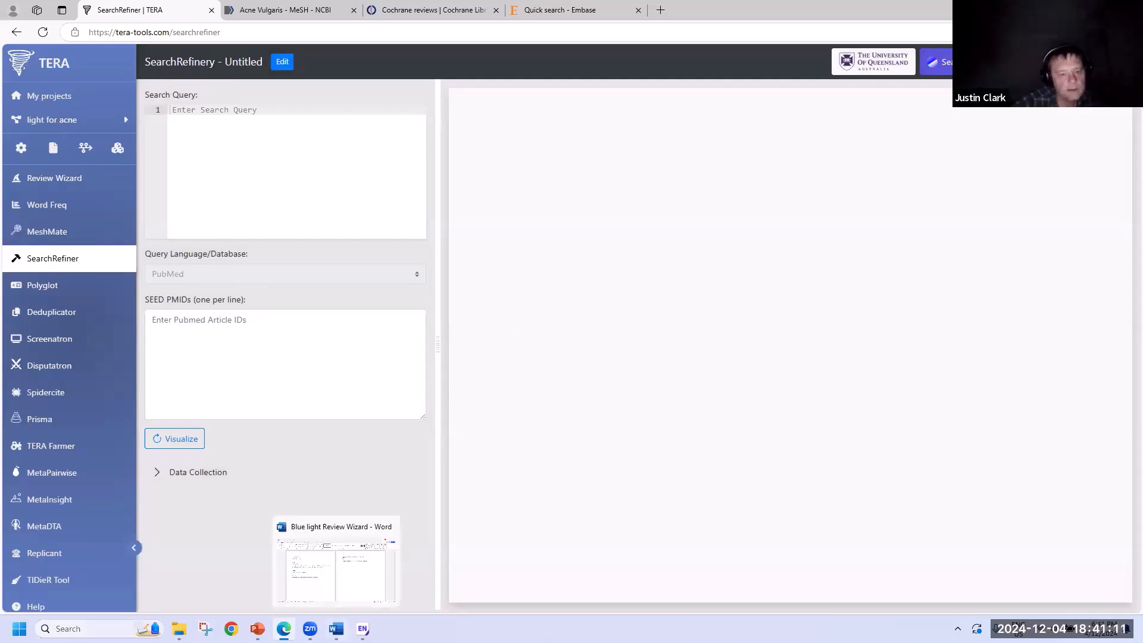
{"action": "key", "text": "alt+Tab"}
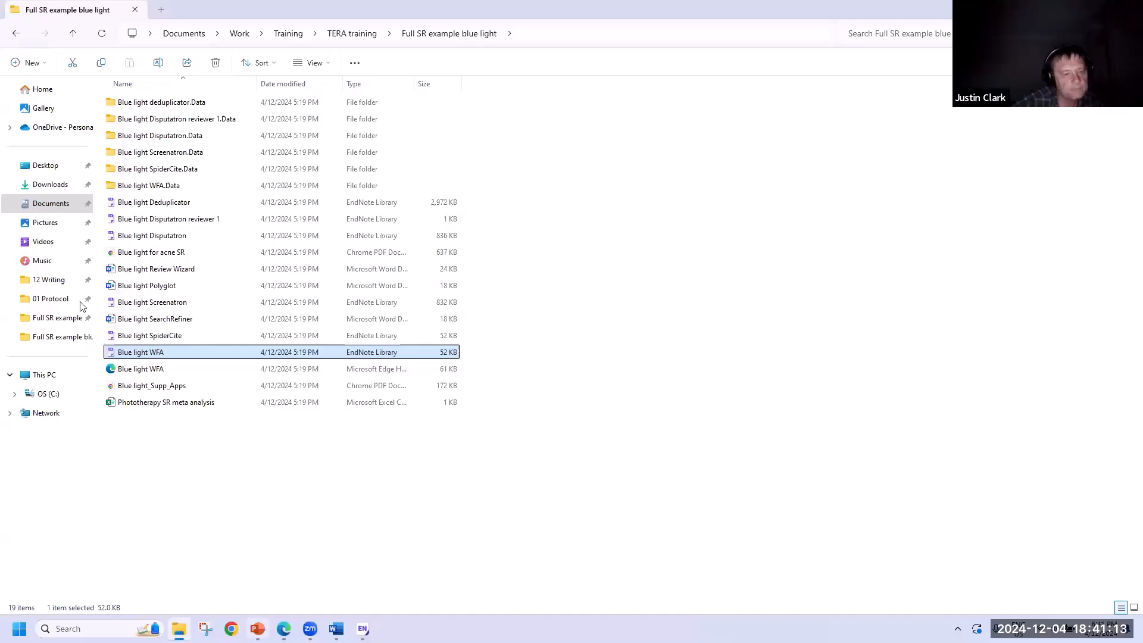
- Paste slide 12's PubMed search string into SearchRefiner's empty Search Query
{"action": "key", "text": "alt+Tab"}
{"action": "scroll", "coordinate": [95, 369], "scroll_direction": "down", "scroll_amount": 6}
{"action": "left_click", "coordinate": [95, 283]}
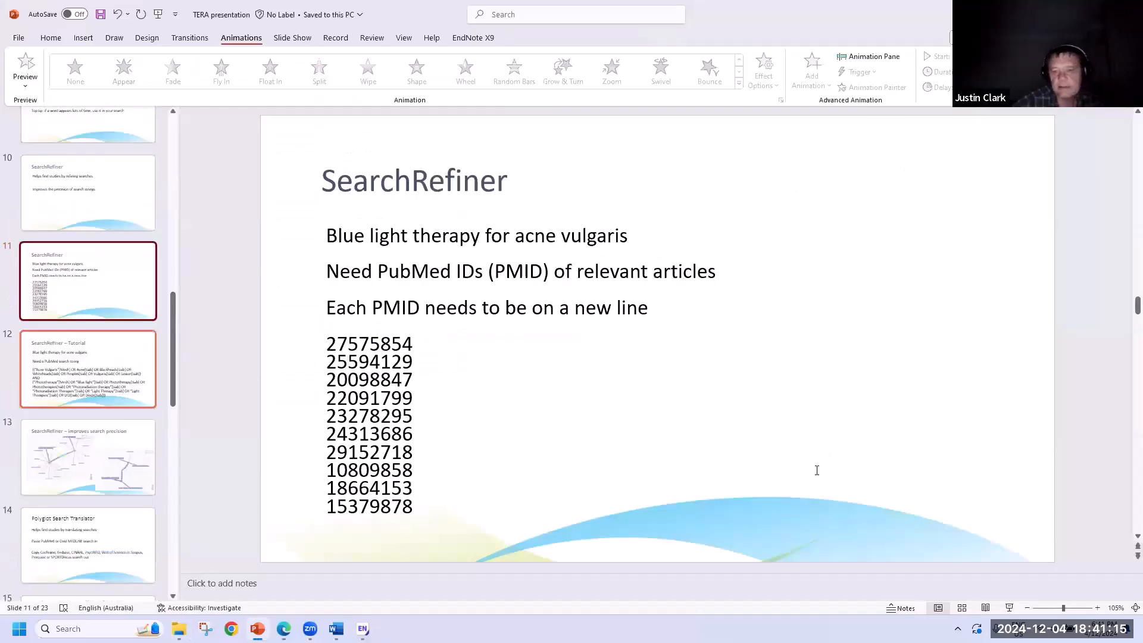
{"action": "left_click", "coordinate": [95, 369]}
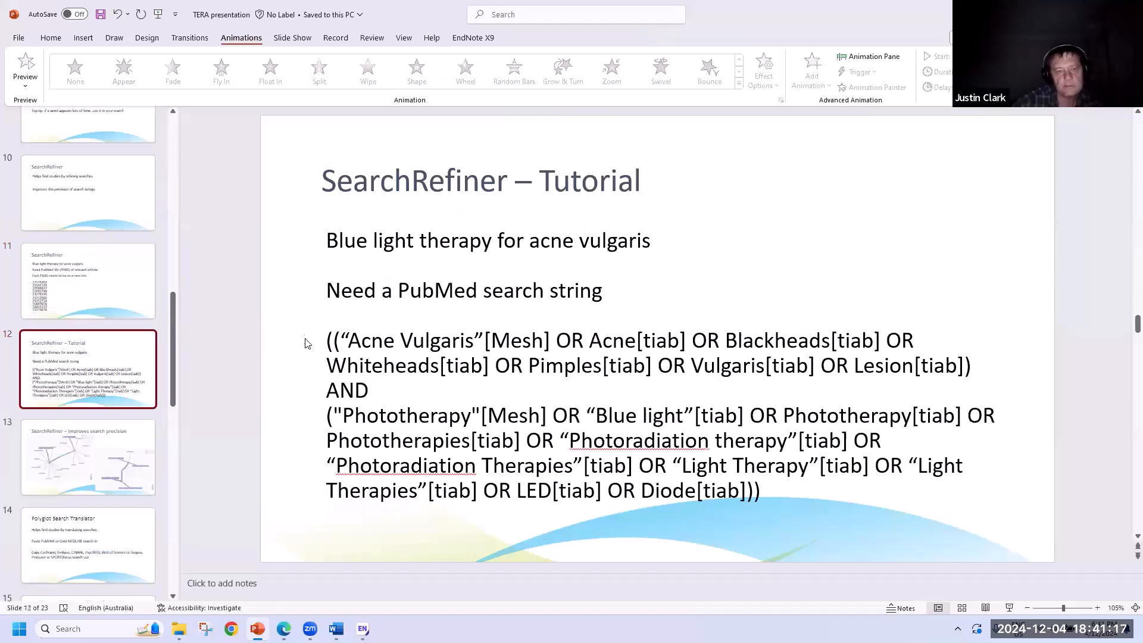
{"action": "left_click_drag", "start_coordinate": [306, 343], "coordinate": [331, 572]}
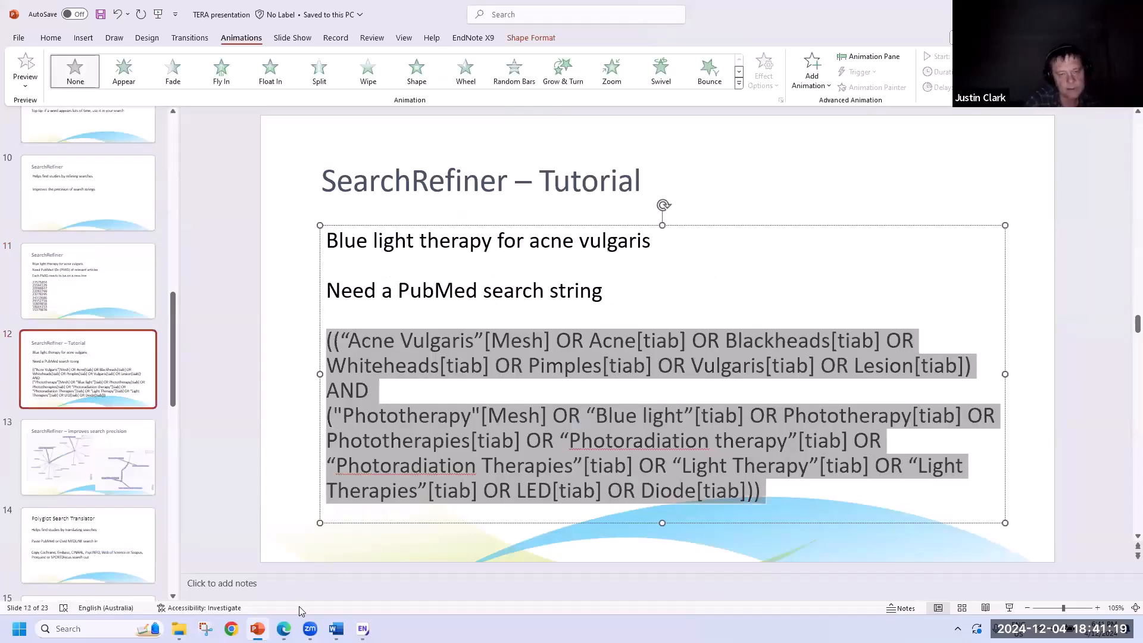
{"action": "key", "text": "alt+Tab"}
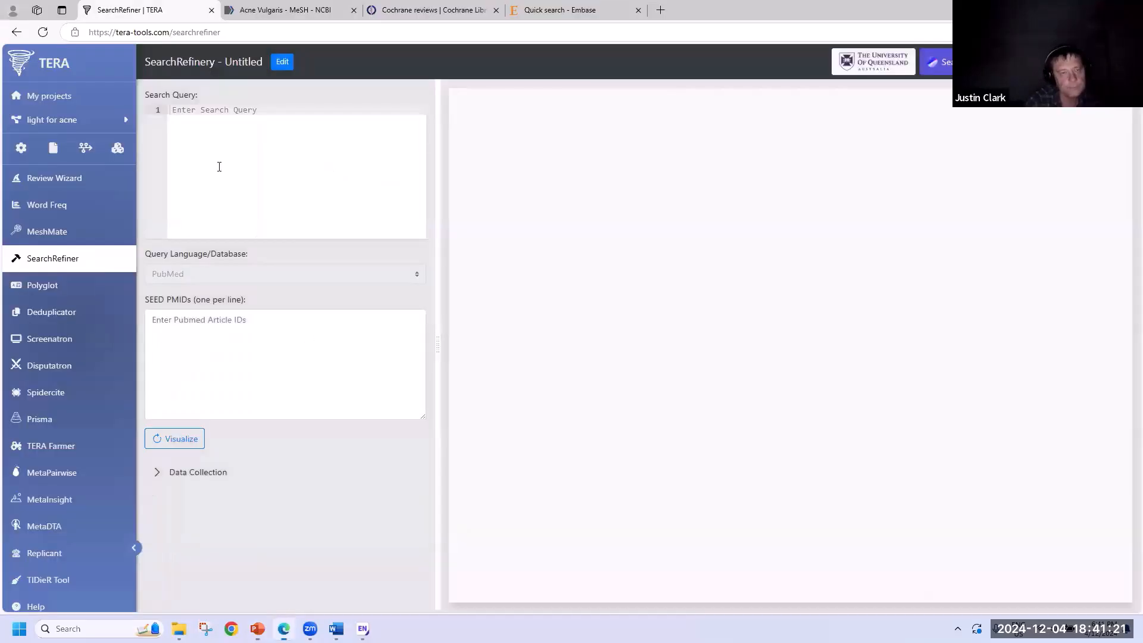
{"action": "left_click", "coordinate": [211, 116]}
{"action": "key", "text": "ctrl+v"}
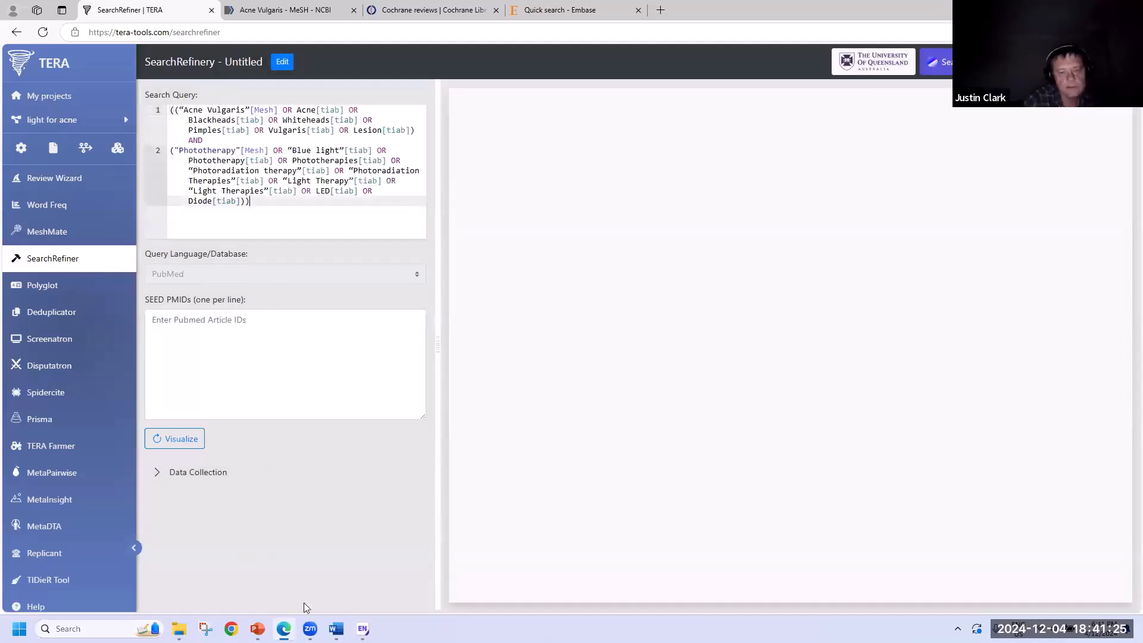
- Copy the ten seed PMIDs listed on slide 11
{"action": "mouse_move", "coordinate": [337, 629]}
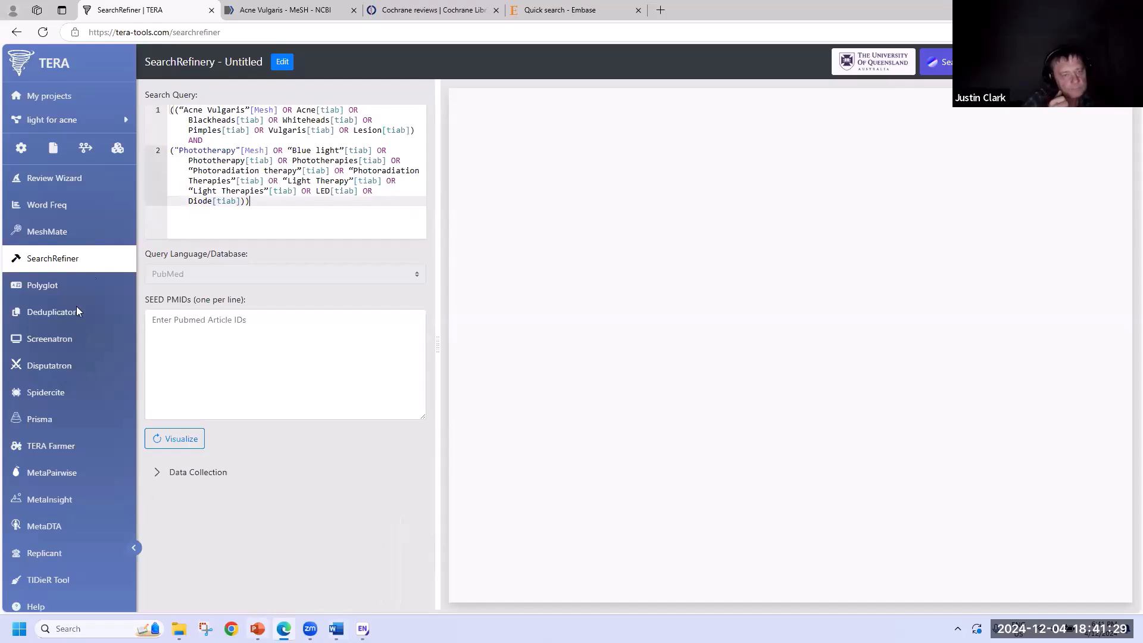
{"action": "key", "text": "alt+Tab"}
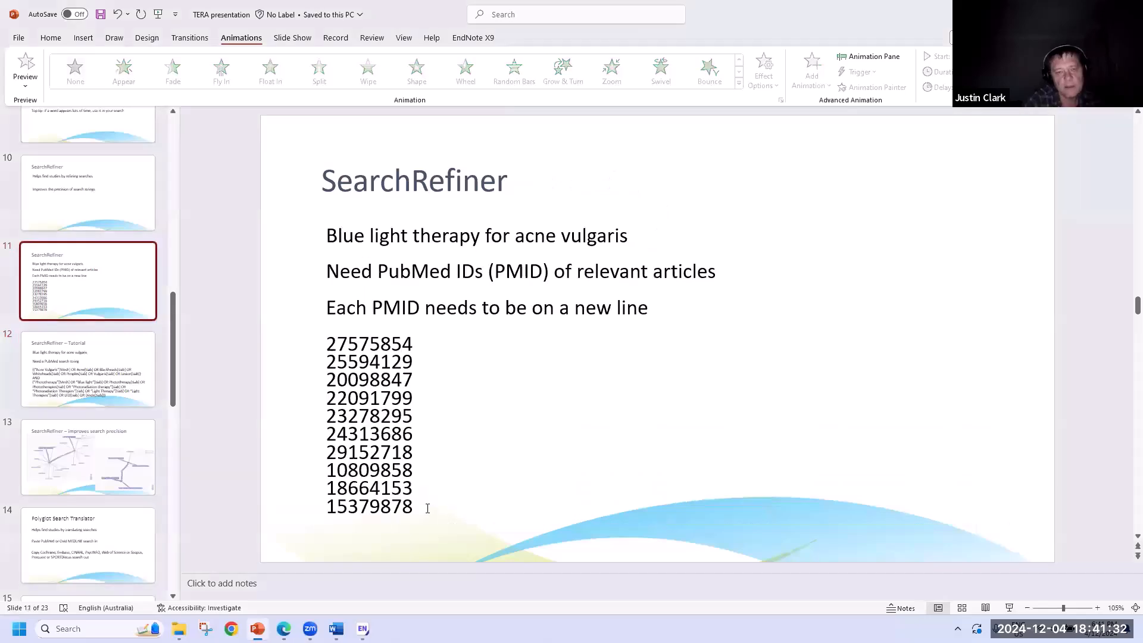
{"action": "scroll", "coordinate": [427, 508], "scroll_direction": "up", "scroll_amount": 2}
{"action": "left_click_drag", "start_coordinate": [428, 507], "coordinate": [305, 352]}
{"action": "key", "text": "ctrl+c"}
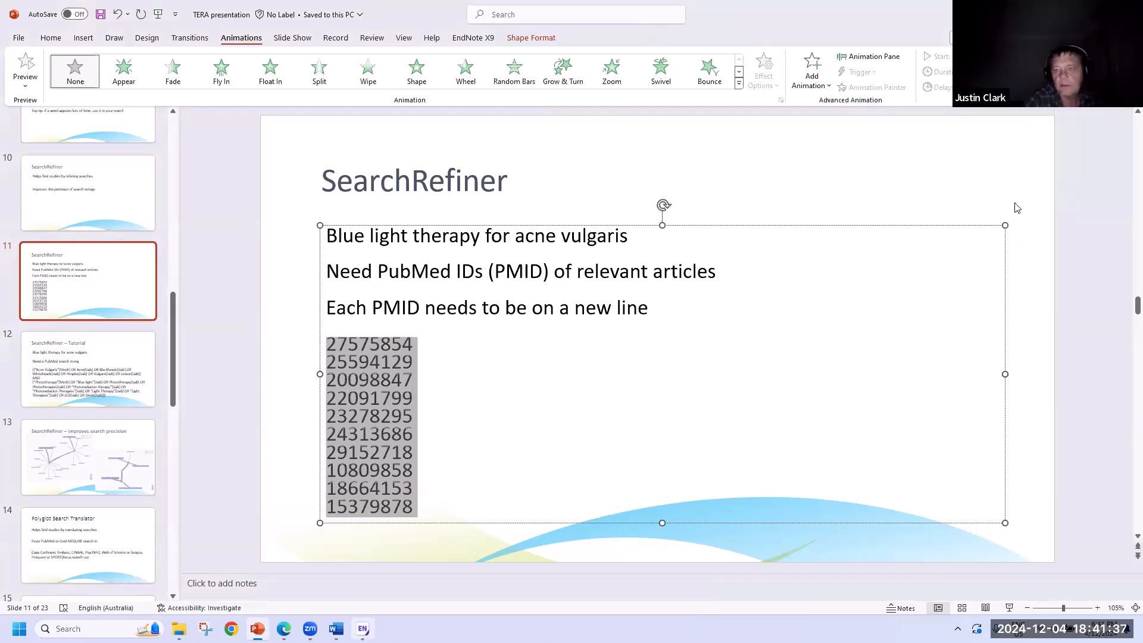
- In EndNote X9, open the first 2016 reference and confirm accession number 27575854 matches
{"action": "key", "text": "alt+Tab"}
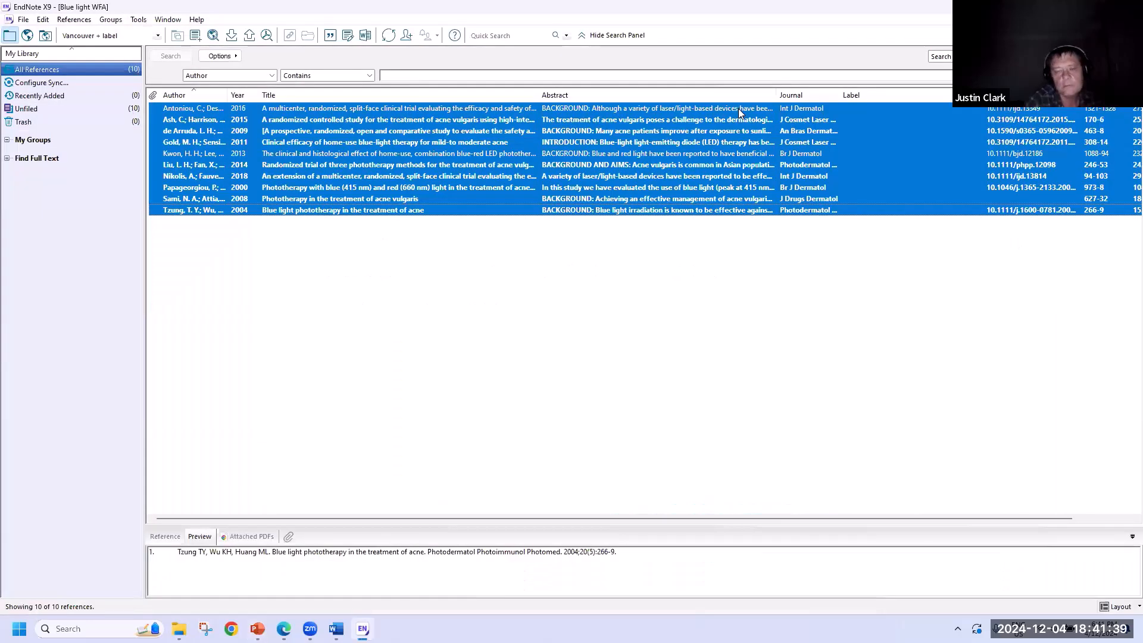
{"action": "left_click", "coordinate": [739, 109]}
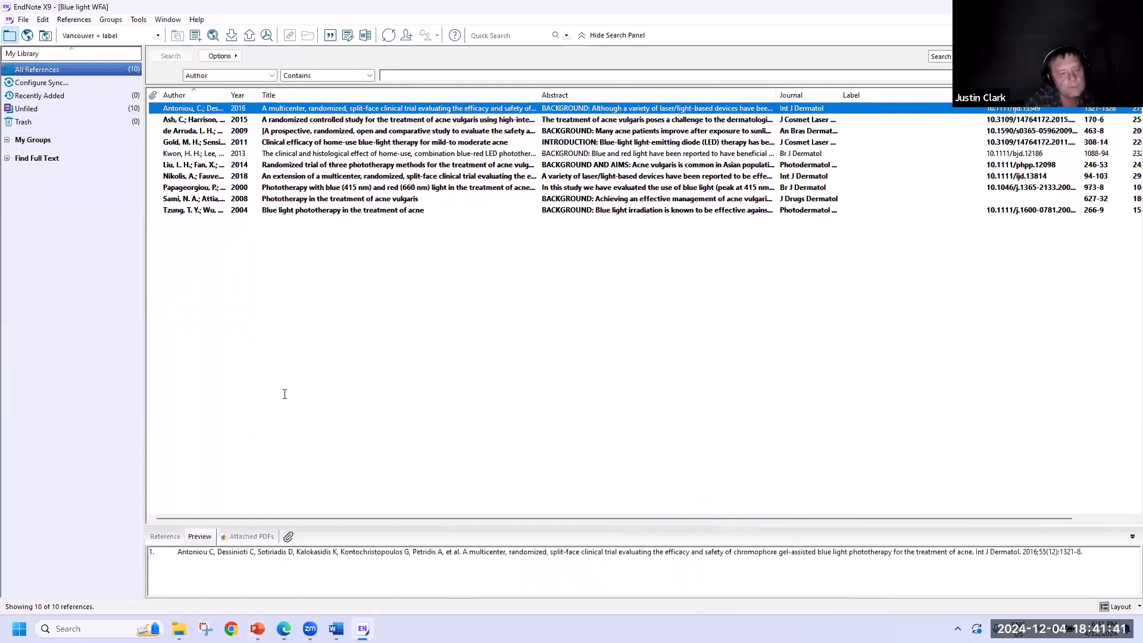
{"action": "key", "text": "Return"}
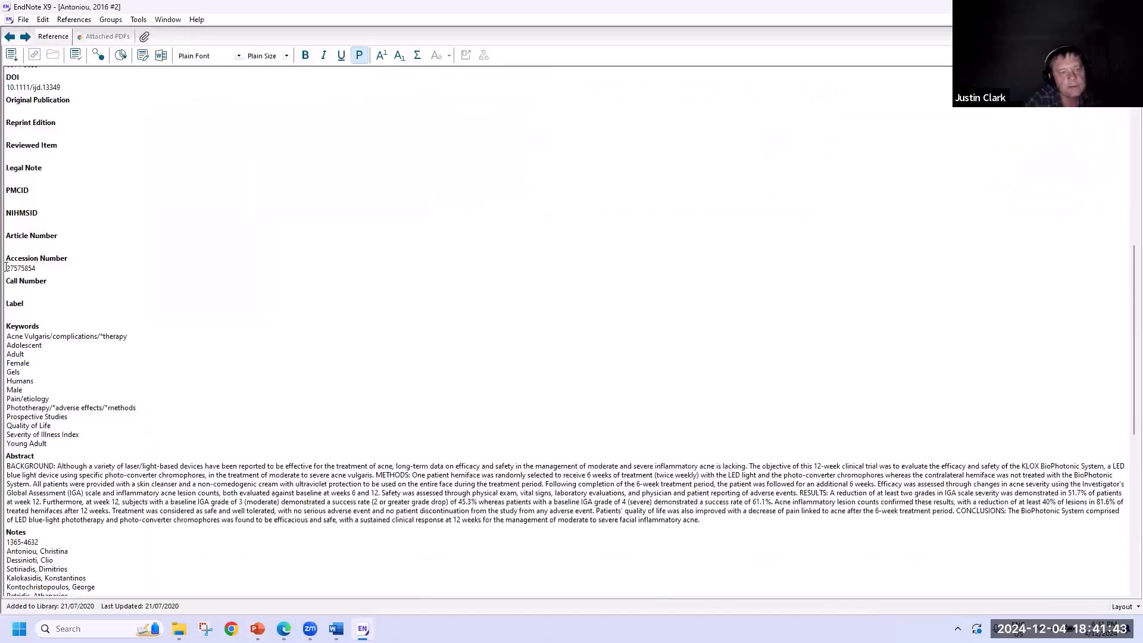
{"action": "key", "text": "Tab"}
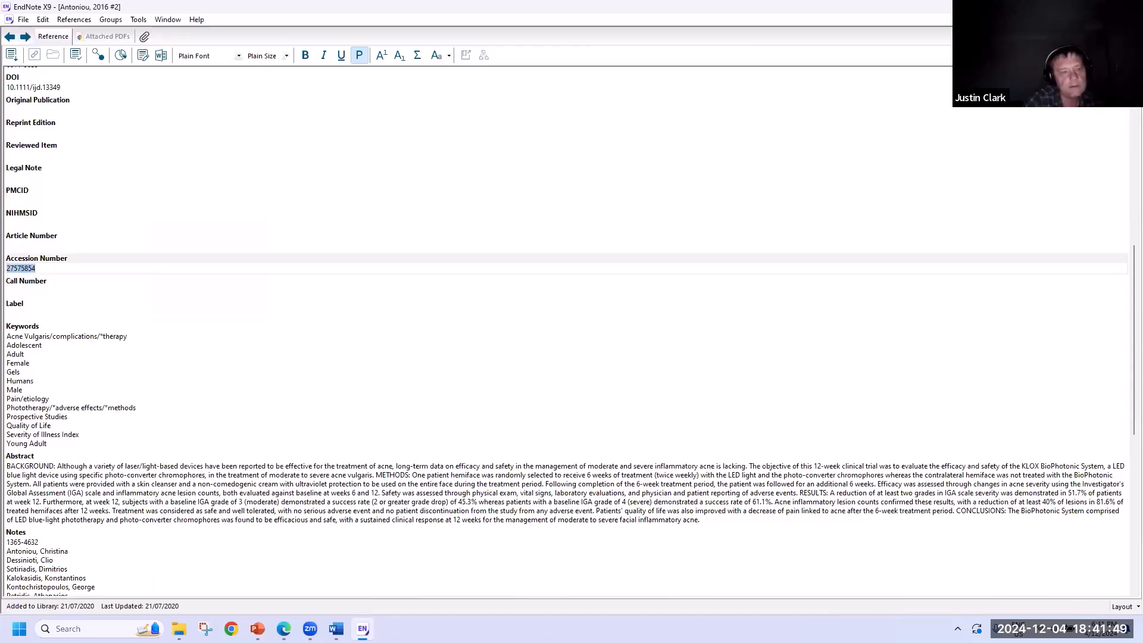
{"action": "key", "text": "alt+Tab"}
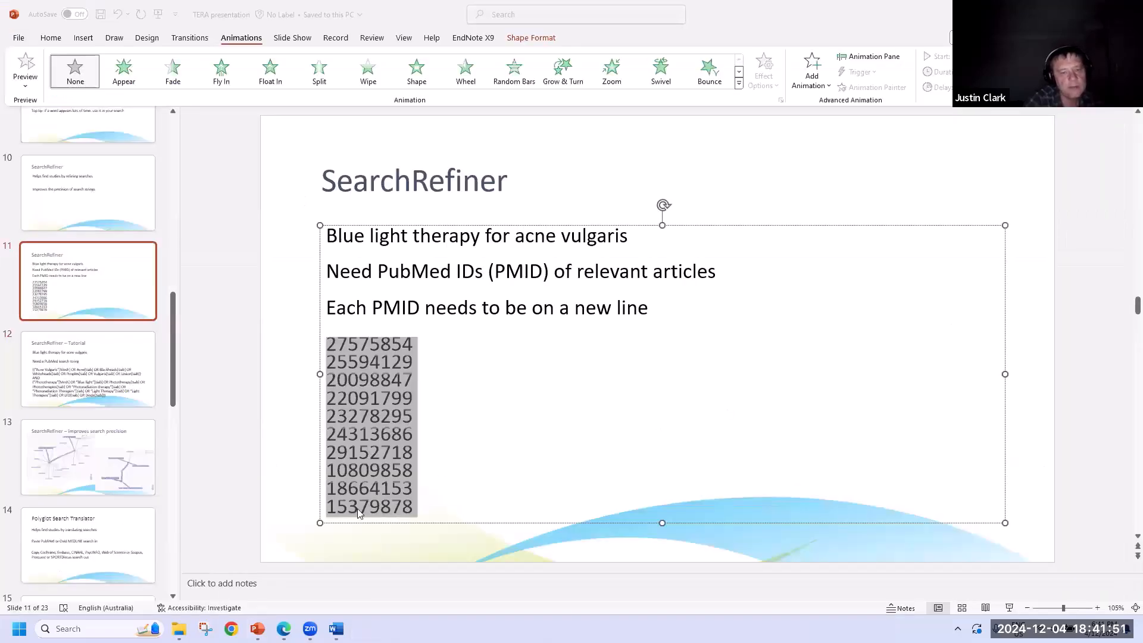
- Paste the ten PMIDs into SEED PMIDs and visualise the query, finding all 10 citations
{"action": "key", "text": "alt+Tab"}
{"action": "left_click", "coordinate": [244, 334]}
{"action": "key", "text": "ctrl+v"}
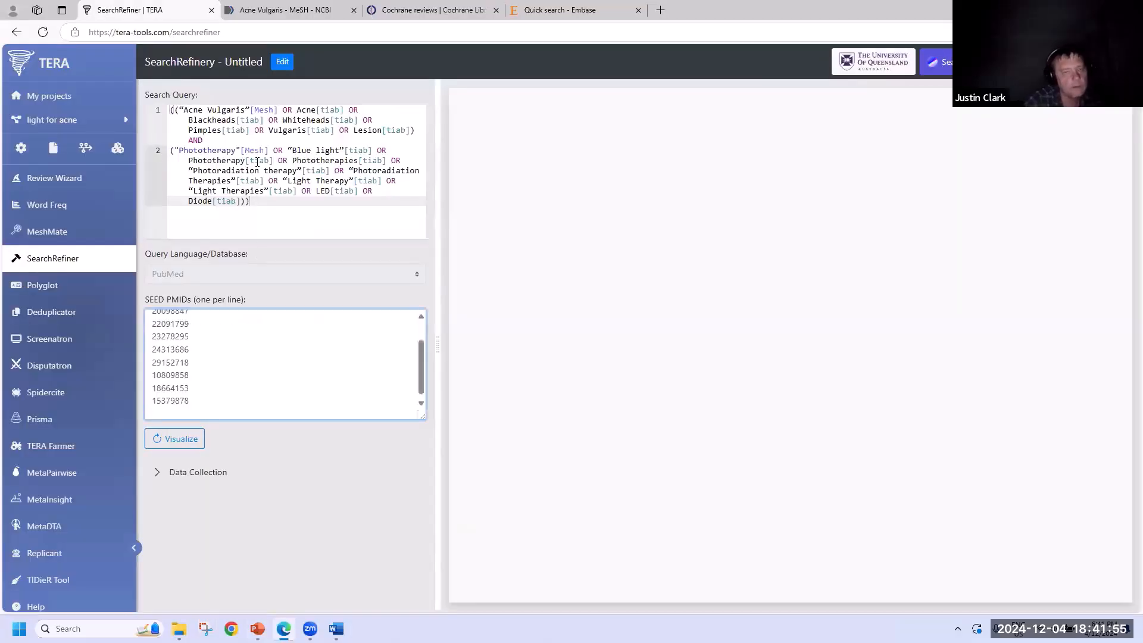
{"action": "left_click", "coordinate": [181, 446]}
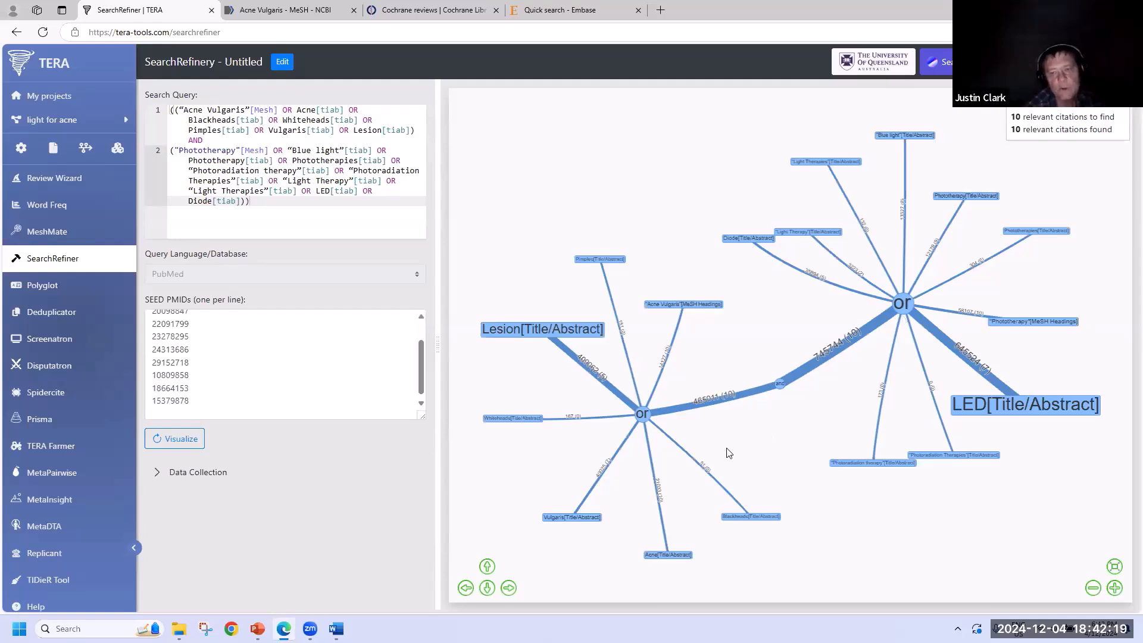
{"action": "left_click_drag", "start_coordinate": [586, 446], "coordinate": [622, 352]}
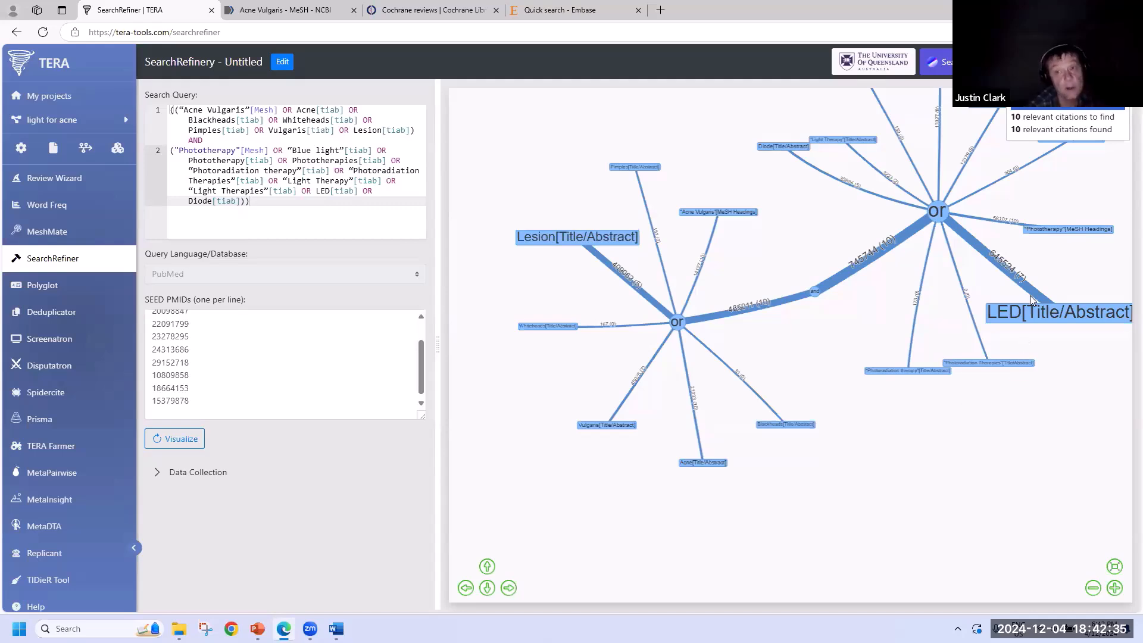
{"action": "left_click", "coordinate": [1014, 119]}
{"action": "left_click_drag", "start_coordinate": [1011, 117], "coordinate": [1118, 122]}
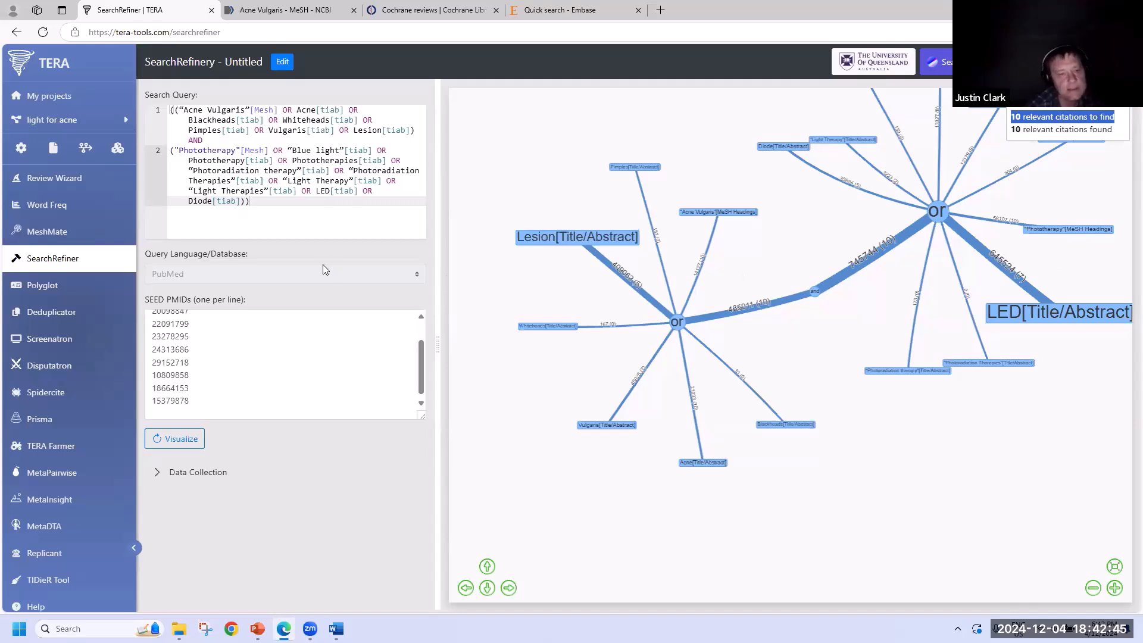
{"action": "left_click_drag", "start_coordinate": [196, 401], "coordinate": [154, 306]}
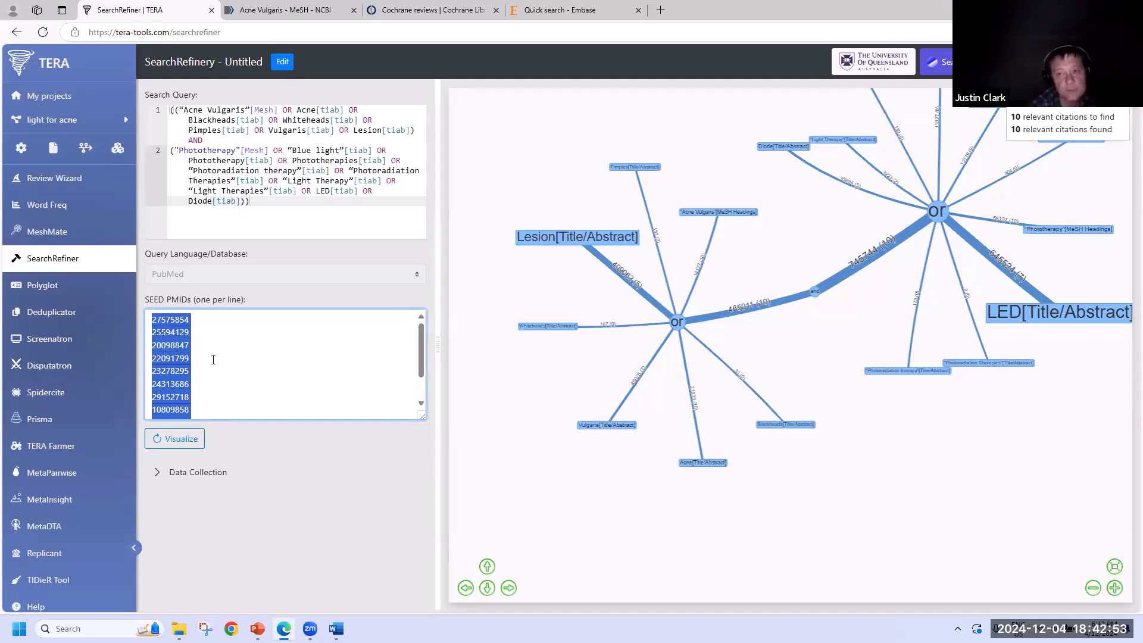
{"action": "left_click", "coordinate": [1098, 130]}
{"action": "left_click_drag", "start_coordinate": [1113, 130], "coordinate": [1012, 127]}
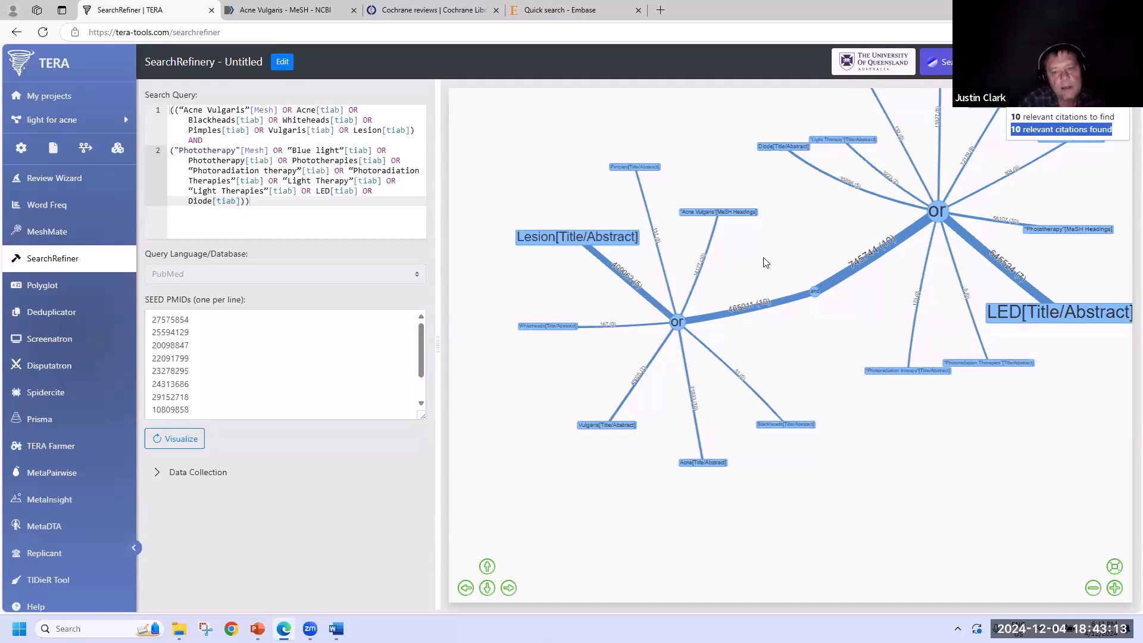
- Zoom into the acne branch and highlight Whiteheads[tiab]: 167 records, 0 relevant citations
{"action": "scroll", "coordinate": [601, 324], "scroll_direction": "up", "scroll_amount": 4}
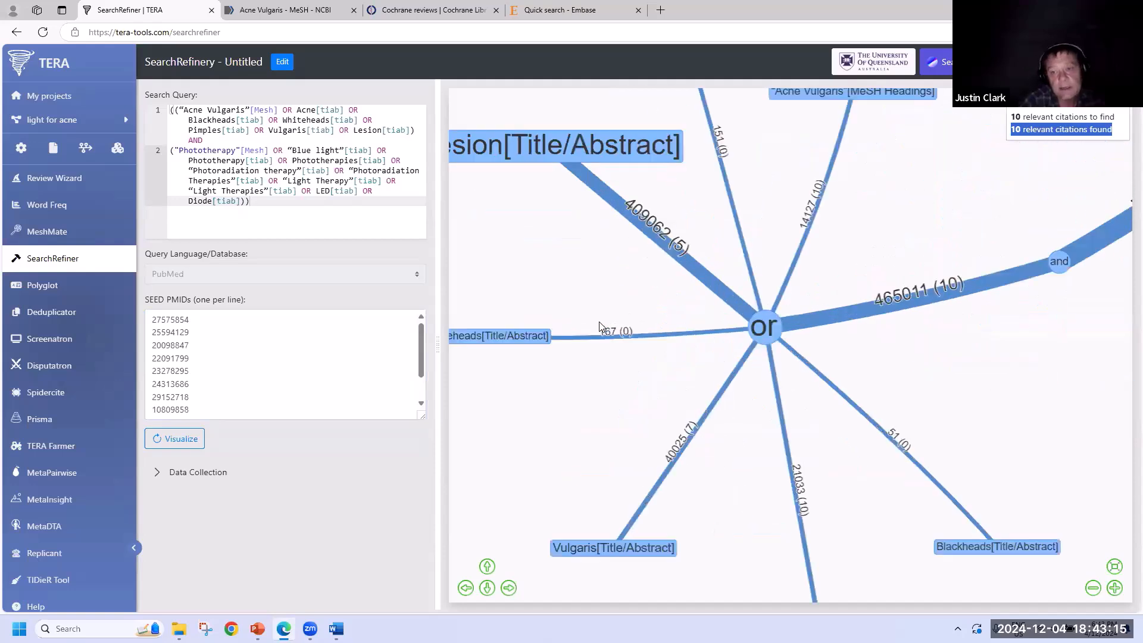
{"action": "left_click_drag", "start_coordinate": [557, 421], "coordinate": [661, 347]}
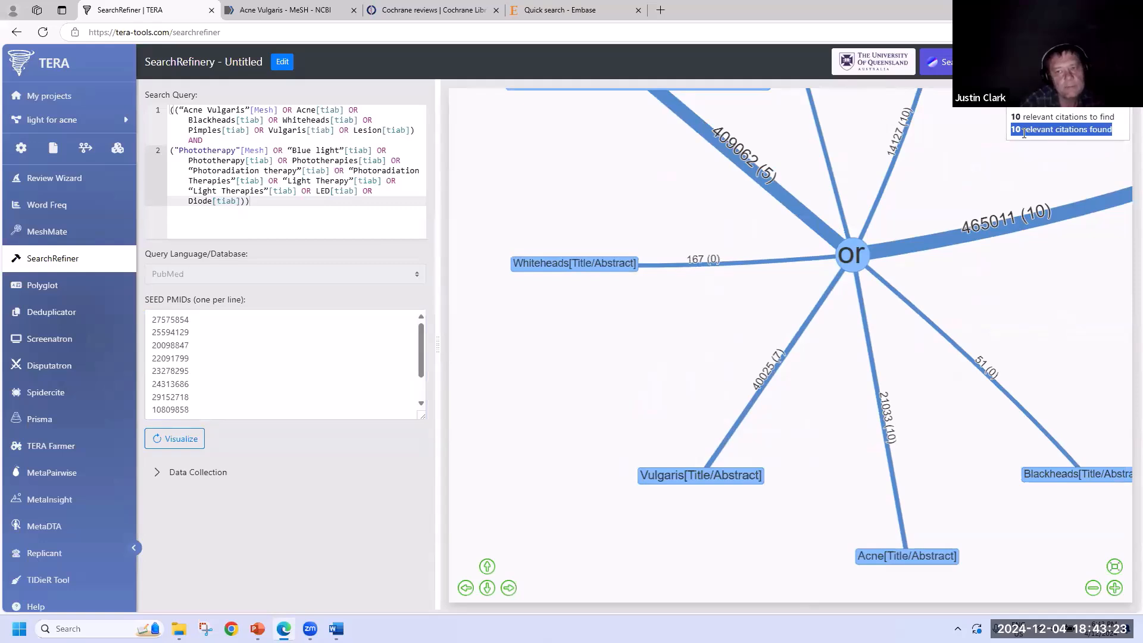
{"action": "left_click", "coordinate": [548, 263]}
{"action": "scroll", "coordinate": [608, 374], "scroll_direction": "up", "scroll_amount": 3}
{"action": "left_click_drag", "start_coordinate": [602, 360], "coordinate": [678, 411]}
{"action": "left_click_drag", "start_coordinate": [529, 309], "coordinate": [513, 299]}
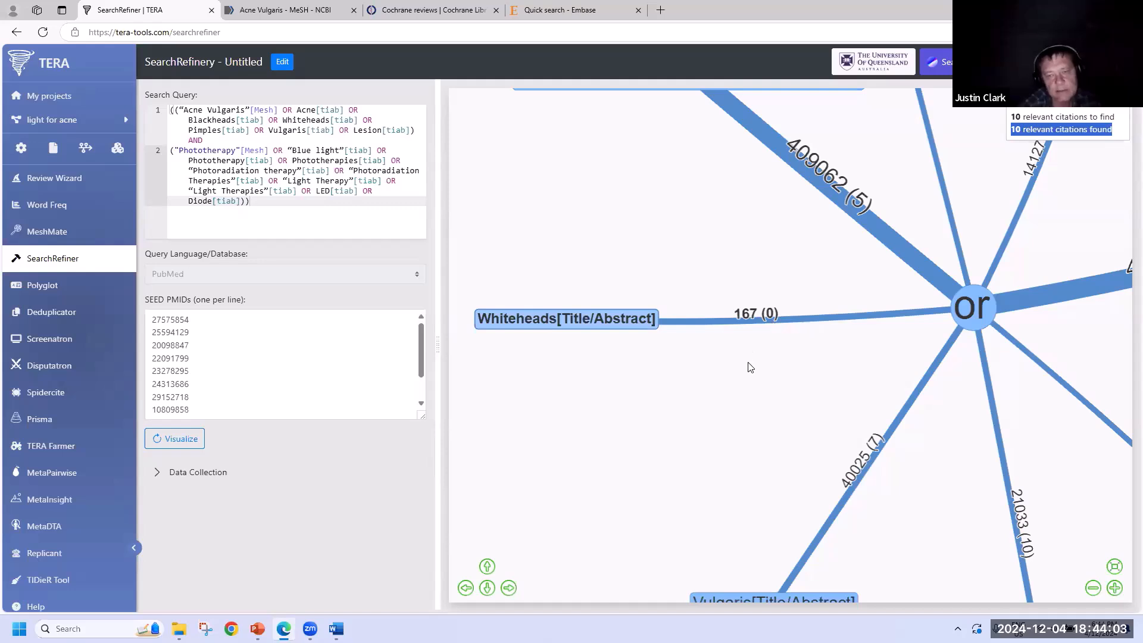
{"action": "scroll", "coordinate": [752, 357], "scroll_direction": "down", "scroll_amount": 2}
{"action": "left_click_drag", "start_coordinate": [747, 267], "coordinate": [700, 383]}
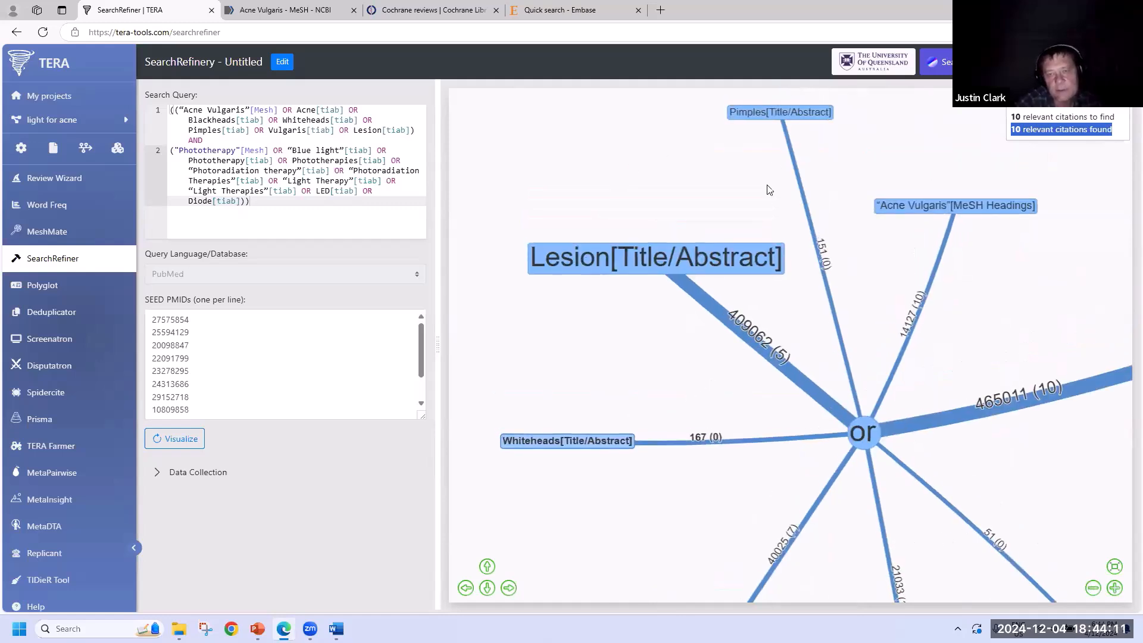
{"action": "left_click_drag", "start_coordinate": [653, 494], "coordinate": [606, 319]}
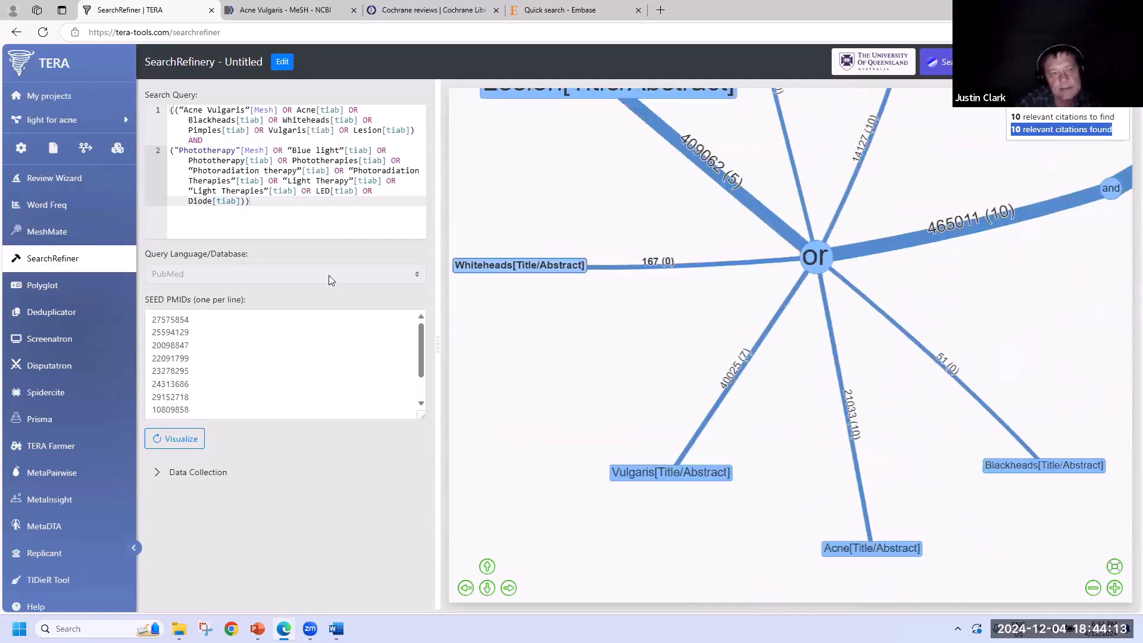
- Delete Blackheads, Whiteheads and Pimples [tiab] from the acne line and re-visualise, still 10 of 10
{"action": "left_click", "coordinate": [282, 120]}
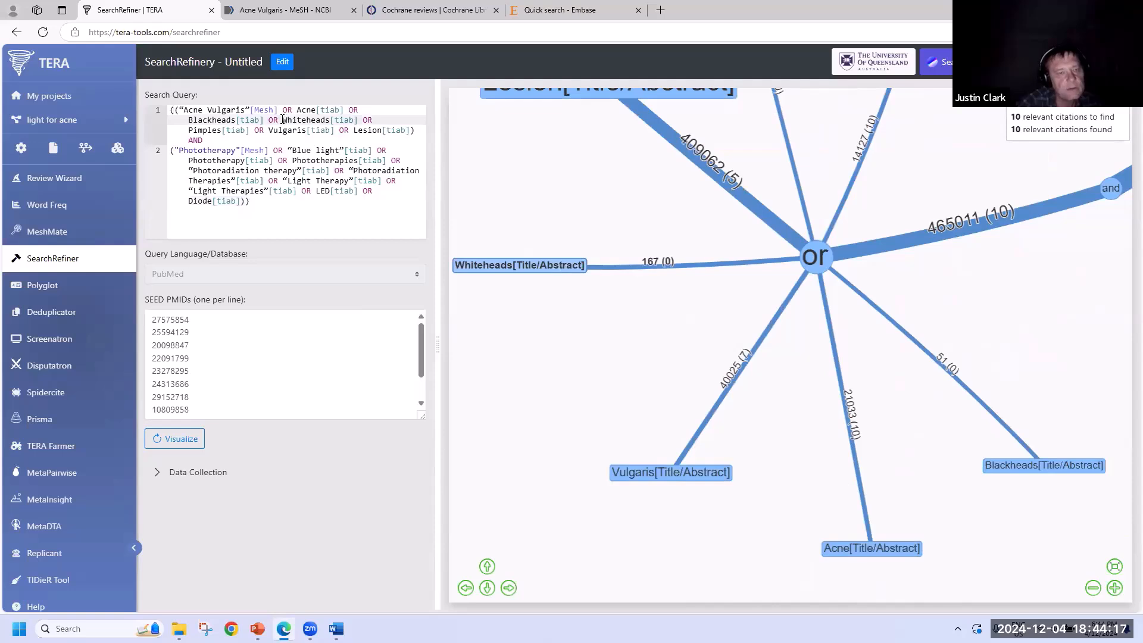
{"action": "left_click", "coordinate": [349, 109]}
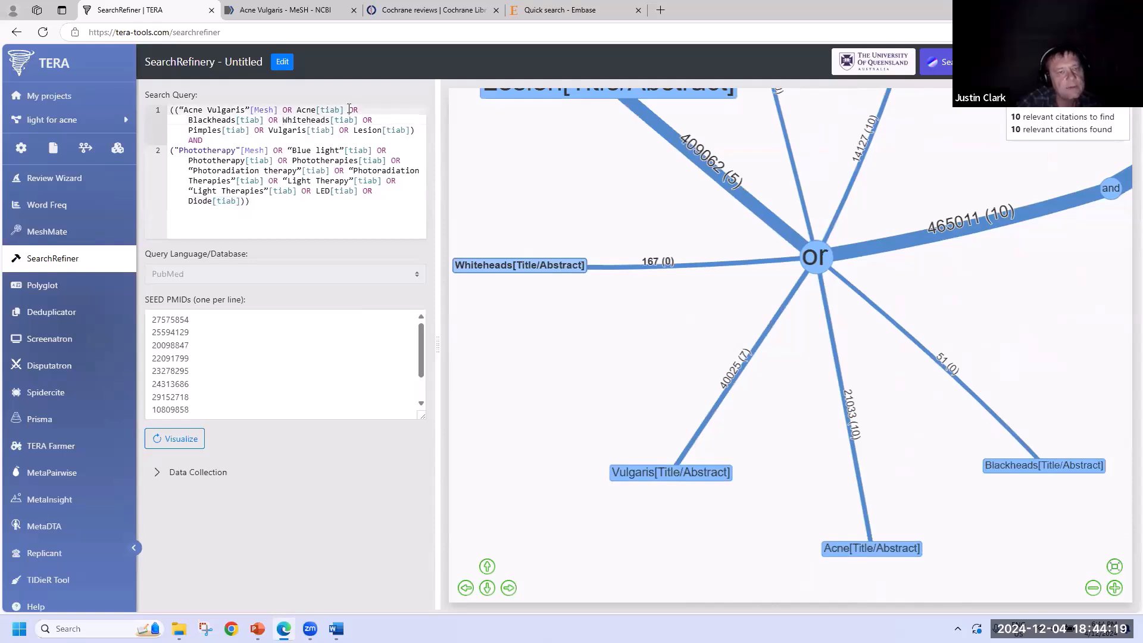
{"action": "left_click_drag", "start_coordinate": [349, 109], "coordinate": [258, 133]}
{"action": "key", "text": "BackSpace"}
{"action": "left_click", "coordinate": [174, 447]}
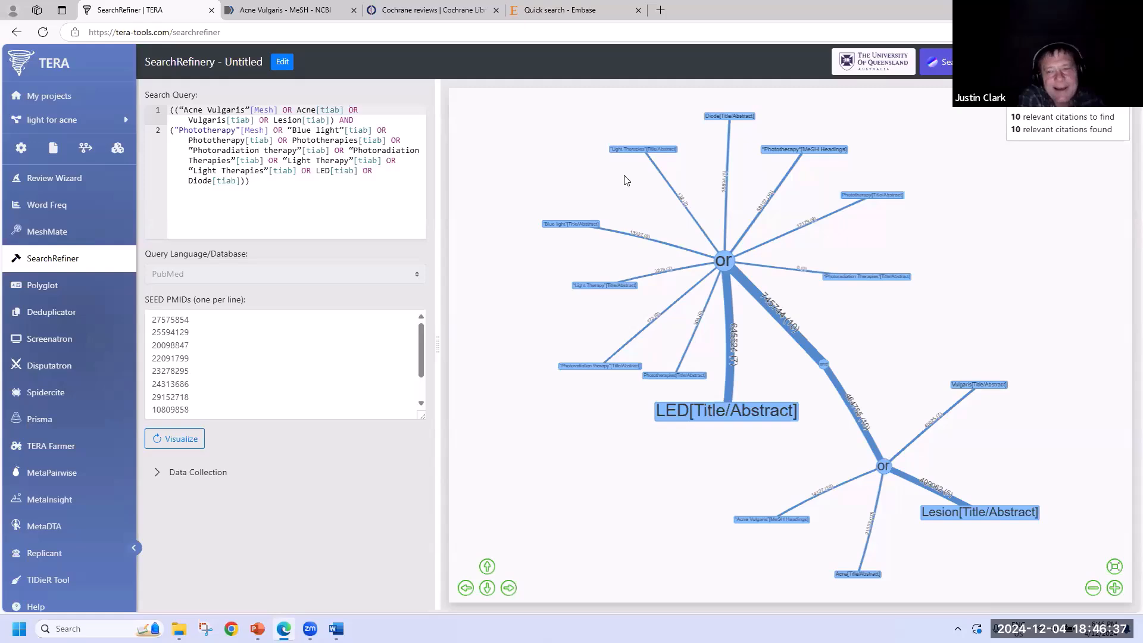
{"action": "left_click_drag", "start_coordinate": [638, 459], "coordinate": [571, 273]}
{"action": "scroll", "coordinate": [570, 272], "scroll_direction": "up", "scroll_amount": 6}
{"action": "left_click_drag", "start_coordinate": [827, 274], "coordinate": [660, 267]}
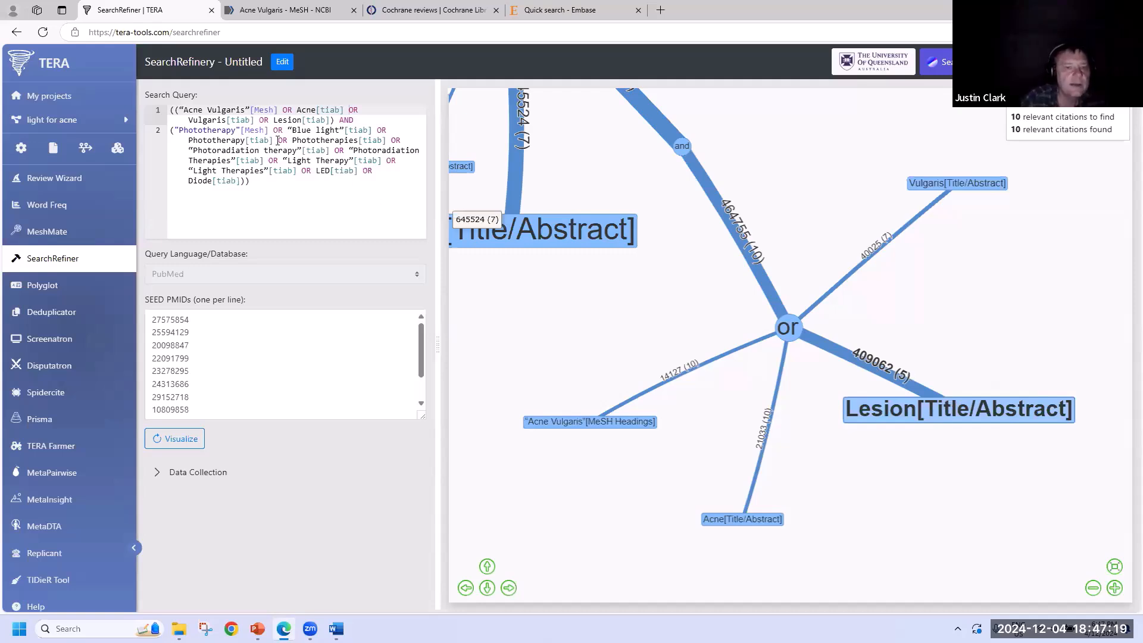
- Delete Lesion, Photoradiation Therapies, Light Therapy/Therapies, LED and Diode from the query, then visualise it
{"action": "left_click_drag", "start_coordinate": [259, 119], "coordinate": [331, 119]}
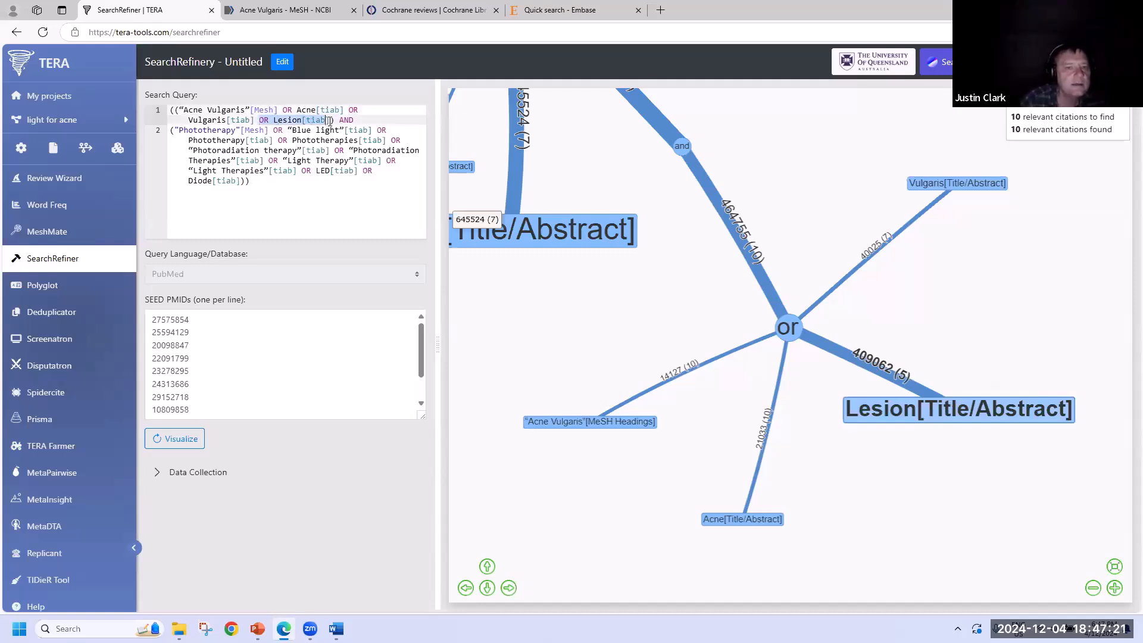
{"action": "key", "text": "BackSpace"}
{"action": "key", "text": "BackSpace"}
{"action": "left_click_drag", "start_coordinate": [349, 150], "coordinate": [242, 180]}
{"action": "key", "text": "shift+End"}
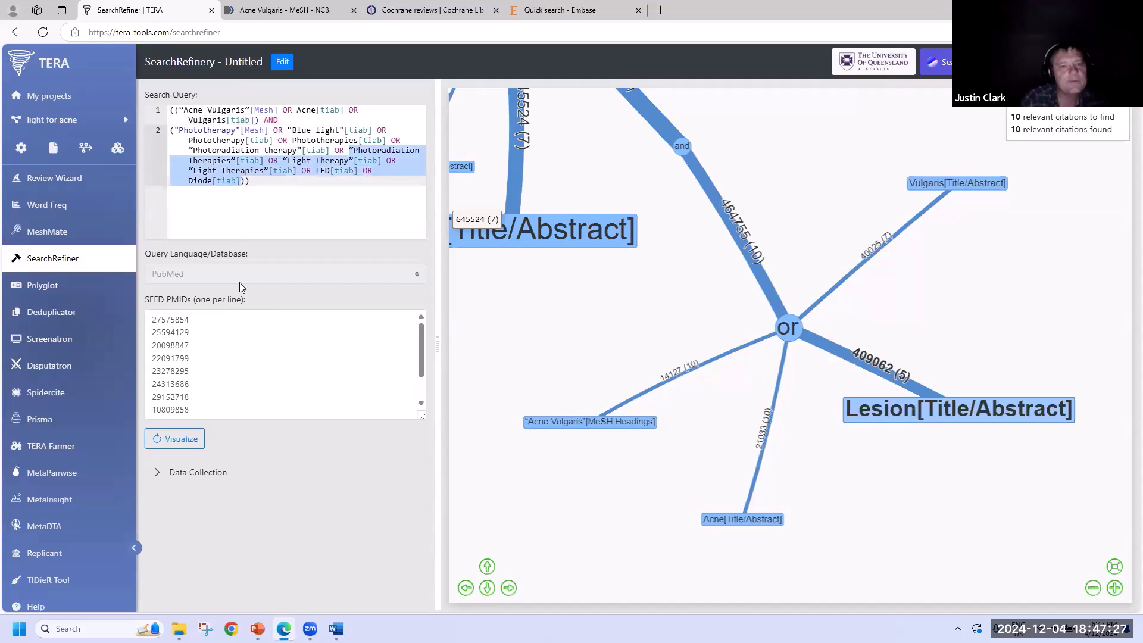
{"action": "key", "text": "BackSpace"}
{"action": "key", "text": "BackSpace"}
{"action": "key", "text": "BackSpace"}
{"action": "key", "text": "BackSpace"}
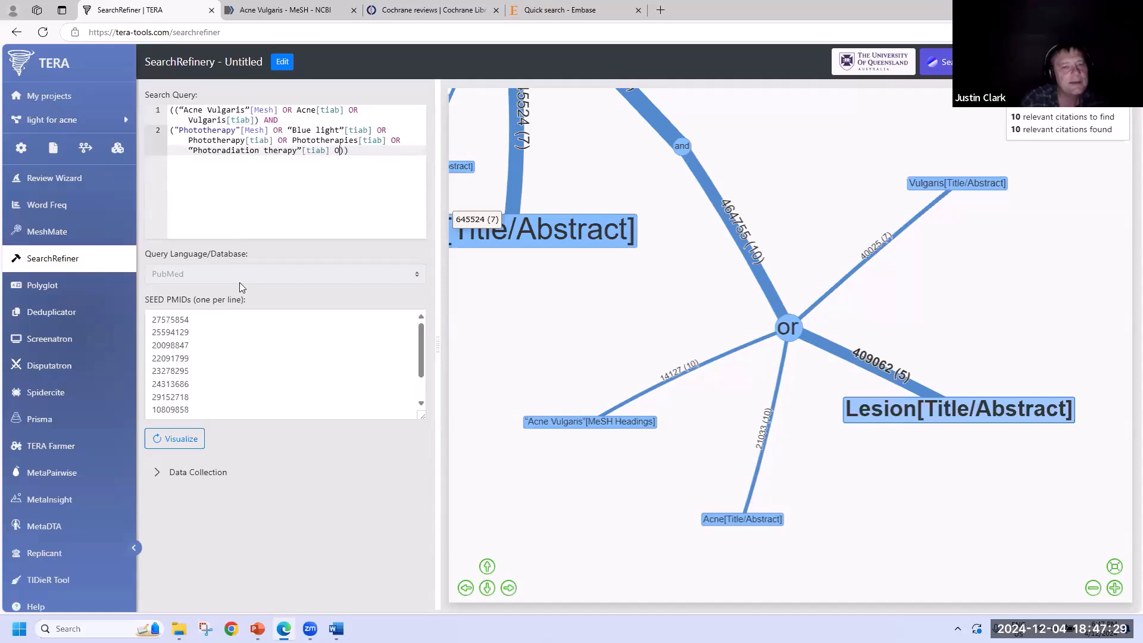
{"action": "key", "text": "BackSpace"}
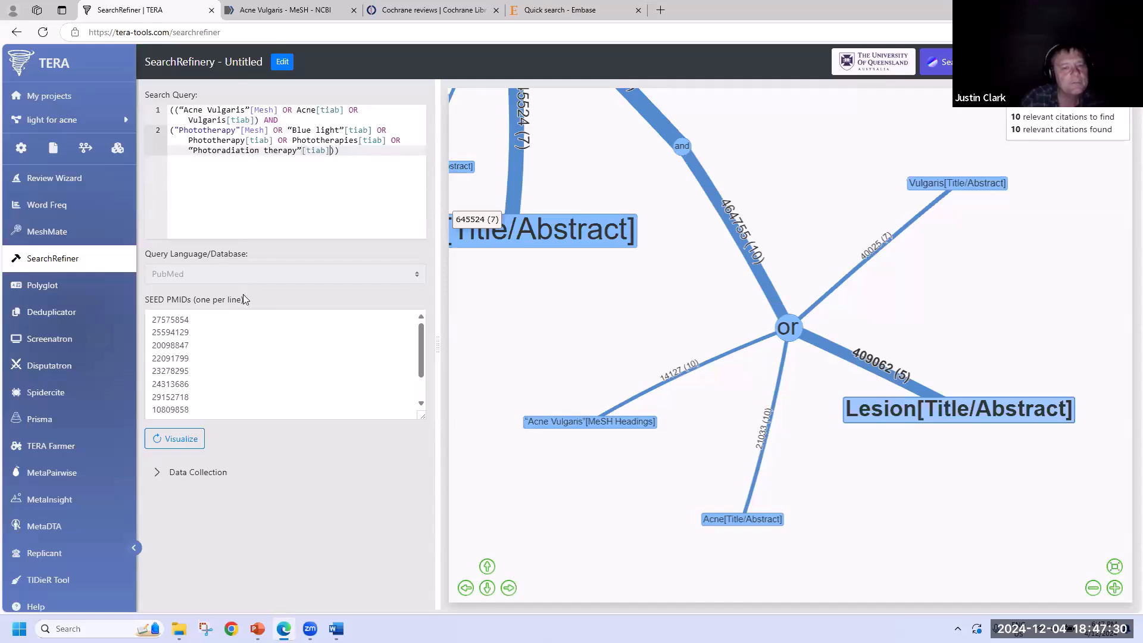
{"action": "left_click", "coordinate": [196, 439]}
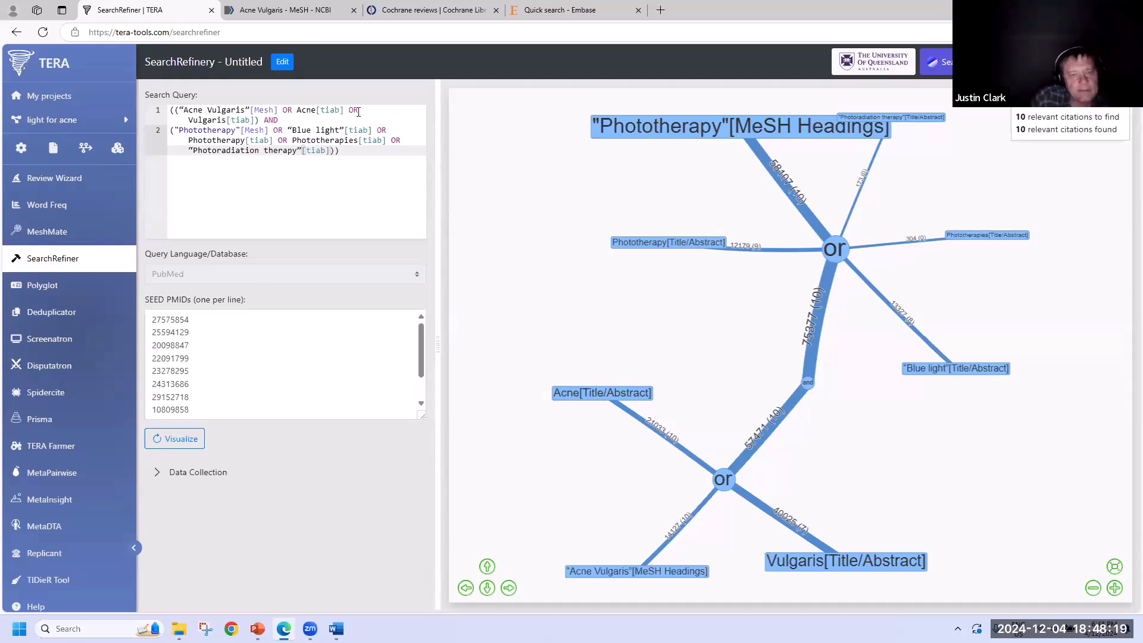
- Remove the Acne Vulgaris and Acne terms from line 1 and visualise; only 7 of 10 seeds found
{"action": "left_click_drag", "start_coordinate": [358, 110], "coordinate": [179, 111]}
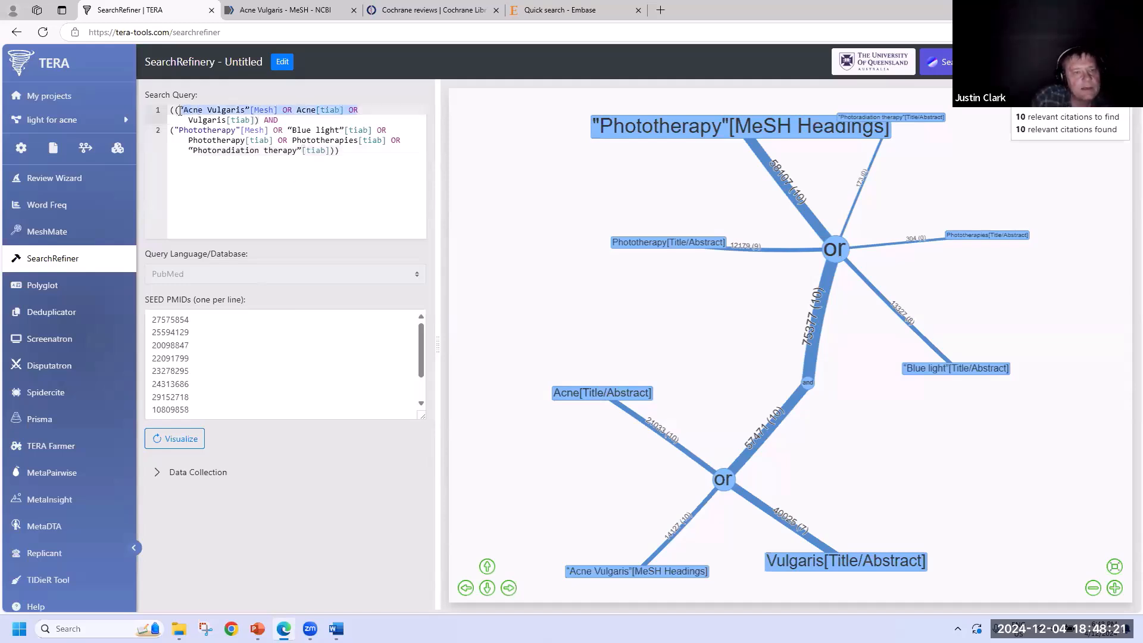
{"action": "key", "text": "BackSpace"}
{"action": "key", "text": "Delete"}
{"action": "left_click", "coordinate": [184, 444]}
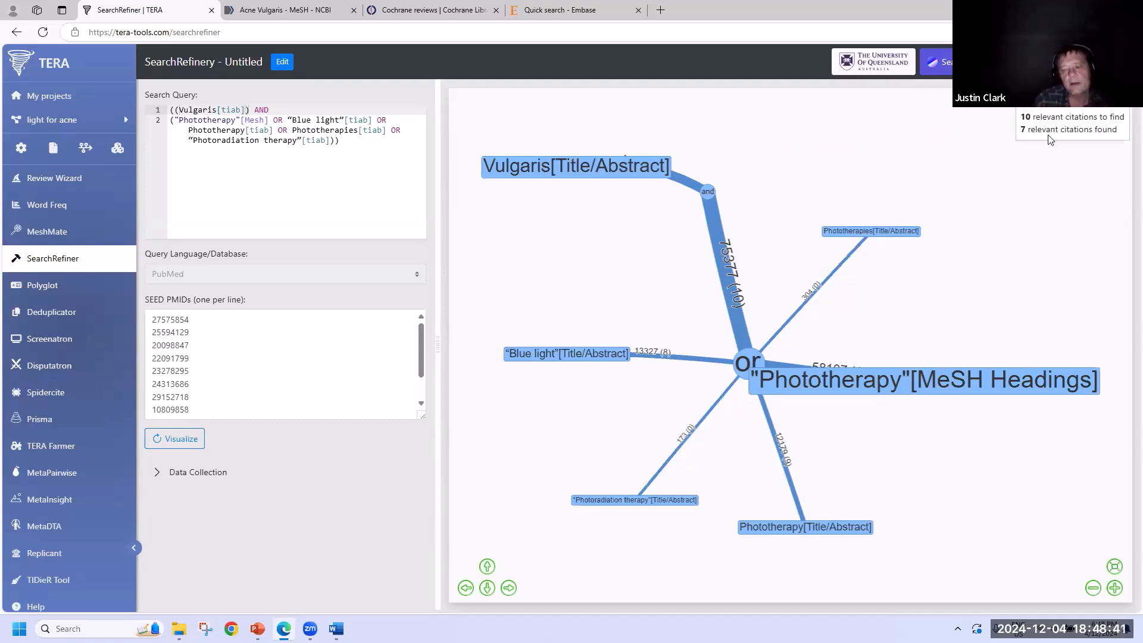
- Restore the acne terms and visualise again, finding all 10 of 10 seed citations
{"action": "left_click", "coordinate": [246, 110]}
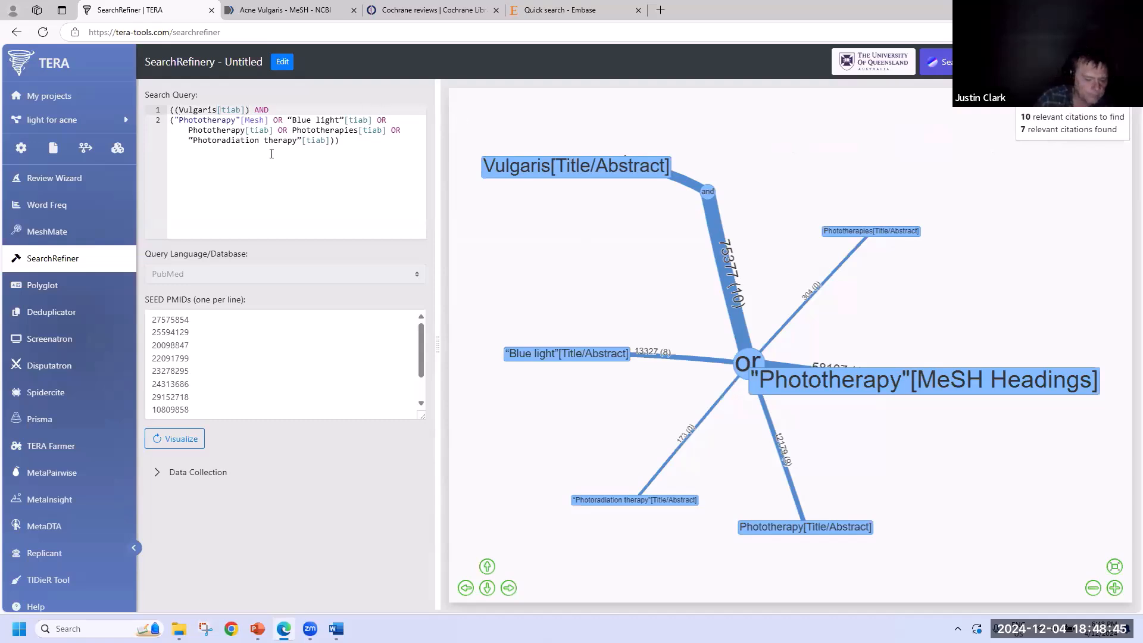
{"action": "key", "text": "ctrl+z"}
{"action": "key", "text": "ctrl+z"}
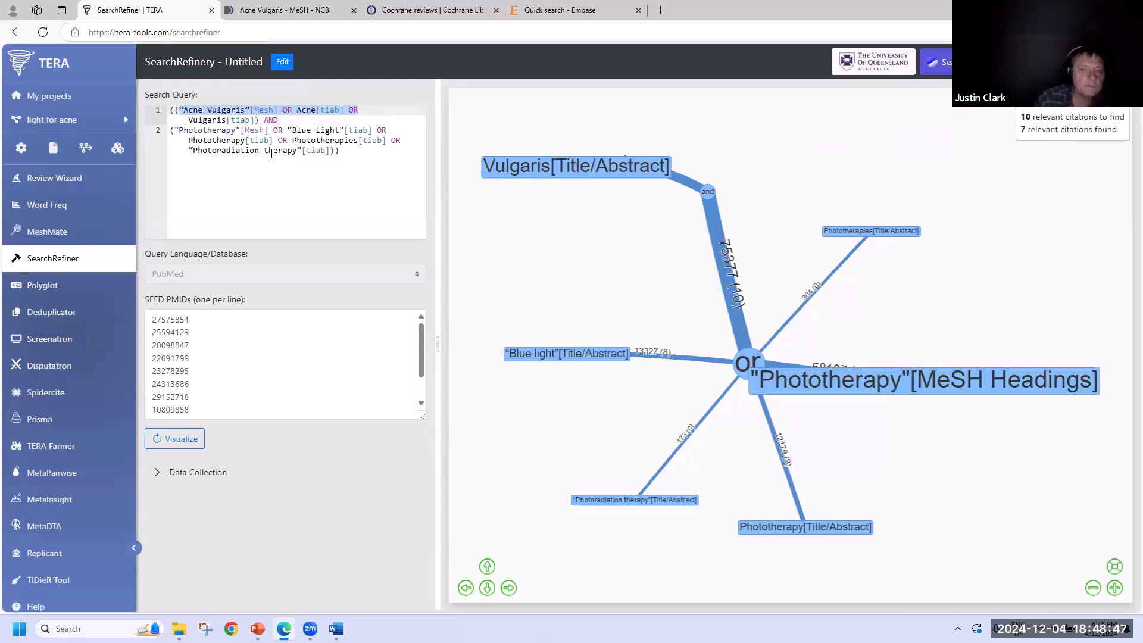
{"action": "left_click", "coordinate": [192, 441]}
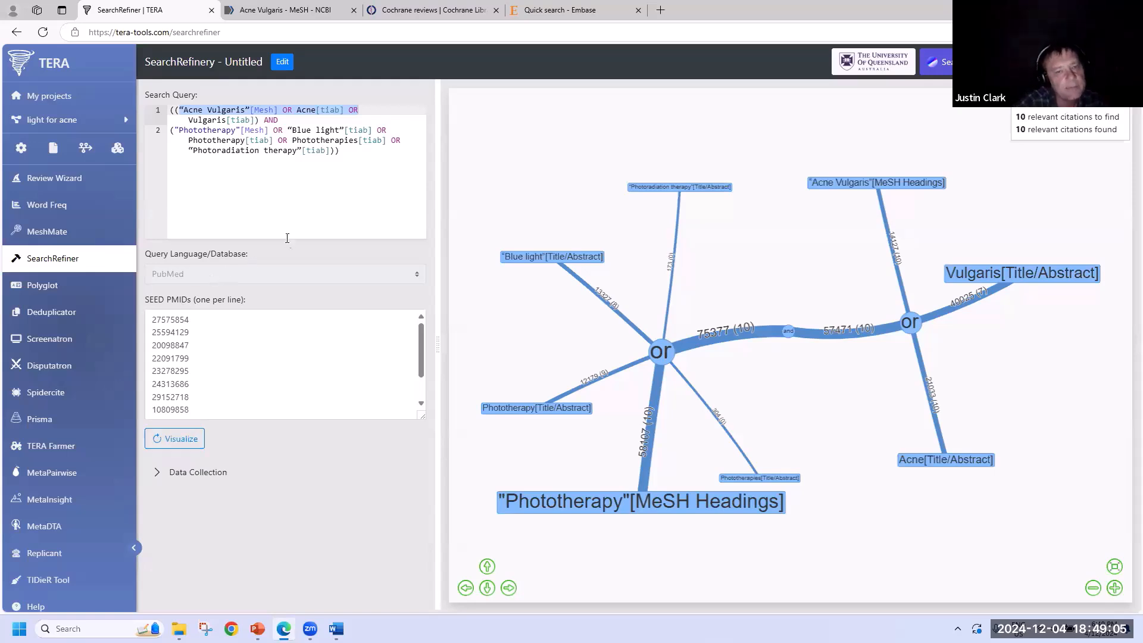
- Select the whole acne phototherapy query and go to Polyglot
{"action": "left_click_drag", "start_coordinate": [341, 150], "coordinate": [148, 115]}
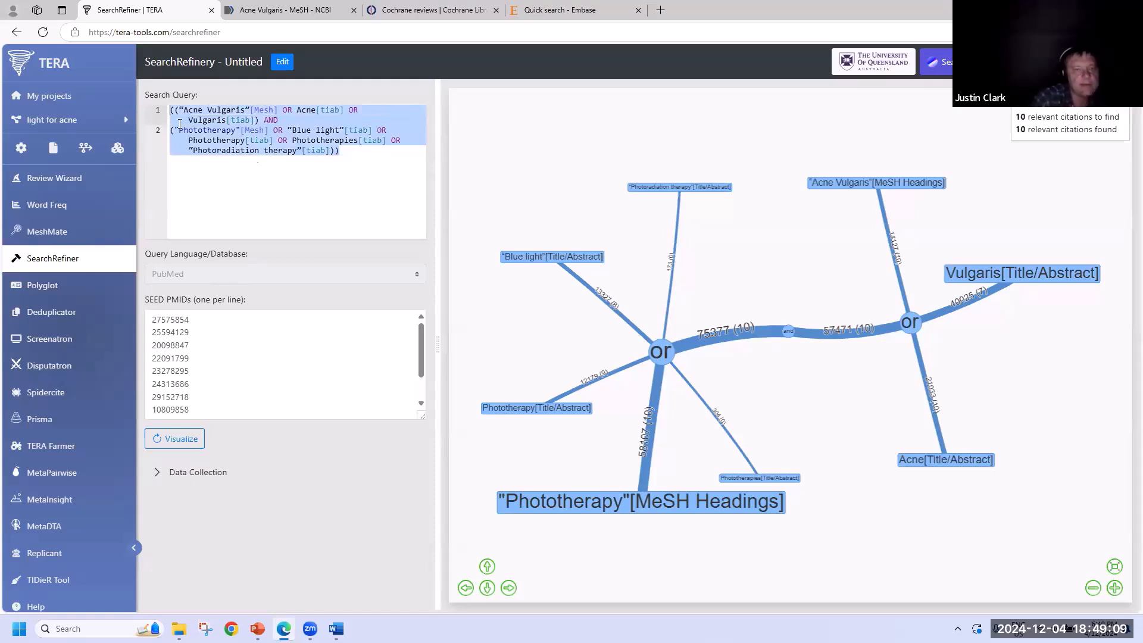
{"action": "left_click", "coordinate": [43, 286]}
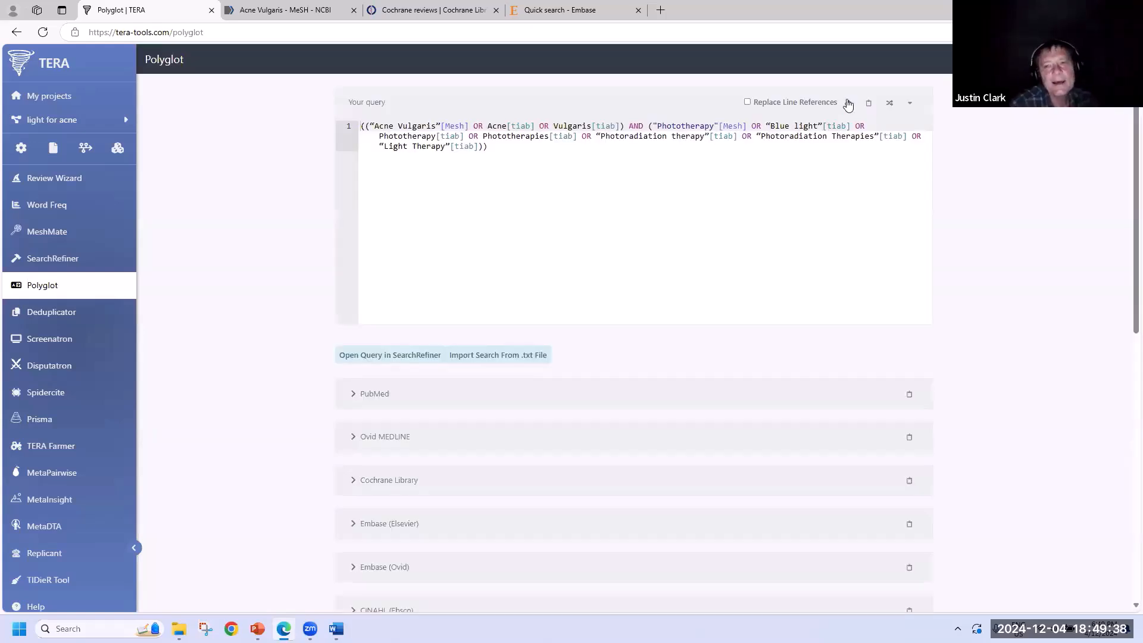
- Replace the Polyglot editor contents with the pasted PubMed query, joined onto a single line
{"action": "left_click", "coordinate": [849, 103]}
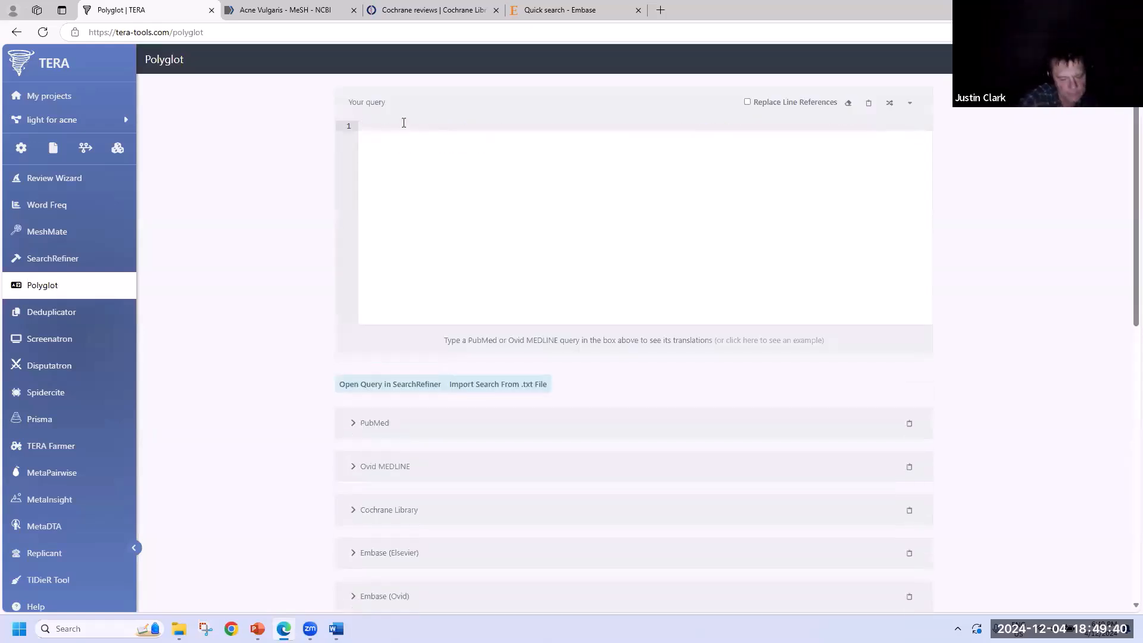
{"action": "type", "text": "((\"Acne Vulgaris\"[Mesh] OR Acne[tiab] OR Vulgaris[tiab]) AND (\"Phototherapy\"[Mesh] OR \"Blue light\"[tiab] OR Phototherapy[tiab] OR Phototherapies[tiab] OR \"Photoradiation therapy\"[tiab]))"}
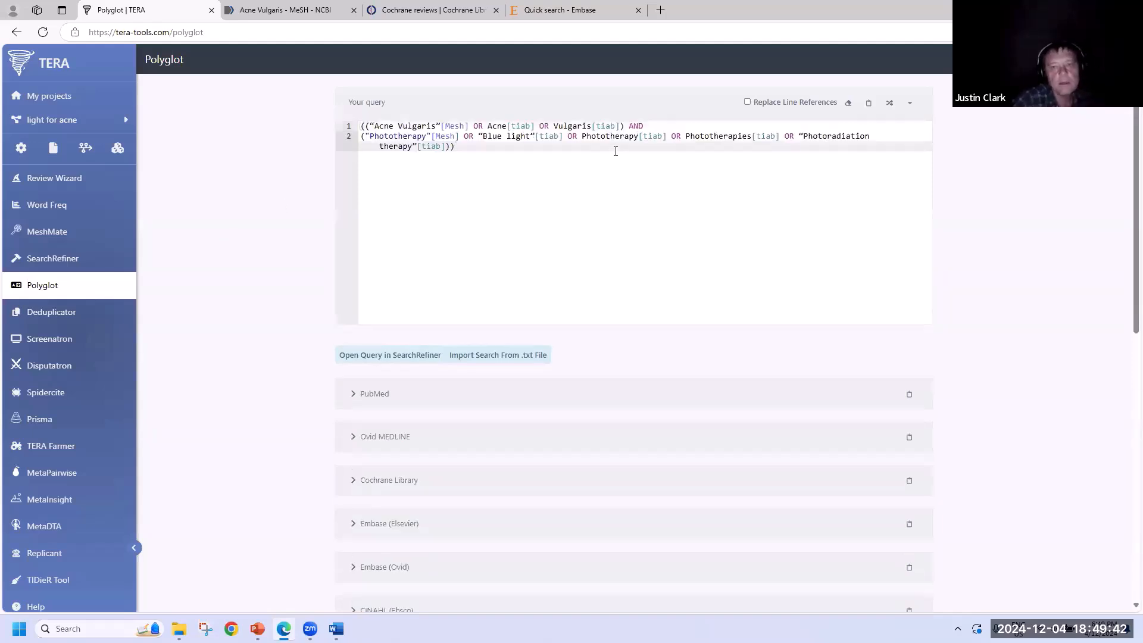
{"action": "left_click", "coordinate": [653, 130]}
{"action": "key", "text": "Delete"}
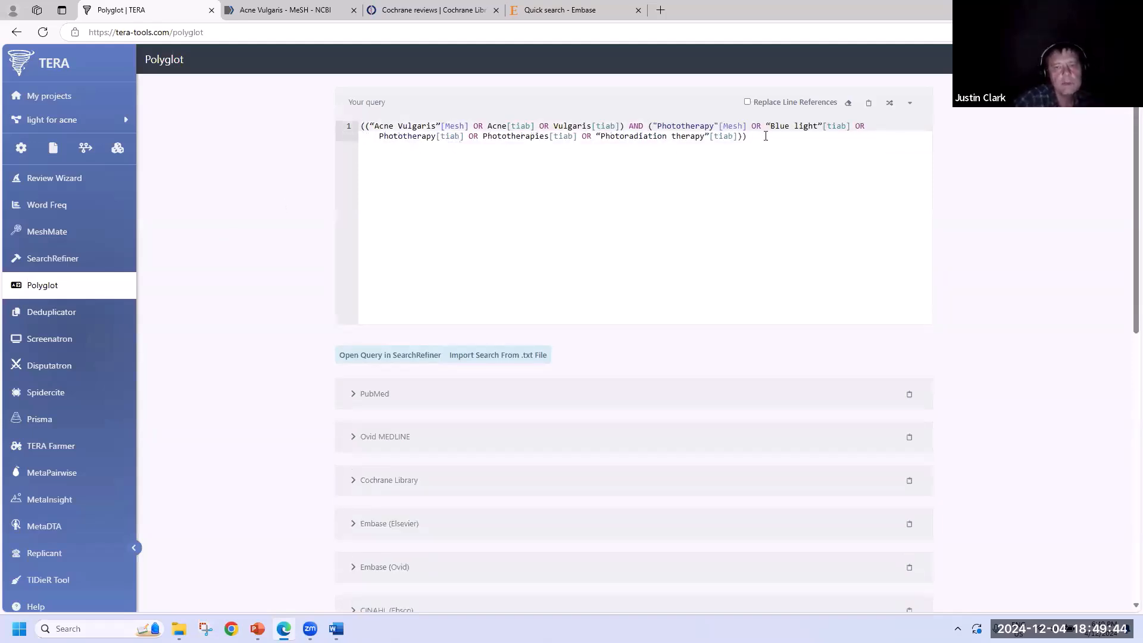
- Copy the Cochrane Library translation and open Cochrane's Advanced search page
{"action": "scroll", "coordinate": [285, 356], "scroll_direction": "down", "scroll_amount": 4}
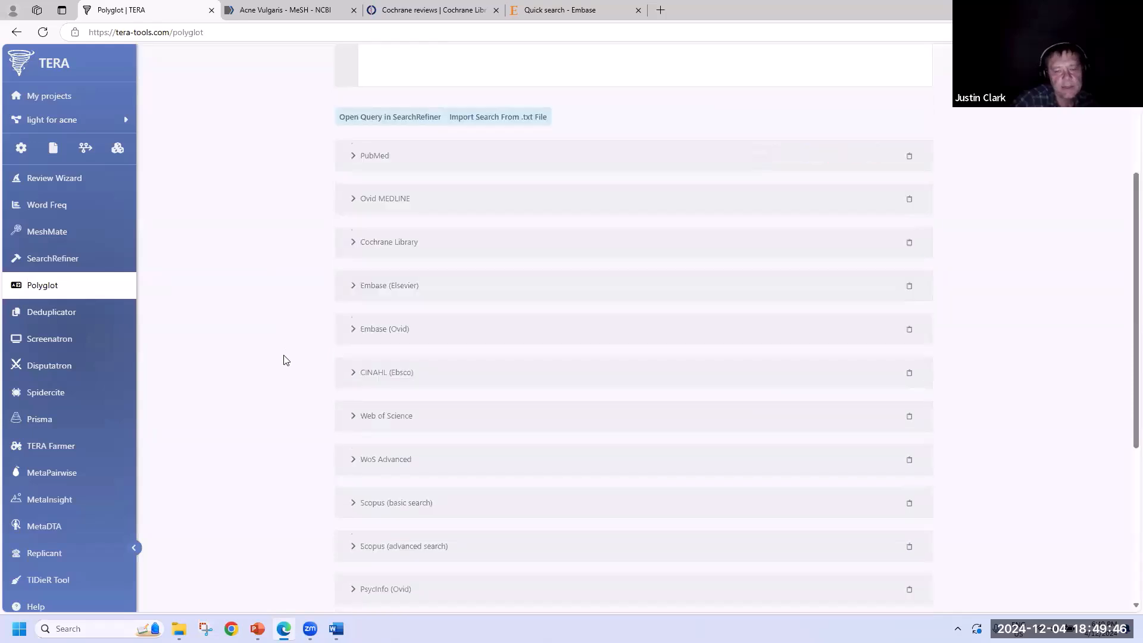
{"action": "scroll", "coordinate": [284, 360], "scroll_direction": "down", "scroll_amount": 5}
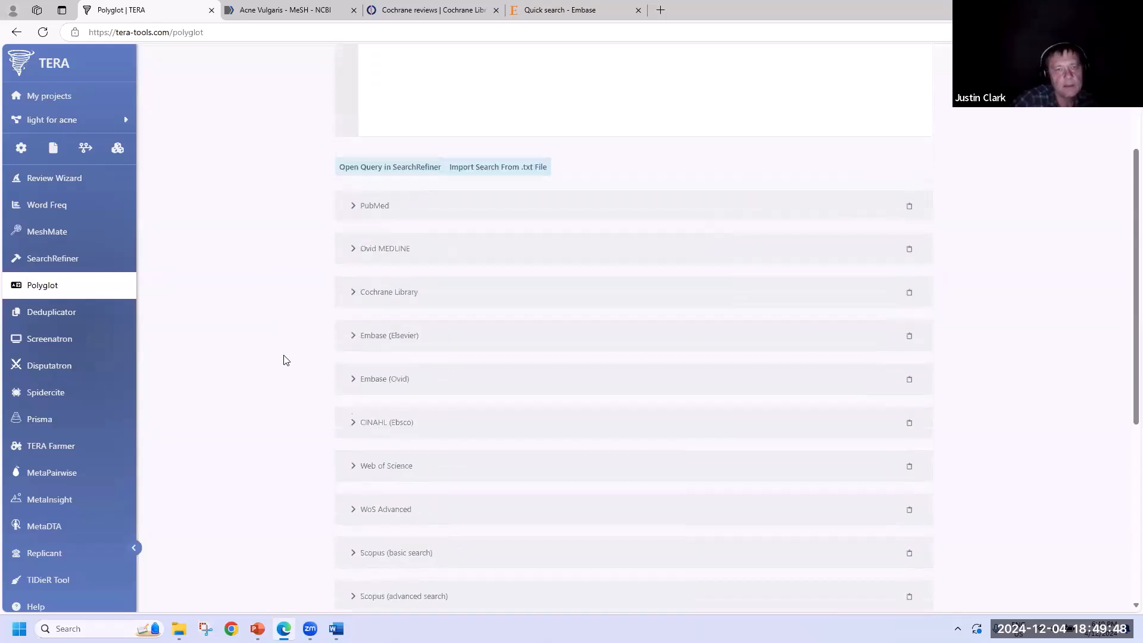
{"action": "scroll", "coordinate": [283, 360], "scroll_direction": "up", "scroll_amount": 9}
{"action": "scroll", "coordinate": [284, 359], "scroll_direction": "down", "scroll_amount": 3}
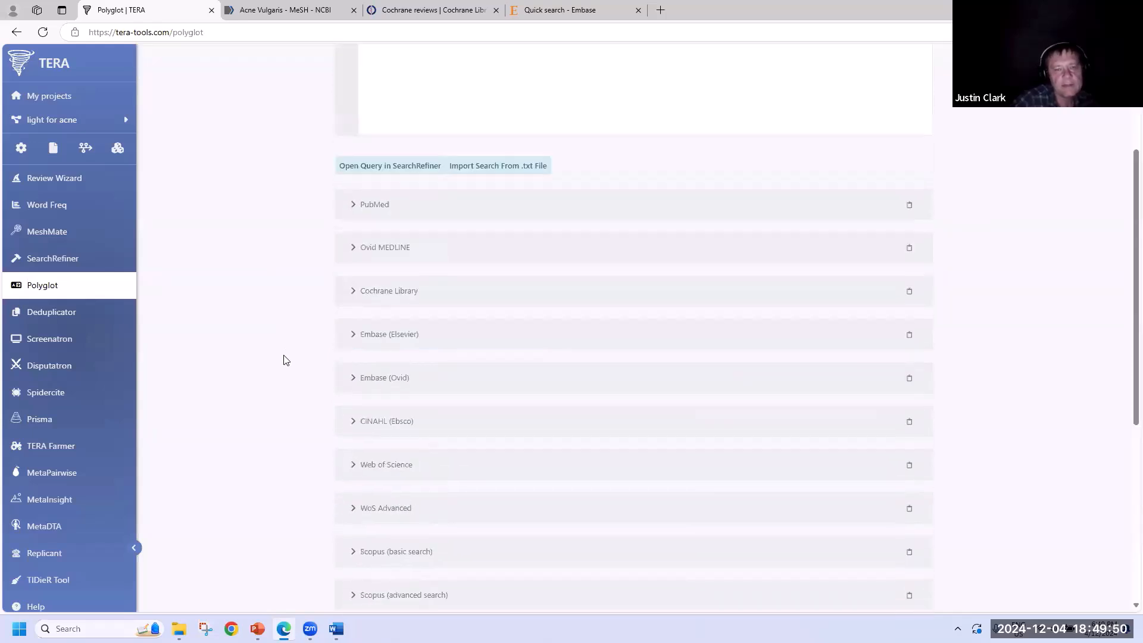
{"action": "scroll", "coordinate": [284, 360], "scroll_direction": "up", "scroll_amount": 3}
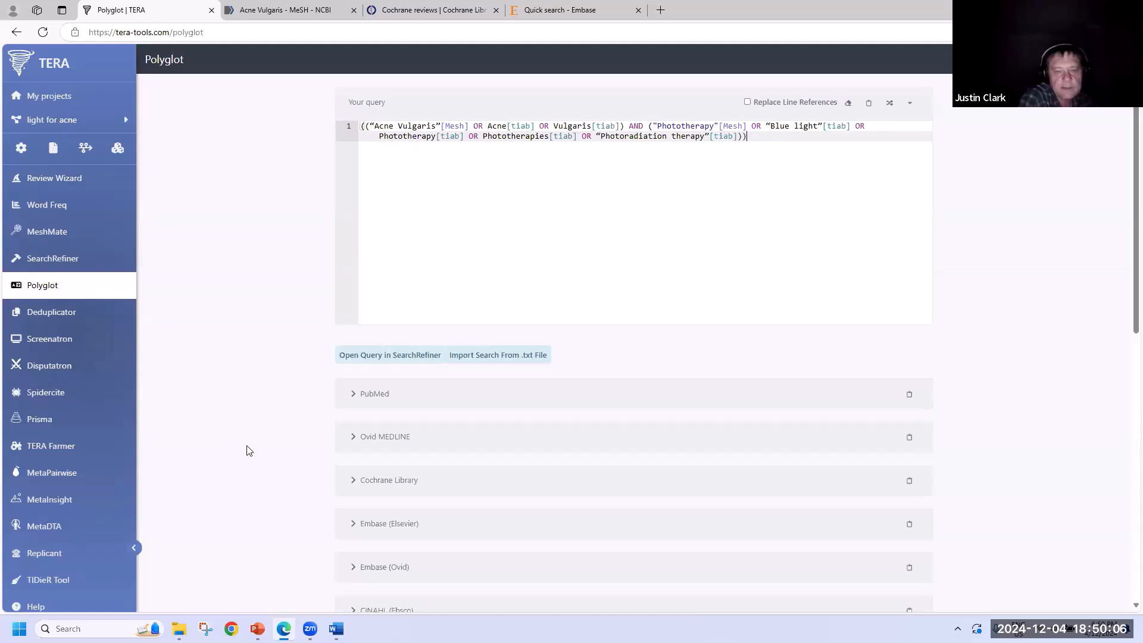
{"action": "scroll", "coordinate": [248, 451], "scroll_direction": "down", "scroll_amount": 1}
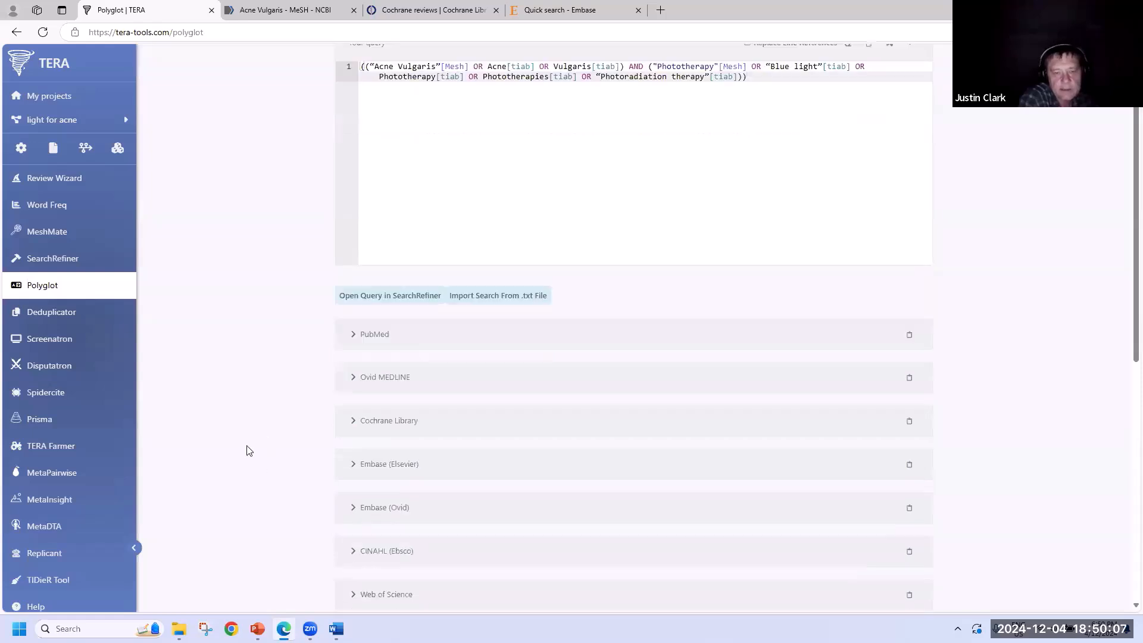
{"action": "left_click", "coordinate": [403, 425]}
{"action": "triple_click", "coordinate": [308, 465]}
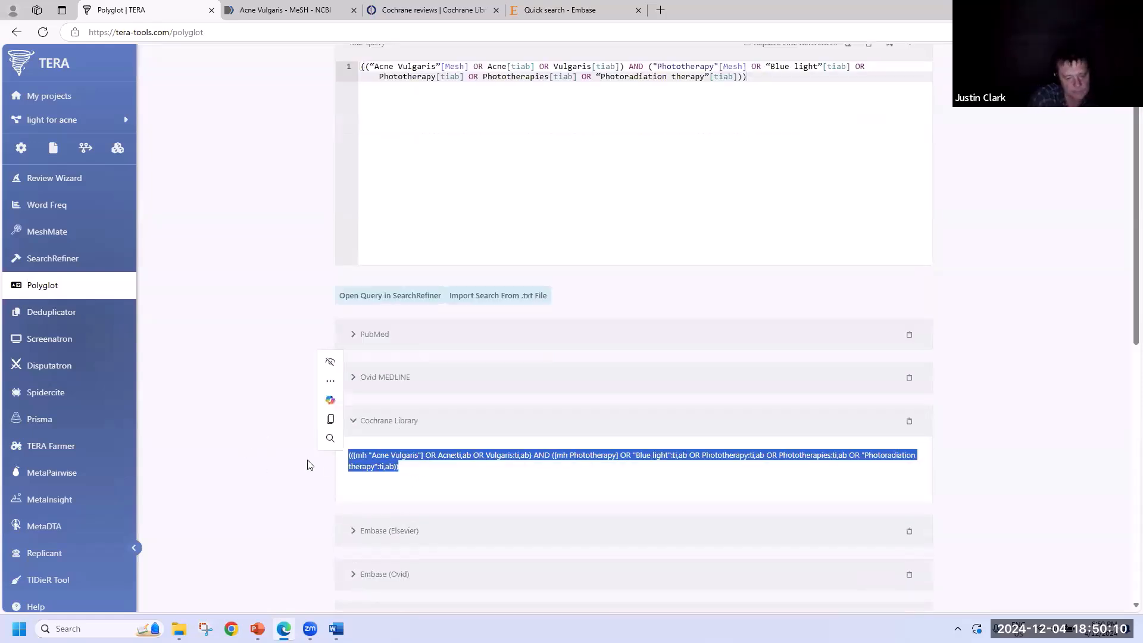
{"action": "key", "text": "ctrl+c"}
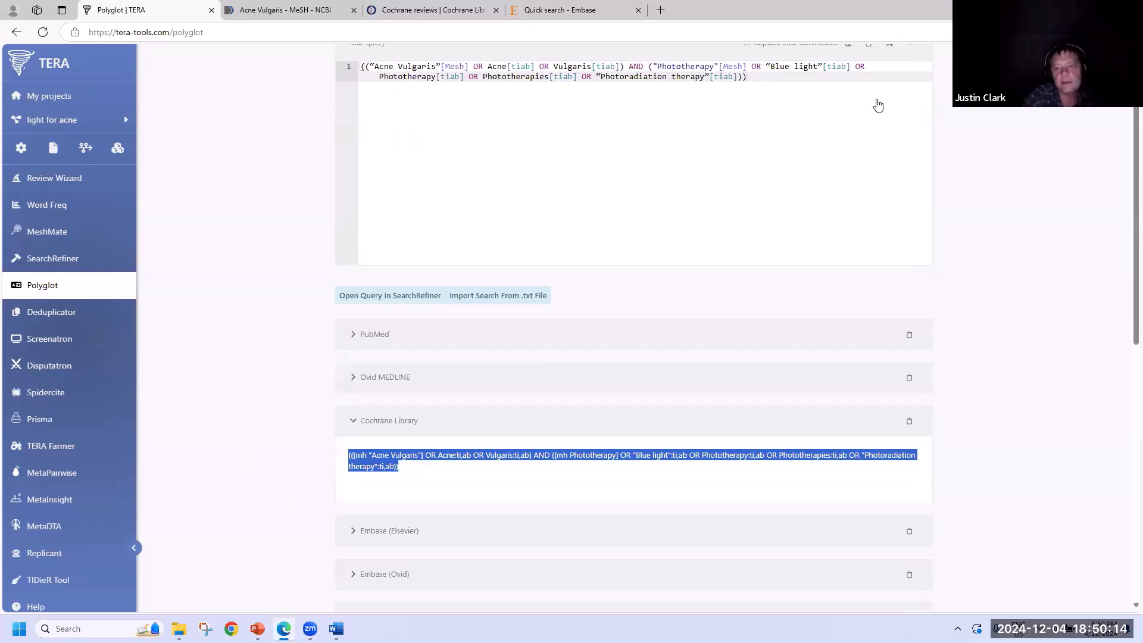
{"action": "left_click", "coordinate": [433, 10]}
{"action": "left_click", "coordinate": [879, 101]}
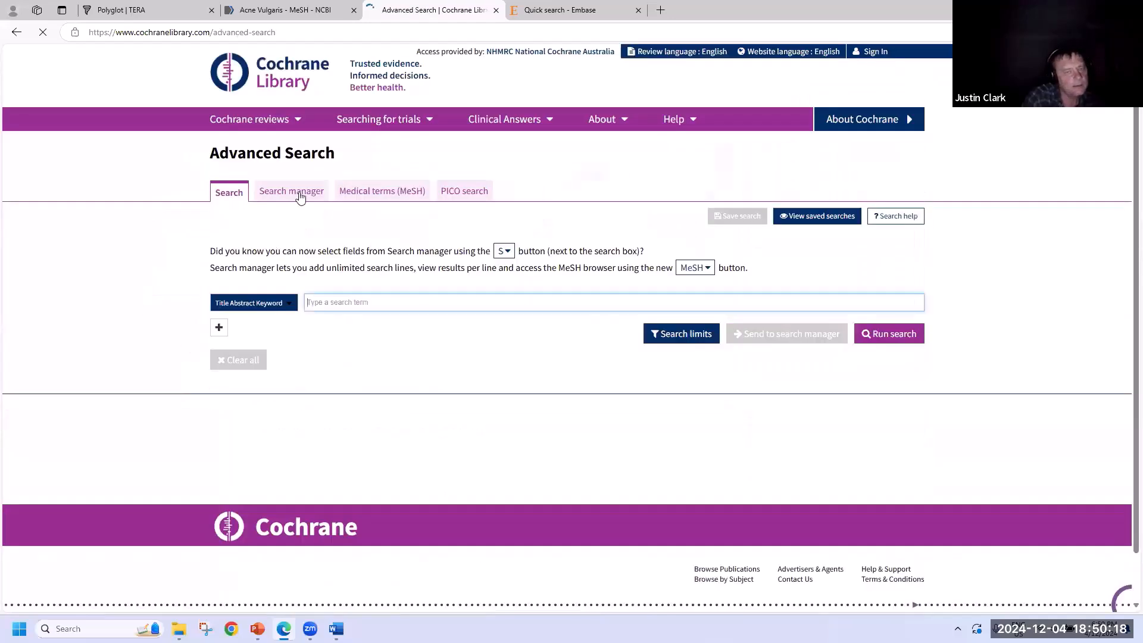
- Reset the Cochrane search and run the translated query in line #1, getting 333 results
{"action": "left_click", "coordinate": [300, 195]}
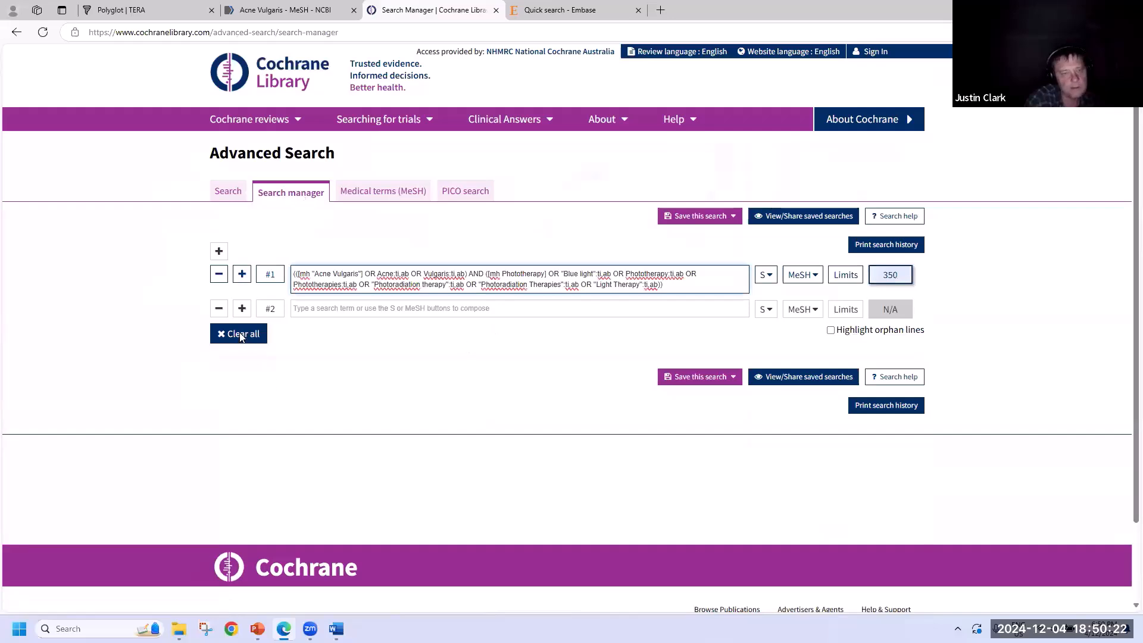
{"action": "left_click", "coordinate": [241, 336]}
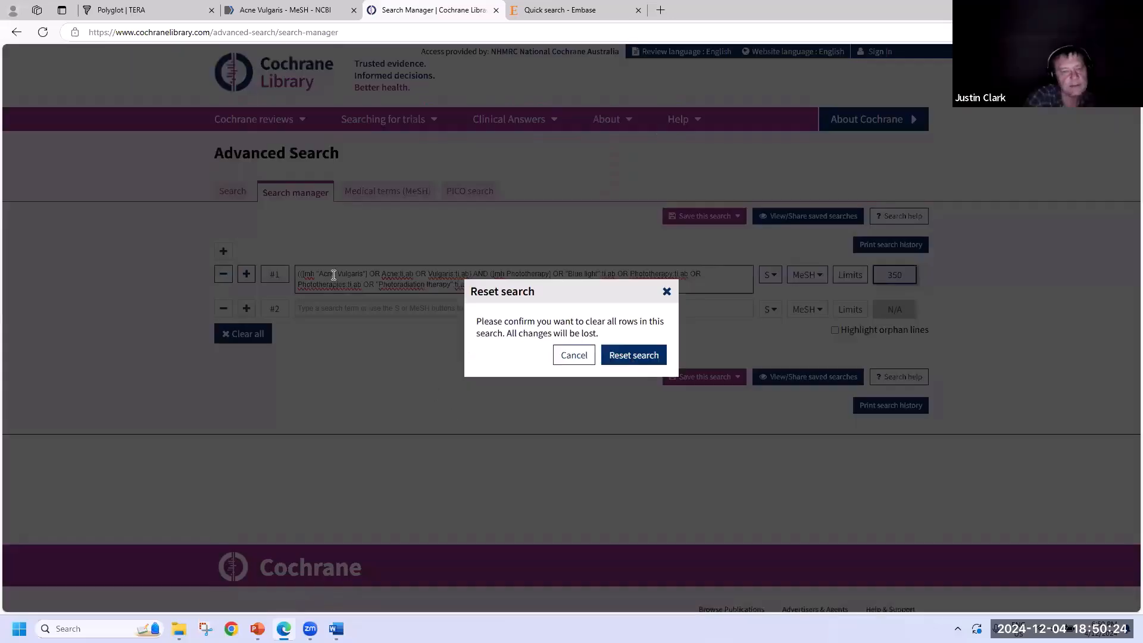
{"action": "key", "text": "Return"}
{"action": "key", "text": "ctrl+v"}
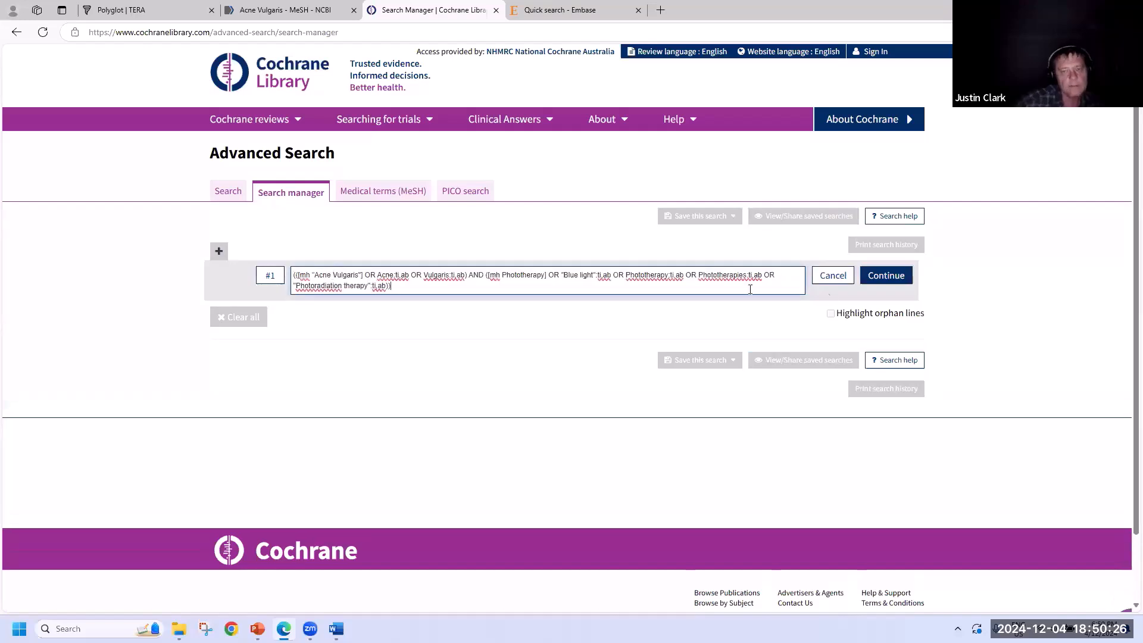
{"action": "left_click", "coordinate": [894, 276]}
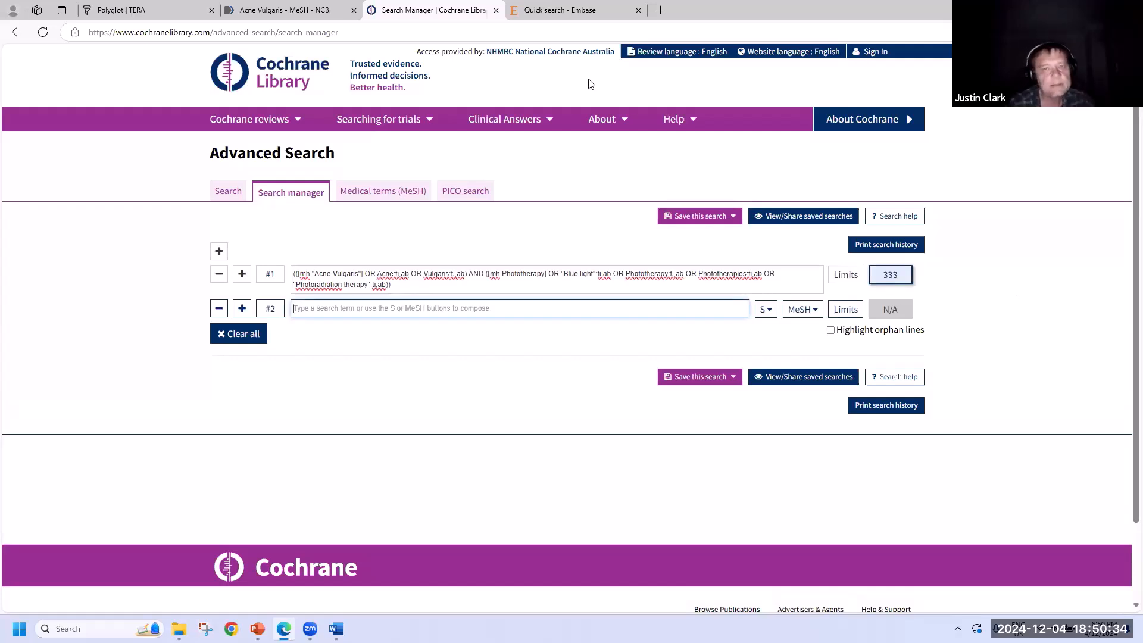
{"action": "left_click", "coordinate": [557, 10]}
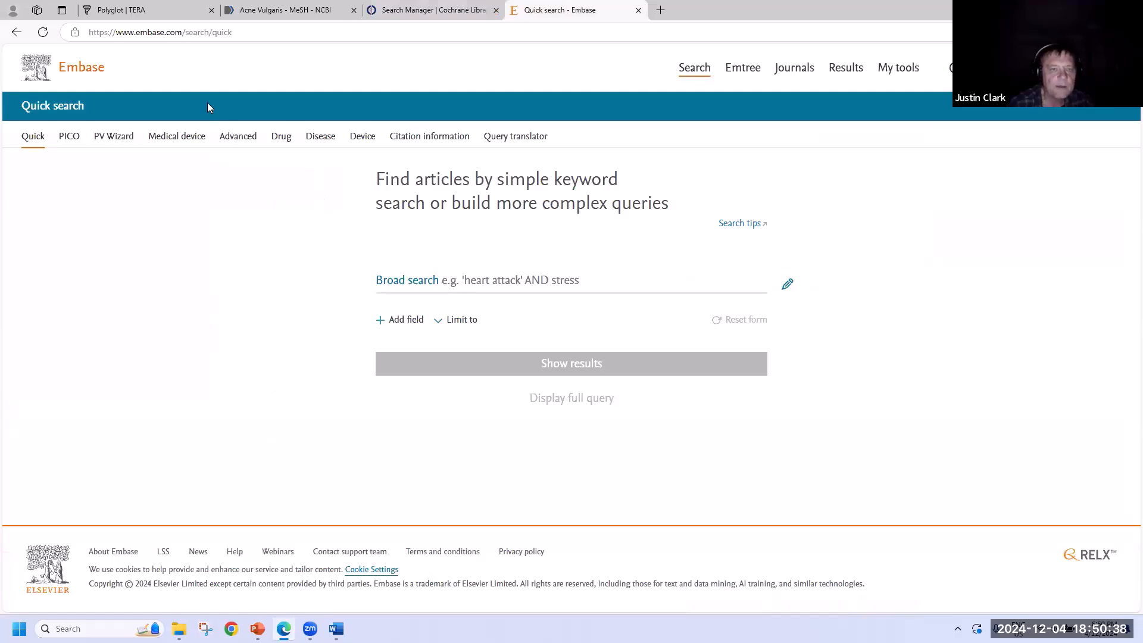
- Return to the Polyglot page showing the Cochrane translation
{"action": "left_click", "coordinate": [160, 7]}
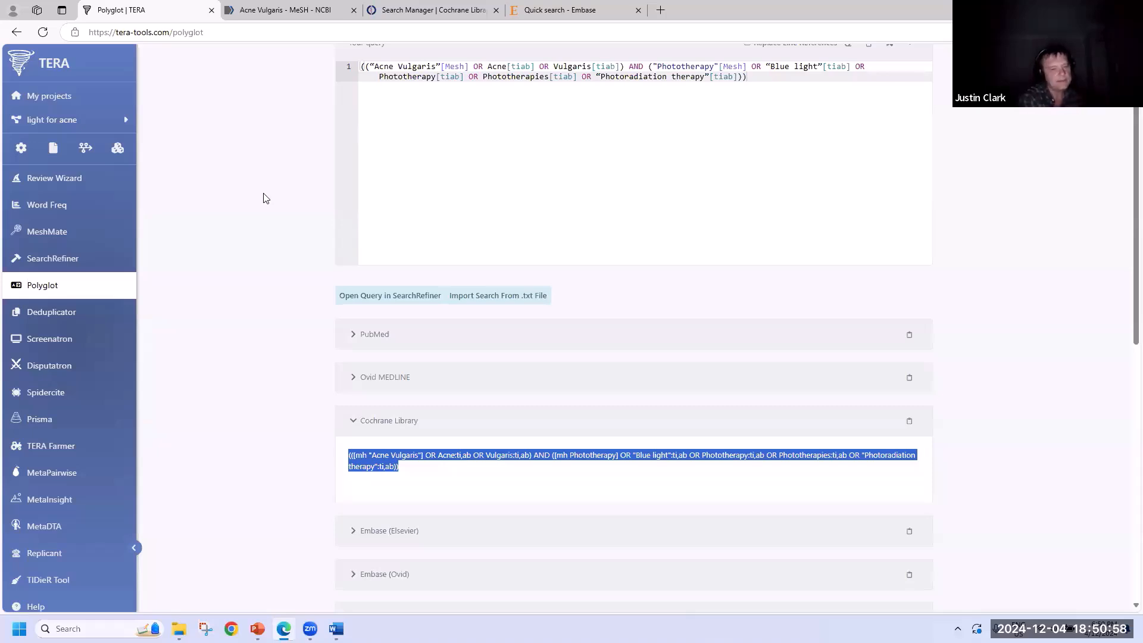
- Paste Polyglot's Embase (Elsevier) translation into Embase's quick search box
{"action": "left_click", "coordinate": [393, 530]}
{"action": "scroll", "coordinate": [392, 531], "scroll_direction": "down", "scroll_amount": 2}
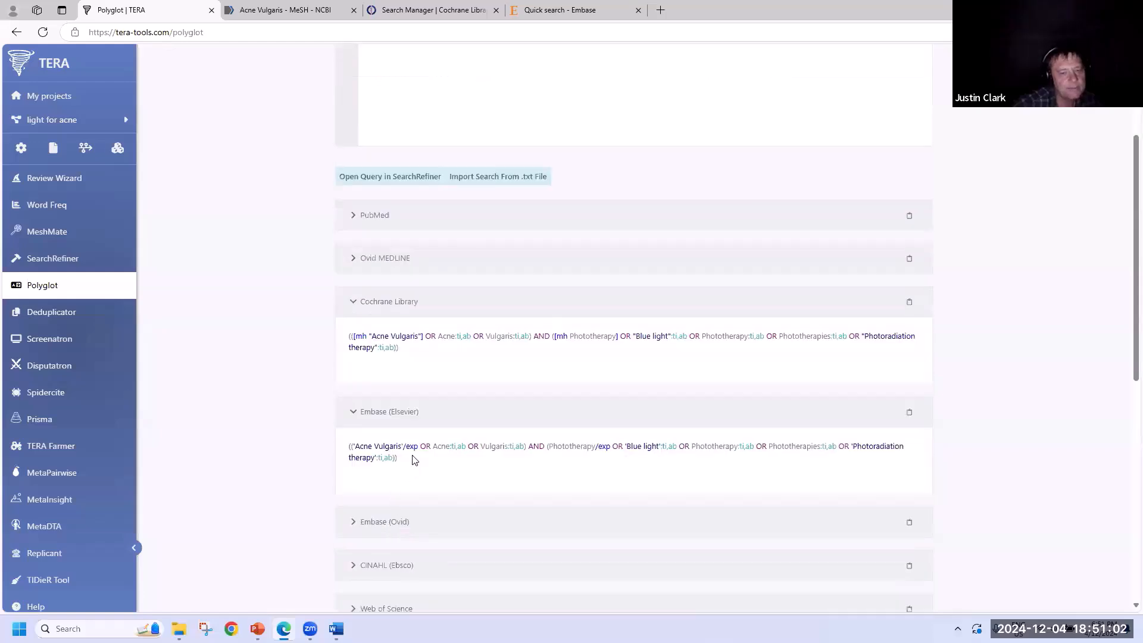
{"action": "left_click_drag", "start_coordinate": [416, 462], "coordinate": [322, 439]}
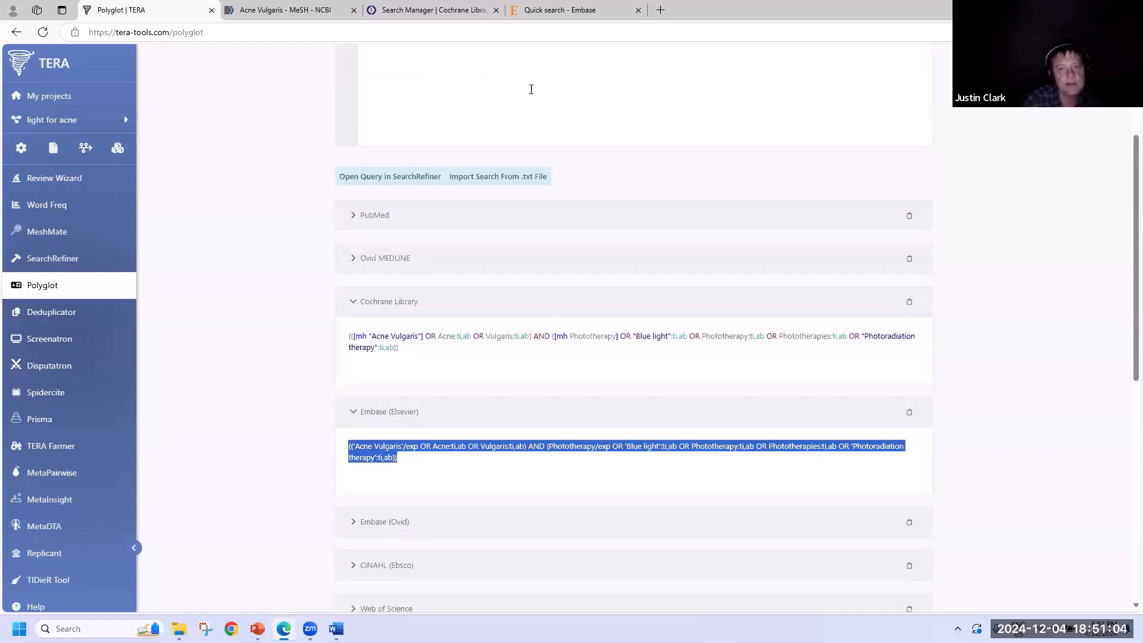
{"action": "left_click", "coordinate": [546, 10]}
{"action": "left_click", "coordinate": [422, 283]}
{"action": "key", "text": "ctrl+v"}
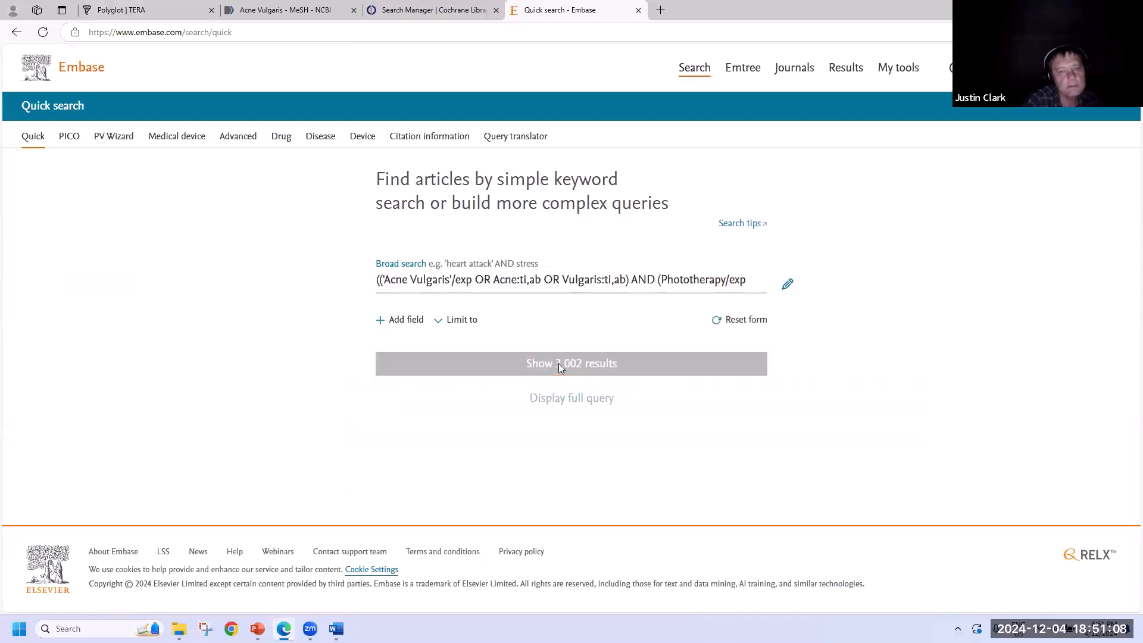
- Run the Embase search to list its 3,002 results
{"action": "left_click", "coordinate": [558, 363]}
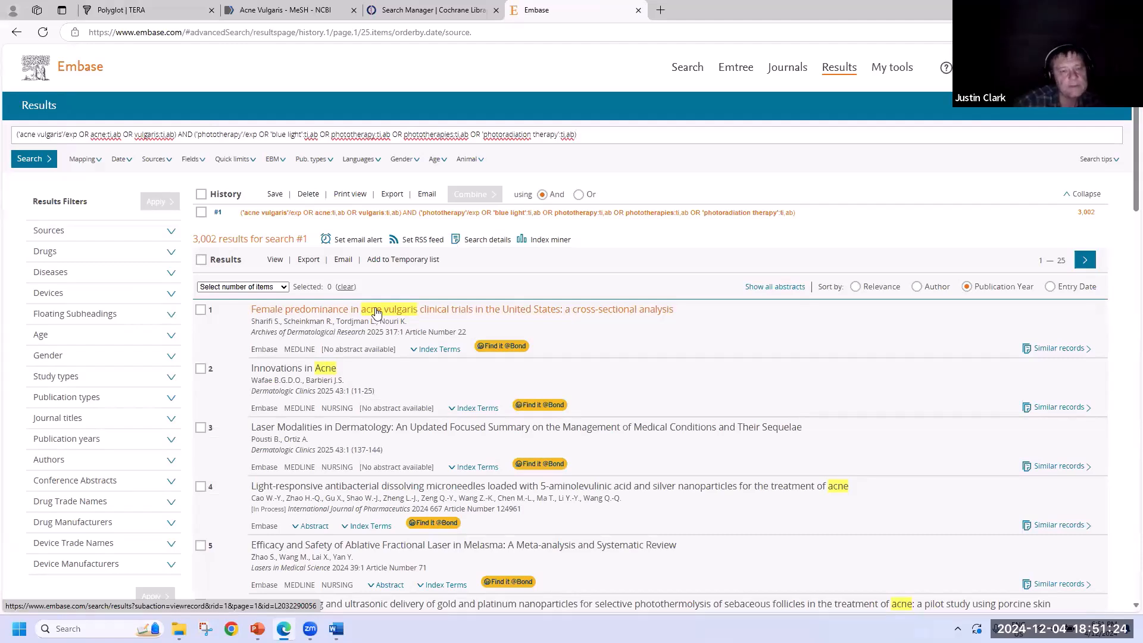
- Open TERA's Deduplicator and clear the previous results for a fresh run
{"action": "left_click", "coordinate": [126, 7]}
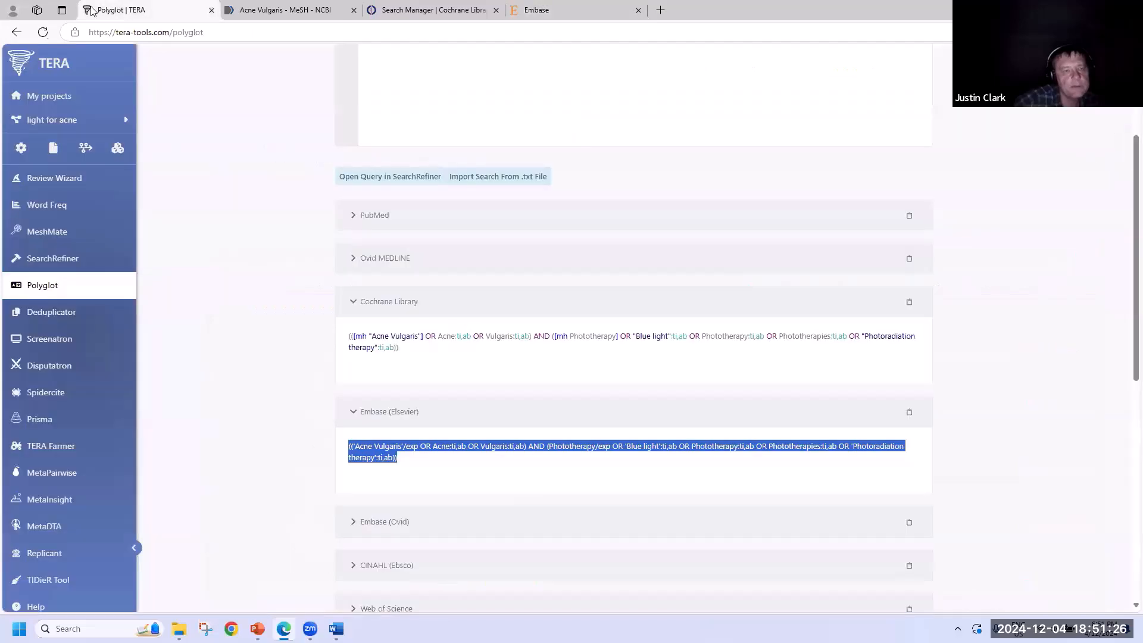
{"action": "left_click", "coordinate": [69, 314]}
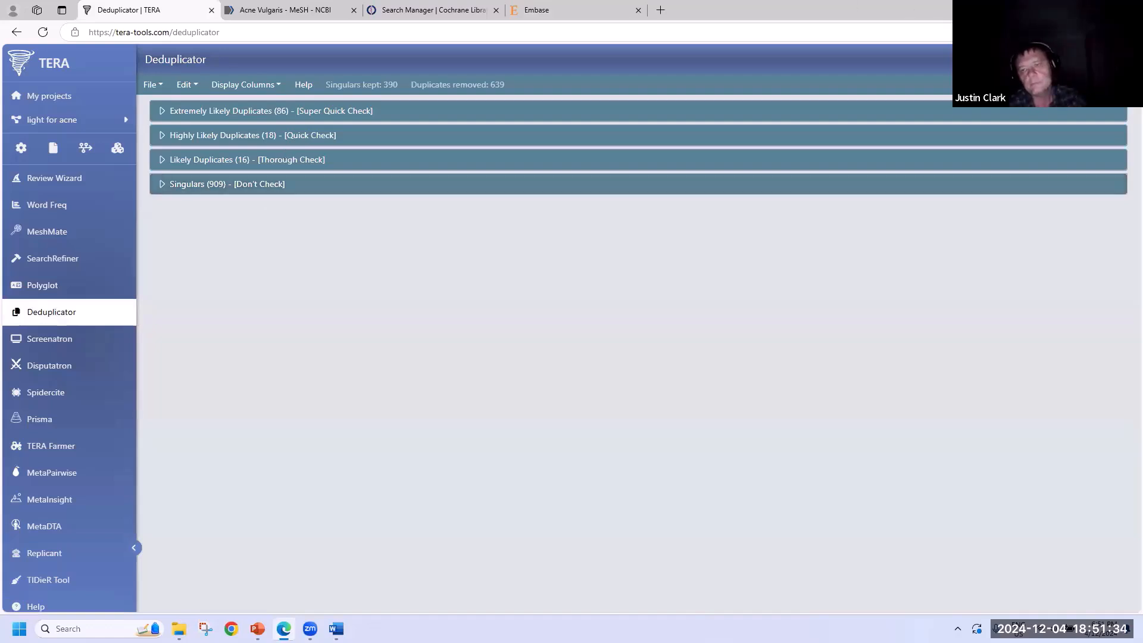
{"action": "left_click", "coordinate": [1094, 84]}
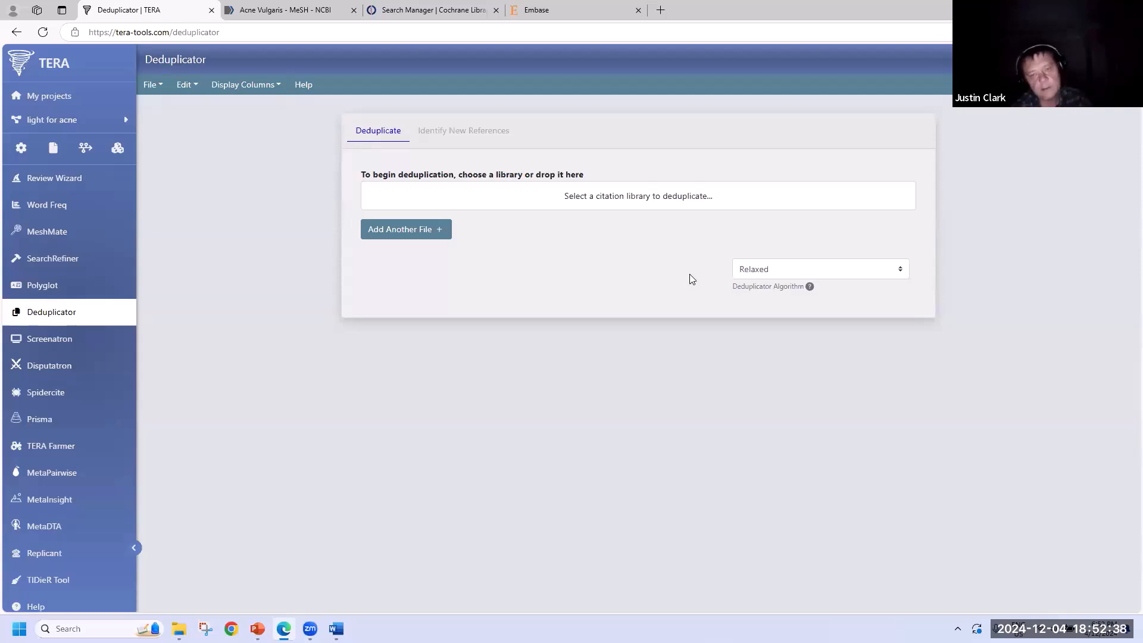
- Switch the deduplication algorithm from Relaxed to Focused and open the citation library picker
{"action": "left_click", "coordinate": [896, 272]}
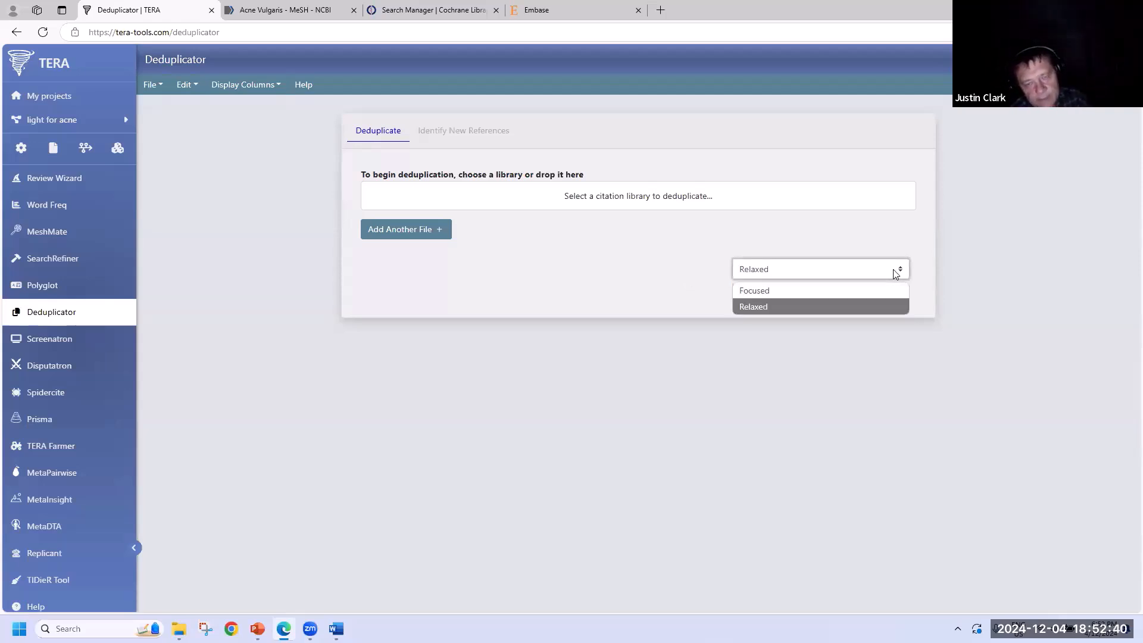
{"action": "left_click", "coordinate": [768, 293]}
{"action": "left_click", "coordinate": [652, 300]}
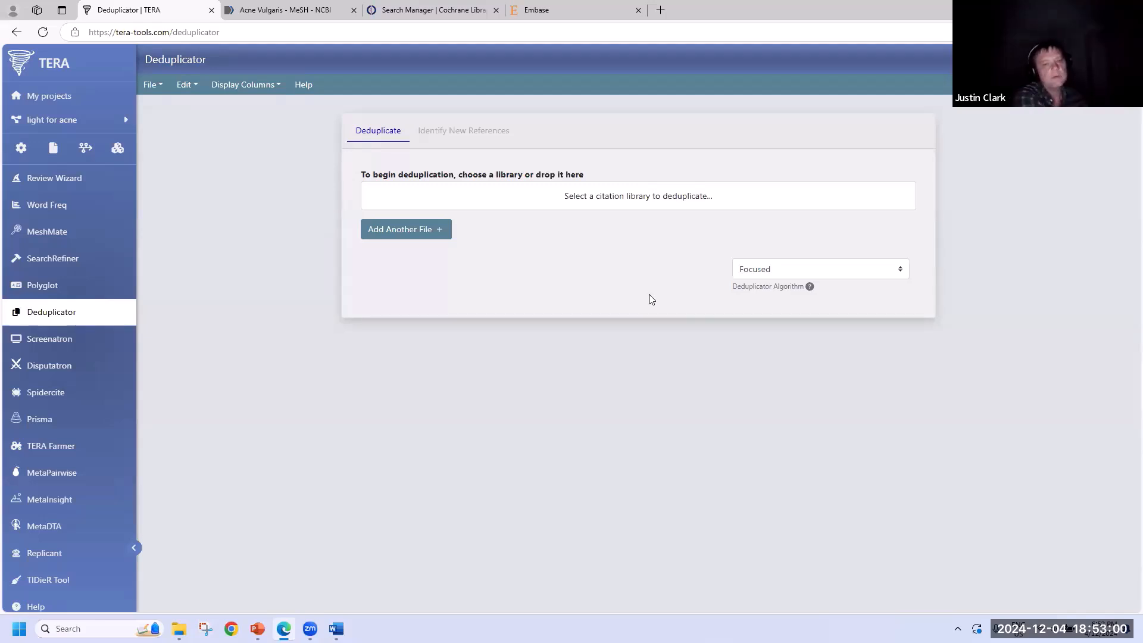
{"action": "left_click", "coordinate": [624, 200]}
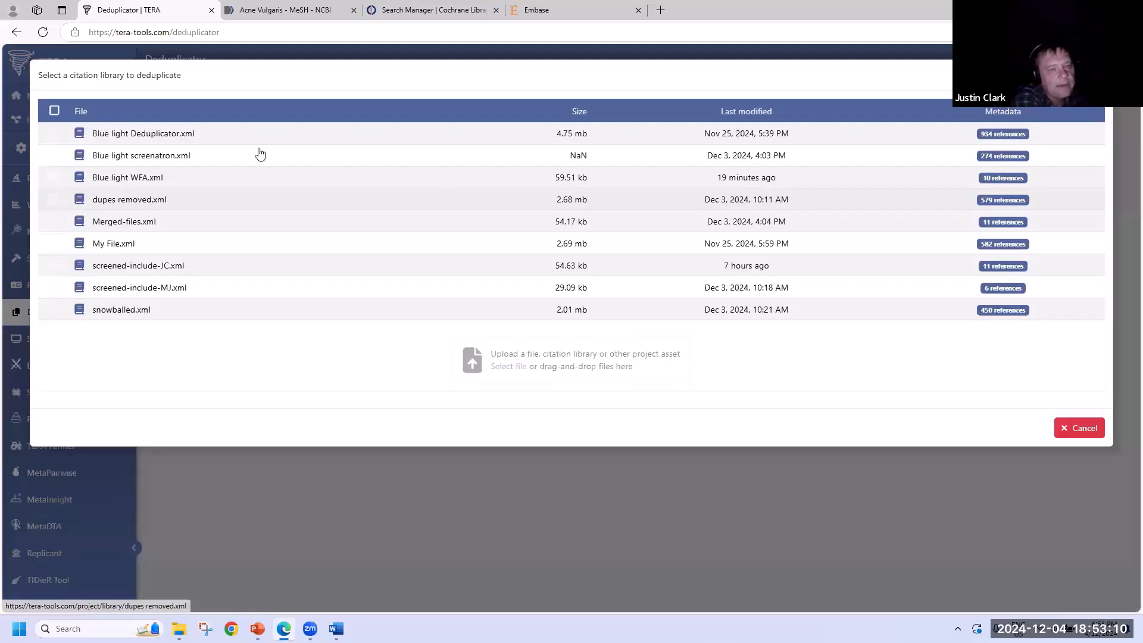
- Upload Blue light Deduplicator.xml for deduplication, which removes 358 duplicates and keeps 576 singulars
{"action": "left_click", "coordinate": [160, 134]}
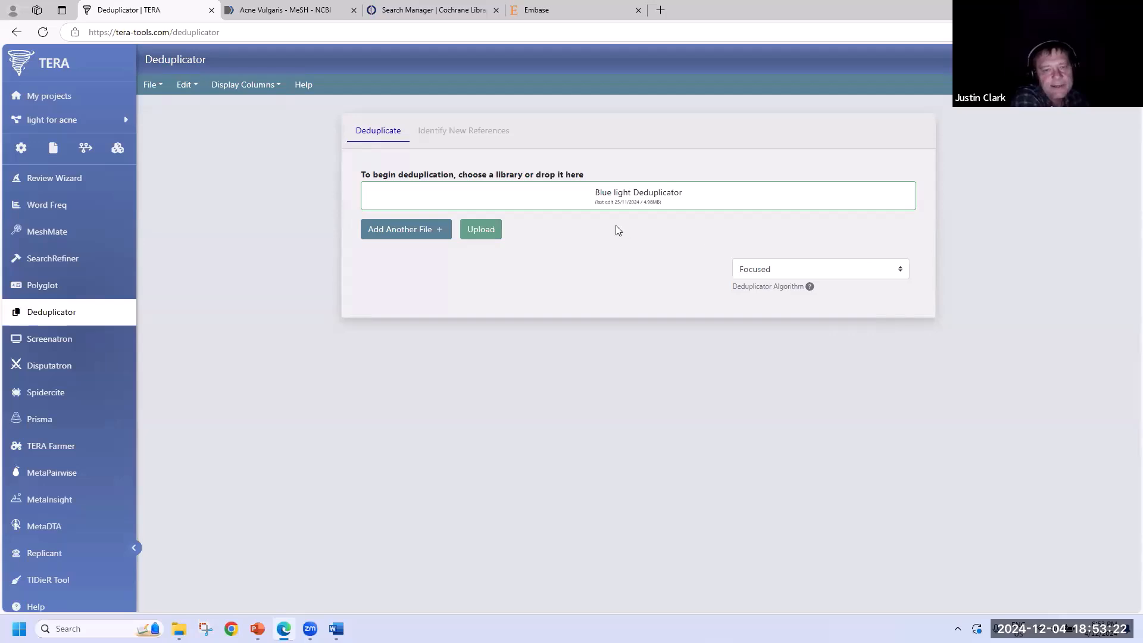
{"action": "left_click", "coordinate": [485, 229]}
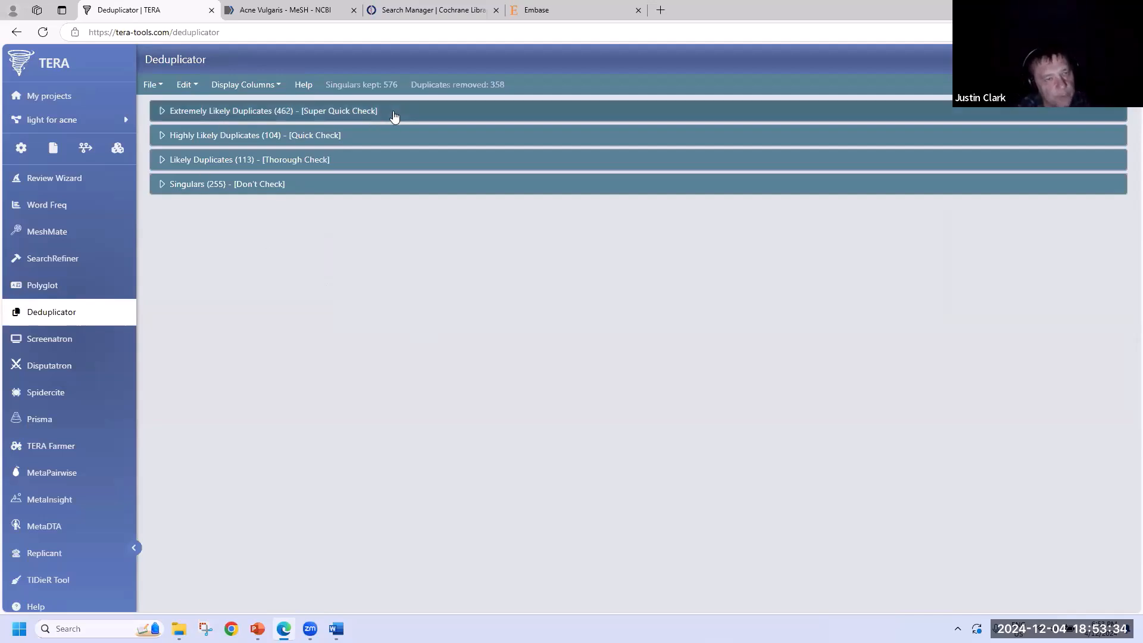
{"action": "left_click", "coordinate": [321, 113]}
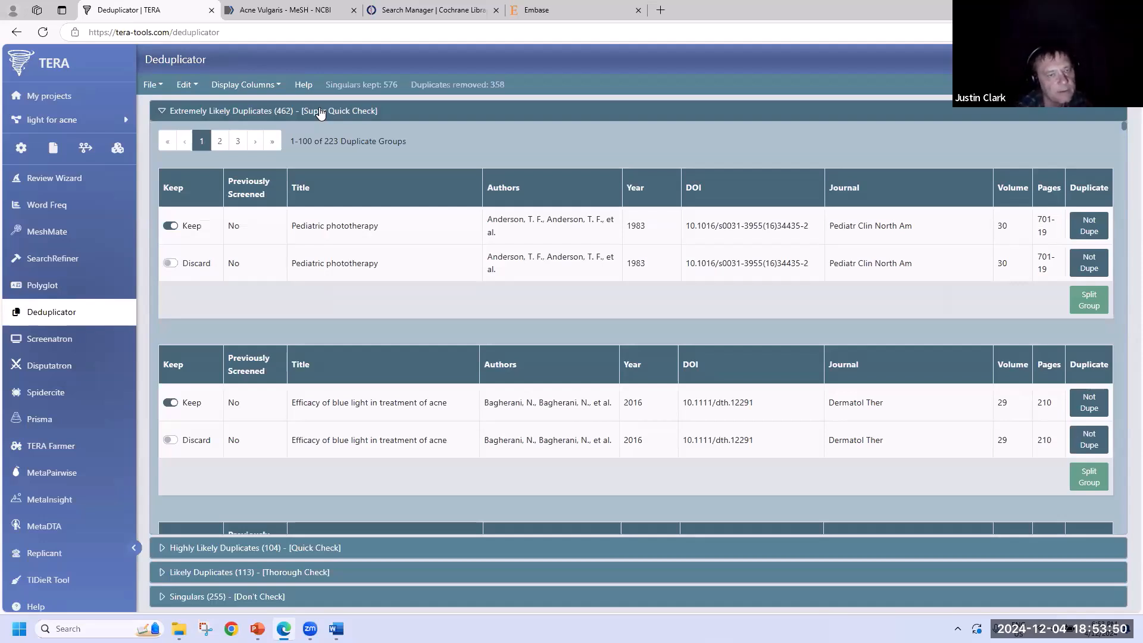
{"action": "left_click", "coordinate": [324, 110]}
{"action": "left_click", "coordinate": [359, 143]}
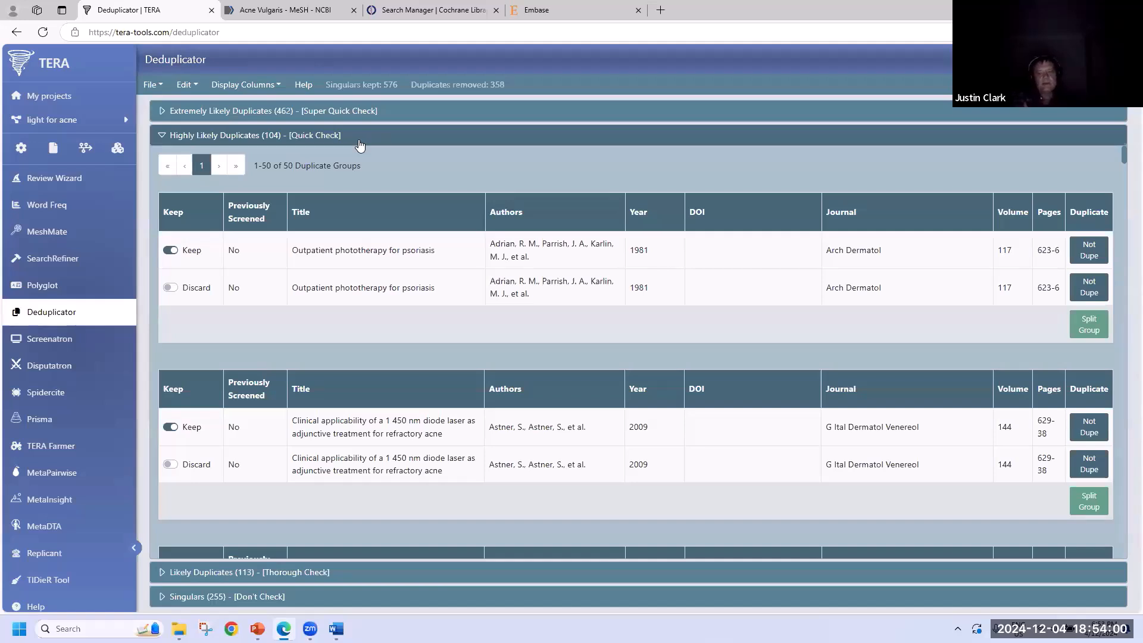
{"action": "left_click", "coordinate": [307, 135]}
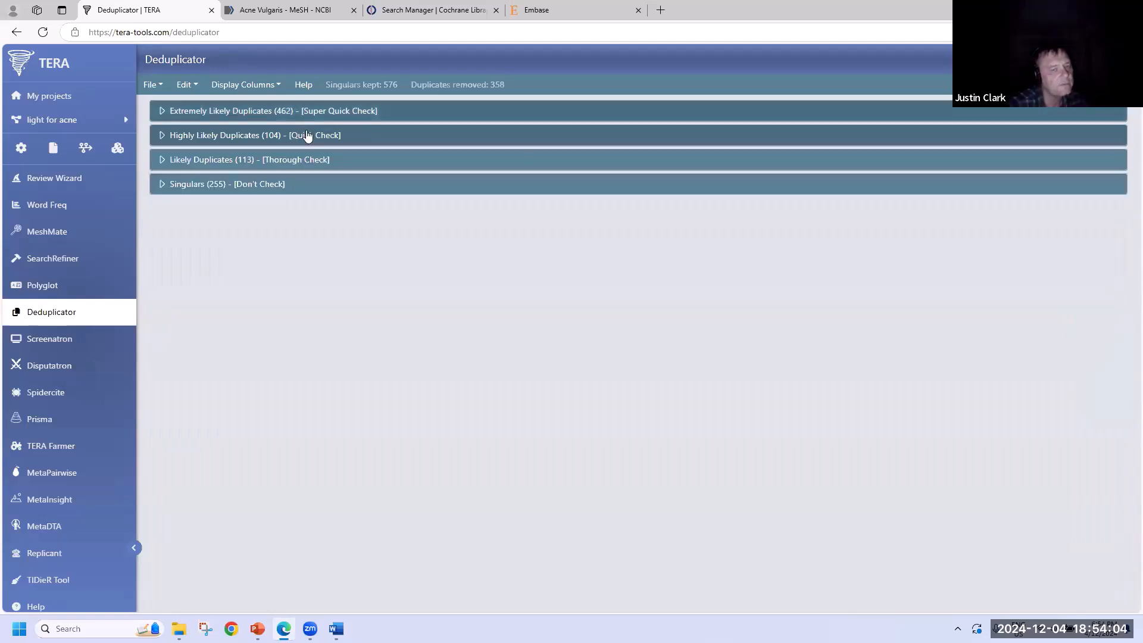
- Expand the Likely Duplicates (113) Thorough Check group to review its 48 duplicate groups
{"action": "left_click", "coordinate": [331, 159]}
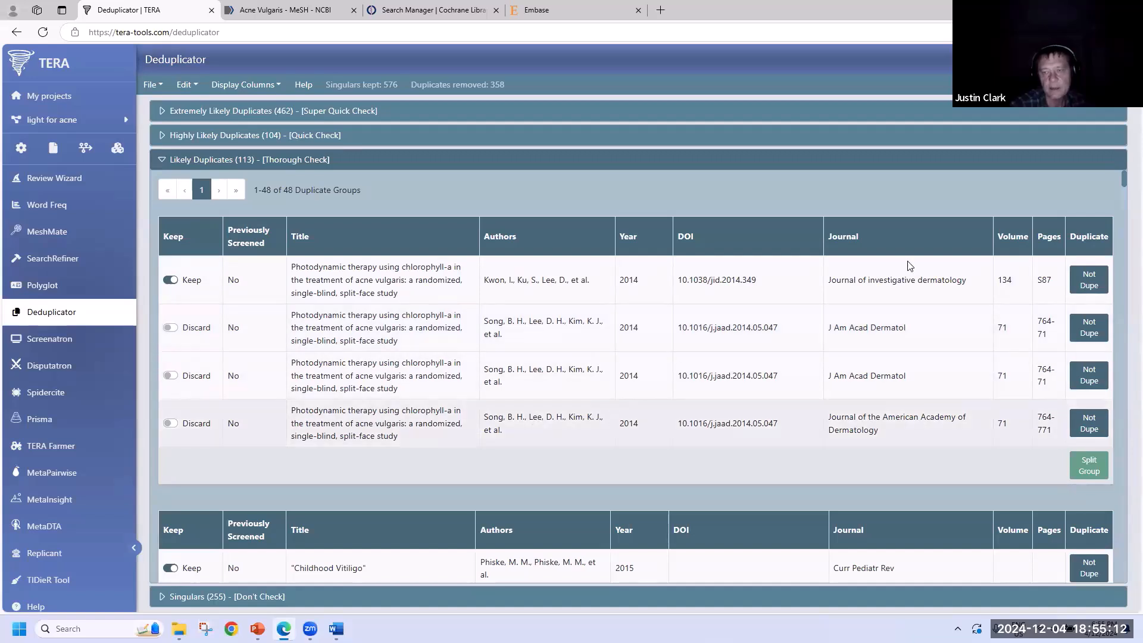
- Mark the Kwon reference as not a duplicate and split off the two Childhood Vitiligo references
{"action": "left_click", "coordinate": [1088, 280]}
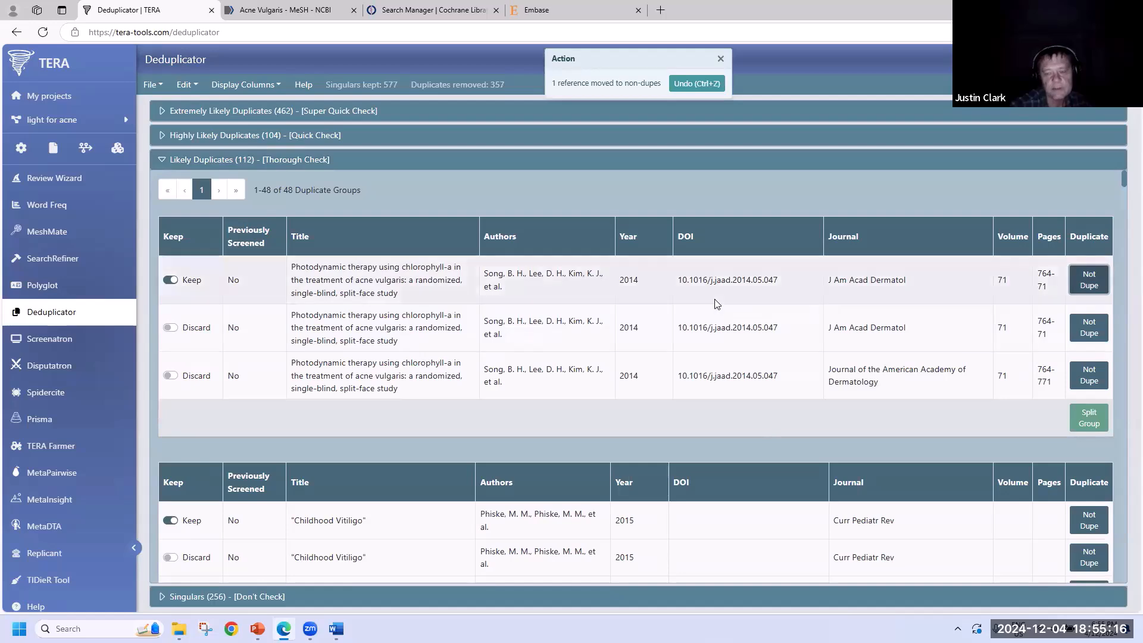
{"action": "scroll", "coordinate": [716, 306], "scroll_direction": "down", "scroll_amount": 4}
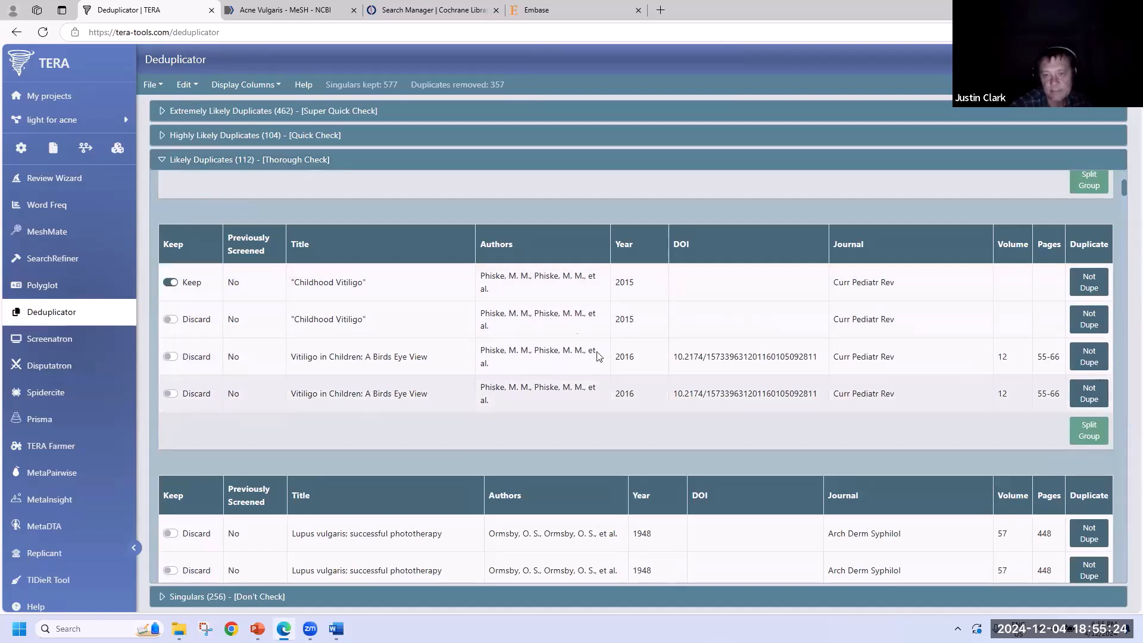
{"action": "left_click", "coordinate": [1095, 435]}
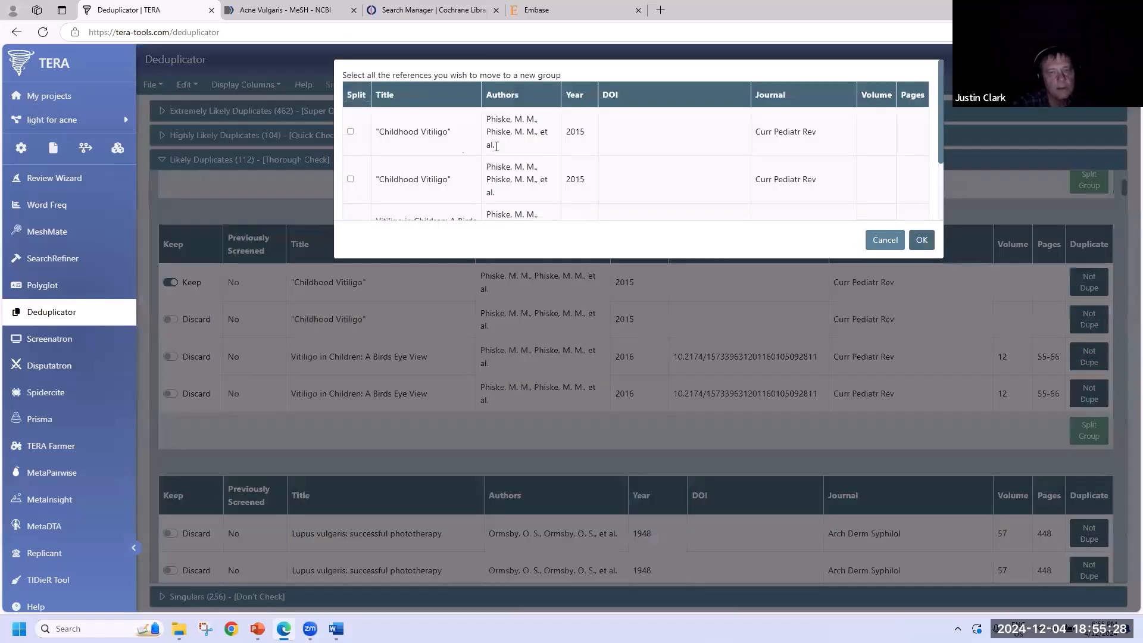
{"action": "left_click", "coordinate": [351, 132]}
{"action": "left_click", "coordinate": [351, 179]}
{"action": "scroll", "coordinate": [458, 155], "scroll_direction": "down", "scroll_amount": 3}
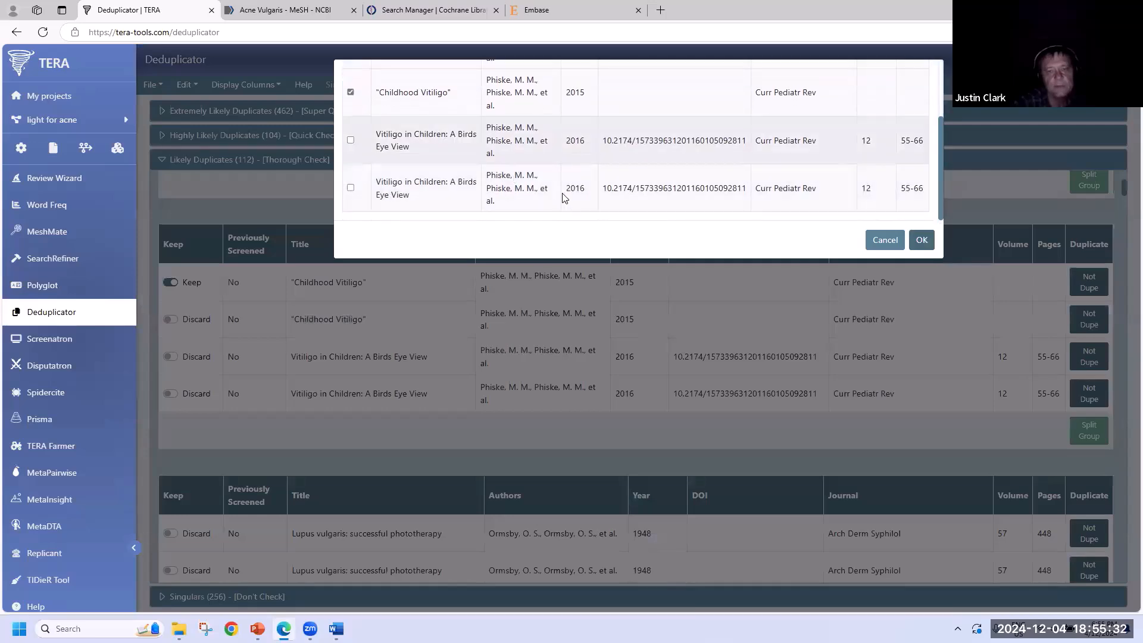
{"action": "left_click", "coordinate": [920, 241]}
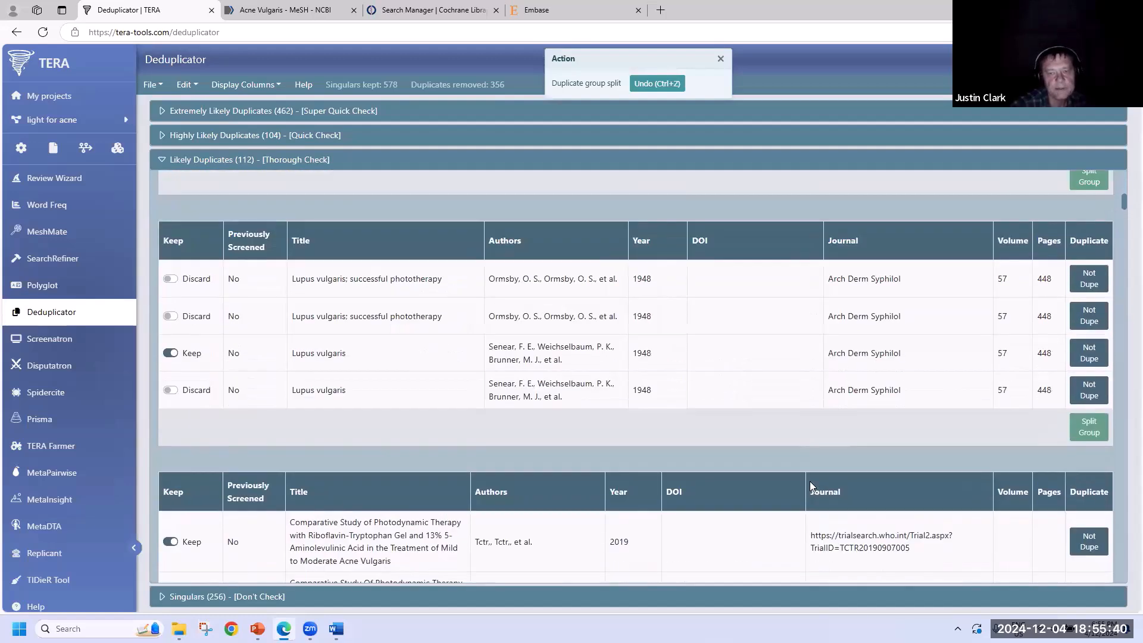
- Keep the second ALA-PDT, calcipotriene and Elman references instead of the first, then return to the top
{"action": "scroll", "coordinate": [810, 481], "scroll_direction": "down", "scroll_amount": 15}
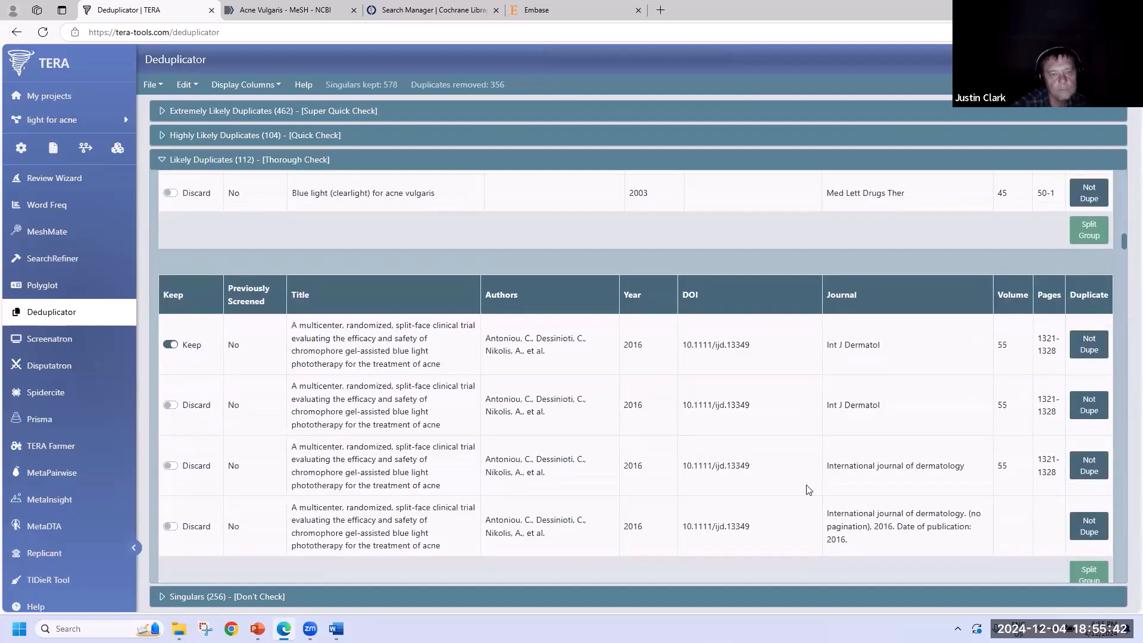
{"action": "scroll", "coordinate": [808, 490], "scroll_direction": "down", "scroll_amount": 3}
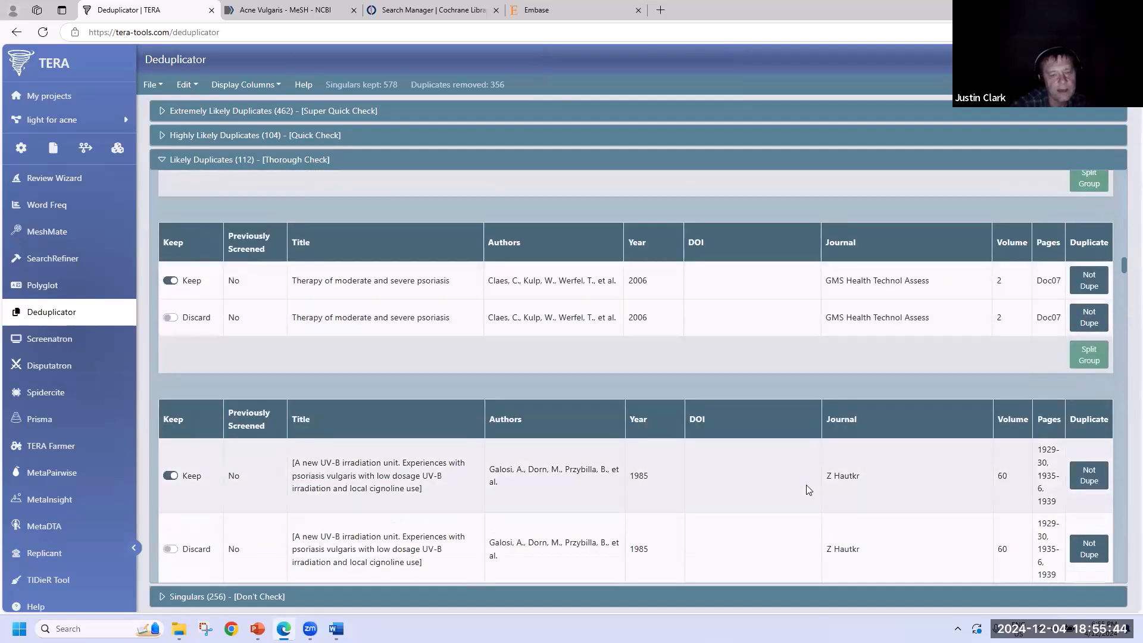
{"action": "scroll", "coordinate": [808, 490], "scroll_direction": "down", "scroll_amount": 3}
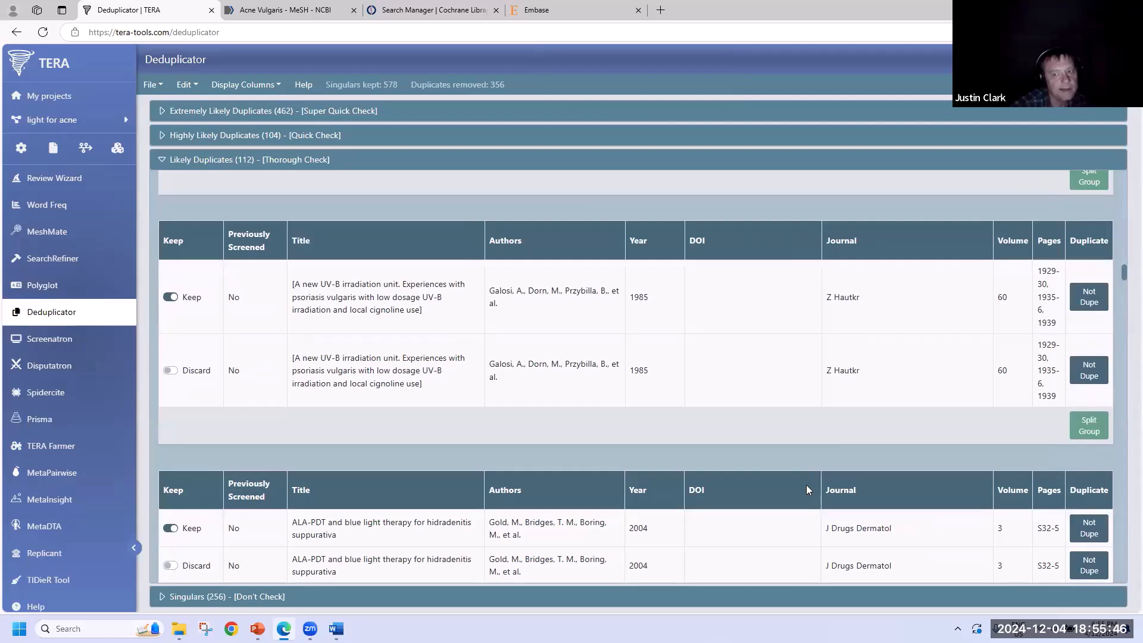
{"action": "scroll", "coordinate": [269, 395], "scroll_direction": "down", "scroll_amount": 3}
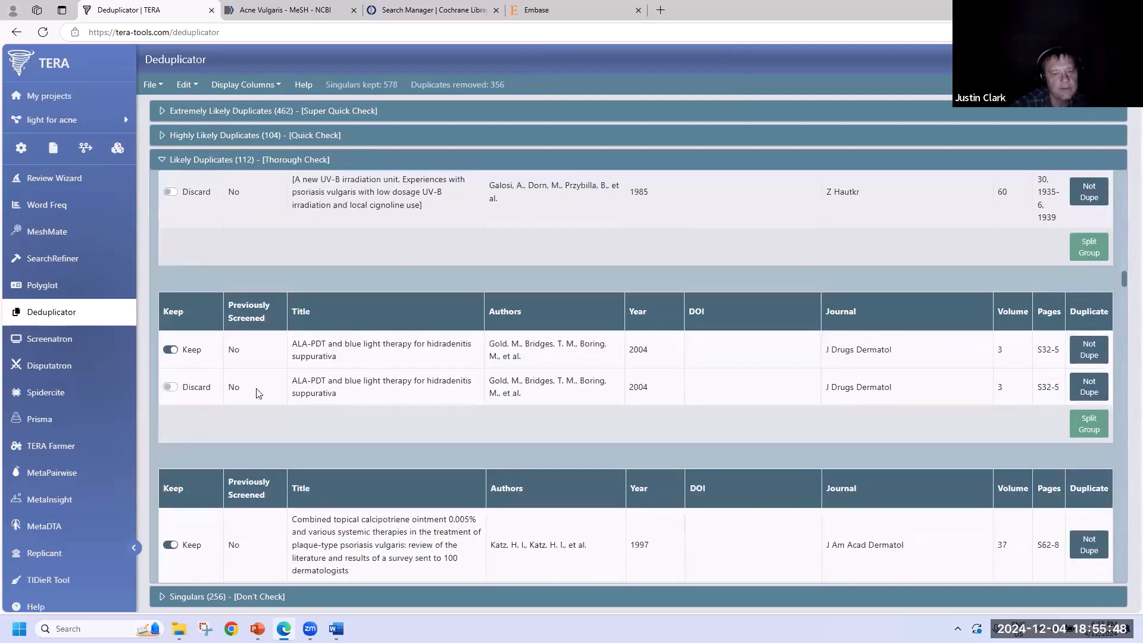
{"action": "left_click", "coordinate": [171, 388]}
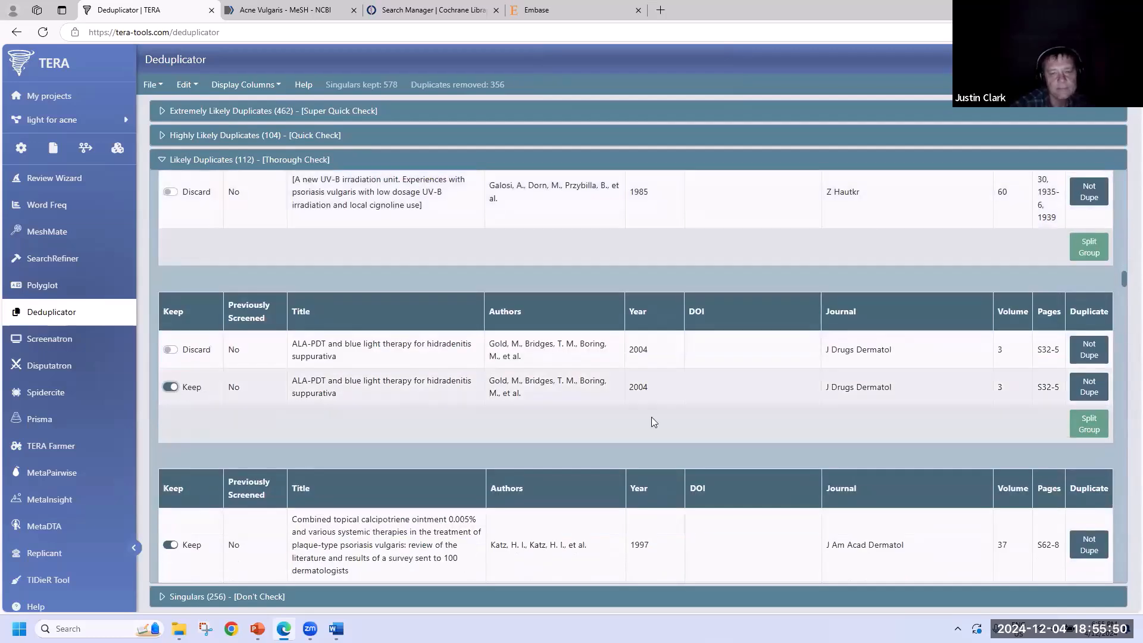
{"action": "scroll", "coordinate": [651, 421], "scroll_direction": "down", "scroll_amount": 5}
{"action": "left_click", "coordinate": [170, 320]}
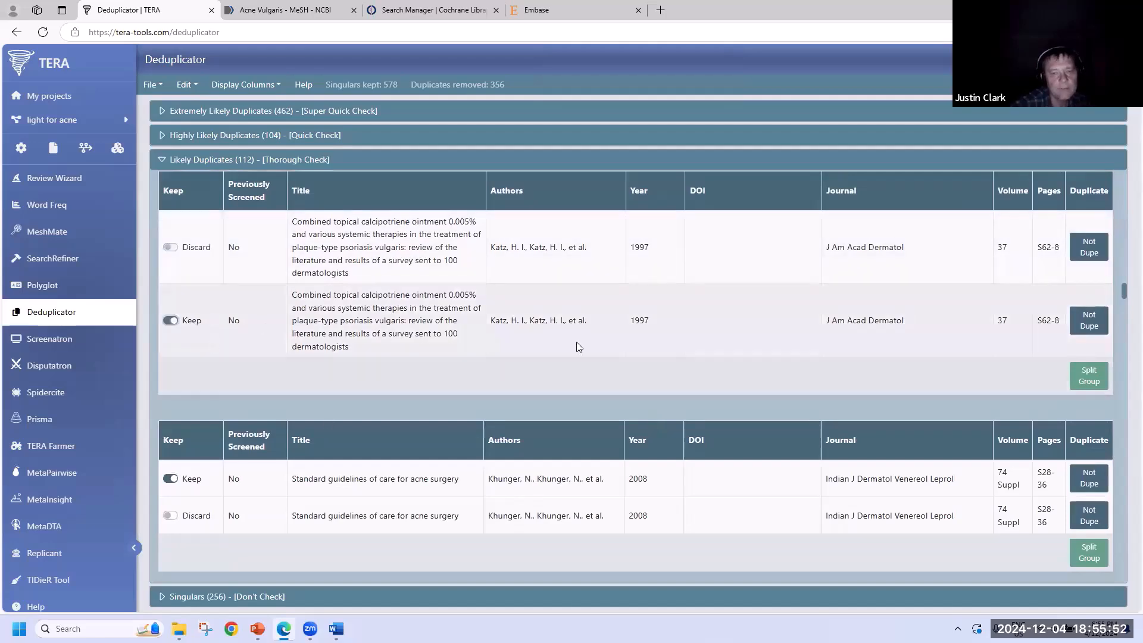
{"action": "scroll", "coordinate": [538, 339], "scroll_direction": "down", "scroll_amount": 12}
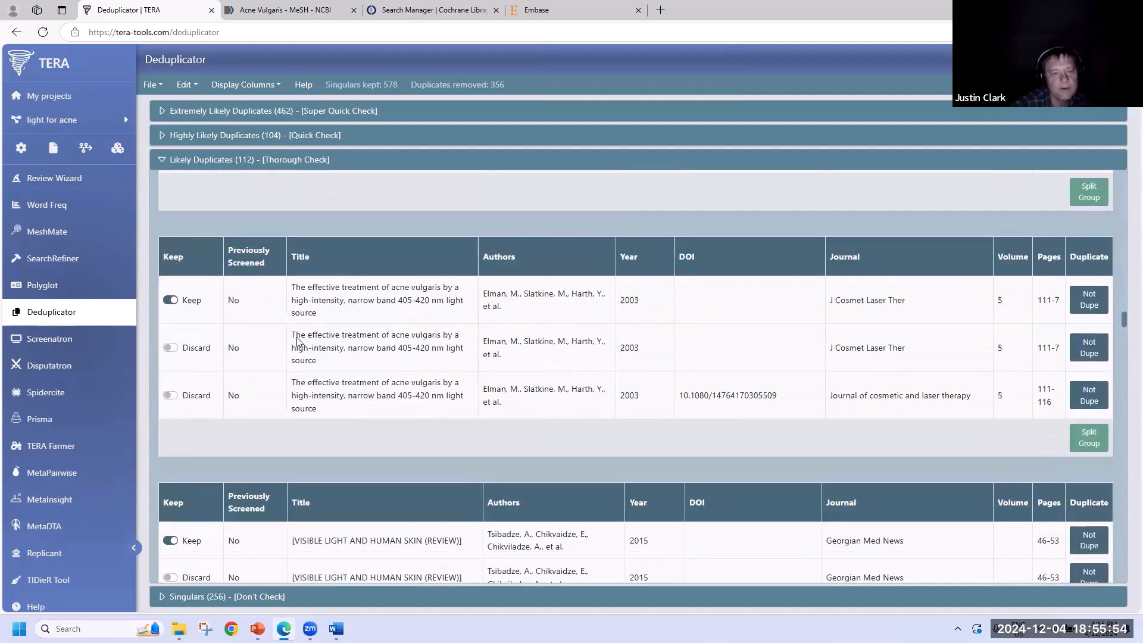
{"action": "scroll", "coordinate": [332, 355], "scroll_direction": "down", "scroll_amount": 2}
{"action": "left_click", "coordinate": [171, 228]}
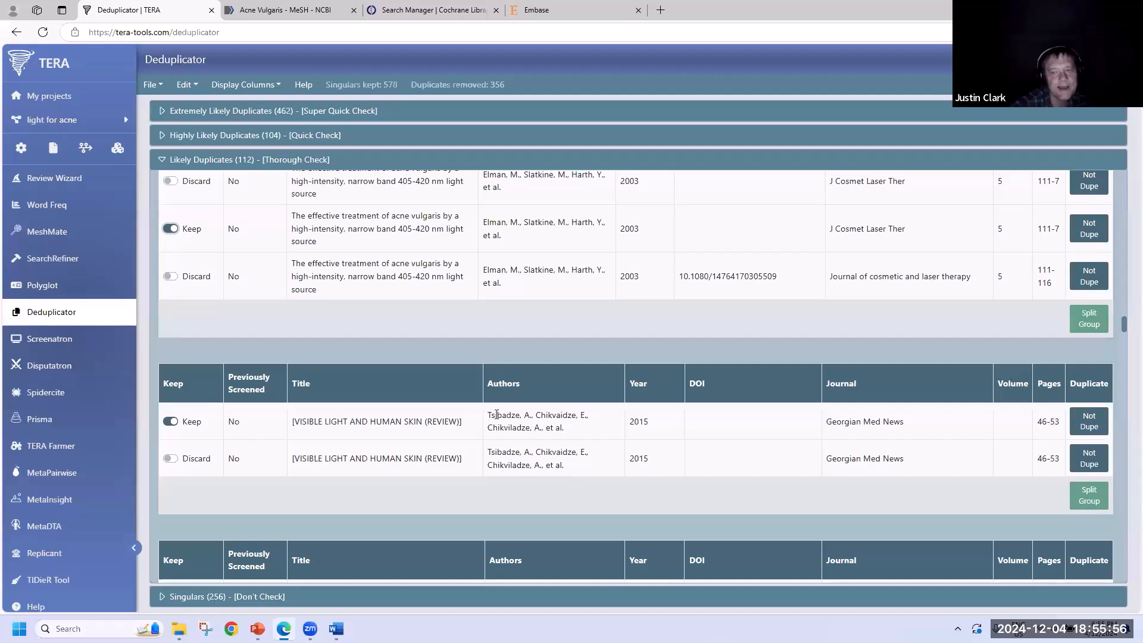
{"action": "scroll", "coordinate": [496, 417], "scroll_direction": "down", "scroll_amount": 15}
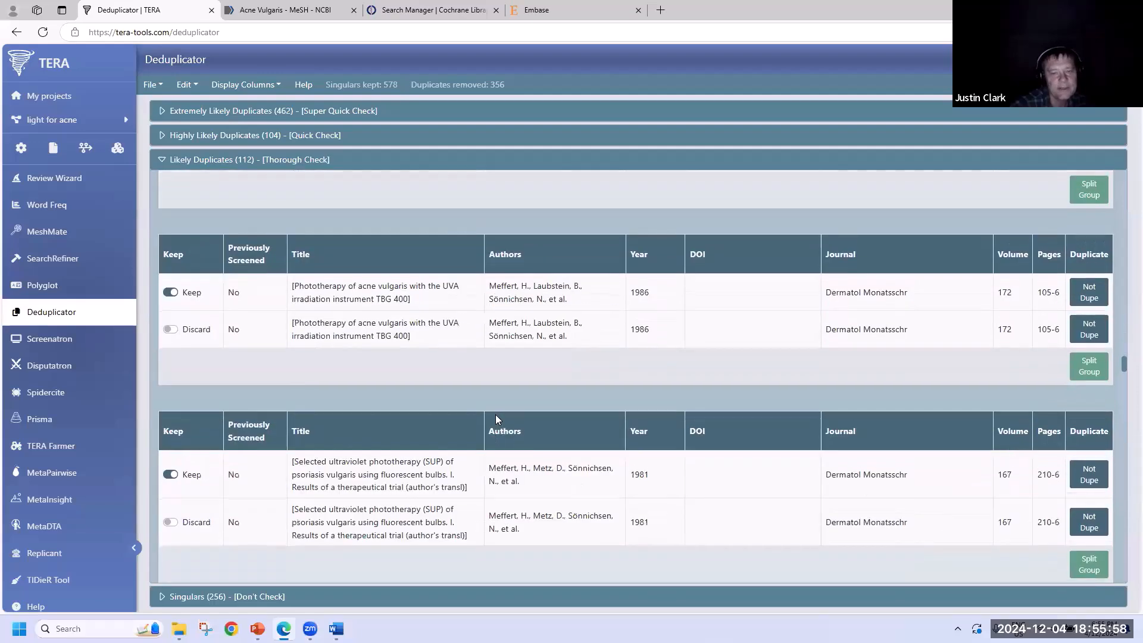
{"action": "scroll", "coordinate": [495, 415], "scroll_direction": "down", "scroll_amount": 16}
{"action": "scroll", "coordinate": [497, 419], "scroll_direction": "down", "scroll_amount": 16}
{"action": "scroll", "coordinate": [1125, 496], "scroll_direction": "down", "scroll_amount": 15}
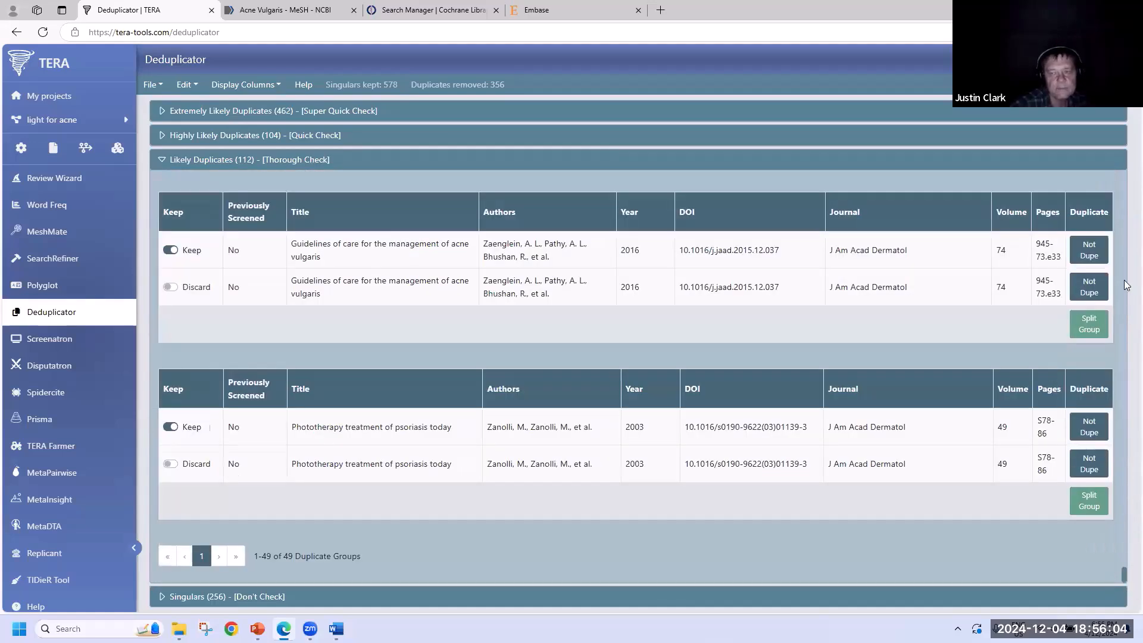
{"action": "left_click_drag", "start_coordinate": [1125, 292], "coordinate": [1125, 173]}
- Export All References Deduplicated (578) in EndNote XML format
{"action": "left_click", "coordinate": [298, 160]}
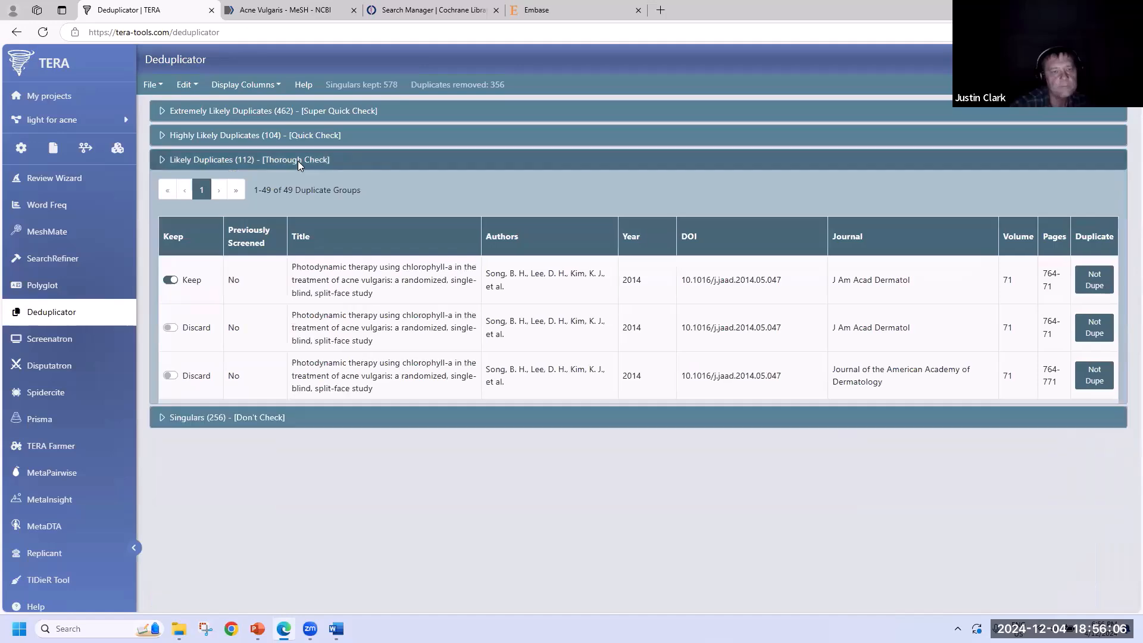
{"action": "left_click", "coordinate": [190, 186]}
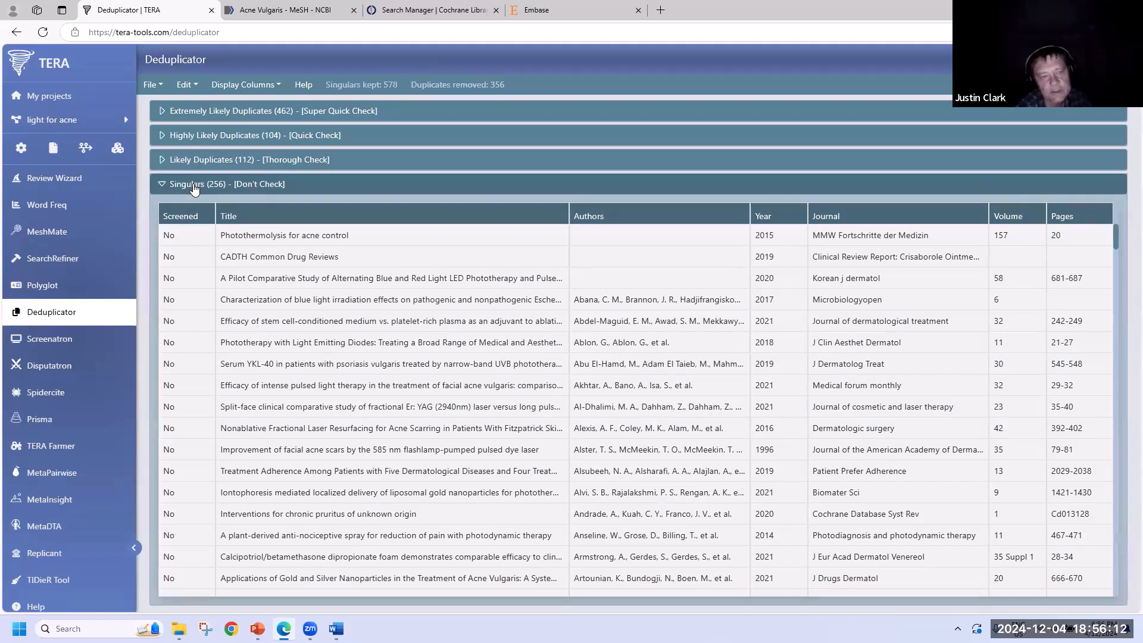
{"action": "left_click", "coordinate": [193, 186]}
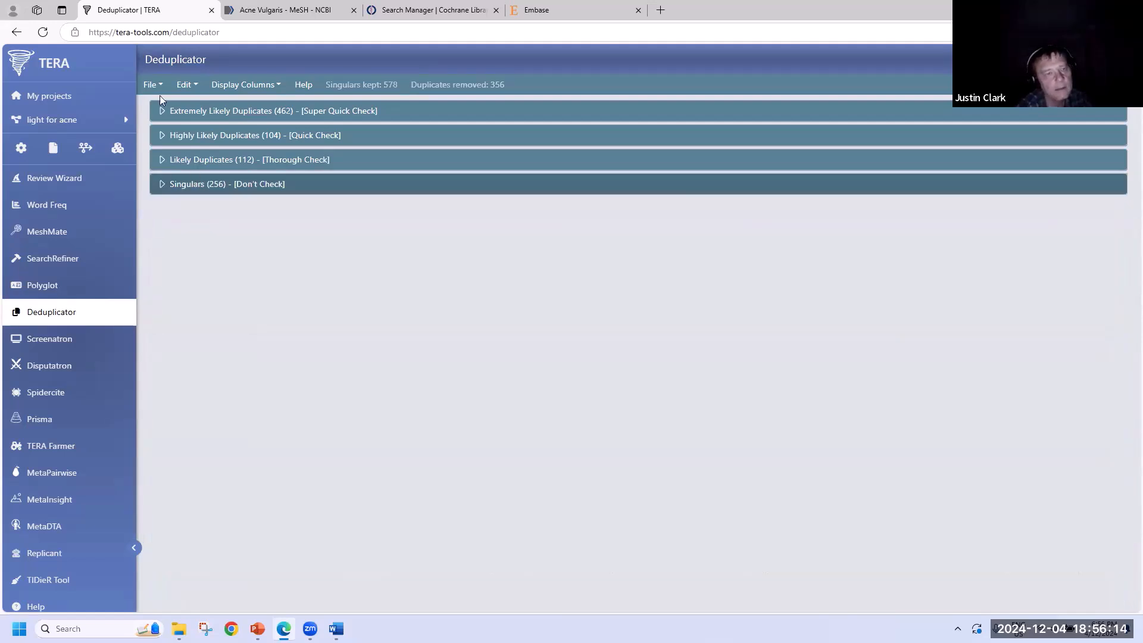
{"action": "left_click", "coordinate": [154, 86]}
{"action": "left_click", "coordinate": [175, 135]}
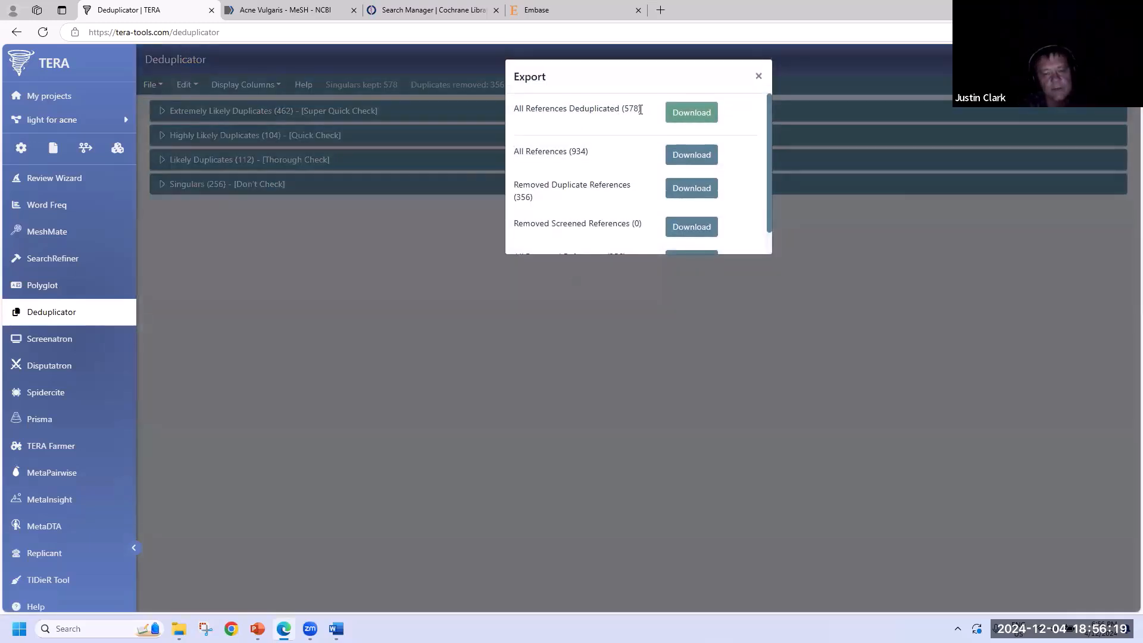
{"action": "left_click", "coordinate": [697, 111]}
{"action": "left_click", "coordinate": [103, 143]}
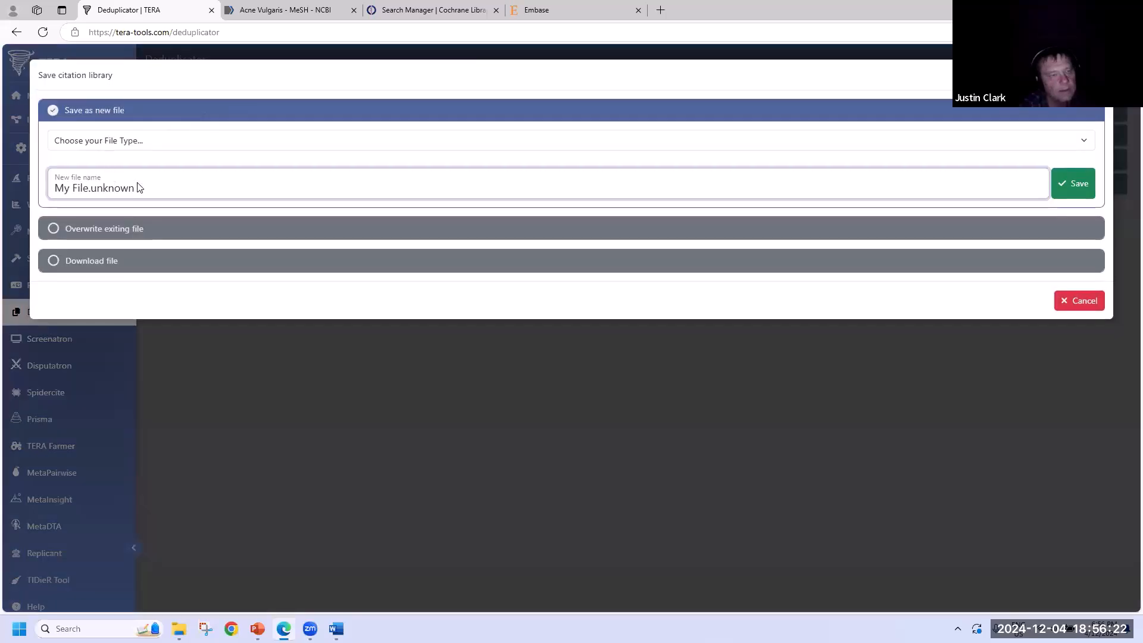
{"action": "left_click", "coordinate": [201, 179]}
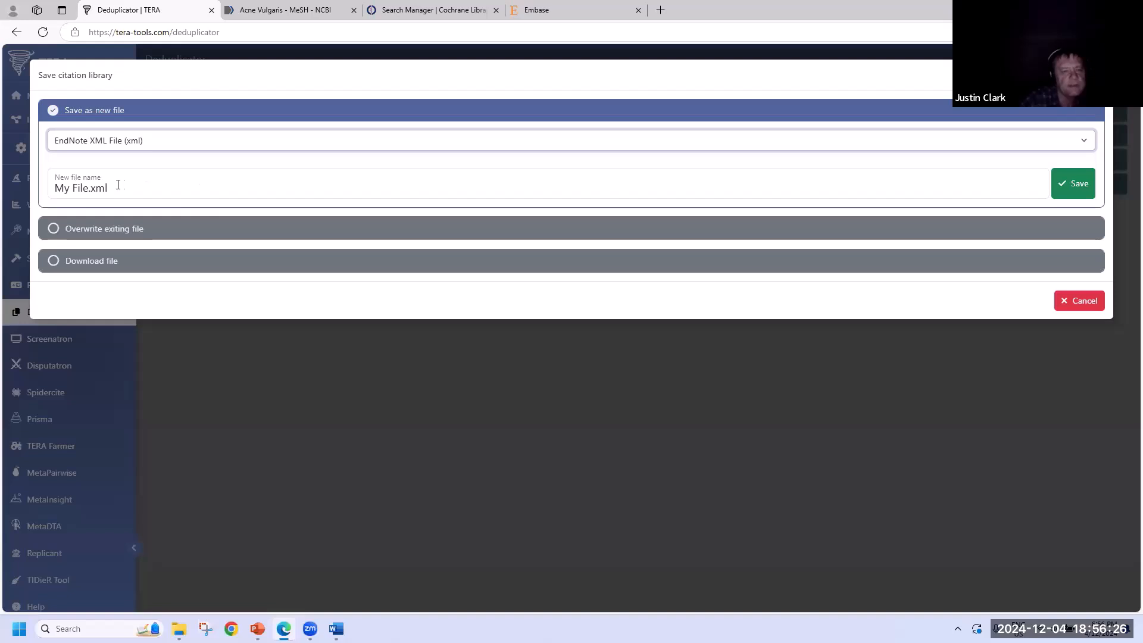
- Save the export as 'Ready for screening.xml'
{"action": "left_click", "coordinate": [59, 190]}
{"action": "key", "text": "Delete"}
{"action": "key", "text": "Delete"}
{"action": "key", "text": "Delete"}
{"action": "key", "text": "Delete"}
{"action": "key", "text": "Delete"}
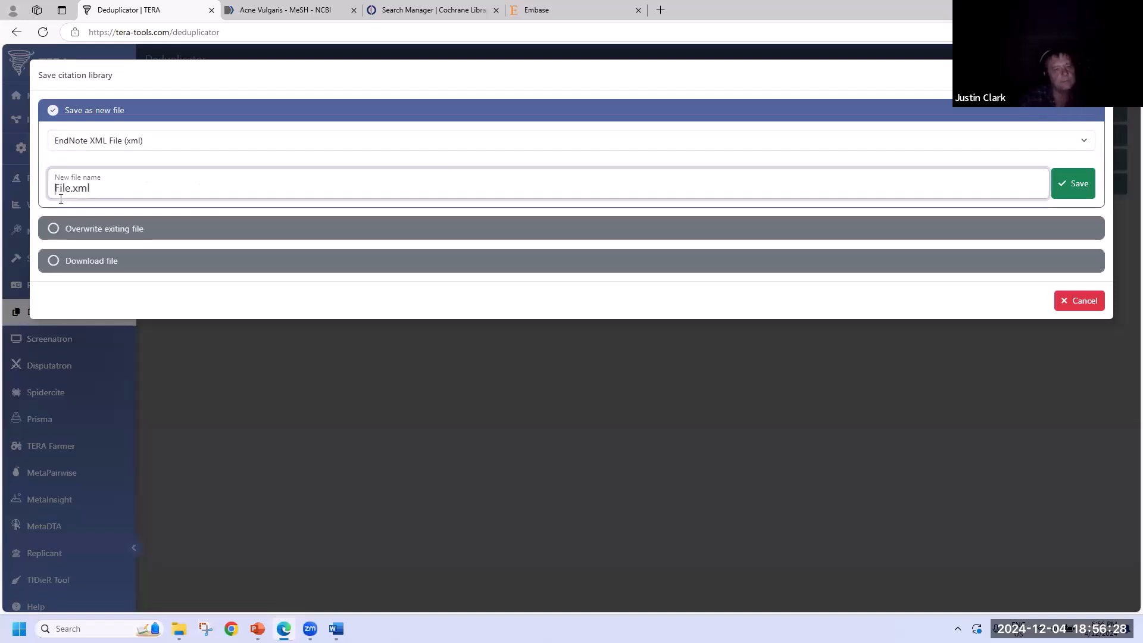
{"action": "key", "text": "Delete"}
{"action": "key", "text": "Delete"}
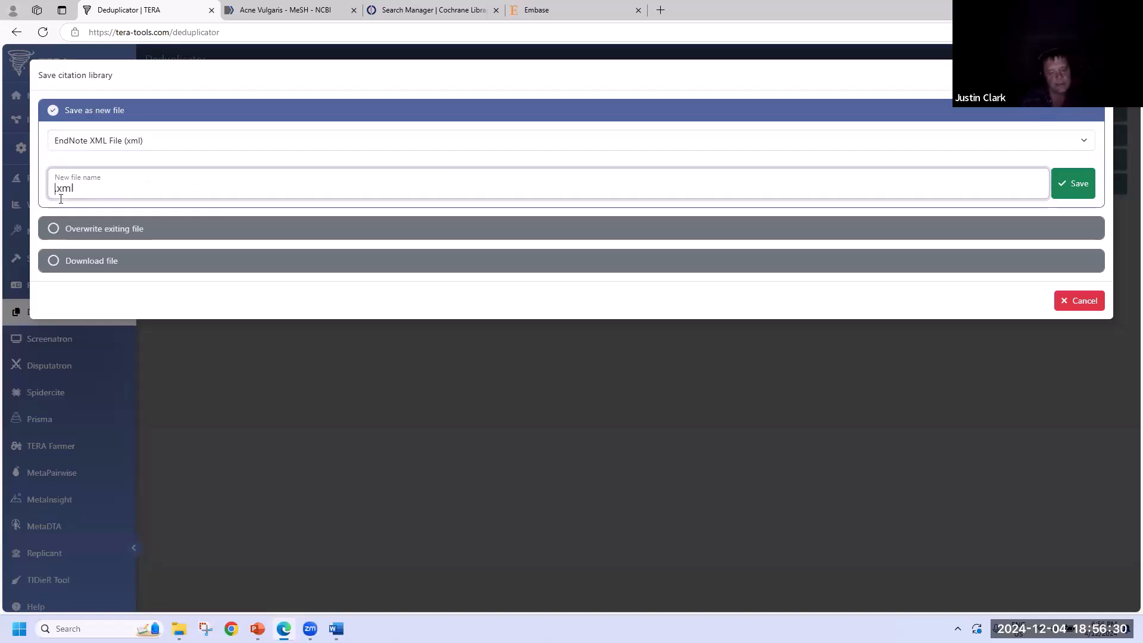
{"action": "key", "text": "Delete"}
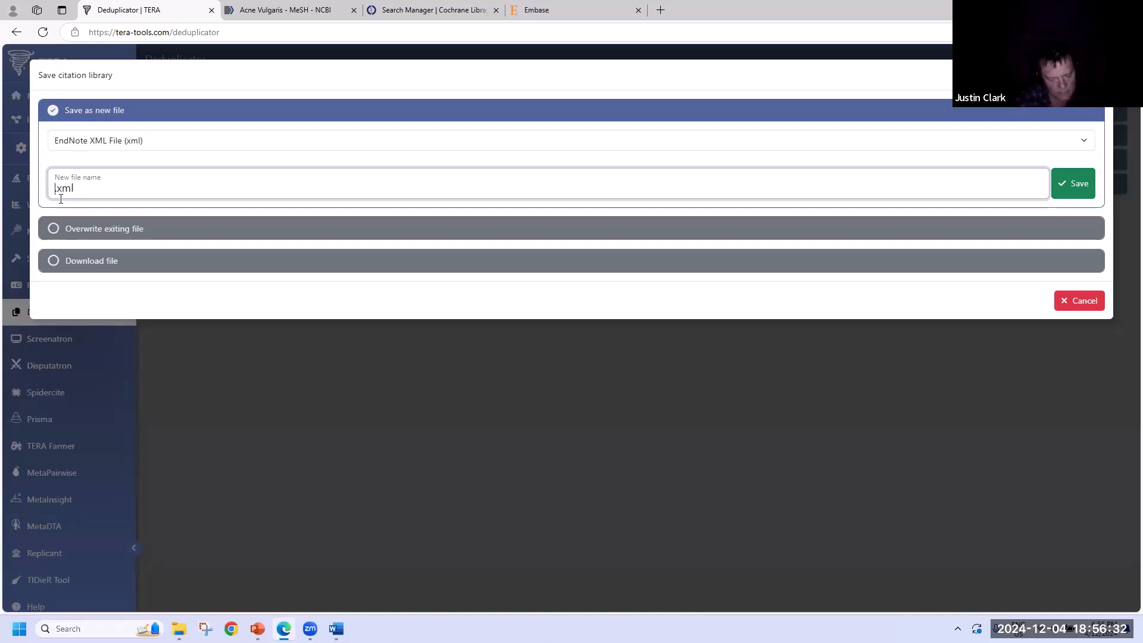
{"action": "type", "text": "Read"}
{"action": "type", "text": "y for sc"}
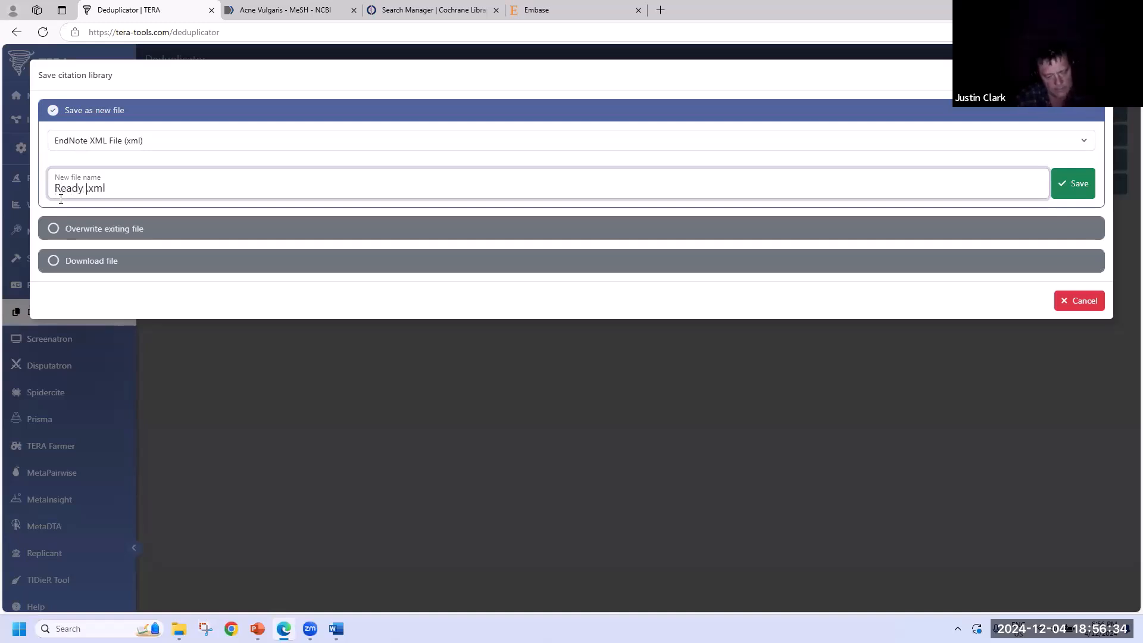
{"action": "type", "text": "reening."}
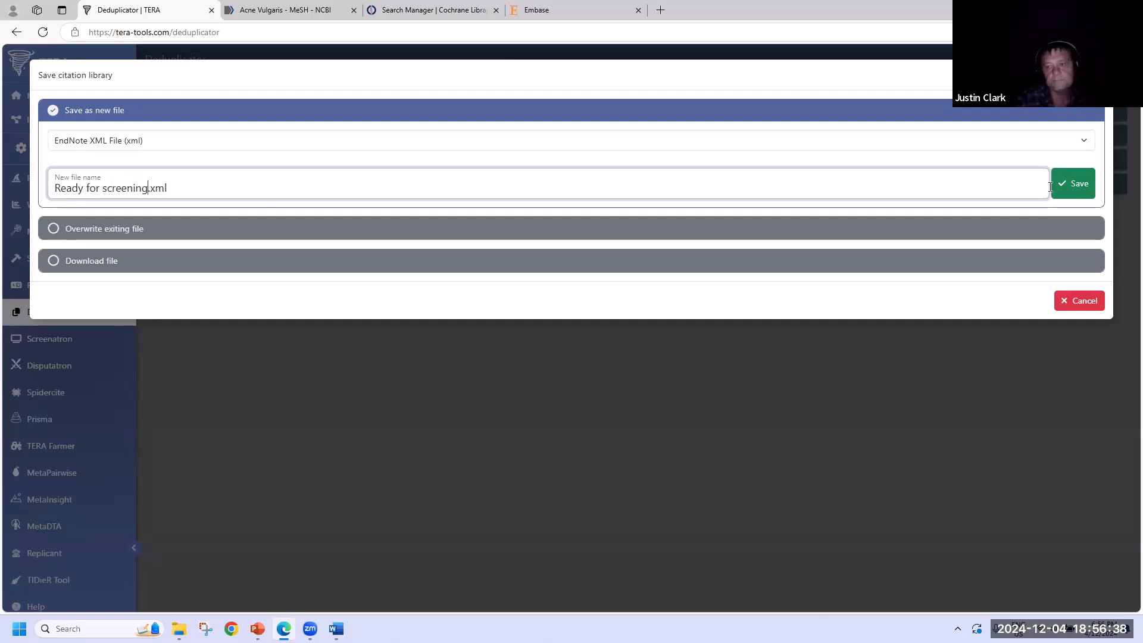
{"action": "left_click", "coordinate": [1077, 187]}
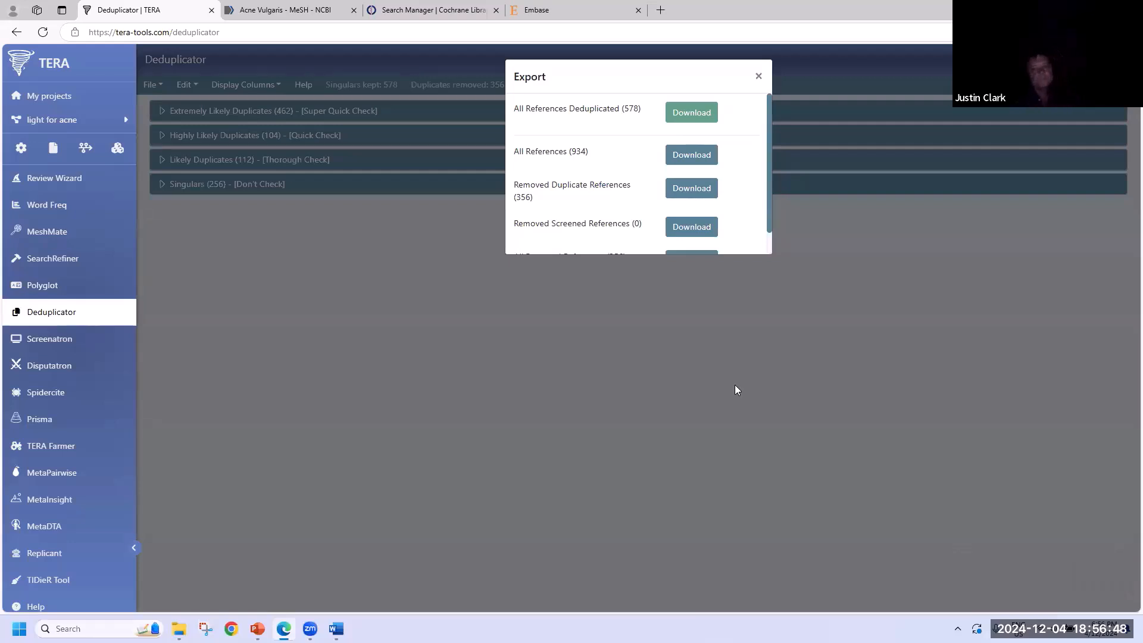
{"action": "left_click", "coordinate": [759, 78]}
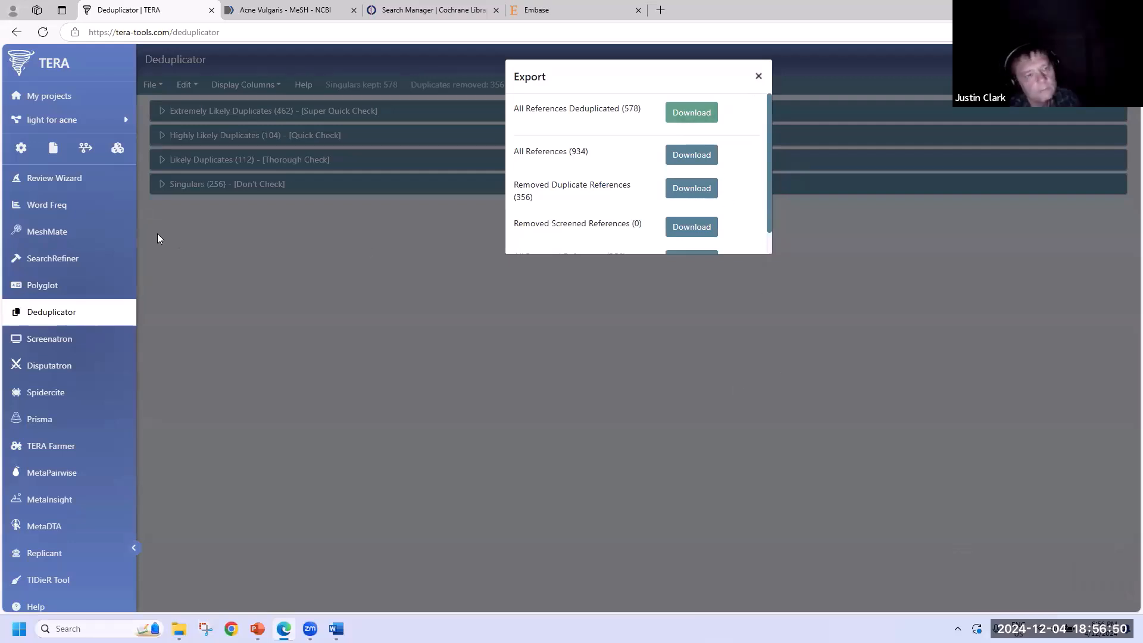
- Load Ready for screening.xml into Screenatron, showing its 578 undecided references
{"action": "left_click", "coordinate": [55, 149]}
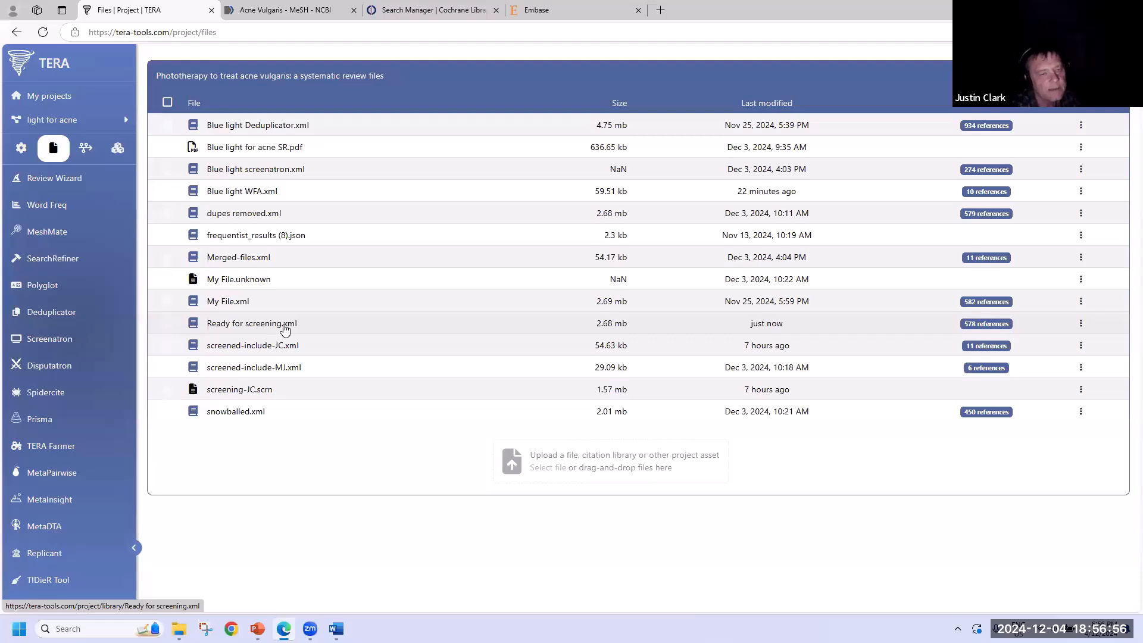
{"action": "left_click", "coordinate": [74, 339]}
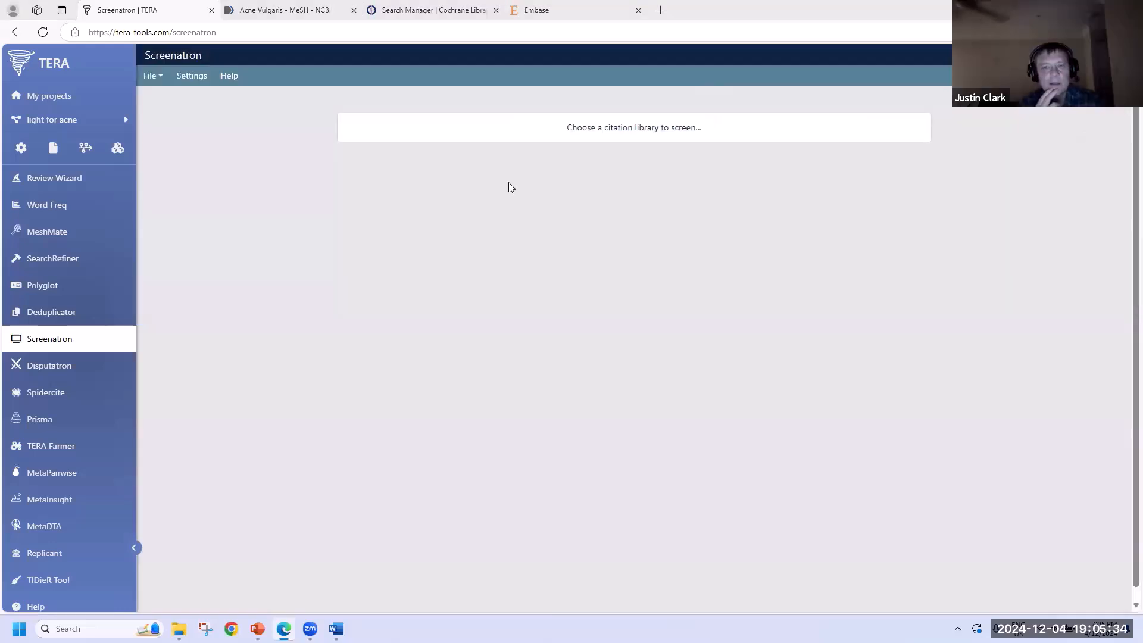
{"action": "left_click", "coordinate": [583, 138]}
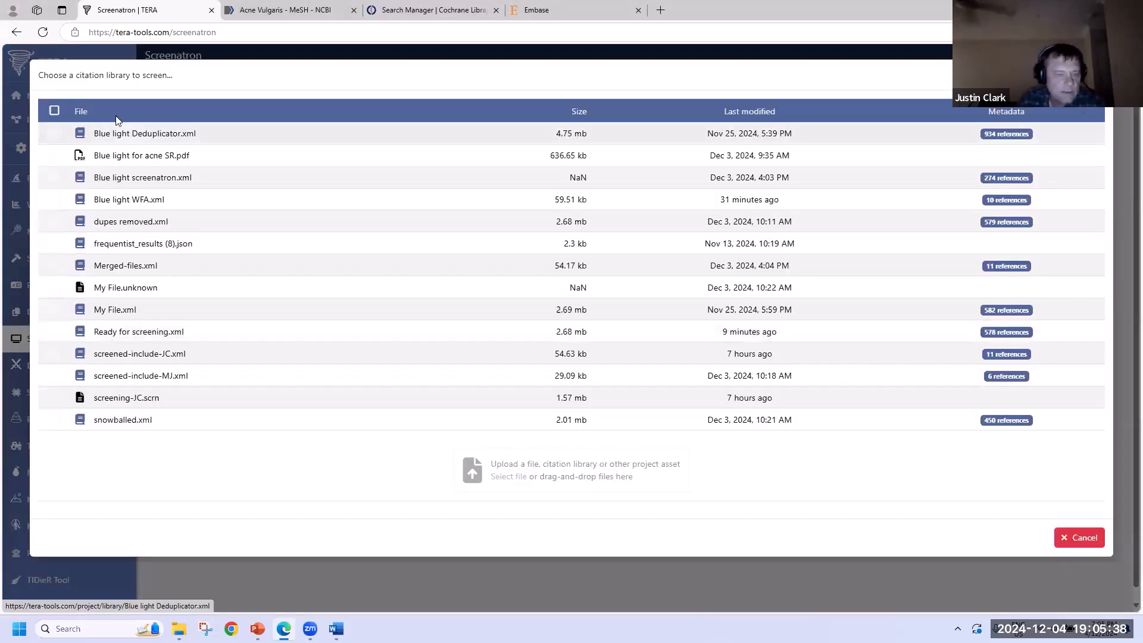
{"action": "left_click", "coordinate": [159, 333]}
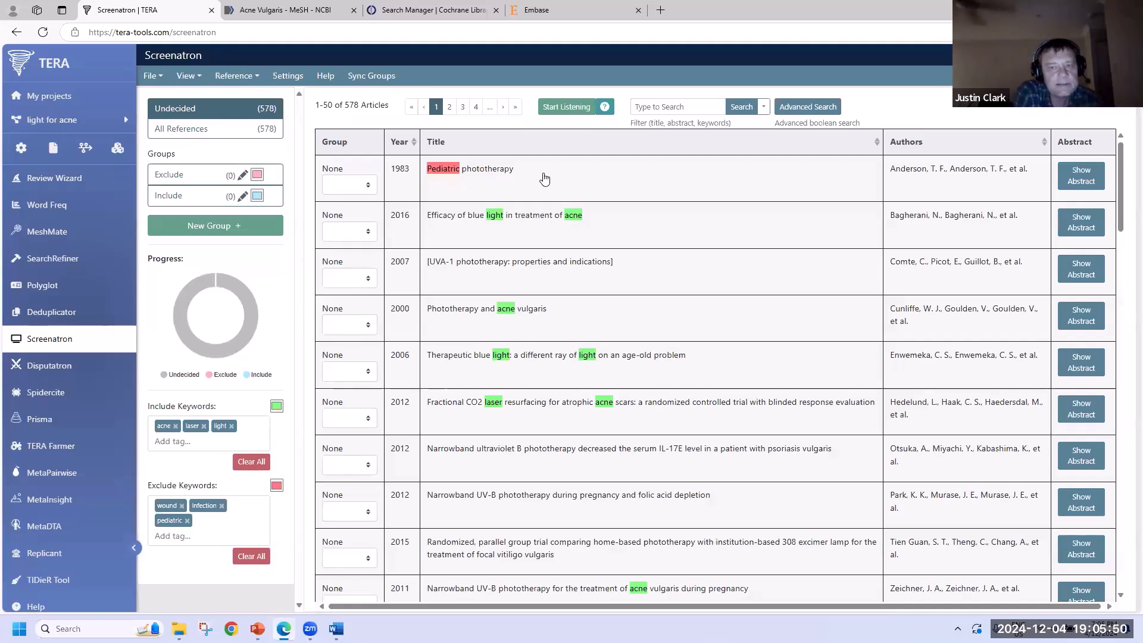
{"action": "left_click", "coordinate": [219, 132]}
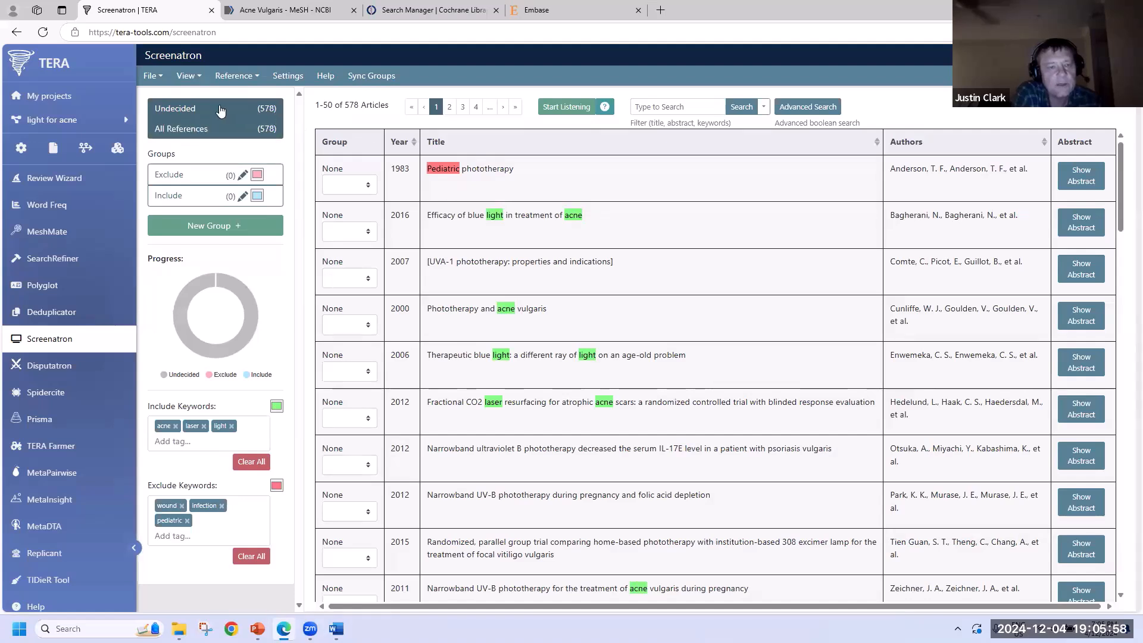
{"action": "left_click", "coordinate": [186, 174]}
{"action": "left_click", "coordinate": [183, 201]}
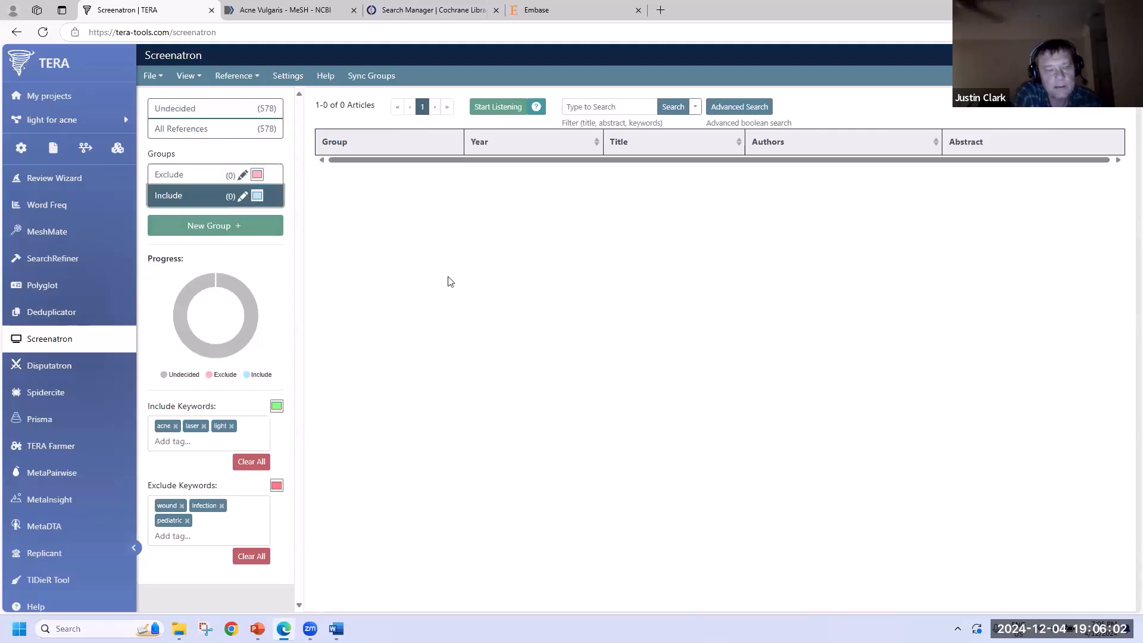
{"action": "left_click", "coordinate": [203, 110]}
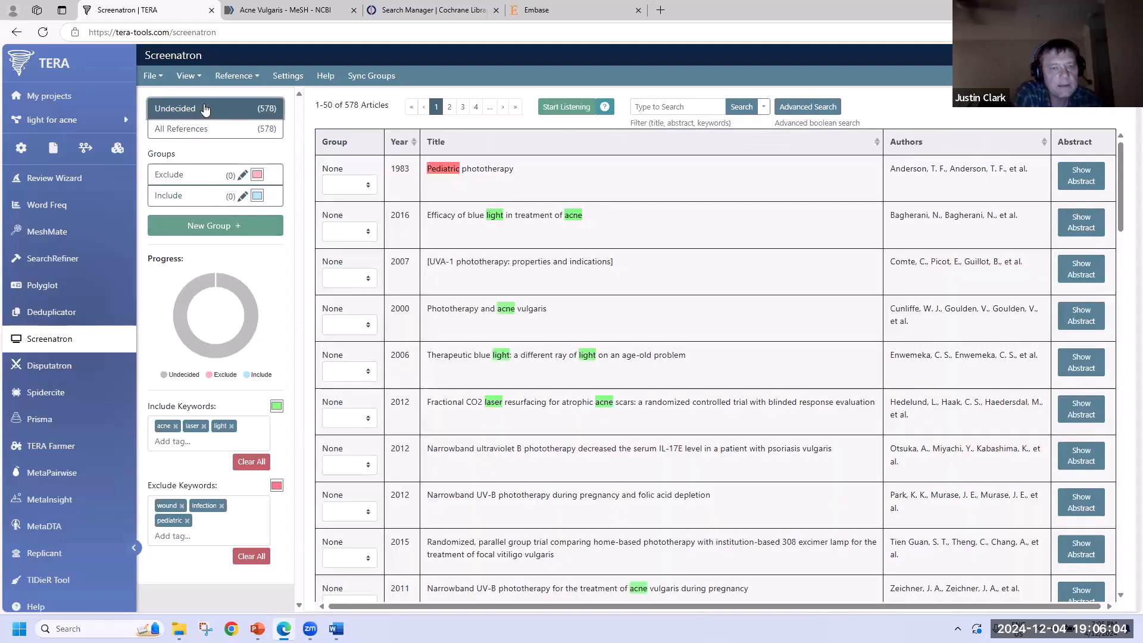
{"action": "left_click", "coordinate": [677, 177]}
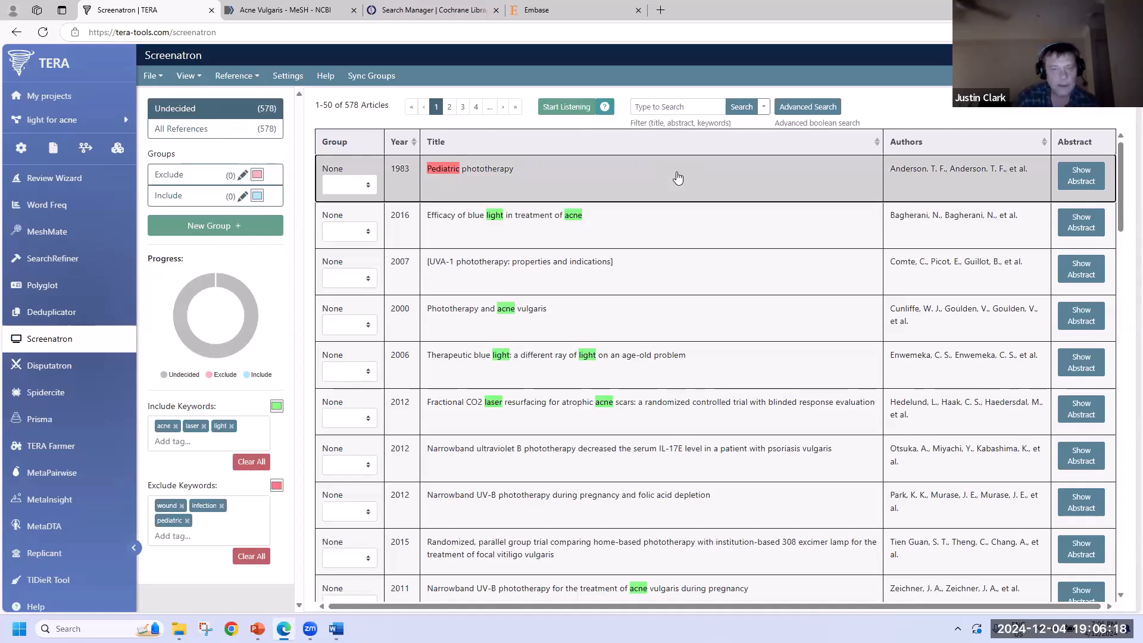
- Send the top 15 undecided articles to the Exclude group with key 1
{"action": "key", "text": "1"}
{"action": "key", "text": "1"}
{"action": "key", "text": "1"}
{"action": "key", "text": "1"}
{"action": "key", "text": "1"}
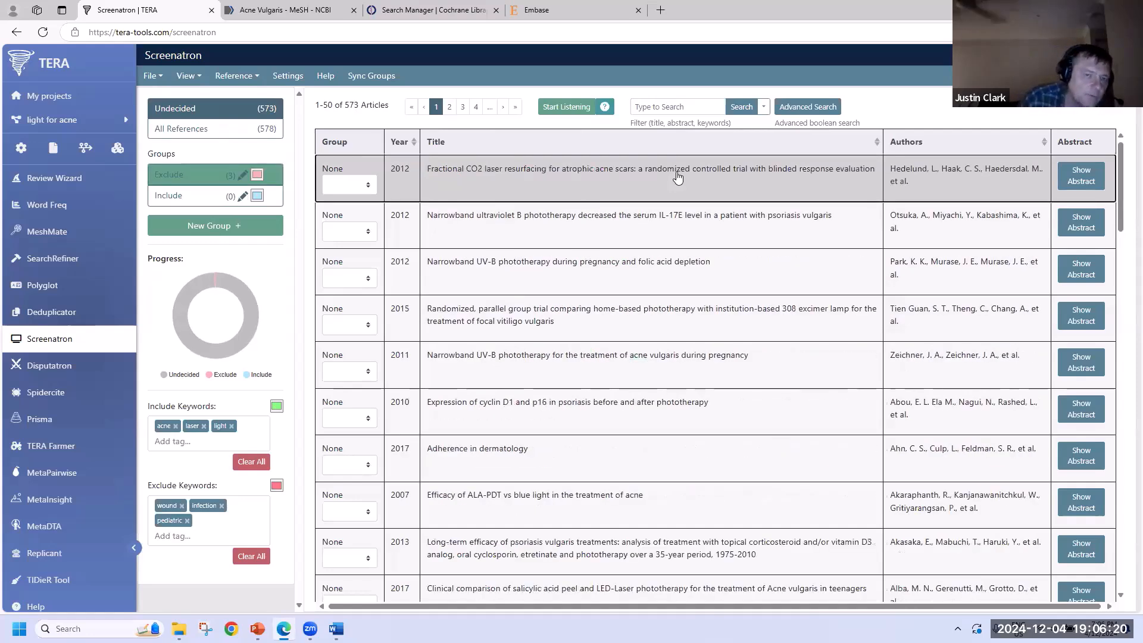
{"action": "key", "text": "1"}
{"action": "key", "text": "1"}
{"action": "key", "text": "1"}
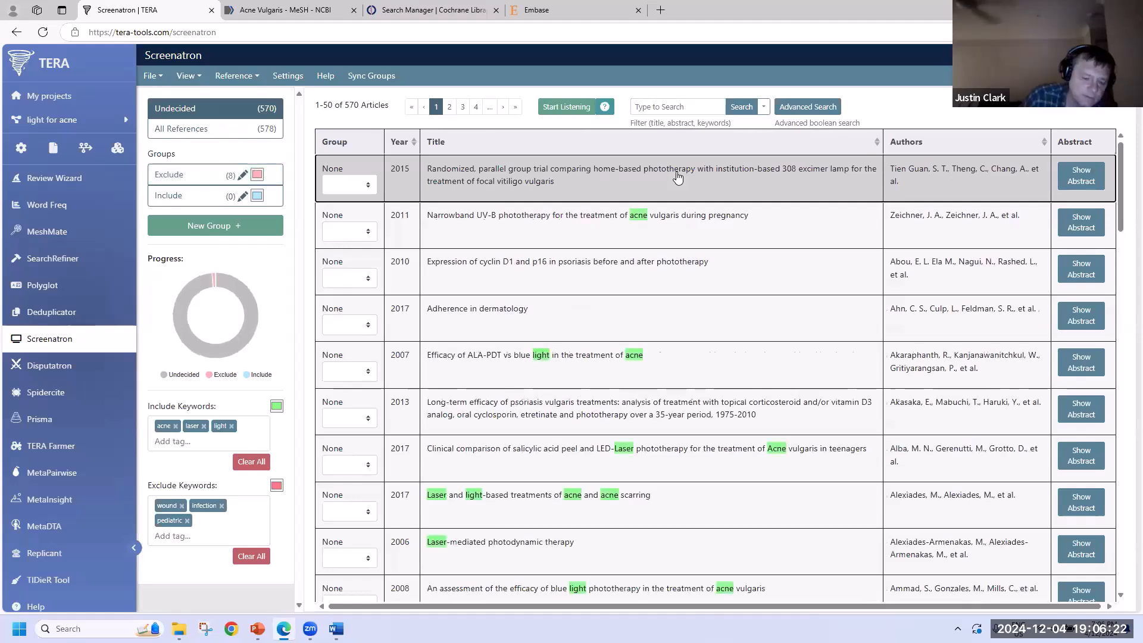
{"action": "key", "text": "1"}
{"action": "key", "text": "1"}
{"action": "key", "text": "1"}
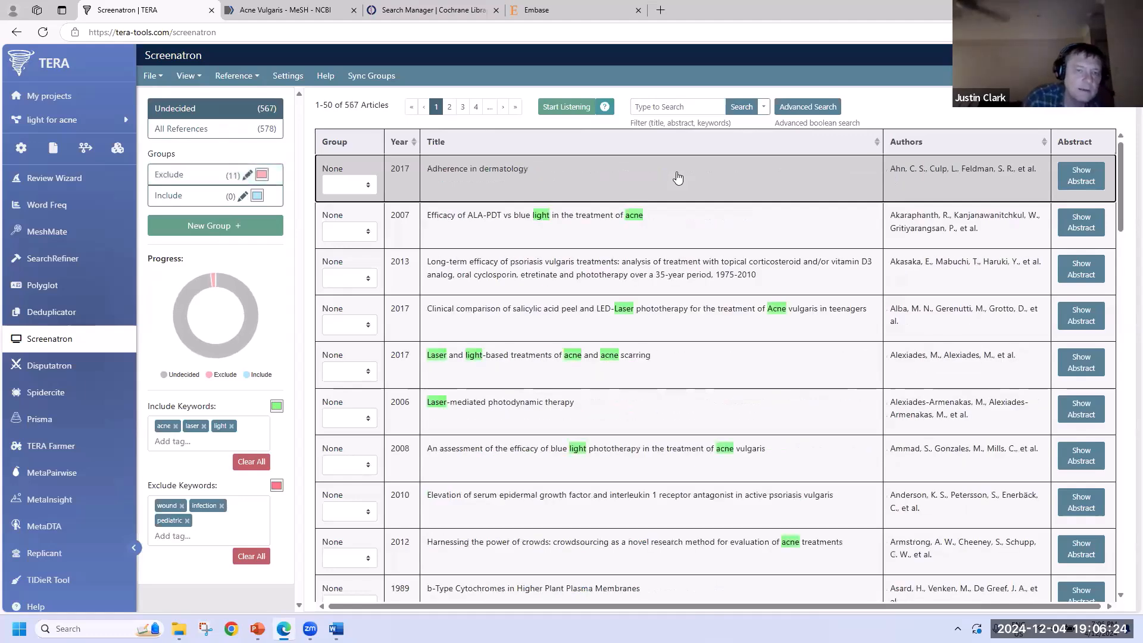
{"action": "key", "text": "1"}
{"action": "key", "text": "1"}
{"action": "key", "text": "1"}
{"action": "key", "text": "1"}
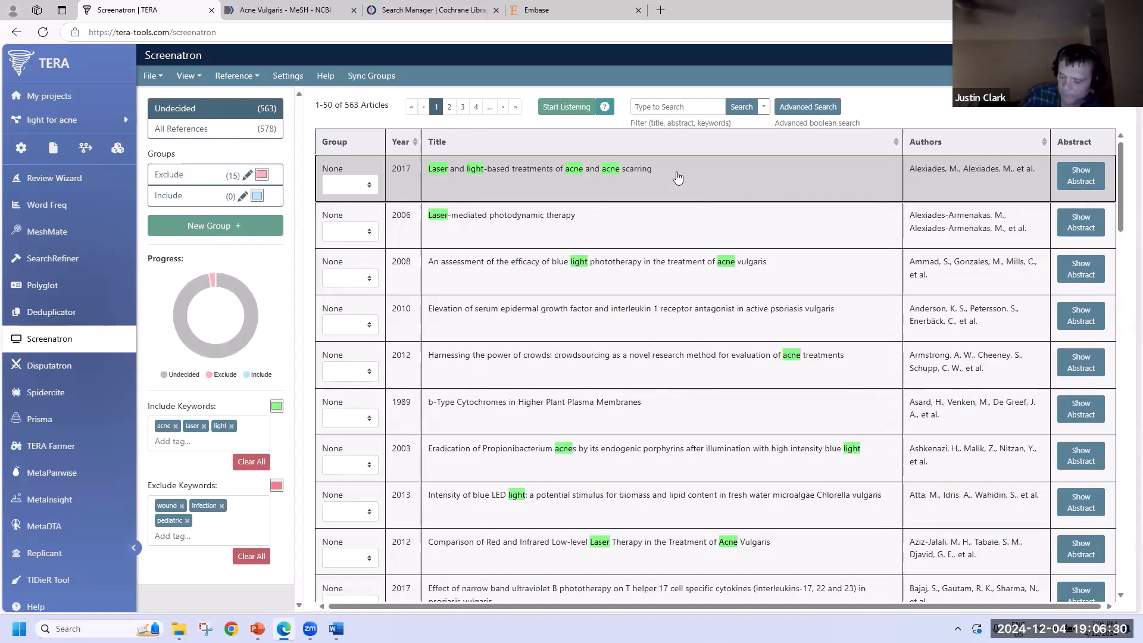
- Send the next top articles, starting with the laser and light-based treatments article, to Include with key 2
{"action": "key", "text": "2"}
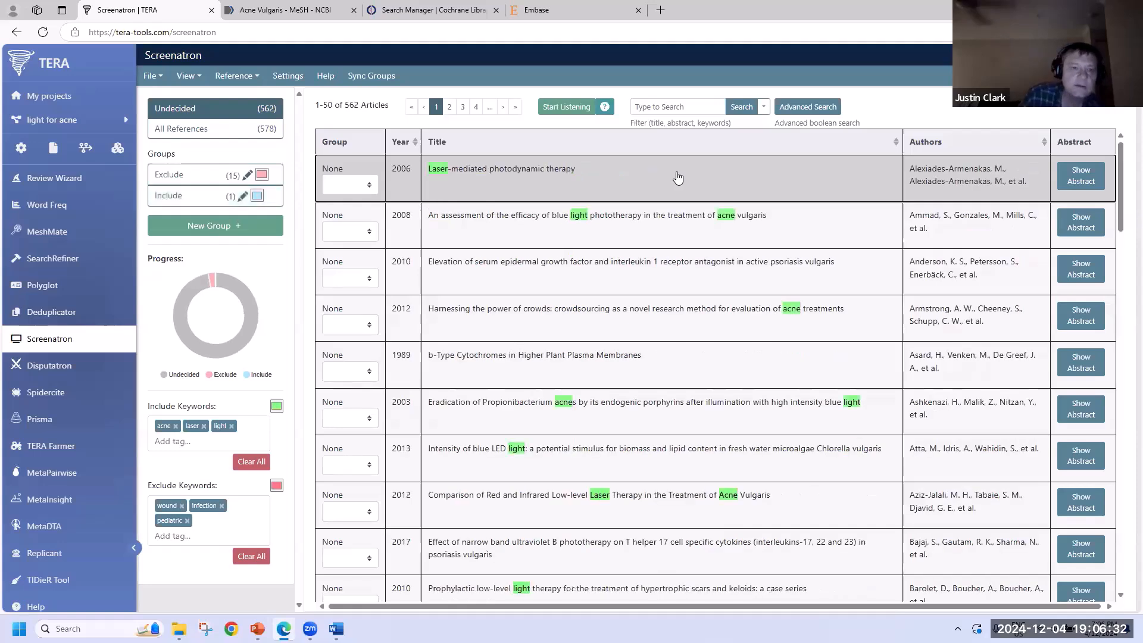
{"action": "key", "text": "2"}
{"action": "key", "text": "2"}
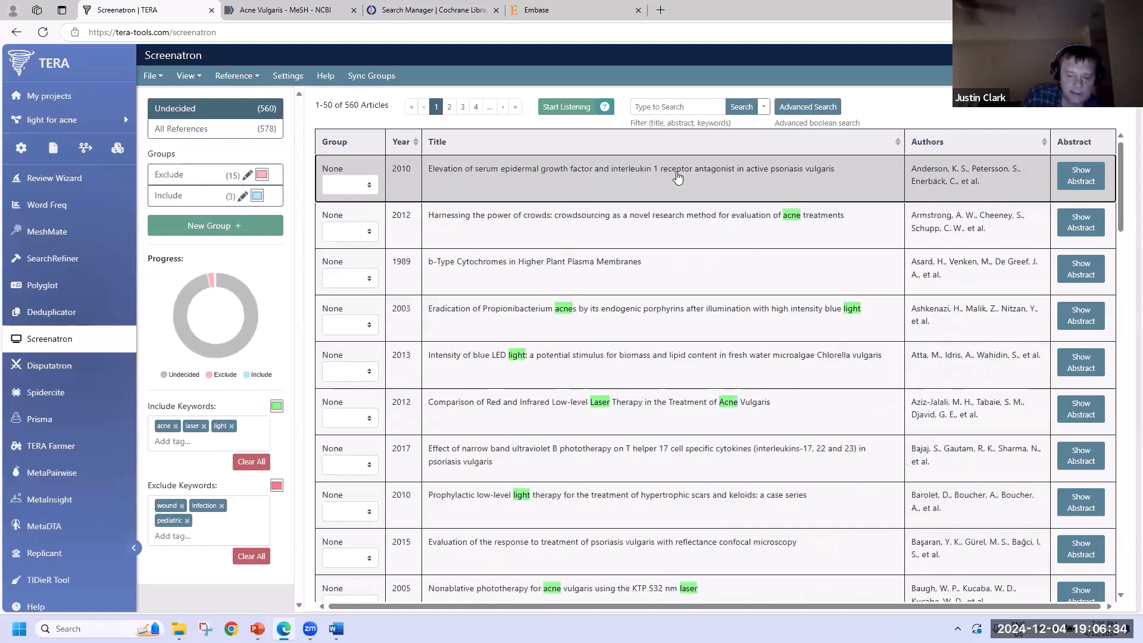
{"action": "key", "text": "2"}
{"action": "key", "text": "2"}
{"action": "key", "text": "2"}
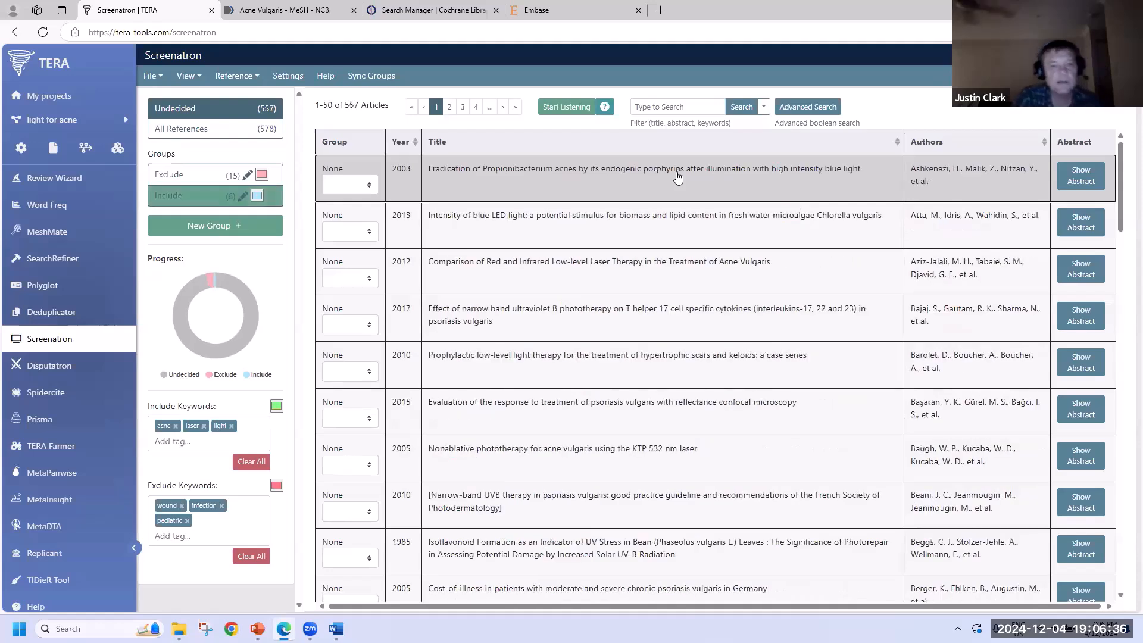
{"action": "key", "text": "2"}
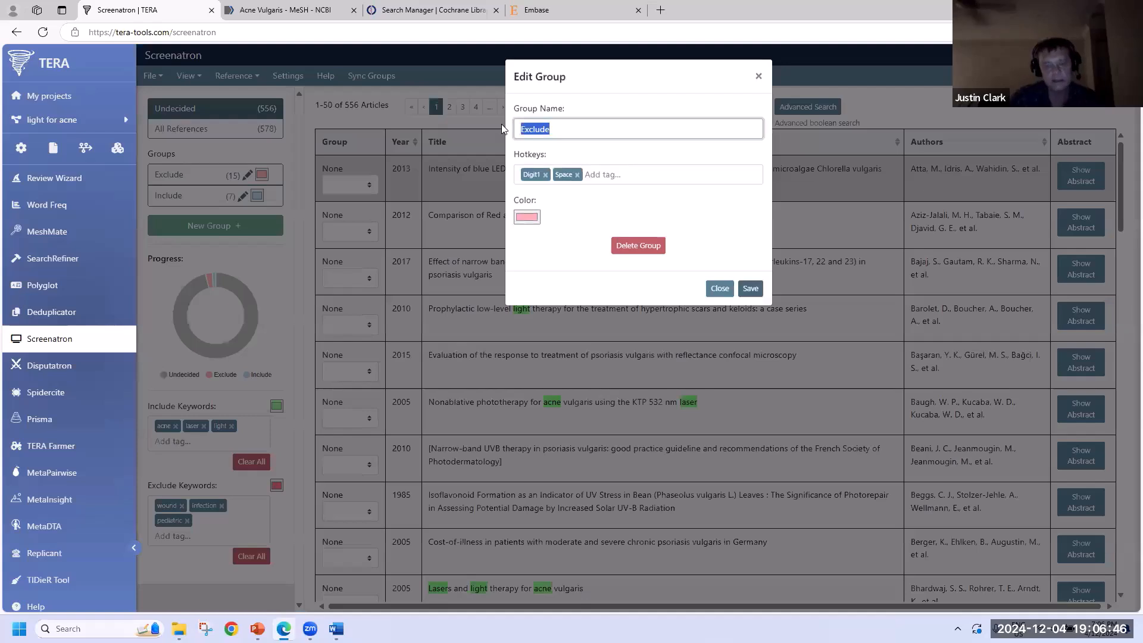
- Delete the existing Exclude group
{"action": "type", "text": "Nope"}
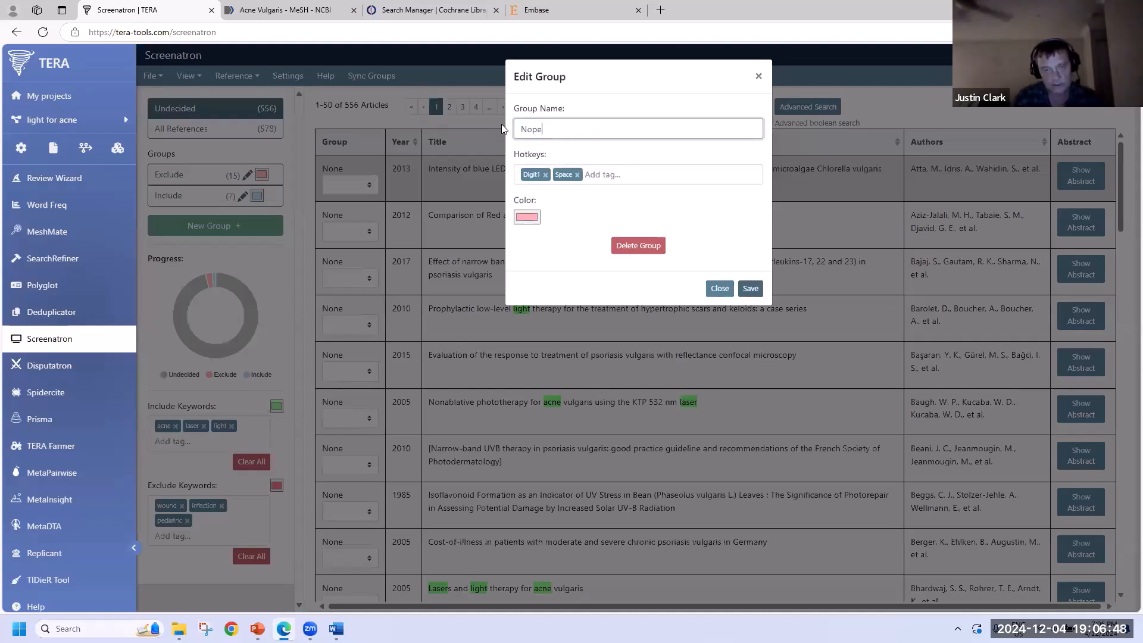
{"action": "left_click", "coordinate": [643, 175]}
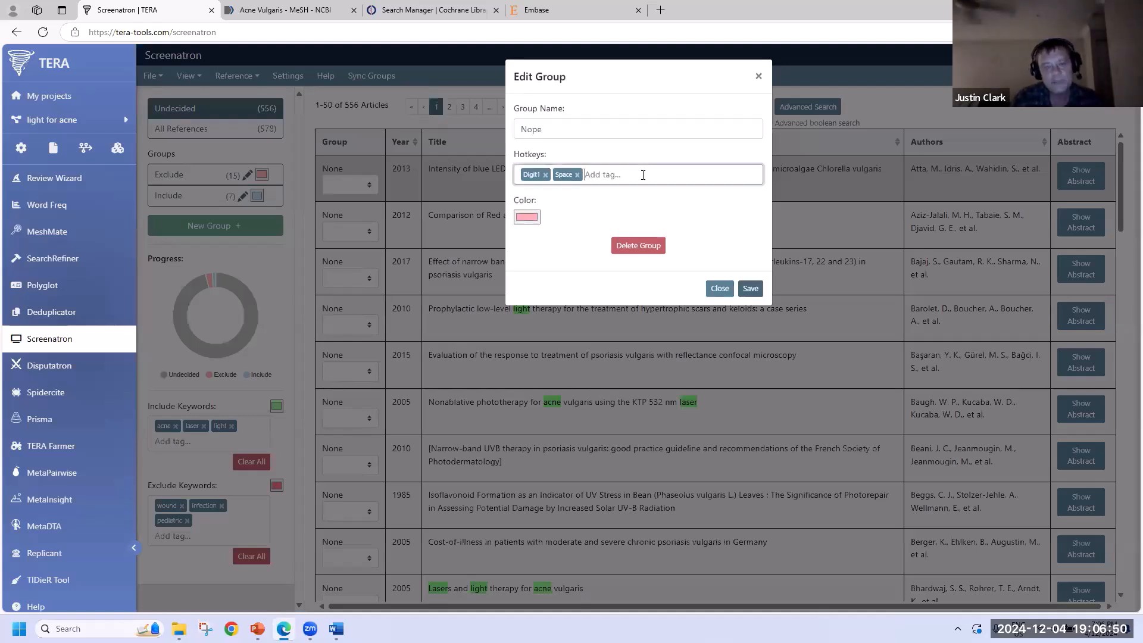
{"action": "key", "text": "n"}
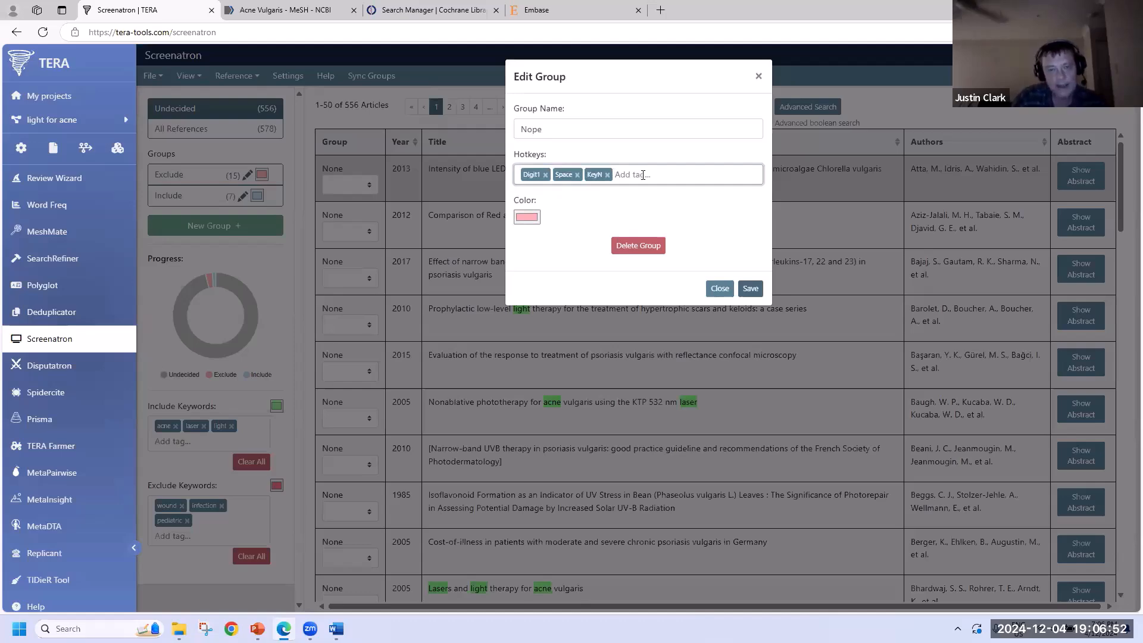
{"action": "left_click", "coordinate": [647, 246]}
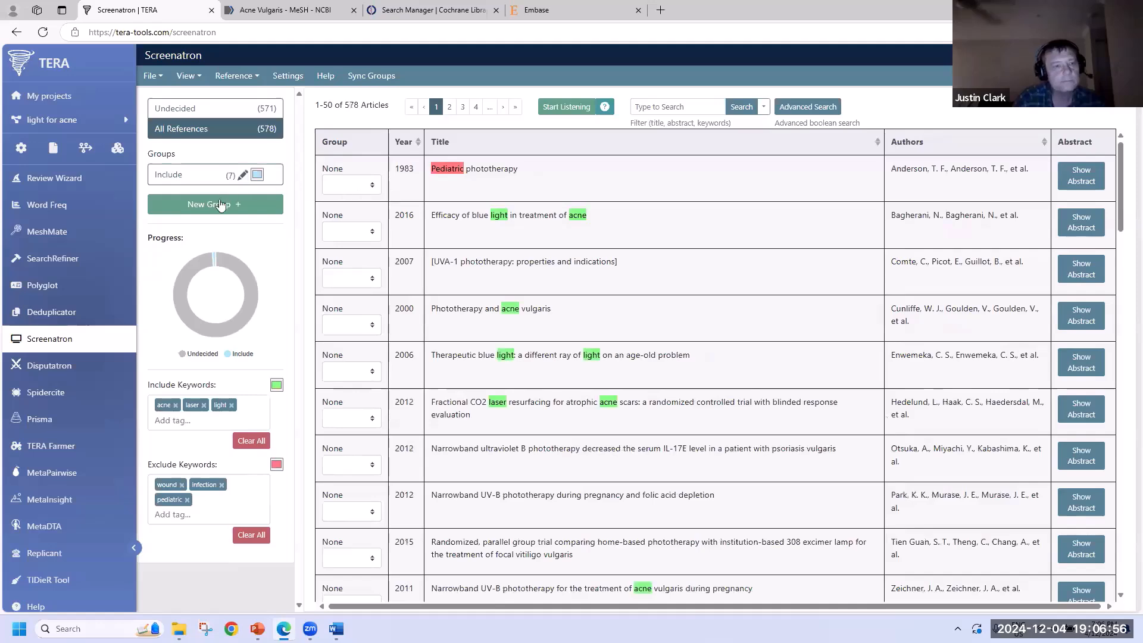
- Create a new group named Nope with Space and KeyN as its hotkeys
{"action": "left_click", "coordinate": [241, 204]}
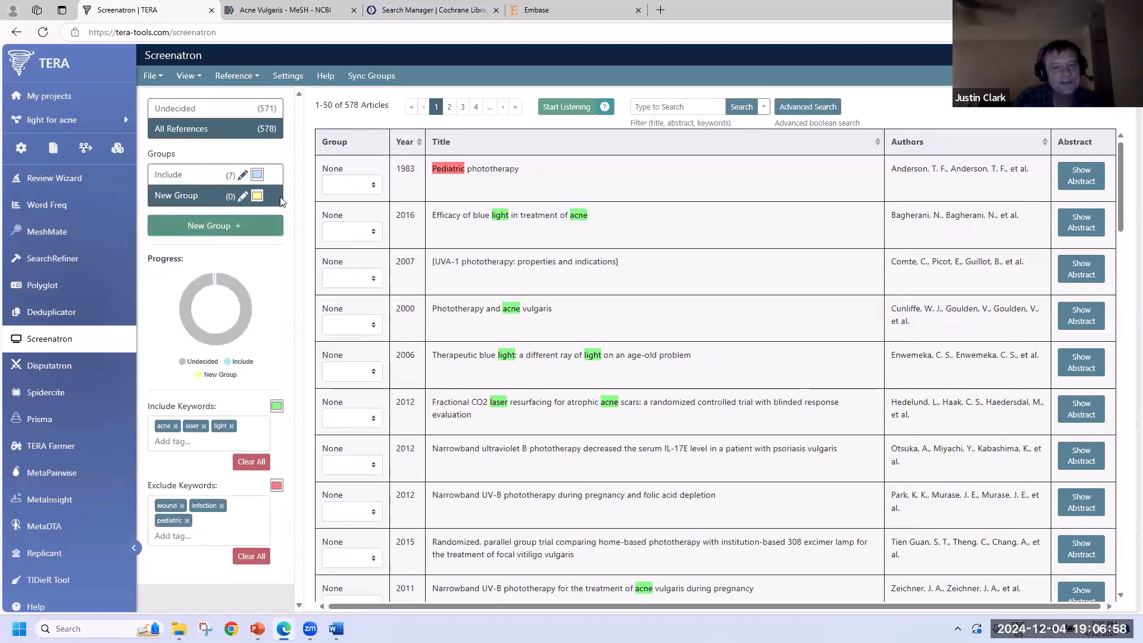
{"action": "left_click", "coordinate": [243, 196]}
{"action": "left_click", "coordinate": [583, 129]}
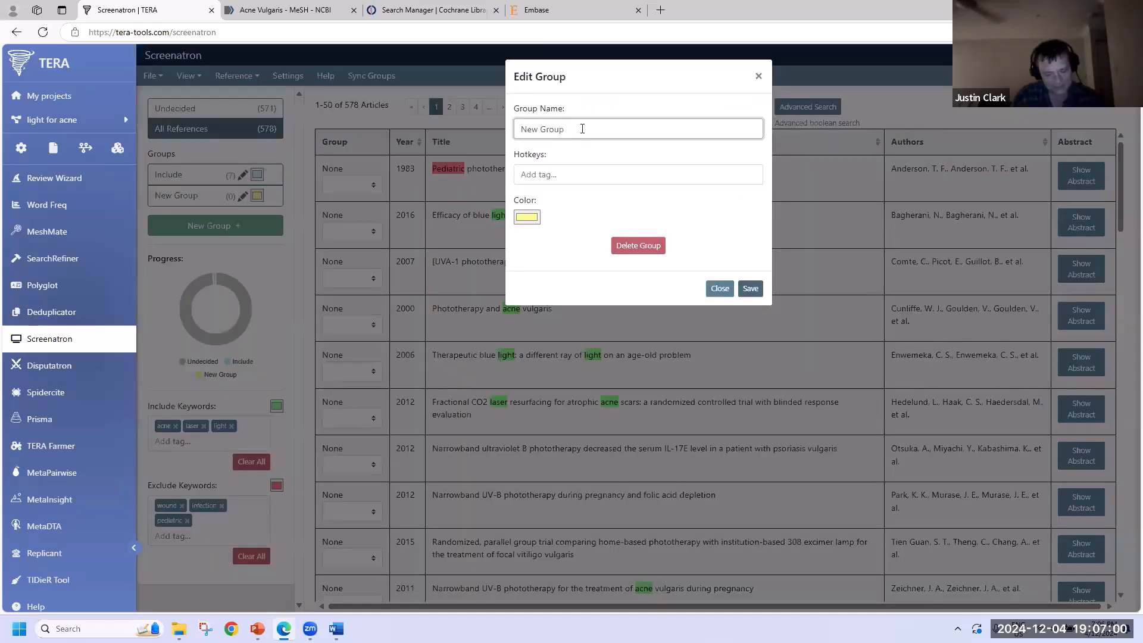
{"action": "key", "text": "BackSpace"}
{"action": "key", "text": "BackSpace"}
{"action": "key", "text": "BackSpace"}
{"action": "key", "text": "BackSpace"}
{"action": "key", "text": "BackSpace"}
{"action": "key", "text": "BackSpace"}
{"action": "key", "text": "BackSpace"}
{"action": "key", "text": "BackSpace"}
{"action": "type", "text": "Nope"}
{"action": "left_click", "coordinate": [560, 175]}
{"action": "key", "text": "space"}
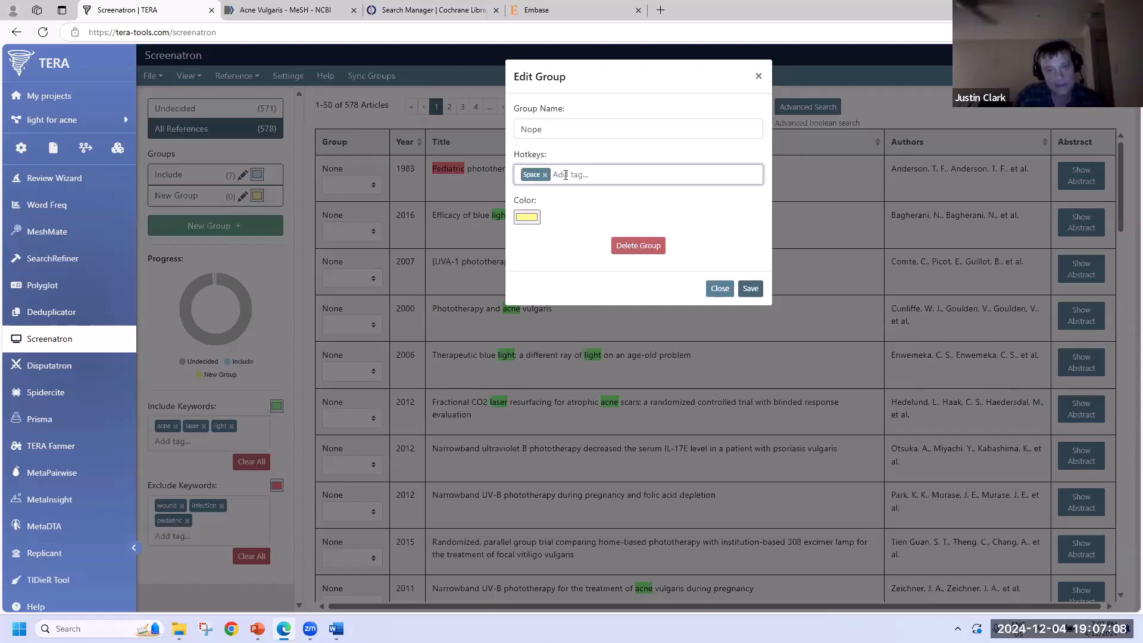
{"action": "key", "text": "shift+n"}
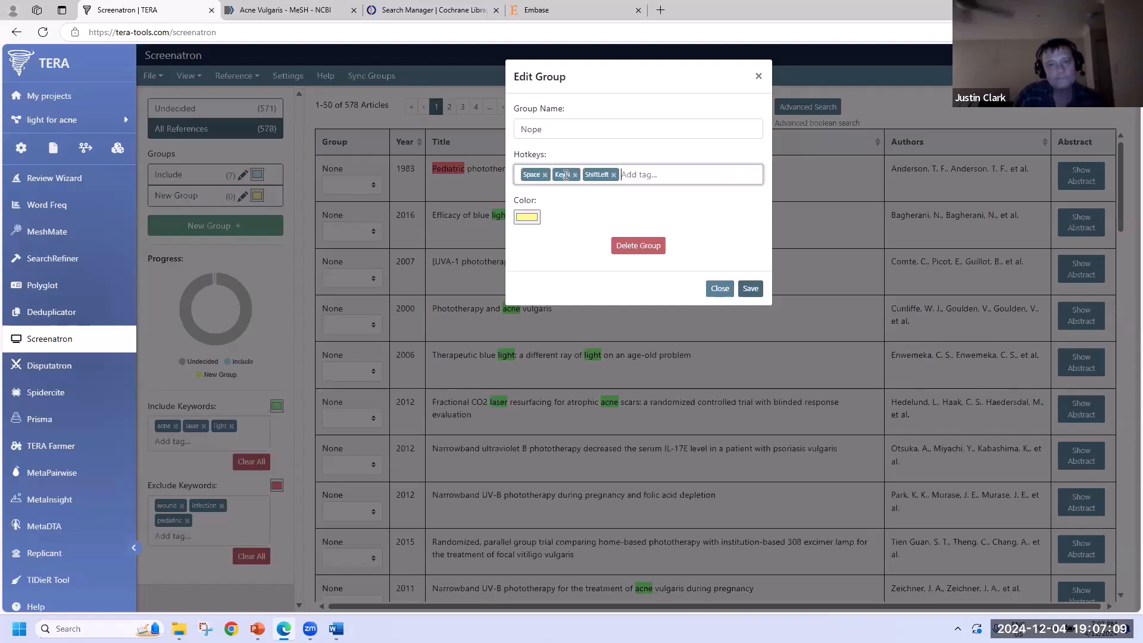
{"action": "left_click", "coordinate": [613, 175]}
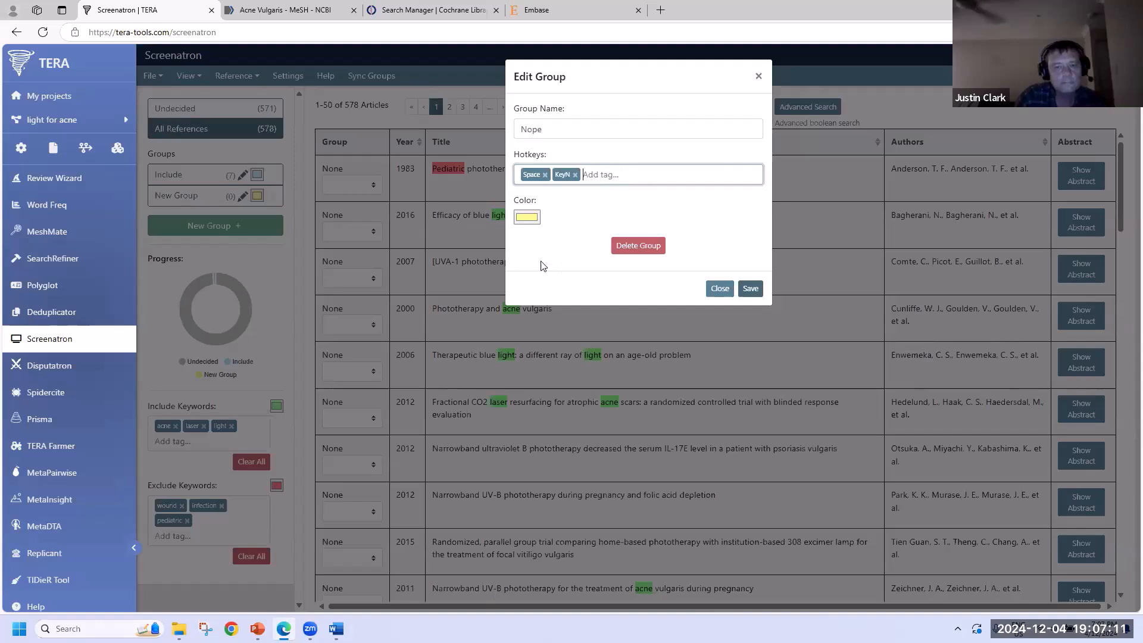
- Give the Nope group a dark red colour and save it
{"action": "left_click", "coordinate": [532, 218]}
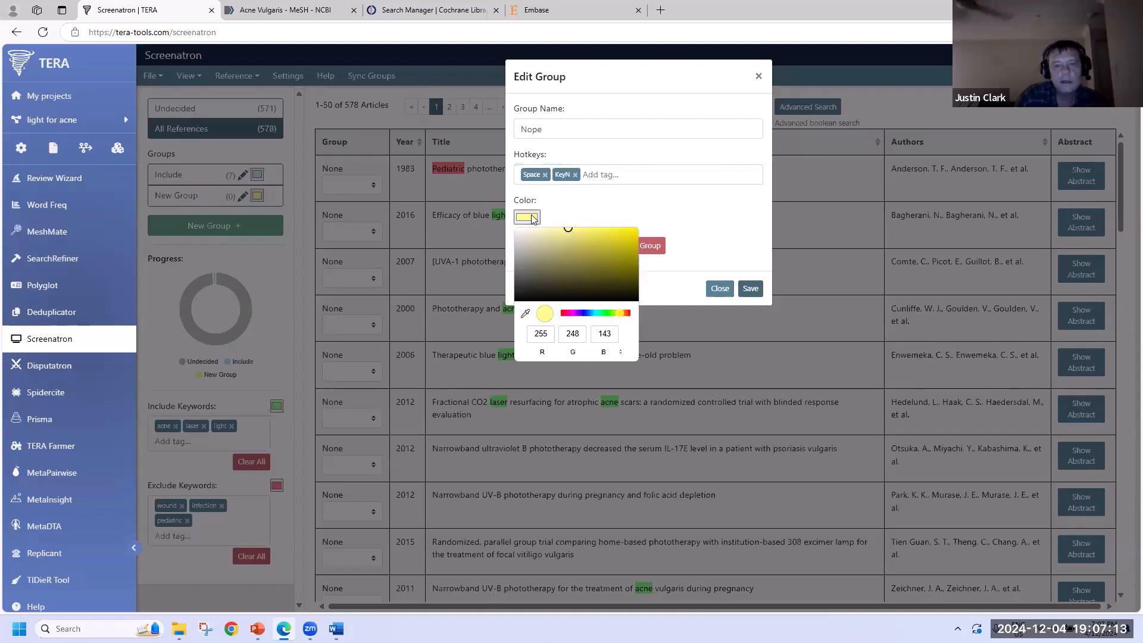
{"action": "left_click", "coordinate": [628, 315]}
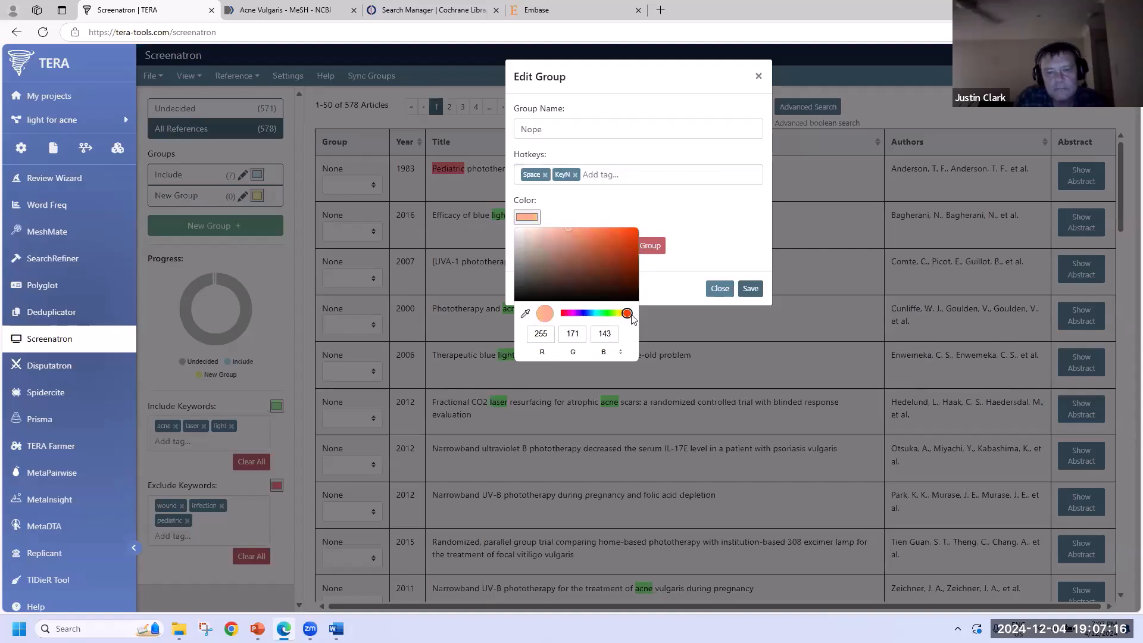
{"action": "left_click_drag", "start_coordinate": [627, 313], "coordinate": [631, 314]}
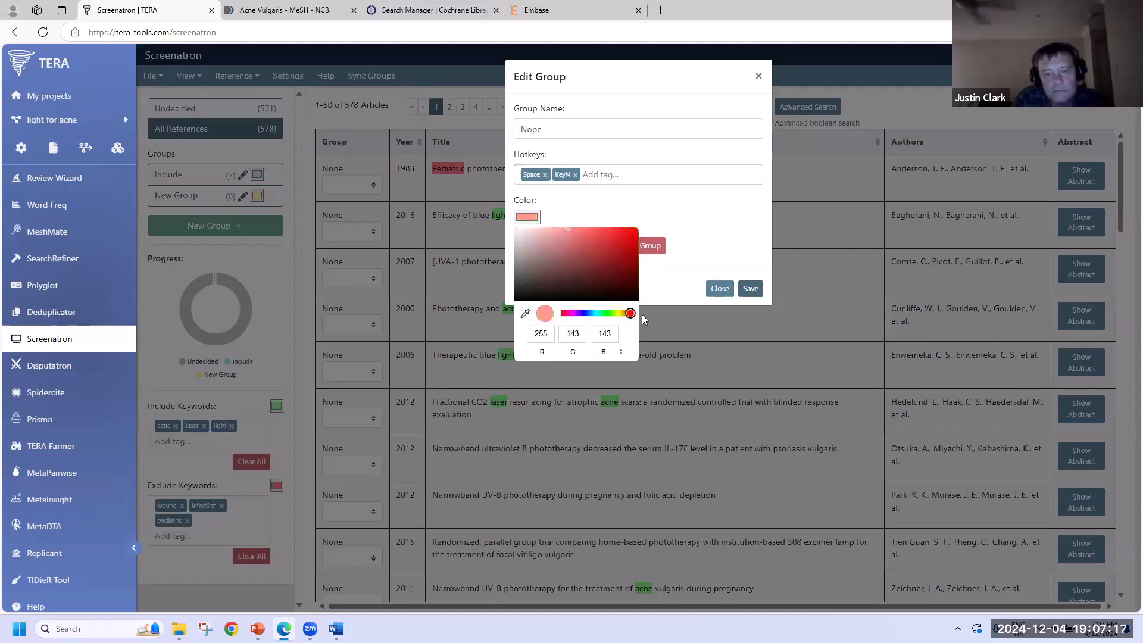
{"action": "left_click", "coordinate": [624, 272]}
{"action": "left_click", "coordinate": [748, 292]}
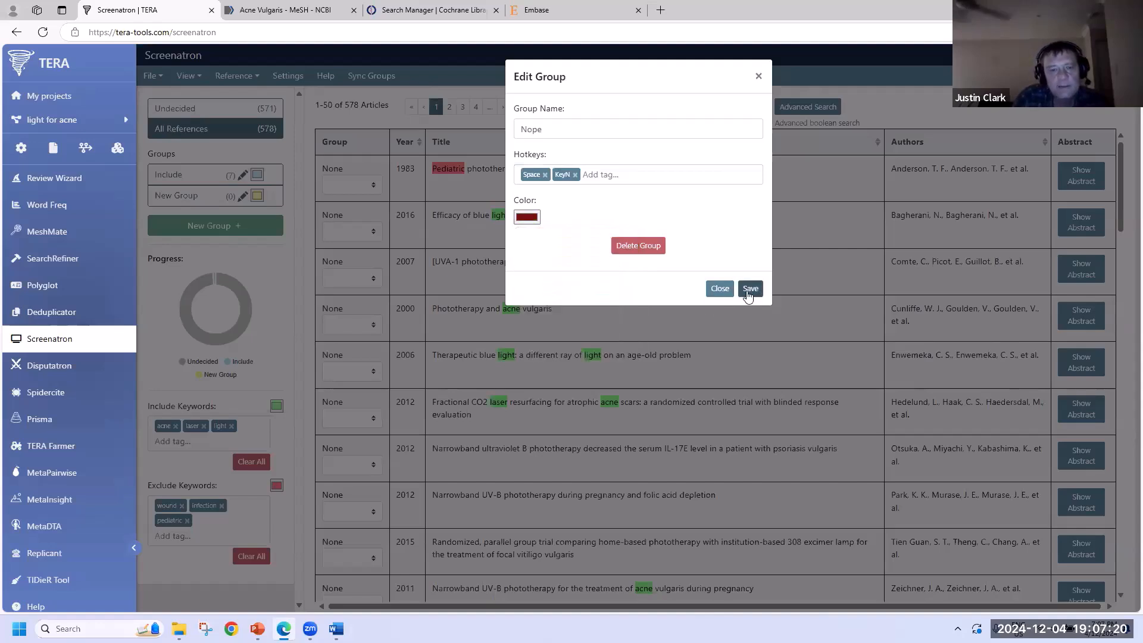
{"action": "left_click", "coordinate": [750, 289]}
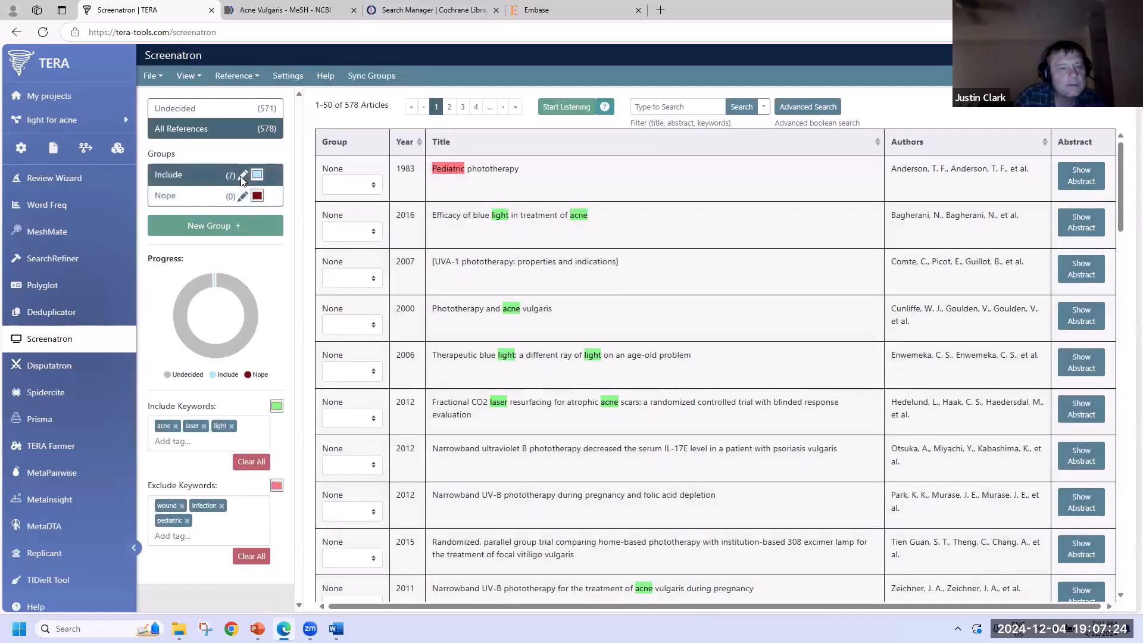
- Rename Include to Yep, add a KeyY hotkey, keep it light blue, and create another group
{"action": "left_click", "coordinate": [242, 176]}
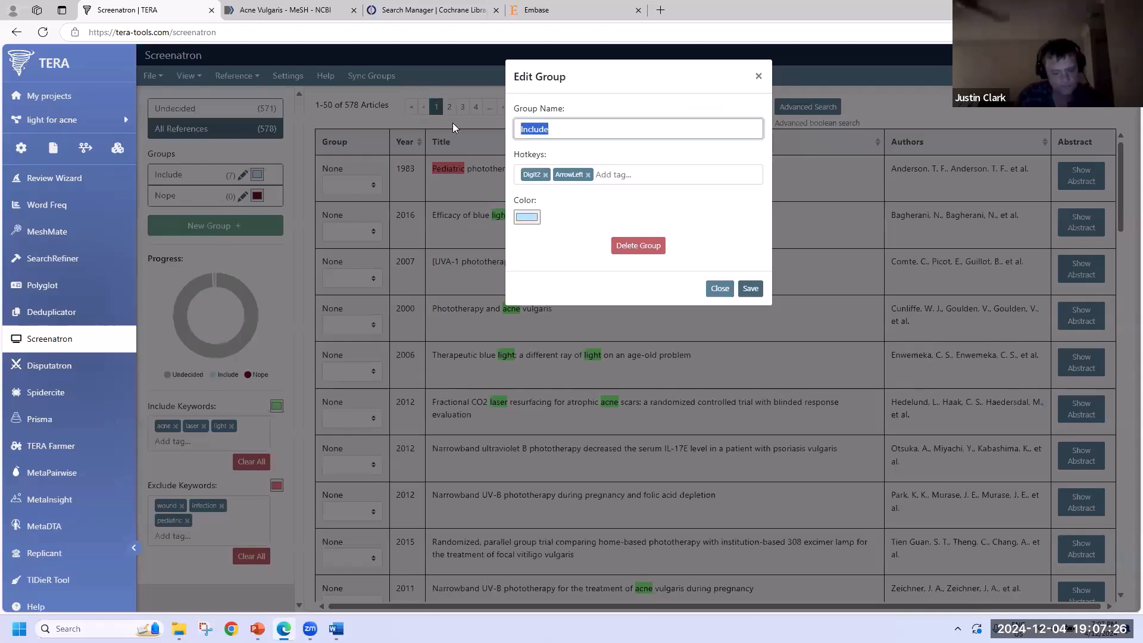
{"action": "type", "text": "Yep"}
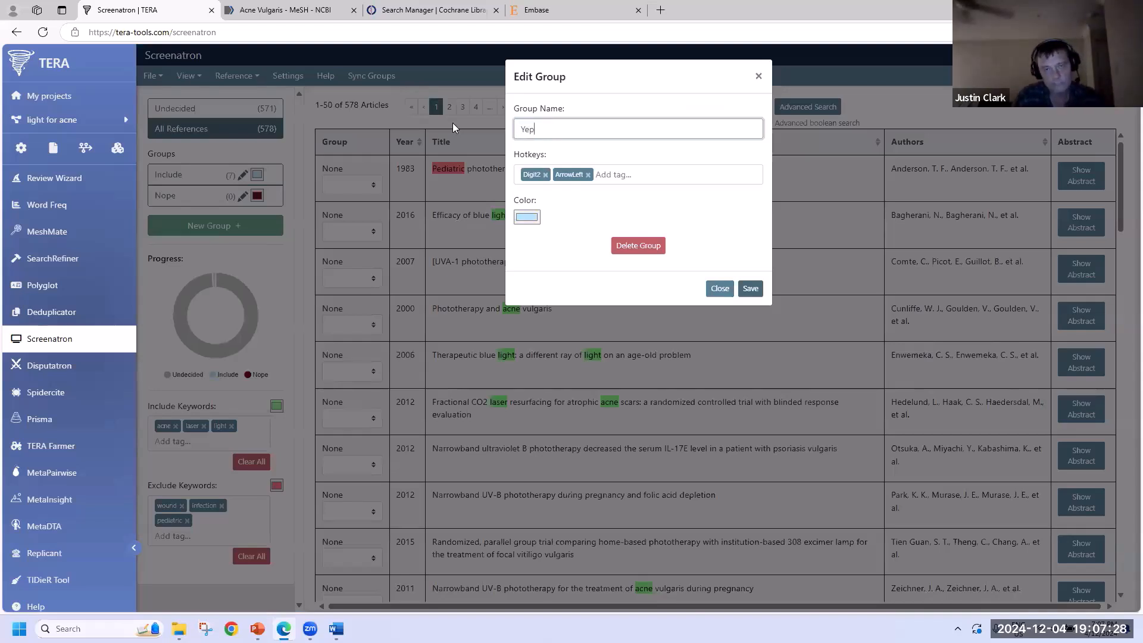
{"action": "left_click", "coordinate": [663, 172]}
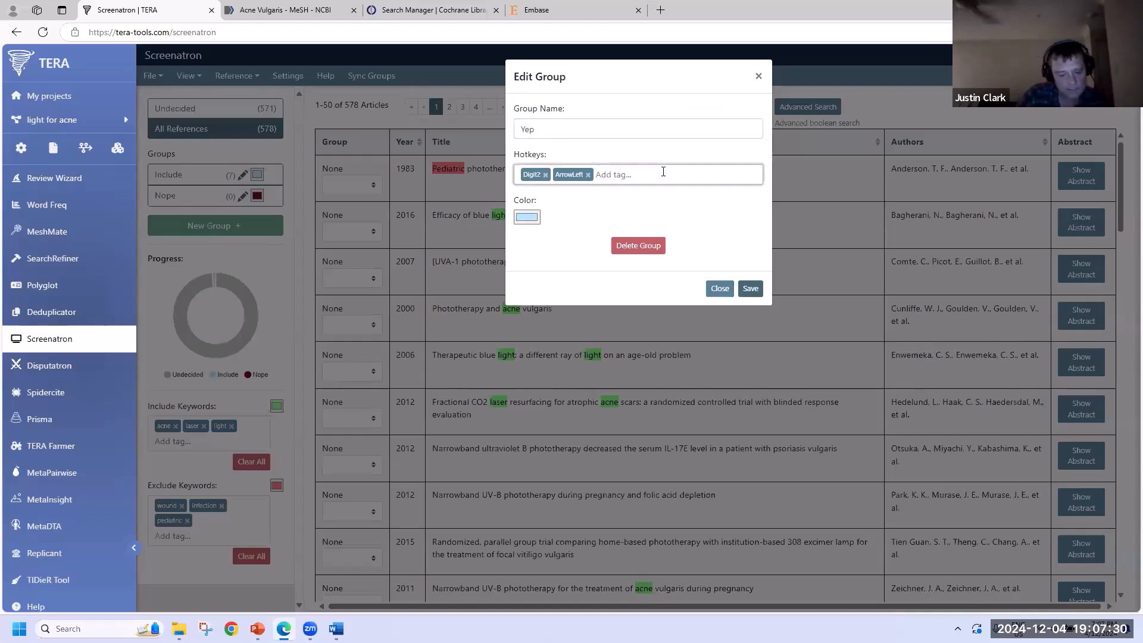
{"action": "key", "text": "y"}
{"action": "left_click", "coordinate": [524, 218]}
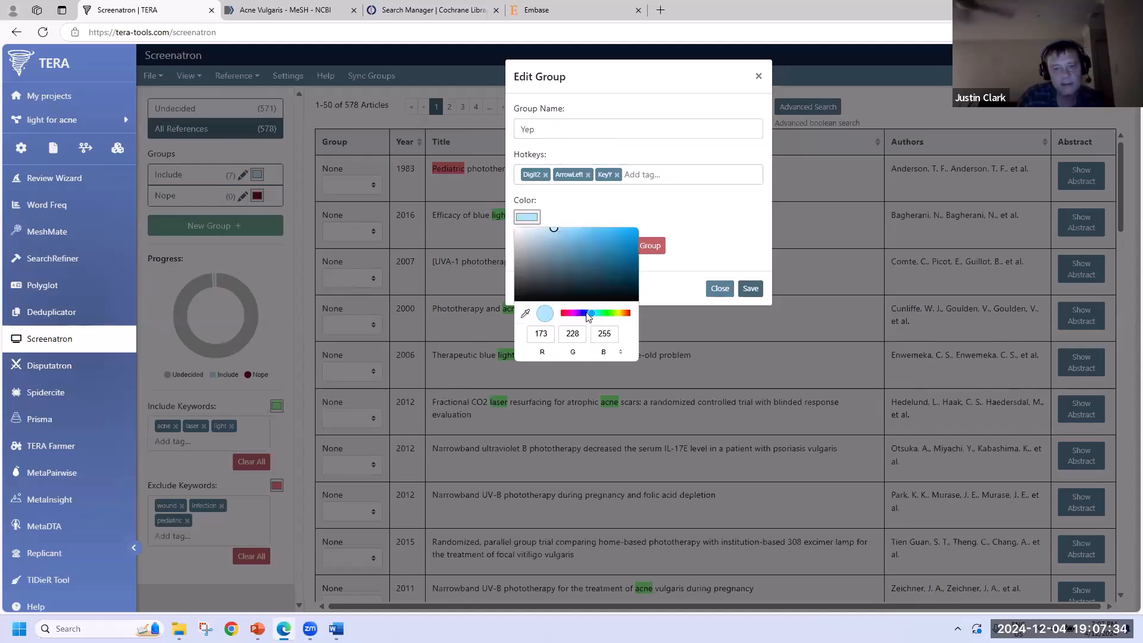
{"action": "left_click", "coordinate": [750, 288]}
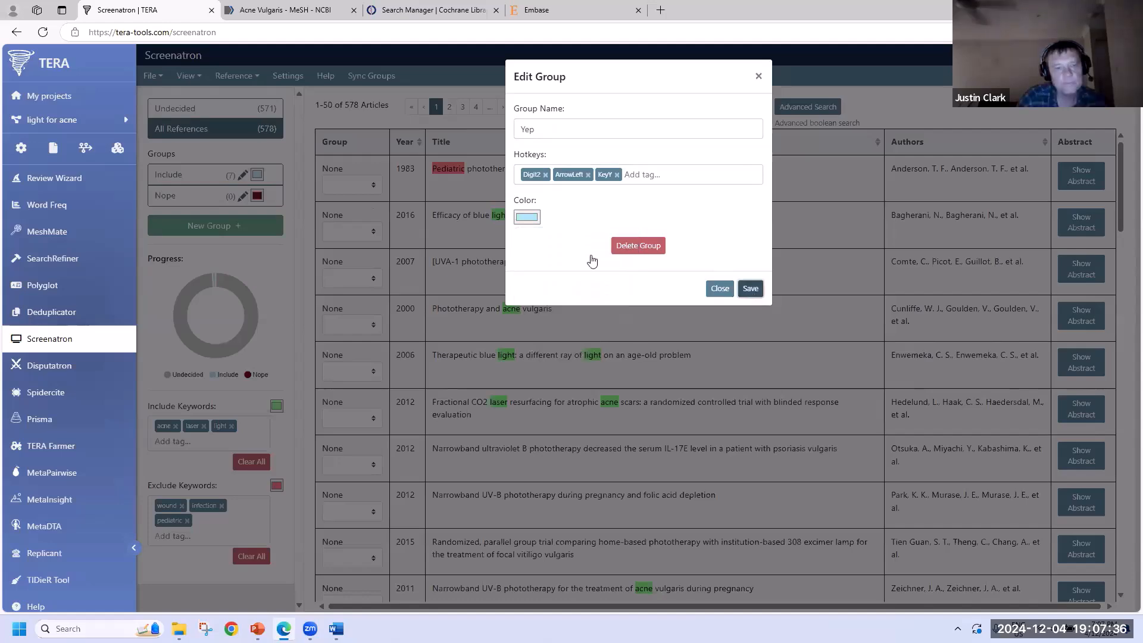
{"action": "left_click", "coordinate": [142, 160]}
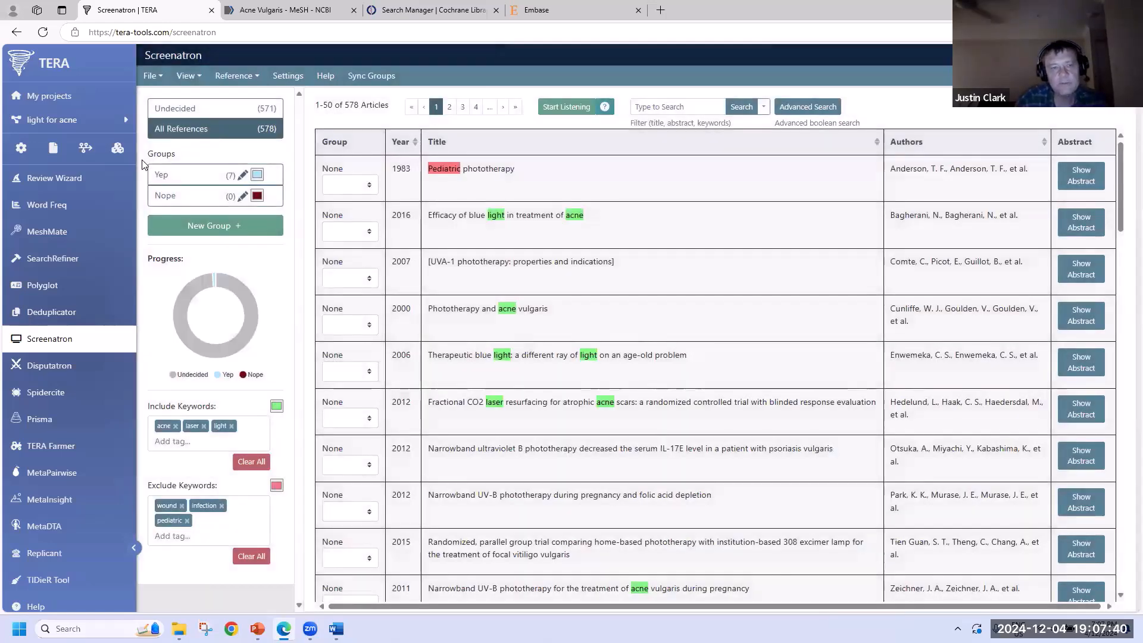
{"action": "left_click", "coordinate": [226, 232]}
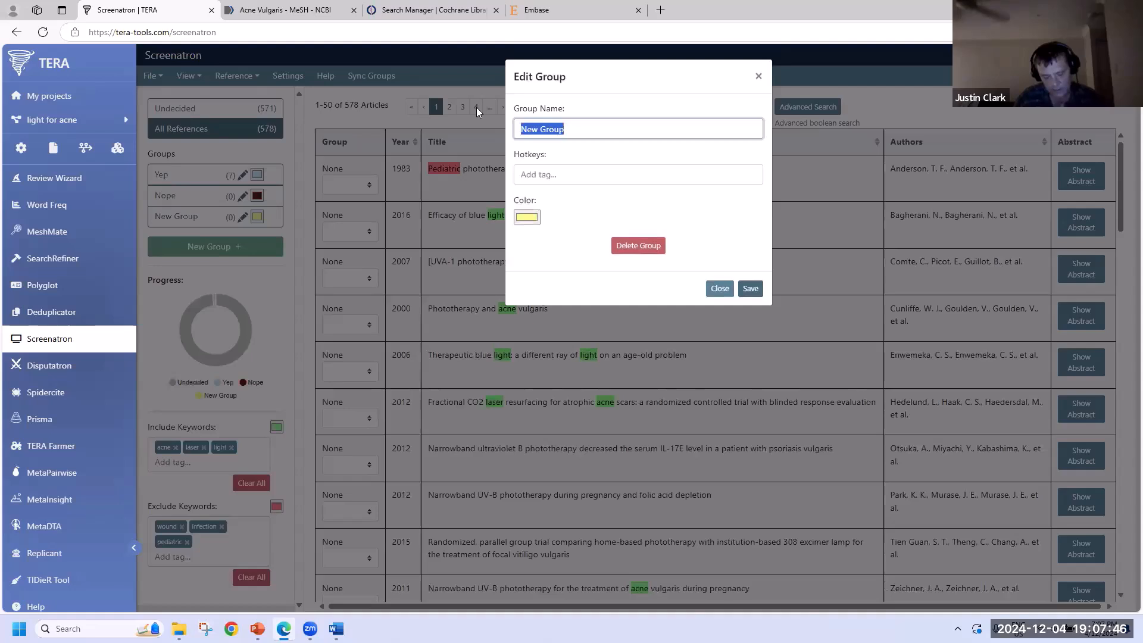
- Make the new group Background with a Key8 hotkey and purple colour, then select the Pediatric phototherapy article
{"action": "type", "text": "Backgro"}
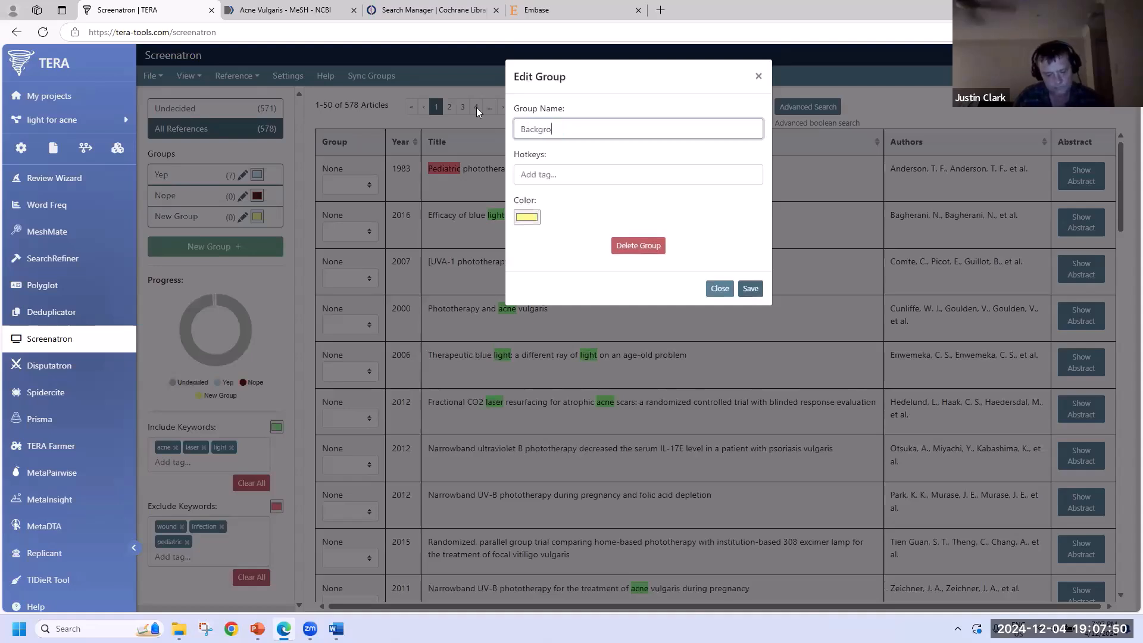
{"action": "type", "text": "und"}
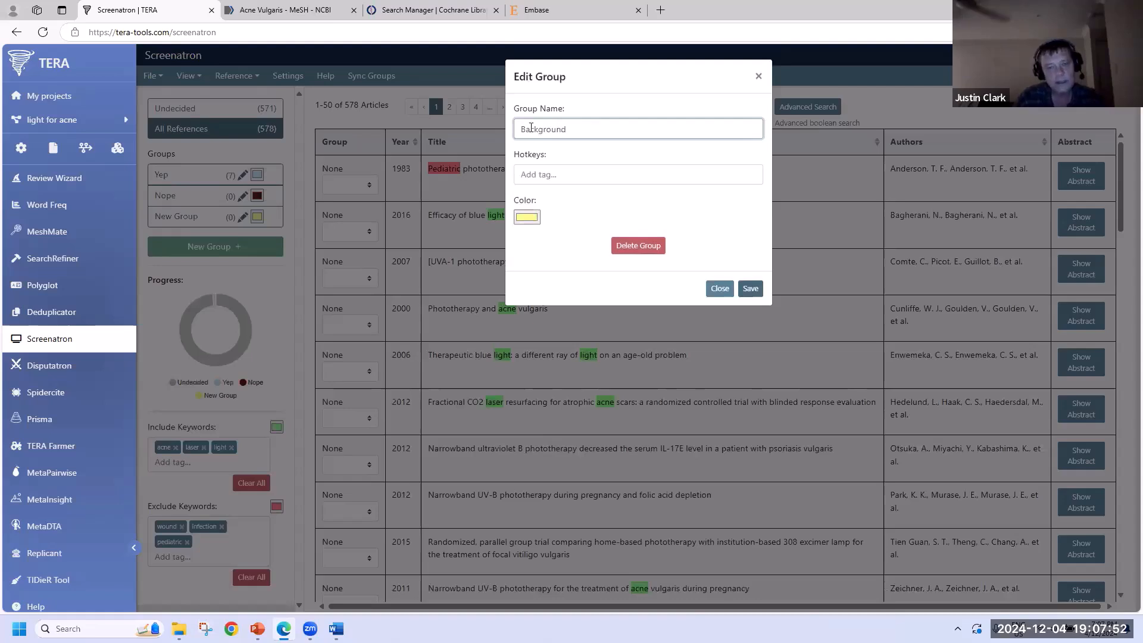
{"action": "left_click", "coordinate": [558, 175]}
{"action": "key", "text": "8"}
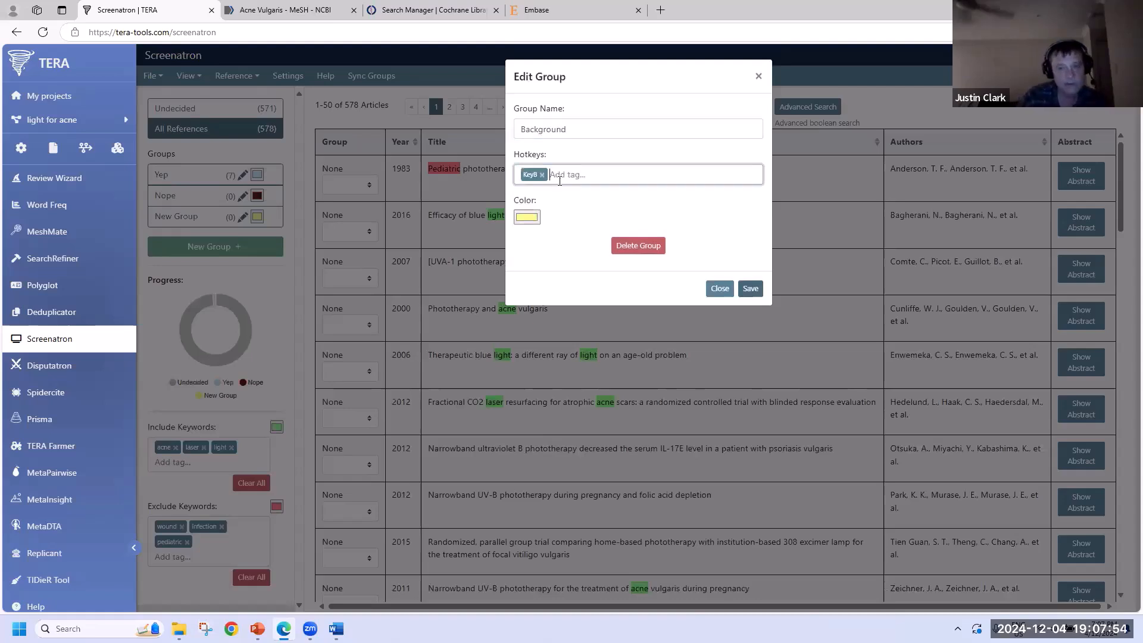
{"action": "left_click", "coordinate": [535, 220]}
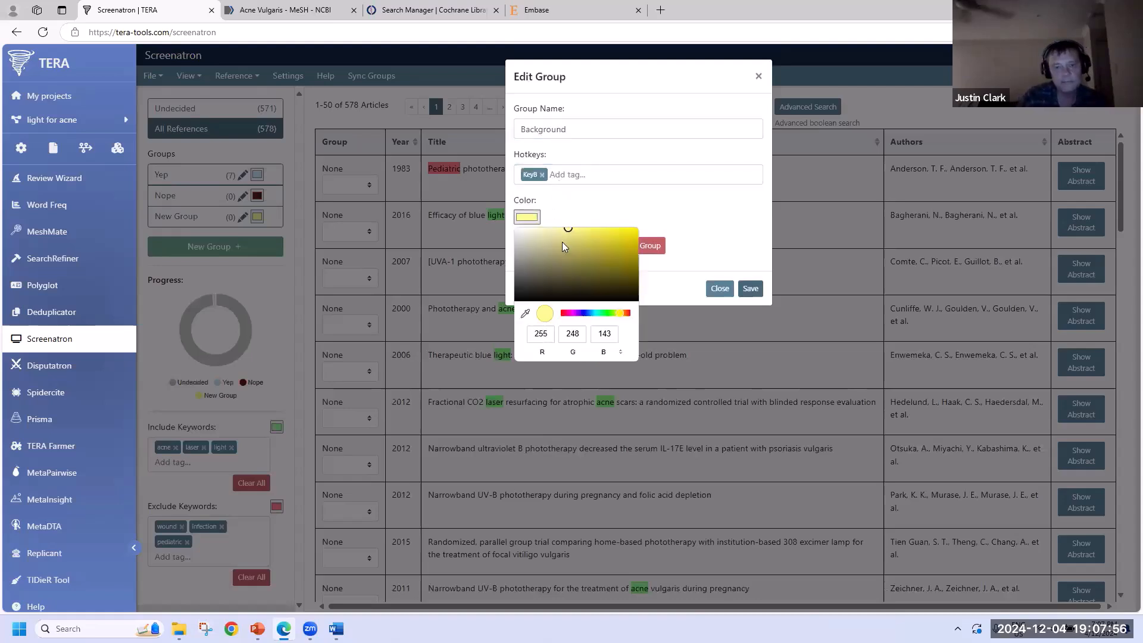
{"action": "left_click", "coordinate": [575, 314]}
{"action": "left_click", "coordinate": [608, 239]}
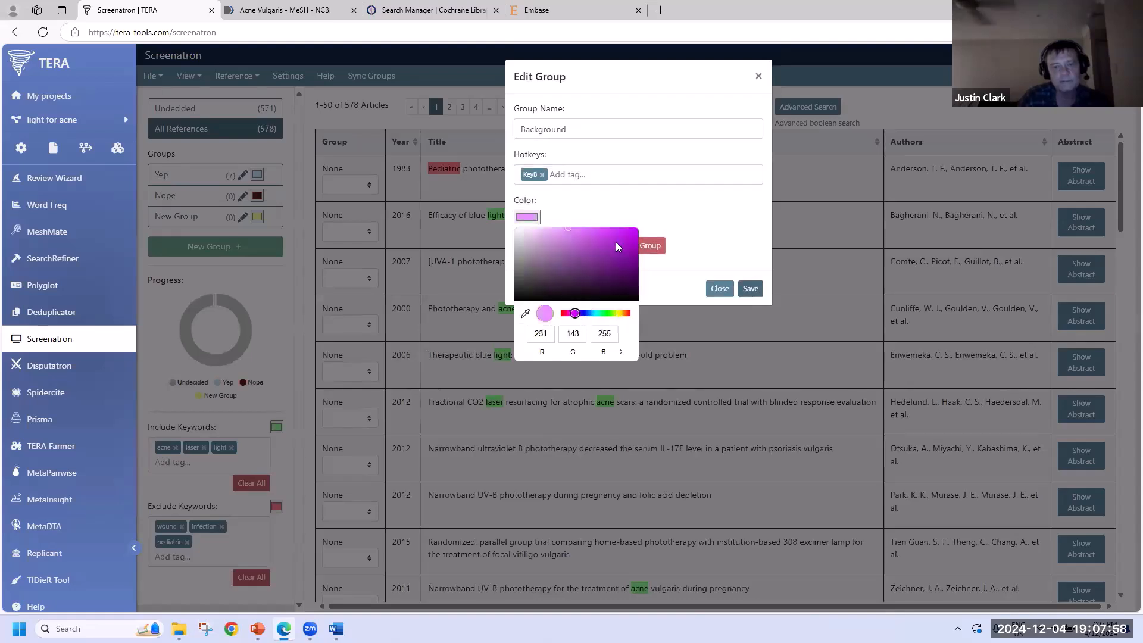
{"action": "left_click", "coordinate": [751, 292]}
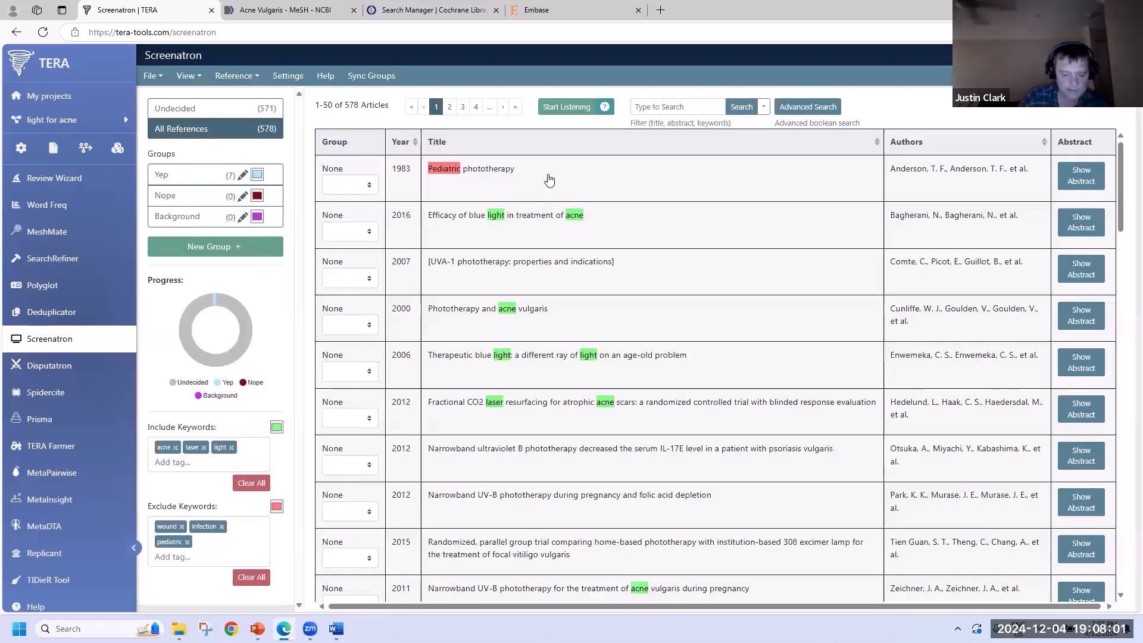
{"action": "left_click", "coordinate": [549, 180]}
- Show only undecided articles and screen the top ones, reaching Yep 16, Nope 21, Background 4
{"action": "key", "text": "2"}
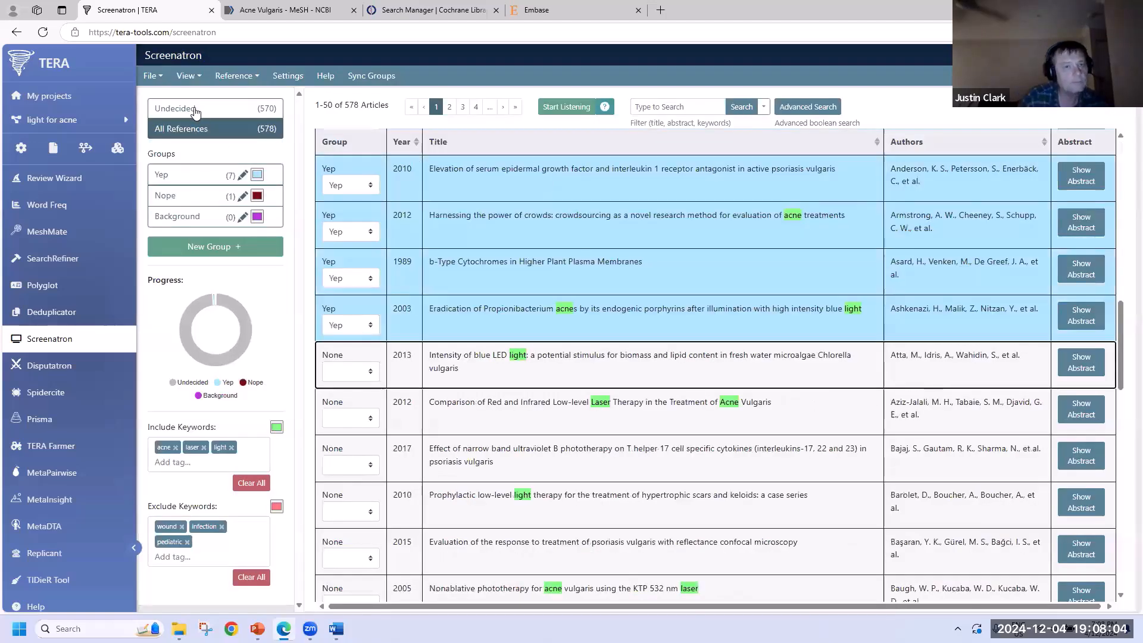
{"action": "left_click", "coordinate": [196, 113]}
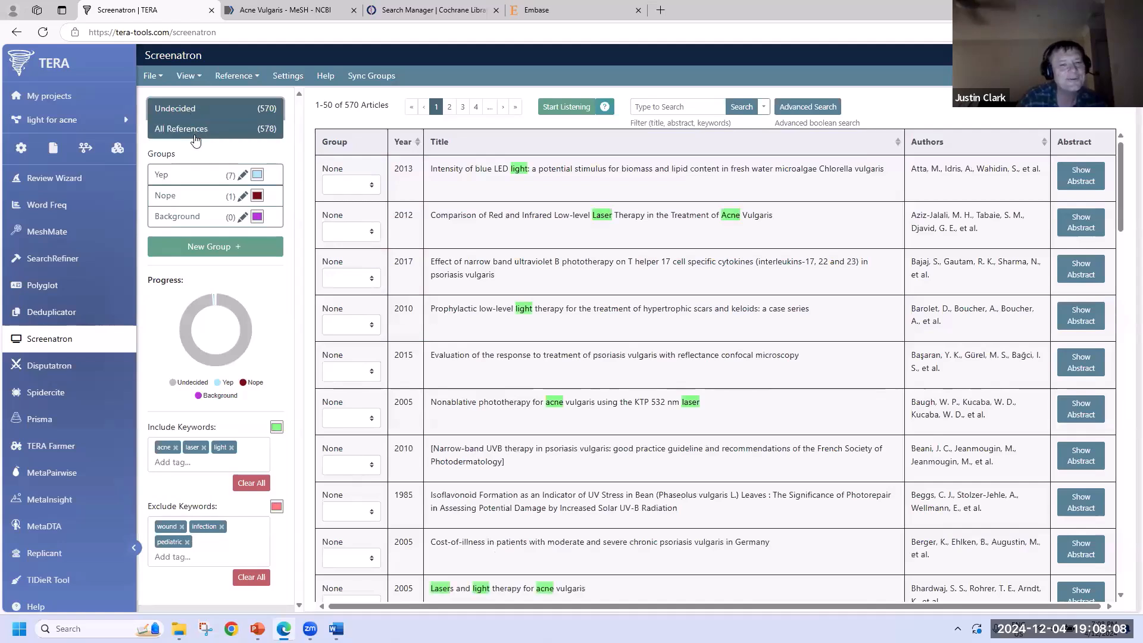
{"action": "left_click", "coordinate": [489, 176]}
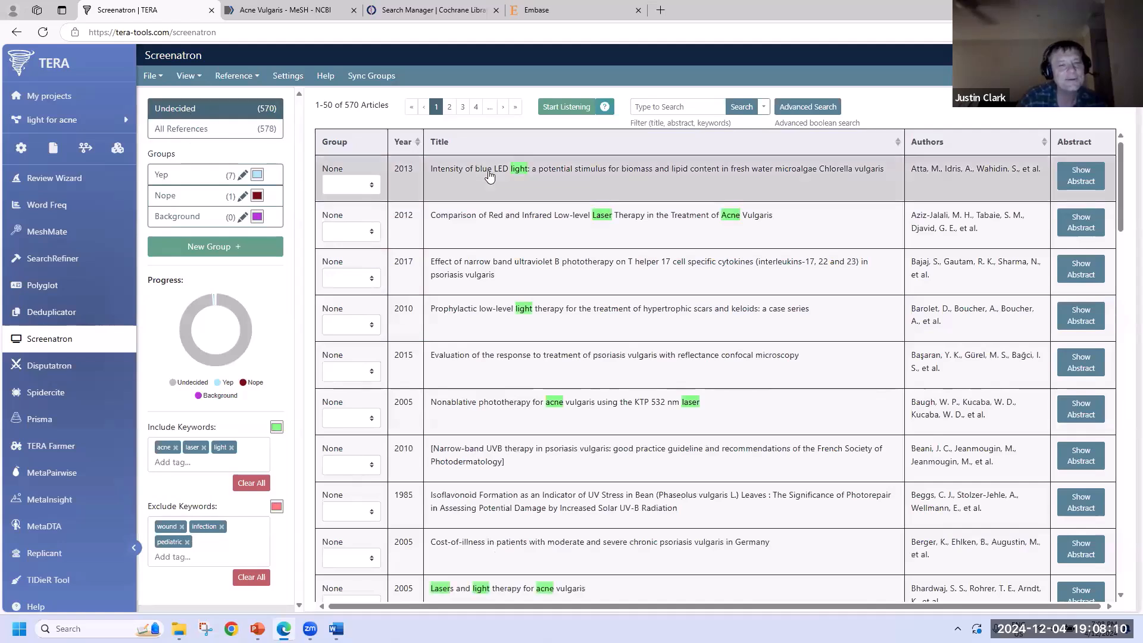
{"action": "key", "text": "2"}
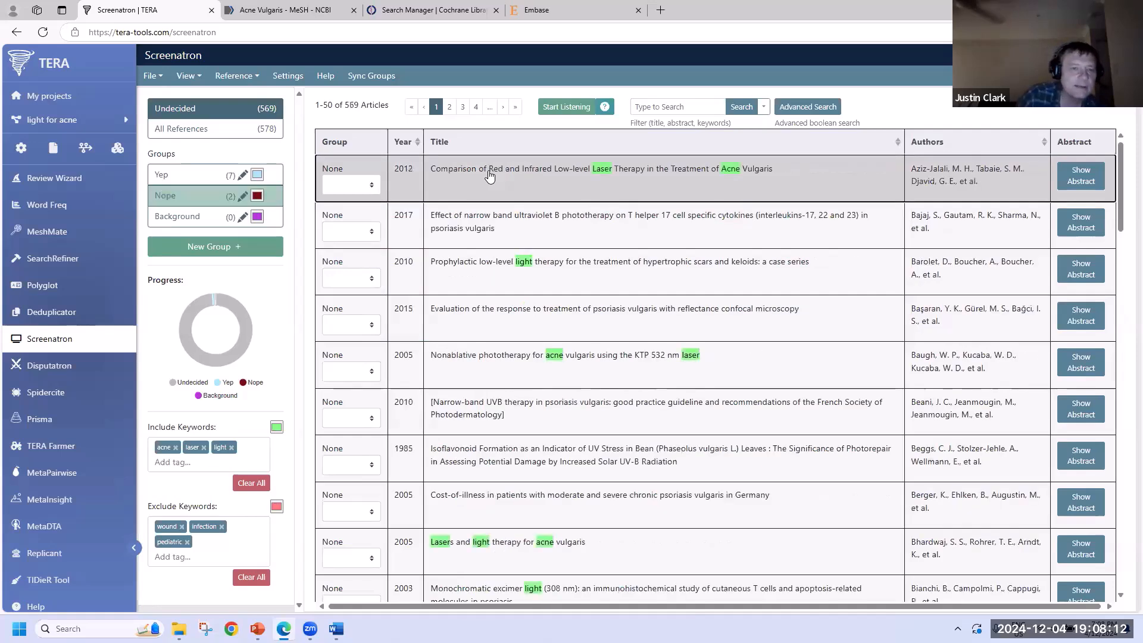
{"action": "key", "text": "2"}
{"action": "key", "text": "2"}
{"action": "key", "text": "2"}
{"action": "key", "text": "2"}
{"action": "key", "text": "2"}
{"action": "key", "text": "2"}
{"action": "key", "text": "2"}
{"action": "key", "text": "2"}
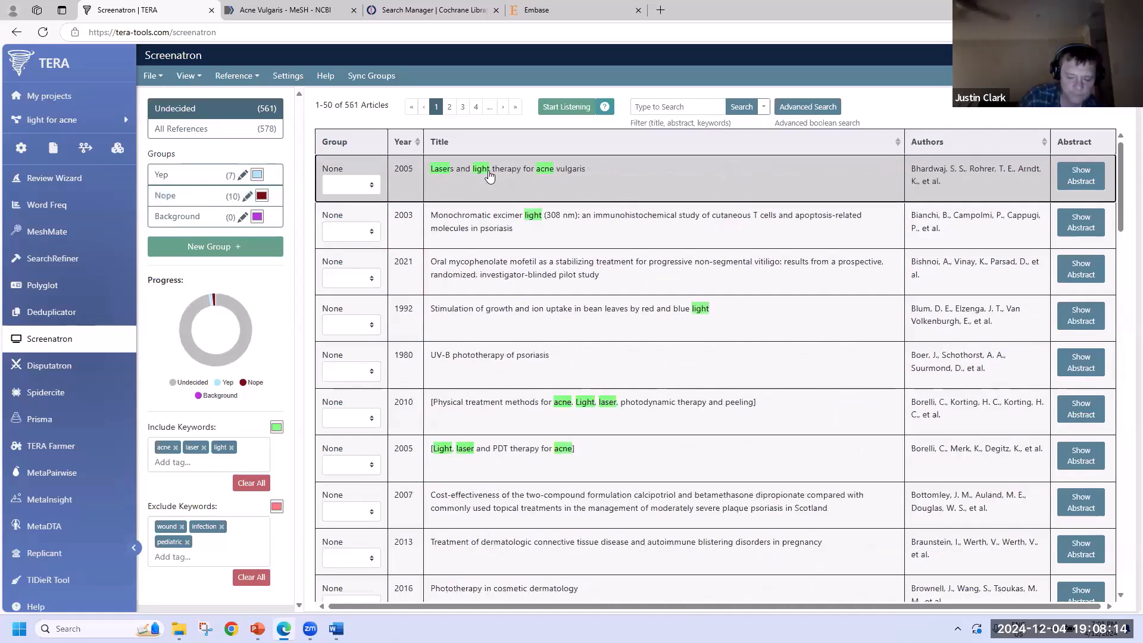
{"action": "key", "text": "1"}
{"action": "key", "text": "1"}
{"action": "key", "text": "1"}
{"action": "key", "text": "1"}
{"action": "key", "text": "1"}
{"action": "key", "text": "1"}
{"action": "key", "text": "1"}
{"action": "key", "text": "1"}
{"action": "key", "text": "1"}
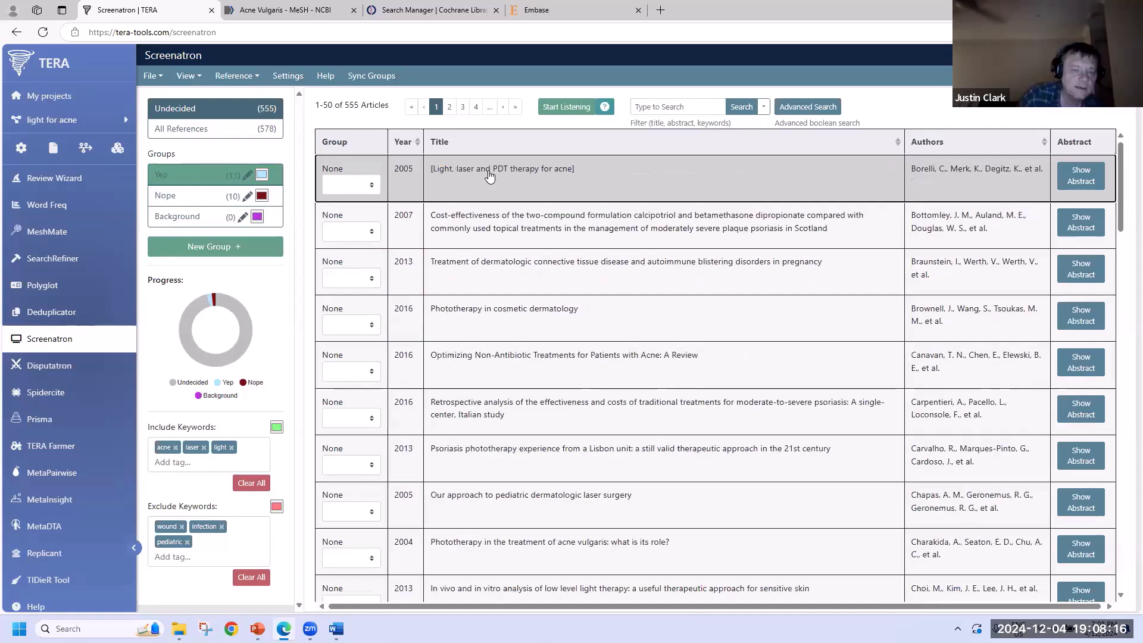
{"action": "key", "text": "3"}
{"action": "key", "text": "3"}
{"action": "key", "text": "3"}
{"action": "key", "text": "3"}
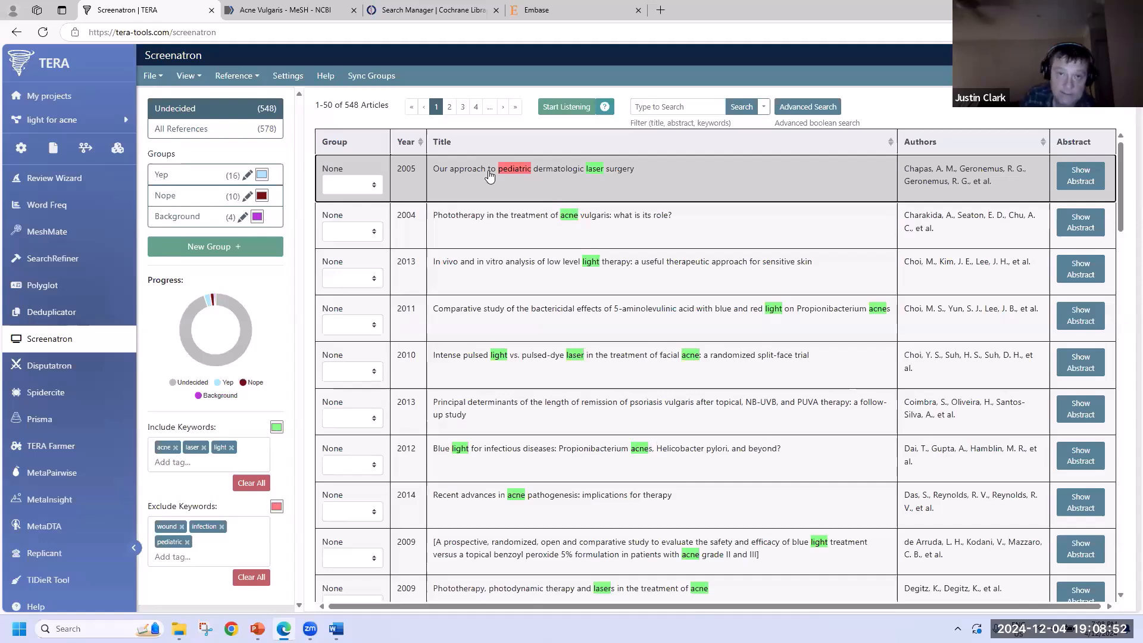
{"action": "key", "text": "2"}
{"action": "key", "text": "2"}
{"action": "key", "text": "2"}
{"action": "key", "text": "2"}
{"action": "key", "text": "2"}
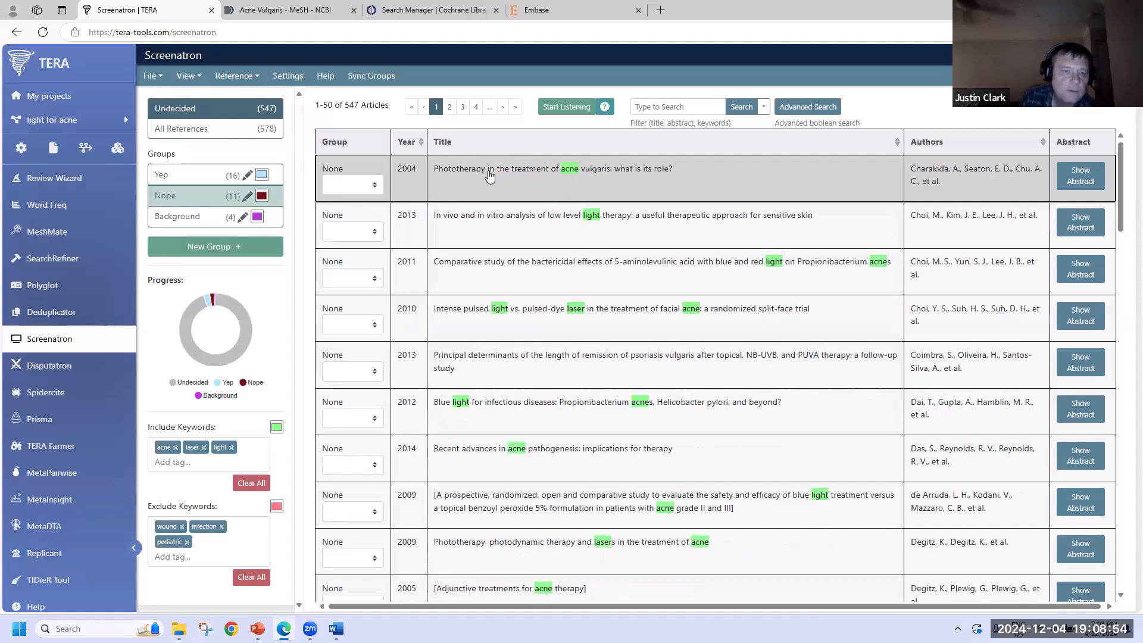
{"action": "key", "text": "2"}
{"action": "key", "text": "2"}
{"action": "key", "text": "2"}
{"action": "key", "text": "2"}
{"action": "key", "text": "2"}
{"action": "key", "text": "2"}
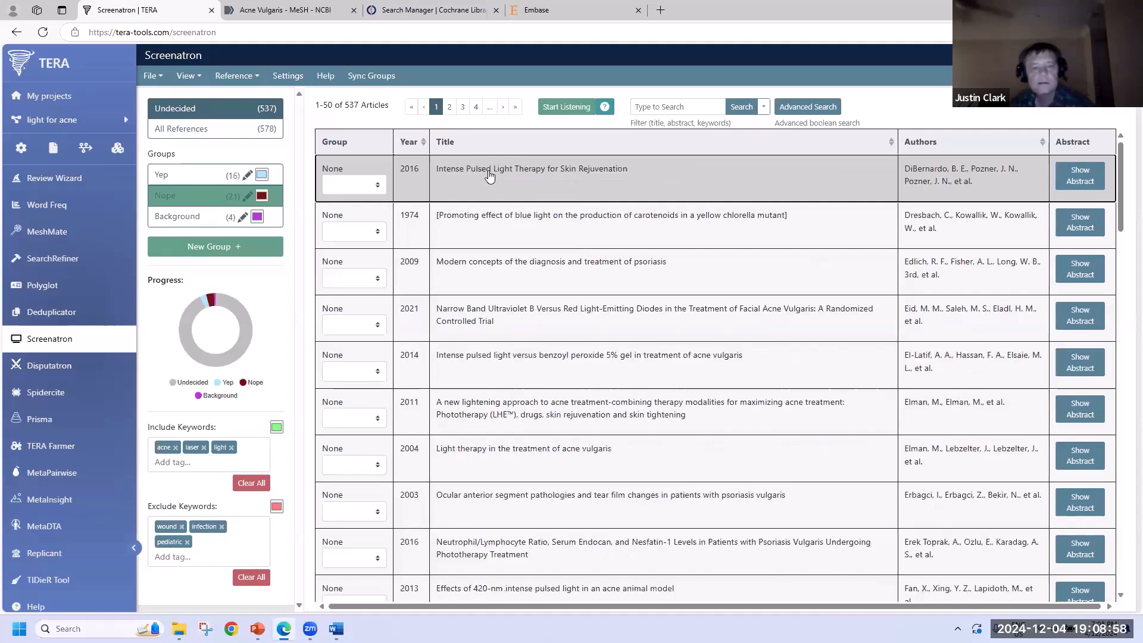
{"action": "key", "text": "2"}
{"action": "key", "text": "2"}
{"action": "key", "text": "2"}
{"action": "key", "text": "2"}
{"action": "key", "text": "2"}
{"action": "key", "text": "2"}
{"action": "key", "text": "2"}
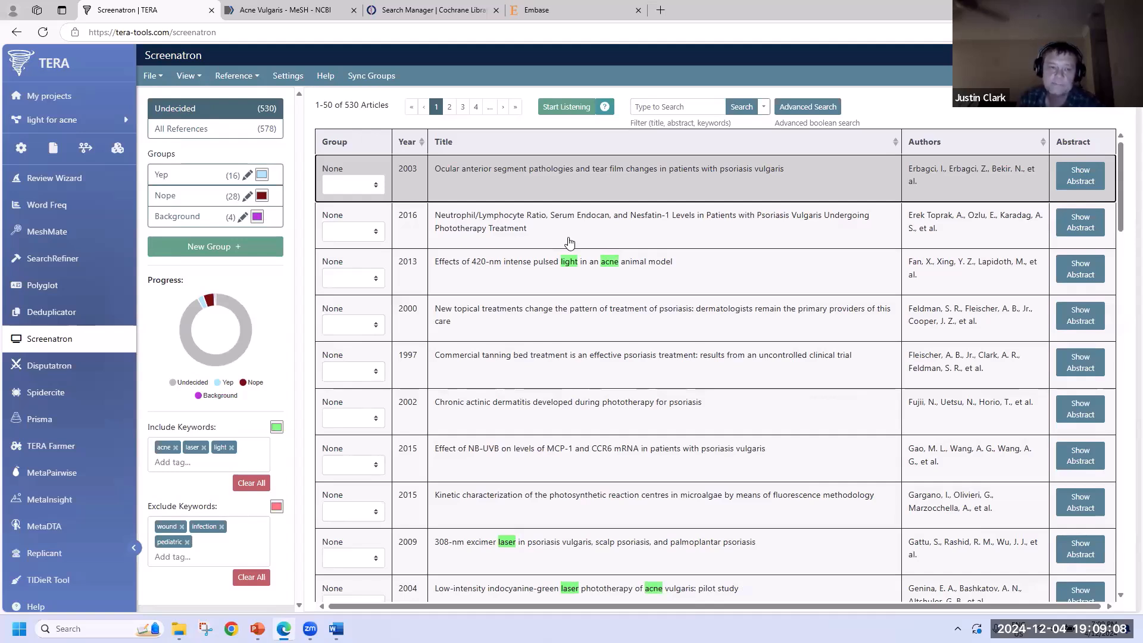
- Add 'serum' to the Exclude Keywords so it is highlighted red in titles
{"action": "mouse_move", "coordinate": [210, 299]}
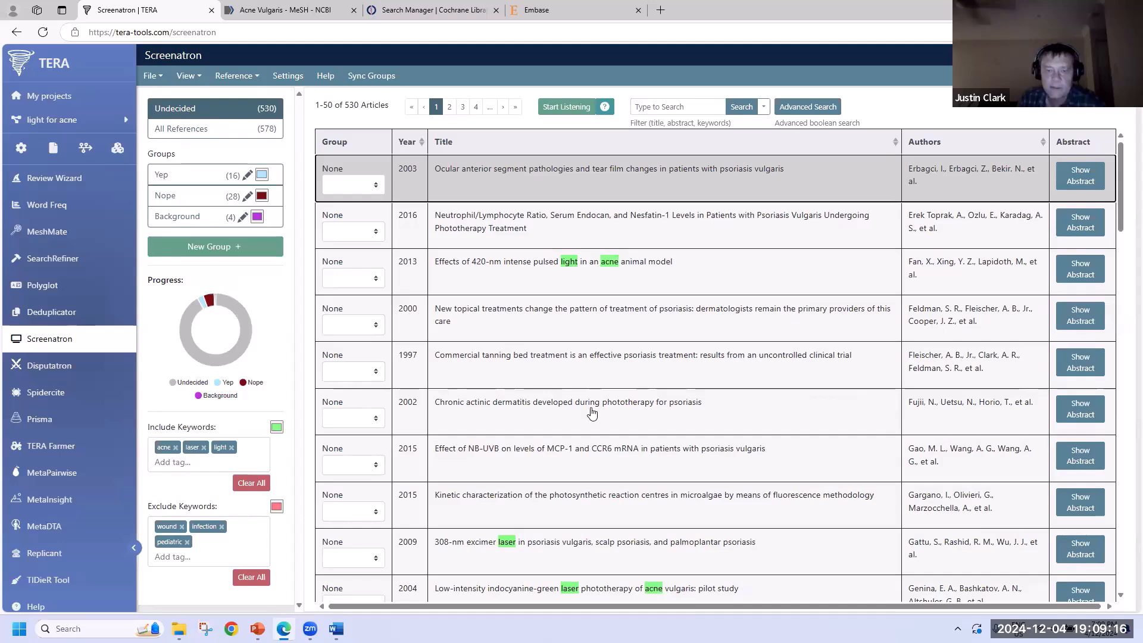
{"action": "scroll", "coordinate": [572, 425], "scroll_direction": "down", "scroll_amount": 5}
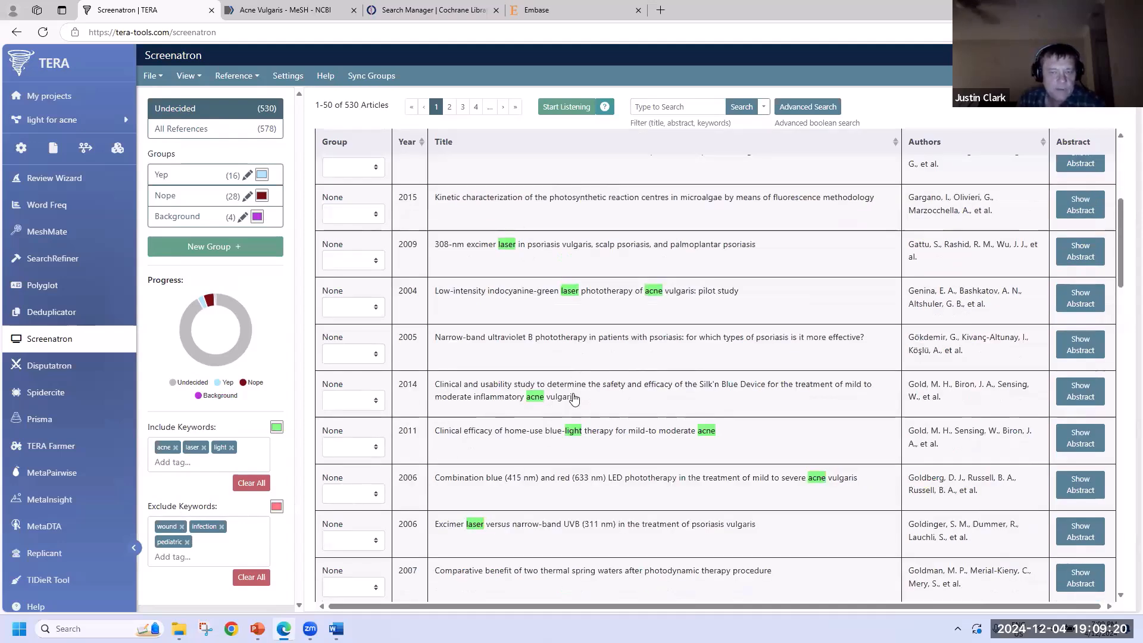
{"action": "scroll", "coordinate": [345, 411], "scroll_direction": "up", "scroll_amount": 5}
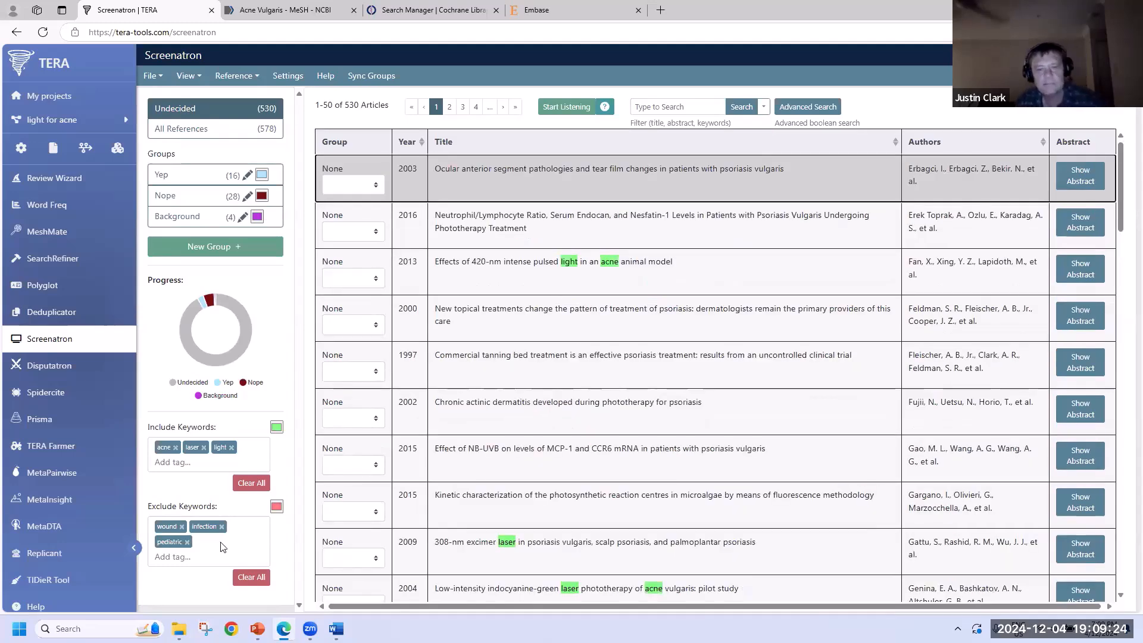
{"action": "left_click", "coordinate": [222, 547]}
{"action": "type", "text": "se"}
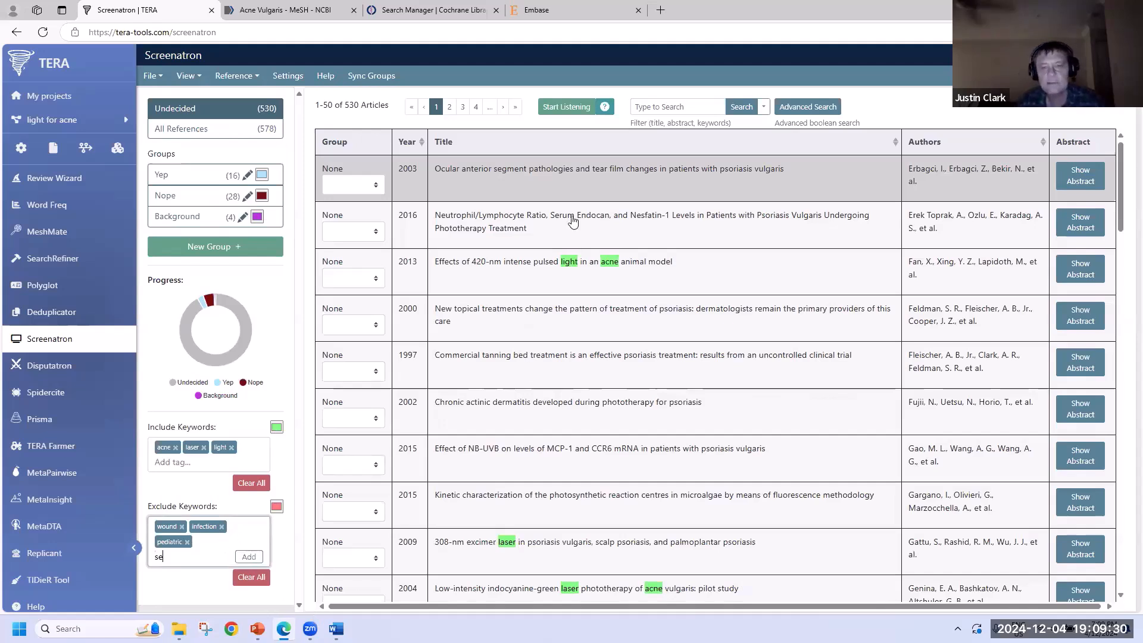
{"action": "type", "text": "ru"}
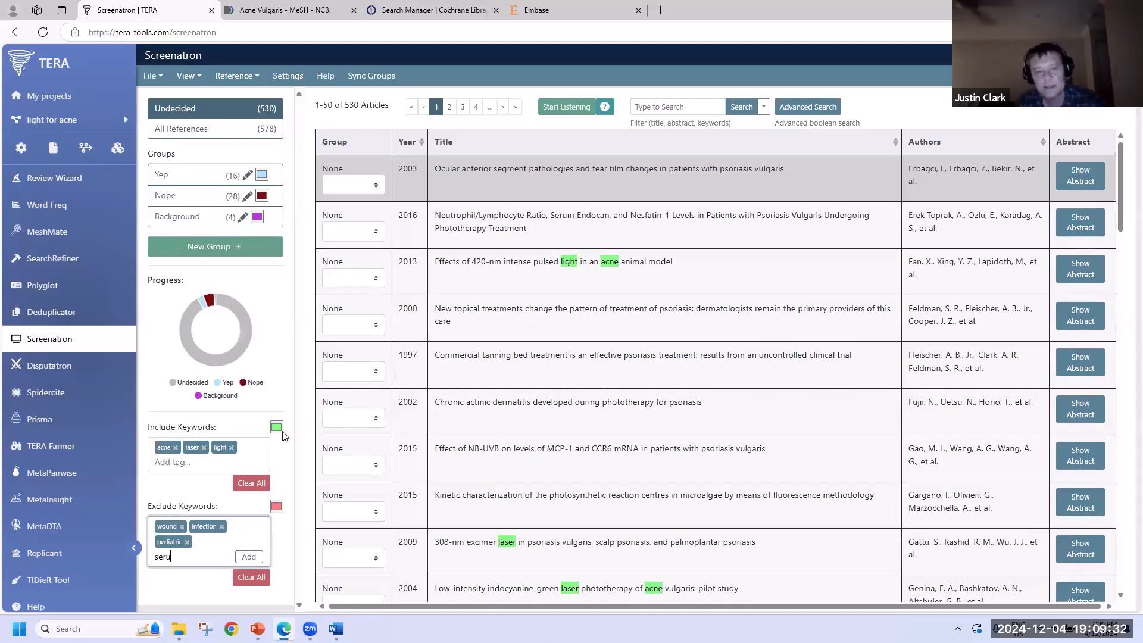
{"action": "type", "text": "m"}
{"action": "key", "text": "Return"}
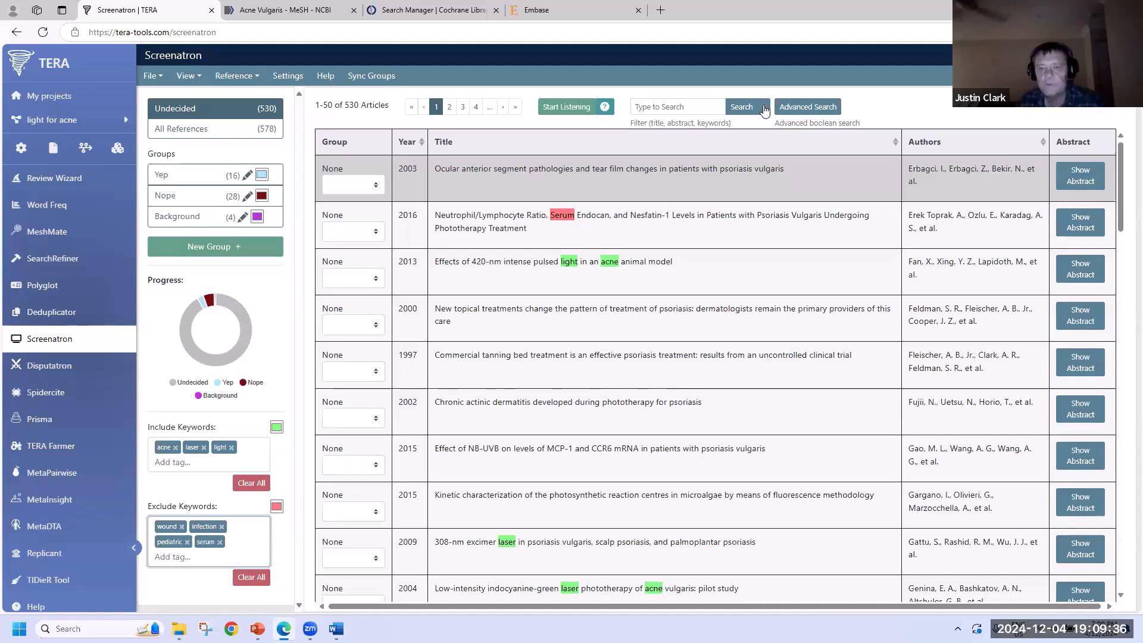
- Search the Screenatron articles for 'blue light'
{"action": "left_click", "coordinate": [677, 106]}
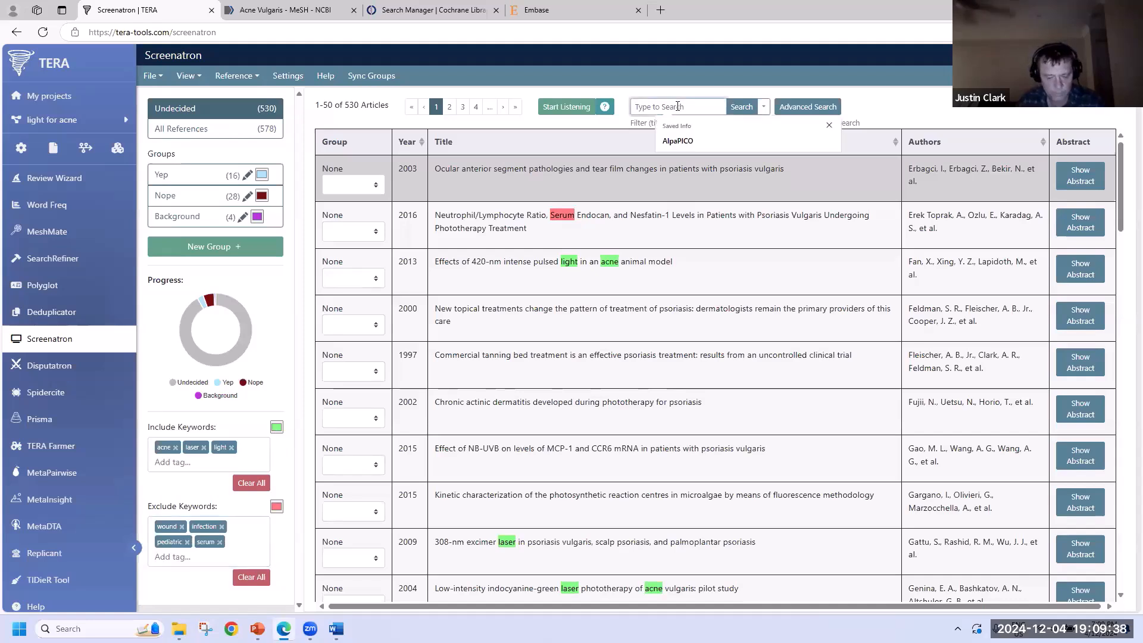
{"action": "type", "text": "blue light"}
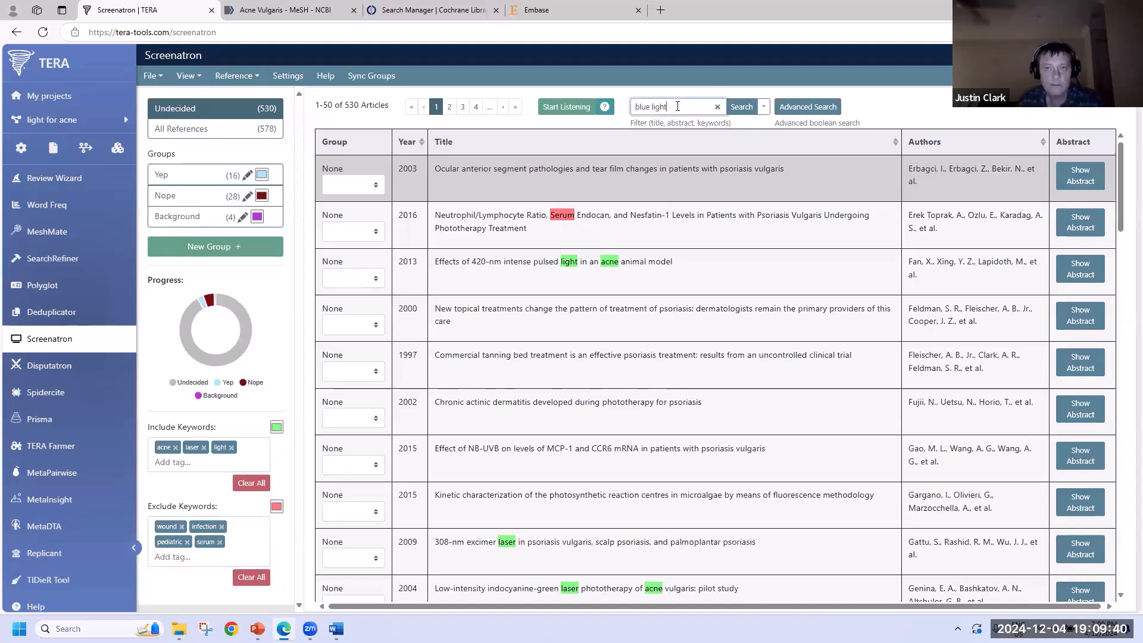
{"action": "left_click", "coordinate": [742, 107]}
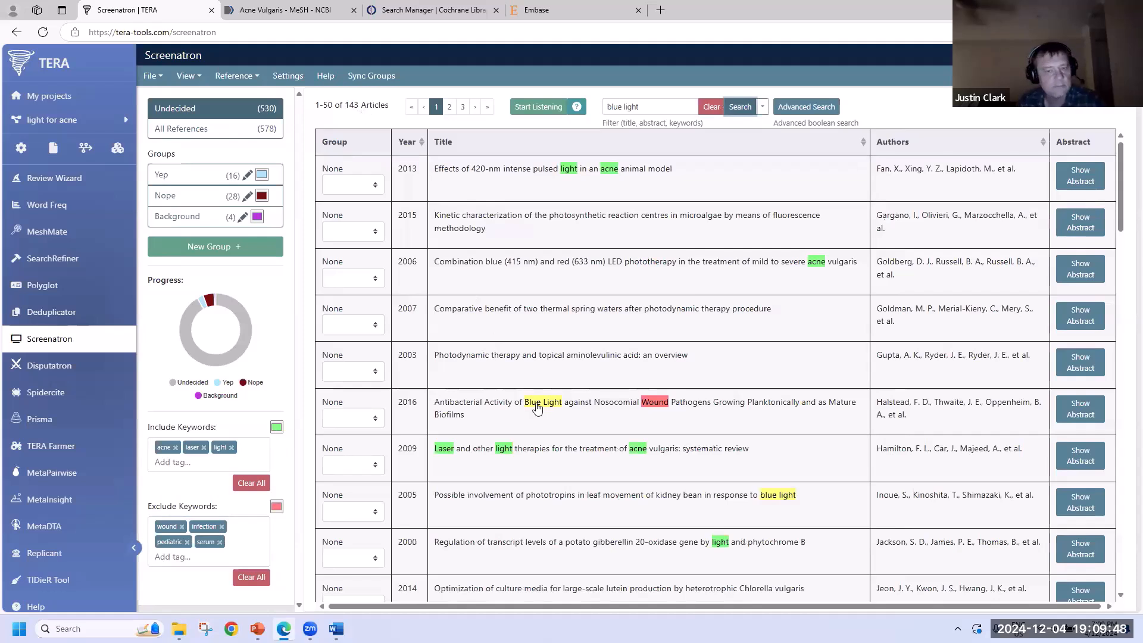
- Restrict the search to titles only, leaving 51 articles, and select the first result
{"action": "left_click", "coordinate": [692, 173]}
{"action": "left_click", "coordinate": [691, 160]}
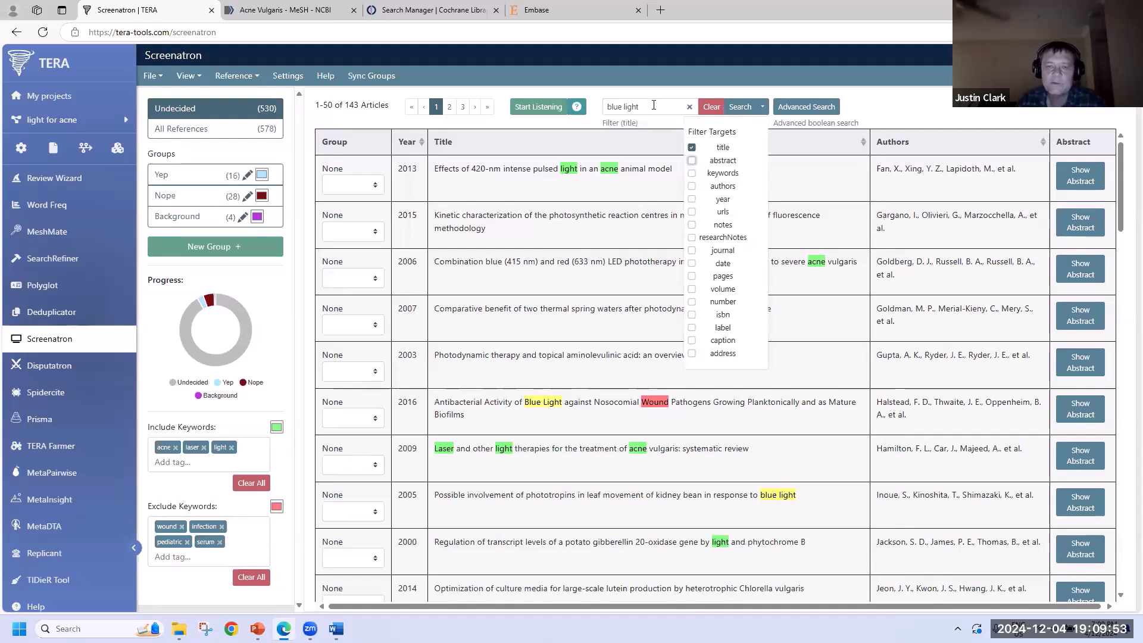
{"action": "left_click", "coordinate": [619, 173]}
{"action": "left_click", "coordinate": [601, 174]}
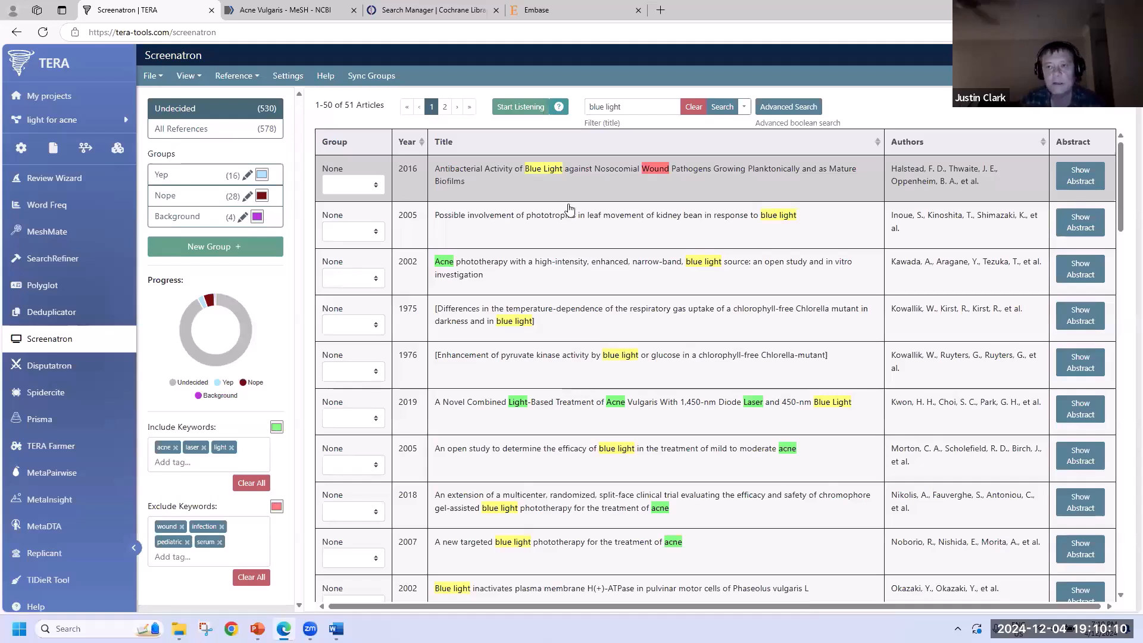
{"action": "left_click", "coordinate": [1071, 174]}
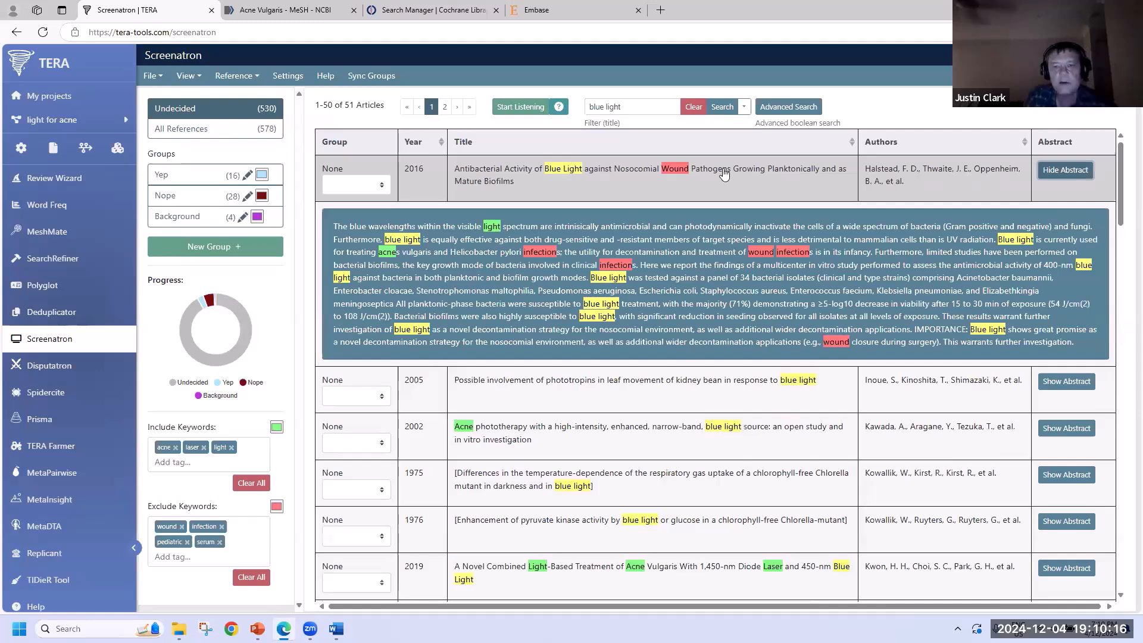
{"action": "left_click", "coordinate": [724, 173]}
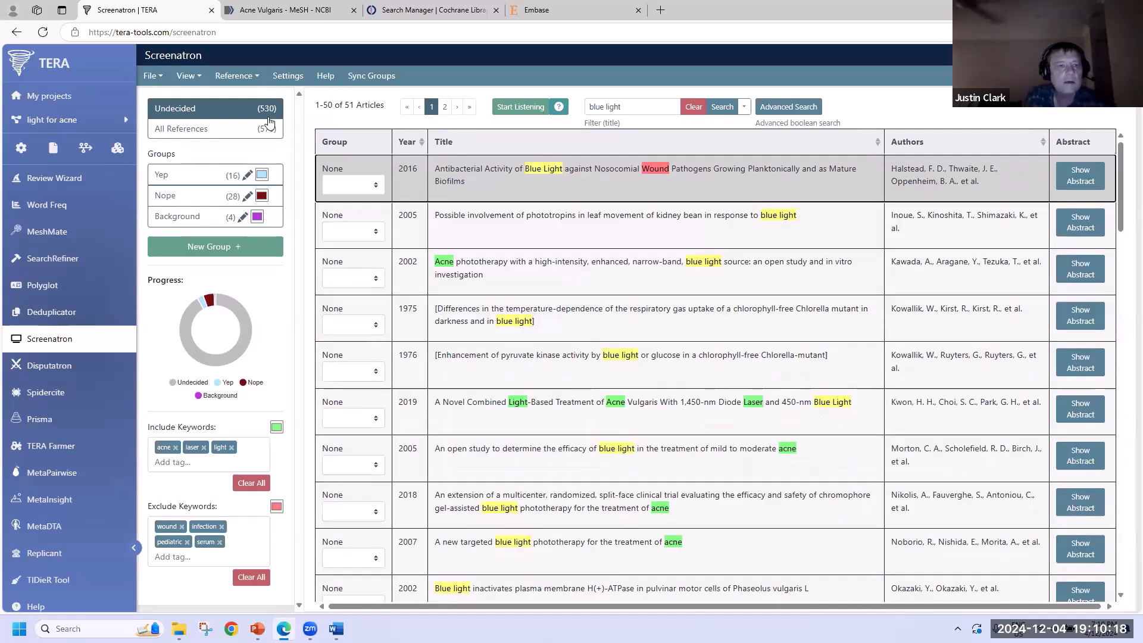
{"action": "left_click", "coordinate": [189, 75]}
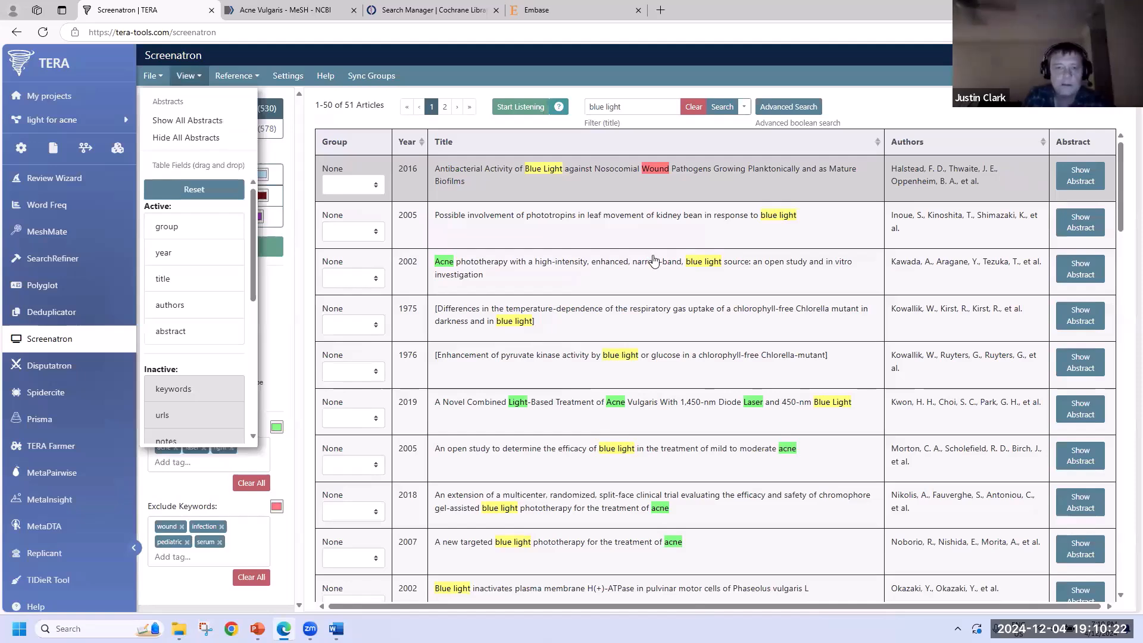
{"action": "left_click", "coordinate": [187, 120]}
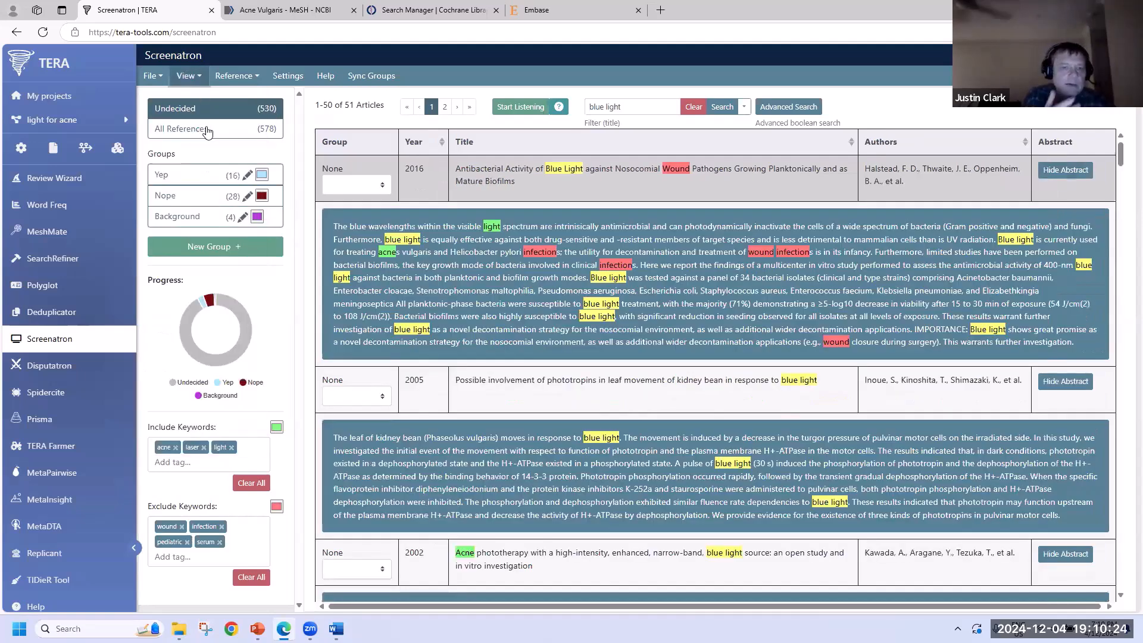
{"action": "left_click", "coordinate": [189, 76]}
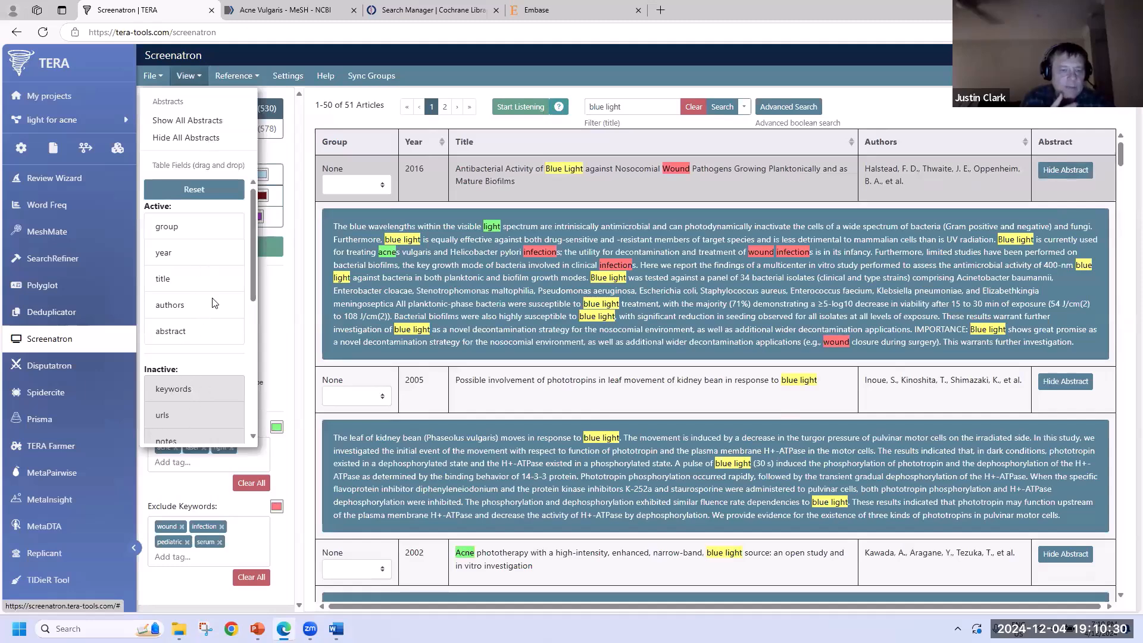
{"action": "scroll", "coordinate": [194, 309], "scroll_direction": "down", "scroll_amount": 4}
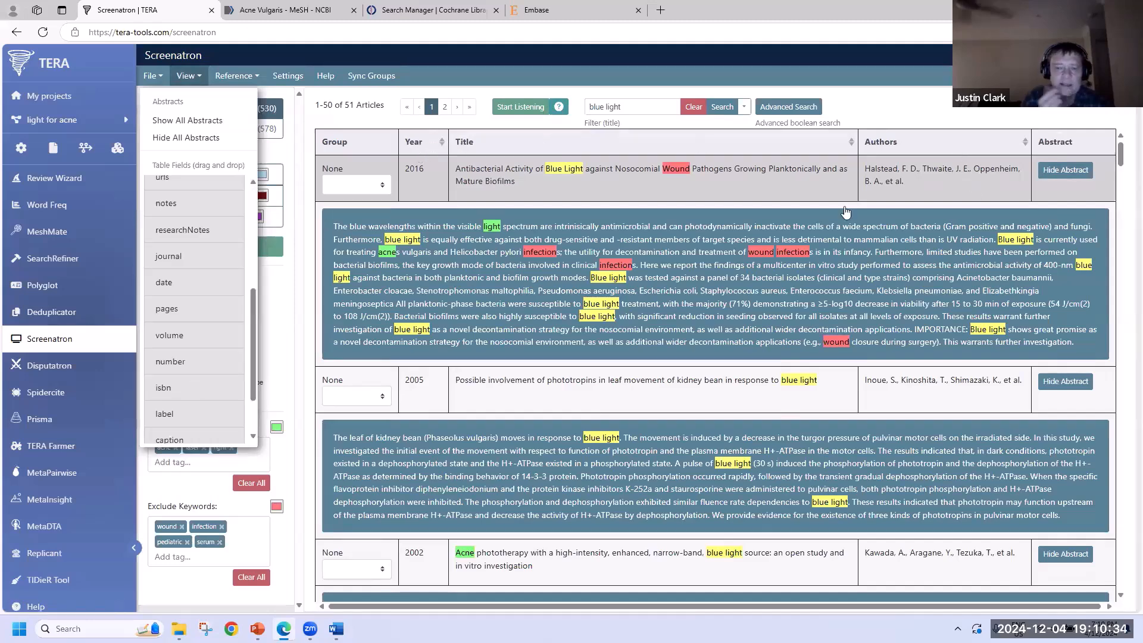
{"action": "scroll", "coordinate": [195, 310], "scroll_direction": "up", "scroll_amount": 4}
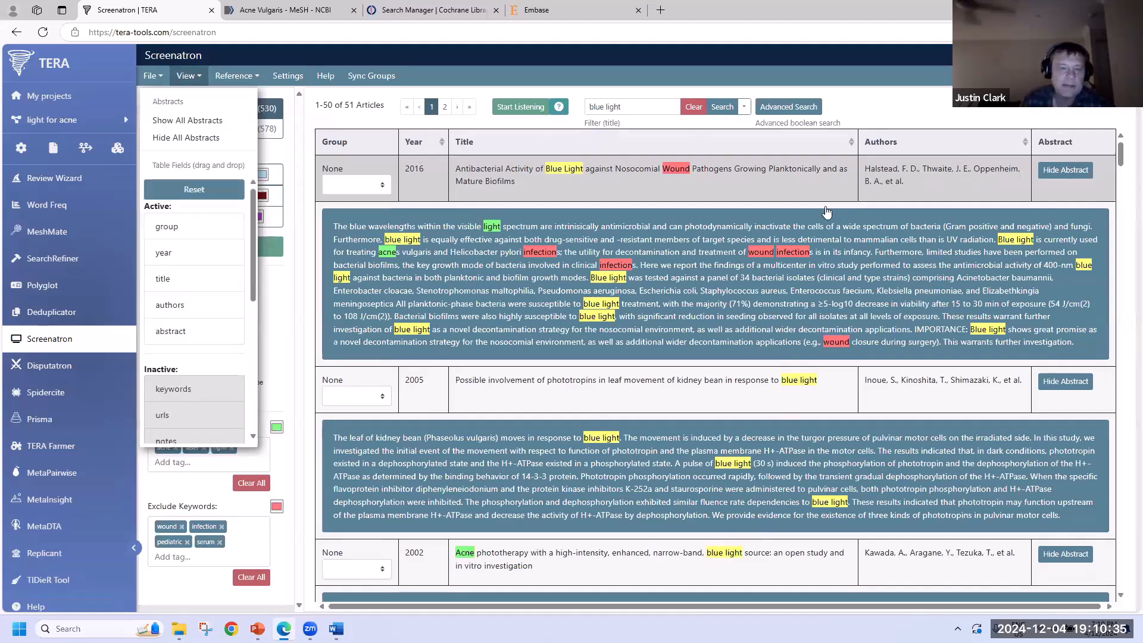
{"action": "left_click", "coordinate": [191, 138]}
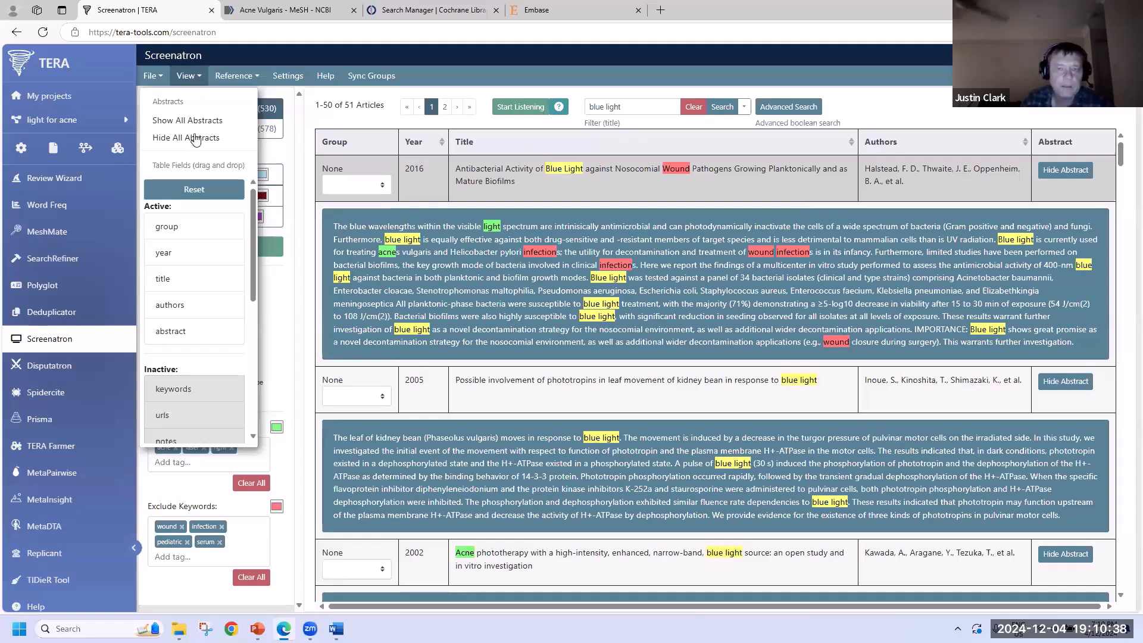
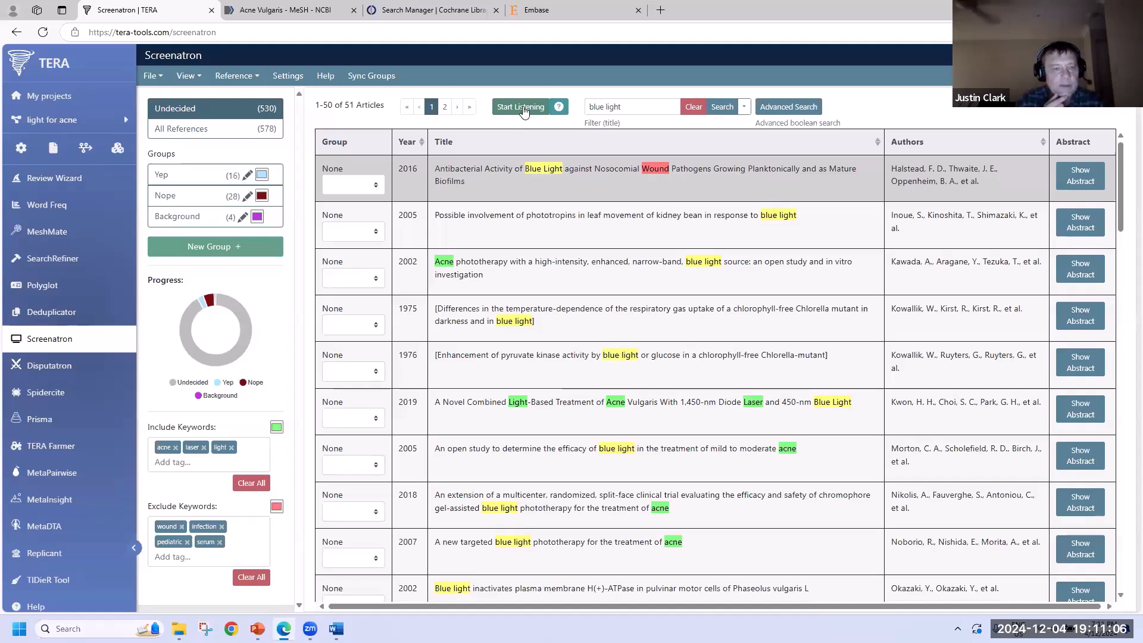
- Screen the top two 'blue light' articles by voice, marking one Yep and one Nope
{"action": "left_click", "coordinate": [522, 108]}
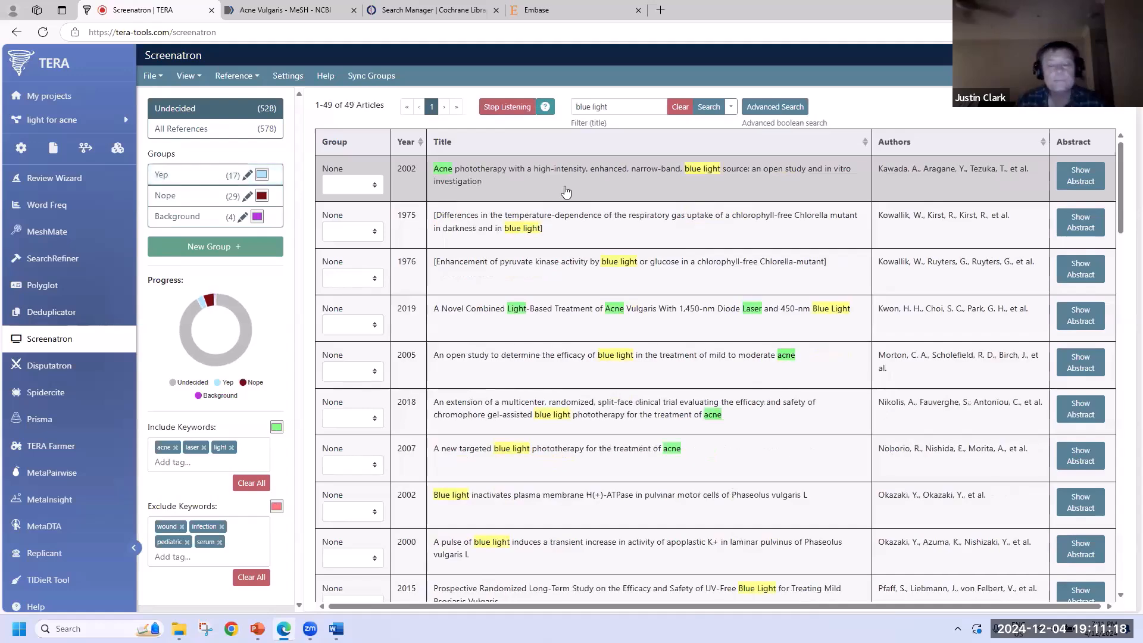
{"action": "left_click", "coordinate": [494, 105]}
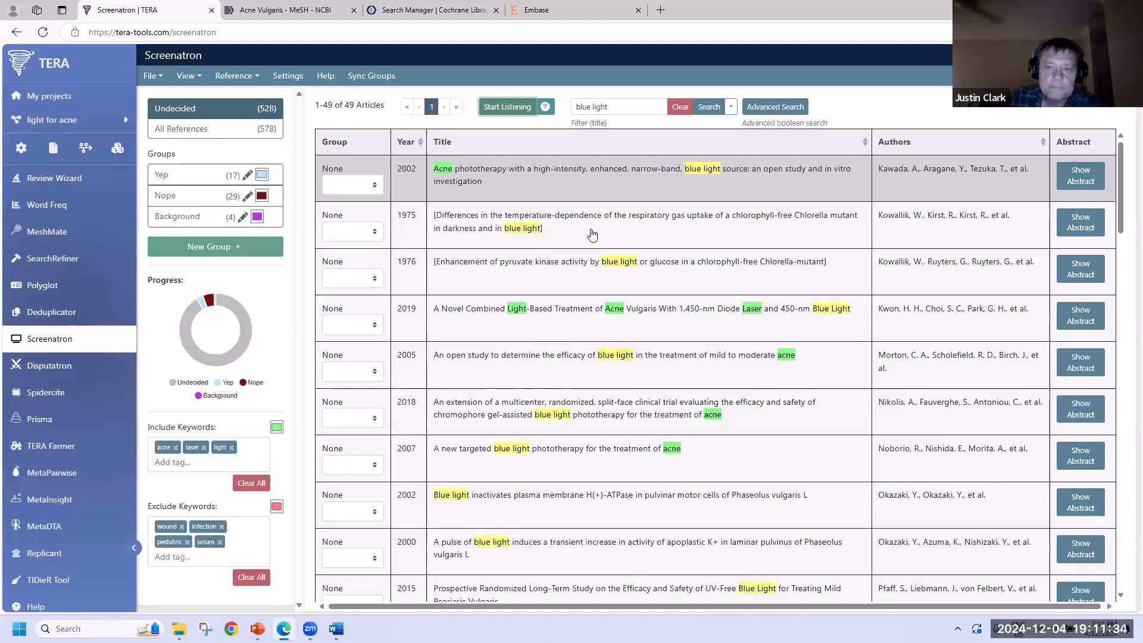
- Clear the 'blue light' title filter and mark the whole page of articles as Nope
{"action": "left_click", "coordinate": [680, 107]}
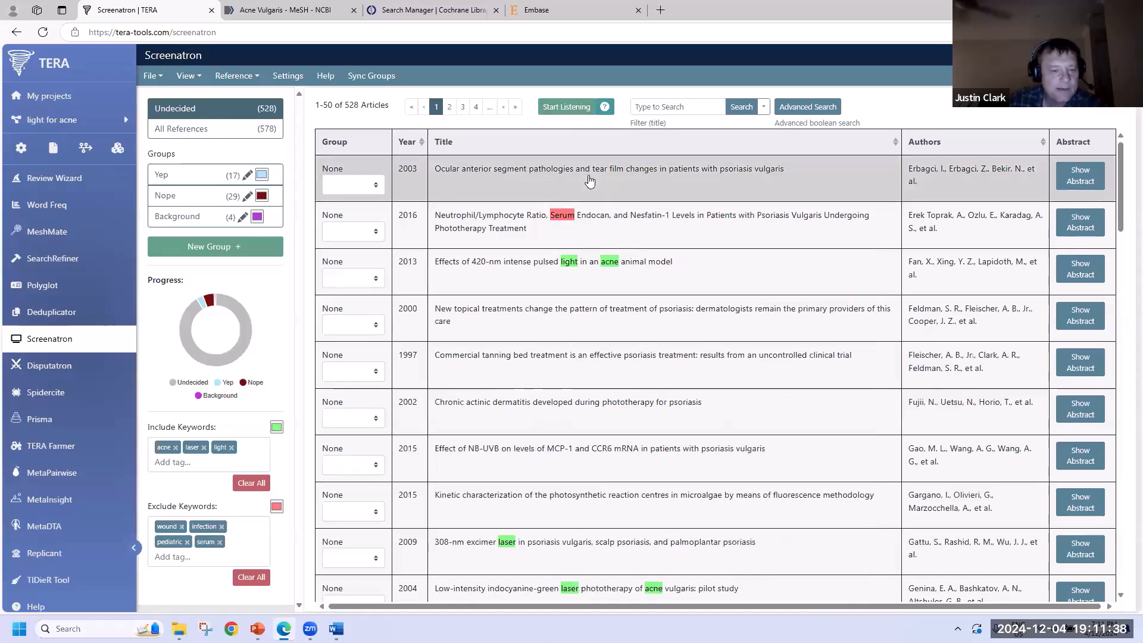
{"action": "scroll", "coordinate": [616, 216], "scroll_direction": "down", "scroll_amount": 5}
{"action": "scroll", "coordinate": [618, 218], "scroll_direction": "up", "scroll_amount": 5}
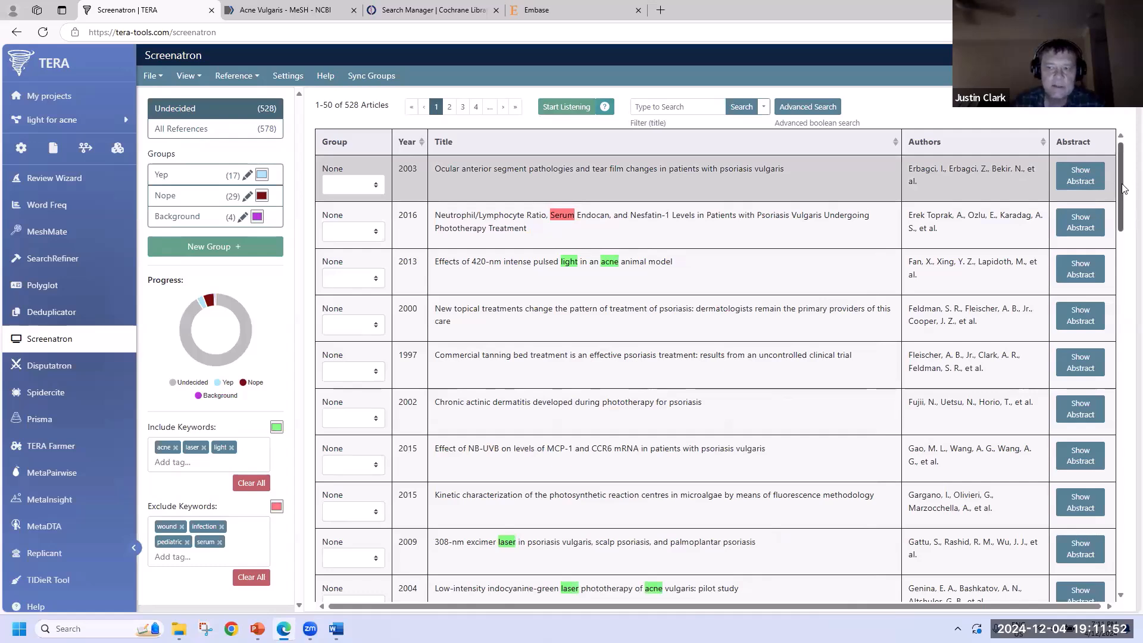
{"action": "left_click_drag", "start_coordinate": [1124, 189], "coordinate": [1119, 577]}
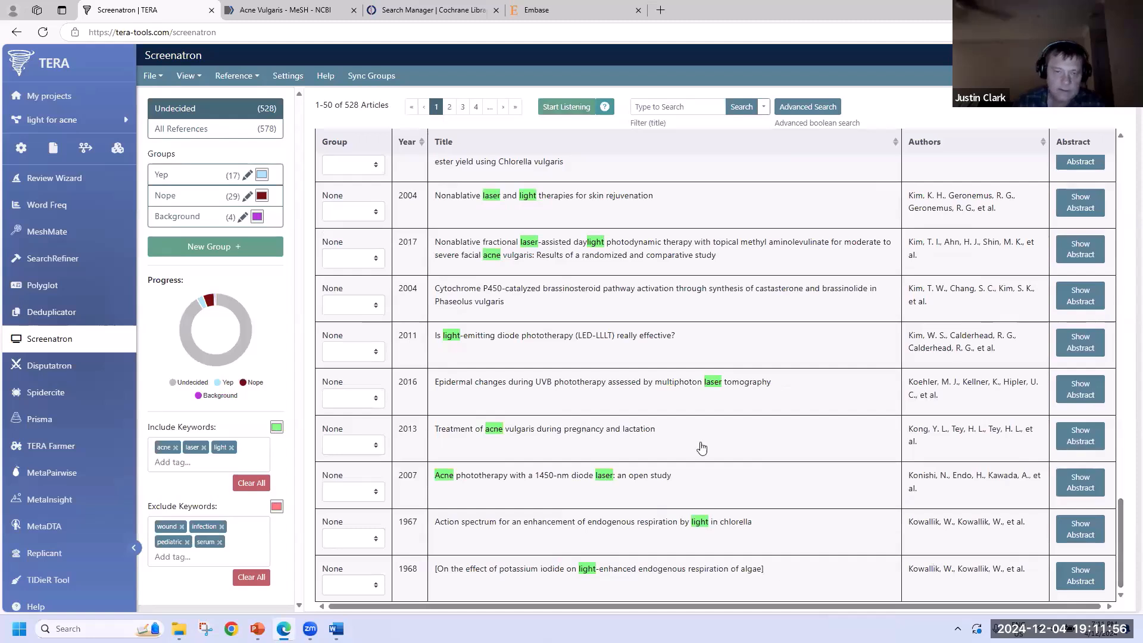
{"action": "left_click", "coordinate": [566, 578]}
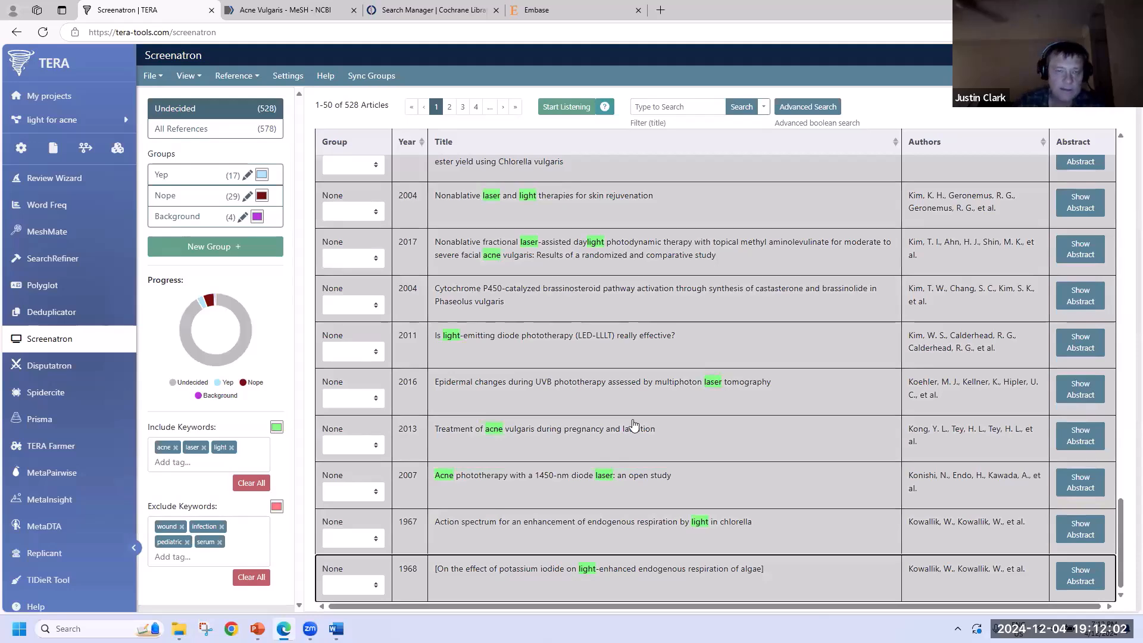
{"action": "key", "text": "2"}
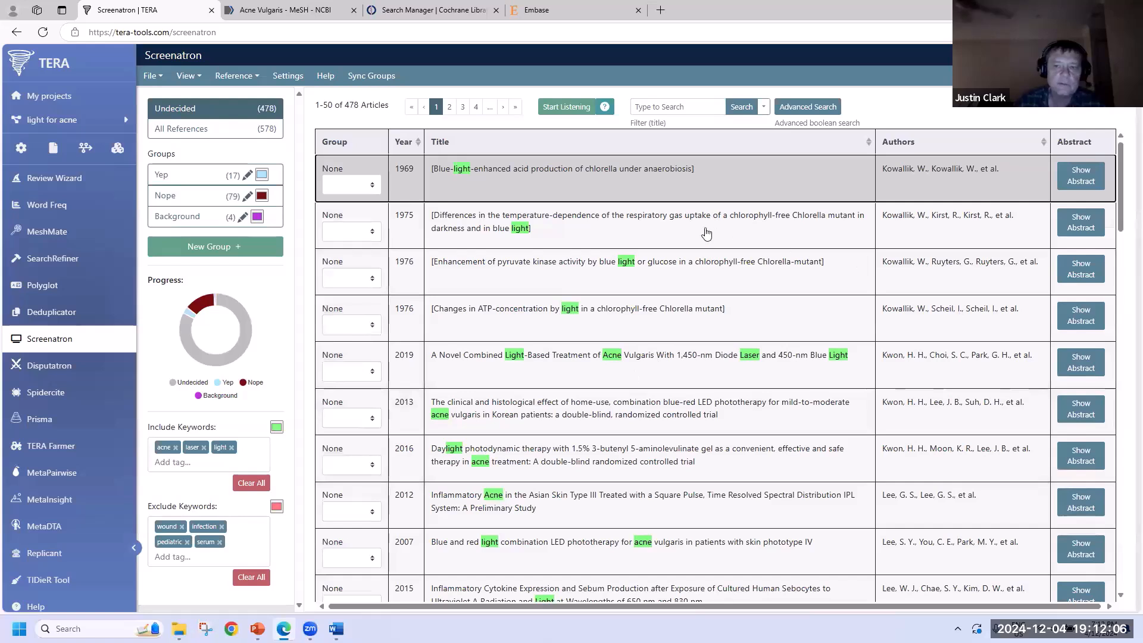
- Mark four more articles, including the 1976 ATP and 2012 acne ones, as Nope, then view the 17 Yep articles
{"action": "left_click", "coordinate": [555, 328]}
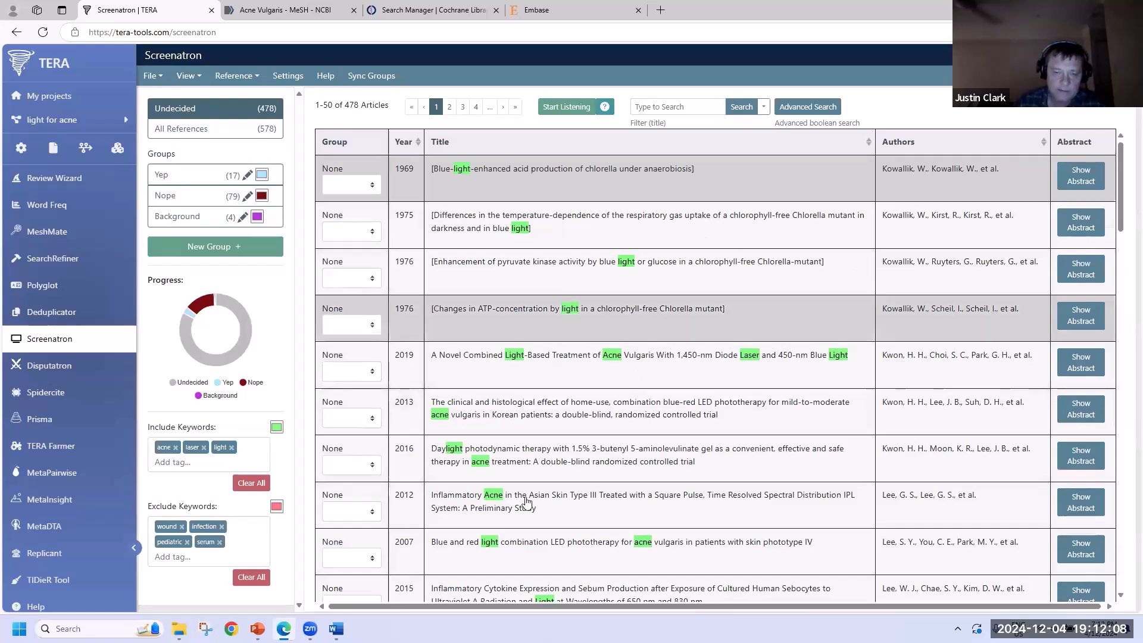
{"action": "left_click", "coordinate": [523, 515]}
{"action": "left_click", "coordinate": [522, 550]}
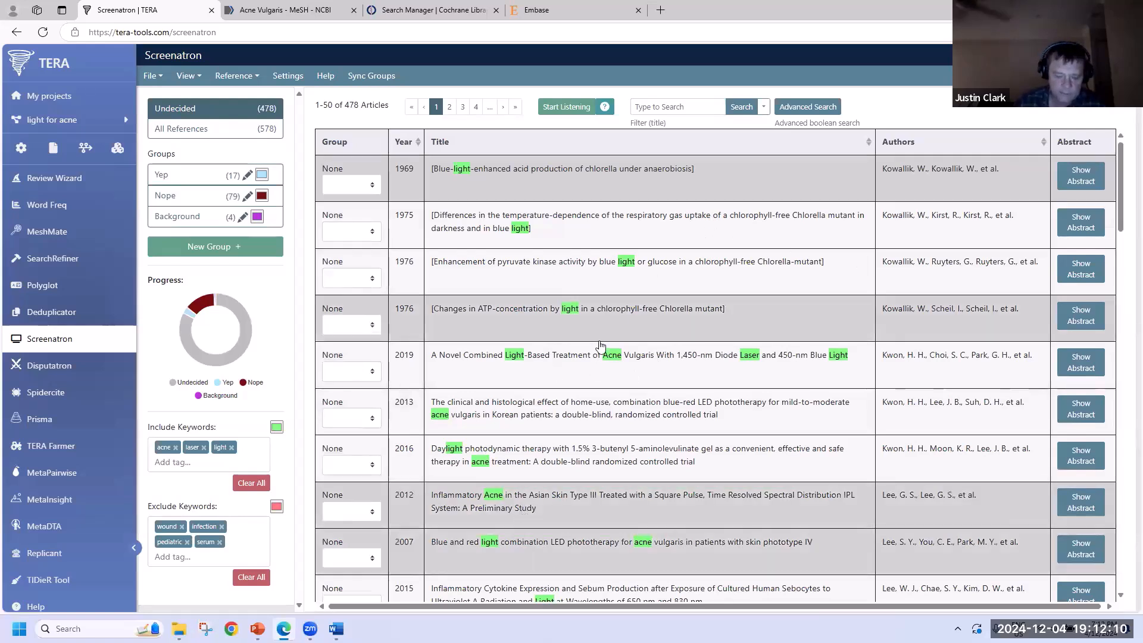
{"action": "key", "text": "2"}
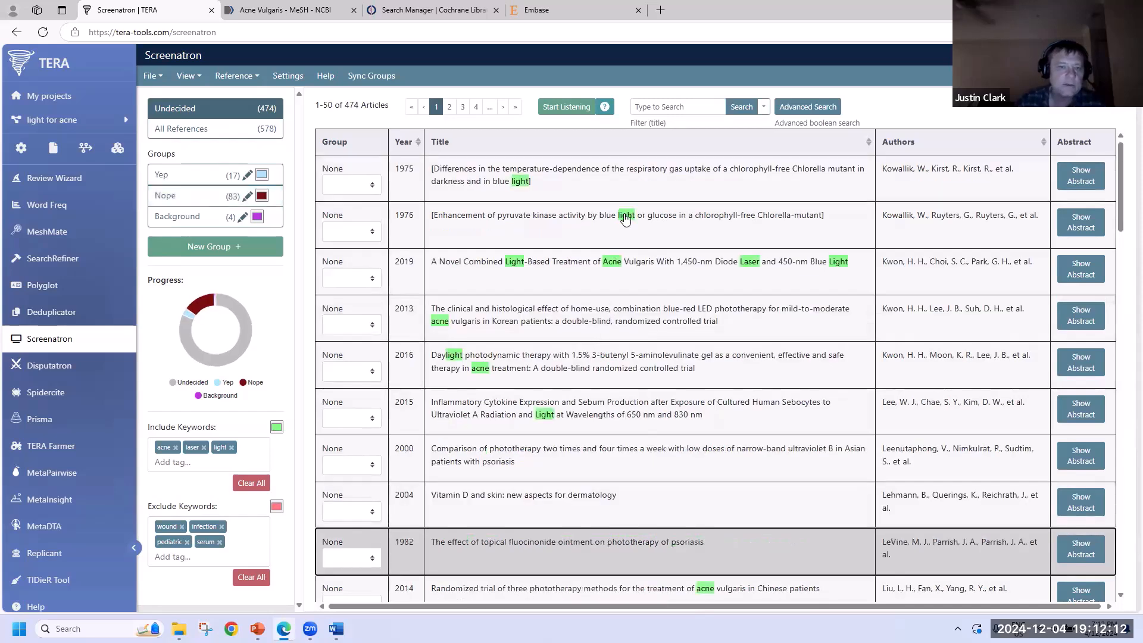
{"action": "left_click", "coordinate": [632, 190]}
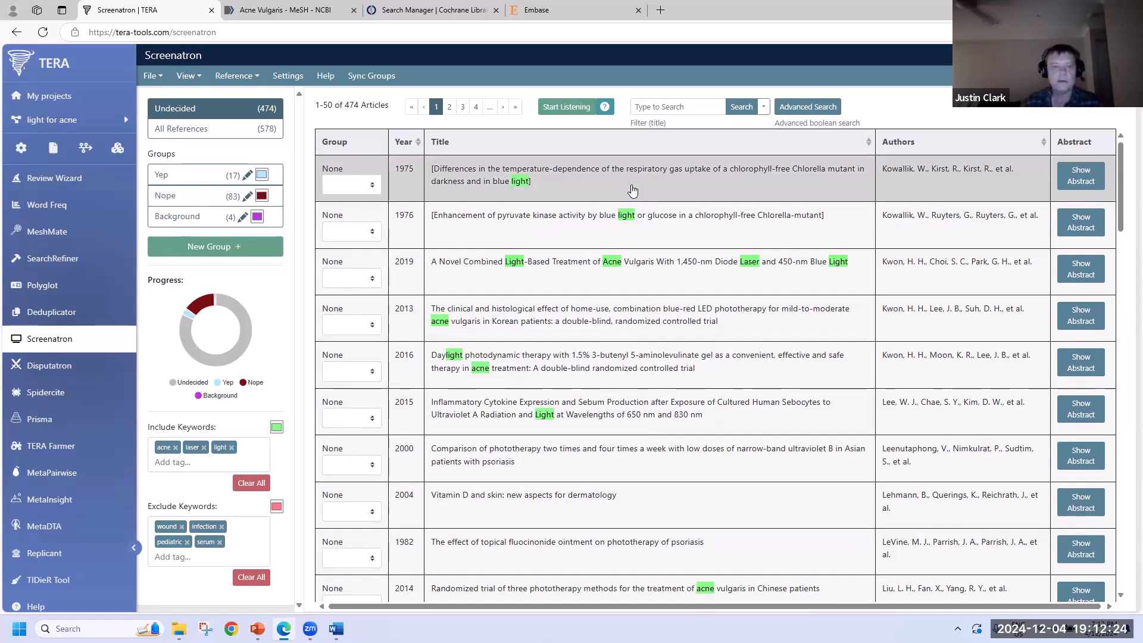
{"action": "left_click", "coordinate": [196, 177]}
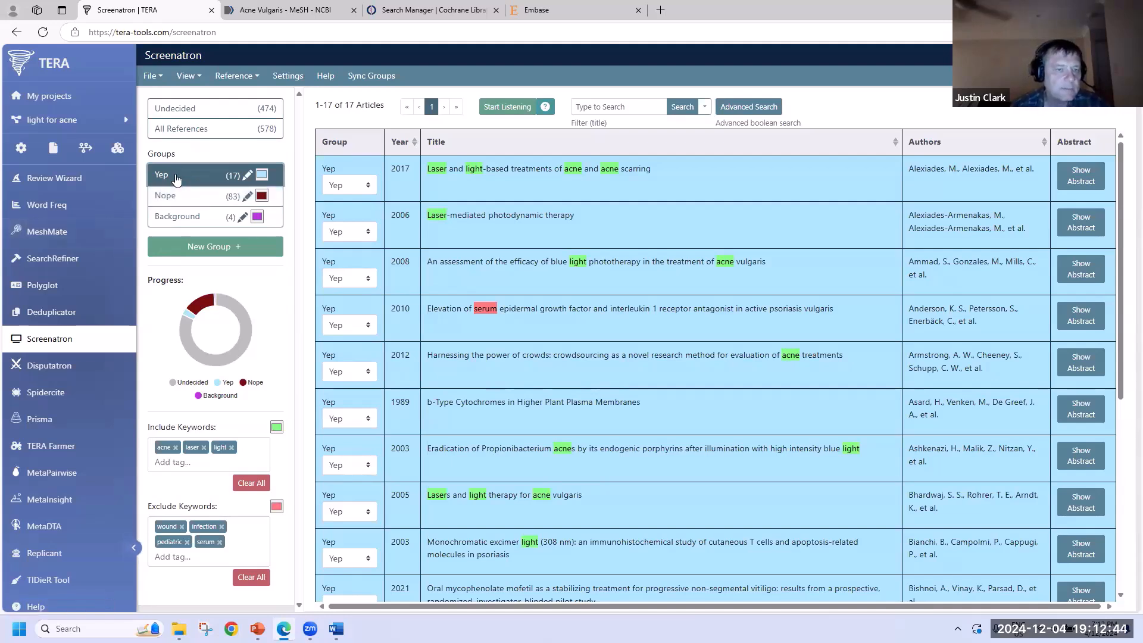
- Save the Yep group's citations as EndNote XML, named with the first reviewer's name plus 'included'
{"action": "left_click", "coordinate": [153, 77]}
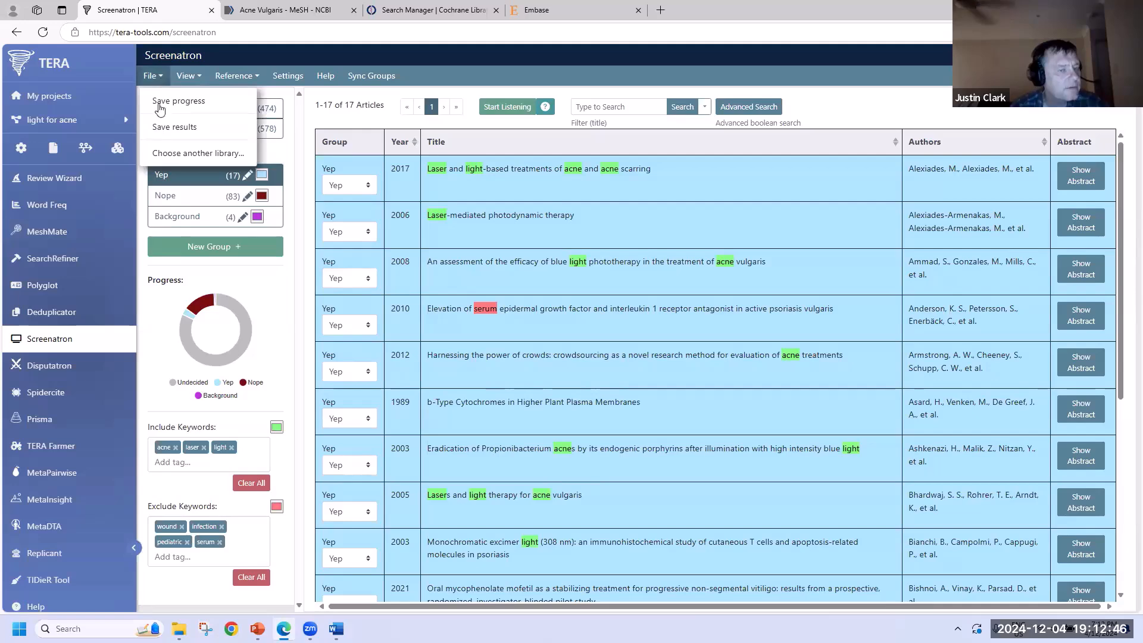
{"action": "left_click", "coordinate": [170, 128]}
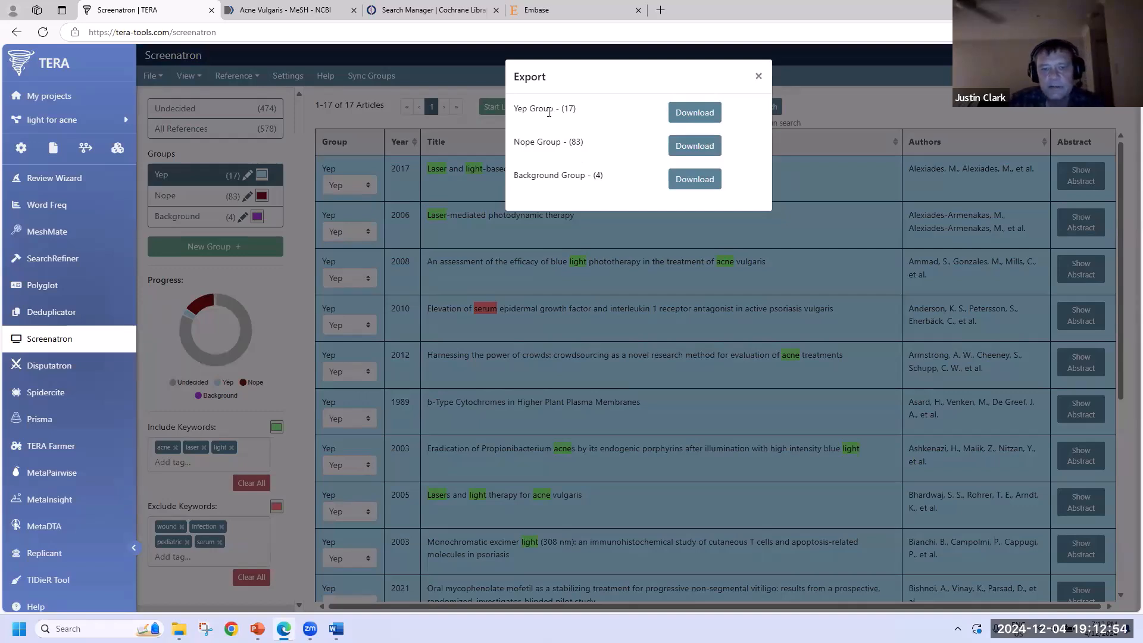
{"action": "left_click", "coordinate": [700, 111]}
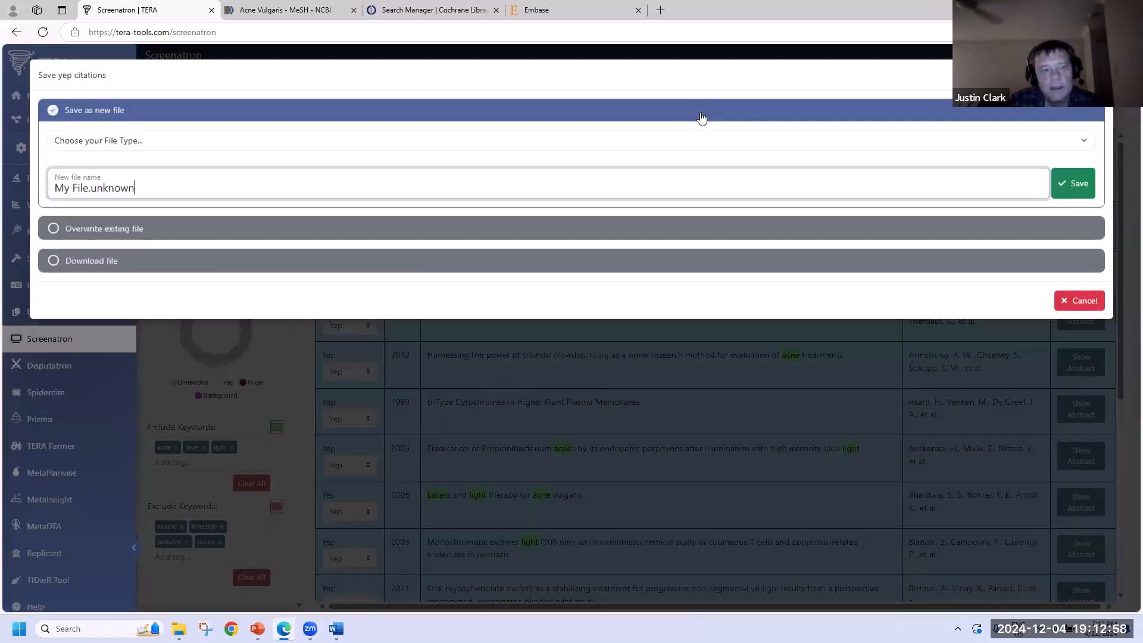
{"action": "left_click", "coordinate": [199, 143]}
{"action": "left_click", "coordinate": [174, 177]}
{"action": "left_click", "coordinate": [75, 194]}
{"action": "key", "text": "Delete"}
{"action": "key", "text": "Delete"}
{"action": "key", "text": "Delete"}
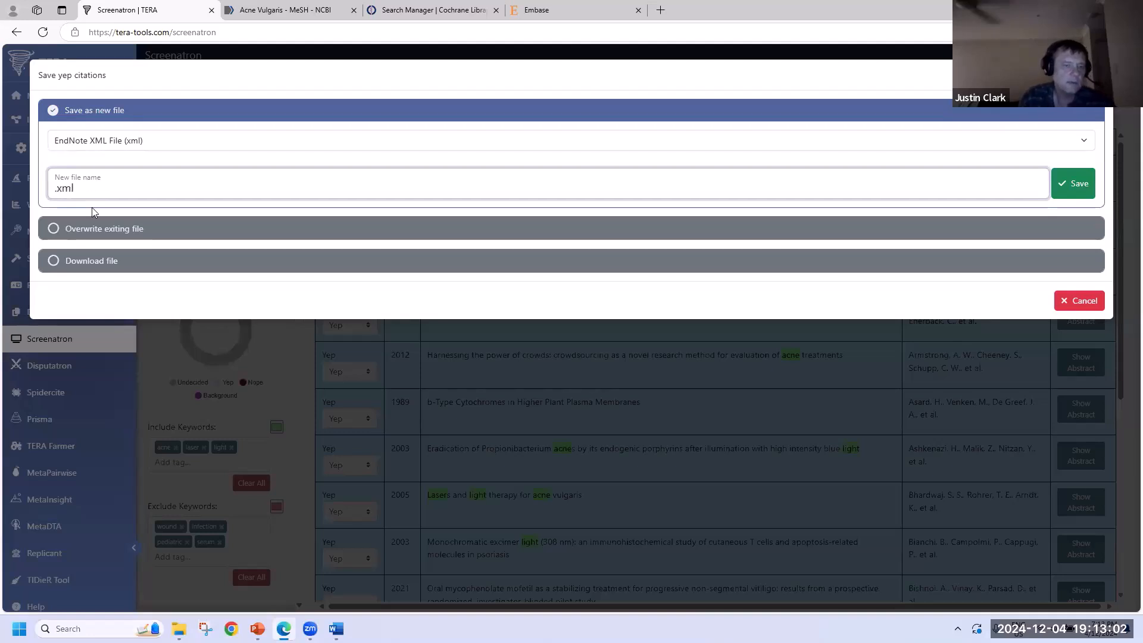
{"action": "type", "text": "Justin included"}
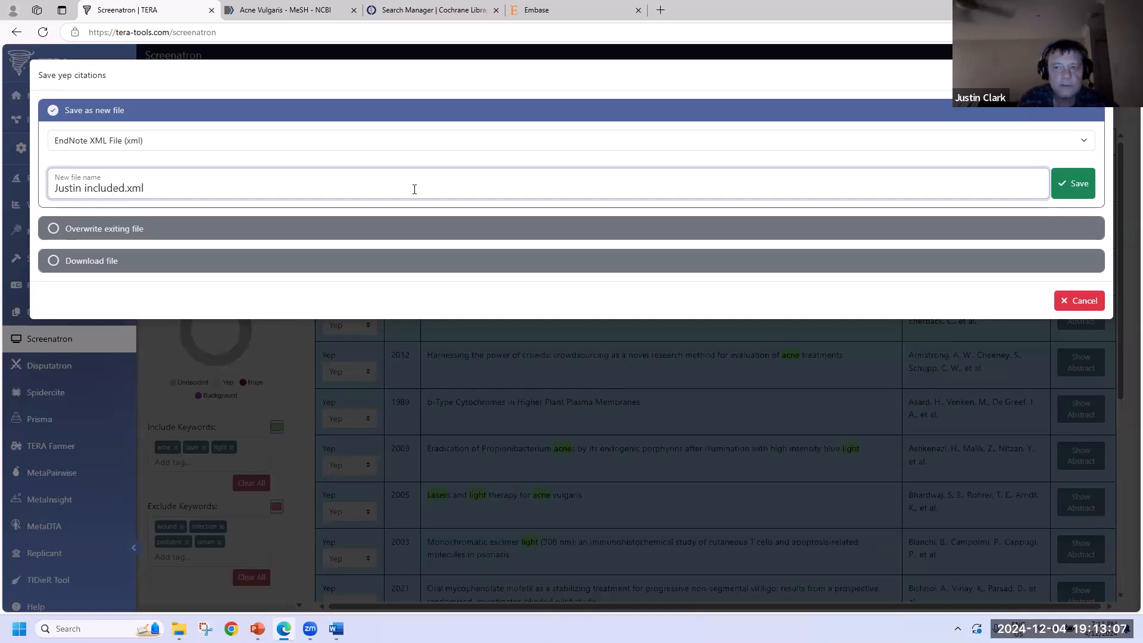
{"action": "left_click", "coordinate": [1075, 186]}
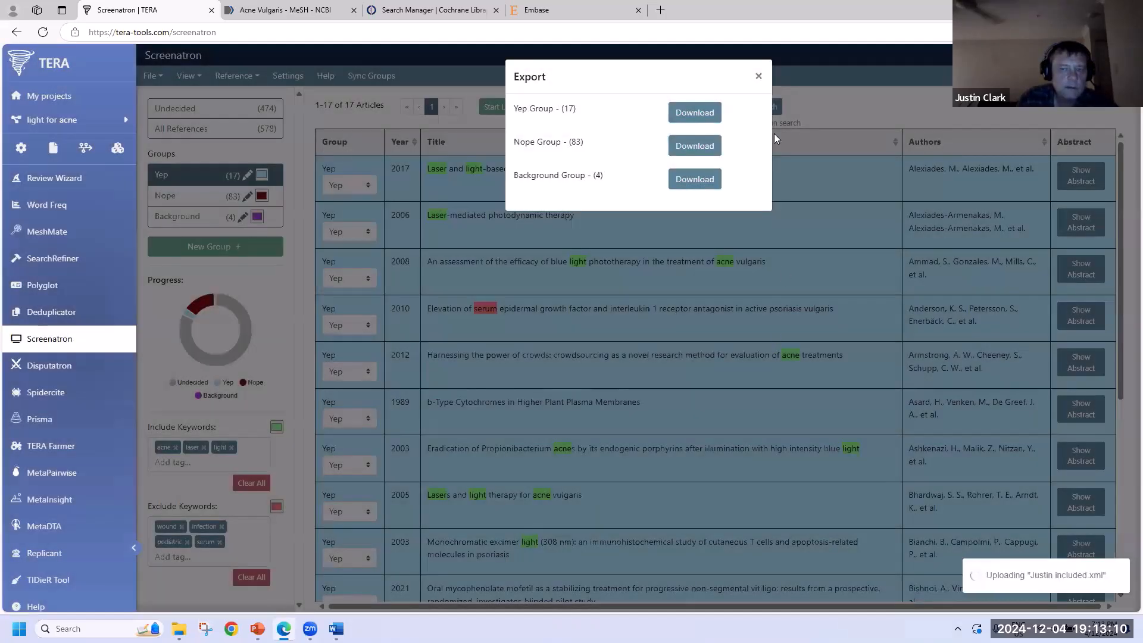
- Mark the top undecided article as Yep
{"action": "left_click", "coordinate": [761, 78]}
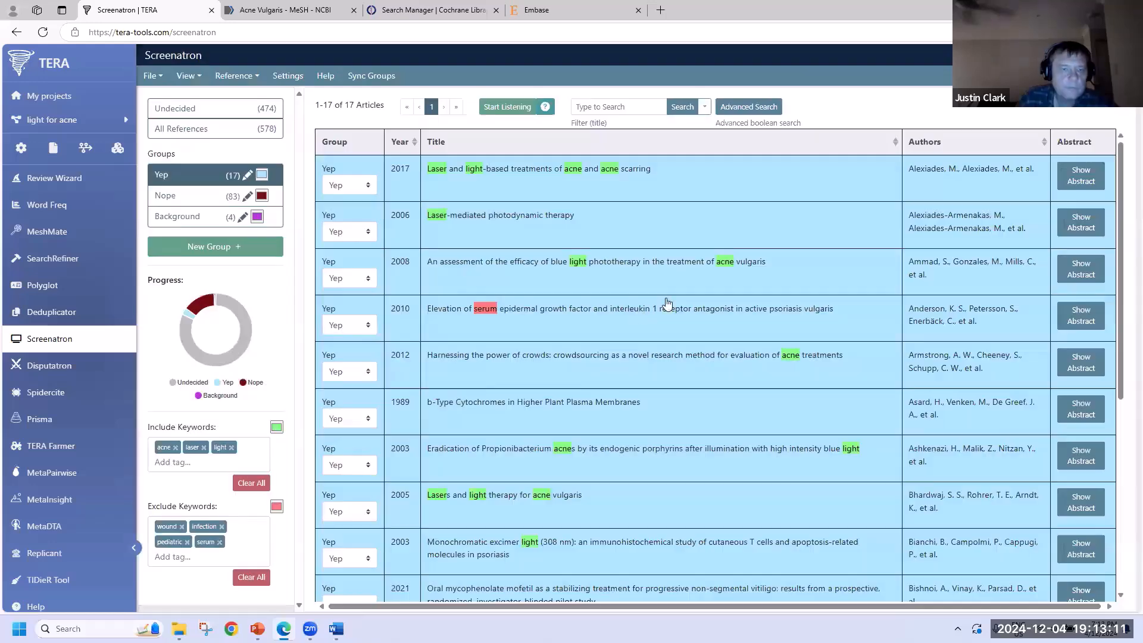
{"action": "left_click", "coordinate": [197, 111]}
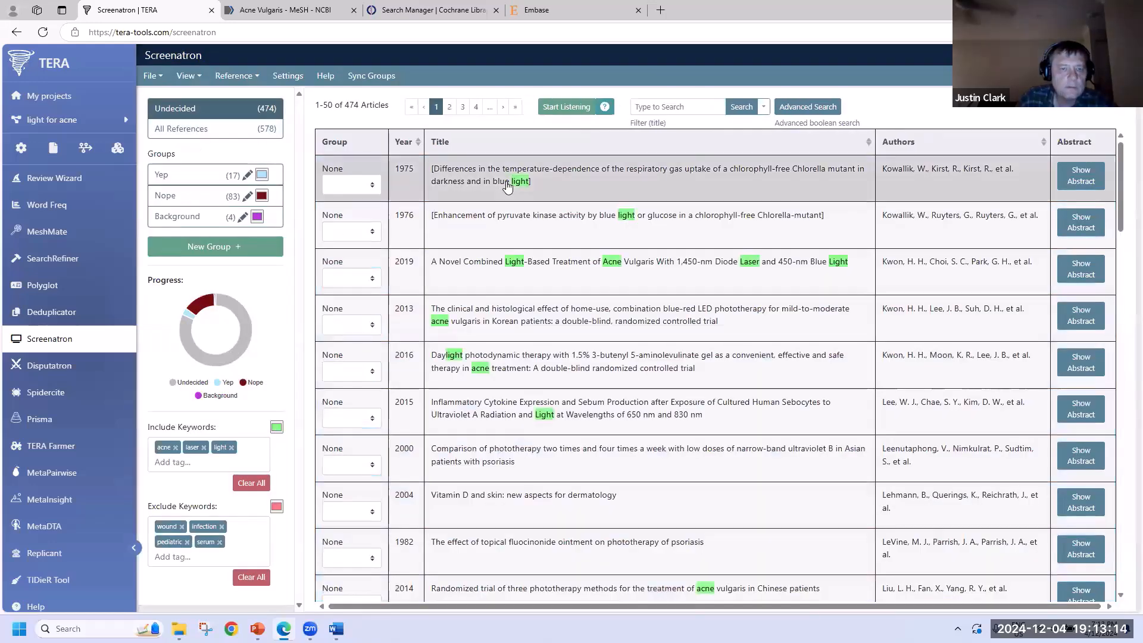
{"action": "key", "text": "1"}
{"action": "key", "text": "1"}
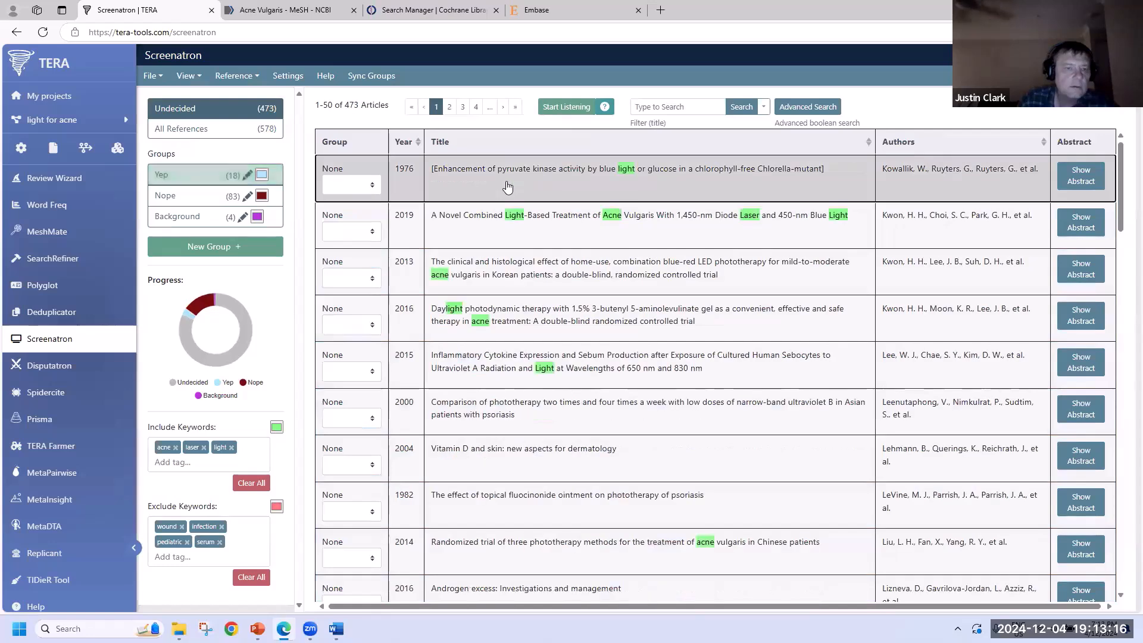
- Save the 19 Yep citations as EndNote XML, named with the second reviewer's name plus 'included'
{"action": "left_click", "coordinate": [150, 76]}
{"action": "left_click", "coordinate": [169, 127]}
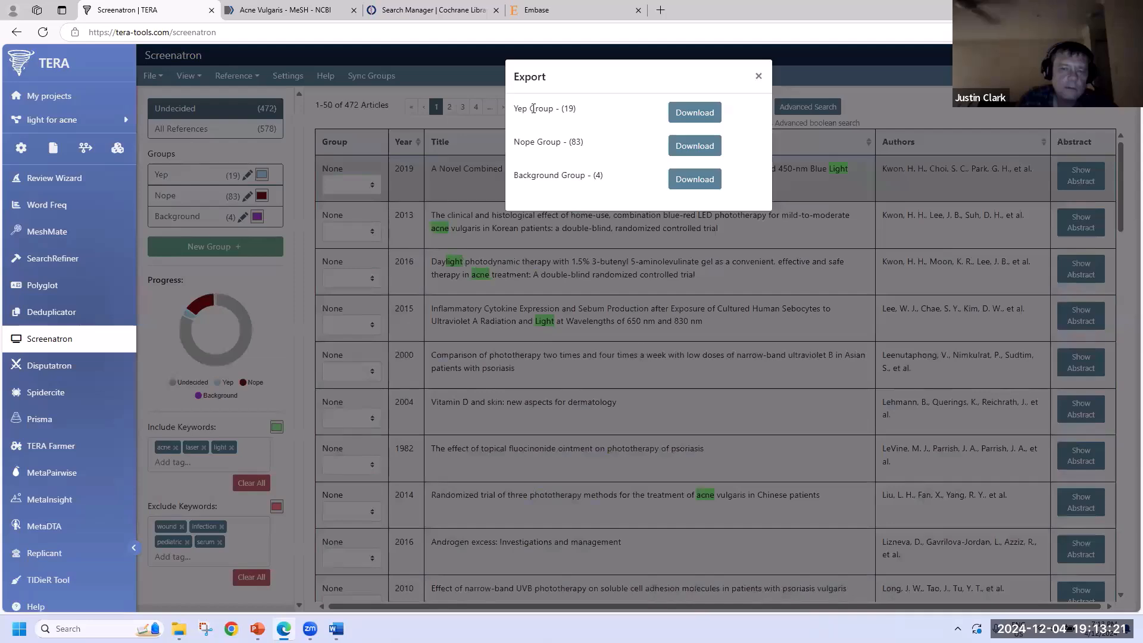
{"action": "left_click", "coordinate": [694, 112]}
{"action": "left_click", "coordinate": [94, 140]}
{"action": "left_click", "coordinate": [89, 176]}
{"action": "left_click", "coordinate": [64, 189]}
{"action": "key", "text": "BackSpace"}
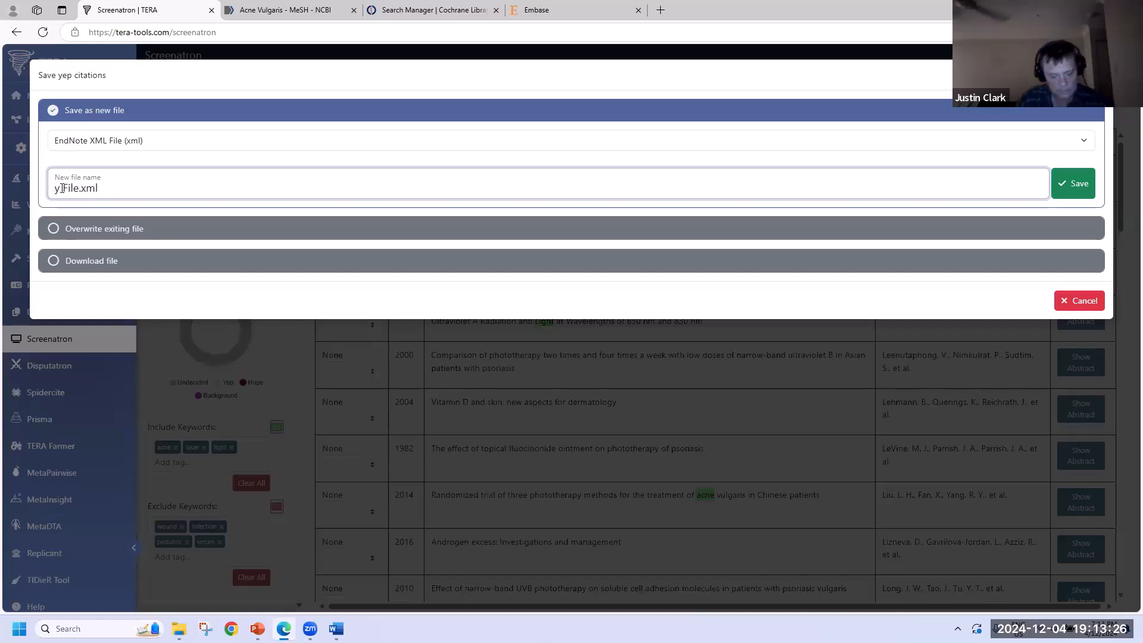
{"action": "type", "text": "Matt"}
{"action": "key", "text": "Delete"}
{"action": "key", "text": "Delete"}
{"action": "key", "text": "Delete"}
{"action": "key", "text": "Delete"}
{"action": "key", "text": "Delete"}
{"action": "key", "text": "Delete"}
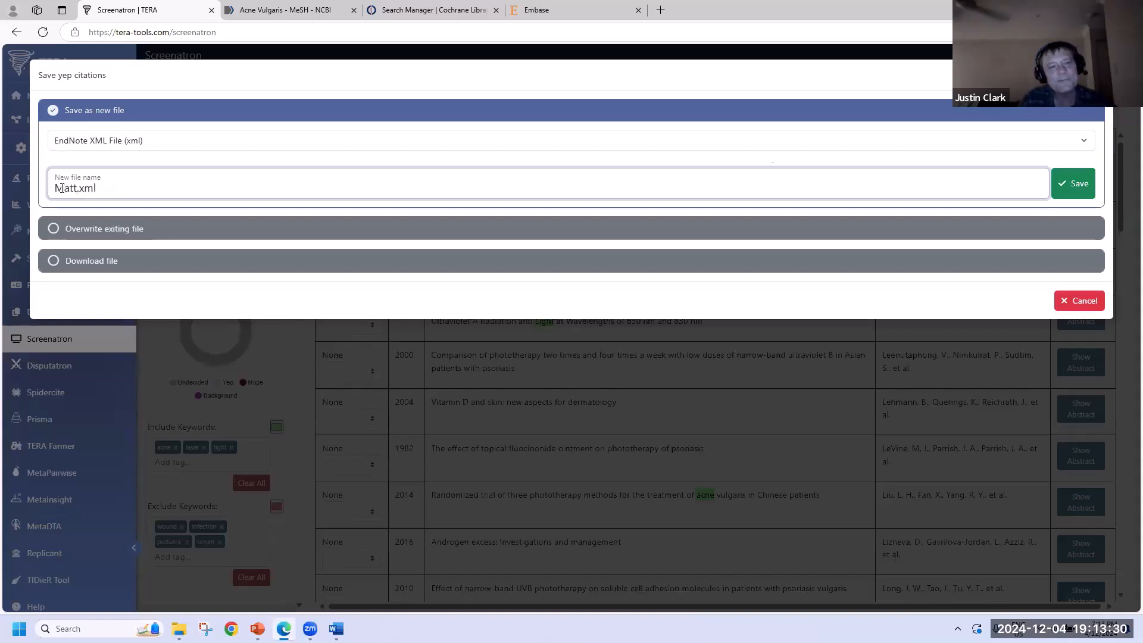
{"action": "type", "text": "included"}
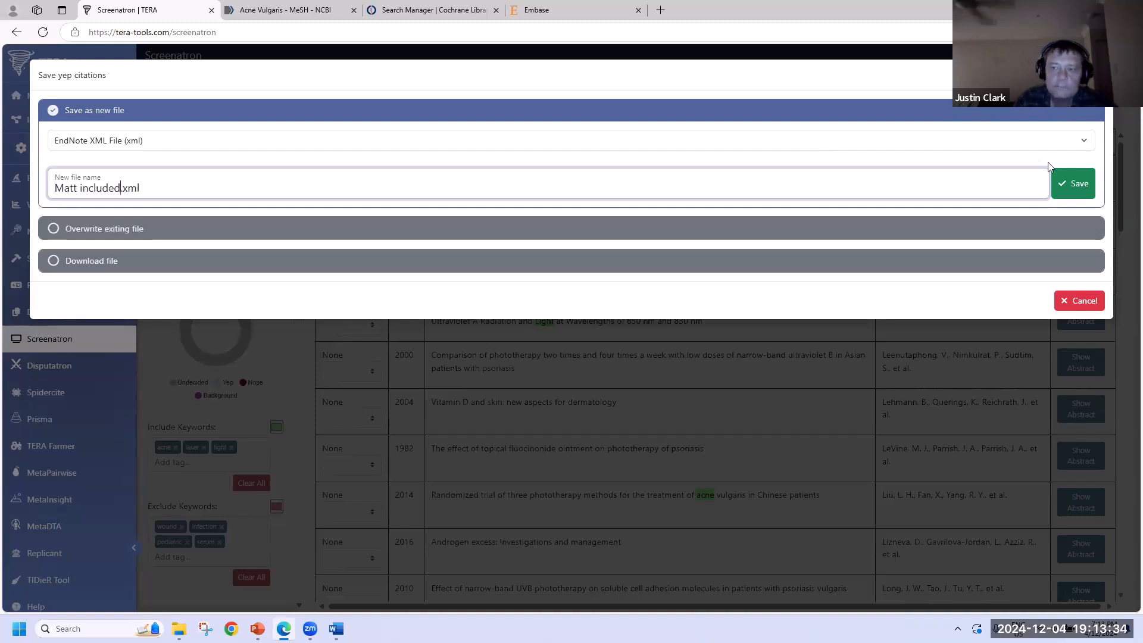
{"action": "left_click", "coordinate": [1074, 184]}
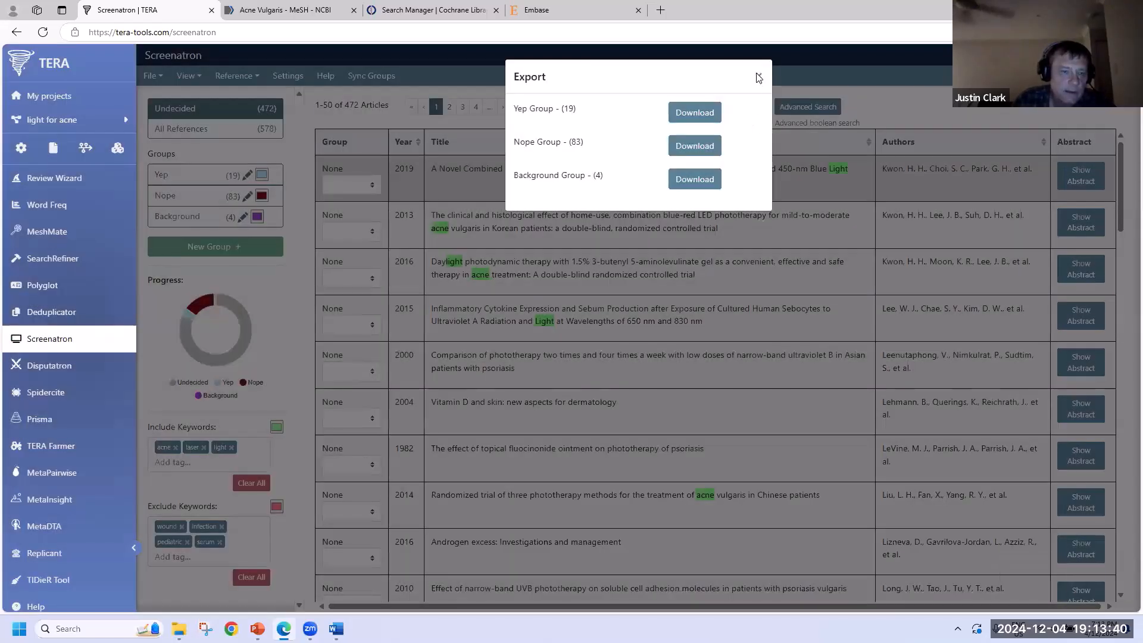
{"action": "left_click", "coordinate": [477, 286]}
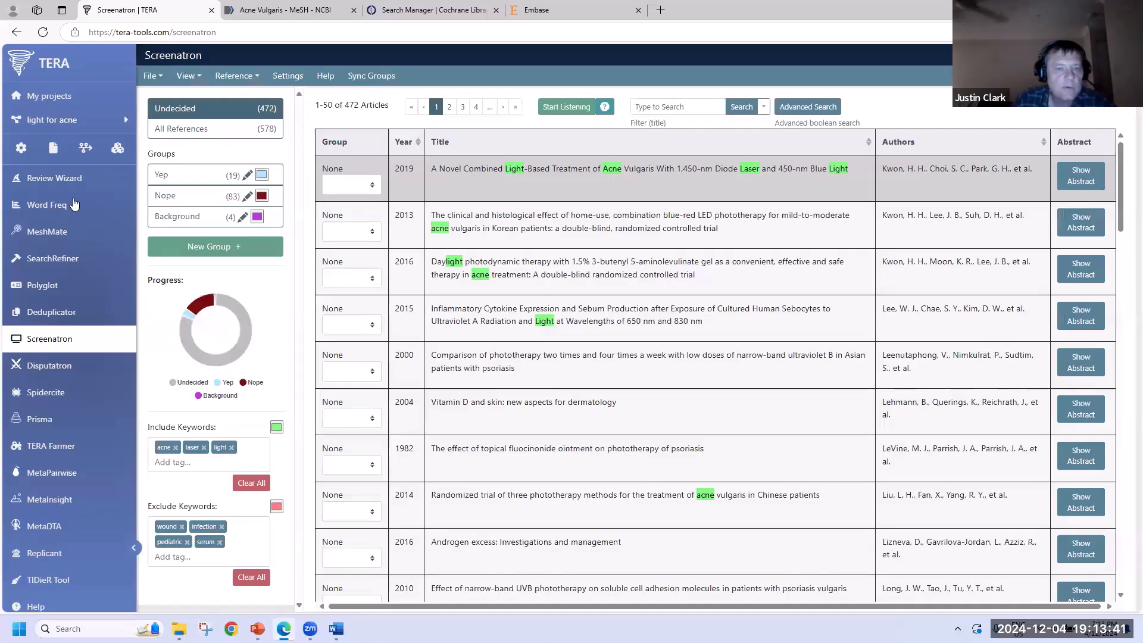
{"action": "left_click", "coordinate": [199, 180]}
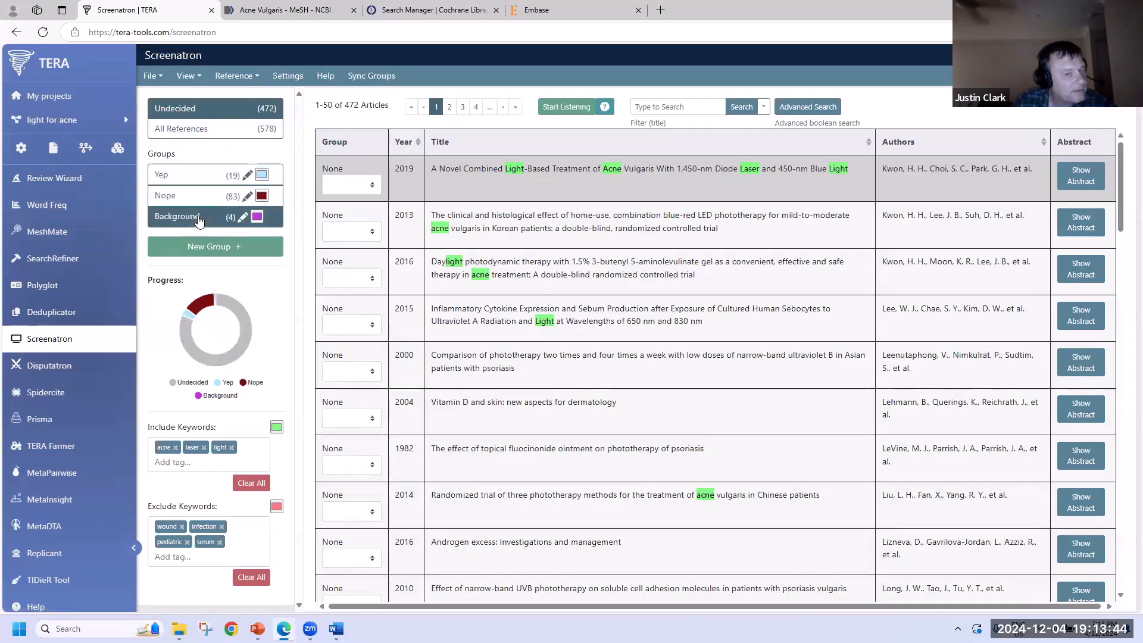
- In Disputatron, set 110 total screened articles and correct the second reviewer's name
{"action": "left_click", "coordinate": [41, 365]}
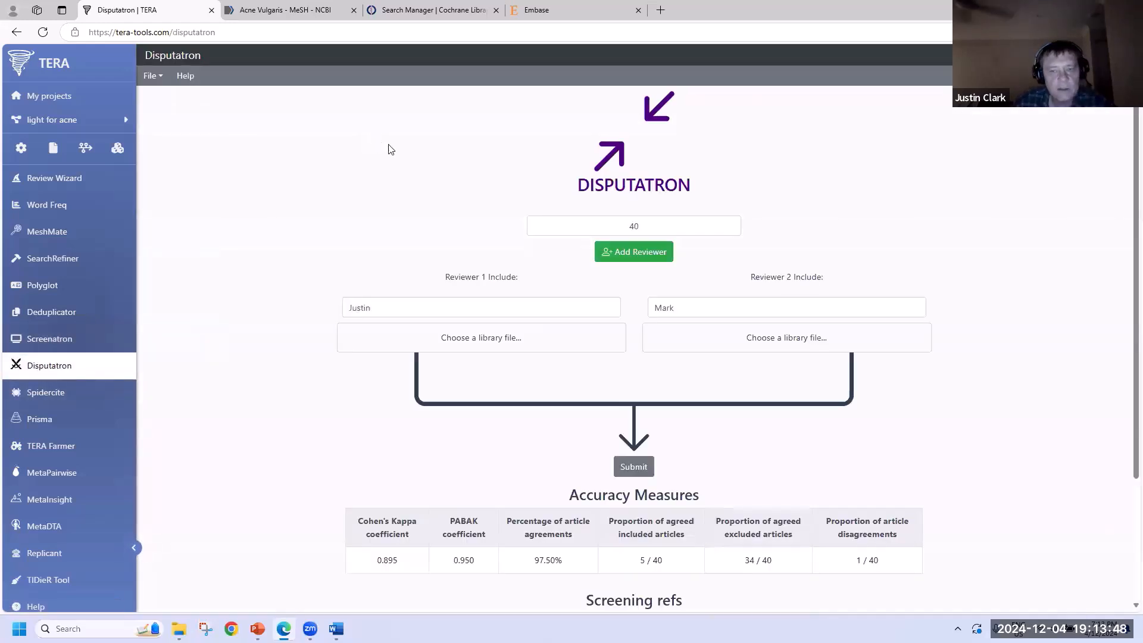
{"action": "left_click", "coordinate": [673, 228]}
{"action": "key", "text": "BackSpace"}
{"action": "key", "text": "BackSpace"}
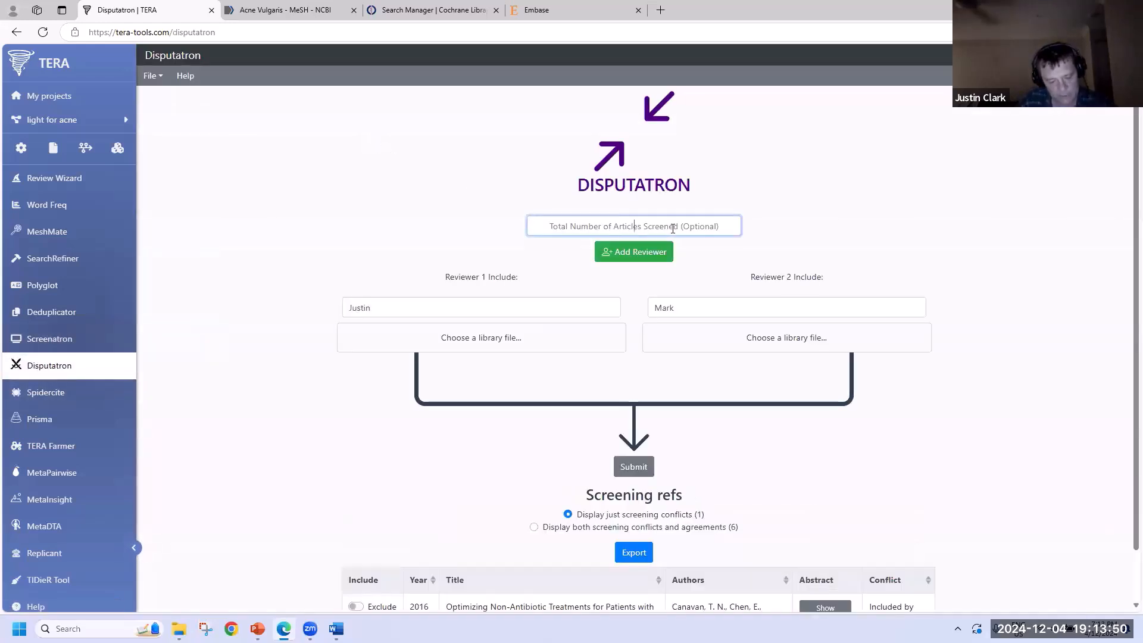
{"action": "type", "text": "110"}
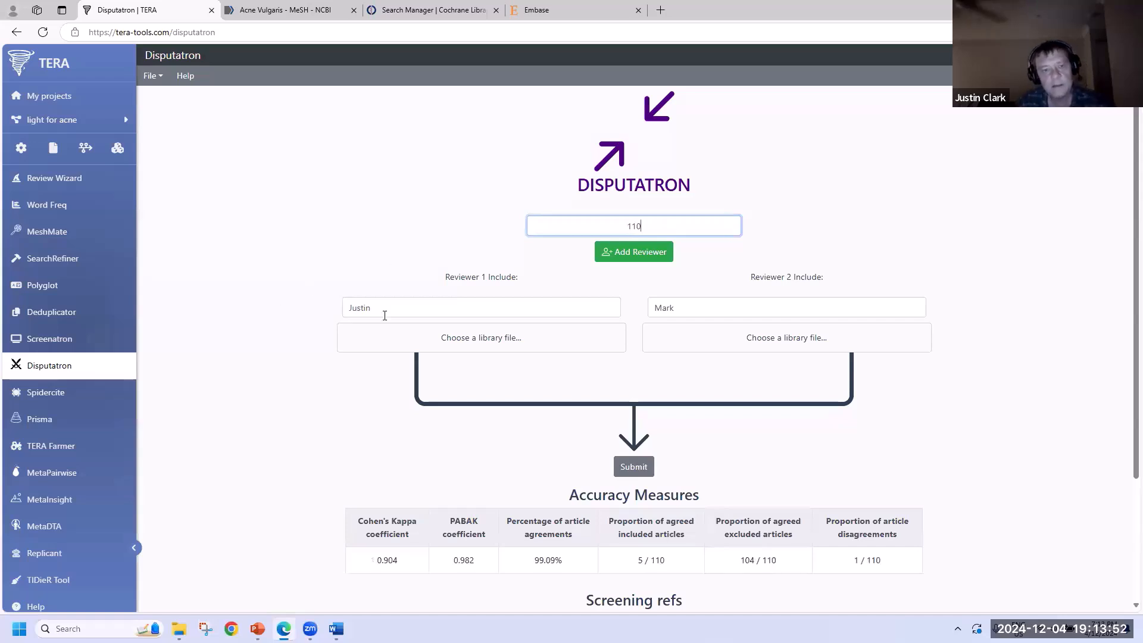
{"action": "left_click", "coordinate": [678, 306]}
{"action": "key", "text": "BackSpace"}
{"action": "key", "text": "BackSpace"}
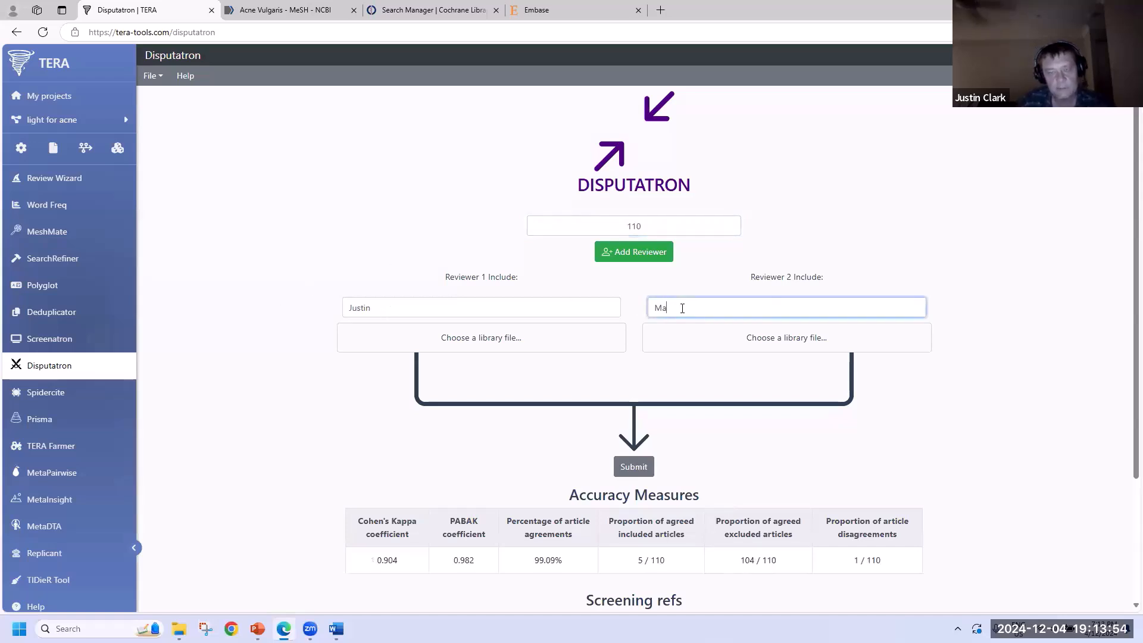
- Load each reviewer's included-references XML library
{"action": "left_click", "coordinate": [393, 349]}
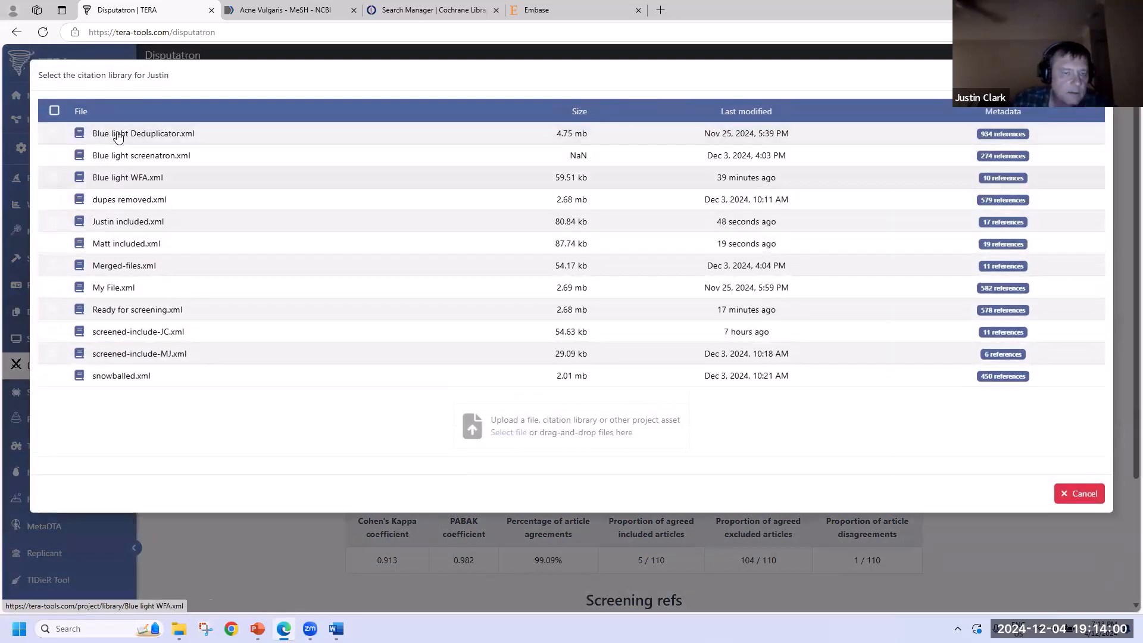
{"action": "left_click", "coordinate": [138, 221]}
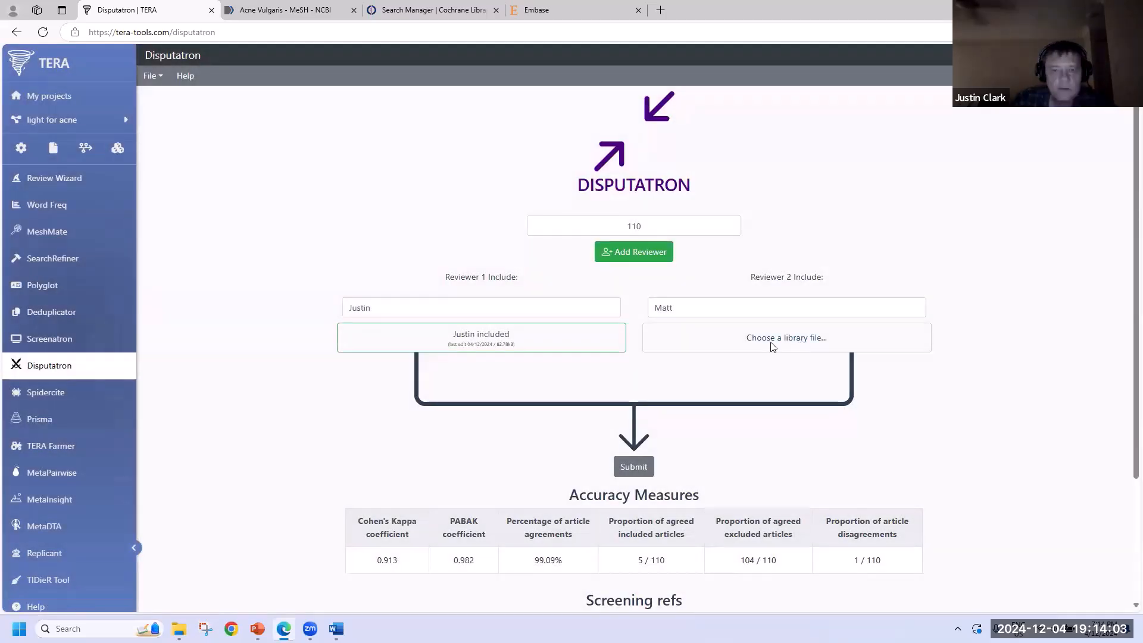
{"action": "left_click", "coordinate": [770, 342]}
{"action": "left_click", "coordinate": [153, 243]}
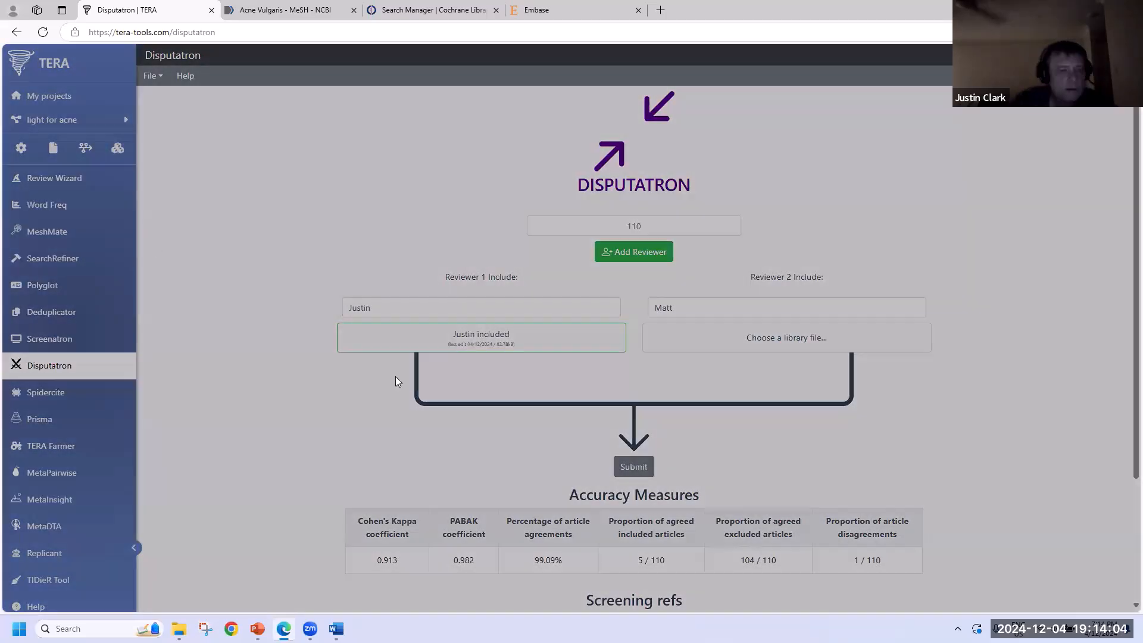
- Review the comparison (Kappa 0.934, 98.18% agreement) with all agreements shown, then only the 2 conflicts
{"action": "scroll", "coordinate": [637, 312], "scroll_direction": "down", "scroll_amount": 3}
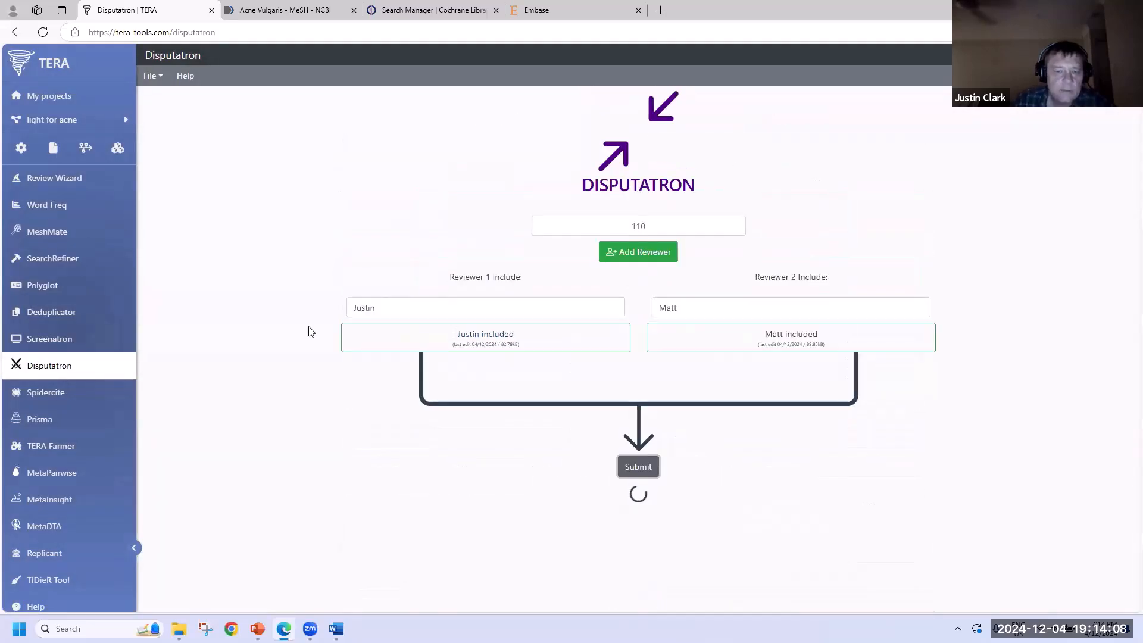
{"action": "scroll", "coordinate": [306, 327], "scroll_direction": "down", "scroll_amount": 3}
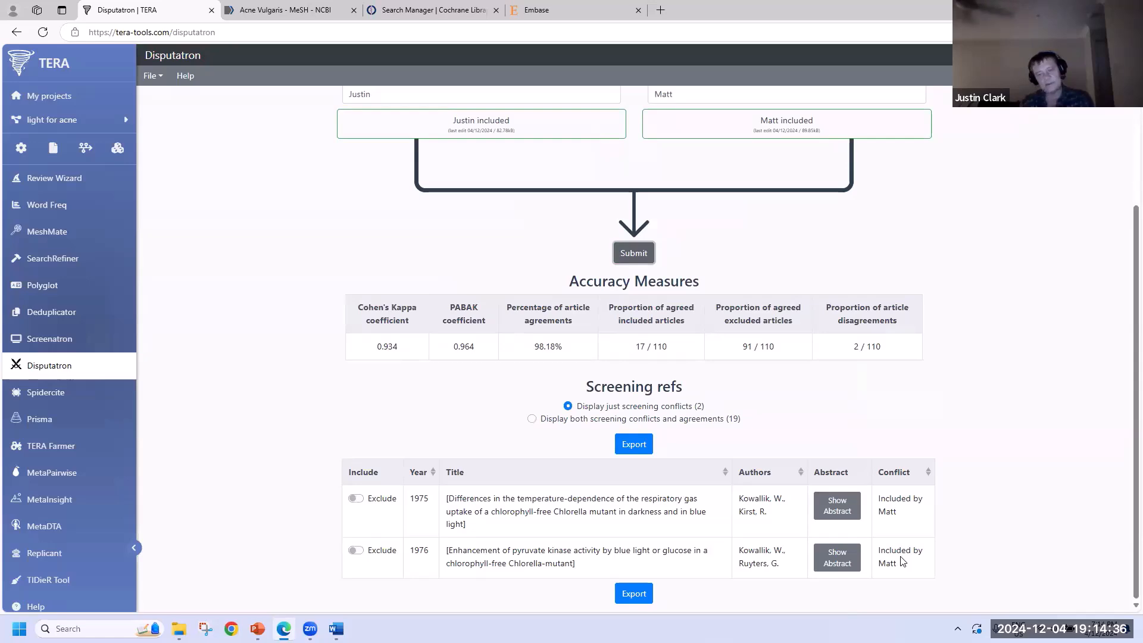
{"action": "left_click", "coordinate": [532, 419]}
{"action": "scroll", "coordinate": [239, 357], "scroll_direction": "down", "scroll_amount": 4}
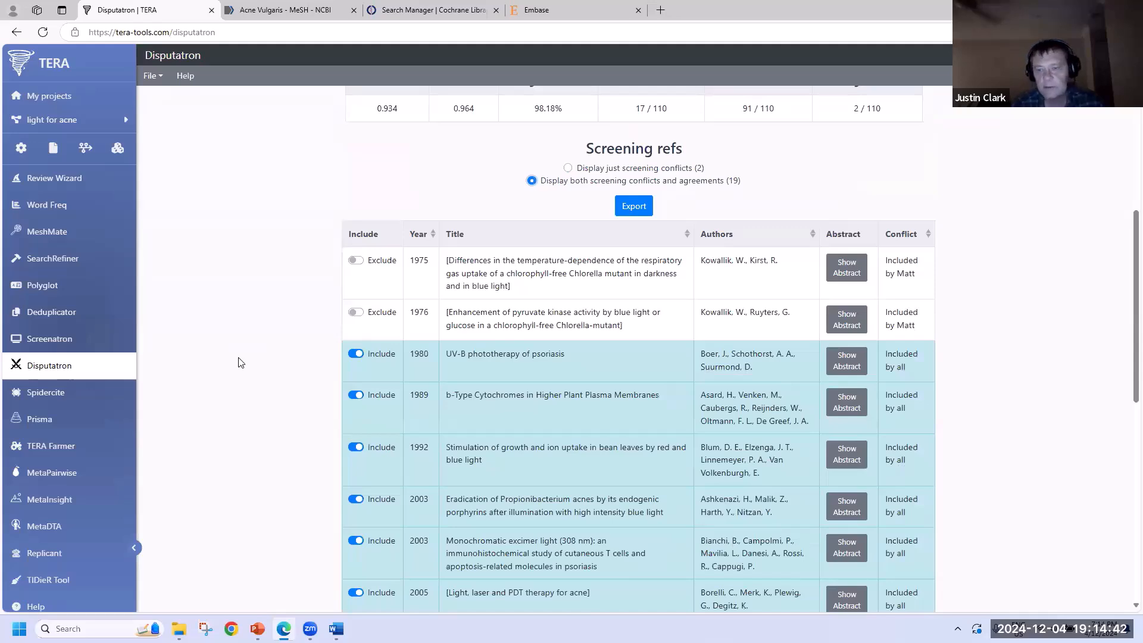
{"action": "scroll", "coordinate": [242, 359], "scroll_direction": "down", "scroll_amount": 2}
{"action": "scroll", "coordinate": [253, 355], "scroll_direction": "up", "scroll_amount": 4}
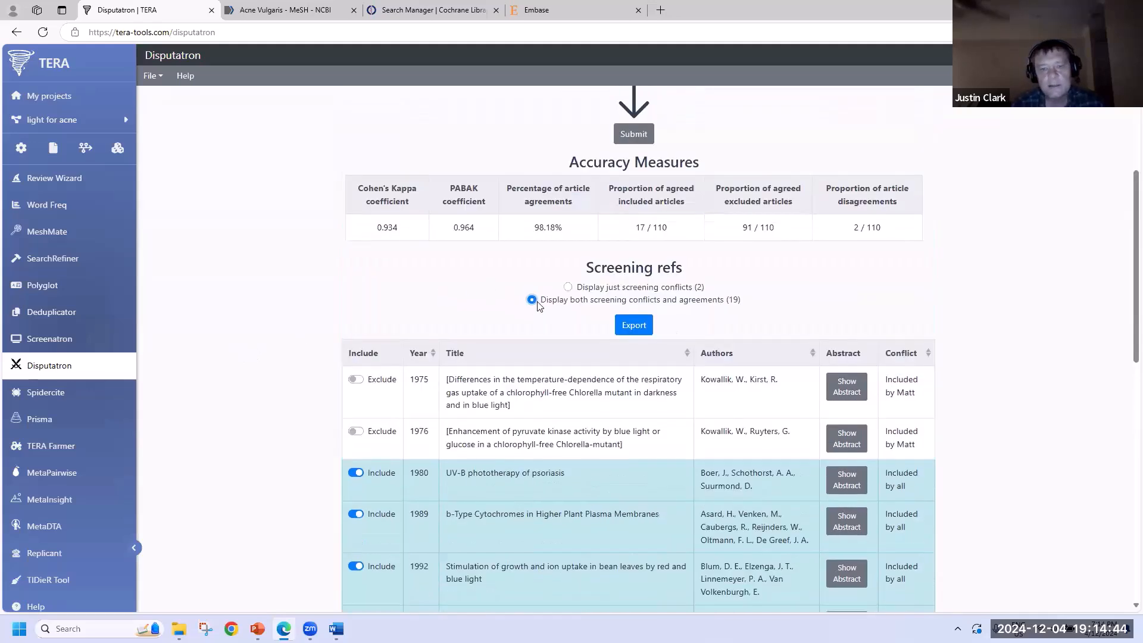
{"action": "scroll", "coordinate": [905, 308], "scroll_direction": "down", "scroll_amount": 3}
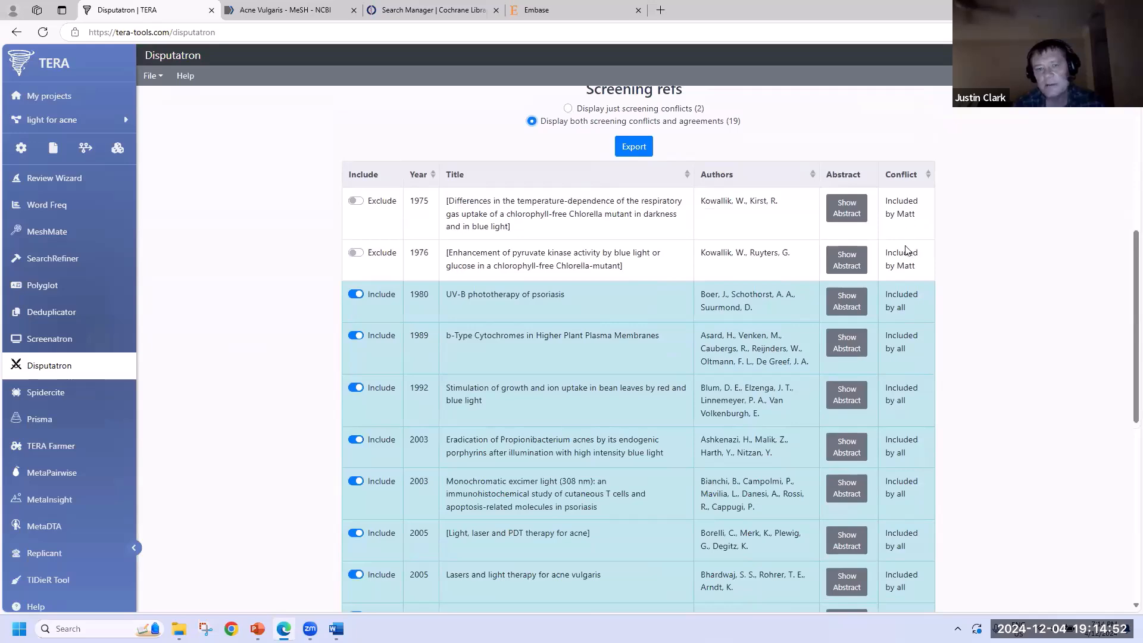
{"action": "left_click", "coordinate": [620, 111]}
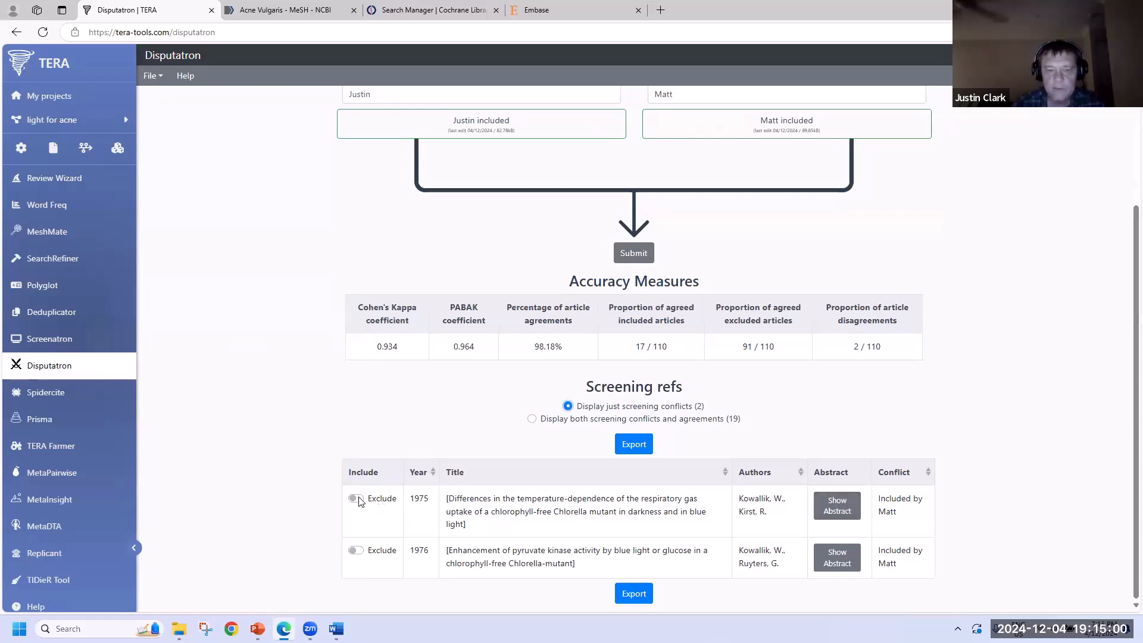
- Include the 1976 pyruvate kinase article and save the included articles as disputed-included.xml
{"action": "left_click", "coordinate": [356, 550]}
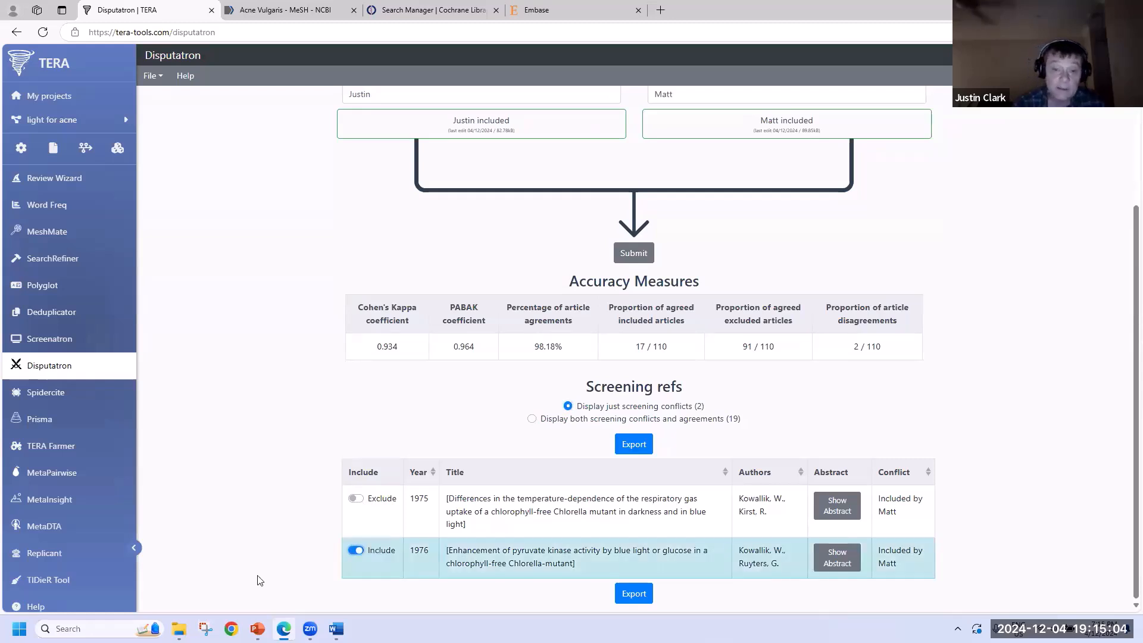
{"action": "left_click", "coordinate": [628, 594]}
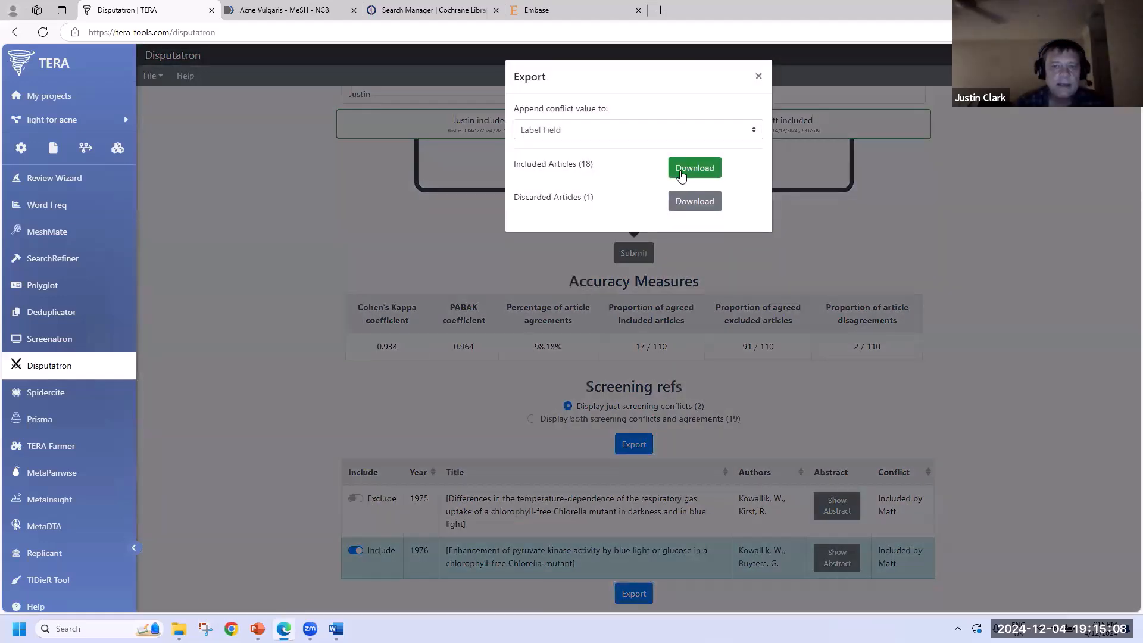
{"action": "left_click", "coordinate": [670, 175]}
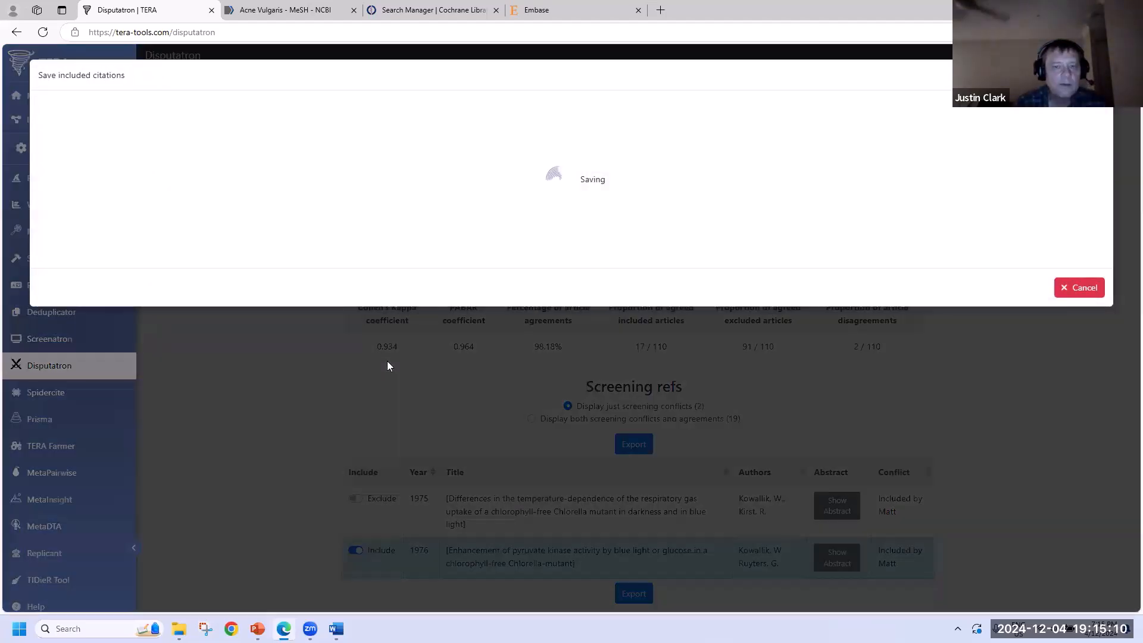
{"action": "left_click", "coordinate": [1073, 183]}
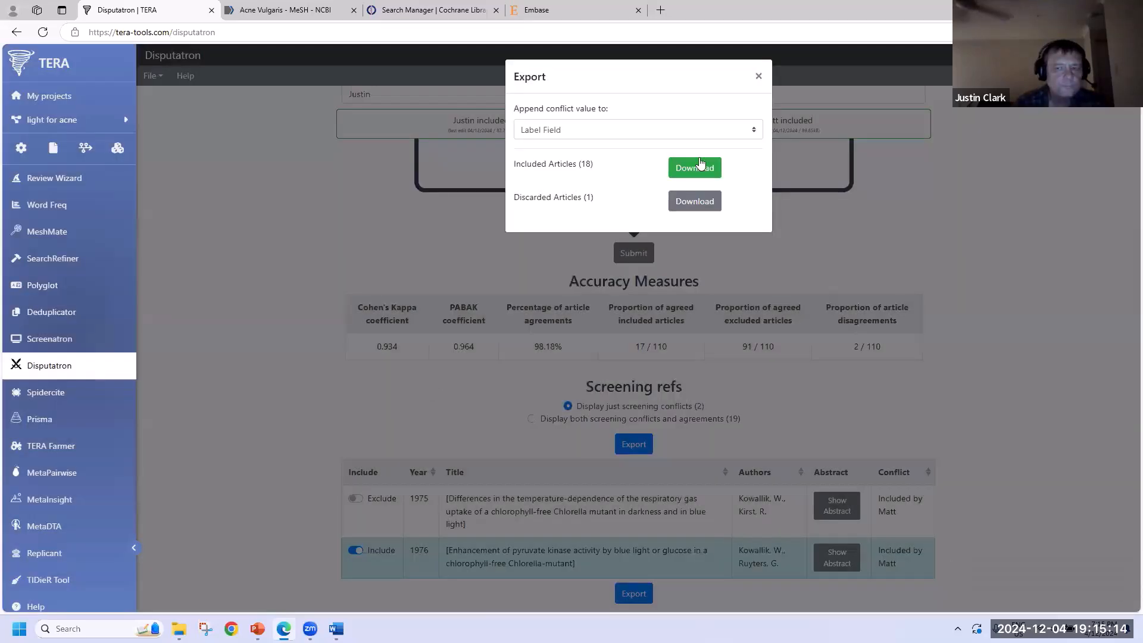
{"action": "left_click", "coordinate": [537, 260]}
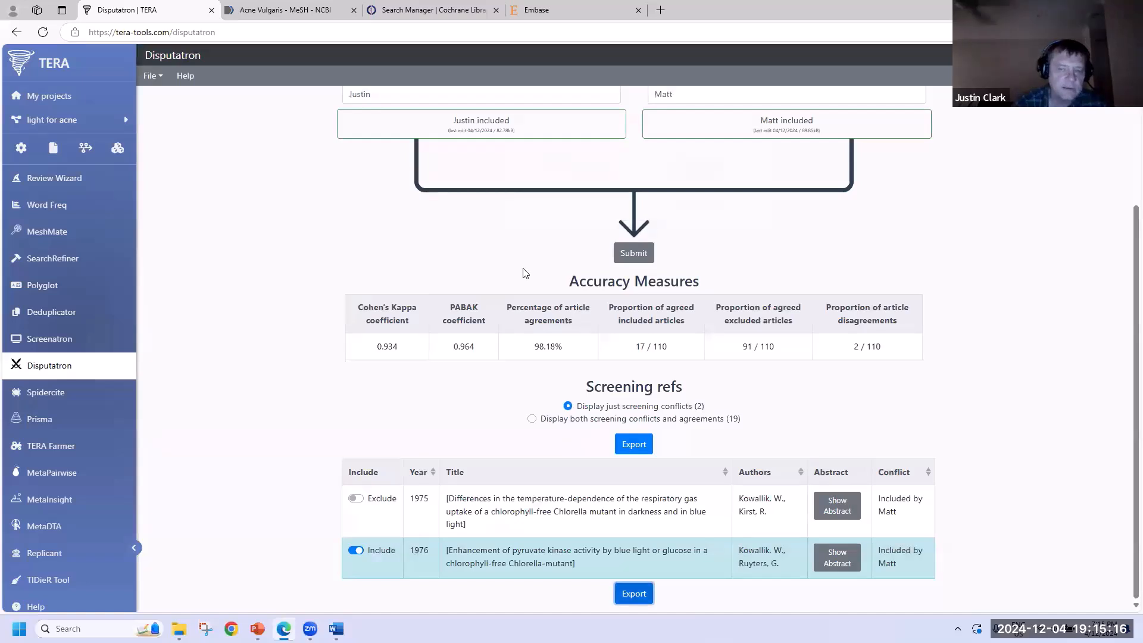
{"action": "left_click", "coordinate": [55, 394]}
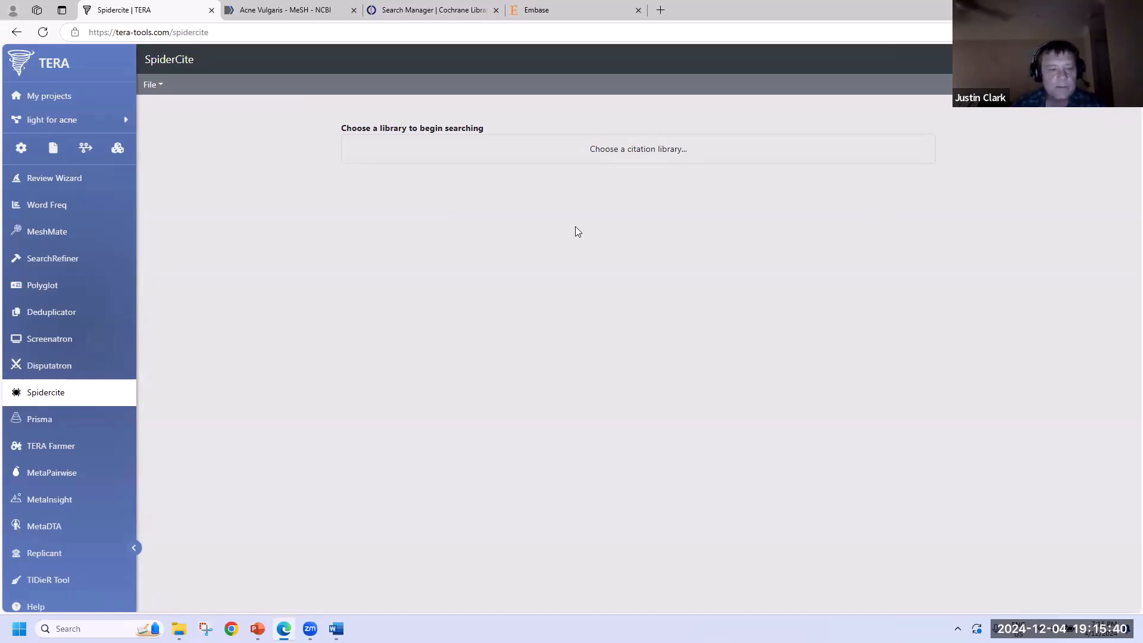
- Run SpiderCite citation searching on the screened-include-MJ.xml library
{"action": "left_click", "coordinate": [610, 149]}
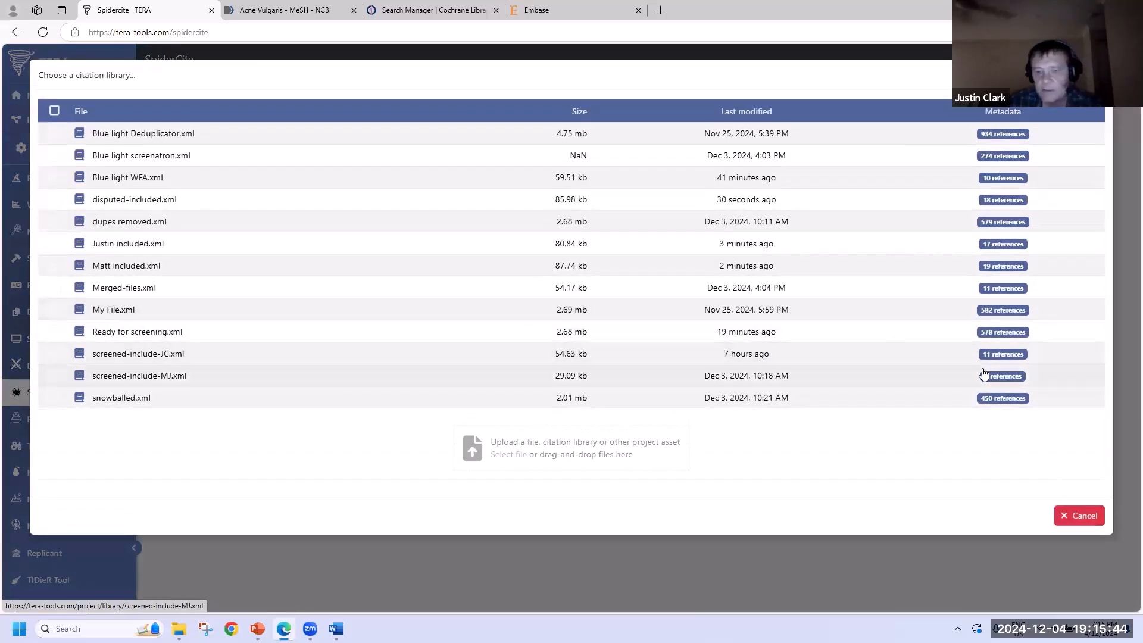
{"action": "left_click", "coordinate": [154, 382]}
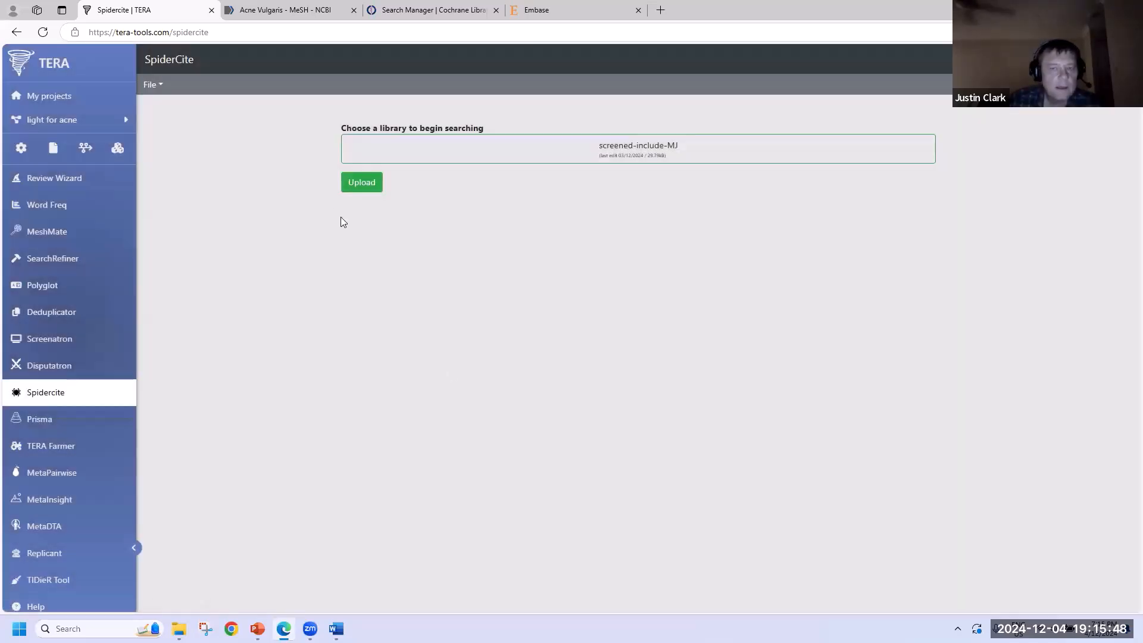
{"action": "left_click", "coordinate": [360, 189]}
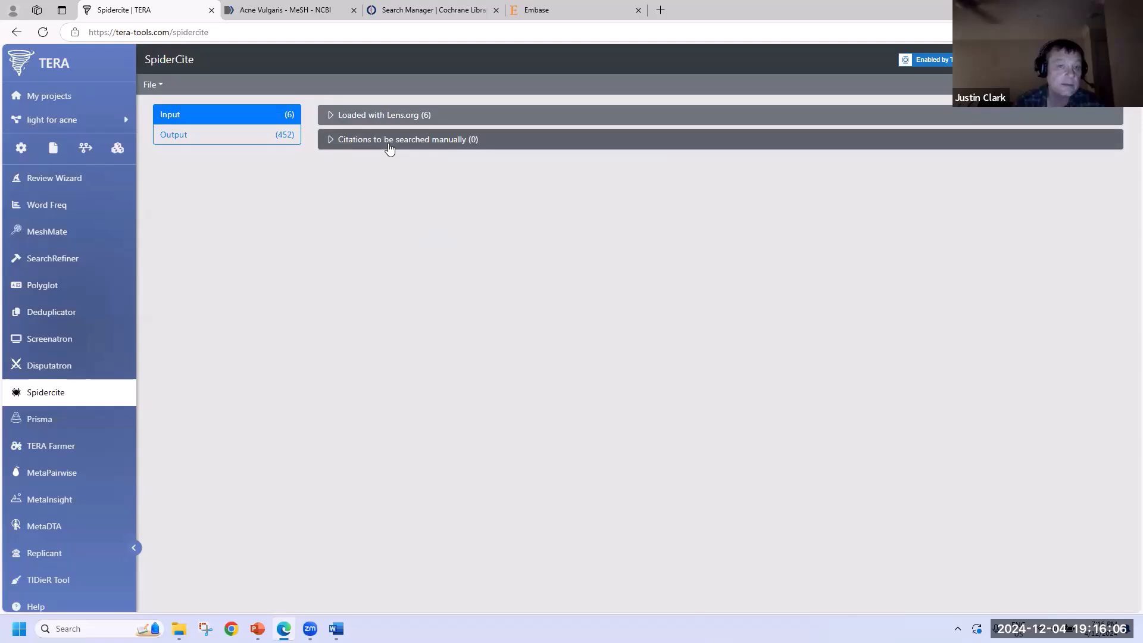
- Inspect the output: 254 references cited by and 198 citing the 6 input articles
{"action": "left_click", "coordinate": [191, 135]}
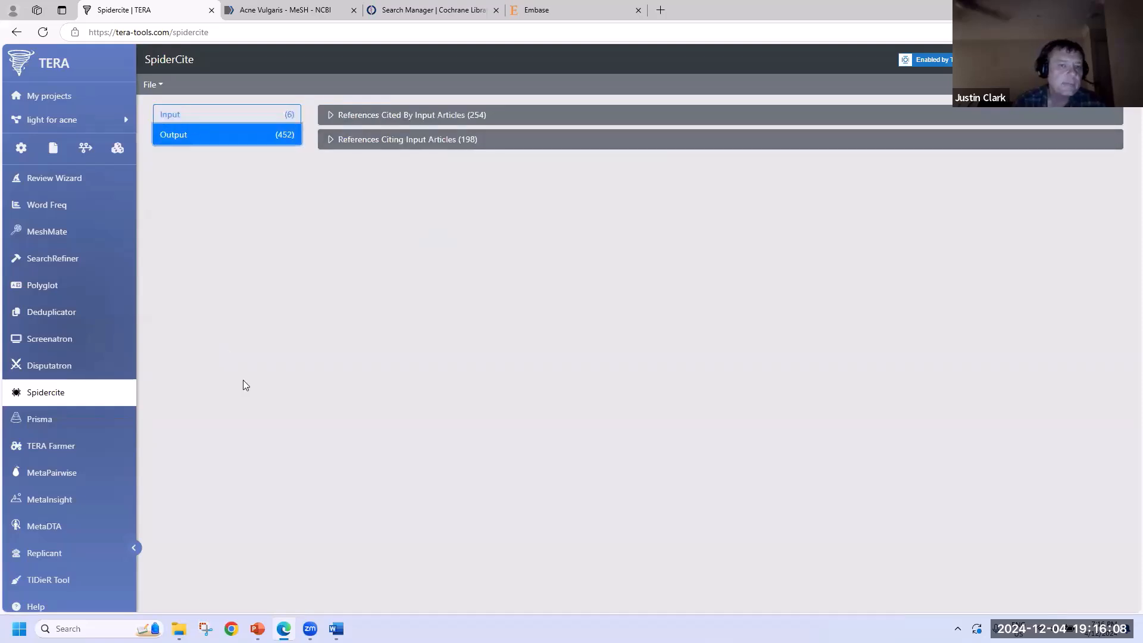
{"action": "left_click", "coordinate": [386, 122]}
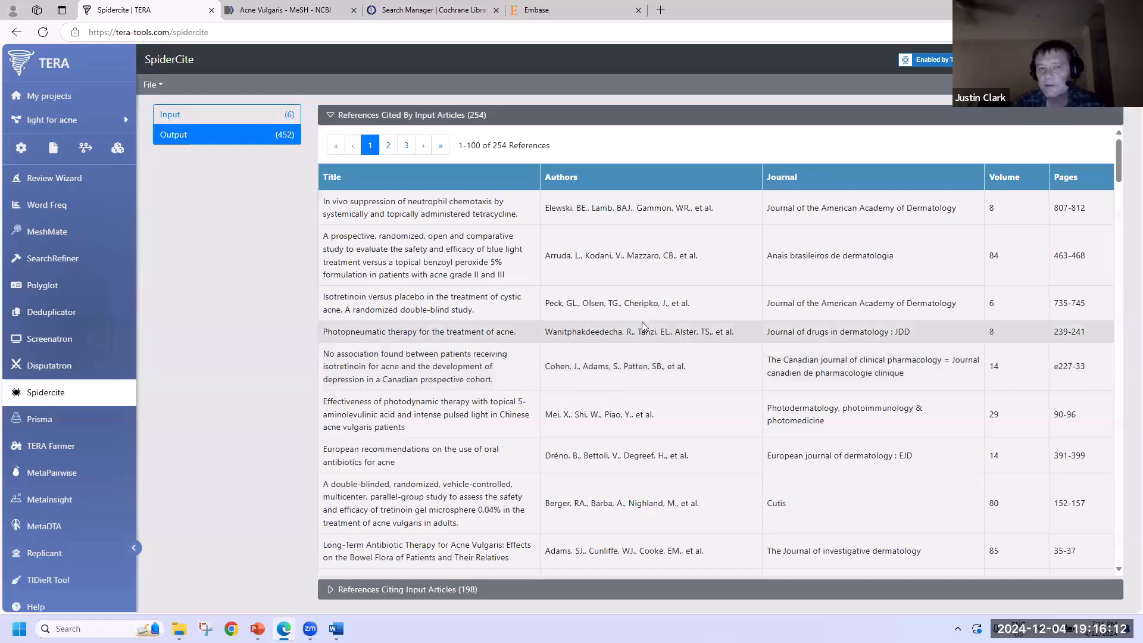
{"action": "scroll", "coordinate": [641, 325], "scroll_direction": "down", "scroll_amount": 7}
{"action": "scroll", "coordinate": [641, 327], "scroll_direction": "up", "scroll_amount": 8}
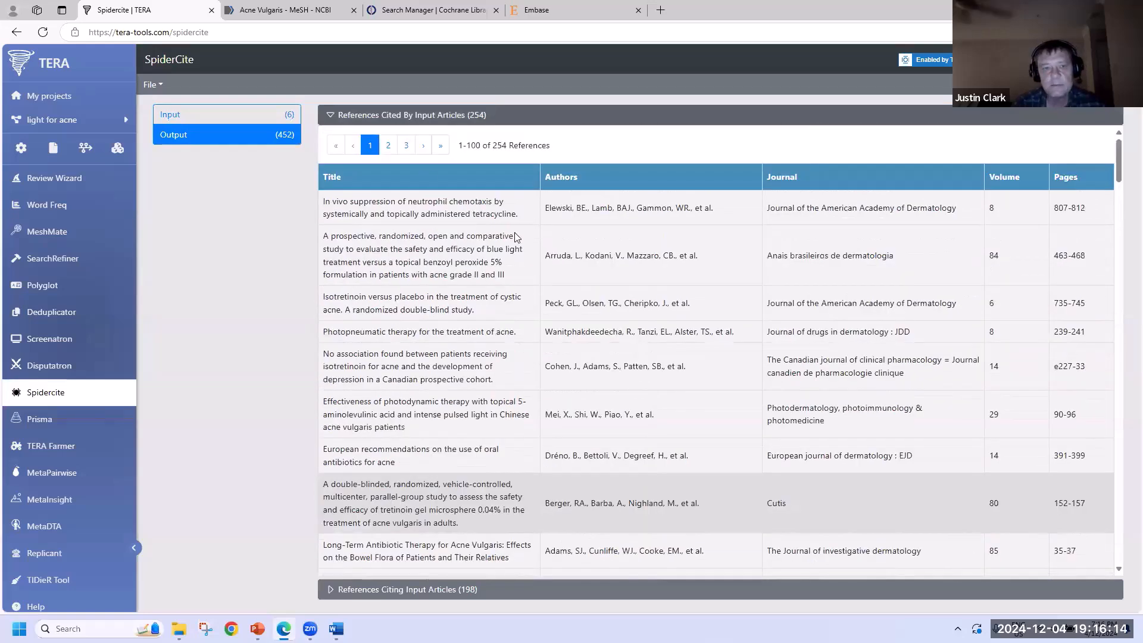
{"action": "left_click", "coordinate": [392, 116]}
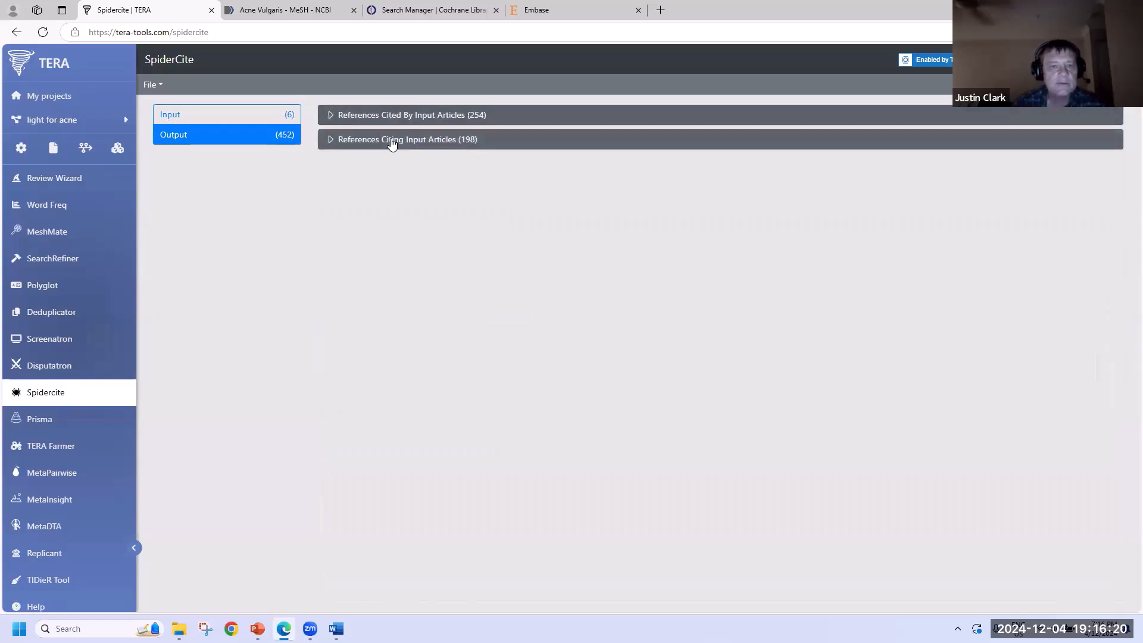
{"action": "left_click", "coordinate": [391, 140]}
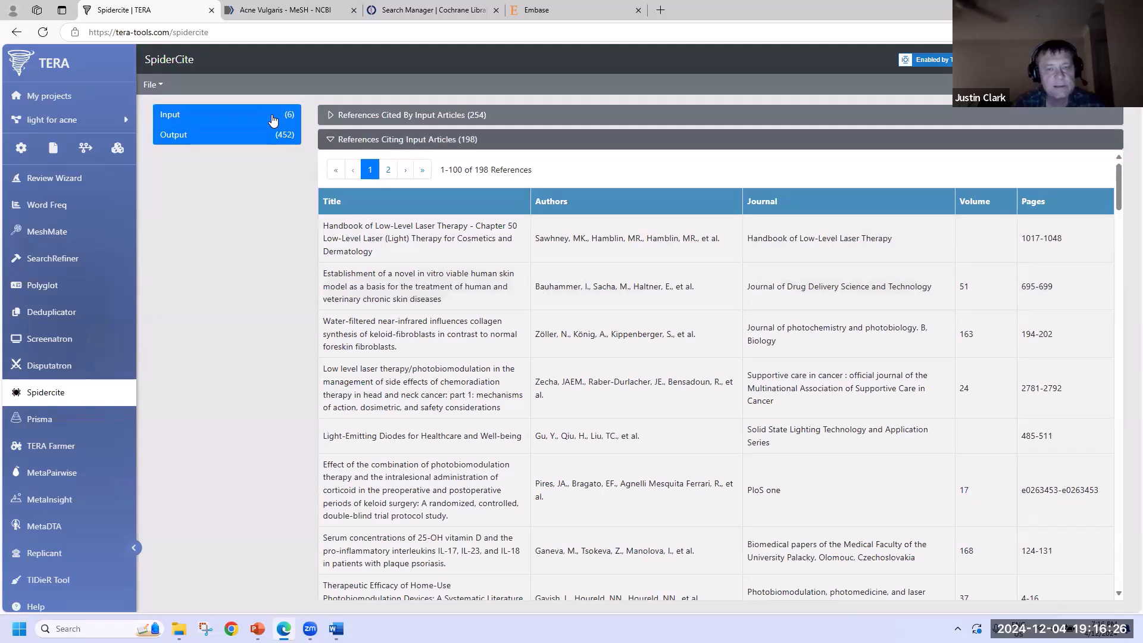
{"action": "left_click", "coordinate": [356, 143]}
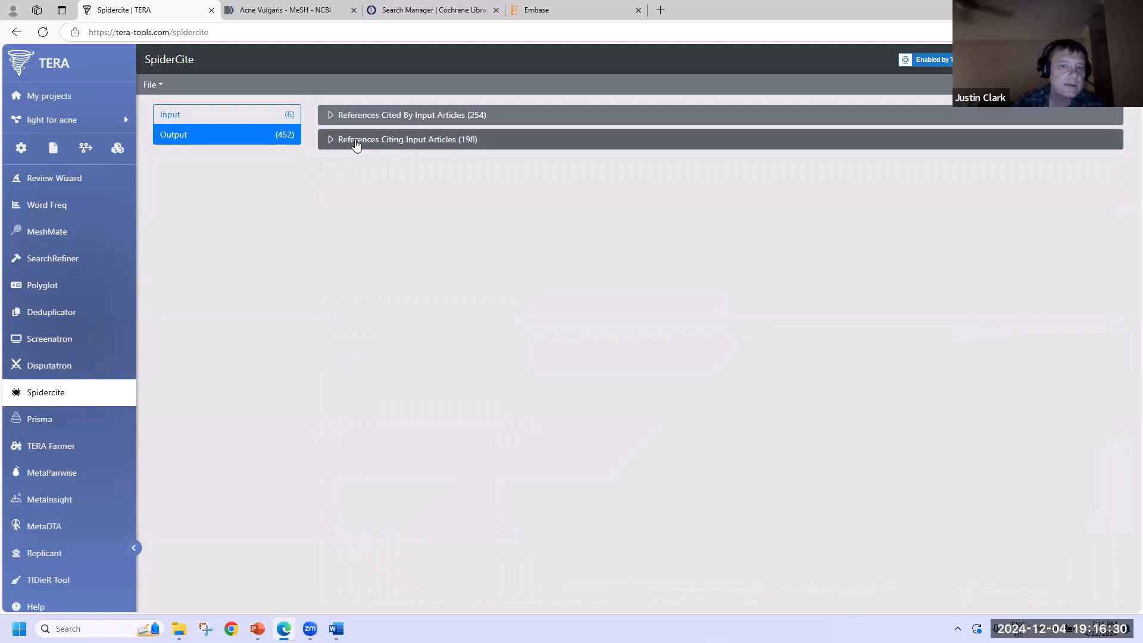
- Export the 450 deduplicated cited and citing references as 'snowballed 2.xml'
{"action": "left_click", "coordinate": [158, 85]}
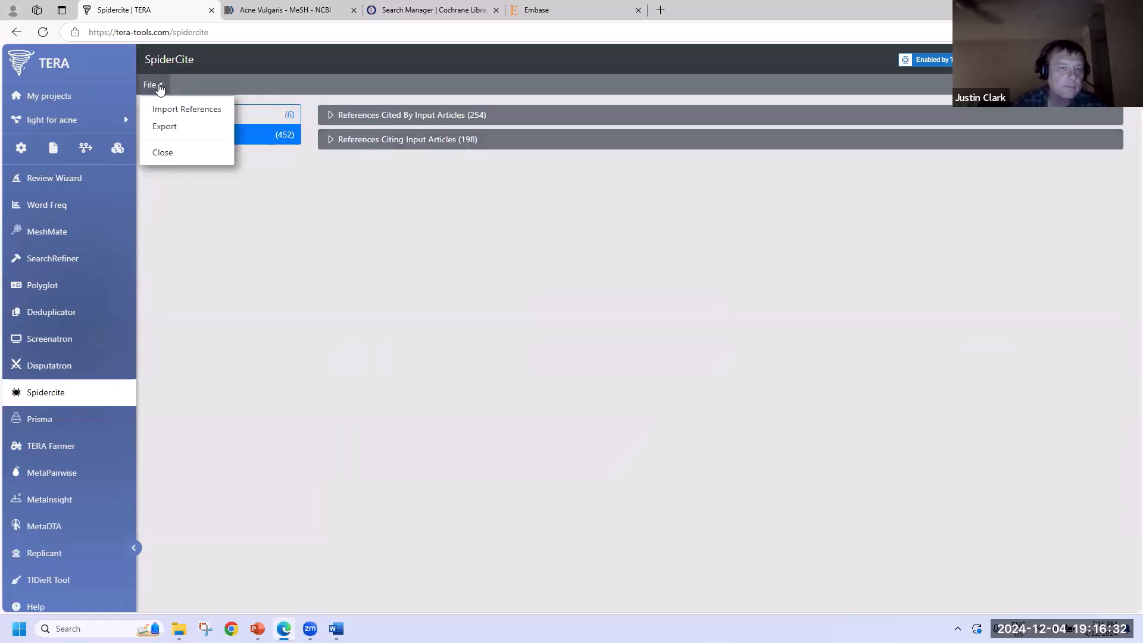
{"action": "left_click", "coordinate": [163, 127]}
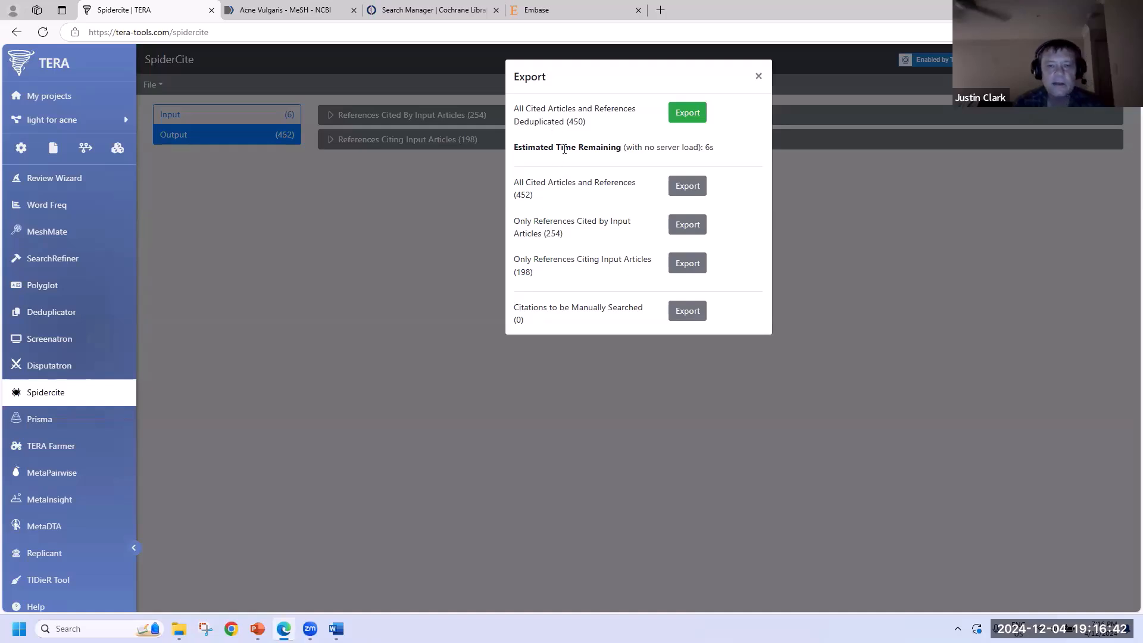
{"action": "left_click", "coordinate": [671, 114]}
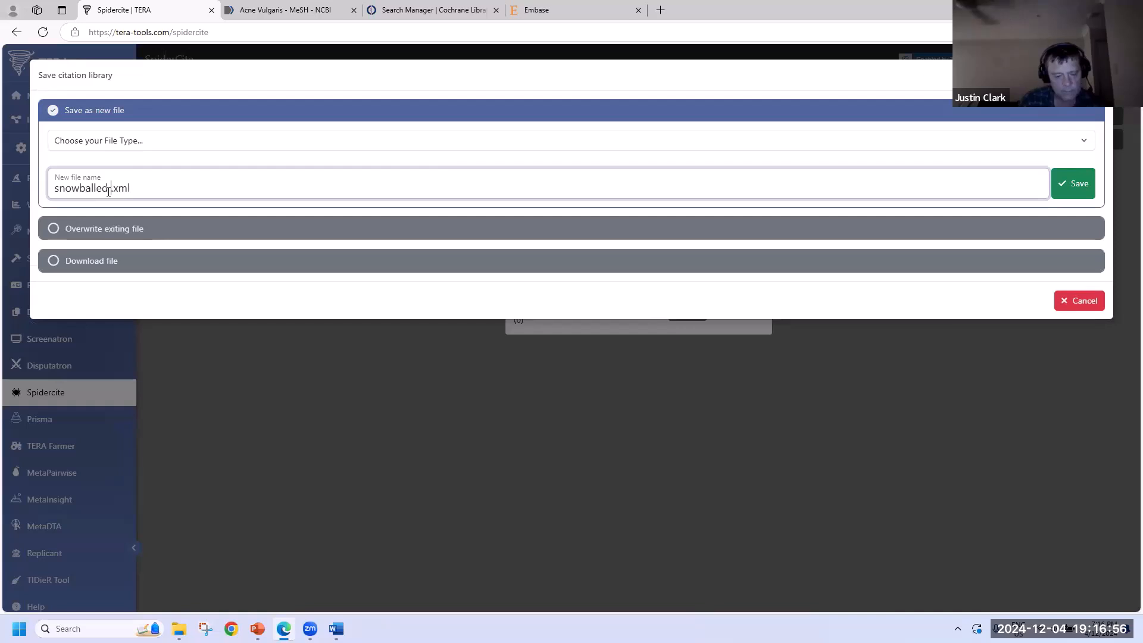
{"action": "type", "text": "2"}
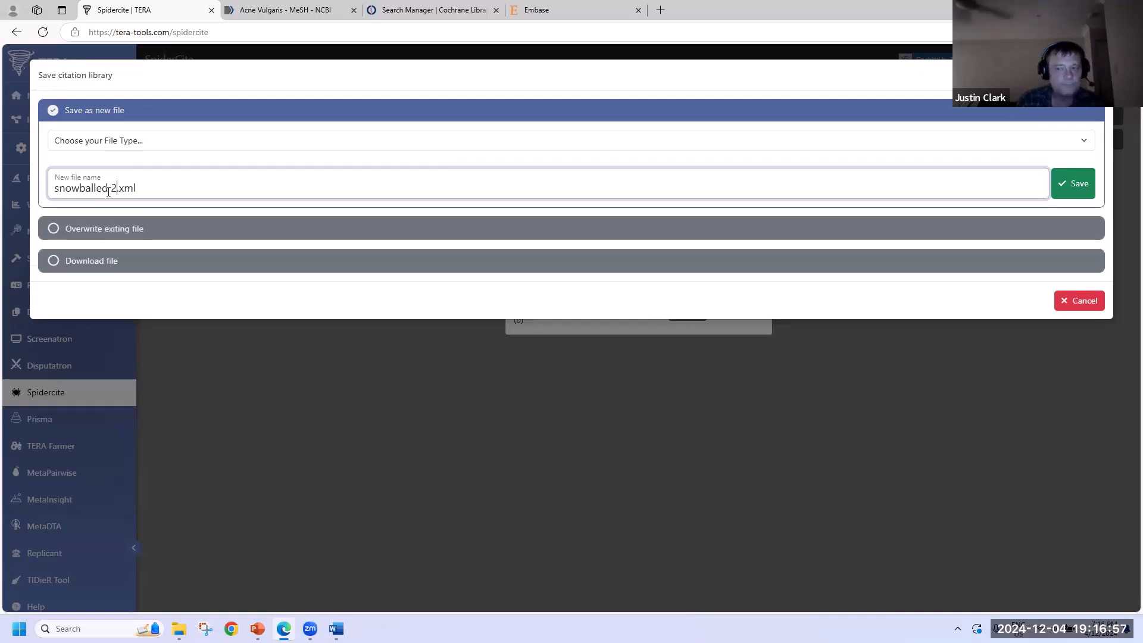
{"action": "left_click", "coordinate": [1073, 185]}
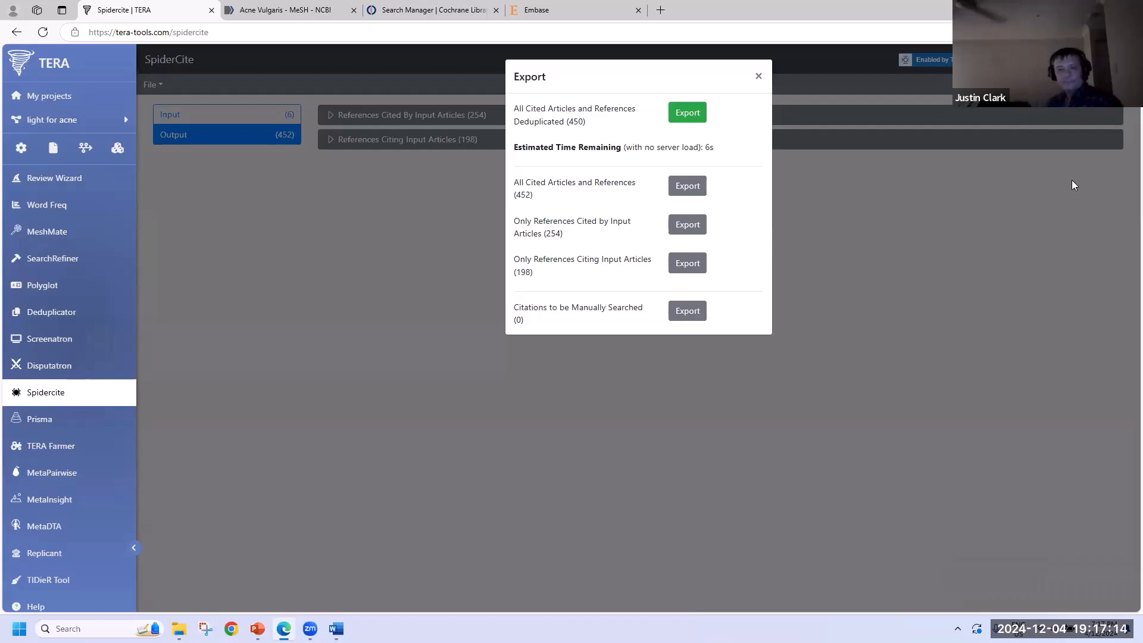
{"action": "left_click", "coordinate": [758, 77]}
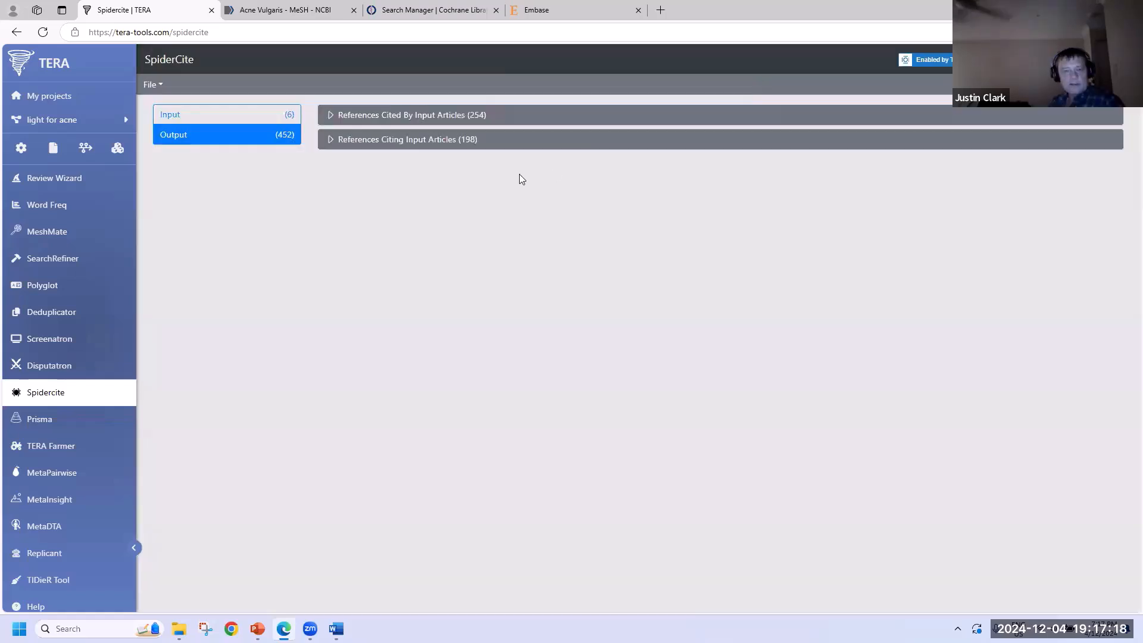
- Browse the Project files list, then switch to the Deduplicator tool
{"action": "left_click", "coordinate": [53, 147]}
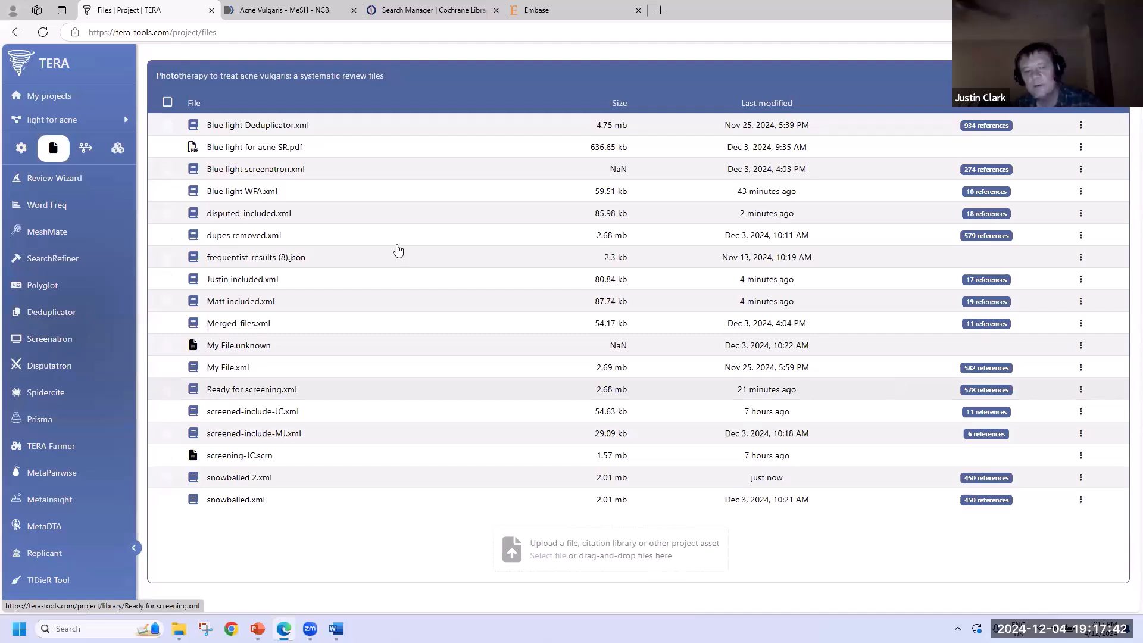
{"action": "left_click", "coordinate": [51, 312]}
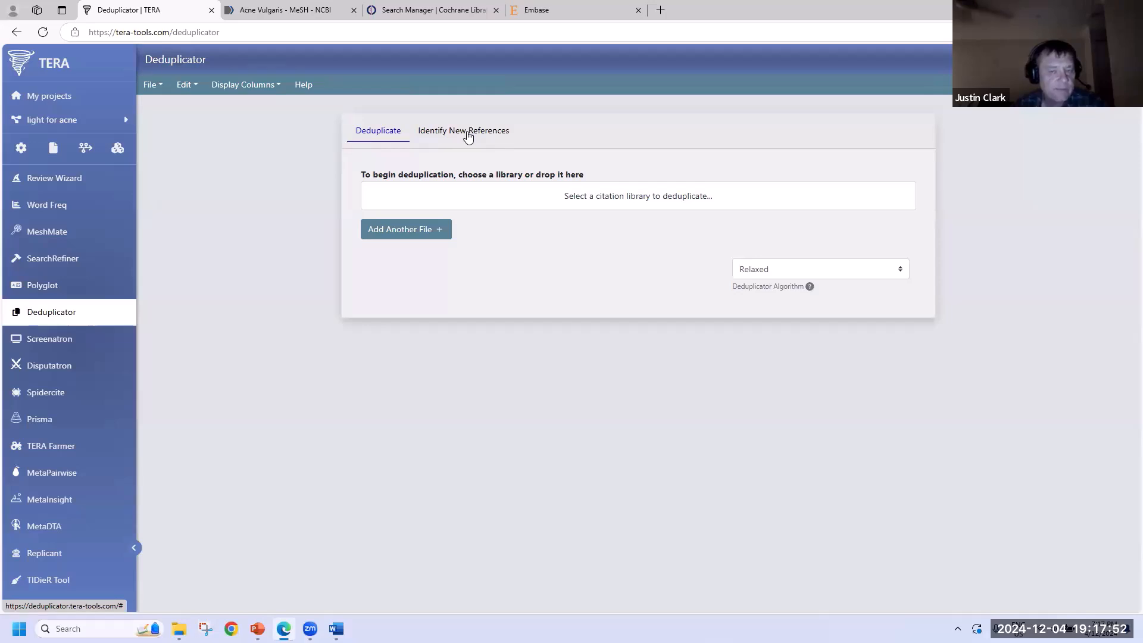
- Deduplicate snowballed 2 (new) against Ready for screening (screened) with Identify New References
{"action": "left_click", "coordinate": [468, 137]}
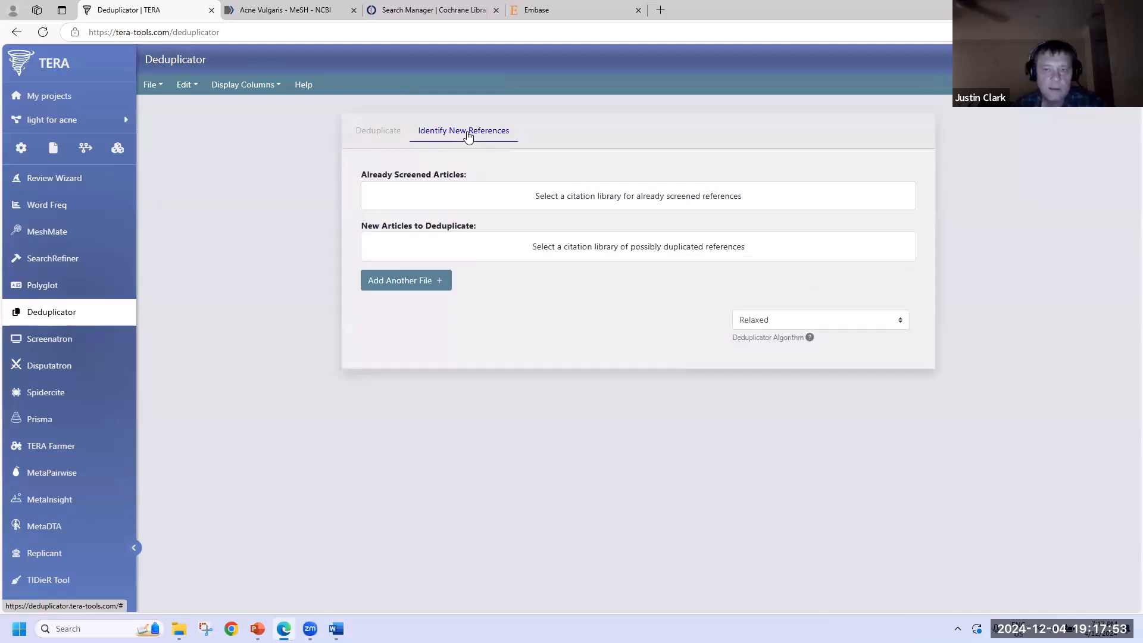
{"action": "left_click", "coordinate": [554, 197]}
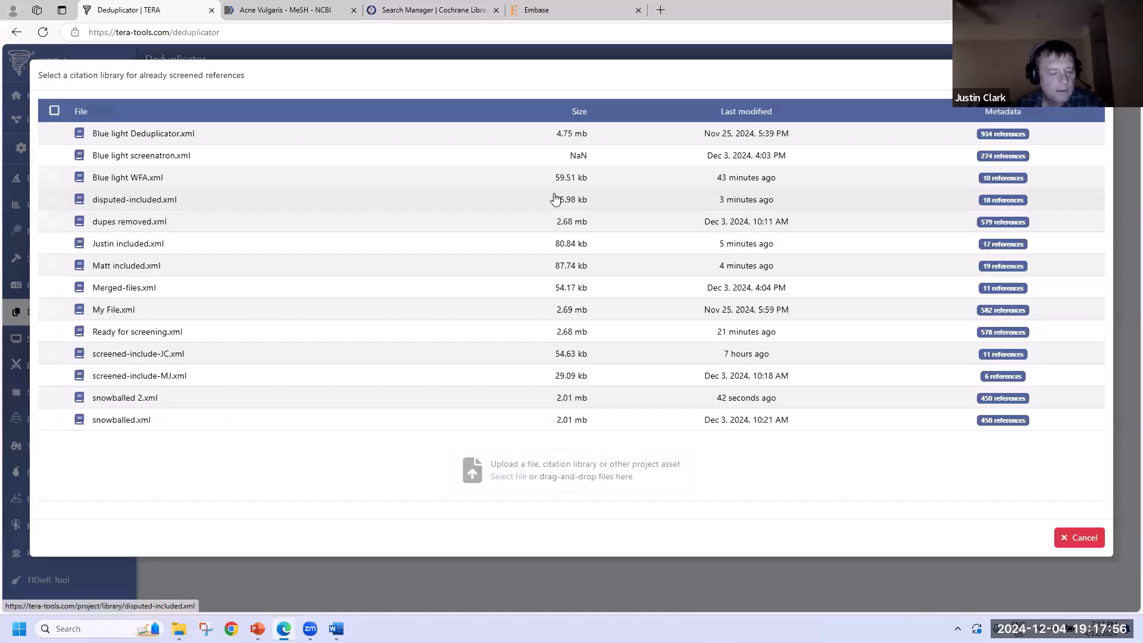
{"action": "left_click", "coordinate": [156, 334]}
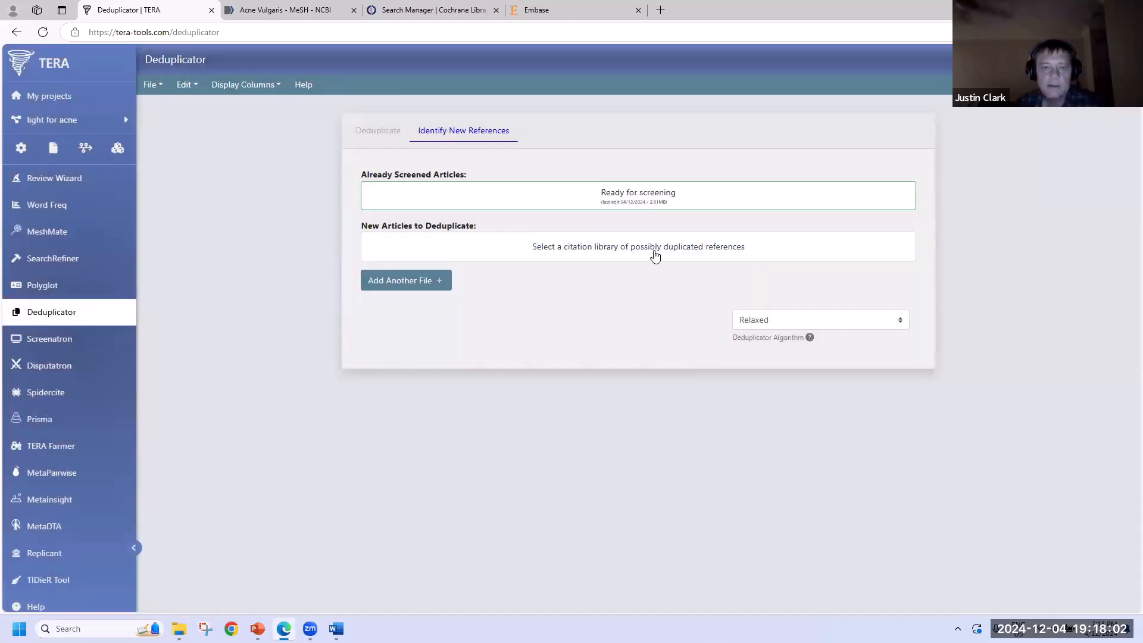
{"action": "left_click", "coordinate": [655, 255]}
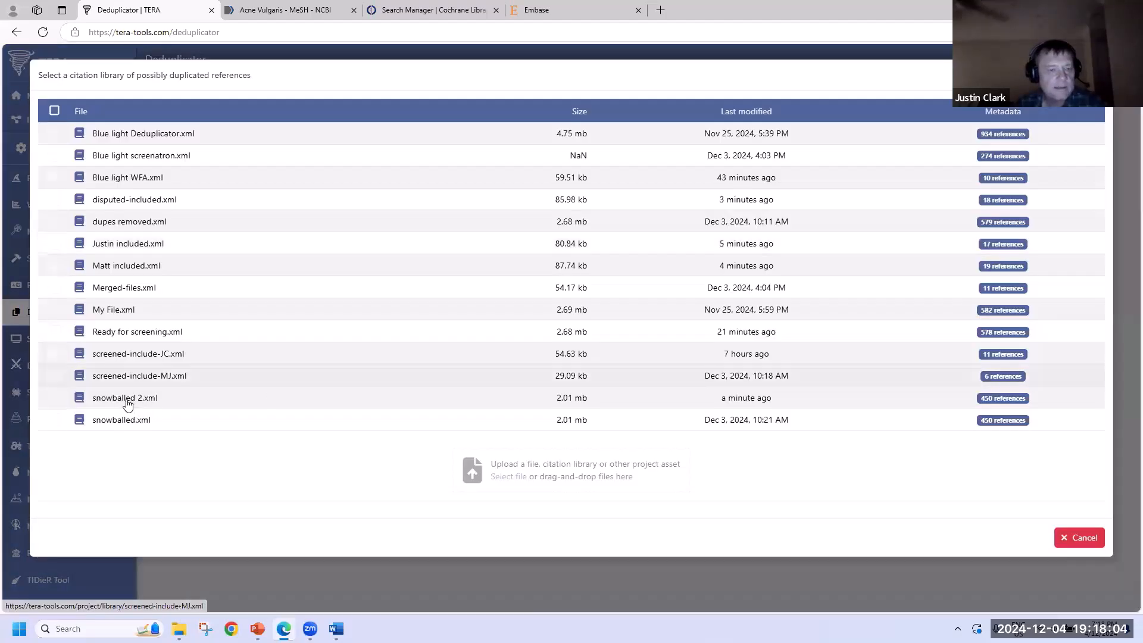
{"action": "left_click", "coordinate": [125, 398]}
{"action": "left_click", "coordinate": [480, 284]}
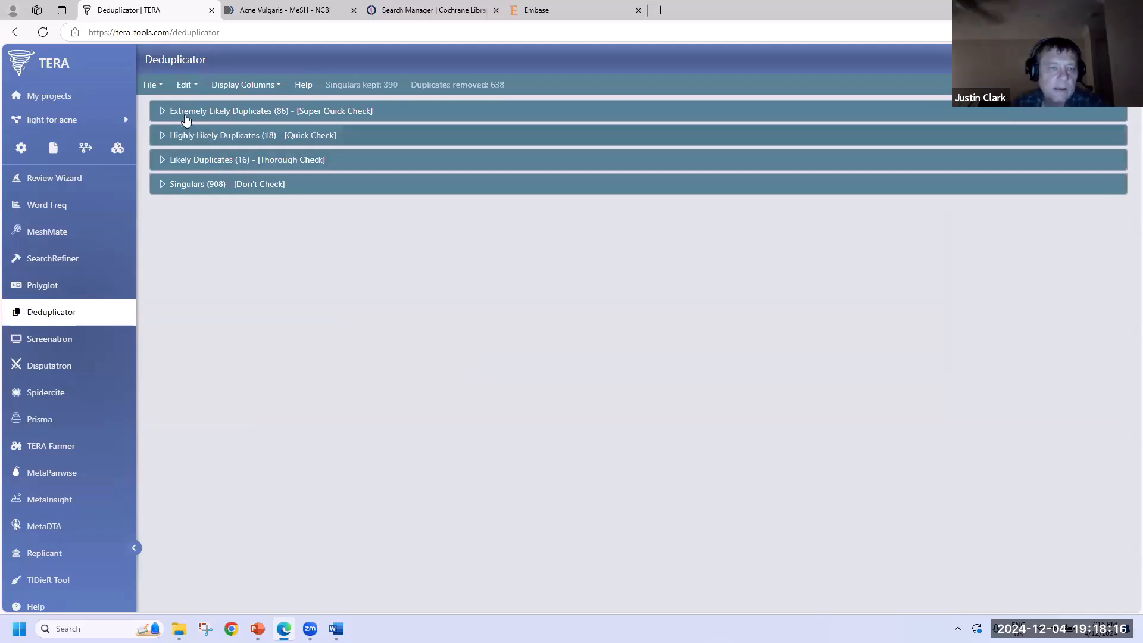
- Export all 390 deduplicated references as EndNote XML 'My File.xml', then go to SpiderCite
{"action": "left_click", "coordinate": [155, 85]}
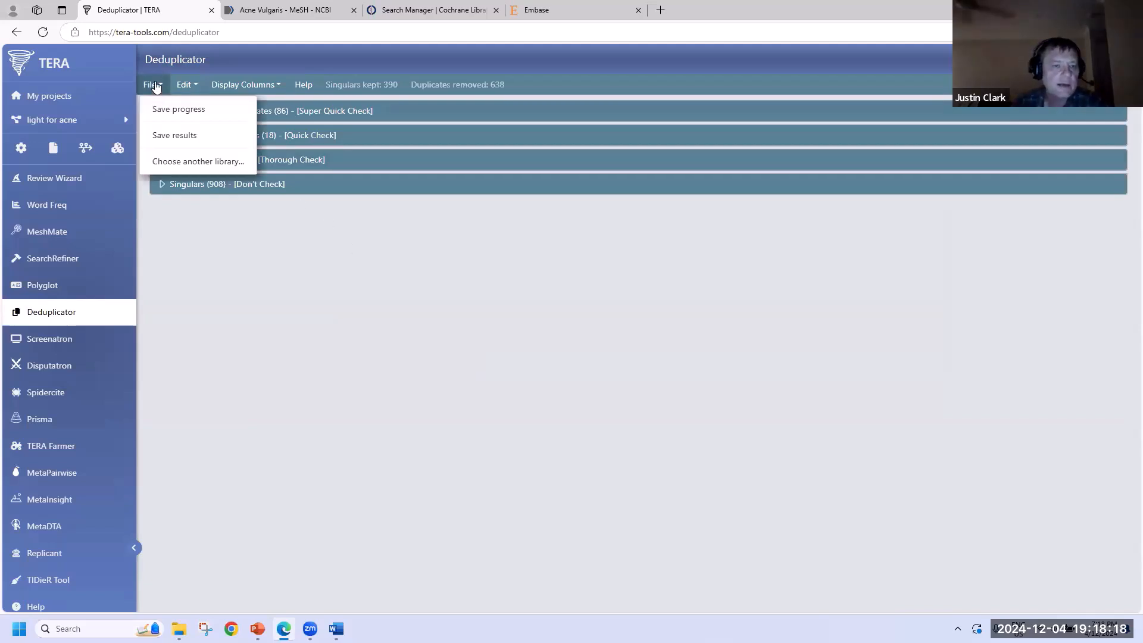
{"action": "left_click", "coordinate": [163, 136]}
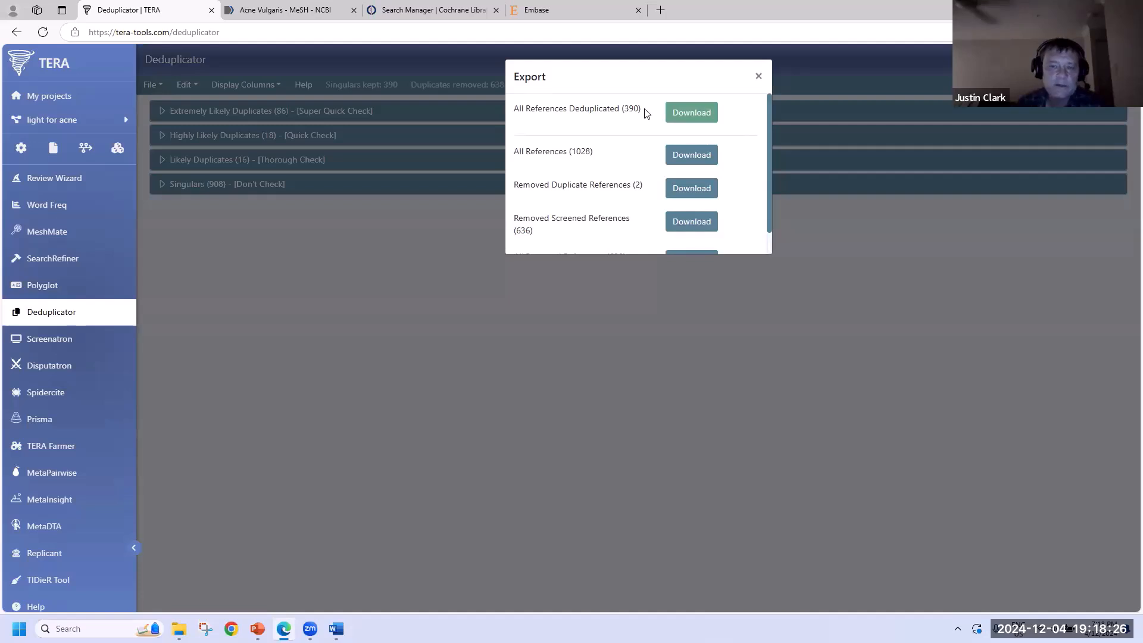
{"action": "left_click", "coordinate": [691, 112]}
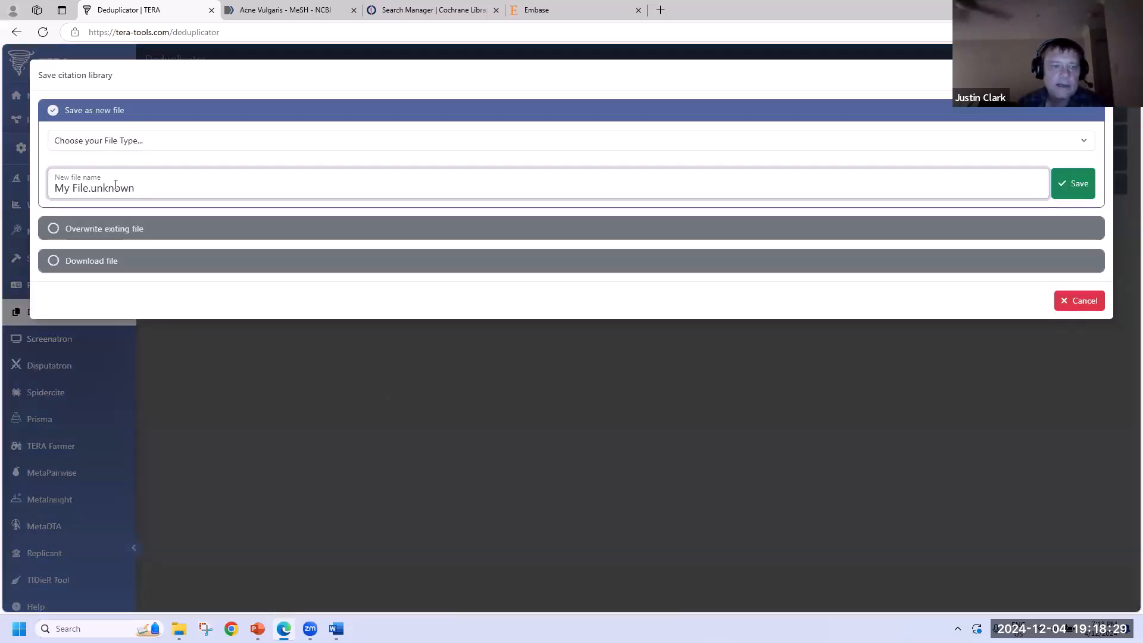
{"action": "left_click", "coordinate": [133, 142]}
{"action": "left_click", "coordinate": [133, 177]}
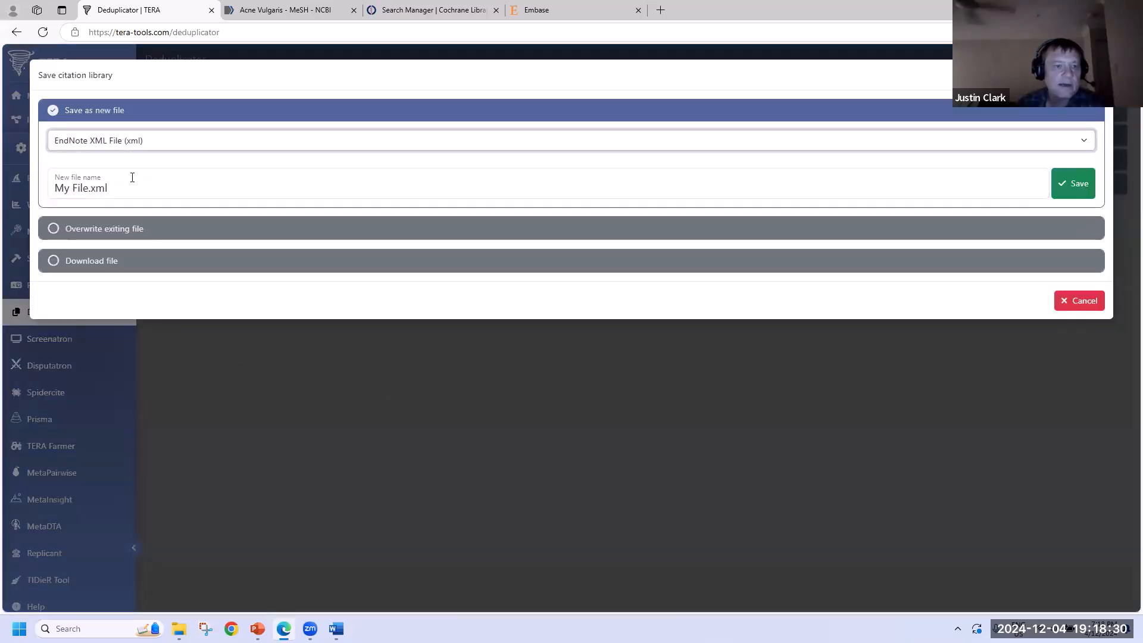
{"action": "left_click", "coordinate": [1071, 184]}
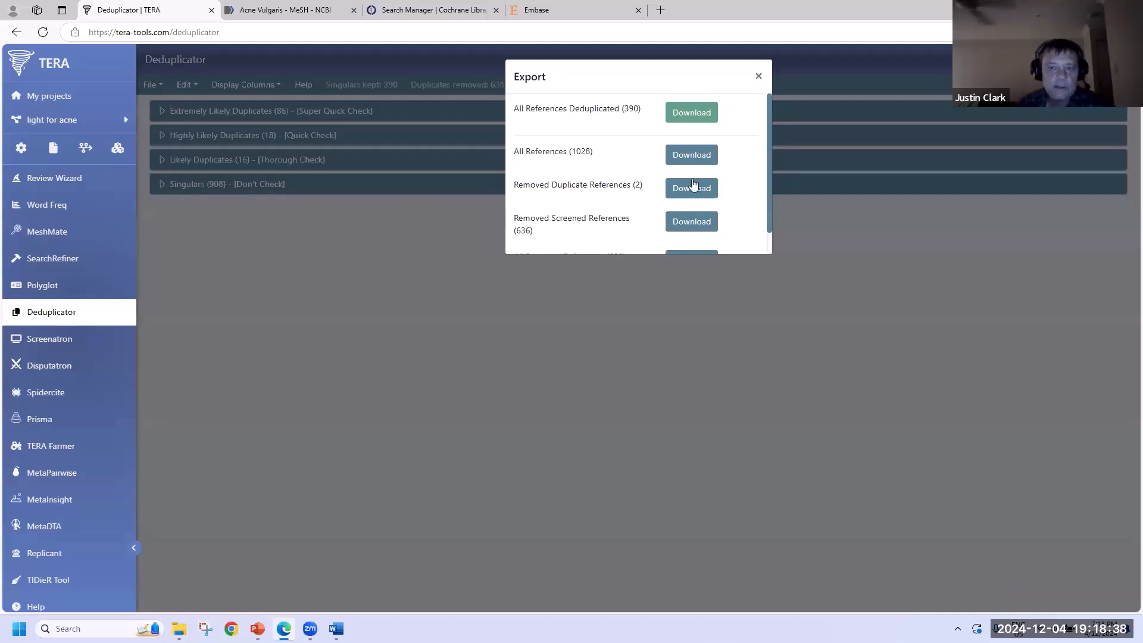
{"action": "left_click", "coordinate": [760, 78]}
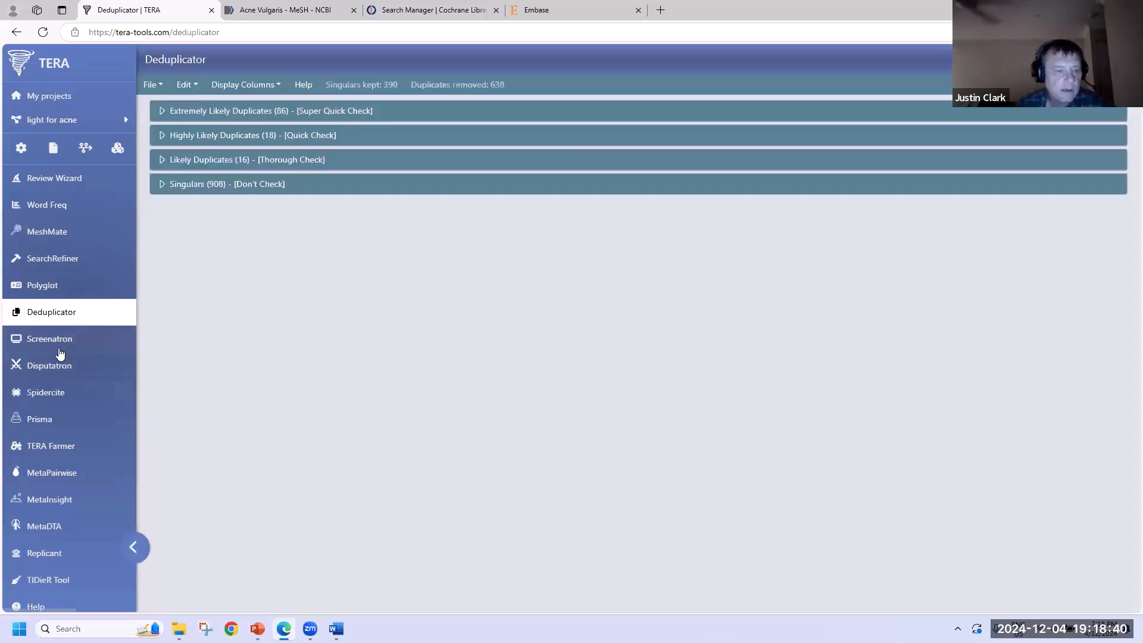
{"action": "left_click", "coordinate": [56, 397]}
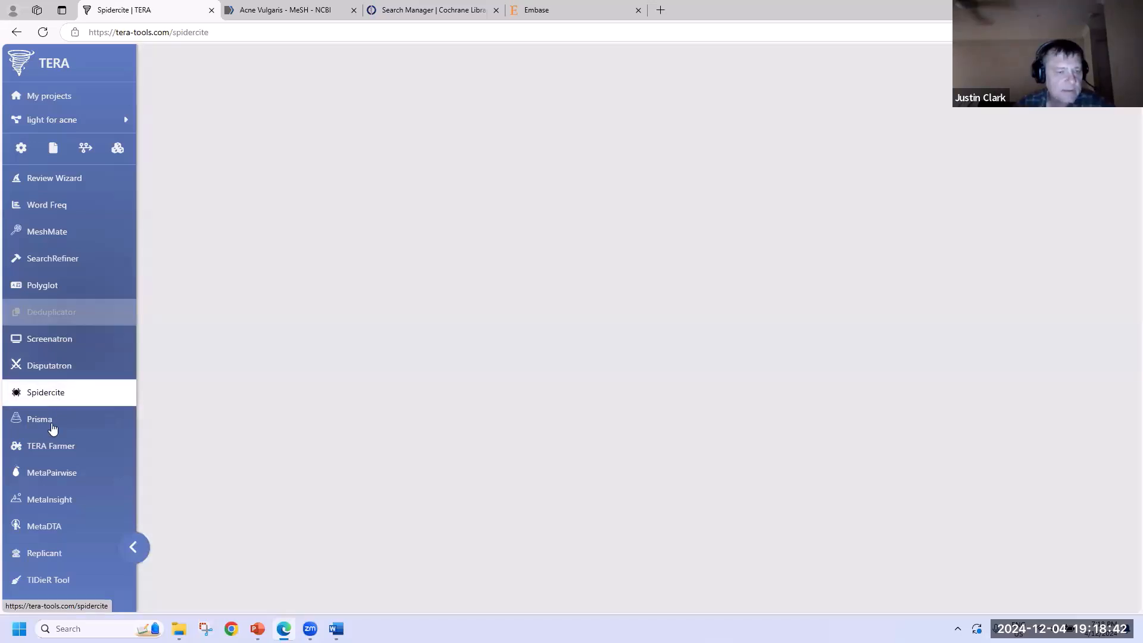
- Move from the Prisma page to the TERA Farmer related-papers tool
{"action": "left_click", "coordinate": [52, 421]}
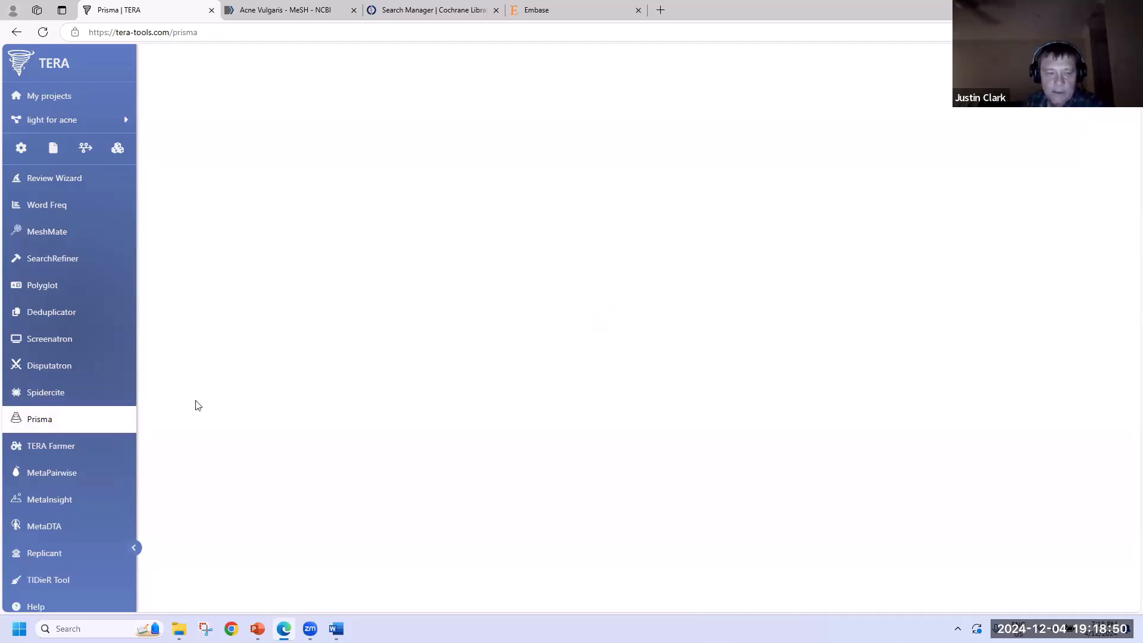
{"action": "left_click", "coordinate": [71, 452]}
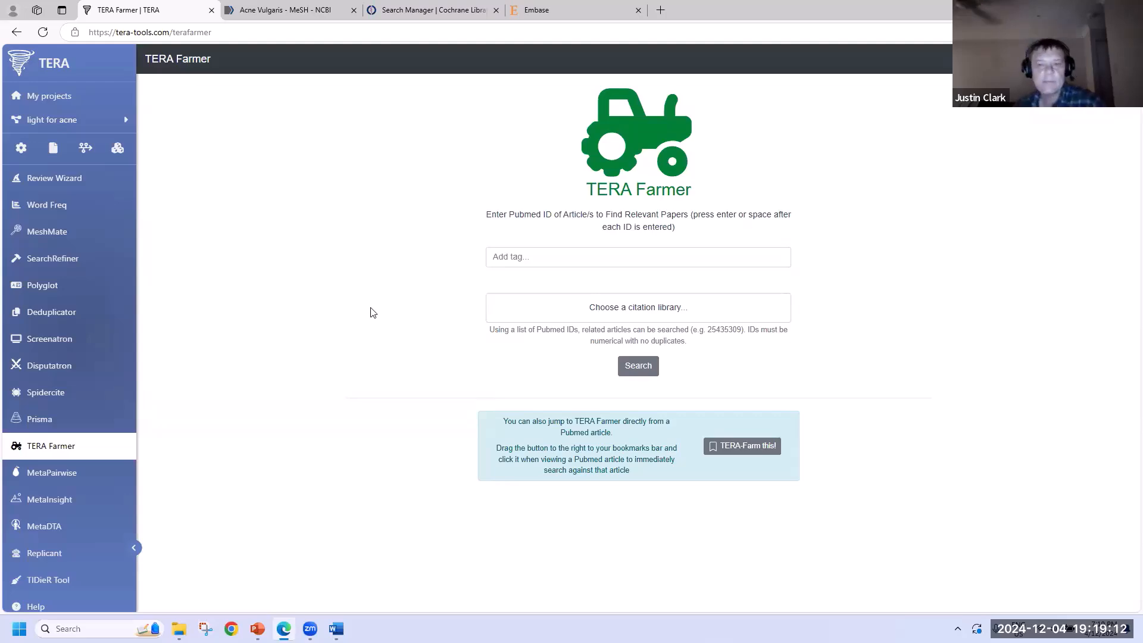
- Search TERA Farmer with the six PubMed IDs from screened-include-MJ.xml, finding 1018 related articles
{"action": "left_click", "coordinate": [683, 315]}
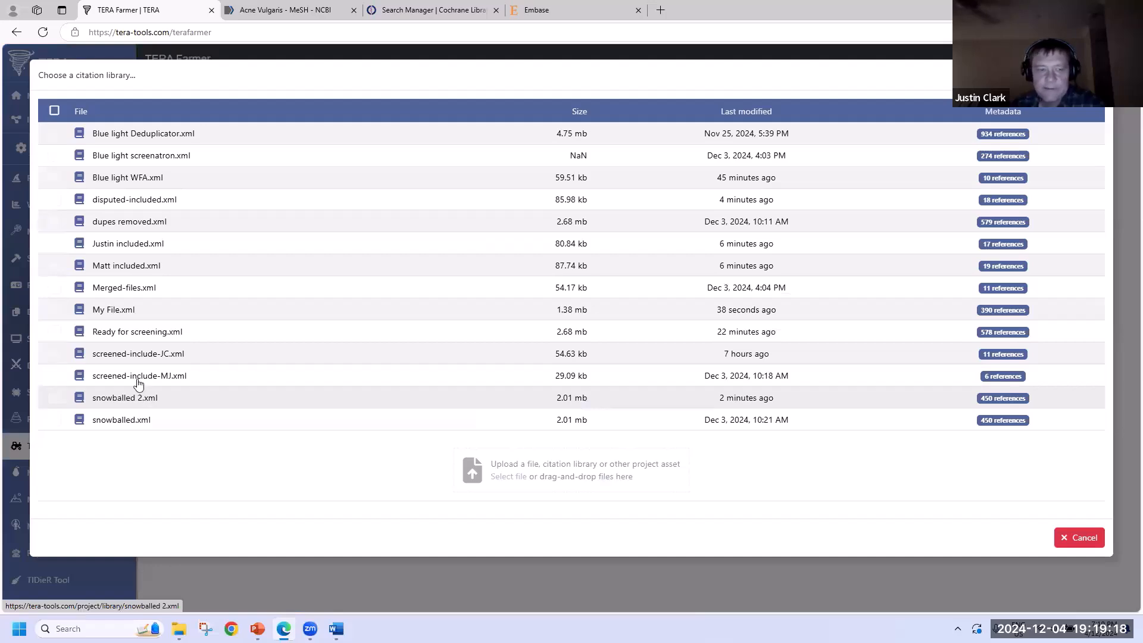
{"action": "left_click", "coordinate": [143, 376]}
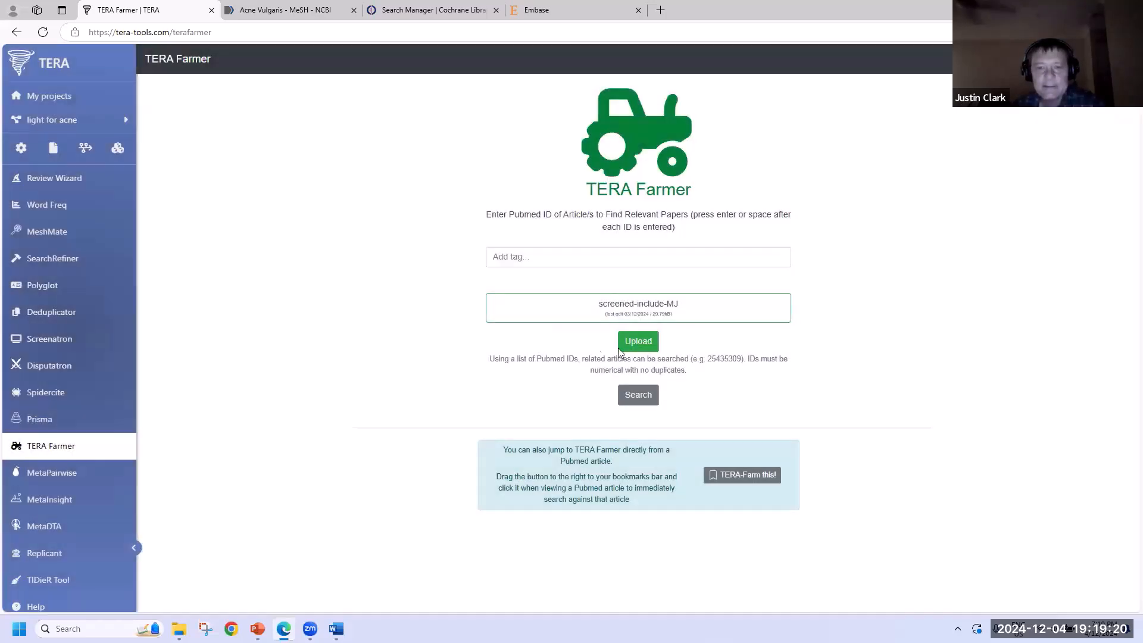
{"action": "left_click", "coordinate": [638, 347]}
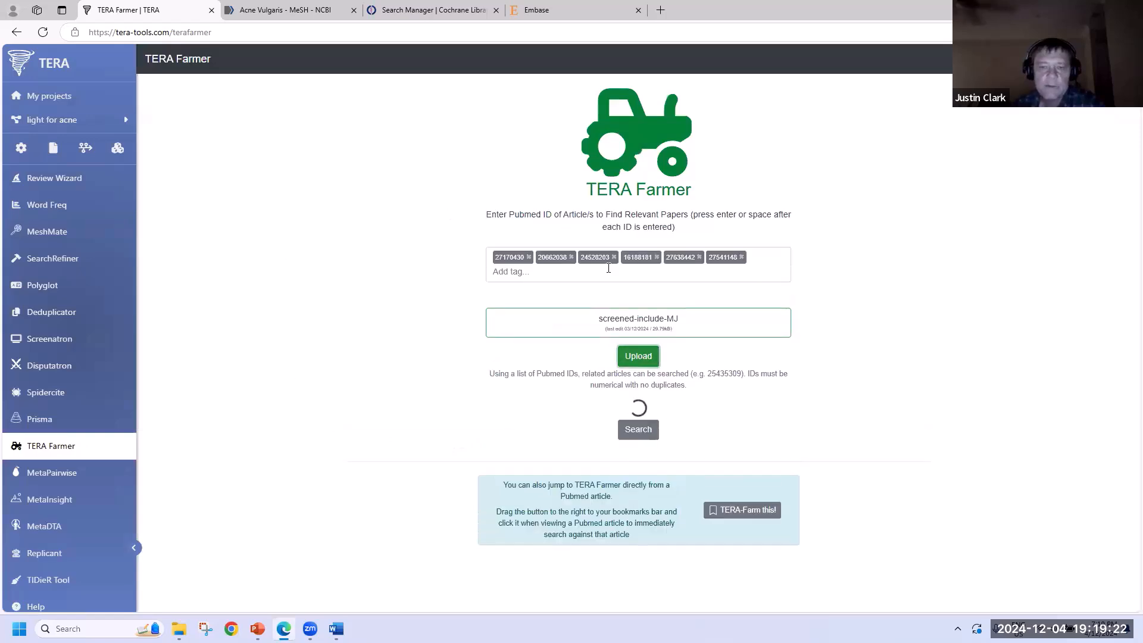
{"action": "scroll", "coordinate": [564, 496], "scroll_direction": "down", "scroll_amount": 3}
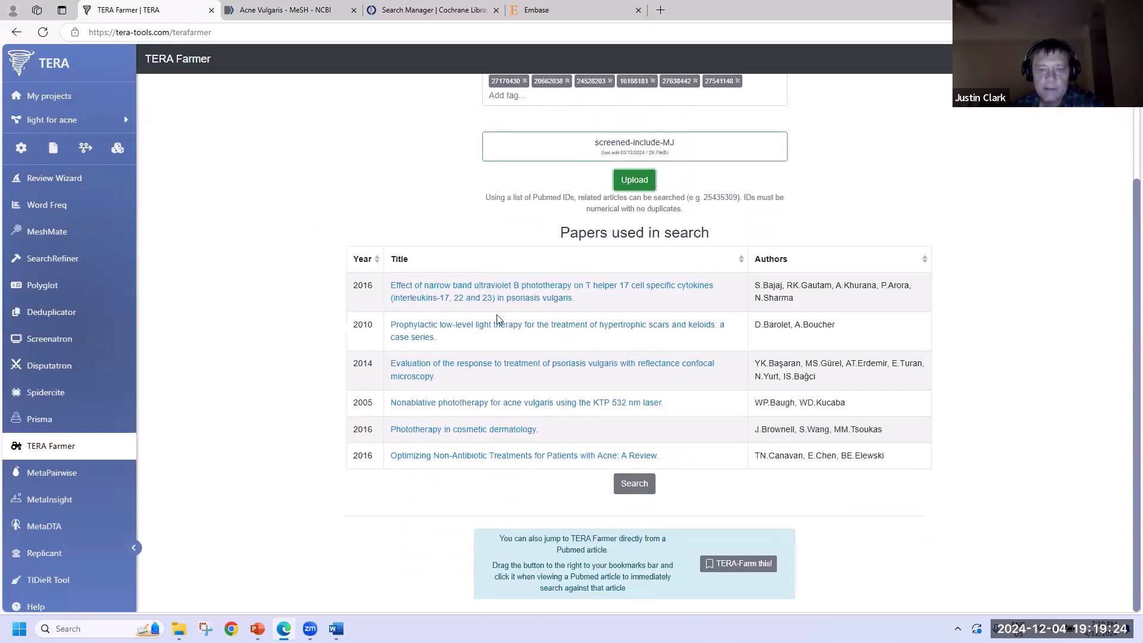
{"action": "left_click", "coordinate": [633, 484]}
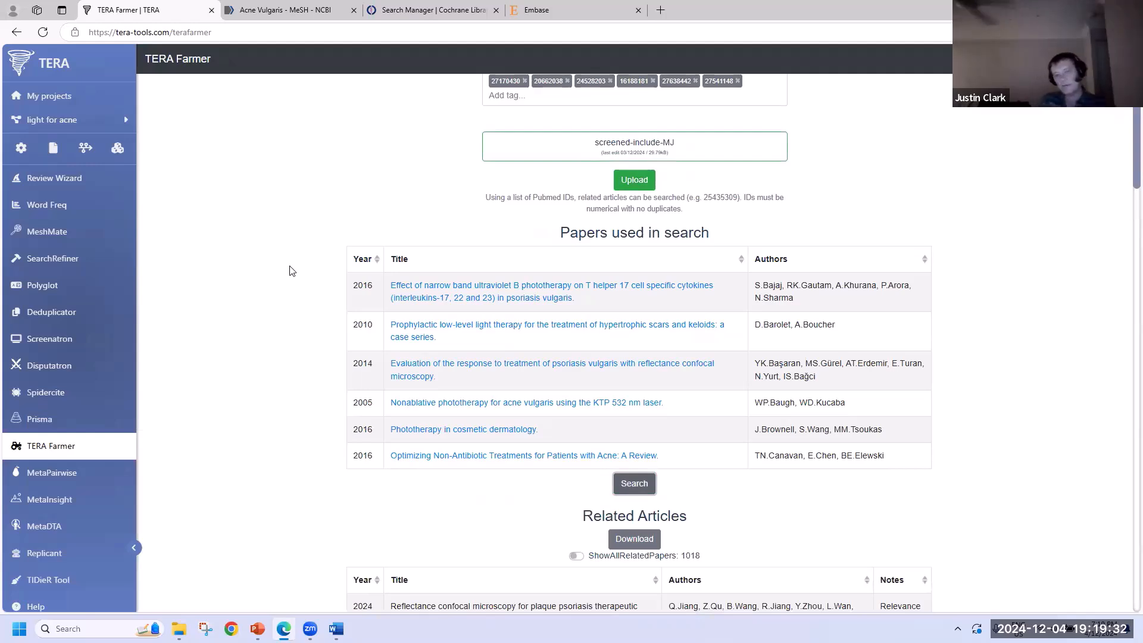
{"action": "scroll", "coordinate": [256, 320], "scroll_direction": "down", "scroll_amount": 5}
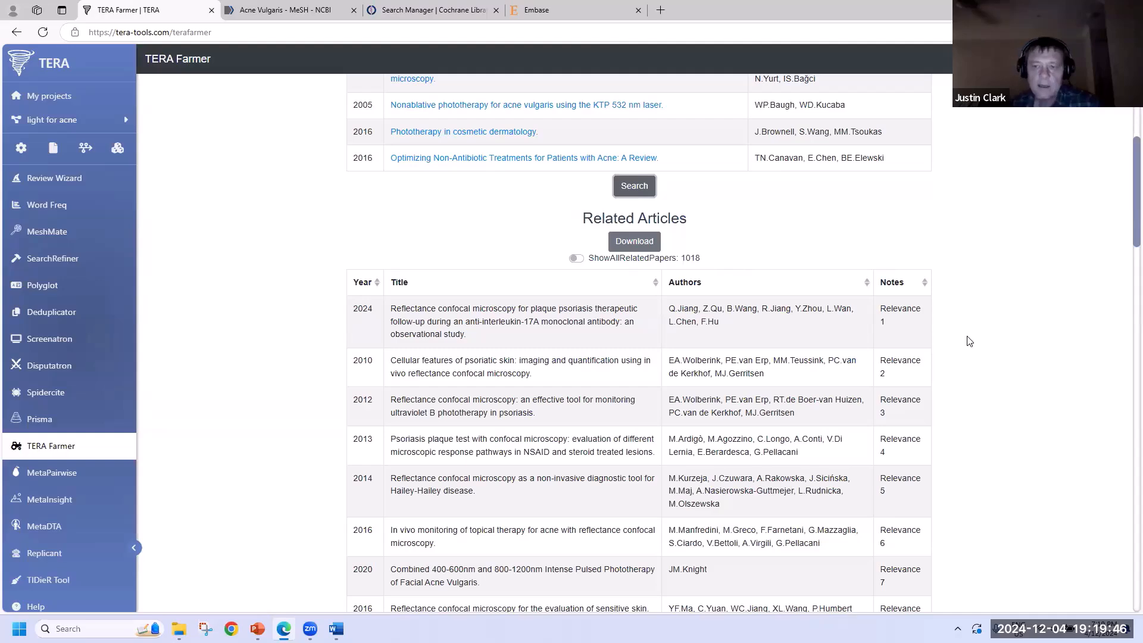
{"action": "scroll", "coordinate": [969, 344], "scroll_direction": "down", "scroll_amount": 10}
{"action": "scroll", "coordinate": [968, 347], "scroll_direction": "down", "scroll_amount": 15}
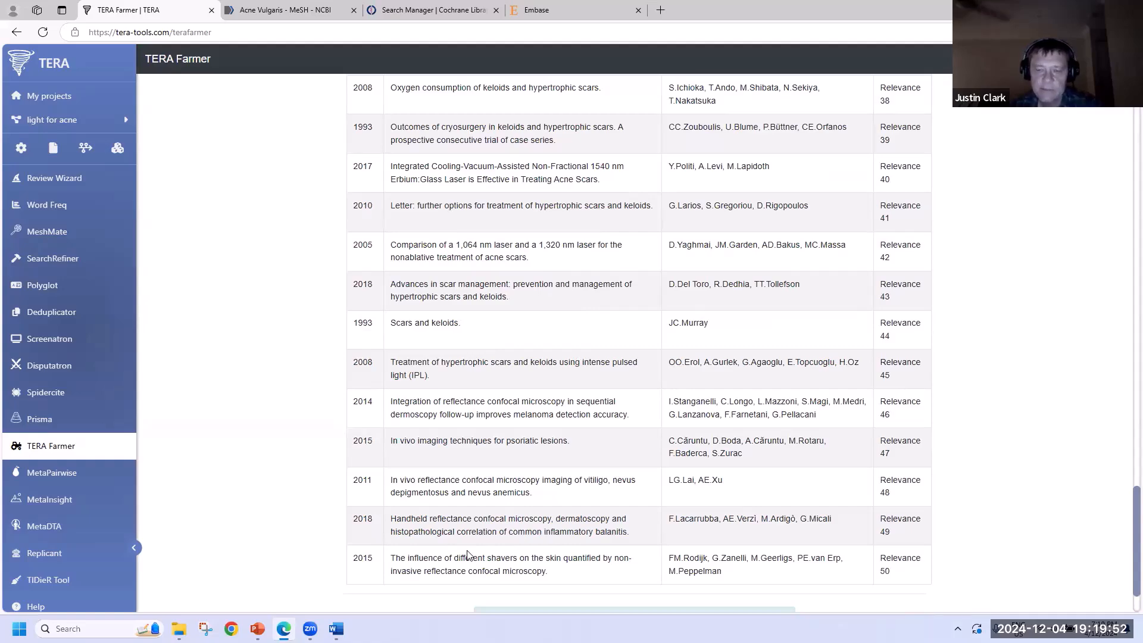
{"action": "scroll", "coordinate": [467, 555], "scroll_direction": "up", "scroll_amount": 20}
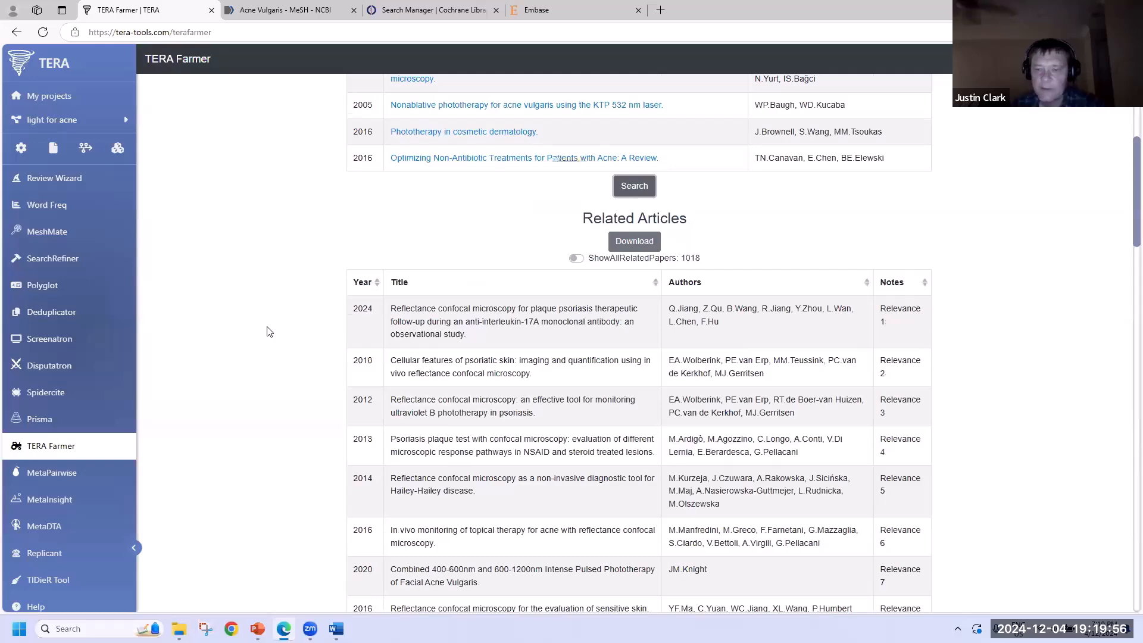
{"action": "scroll", "coordinate": [266, 333], "scroll_direction": "down", "scroll_amount": 15}
{"action": "scroll", "coordinate": [265, 336], "scroll_direction": "down", "scroll_amount": 8}
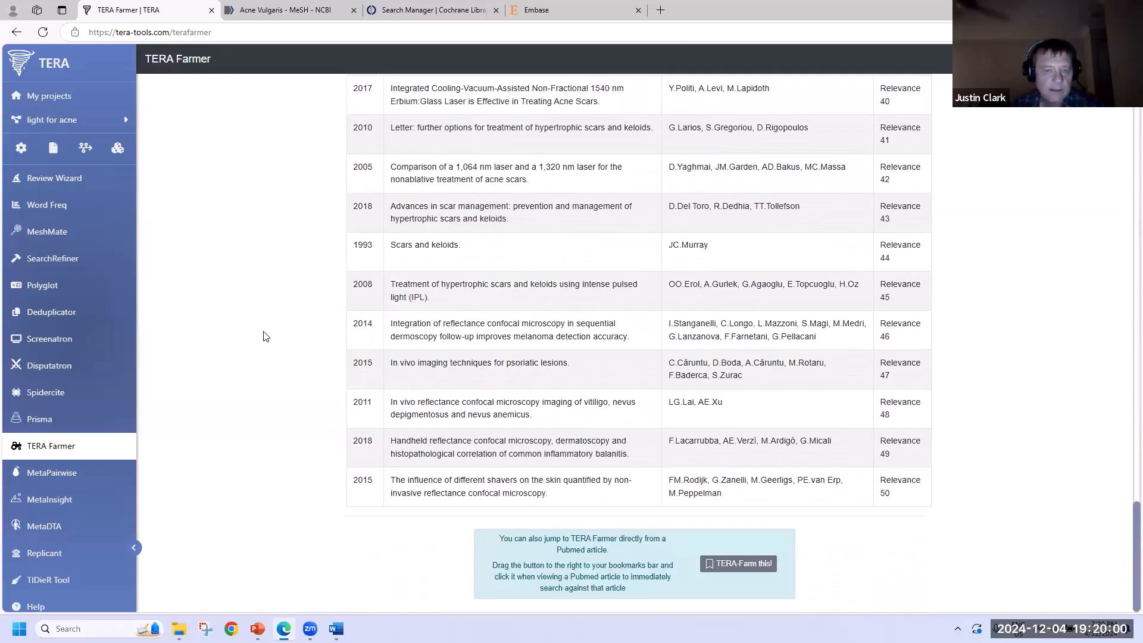
{"action": "scroll", "coordinate": [266, 337], "scroll_direction": "up", "scroll_amount": 20}
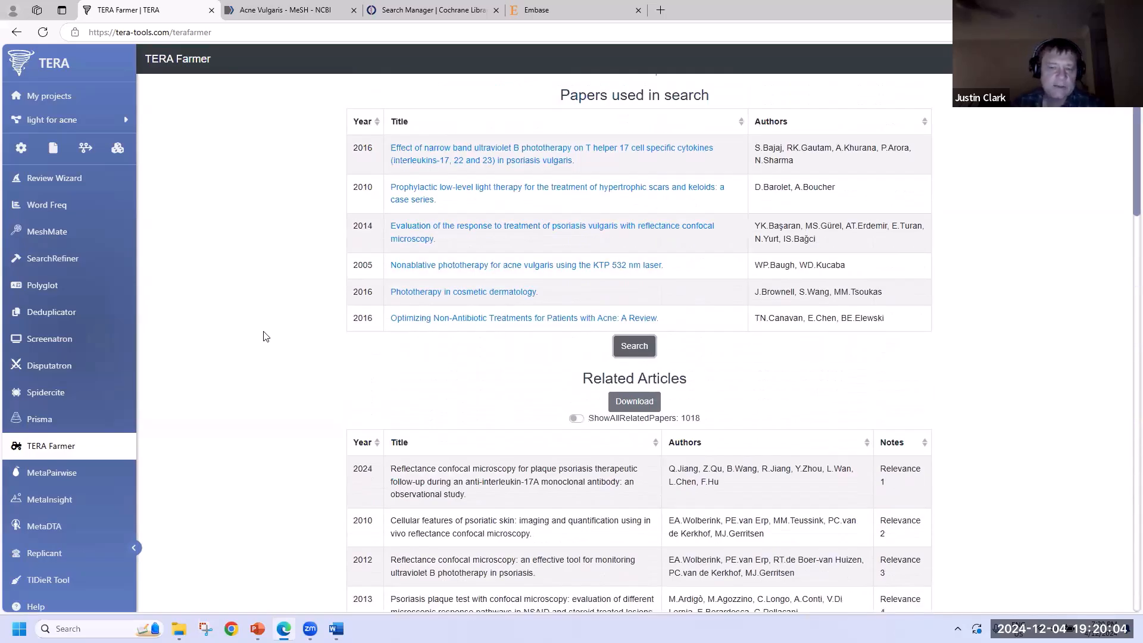
{"action": "scroll", "coordinate": [260, 388], "scroll_direction": "down", "scroll_amount": 18}
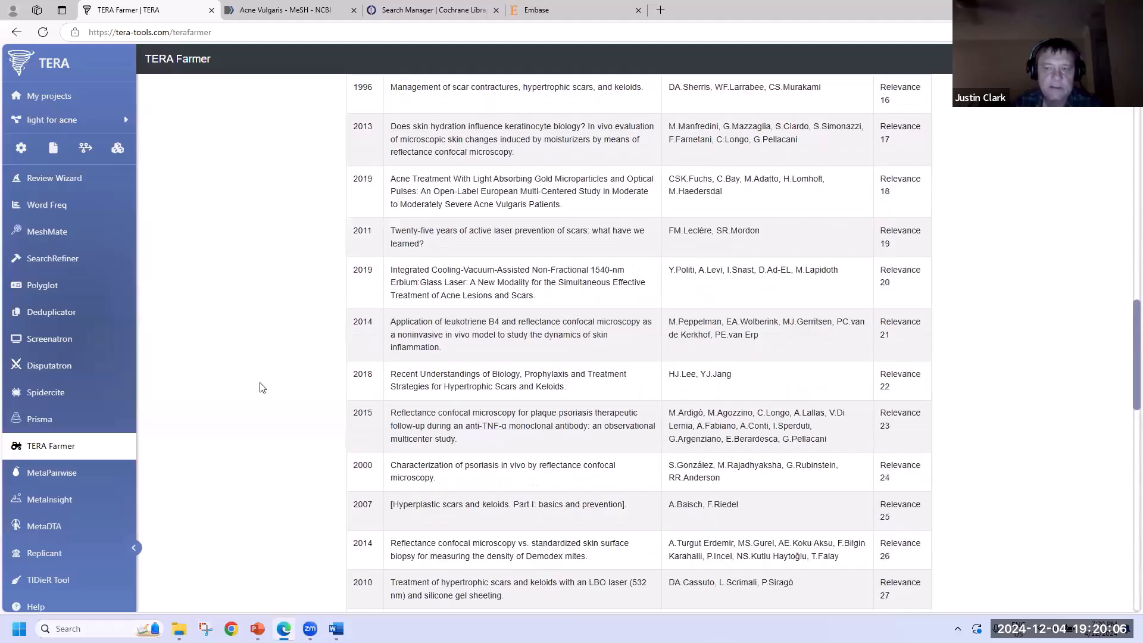
{"action": "scroll", "coordinate": [262, 387], "scroll_direction": "down", "scroll_amount": 15}
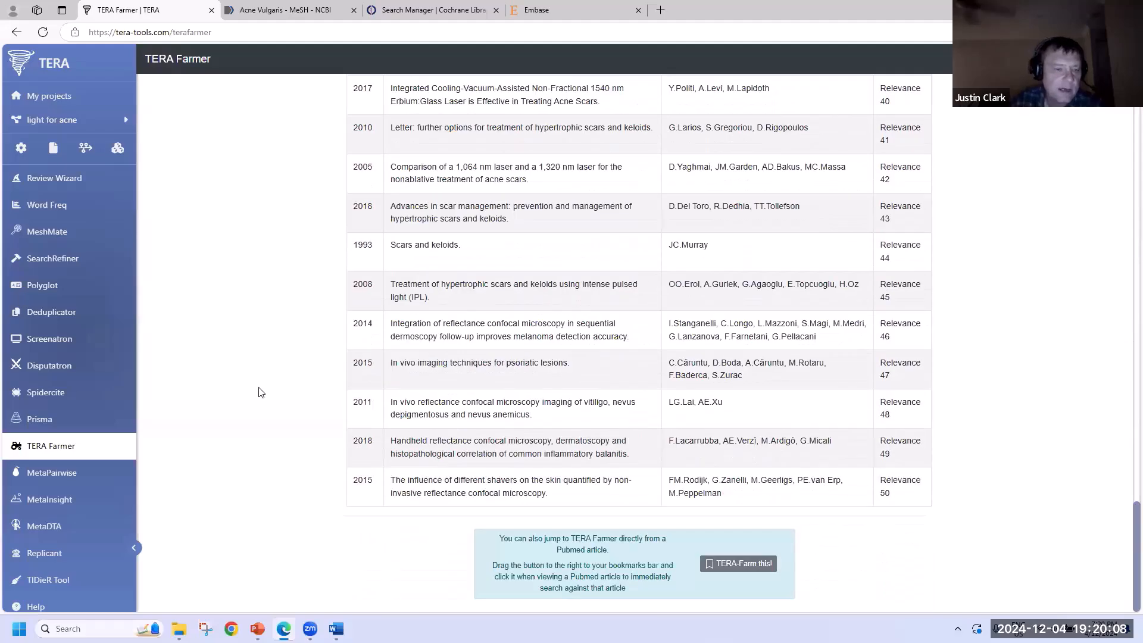
{"action": "scroll", "coordinate": [258, 391], "scroll_direction": "up", "scroll_amount": 20}
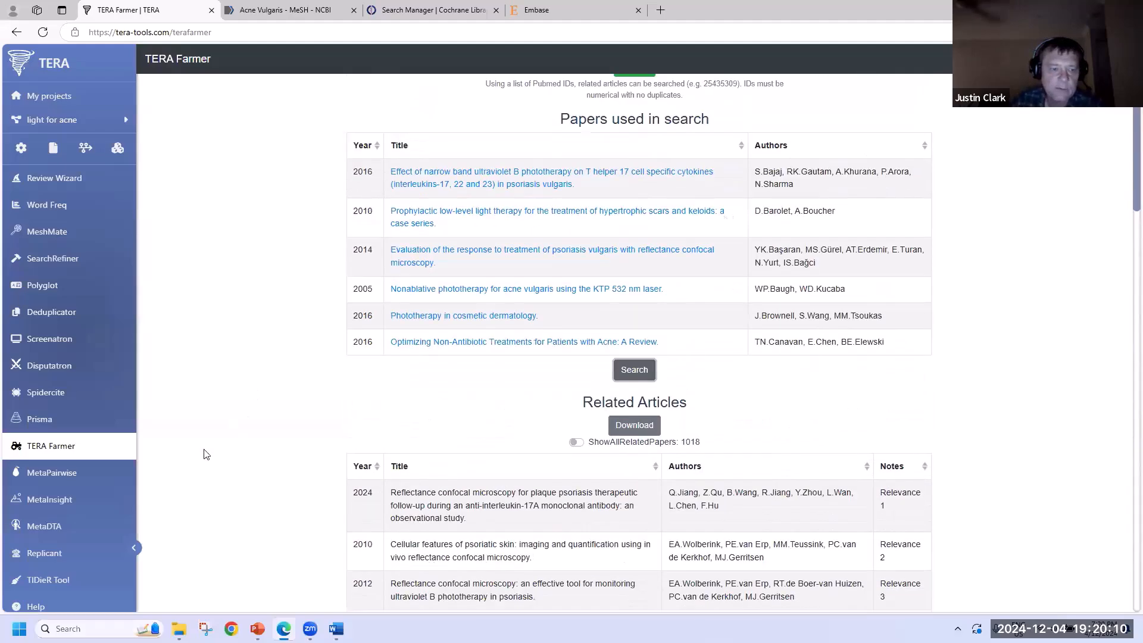
{"action": "scroll", "coordinate": [218, 444], "scroll_direction": "up", "scroll_amount": 4}
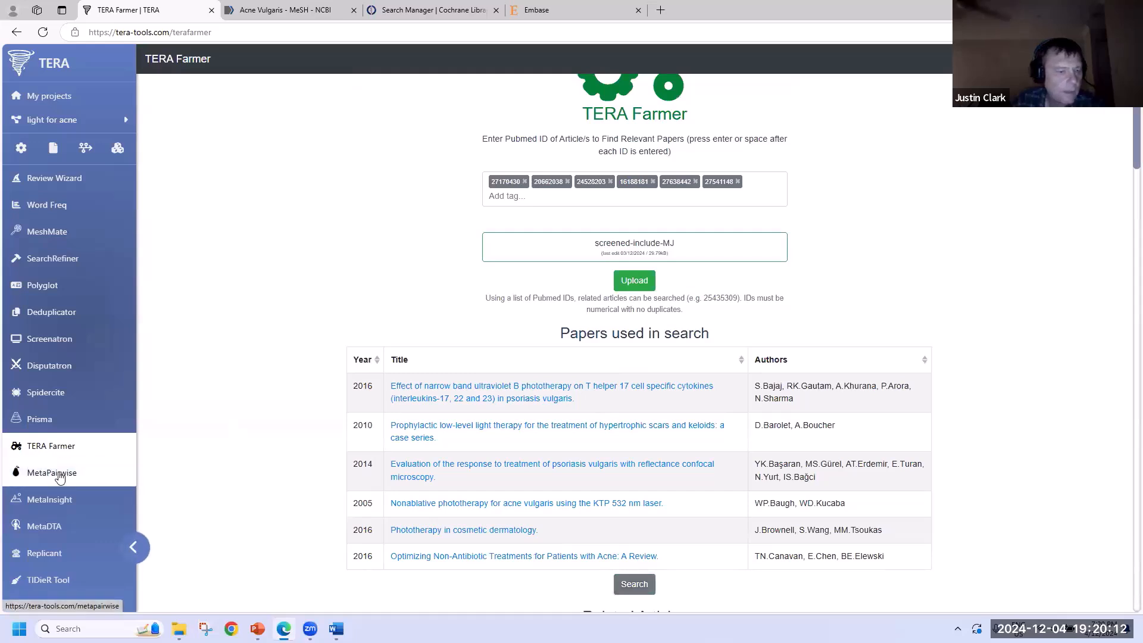
- Open MetaPairwise and review the required data columns on its Data page
{"action": "left_click", "coordinate": [59, 474]}
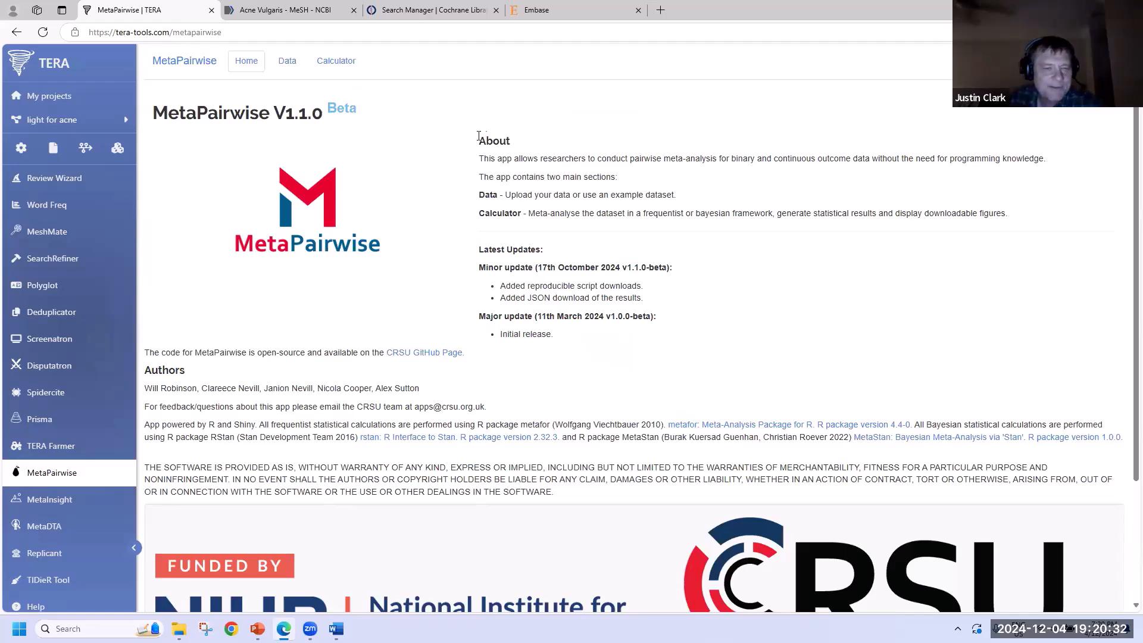
{"action": "left_click", "coordinate": [289, 67]}
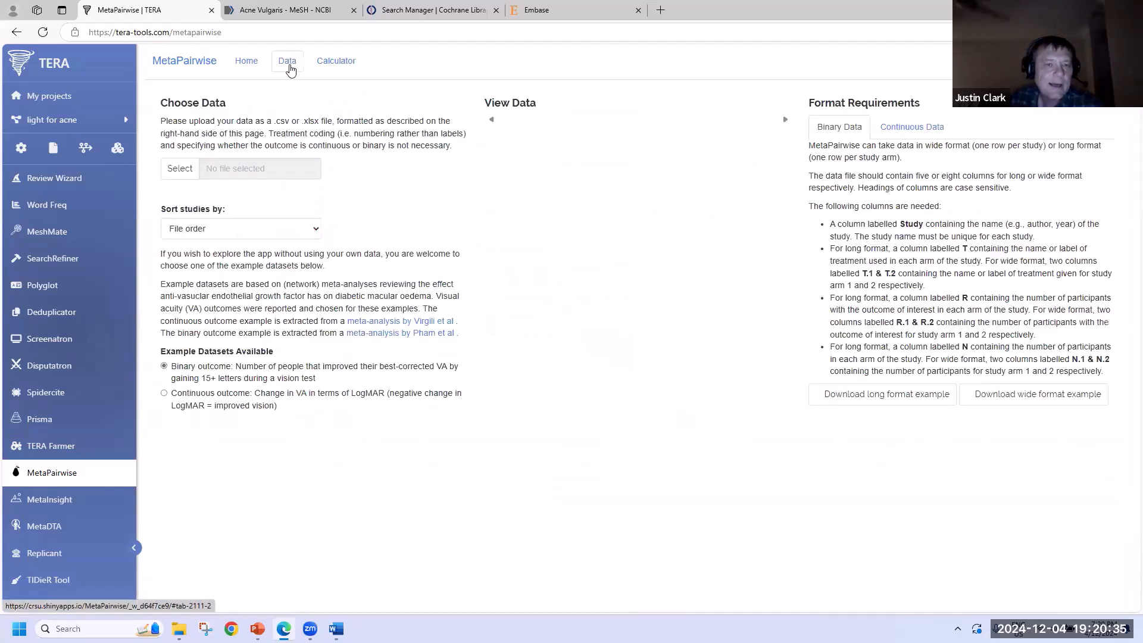
{"action": "left_click", "coordinate": [246, 64]}
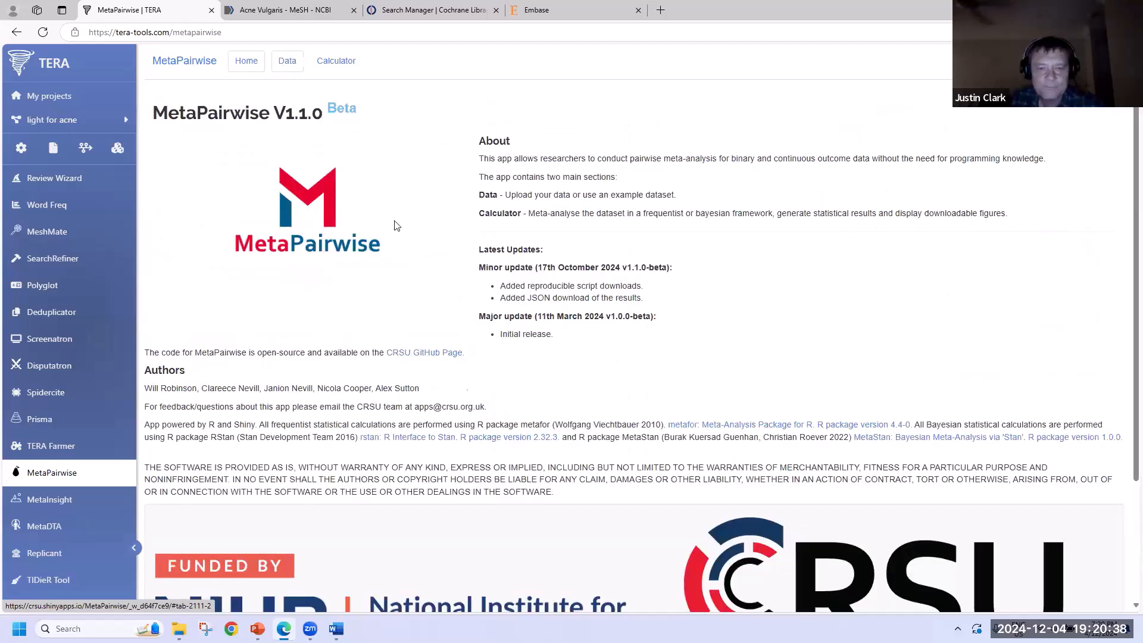
{"action": "left_click", "coordinate": [289, 62]}
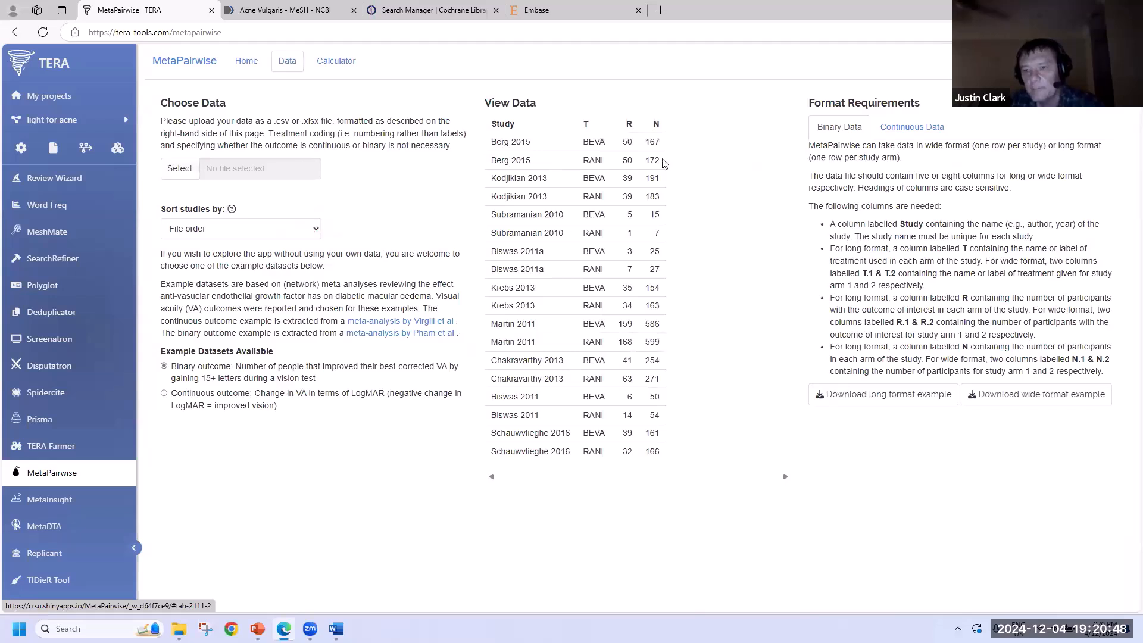
{"action": "left_click_drag", "start_coordinate": [809, 207], "coordinate": [1104, 370]}
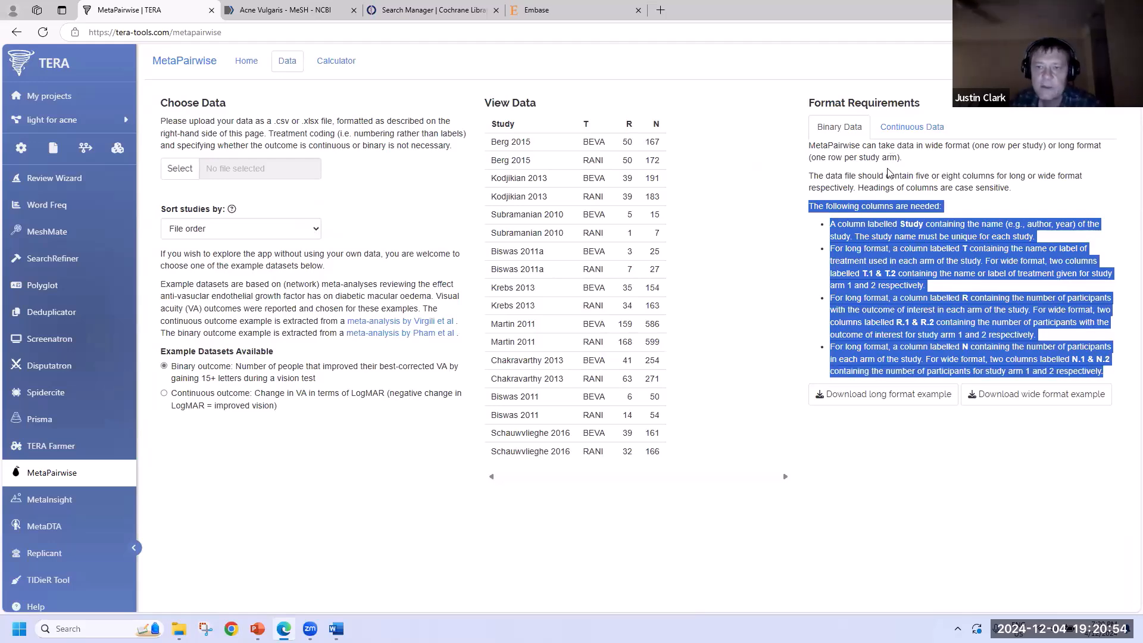
{"action": "left_click", "coordinate": [924, 397]}
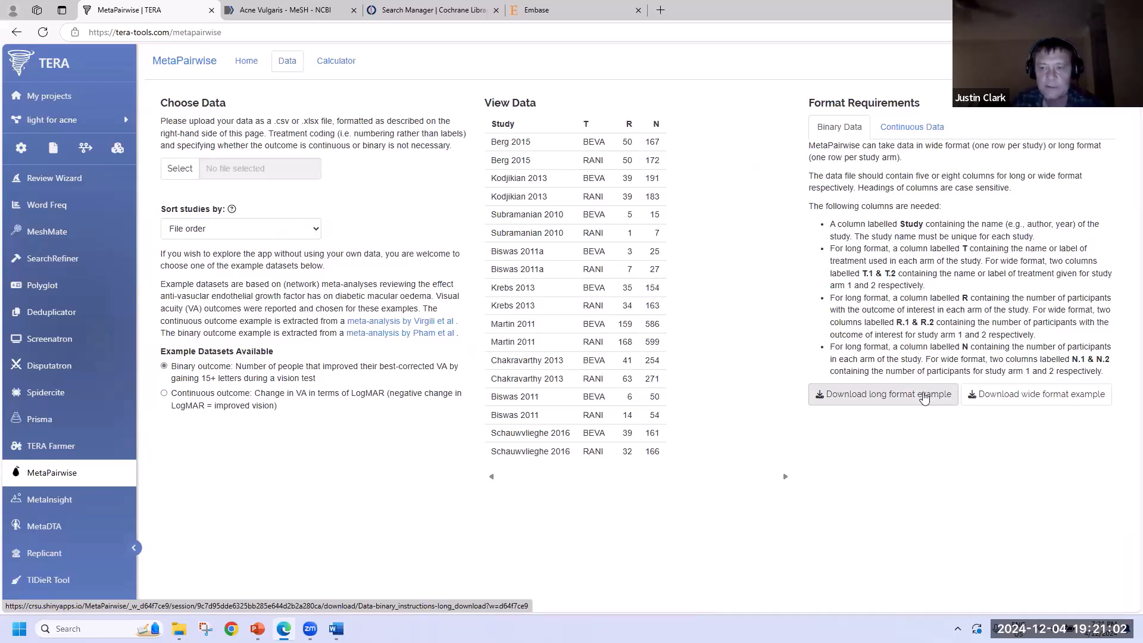
- Compare the continuous and binary format requirements, then open the Calculator with the BEVA versus RANI example
{"action": "left_click", "coordinate": [891, 133]}
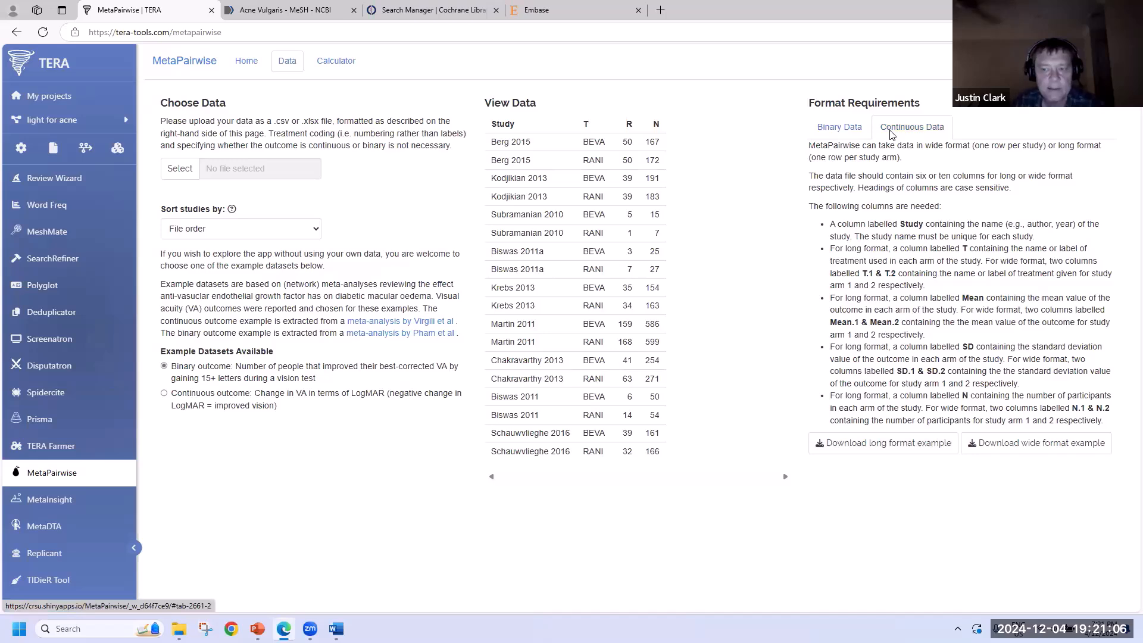
{"action": "left_click", "coordinate": [837, 129]}
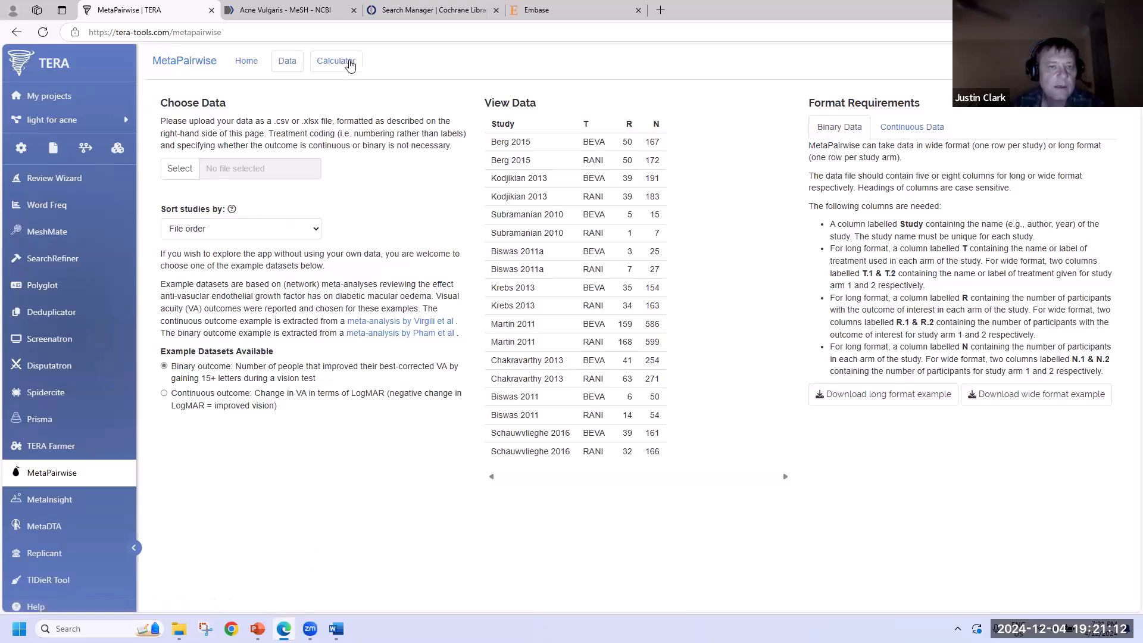
{"action": "left_click", "coordinate": [348, 63]}
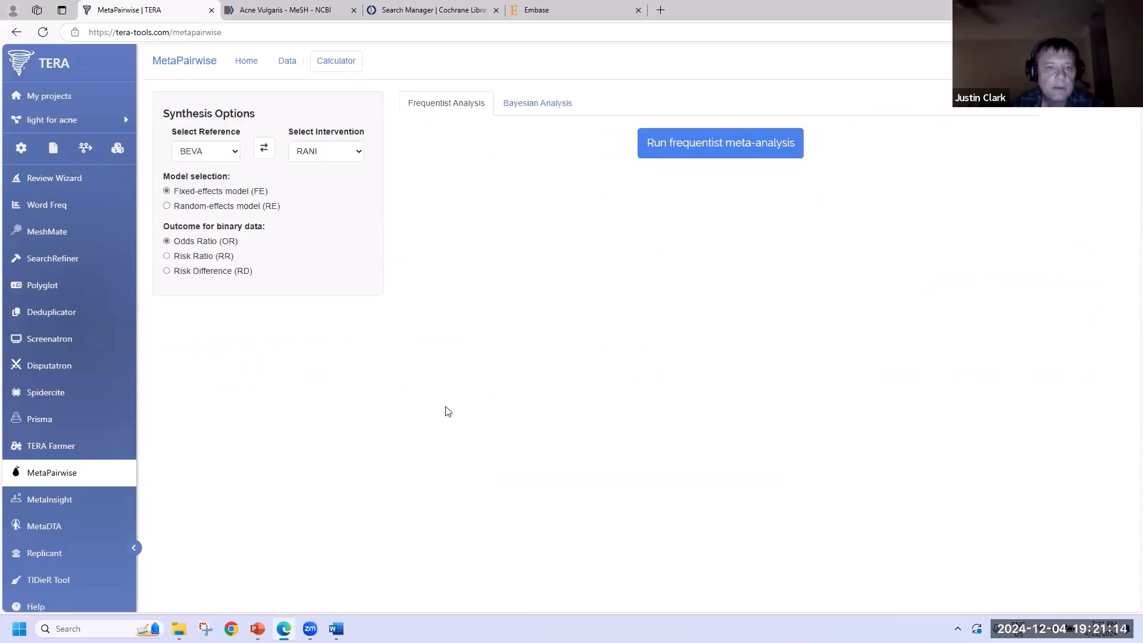
- Upload 'Phototherapy SR meta analysis' from Documents > Work > Training > TERA training > Full SR example blue light
{"action": "left_click", "coordinate": [289, 67]}
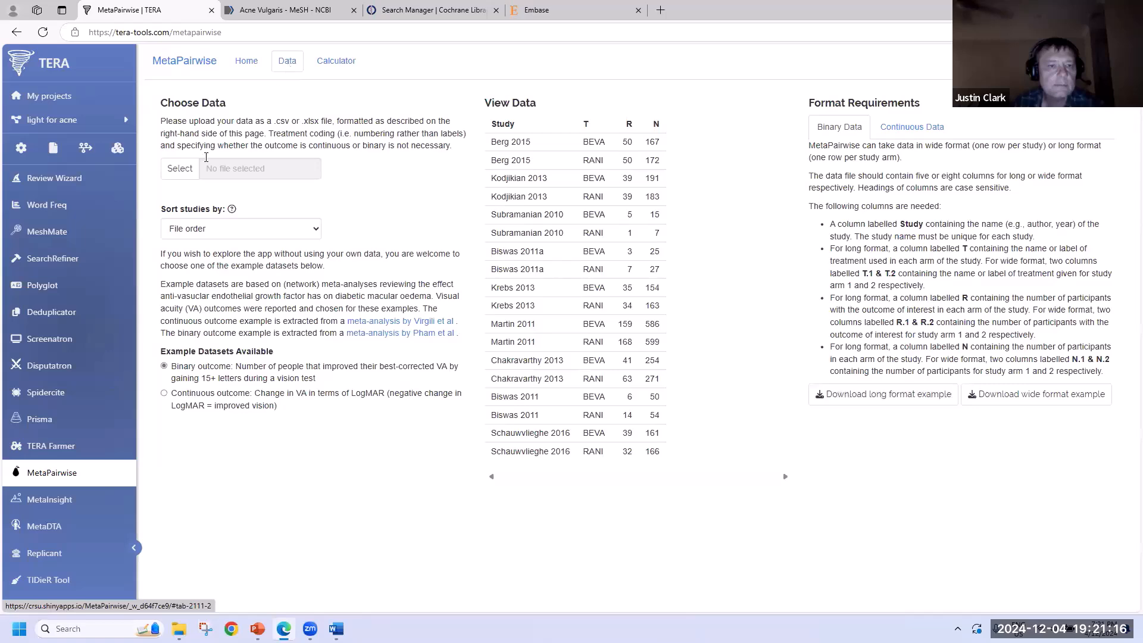
{"action": "left_click", "coordinate": [183, 172]}
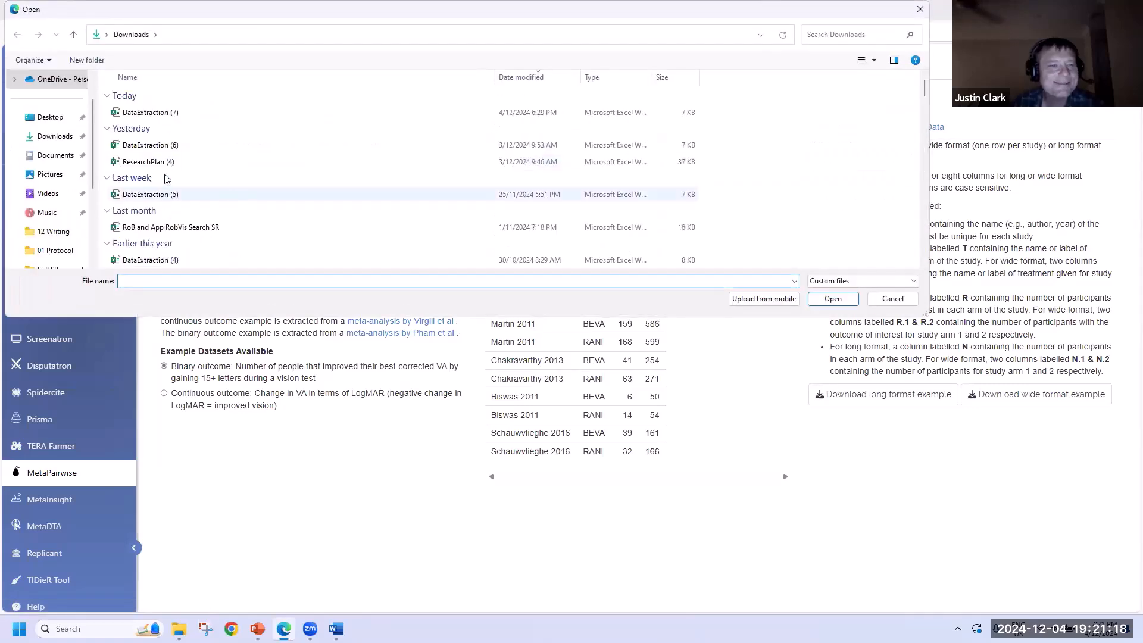
{"action": "left_click", "coordinate": [54, 155]}
{"action": "double_click", "coordinate": [188, 229]}
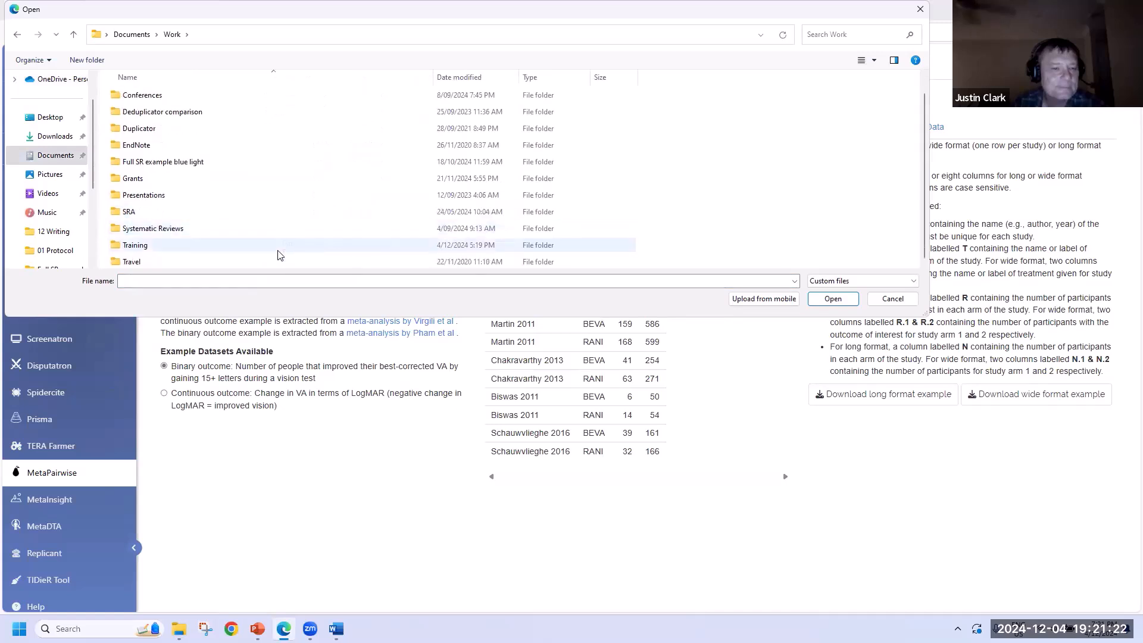
{"action": "double_click", "coordinate": [277, 247]}
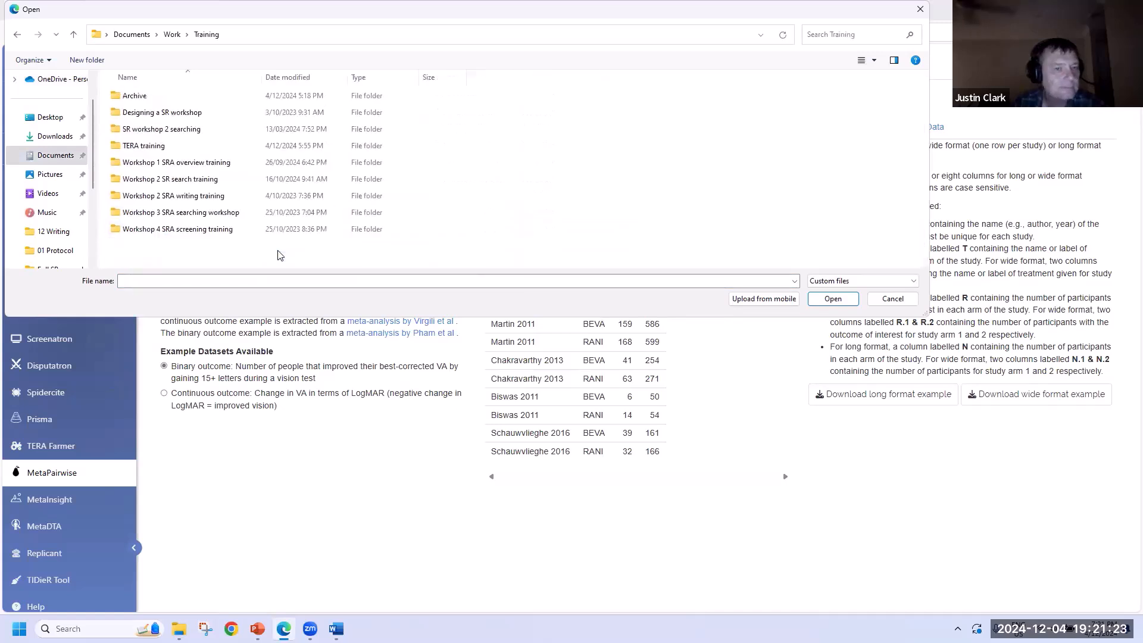
{"action": "double_click", "coordinate": [402, 147]}
{"action": "double_click", "coordinate": [387, 95]}
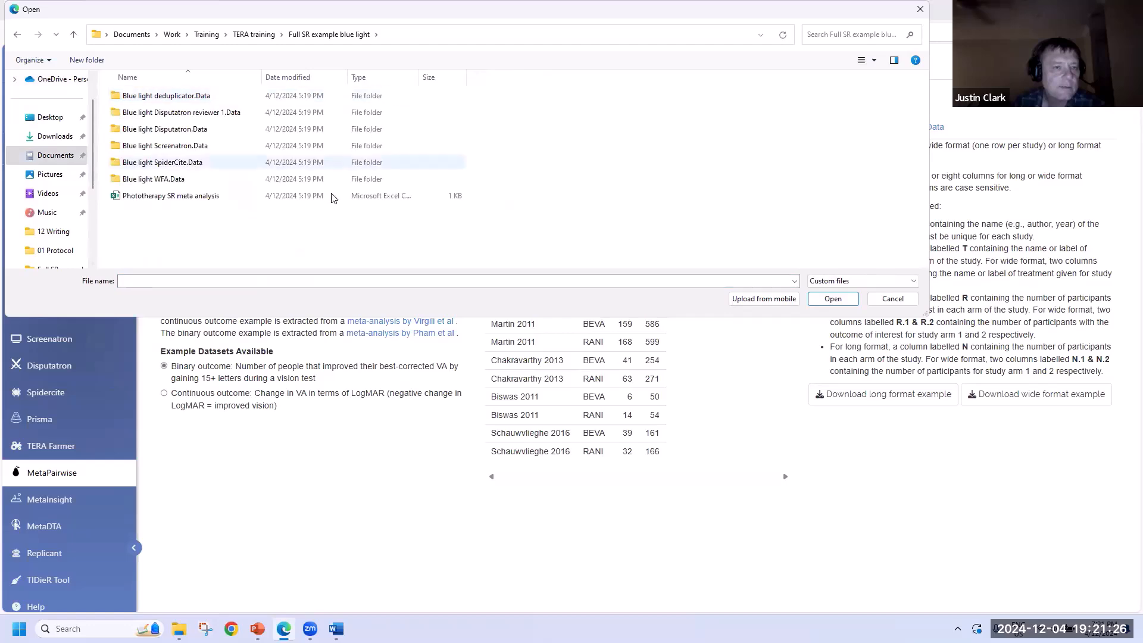
{"action": "left_click", "coordinate": [331, 201]}
{"action": "left_click", "coordinate": [834, 299]}
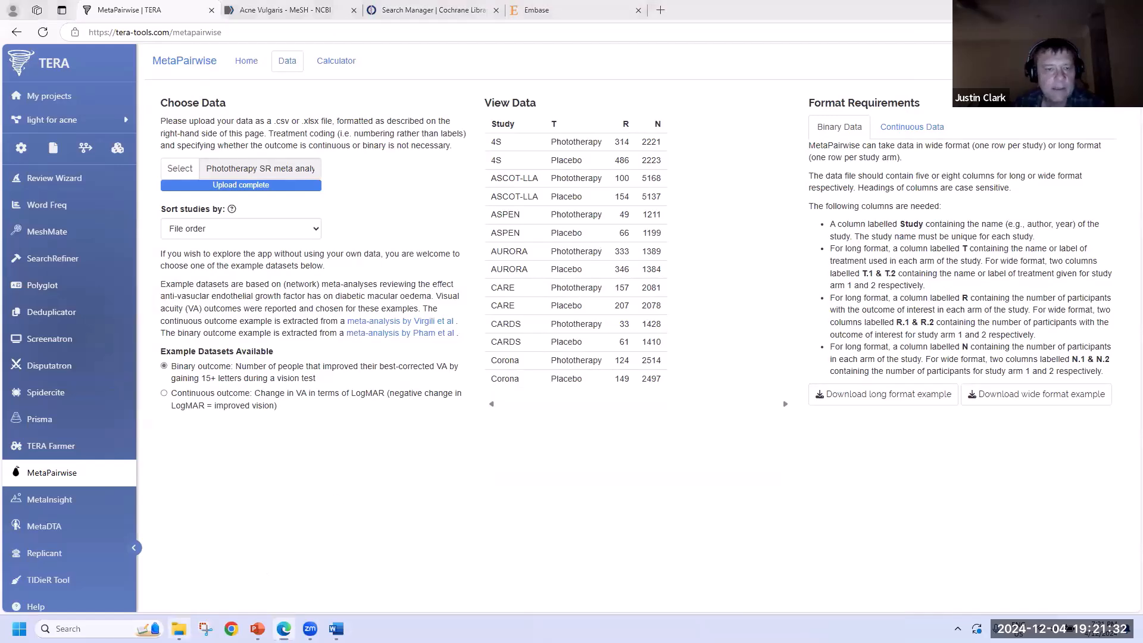
{"action": "left_click", "coordinate": [179, 628]}
- Open the Phototherapy SR meta analysis workbook in Excel to view its Study, T, R, N columns
{"action": "left_click", "coordinate": [160, 403]}
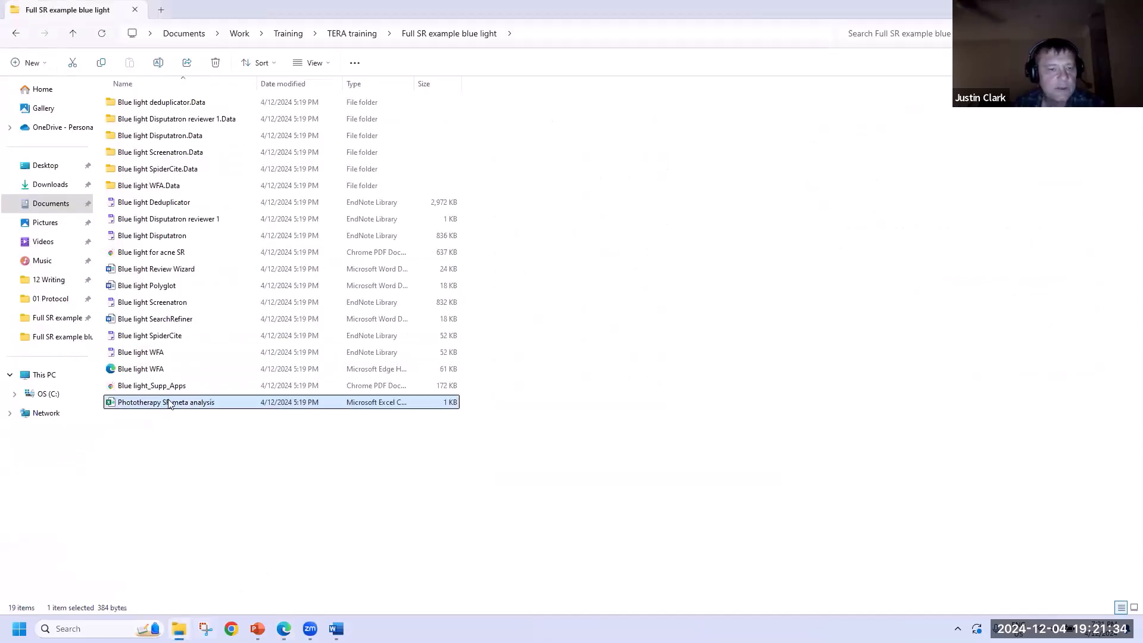
{"action": "key", "text": "Return"}
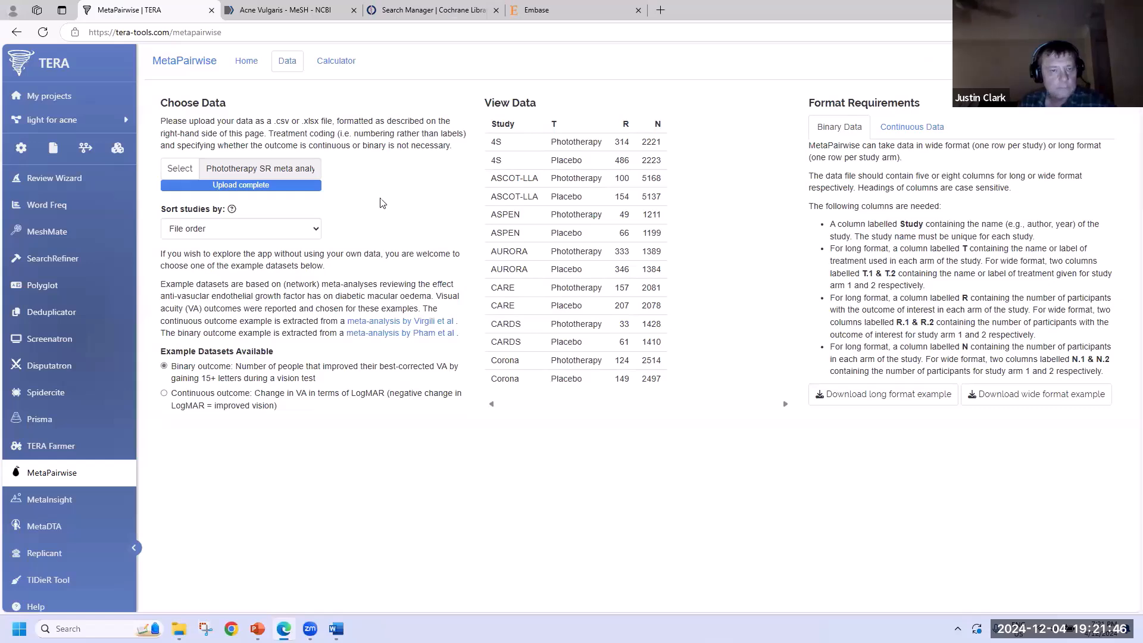
- Run the frequentist meta-analysis, giving a pooled OR of 1.39 (1.28–1.51) across 7 studies
{"action": "left_click", "coordinate": [348, 65]}
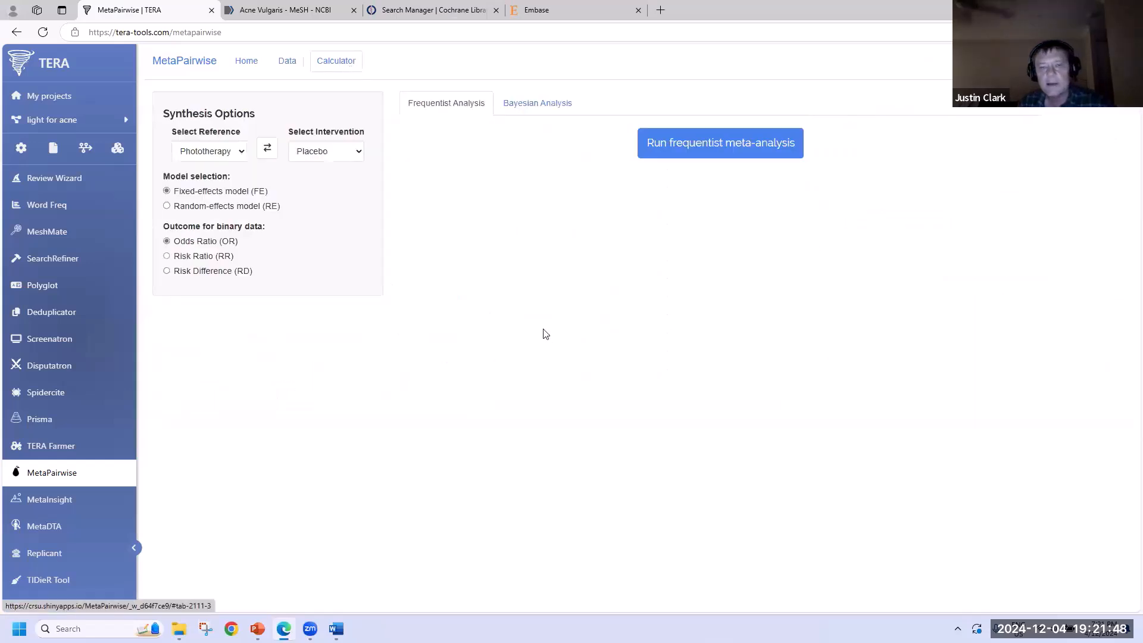
{"action": "left_click", "coordinate": [742, 149]}
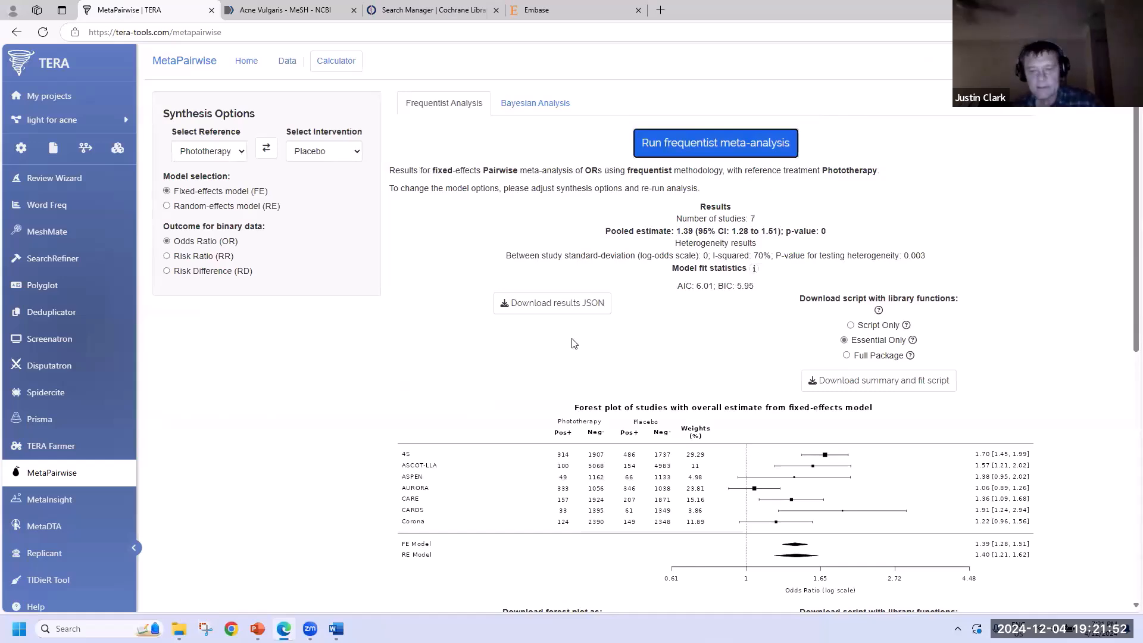
{"action": "scroll", "coordinate": [573, 344], "scroll_direction": "down", "scroll_amount": 2}
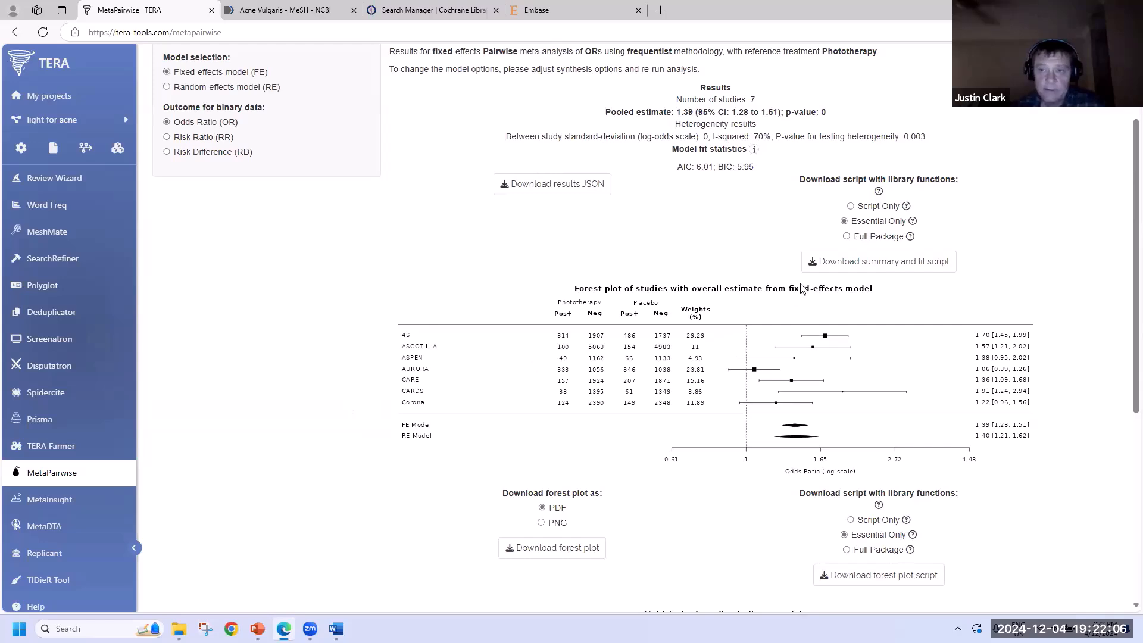
{"action": "scroll", "coordinate": [795, 293], "scroll_direction": "down", "scroll_amount": 4}
{"action": "scroll", "coordinate": [795, 293], "scroll_direction": "down", "scroll_amount": 1}
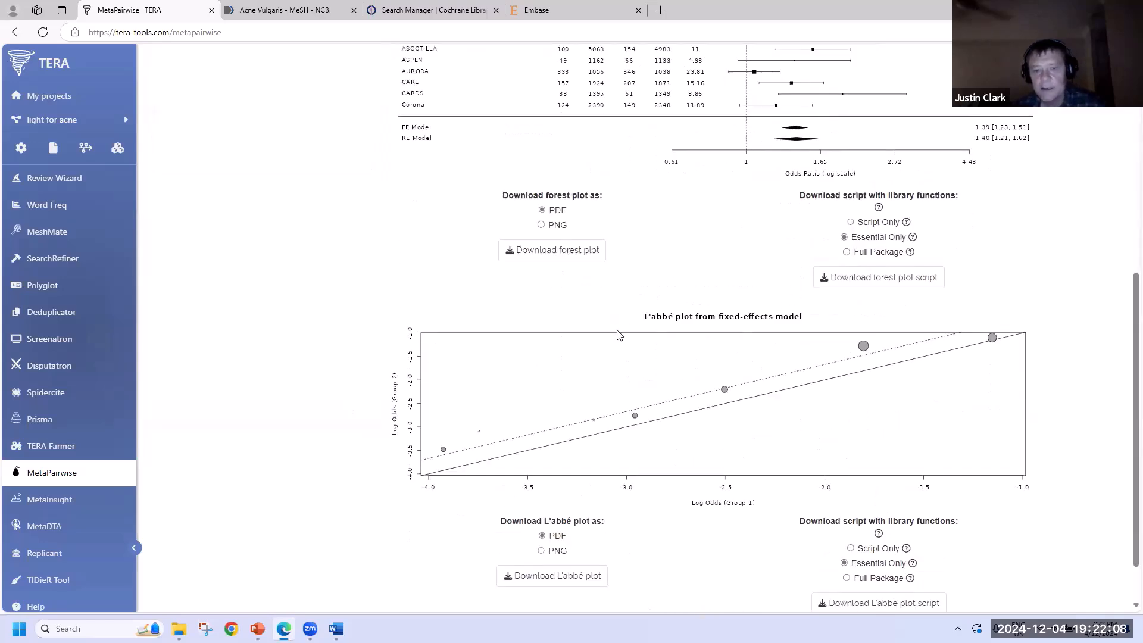
{"action": "scroll", "coordinate": [604, 297], "scroll_direction": "up", "scroll_amount": 2}
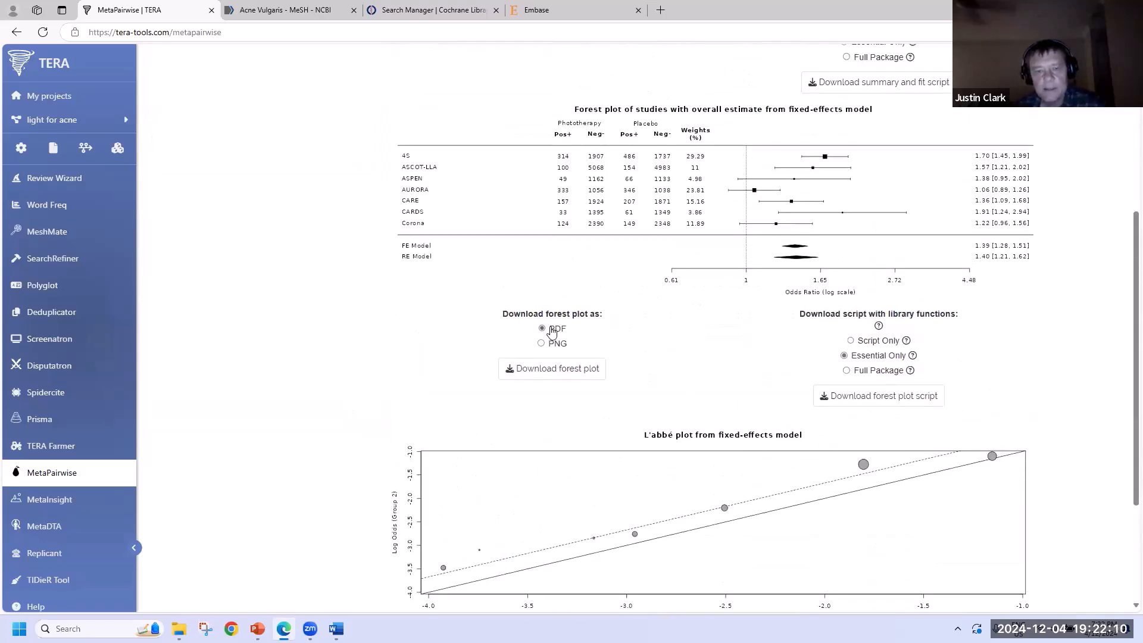
- Set the forest plot download format to PNG and download the results as JSON
{"action": "left_click", "coordinate": [556, 346]}
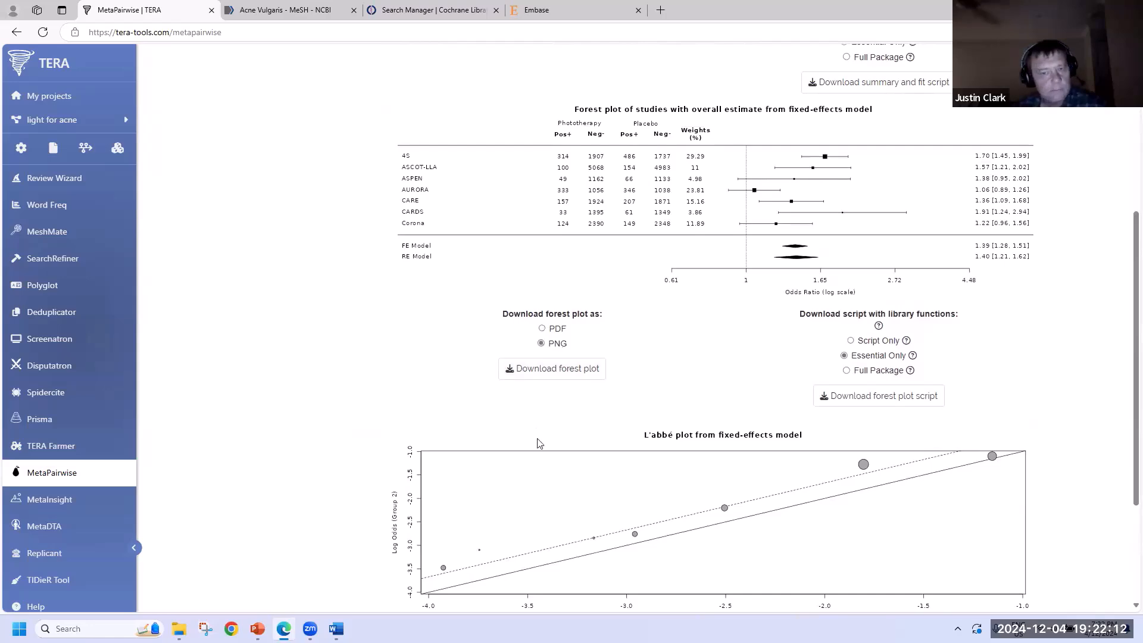
{"action": "scroll", "coordinate": [354, 346], "scroll_direction": "up", "scroll_amount": 3}
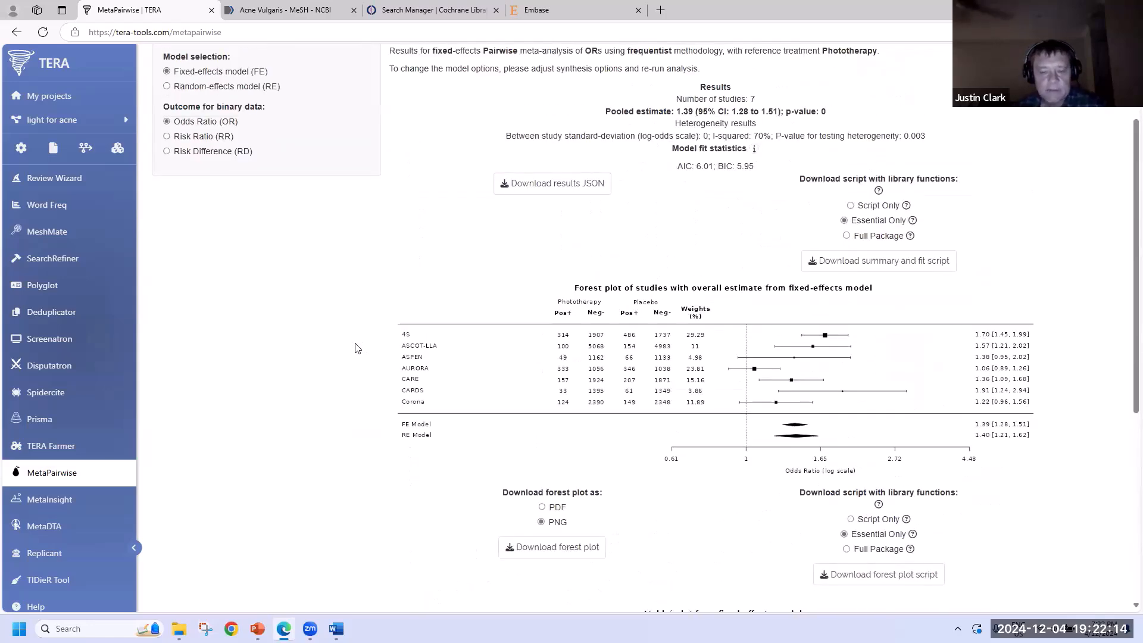
{"action": "scroll", "coordinate": [357, 348], "scroll_direction": "up", "scroll_amount": 2}
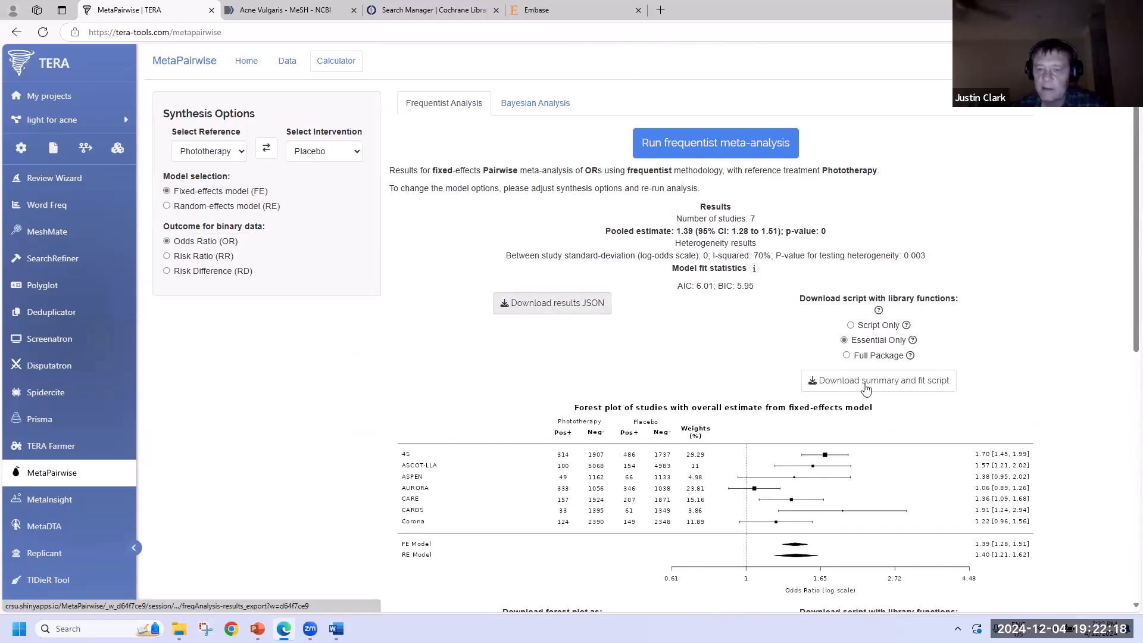
{"action": "left_click", "coordinate": [570, 306]}
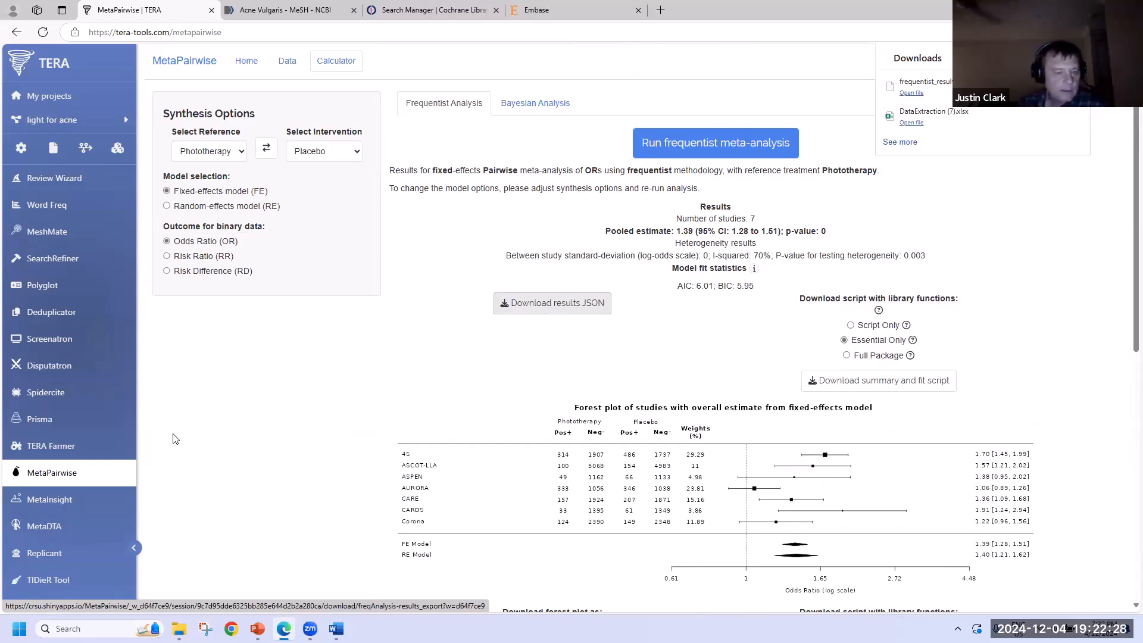
{"action": "scroll", "coordinate": [79, 430], "scroll_direction": "down", "scroll_amount": 2}
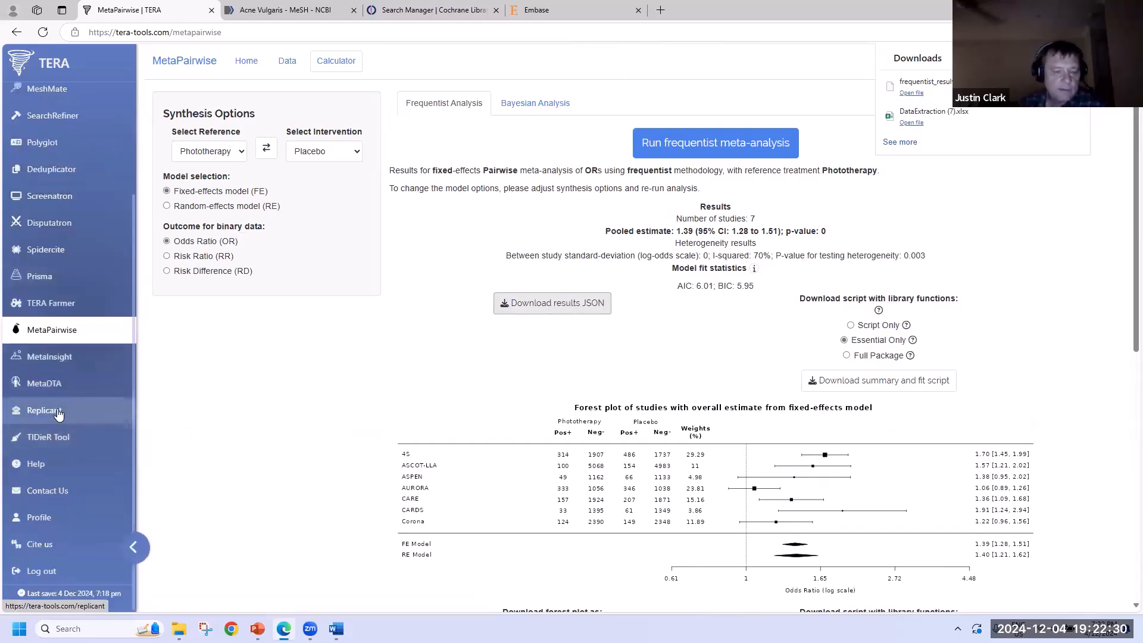
- Load frequentist_results (8).json into Replicant to produce search, 7-study summary and per-study text
{"action": "left_click", "coordinate": [57, 410]}
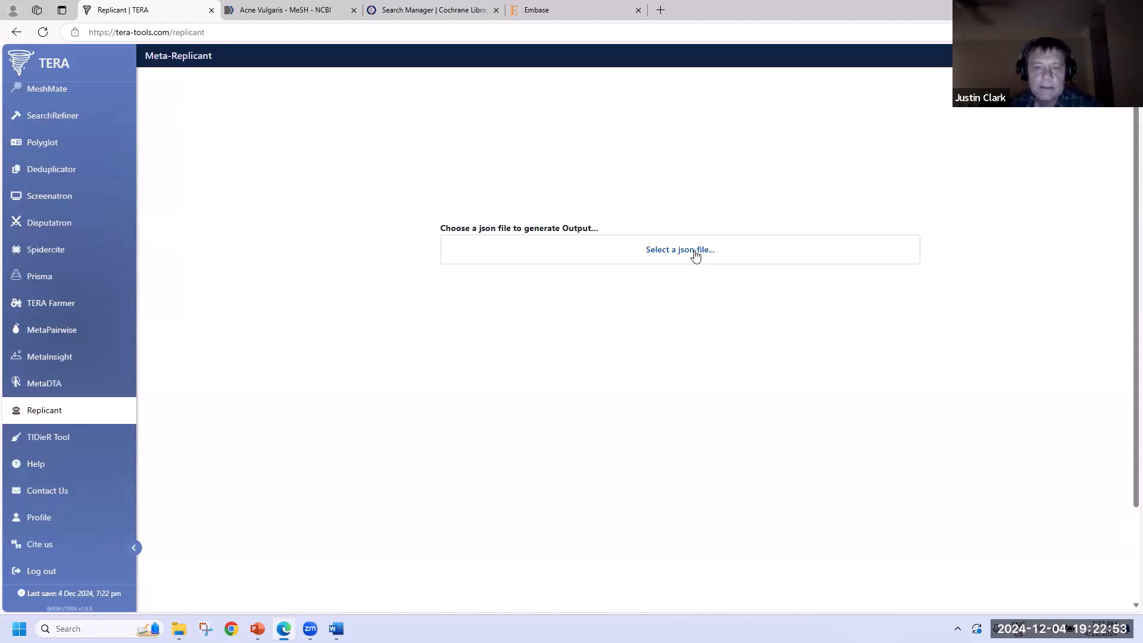
{"action": "left_click", "coordinate": [695, 252]}
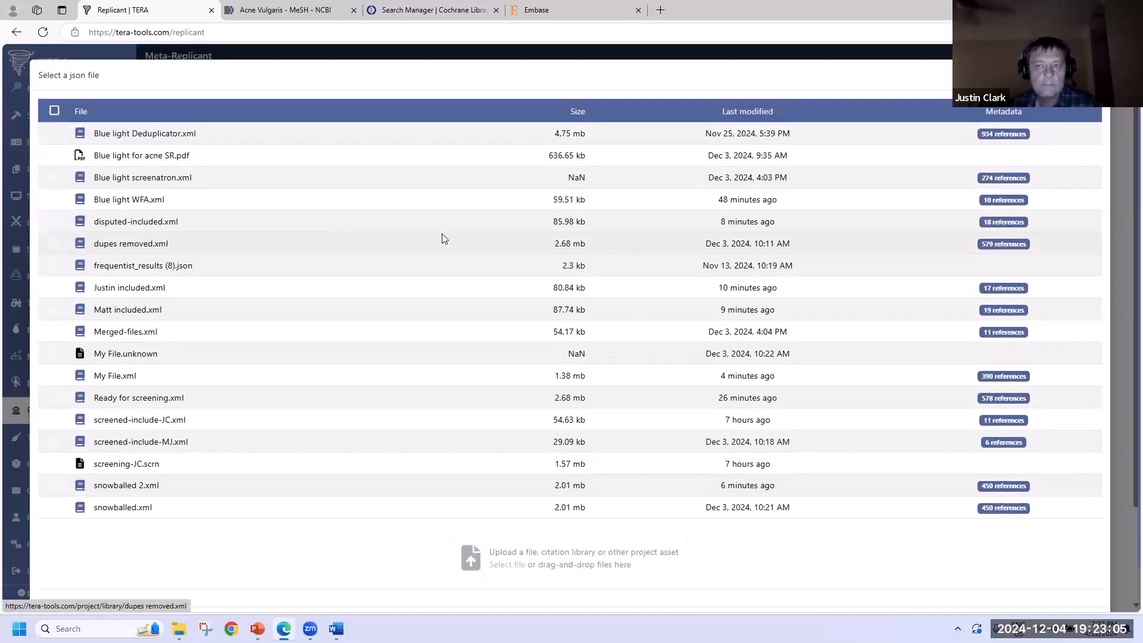
{"action": "left_click", "coordinate": [655, 257]}
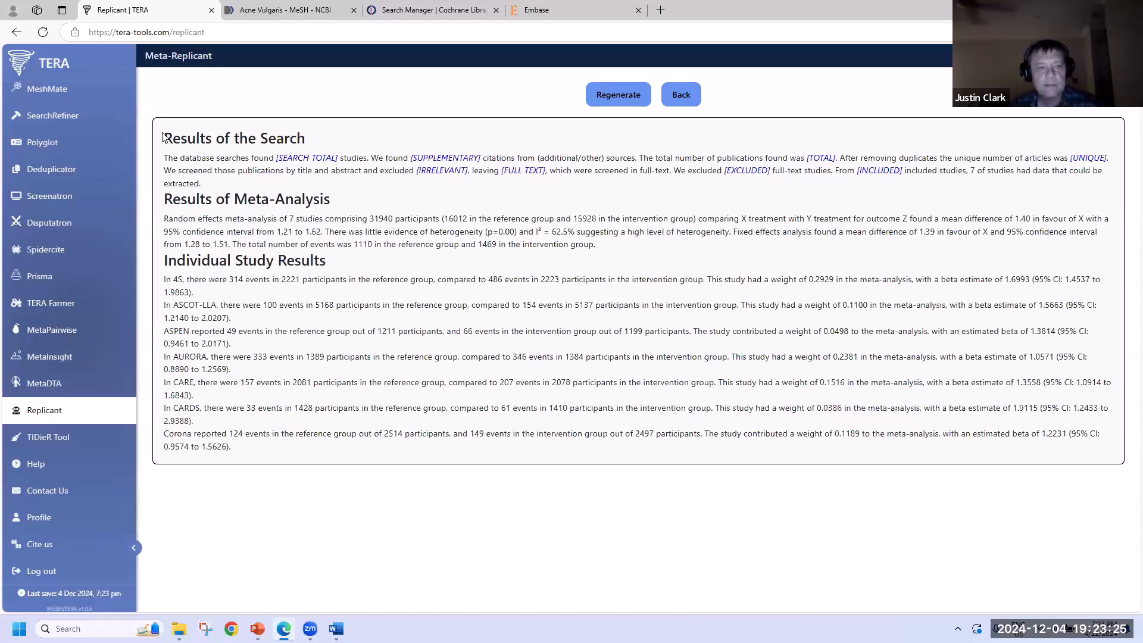
- Review the search and meta-analysis paragraphs (31940 participants), then regenerate the narrative into reworded prose
{"action": "left_click_drag", "start_coordinate": [163, 133], "coordinate": [676, 185]}
{"action": "left_click", "coordinate": [971, 173]}
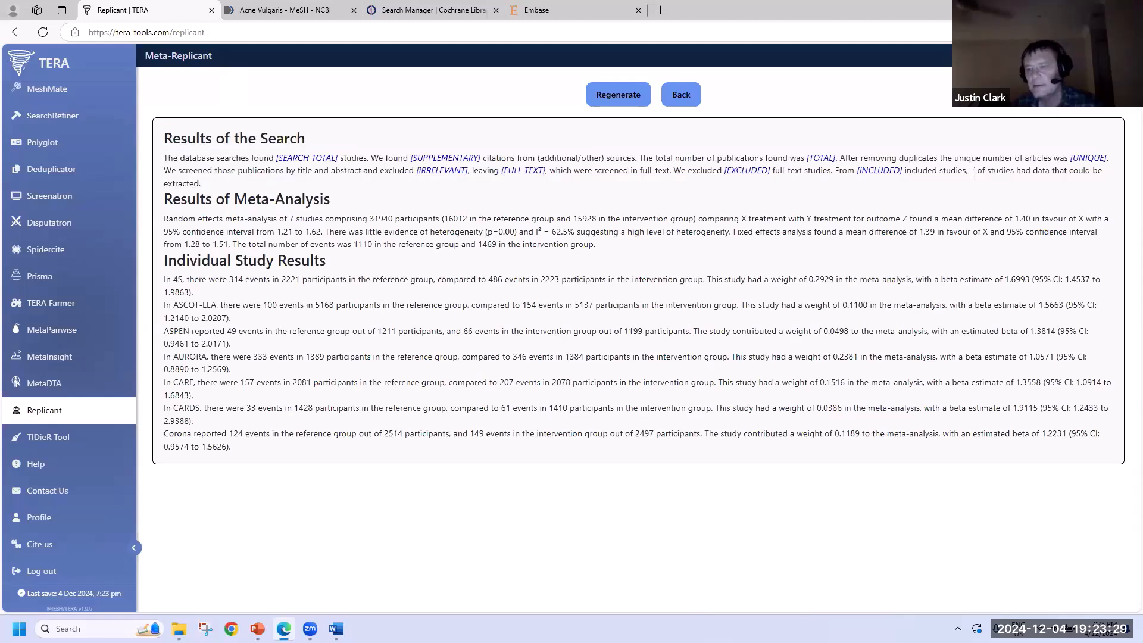
{"action": "left_click_drag", "start_coordinate": [983, 172], "coordinate": [969, 172]}
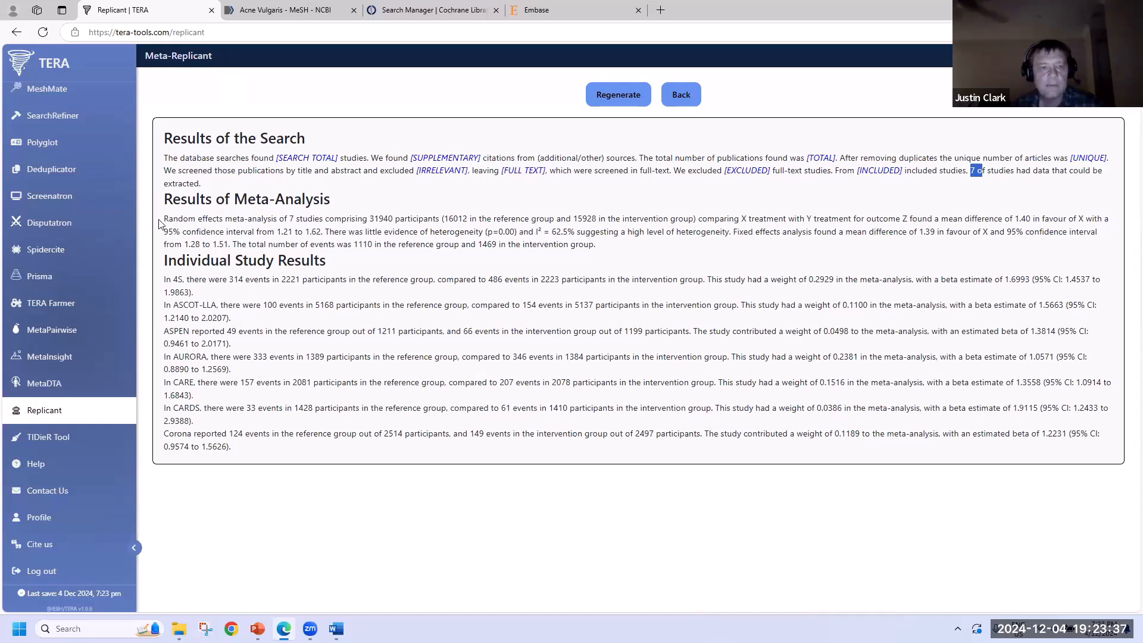
{"action": "left_click_drag", "start_coordinate": [164, 219], "coordinate": [393, 219]}
{"action": "left_click", "coordinate": [373, 219]}
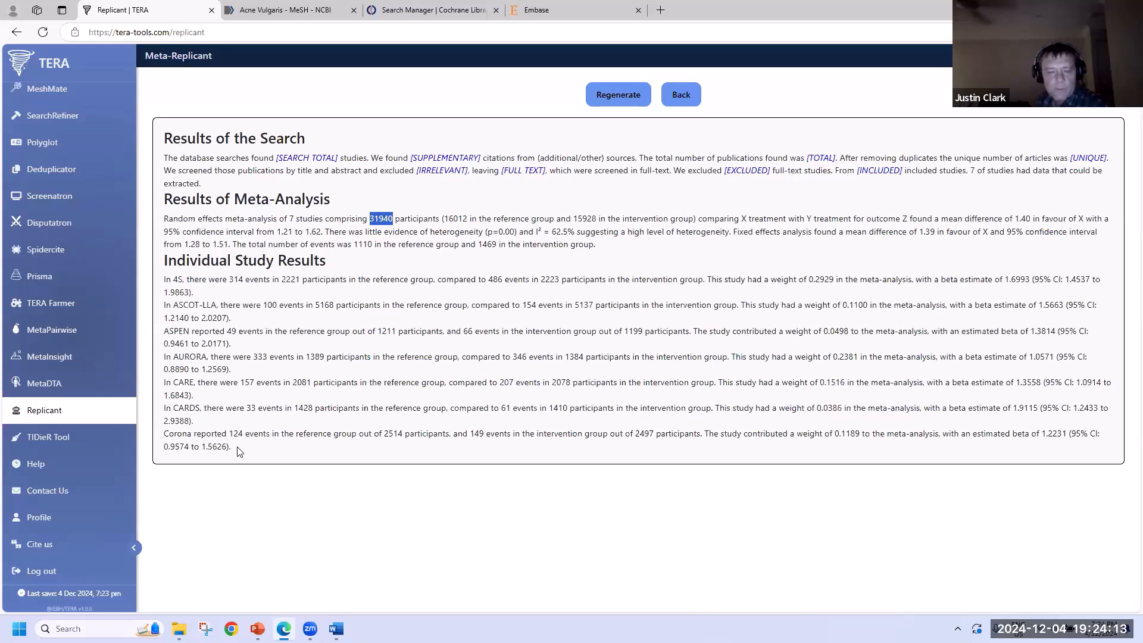
{"action": "left_click", "coordinate": [627, 103]}
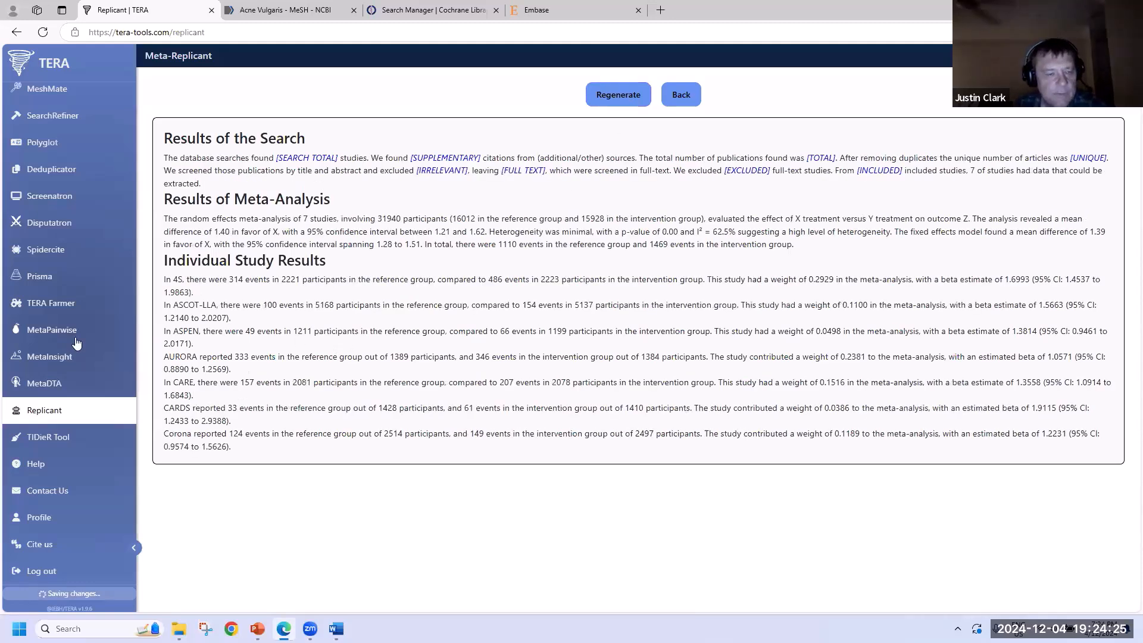
{"action": "scroll", "coordinate": [61, 376], "scroll_direction": "up", "scroll_amount": 3}
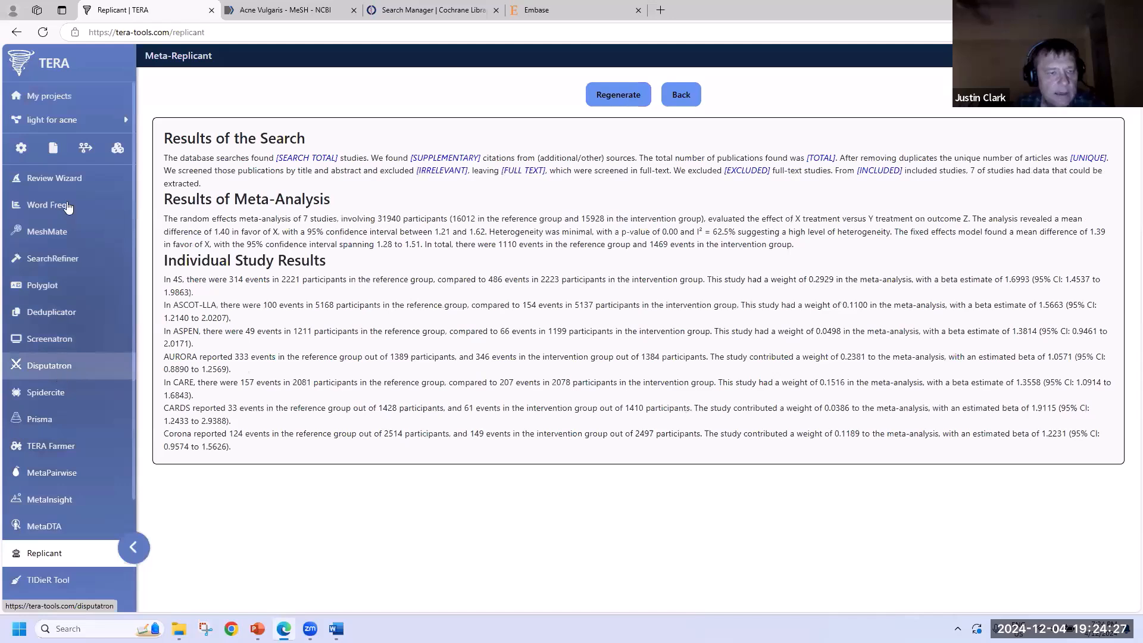
- Open the Review Wizard's Results section, then view the Study Characteristics extraction table
{"action": "left_click", "coordinate": [68, 180]}
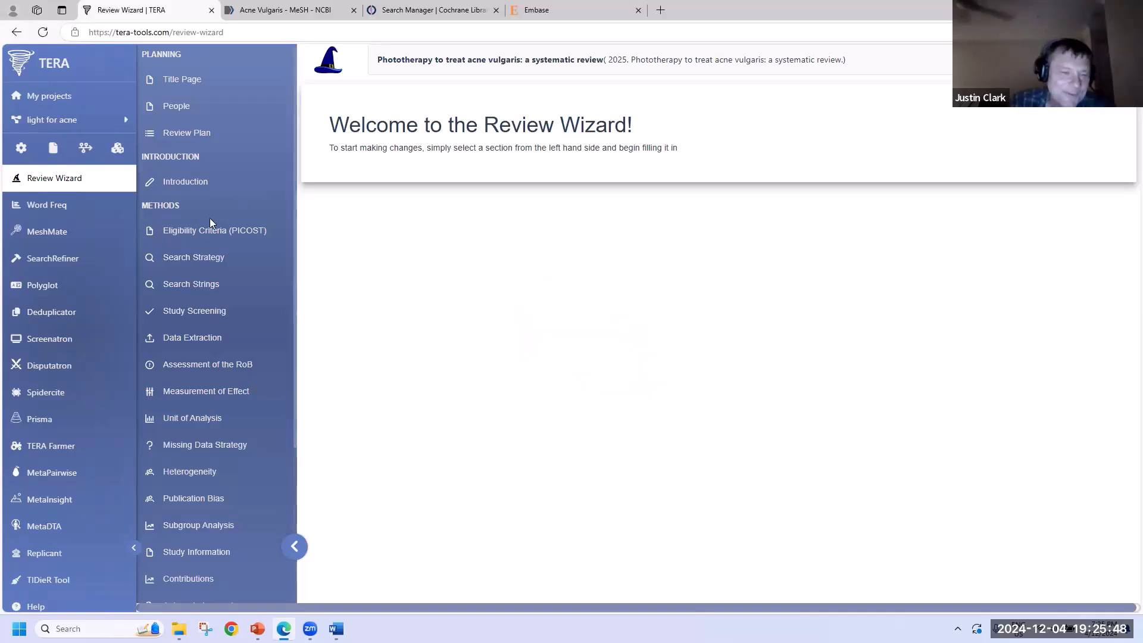
{"action": "scroll", "coordinate": [205, 233], "scroll_direction": "down", "scroll_amount": 3}
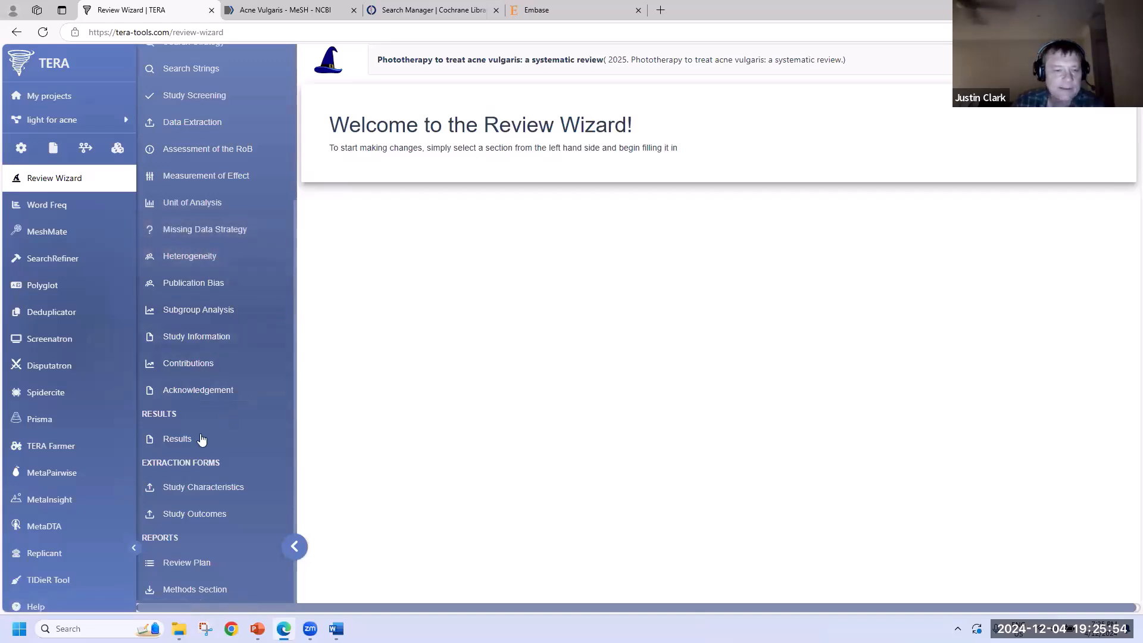
{"action": "left_click", "coordinate": [182, 439]}
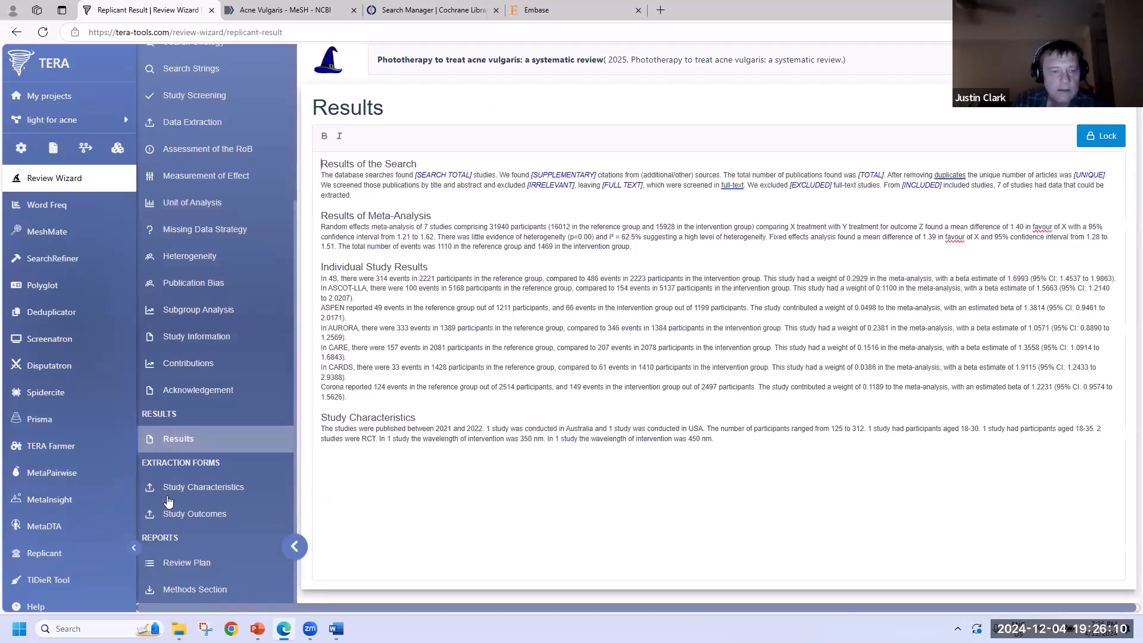
{"action": "left_click", "coordinate": [215, 488]}
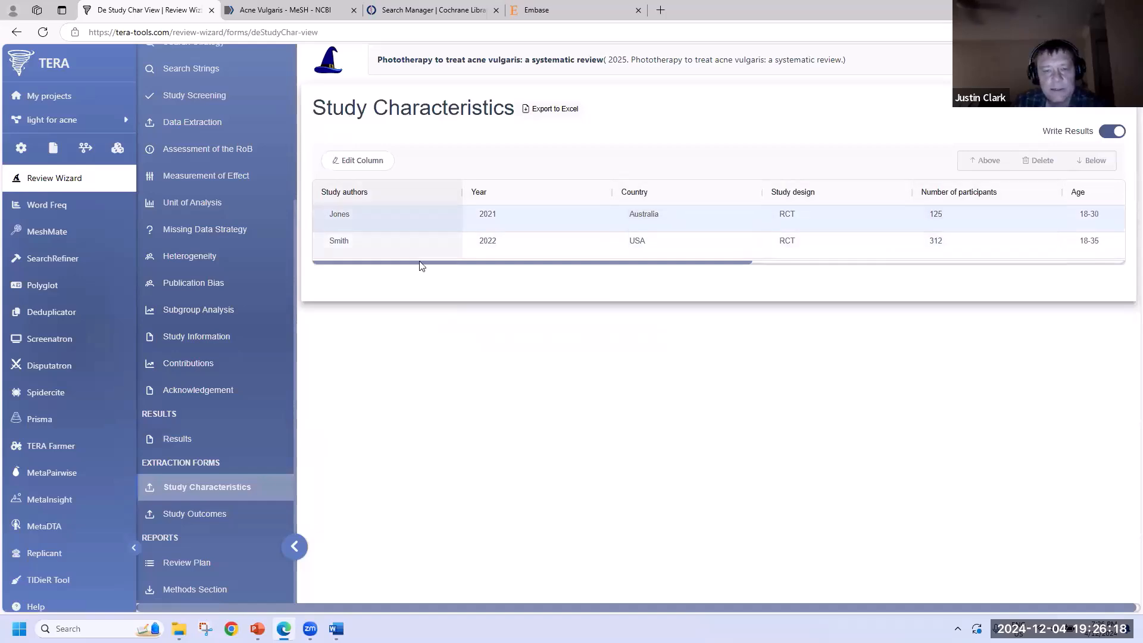
- Back in Results, select the Study Characteristics summary text, then go to the Methods Section output
{"action": "left_click", "coordinate": [158, 439]}
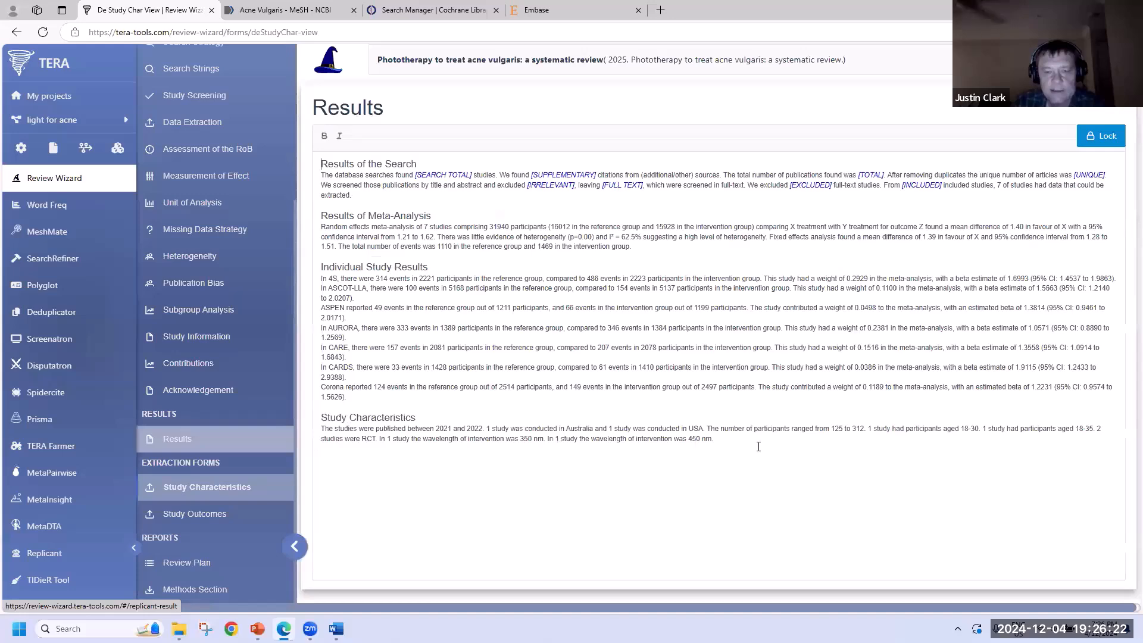
{"action": "left_click_drag", "start_coordinate": [322, 418], "coordinate": [640, 490]}
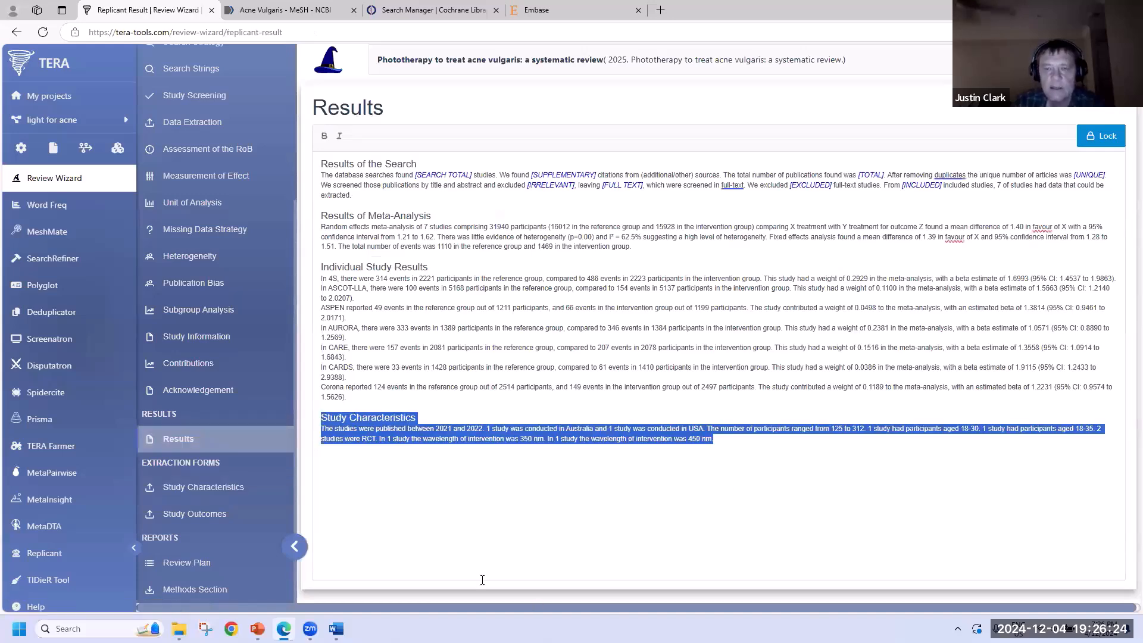
{"action": "left_click", "coordinate": [538, 523]}
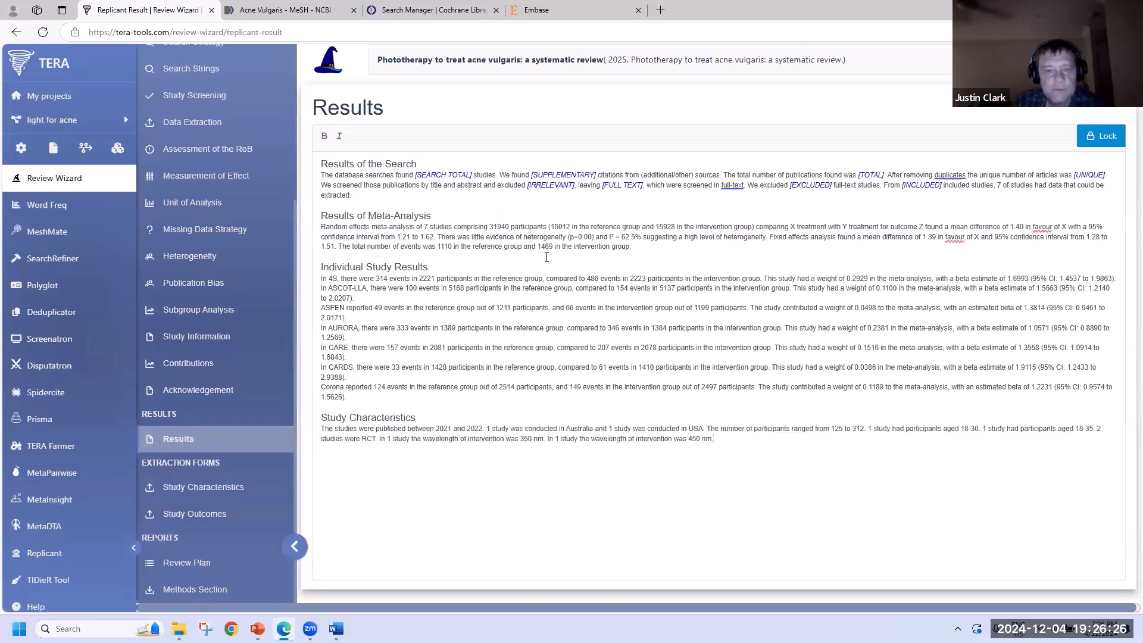
{"action": "left_click", "coordinate": [249, 343]}
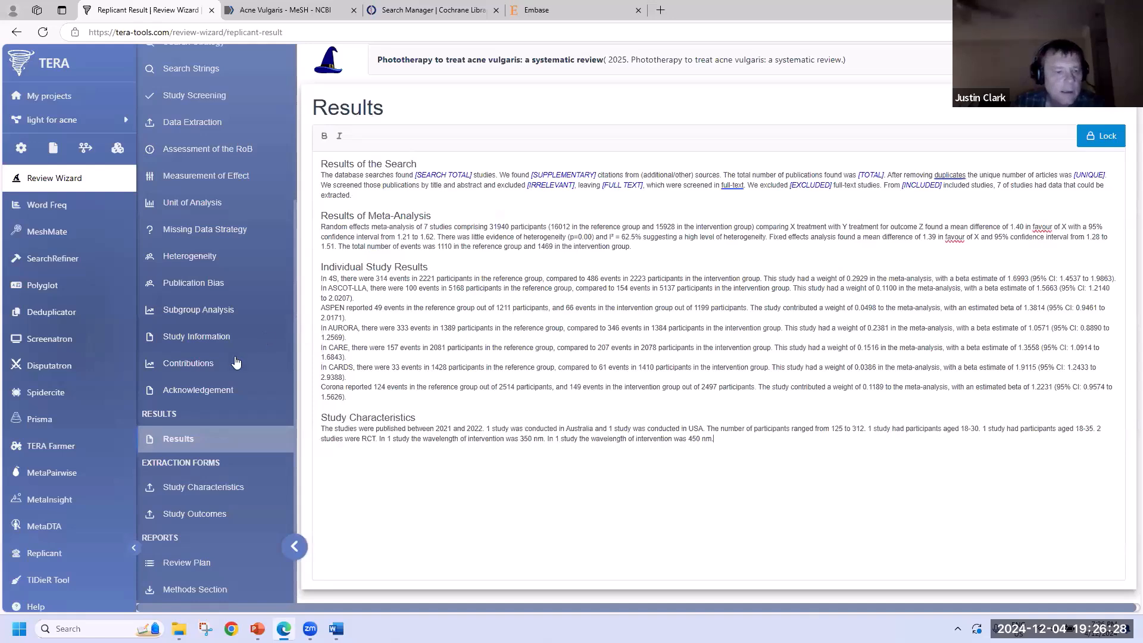
{"action": "left_click", "coordinate": [199, 590]}
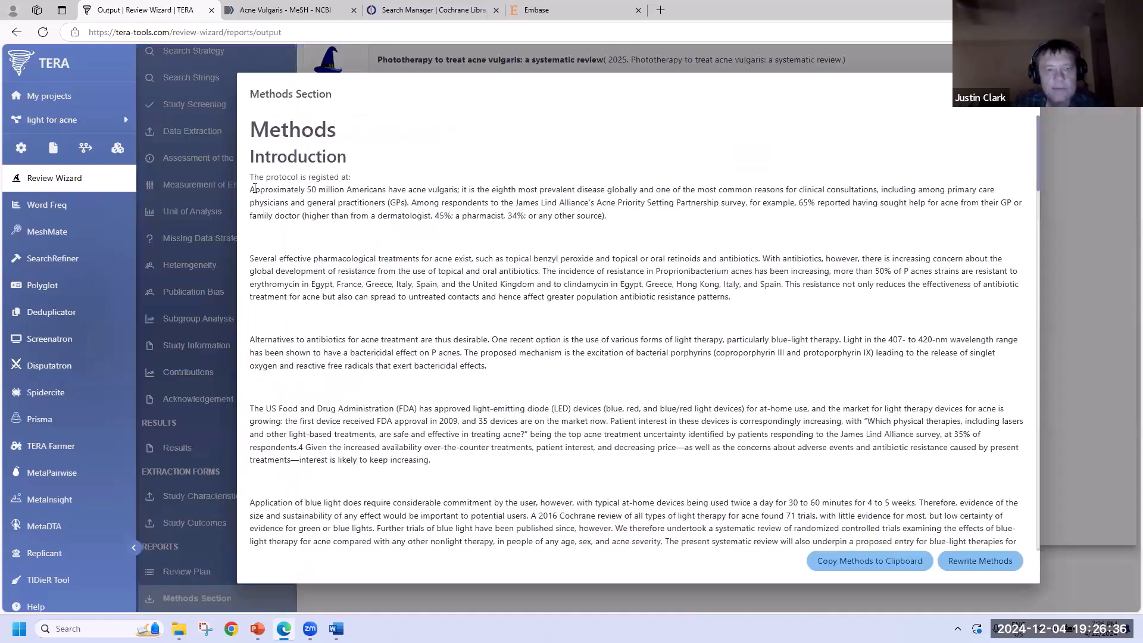
- In the generated methods report, select the Replicant Results section through Study Characteristics to check them
{"action": "scroll", "coordinate": [254, 188], "scroll_direction": "down", "scroll_amount": 20}
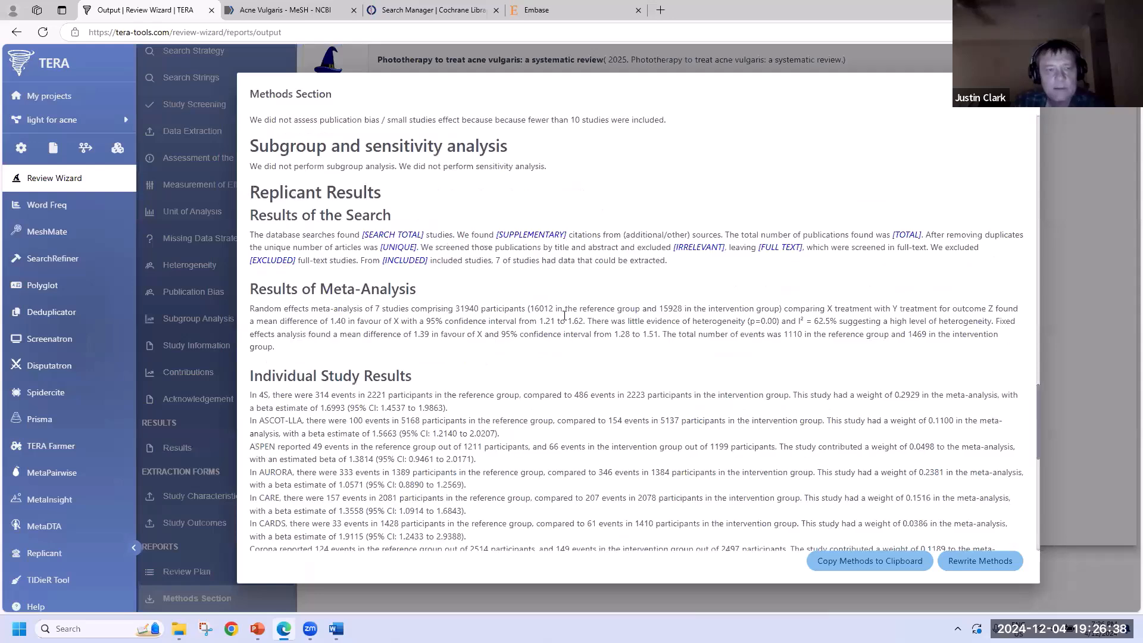
{"action": "left_click_drag", "start_coordinate": [249, 192], "coordinate": [284, 192]}
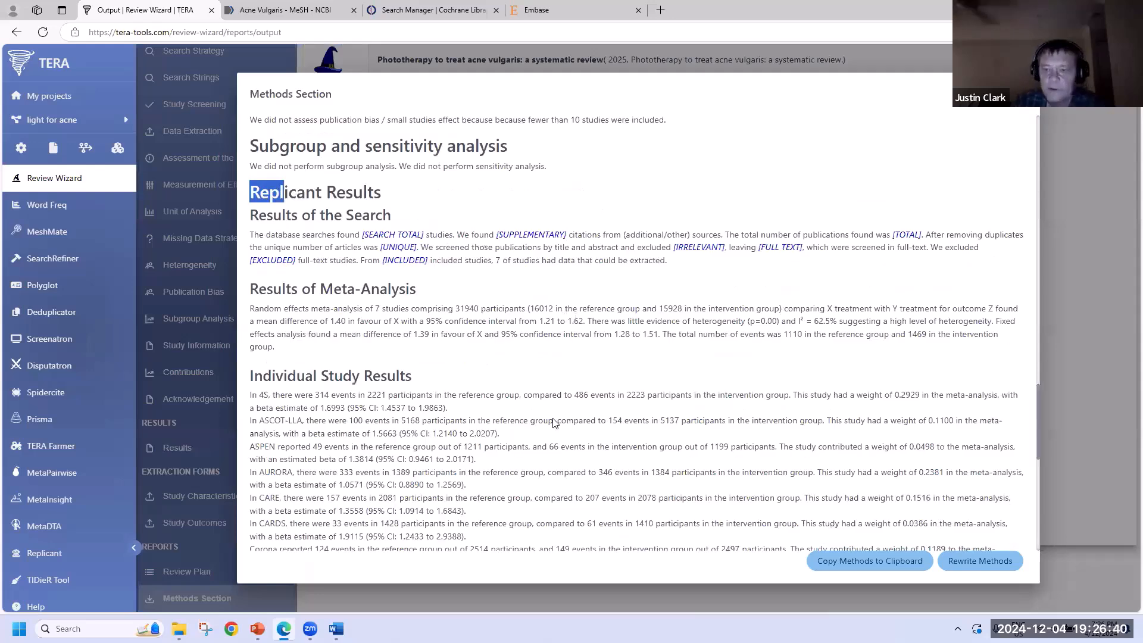
{"action": "scroll", "coordinate": [541, 303], "scroll_direction": "down", "scroll_amount": 5}
{"action": "left_click", "coordinate": [541, 304], "text": "shift"}
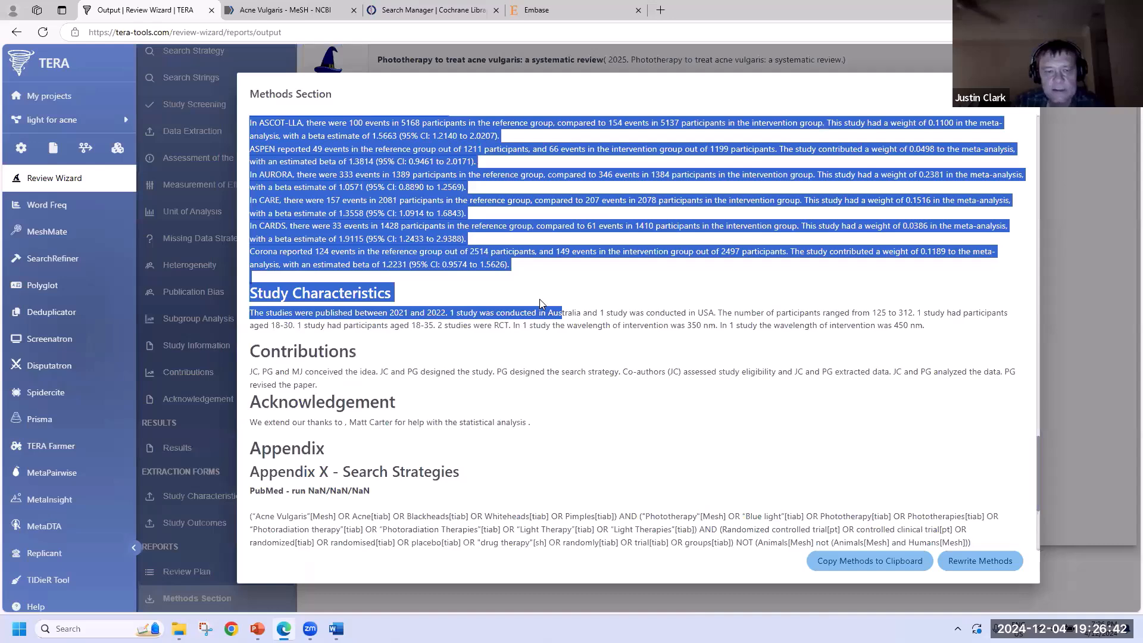
{"action": "left_click_drag", "start_coordinate": [540, 303], "coordinate": [384, 460]}
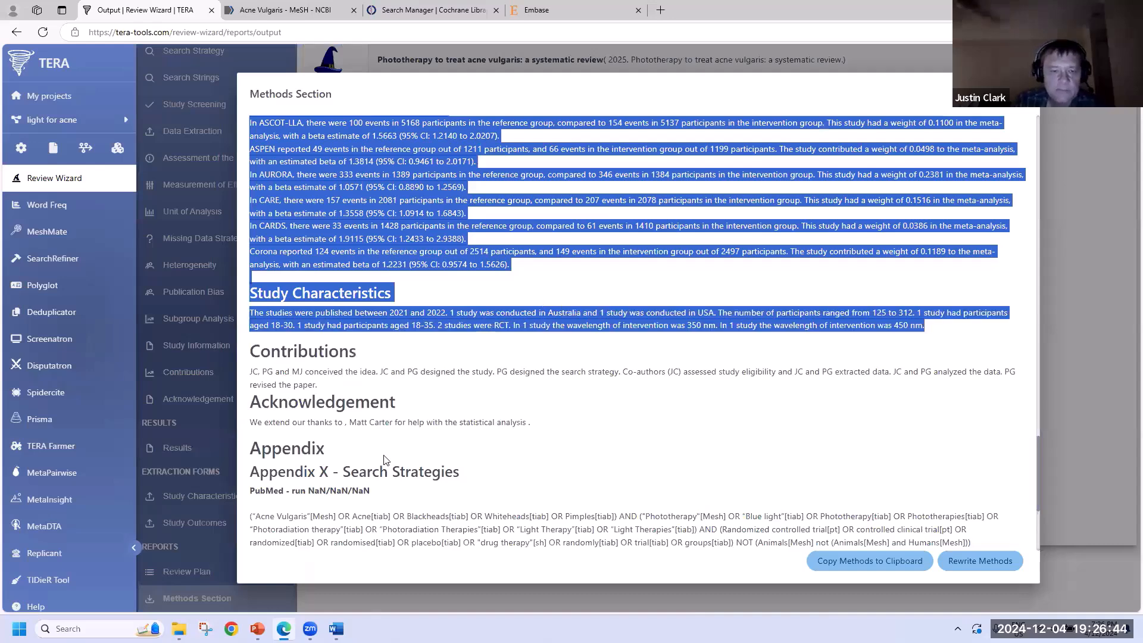
{"action": "left_click", "coordinate": [390, 450]}
- Copy the methods text to the clipboard and close the Methods Section report
{"action": "scroll", "coordinate": [390, 451], "scroll_direction": "down", "scroll_amount": 4}
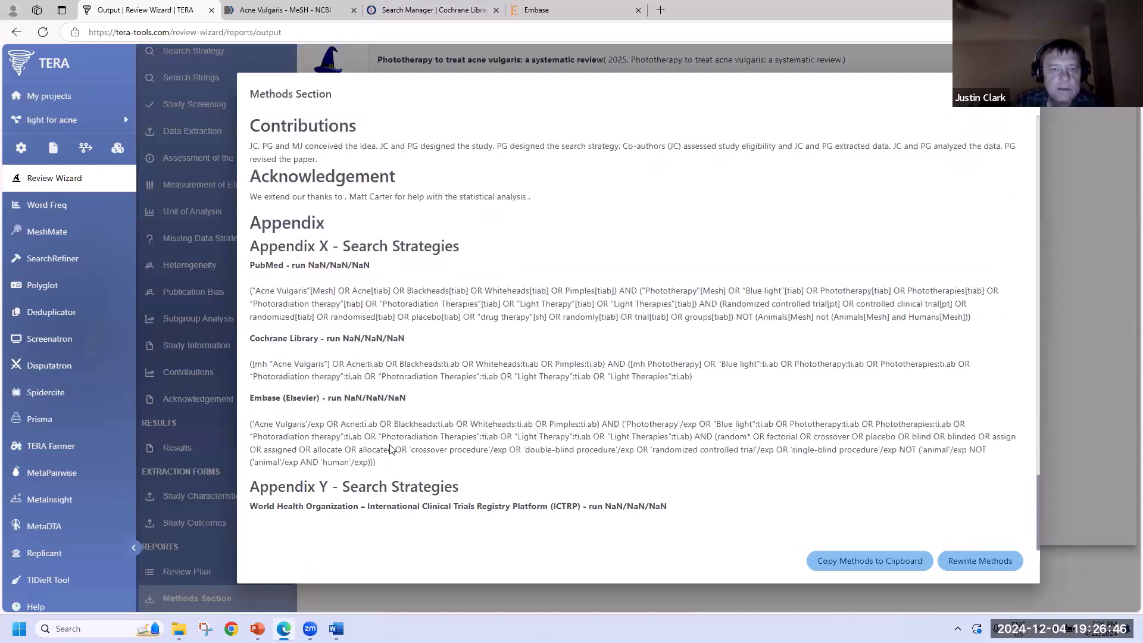
{"action": "scroll", "coordinate": [412, 431], "scroll_direction": "up", "scroll_amount": 20}
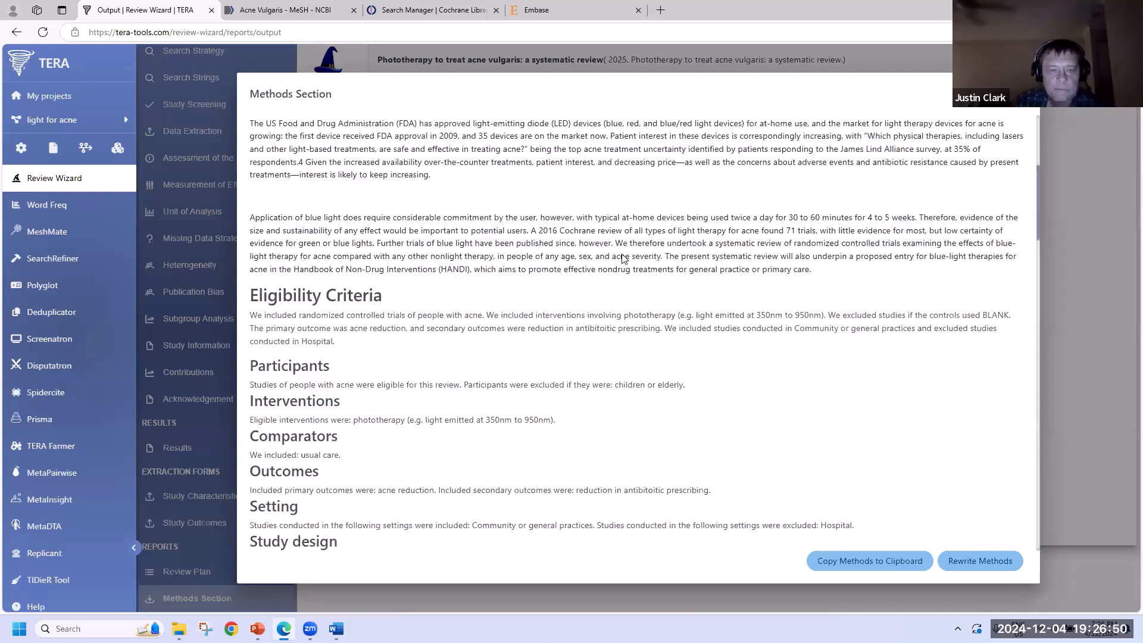
{"action": "left_click", "coordinate": [866, 561]}
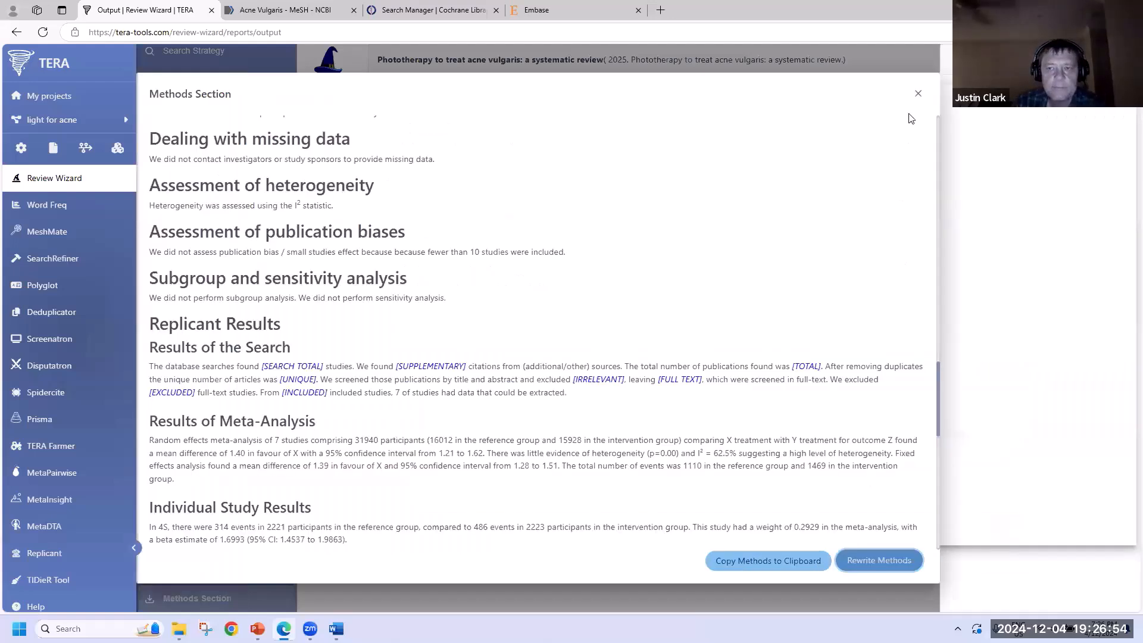
{"action": "left_click", "coordinate": [918, 96]}
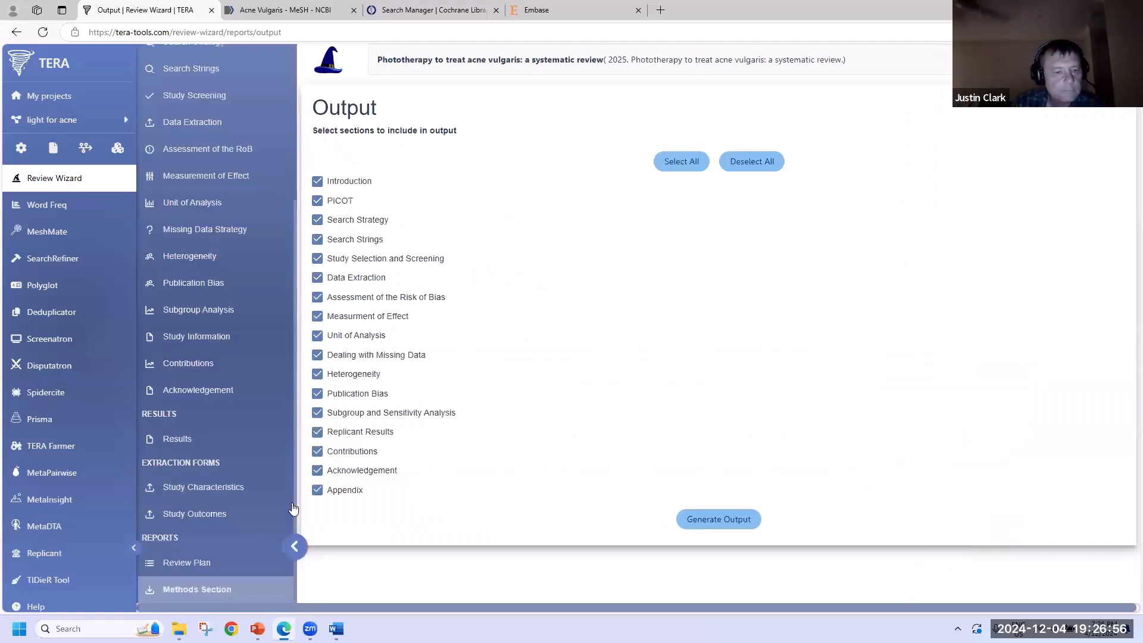
- View the Study Outcomes extraction table, then return to the Results narrative text
{"action": "left_click", "coordinate": [225, 516]}
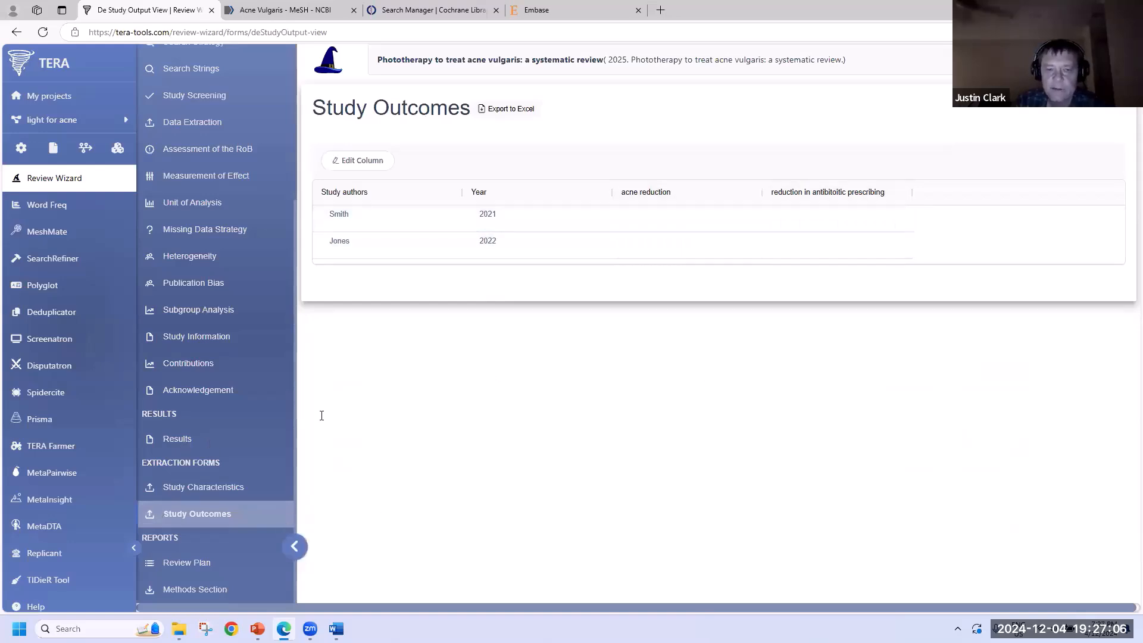
{"action": "left_click", "coordinate": [177, 439]}
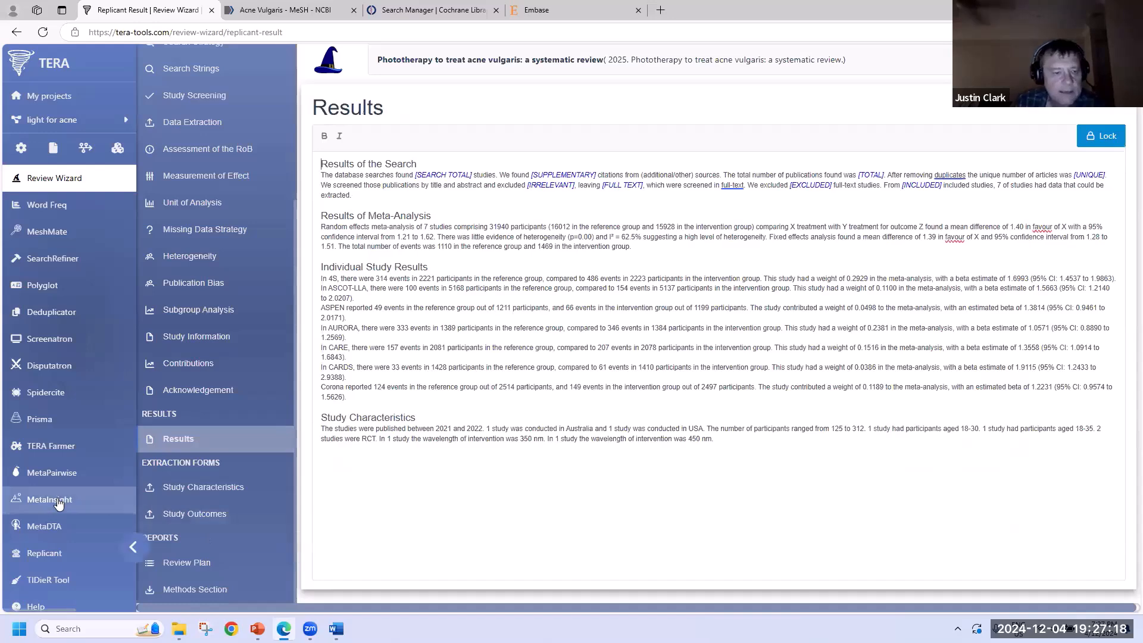
{"action": "scroll", "coordinate": [58, 503], "scroll_direction": "down", "scroll_amount": 2}
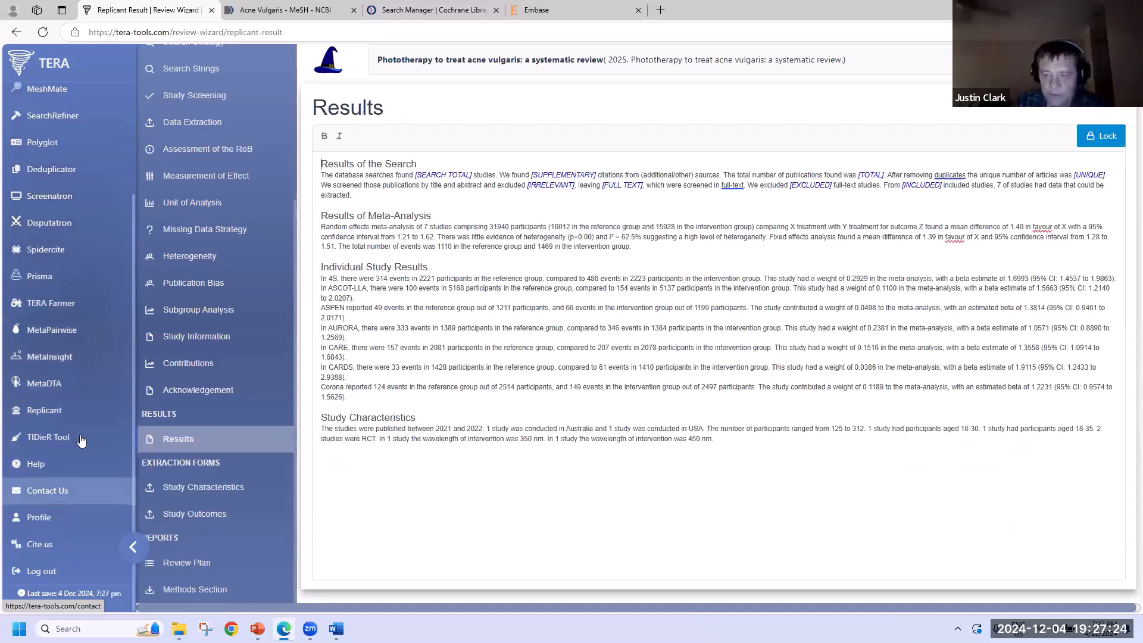
- Open MetaInsight and accept its GDPR notice, open MetaDTA, then go to My projects
{"action": "left_click", "coordinate": [100, 357]}
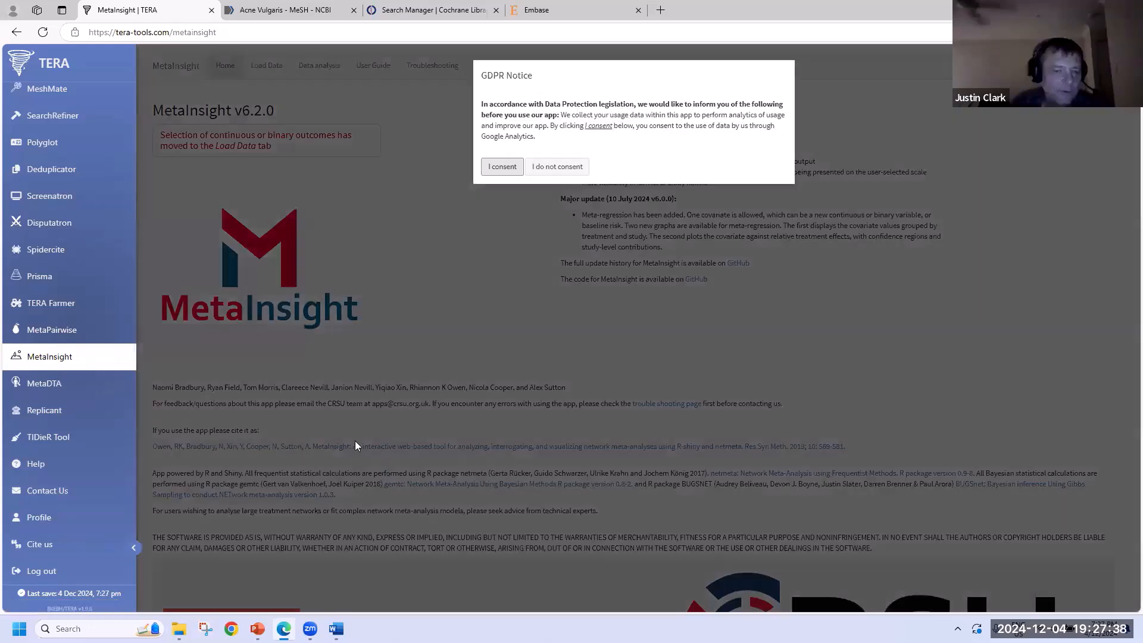
{"action": "left_click", "coordinate": [307, 394]}
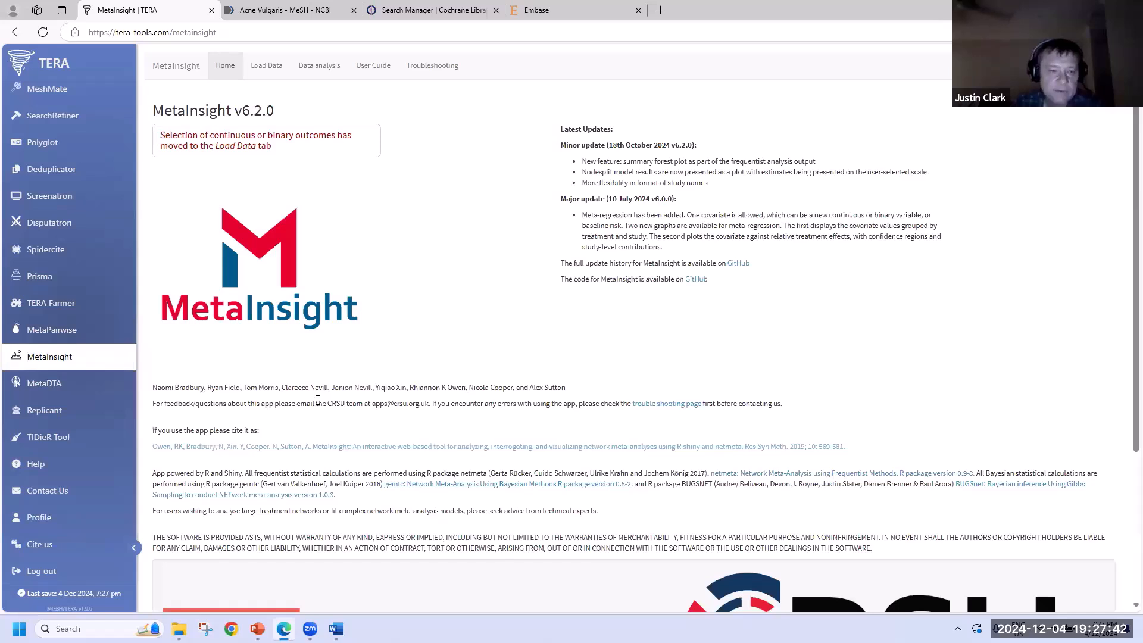
{"action": "left_click", "coordinate": [51, 386]}
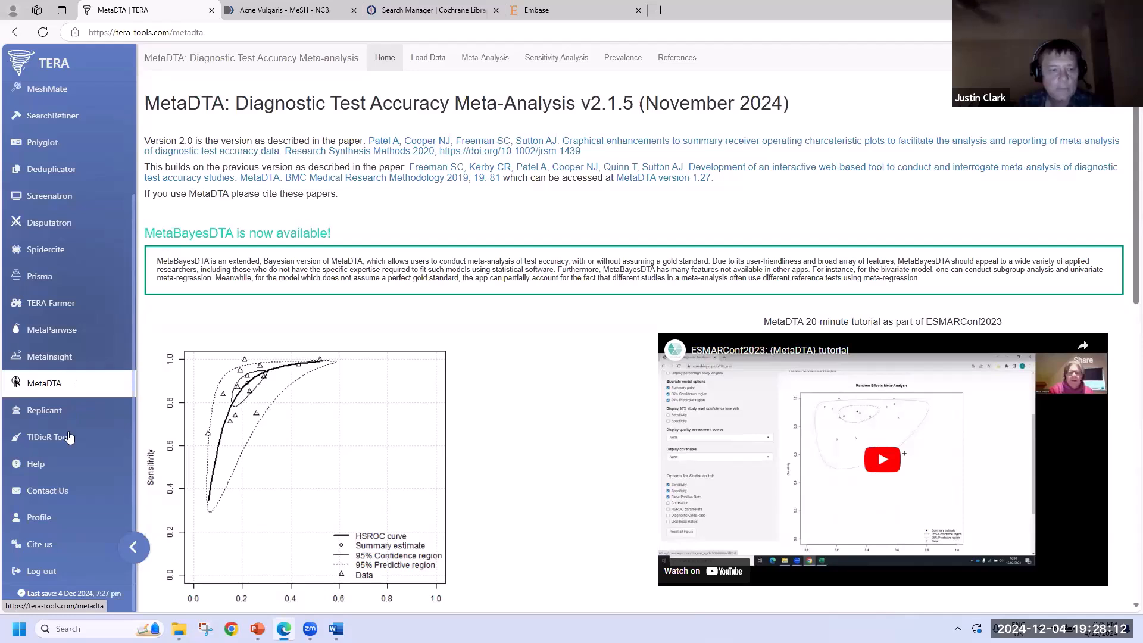
{"action": "scroll", "coordinate": [69, 437], "scroll_direction": "up", "scroll_amount": 3}
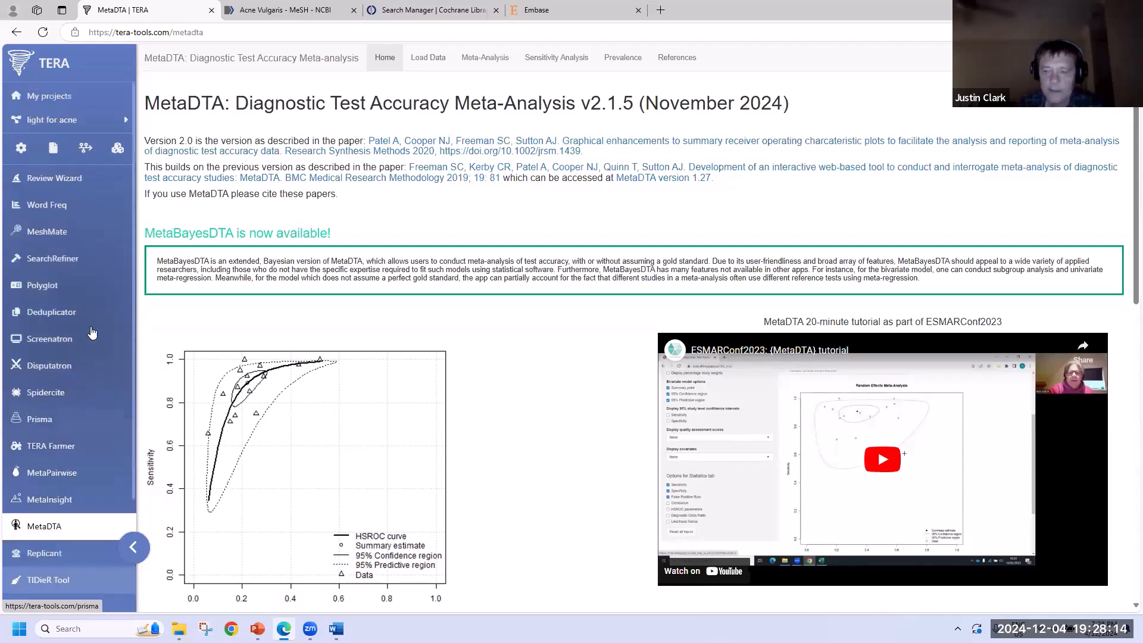
{"action": "left_click", "coordinate": [67, 103]}
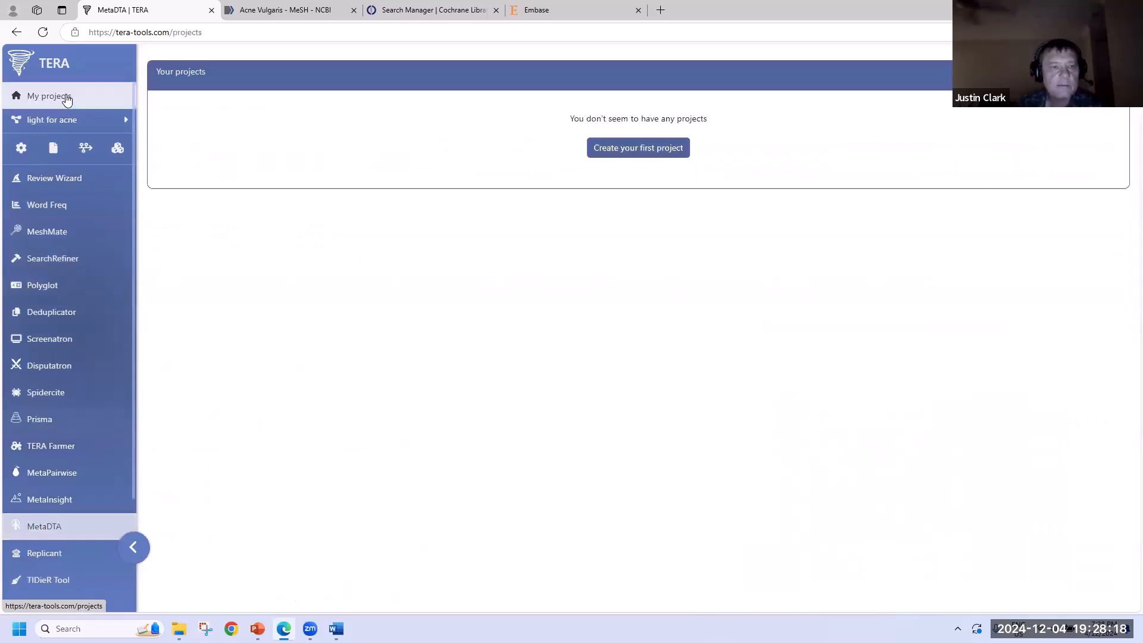